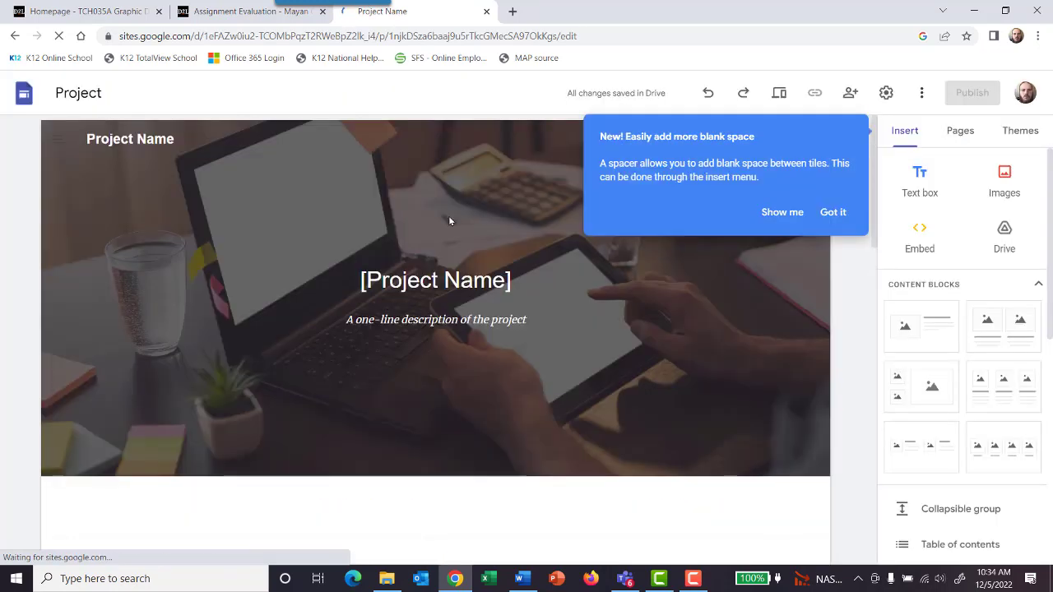
Step: Dismiss the blank-space tip and look over the site's additional options and navigation settings
click(831, 213)
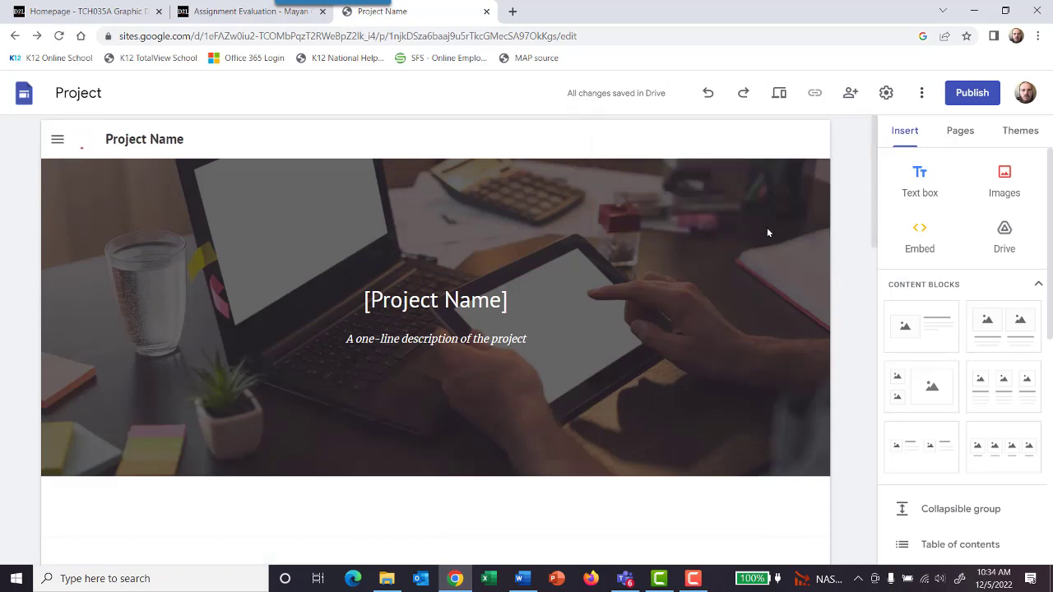
click(923, 93)
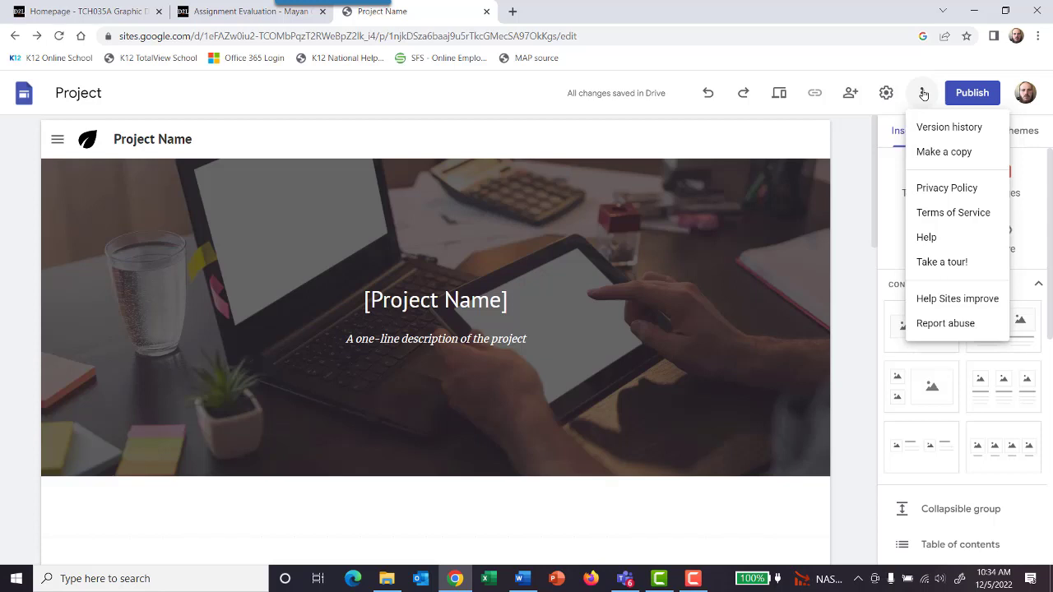
click(887, 93)
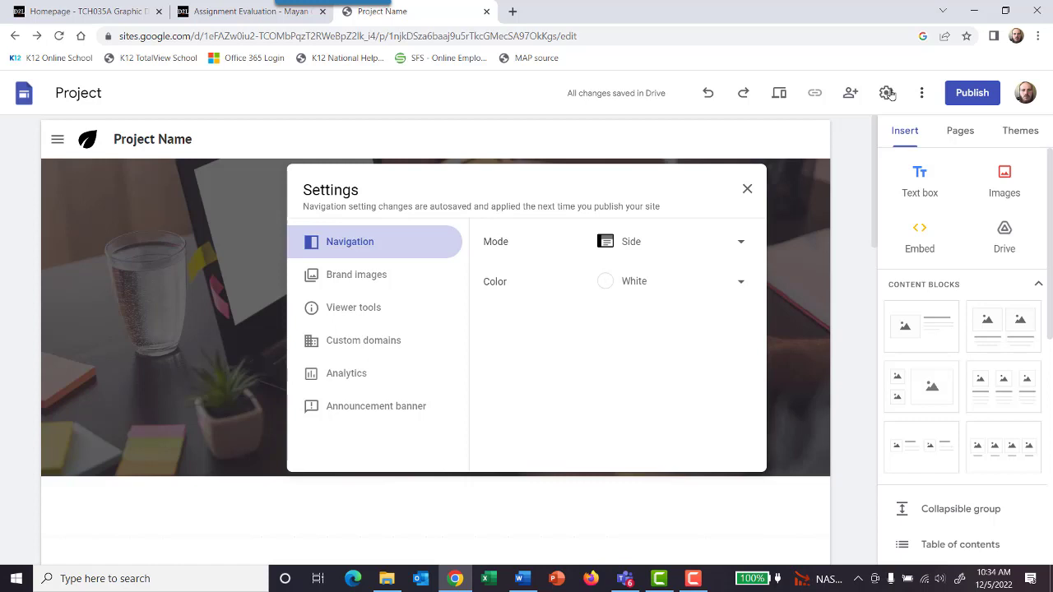
click(852, 96)
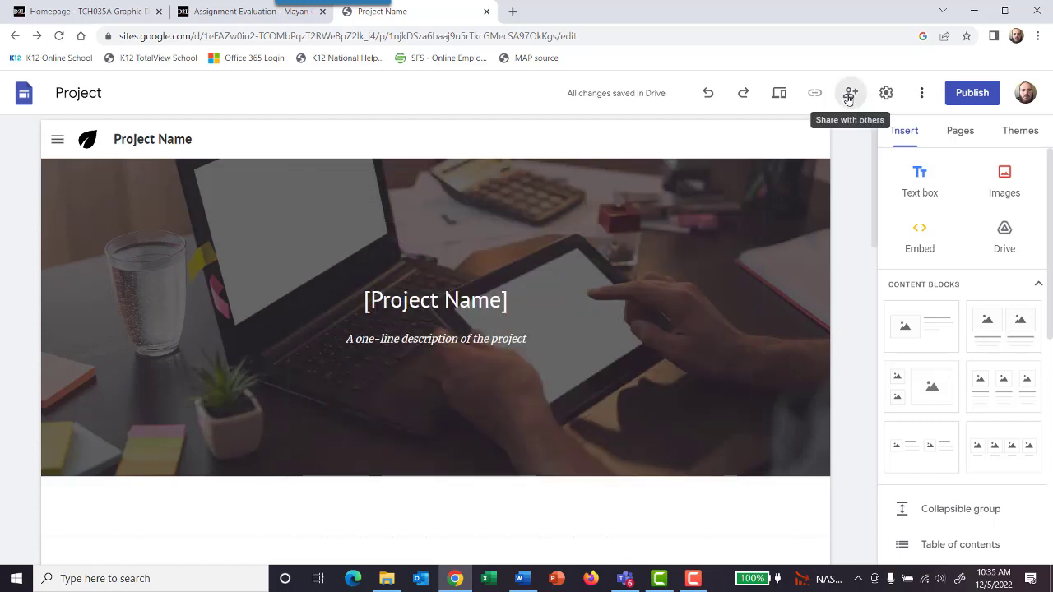
Step: Set the site's draft access to Anyone with the link in the sharing settings
click(850, 96)
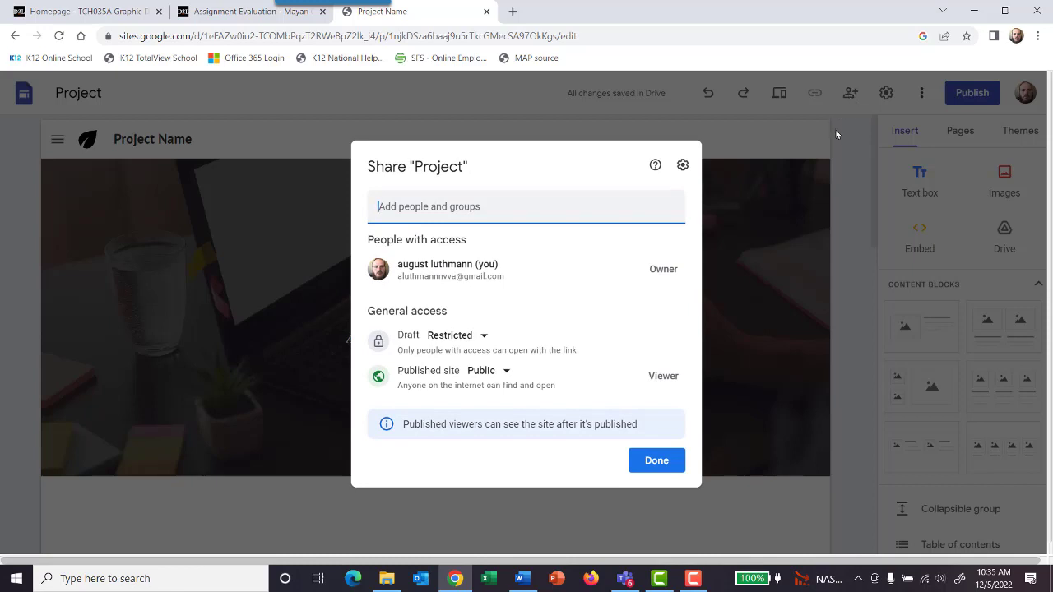
click(484, 336)
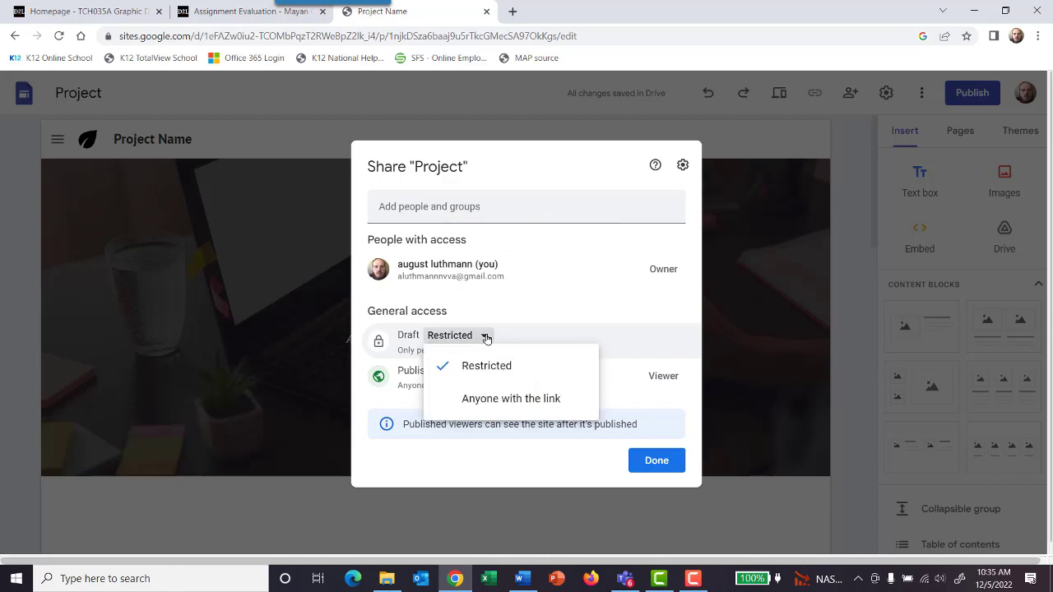
click(512, 399)
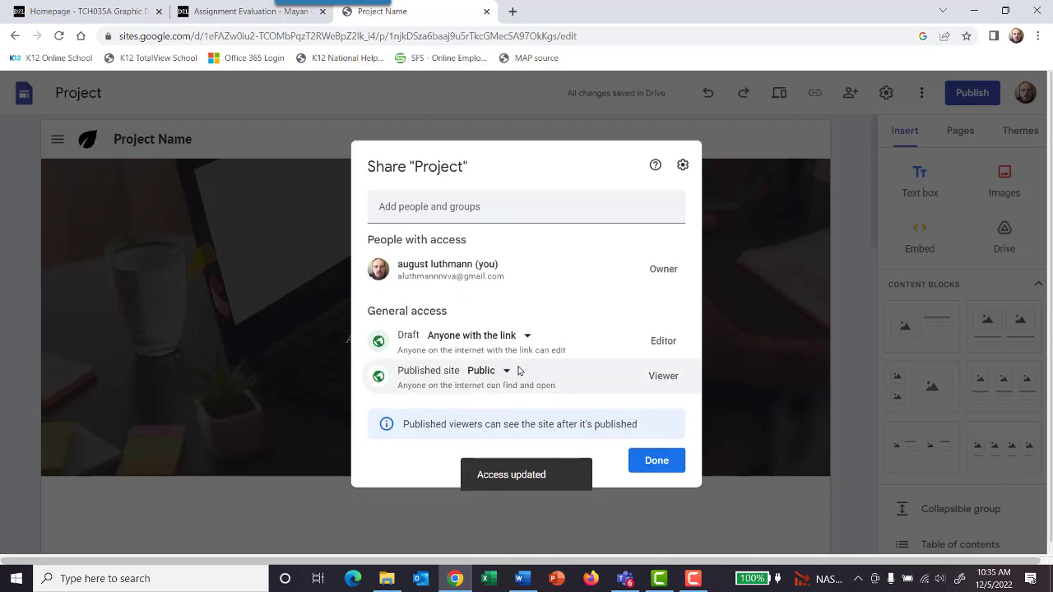
click(505, 371)
click(505, 371)
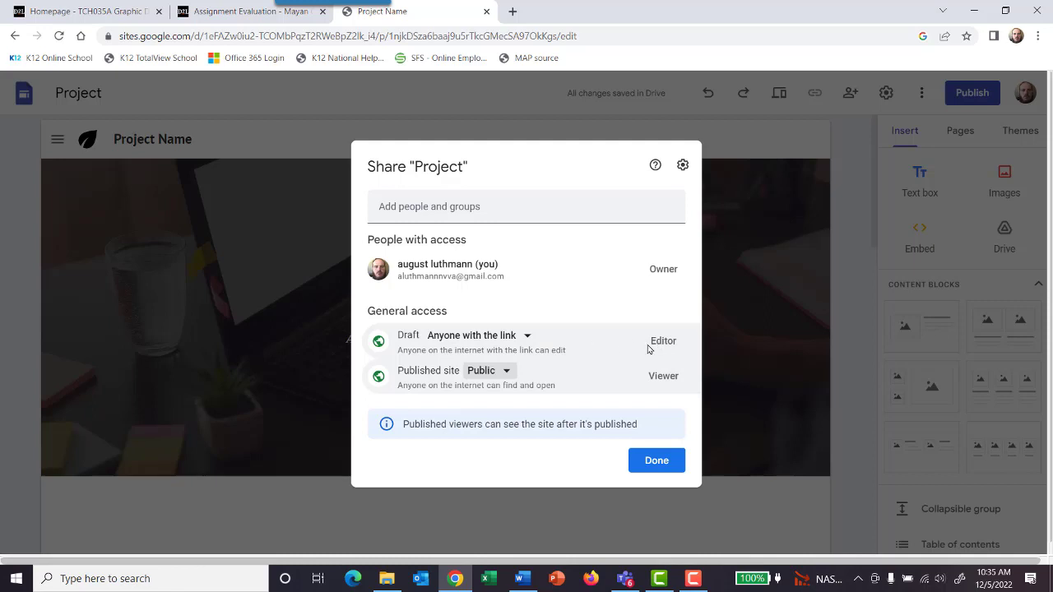
click(669, 464)
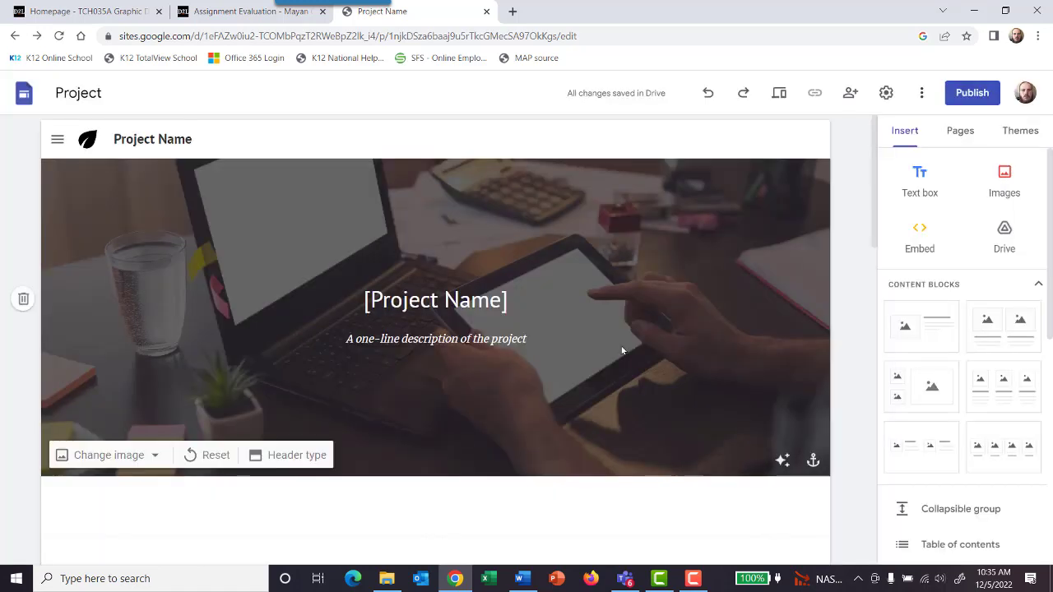
Step: Try to open the site's editing address in a new browser tab
click(527, 33)
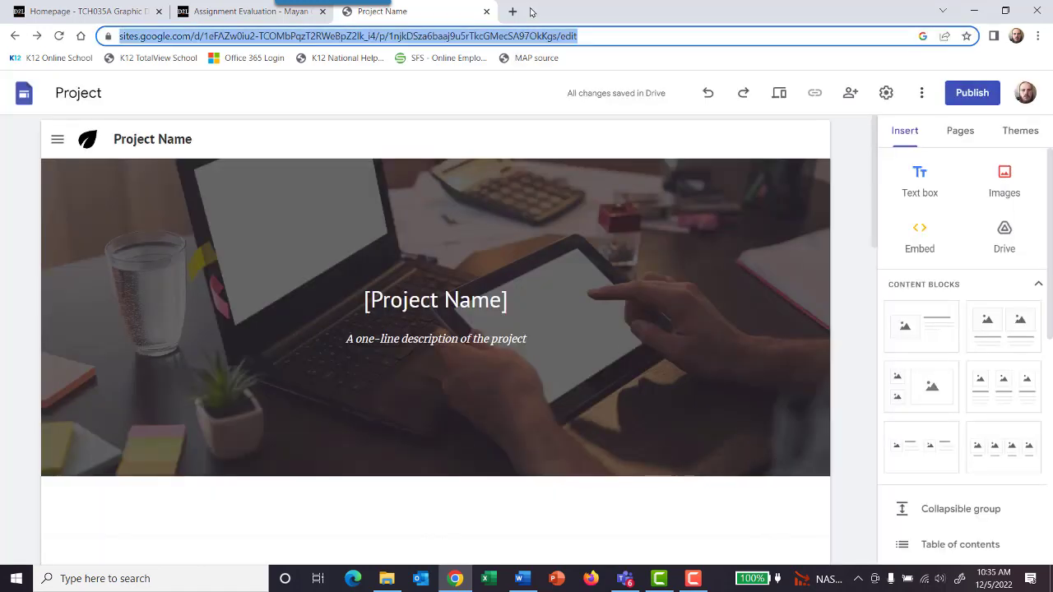
click(514, 10)
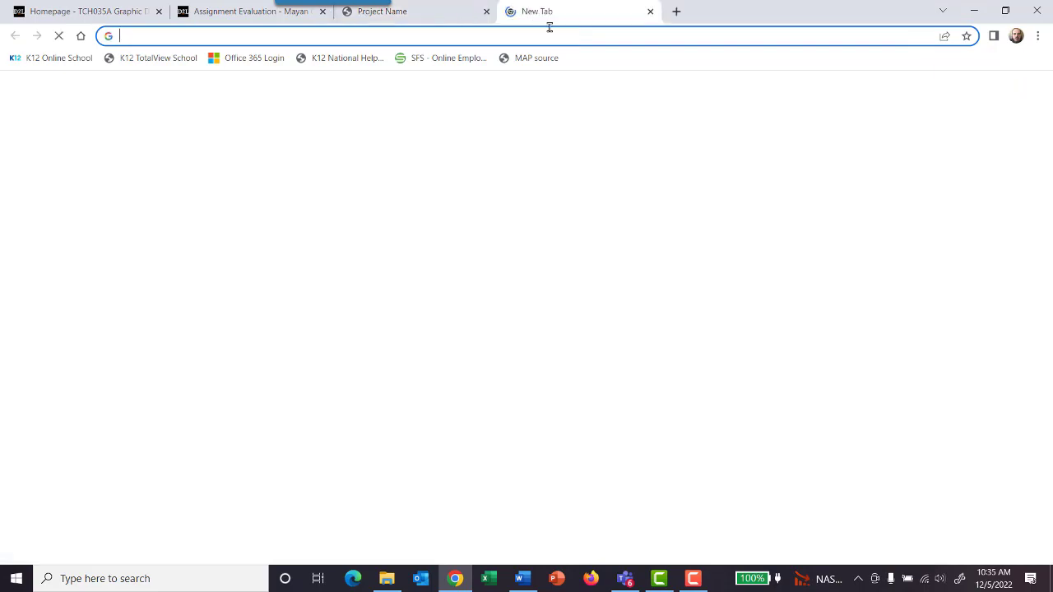
text(V)
key(Return)
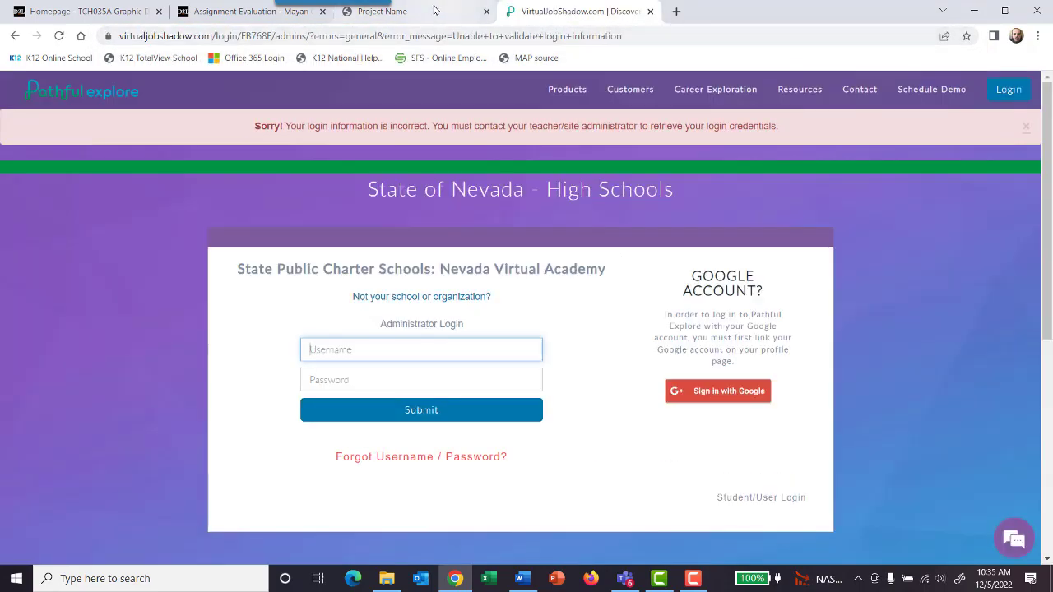
click(412, 12)
text(c)
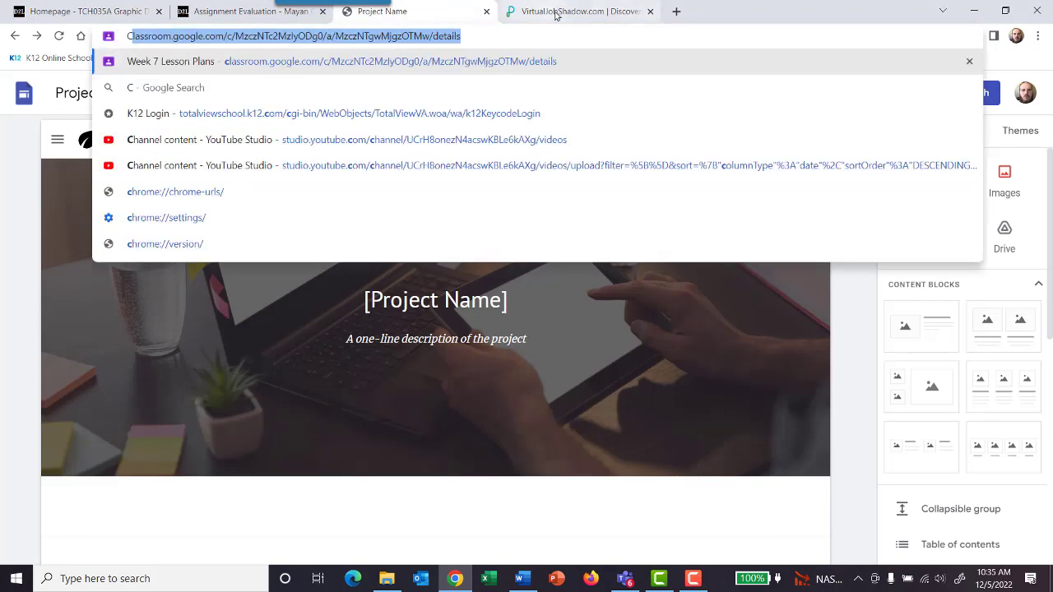
click(564, 12)
click(616, 36)
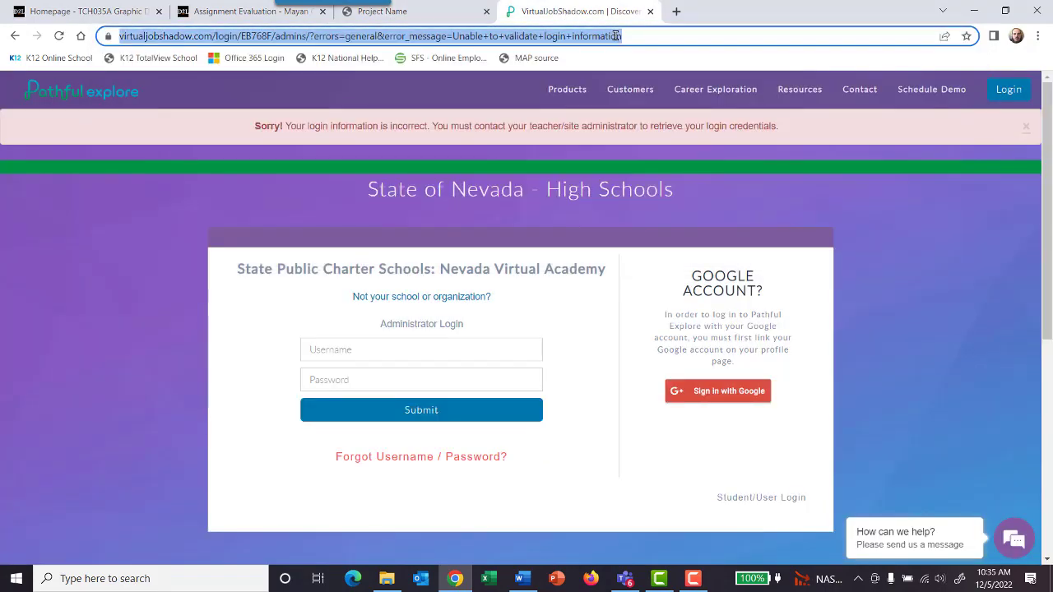
text(V)
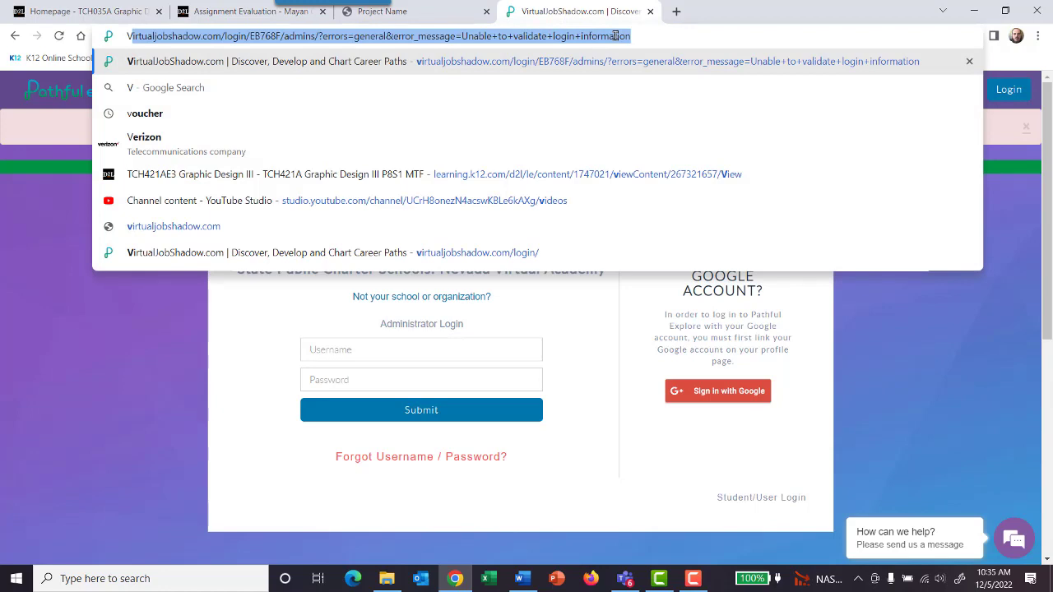
Step: Try to carry the address from the site's tab over to the second tab, and close the second tab
click(428, 15)
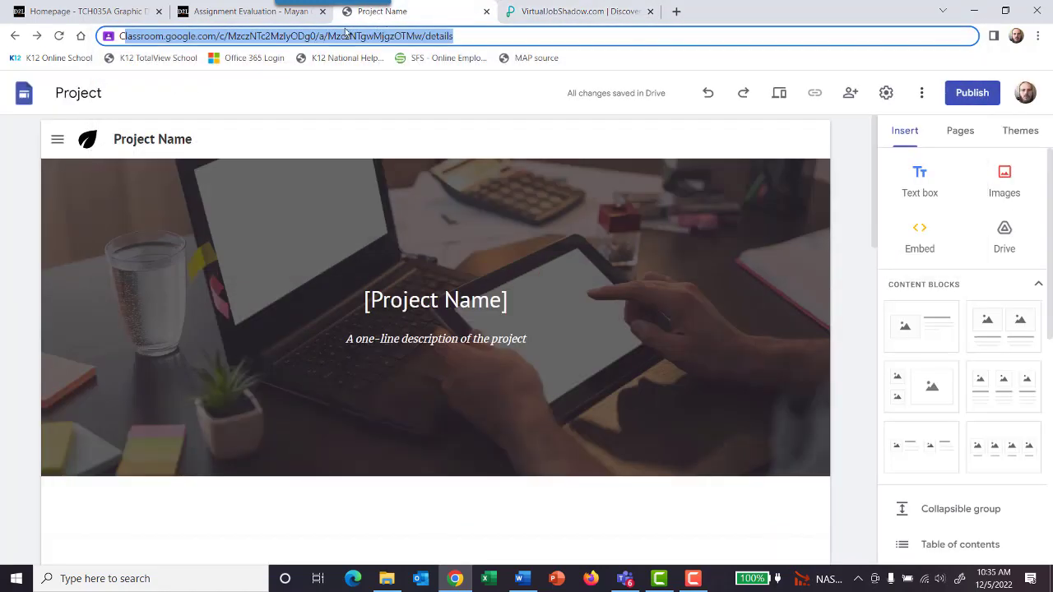
click(423, 37)
drag(475, 38, 24, 28)
click(569, 12)
click(655, 38)
drag(656, 38, 2, 36)
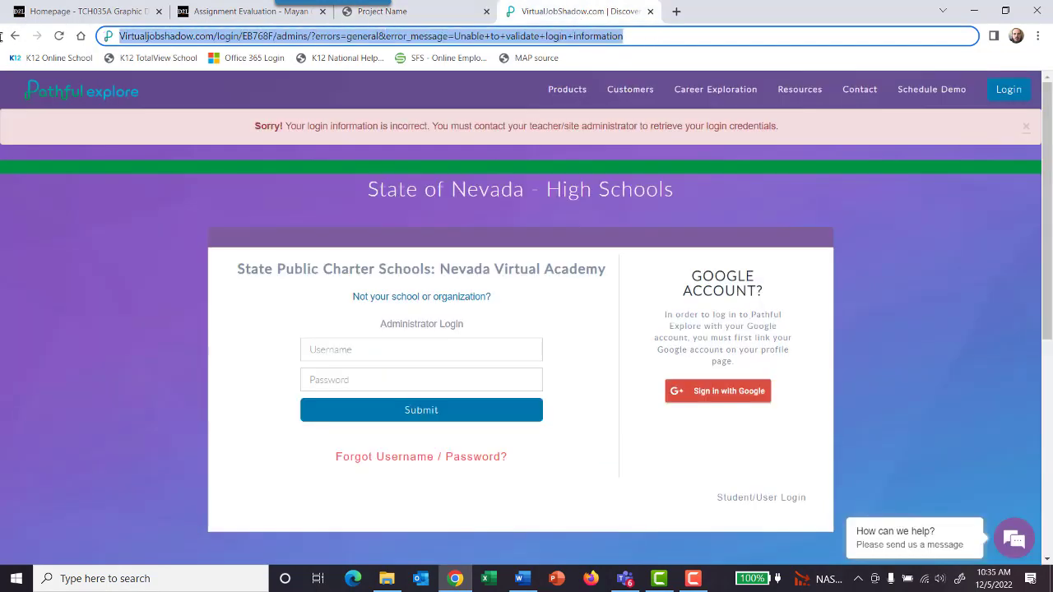
key(Return)
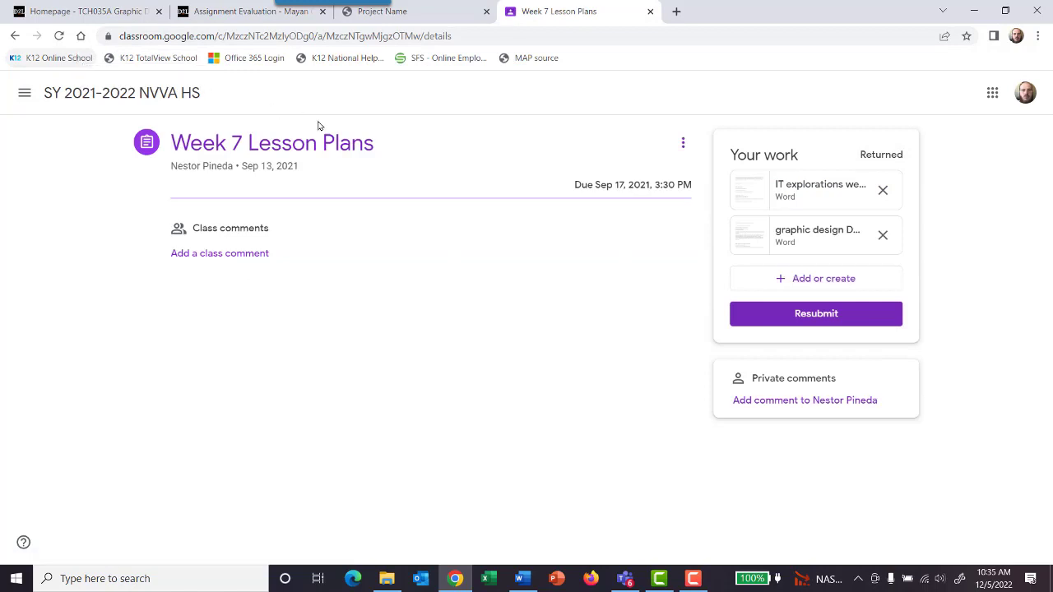
click(650, 11)
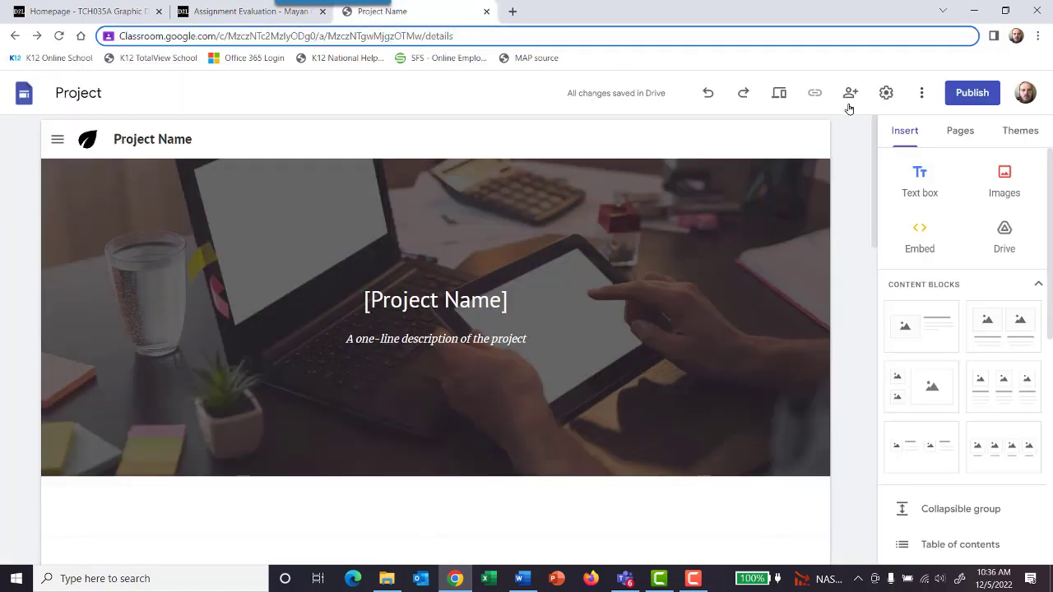
Step: Publish the site to the web with encanto-project as its web address
click(922, 95)
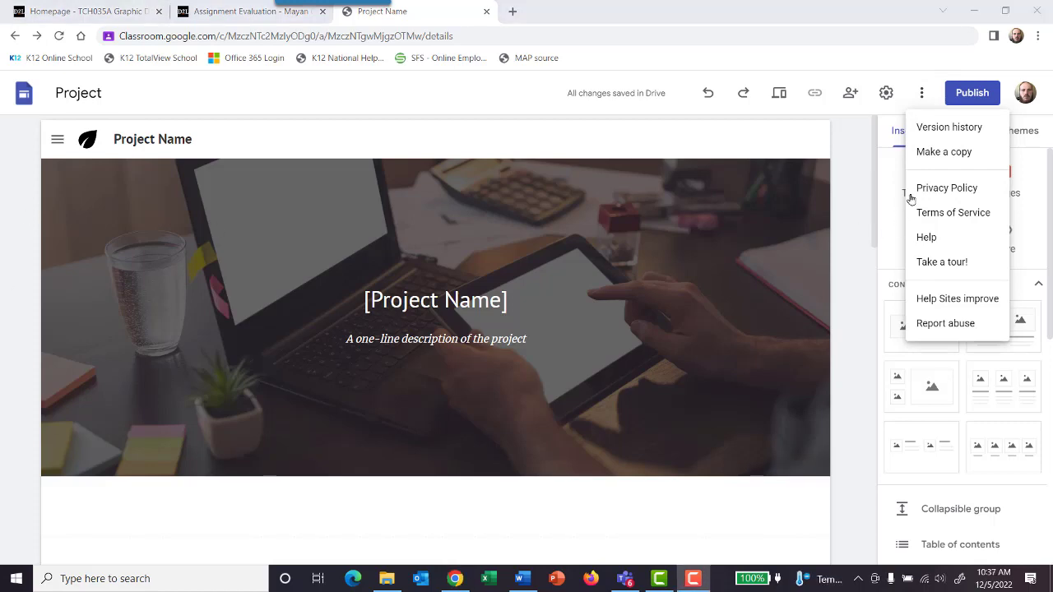
click(971, 93)
click(971, 93)
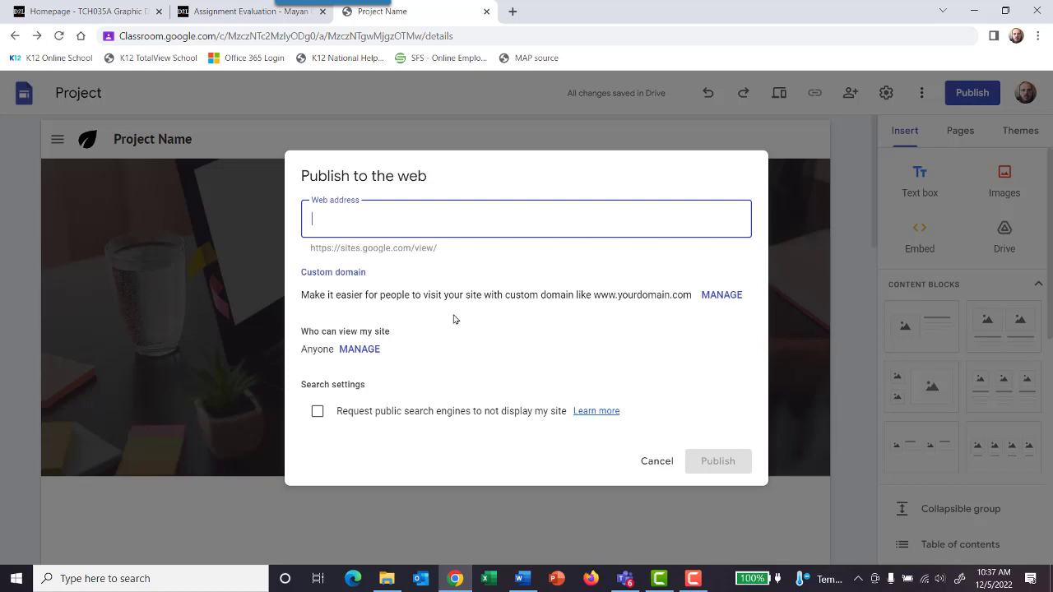
text(encanto-)
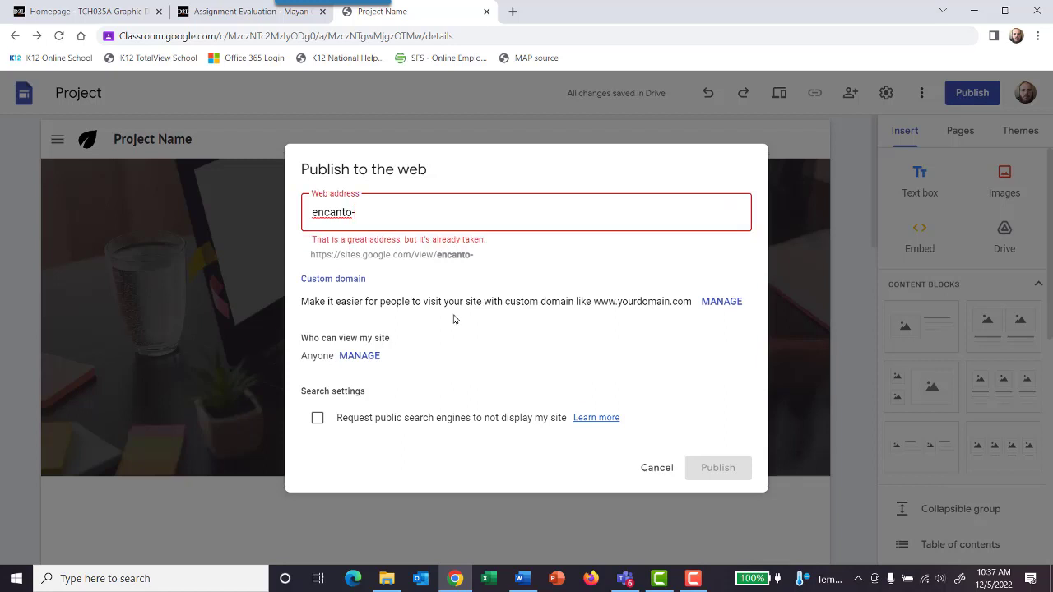
key(BackSpace)
text(/project)
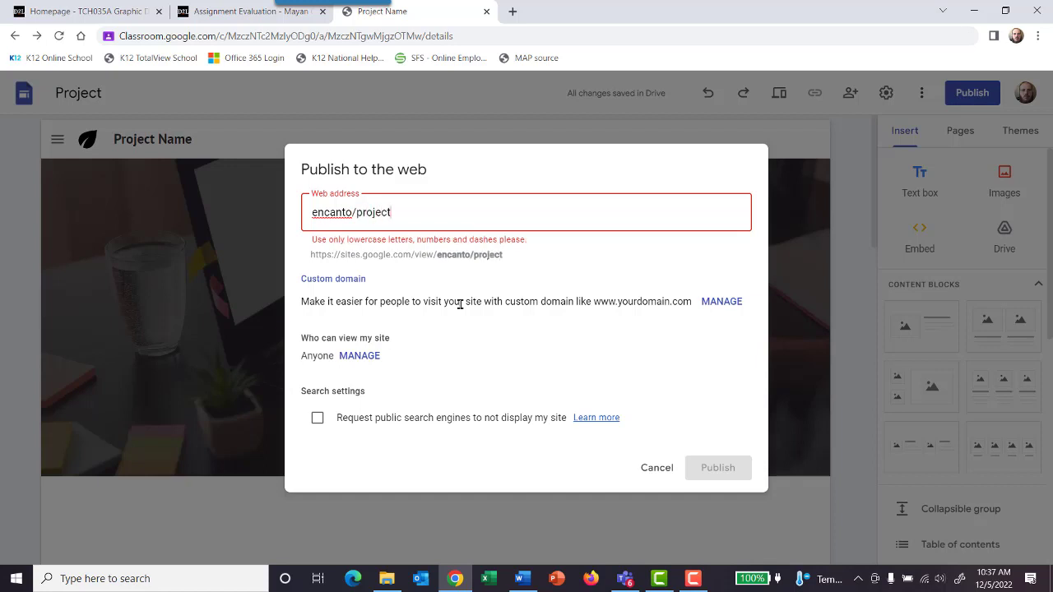
click(356, 213)
key(BackSpace)
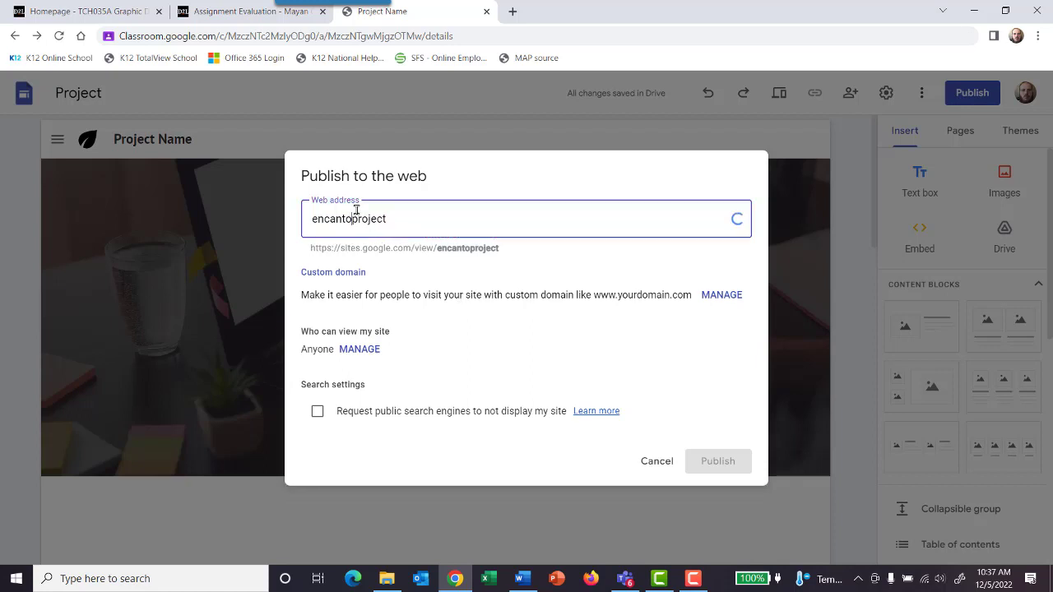
text(-)
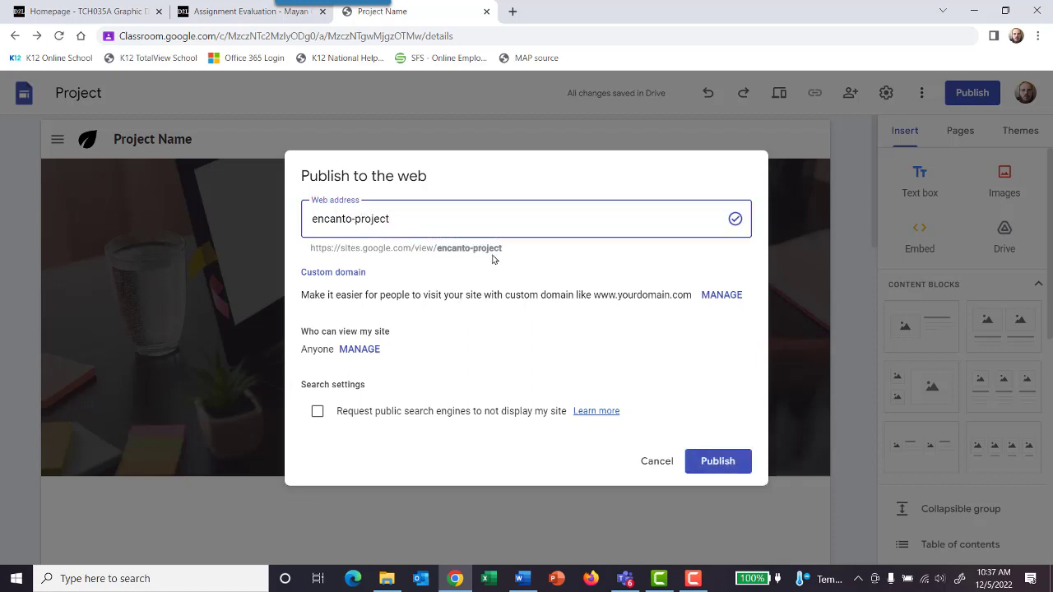
click(718, 461)
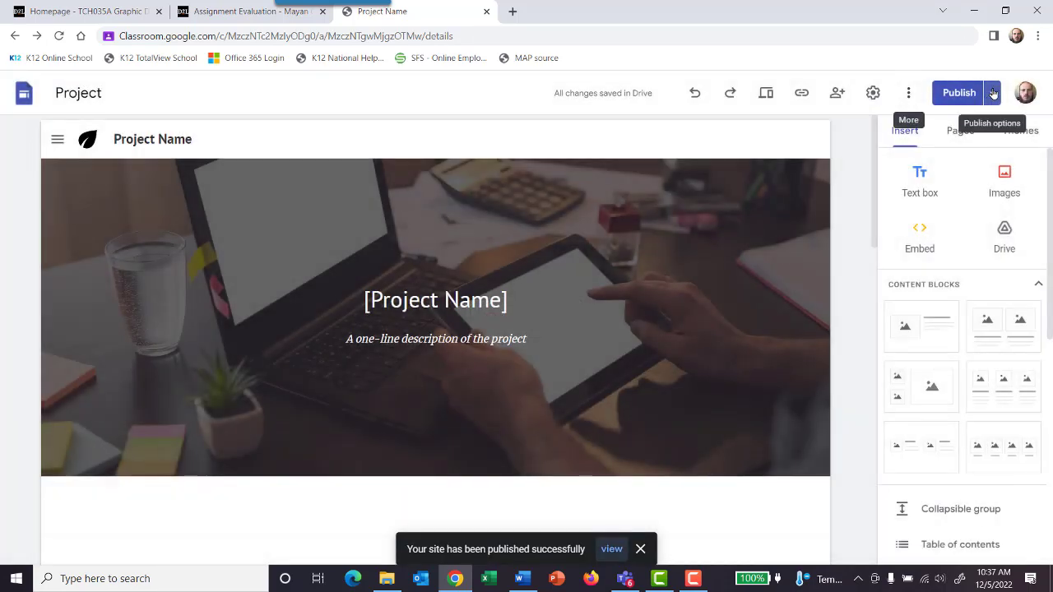
Step: Look over the publish options and copy the published site link
click(993, 93)
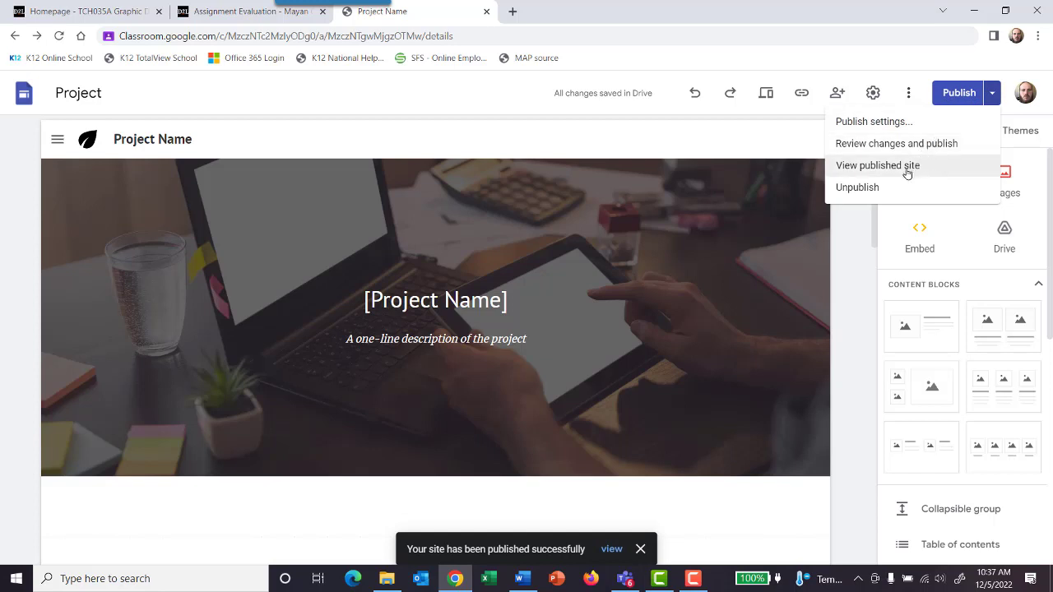
click(837, 94)
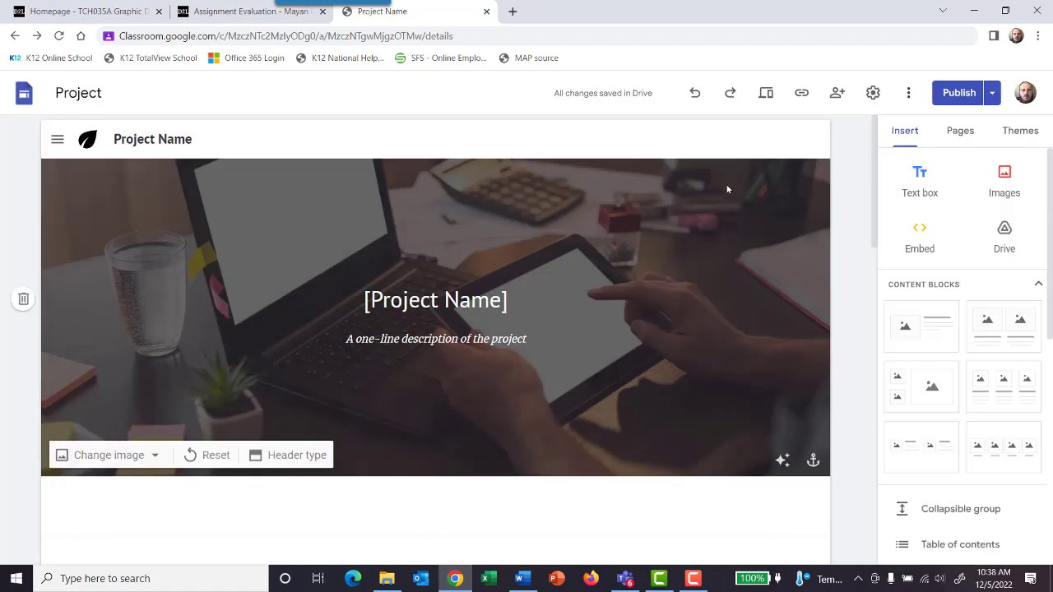
click(802, 94)
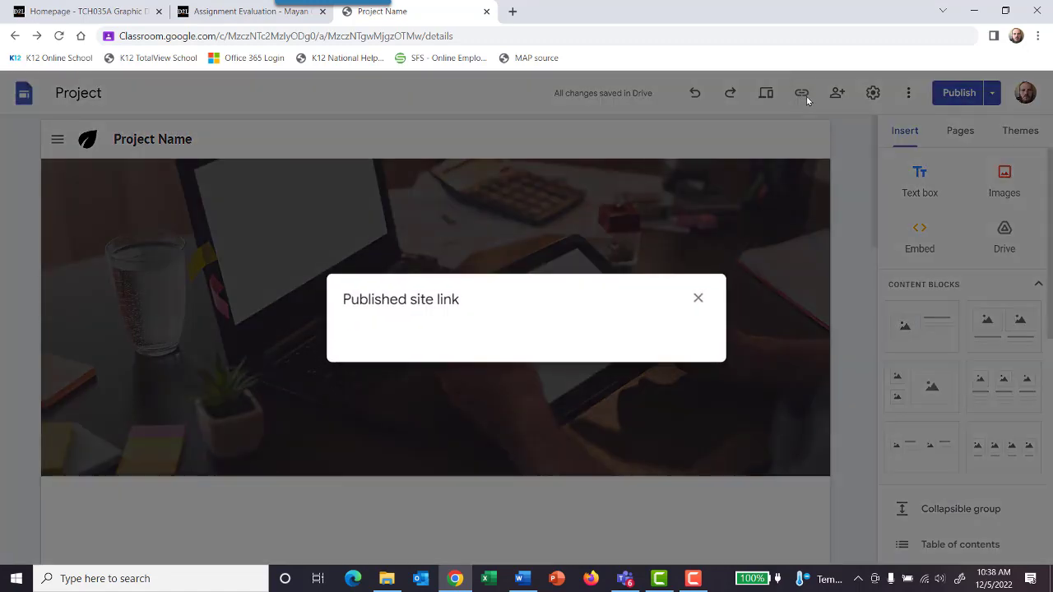
click(666, 329)
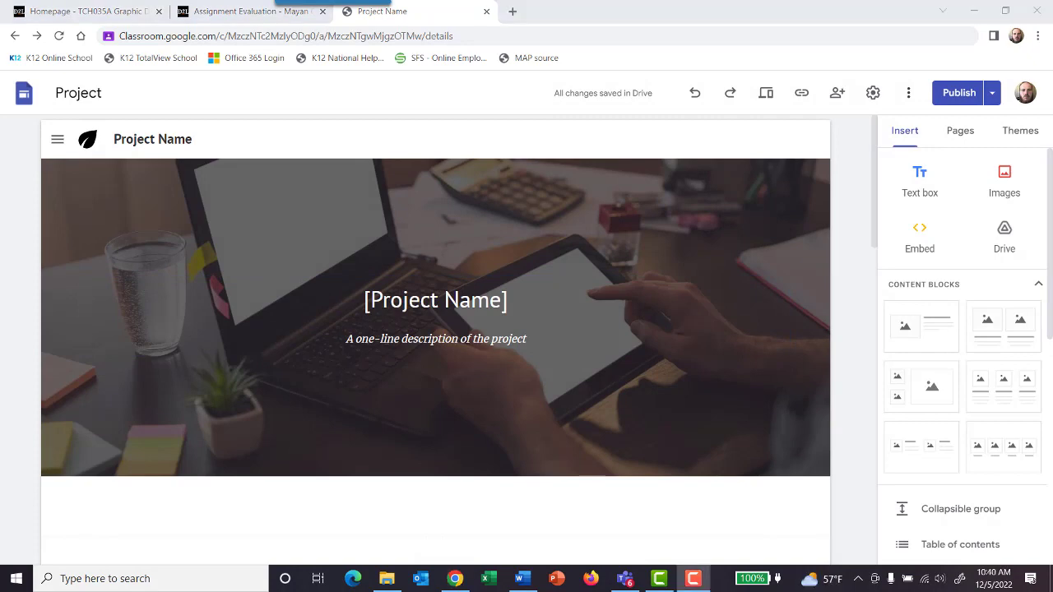
Step: Review the webpage rubric in Word and the Encanto website structure chart in Teams, and return to the site editor
click(520, 579)
scroll(419, 409, up, 1)
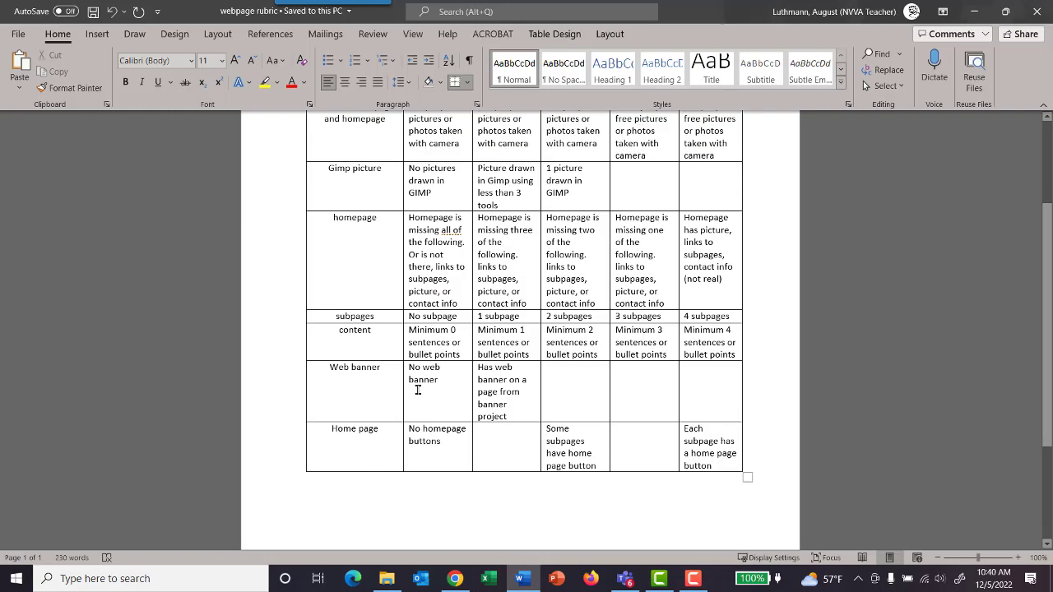
click(525, 580)
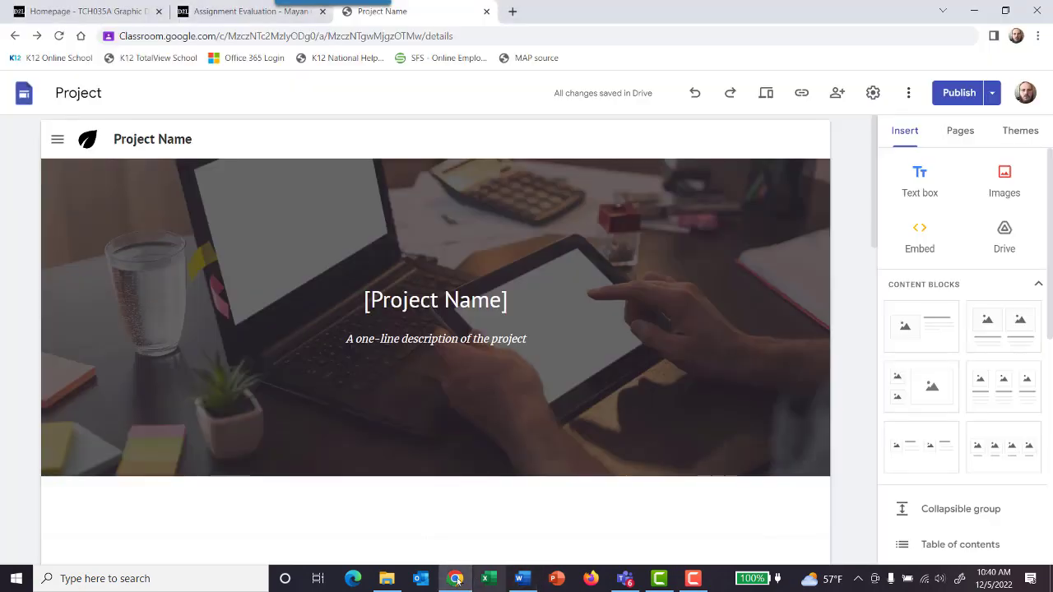
click(626, 578)
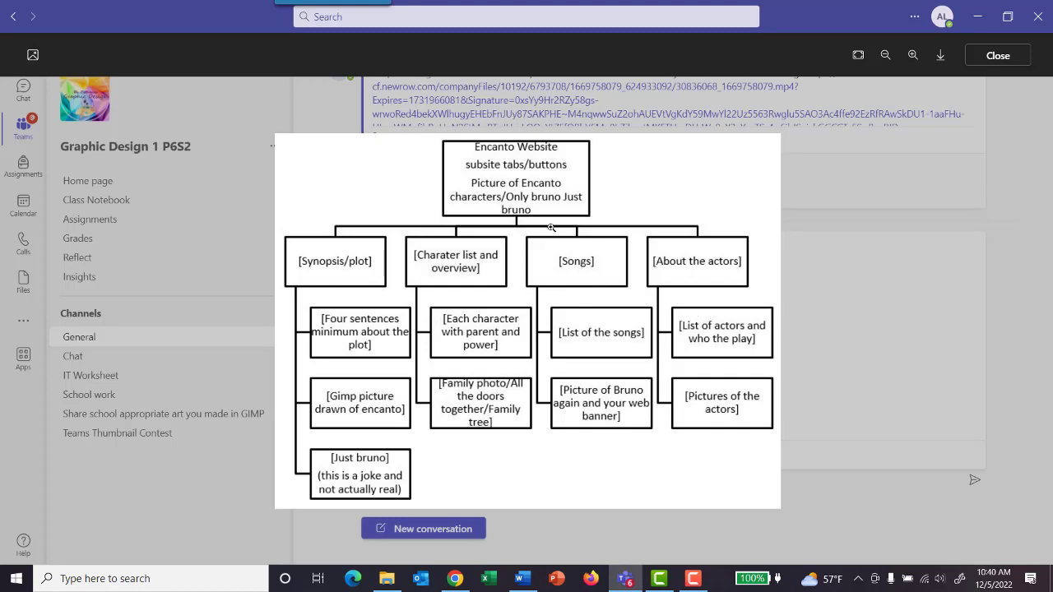
click(966, 18)
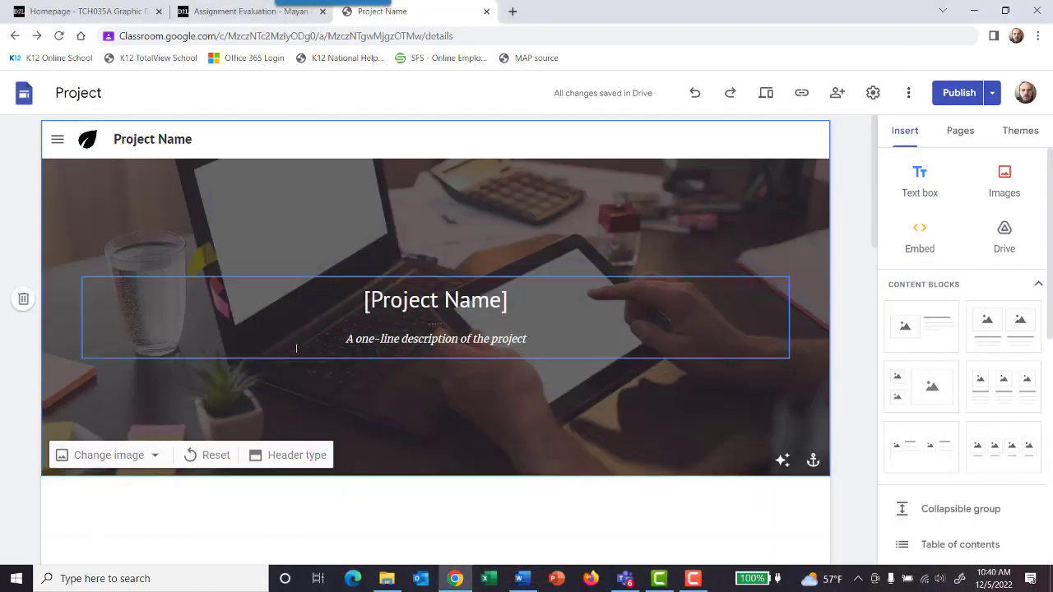
Step: Remove the project name and one-line description text boxes from the header image
click(373, 344)
drag(527, 339, 285, 336)
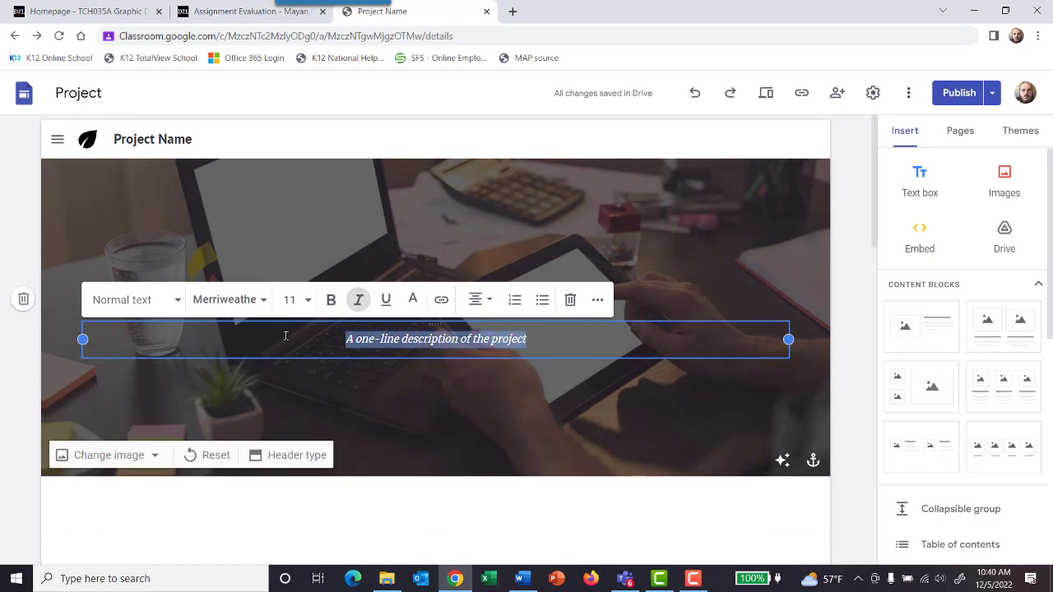
right_click(781, 350)
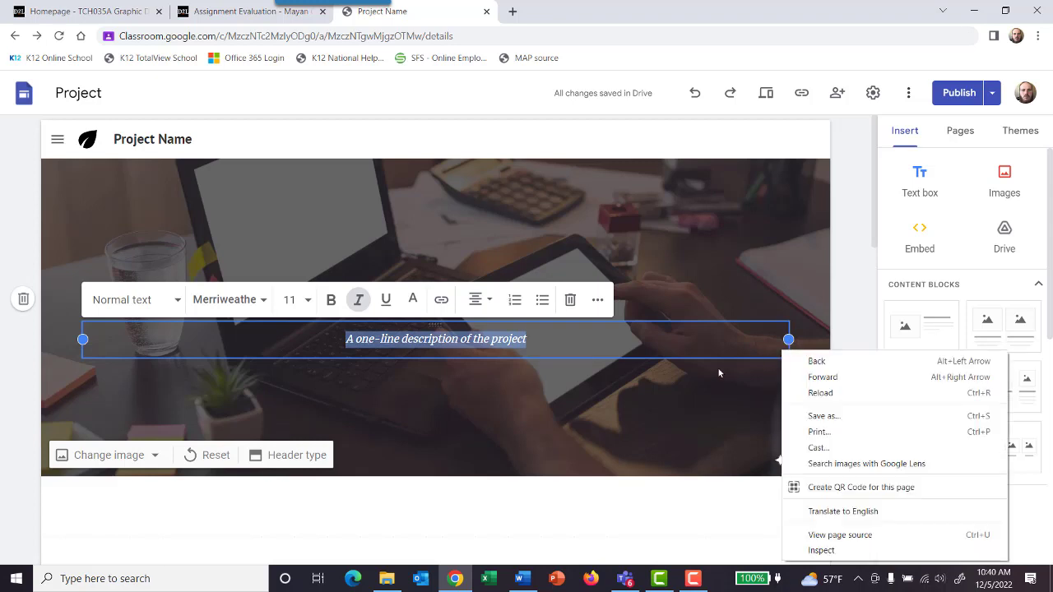
click(599, 344)
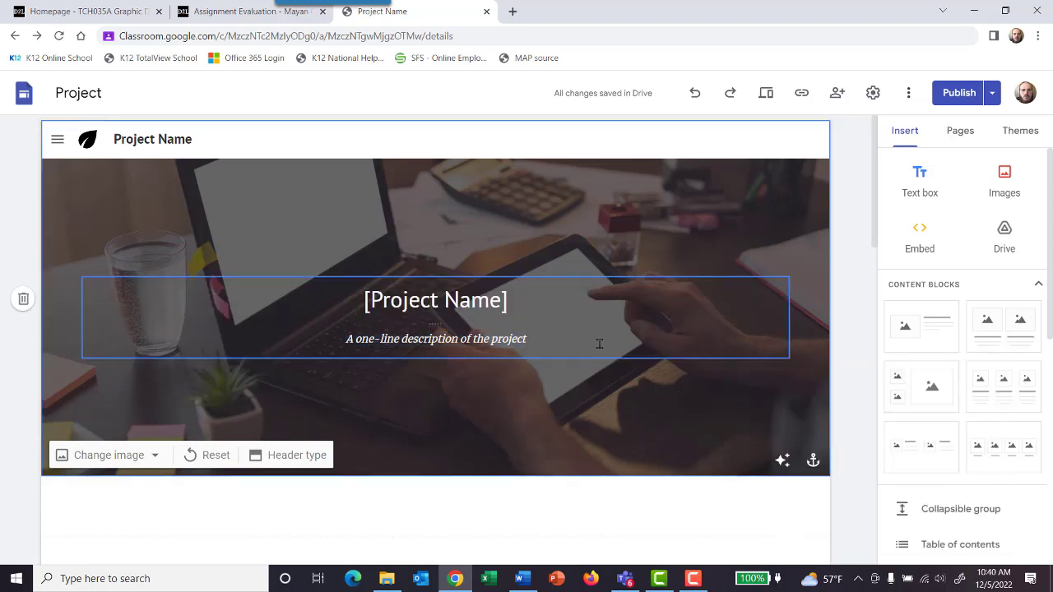
click(646, 355)
click(189, 256)
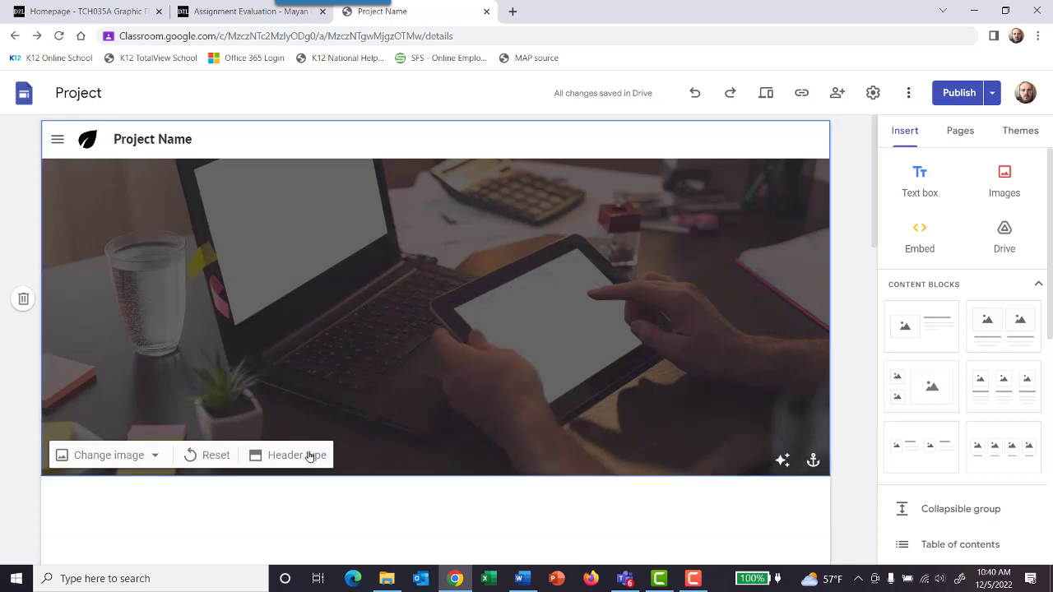
Step: Turn the header image's readability adjustment off and on again, and check its anchor and image-change options
click(780, 464)
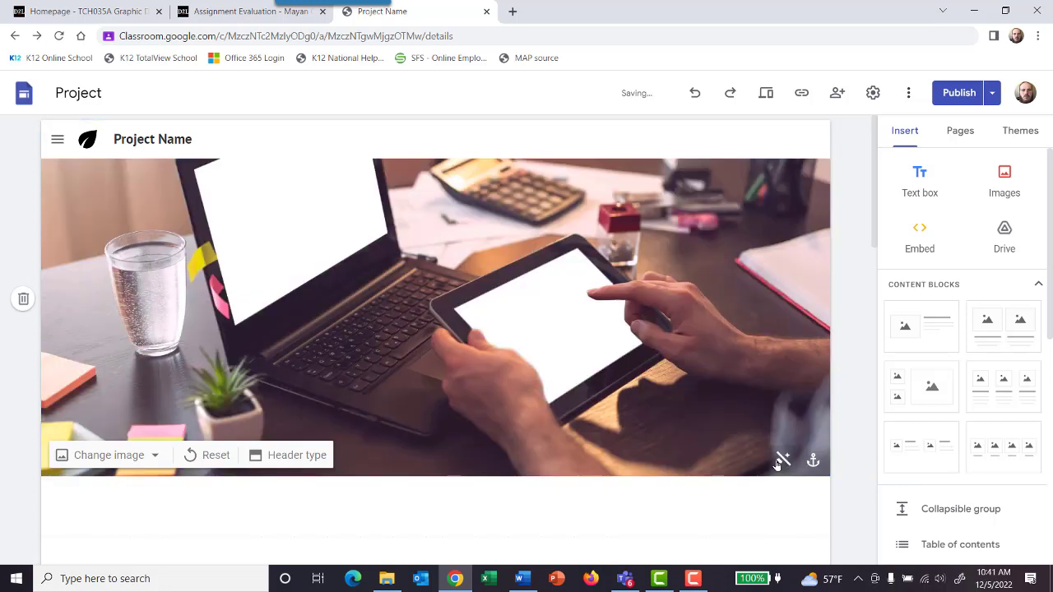
click(779, 466)
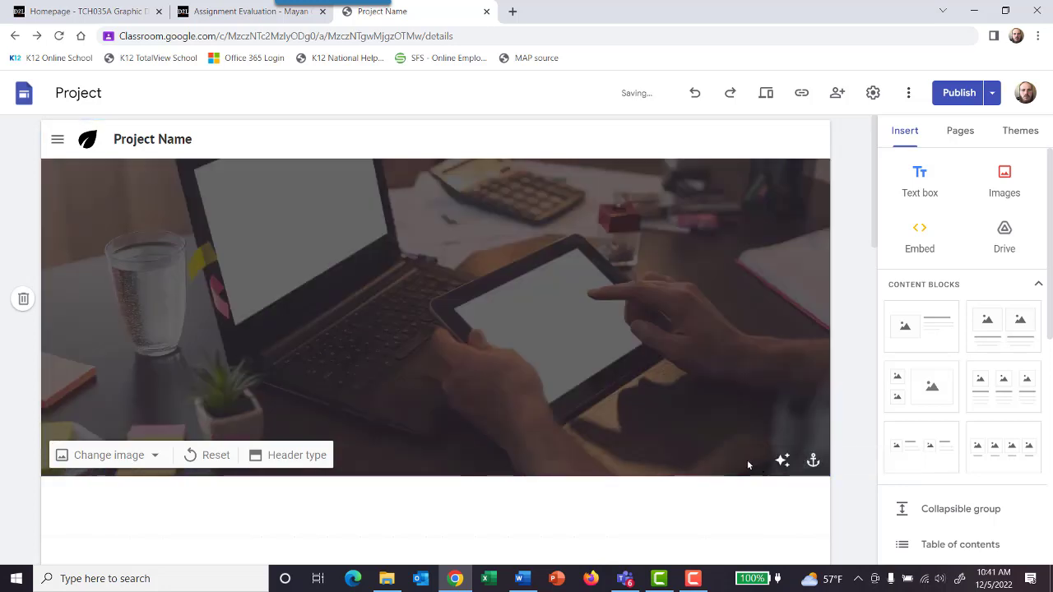
click(811, 462)
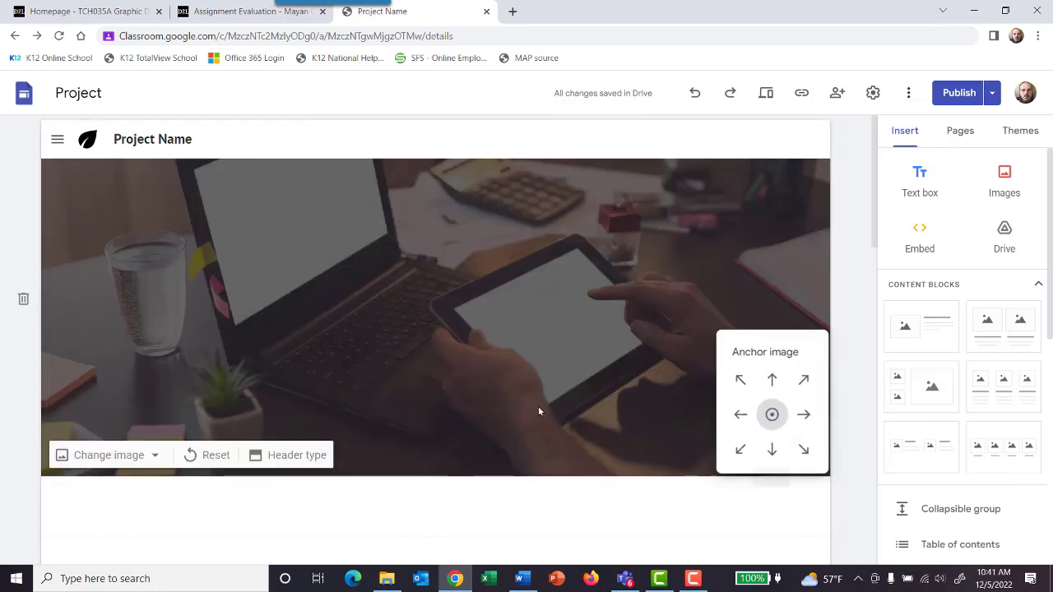
click(152, 457)
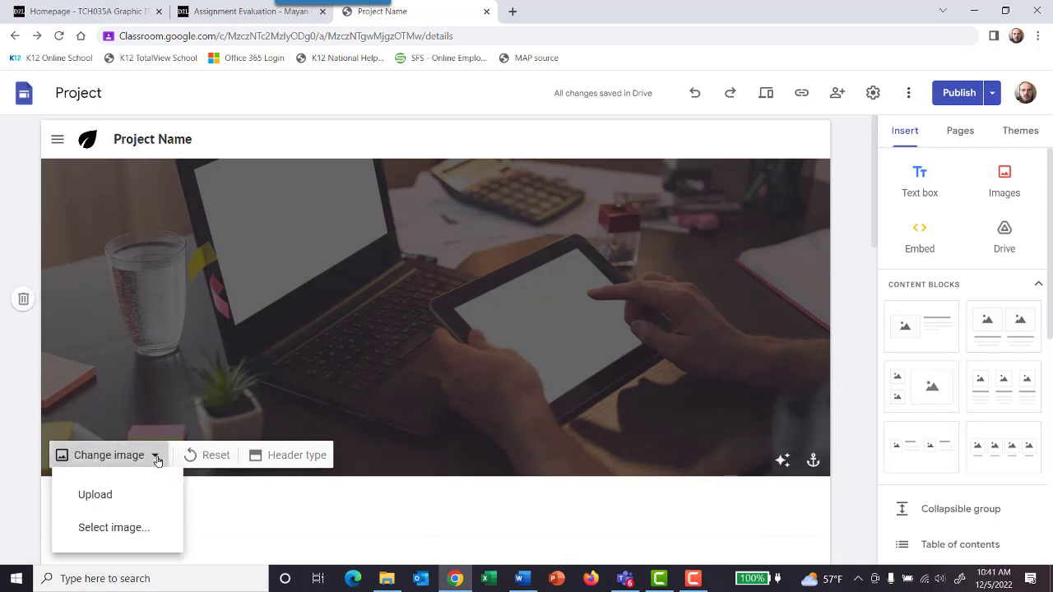
Step: Delete the header image section and look over the remaining mission and effort sections
click(24, 298)
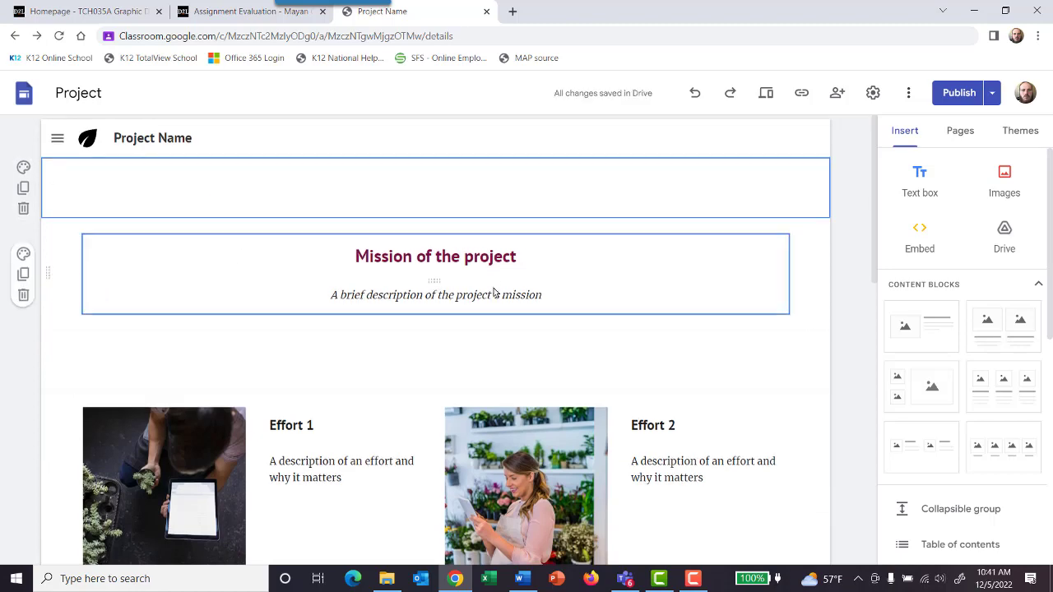
scroll(493, 287, down, 4)
scroll(494, 287, up, 3)
scroll(494, 287, down, 3)
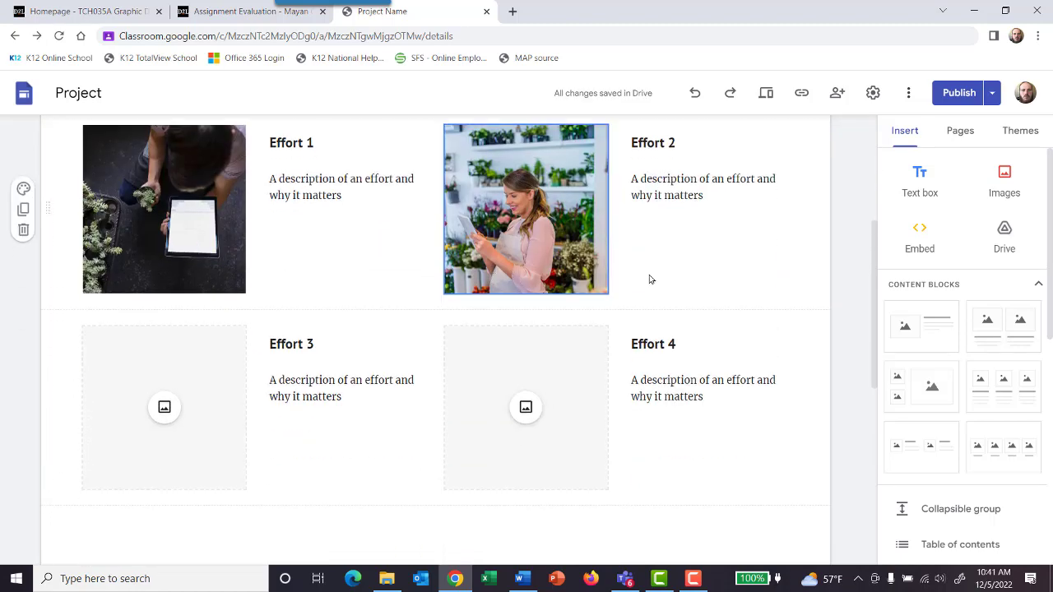
scroll(726, 268, up, 2)
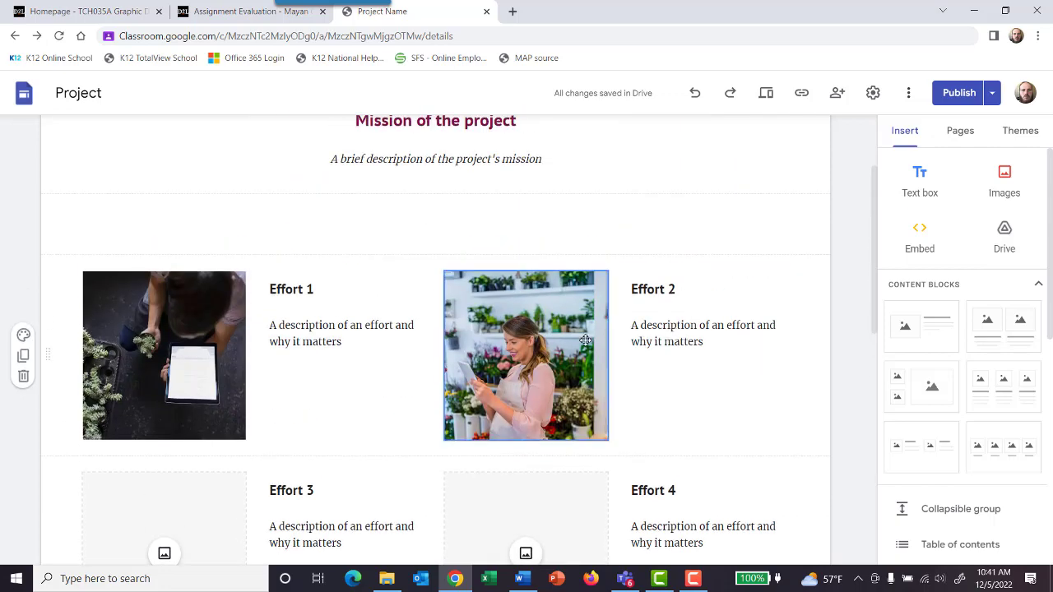
click(634, 327)
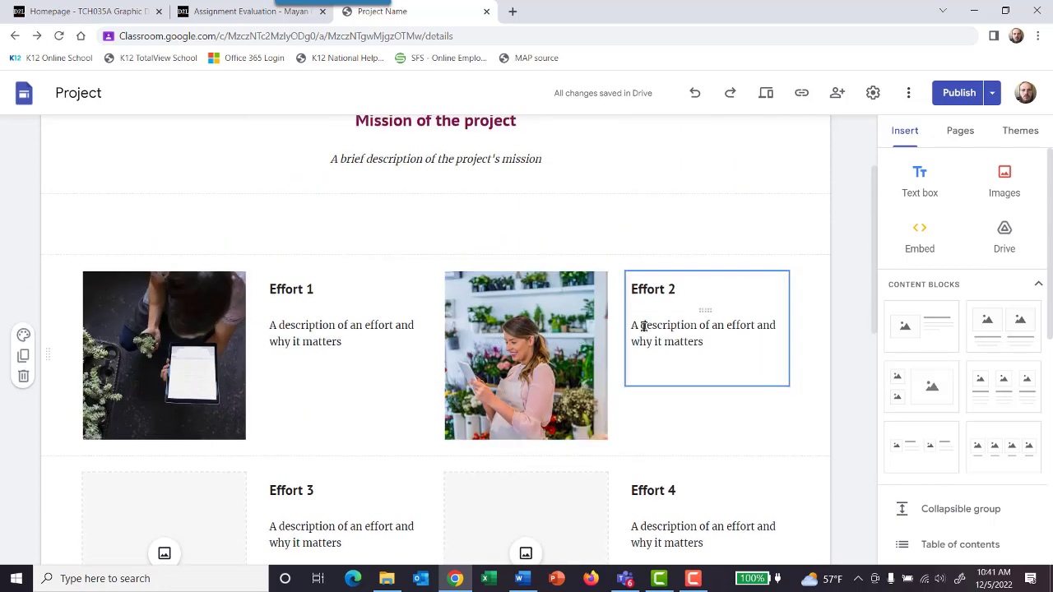
scroll(634, 348, up, 3)
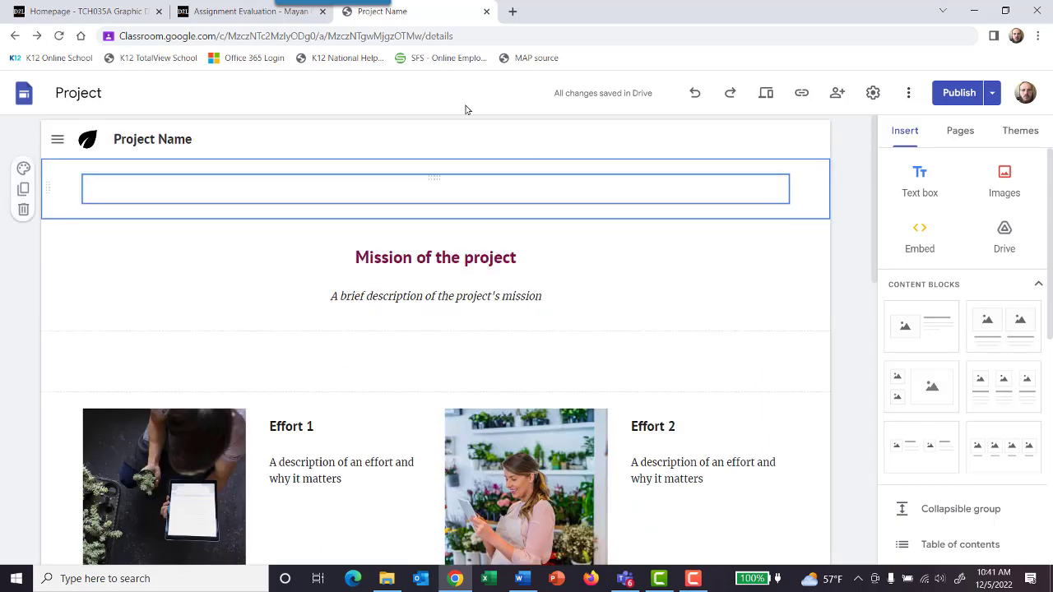
Step: Search Google for "encato" in a new tab and limit the image results to Creative Commons licenses
click(512, 10)
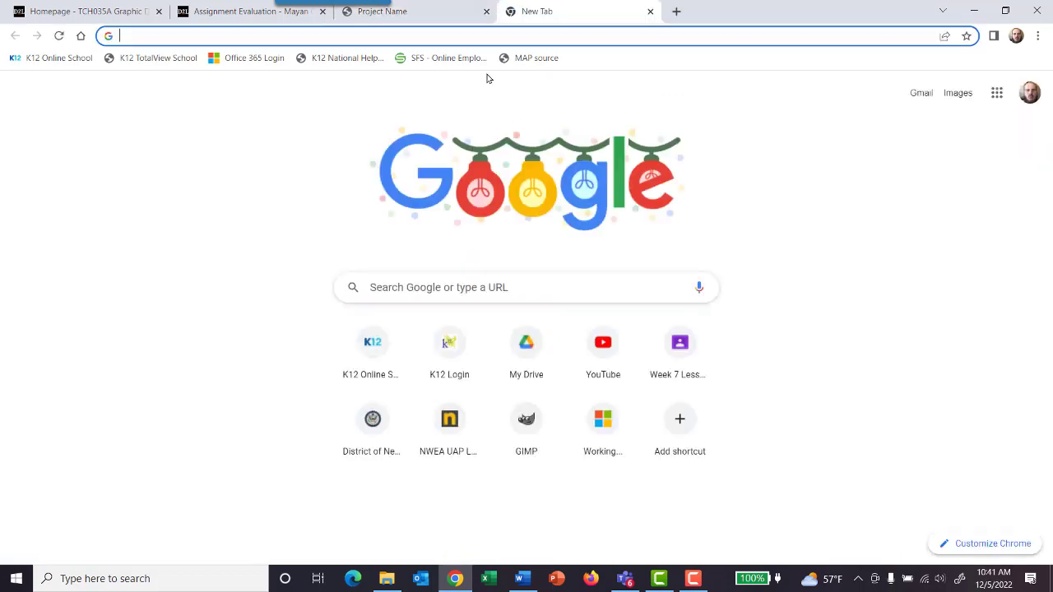
text(encato)
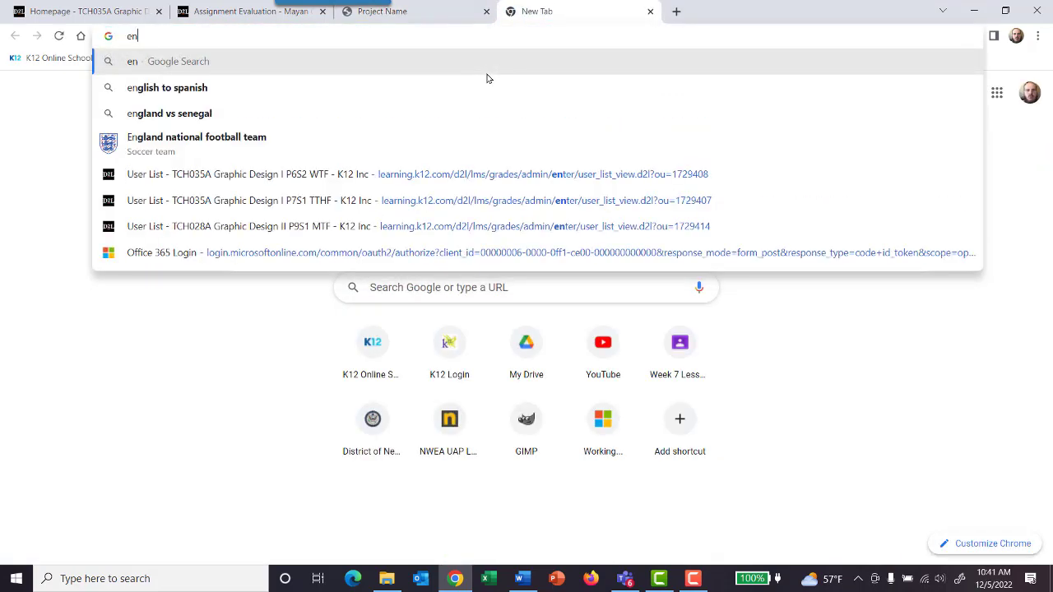
key(Return)
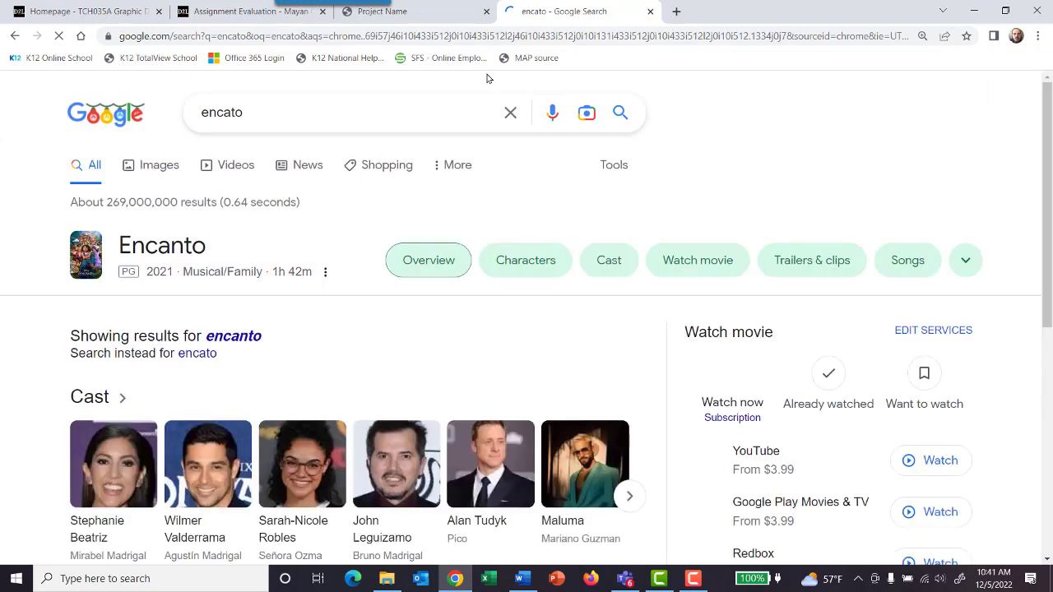
click(160, 170)
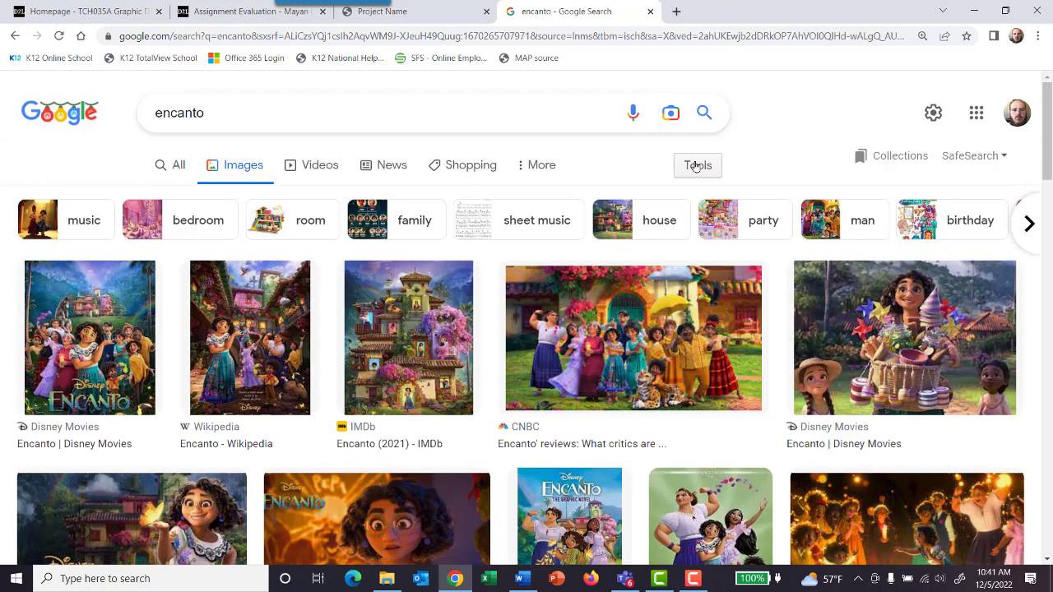
click(696, 166)
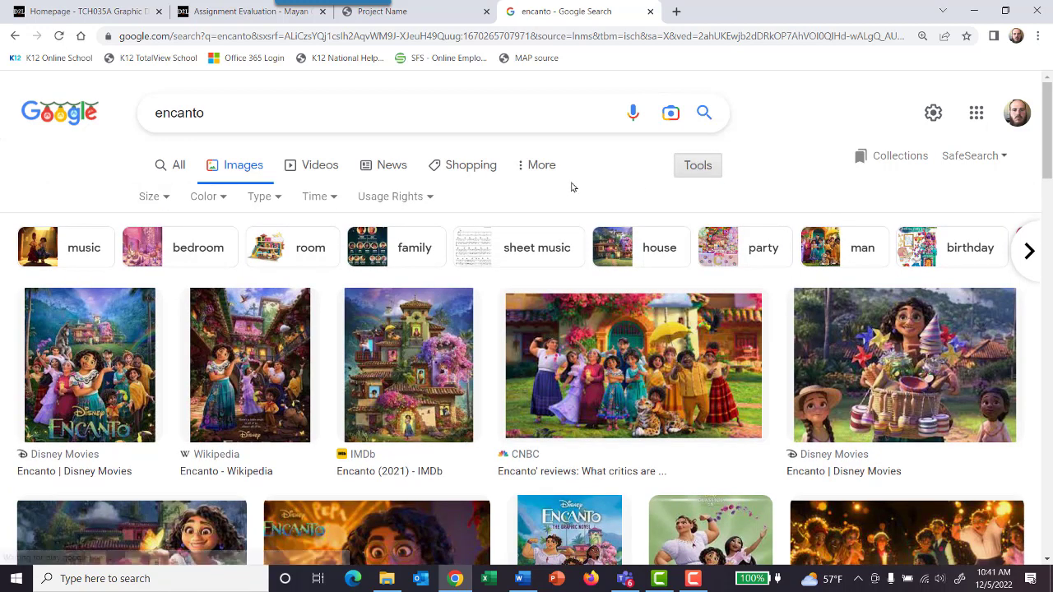
click(404, 197)
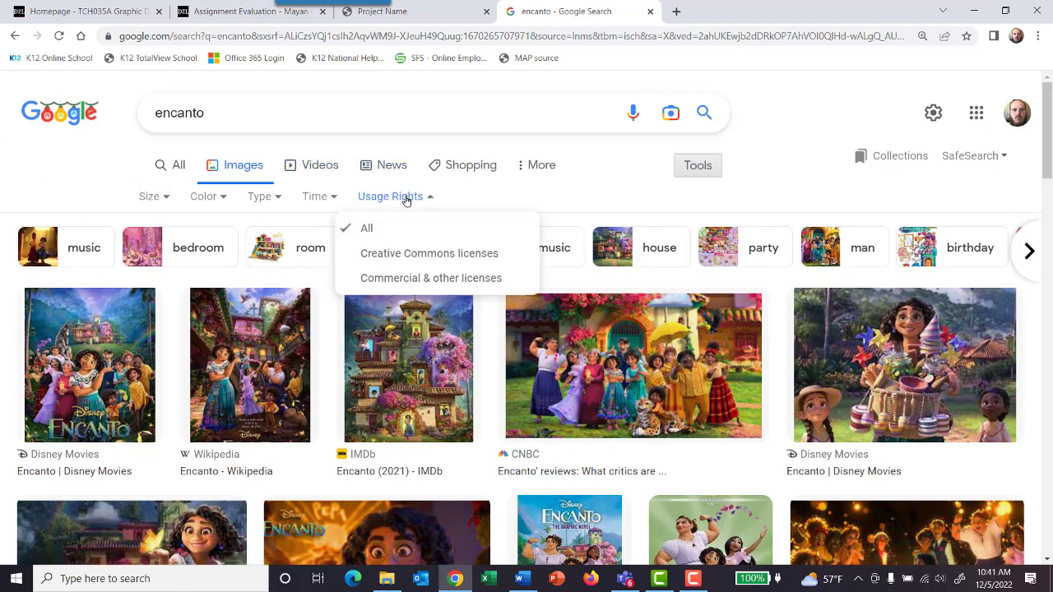
click(415, 255)
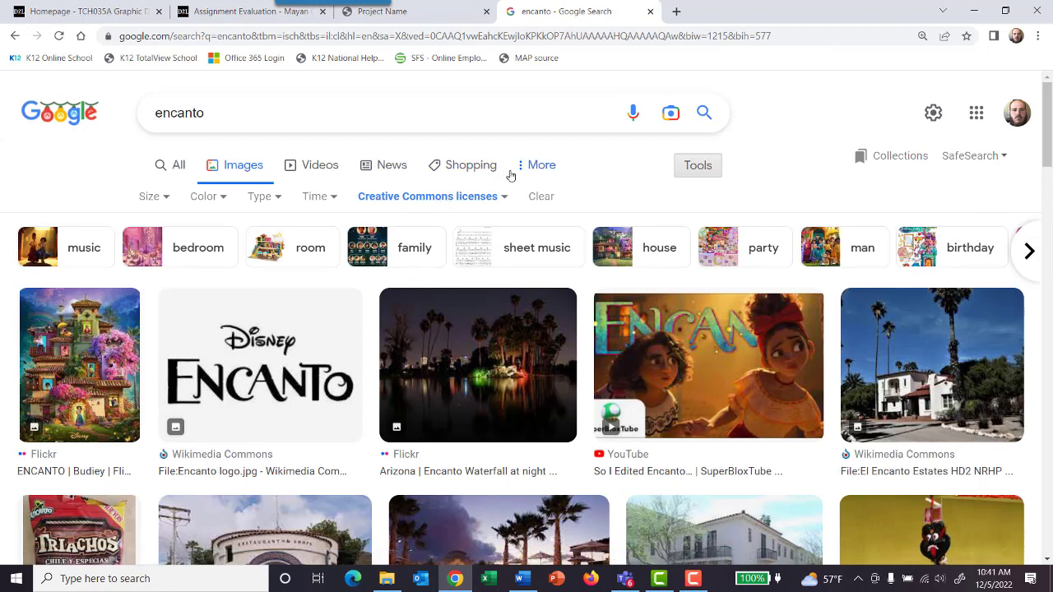
Step: Look through the licensed Encanto images and copy the Flickr poster showing the colorful house
scroll(510, 175, down, 2)
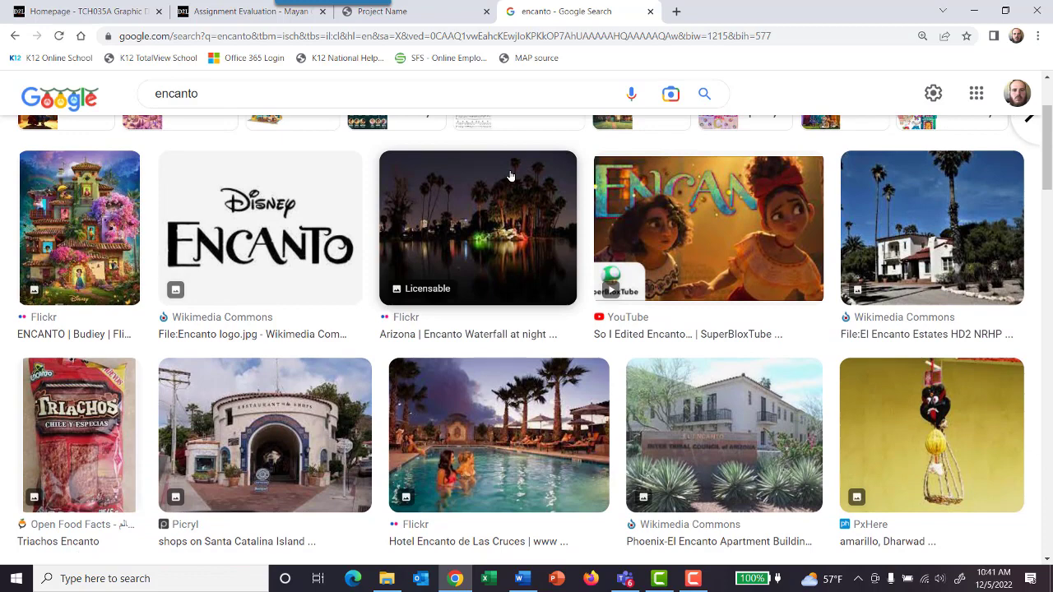
scroll(510, 175, down, 3)
scroll(510, 175, up, 5)
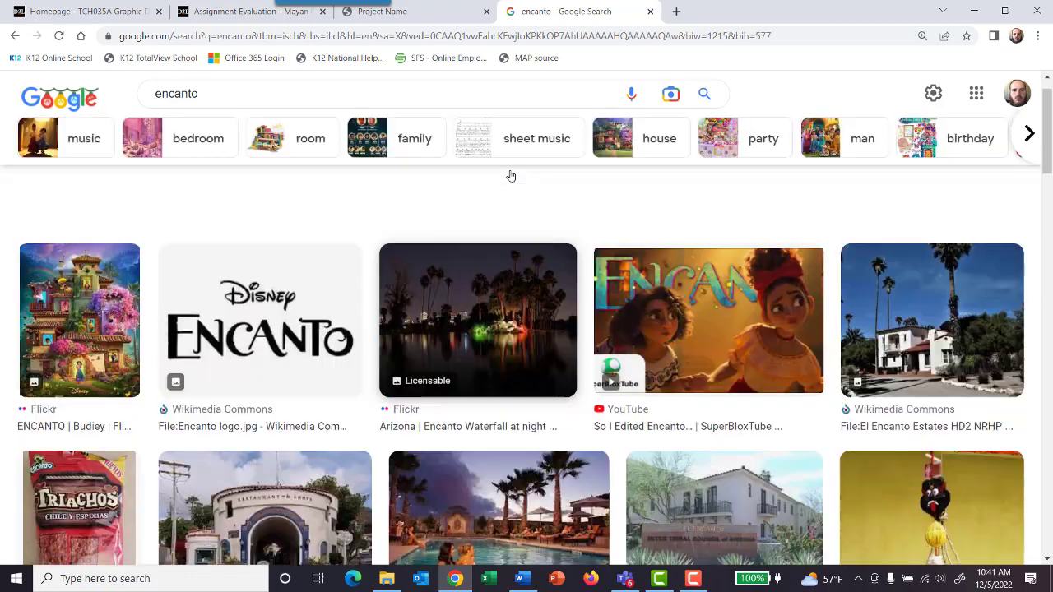
scroll(510, 175, up, 1)
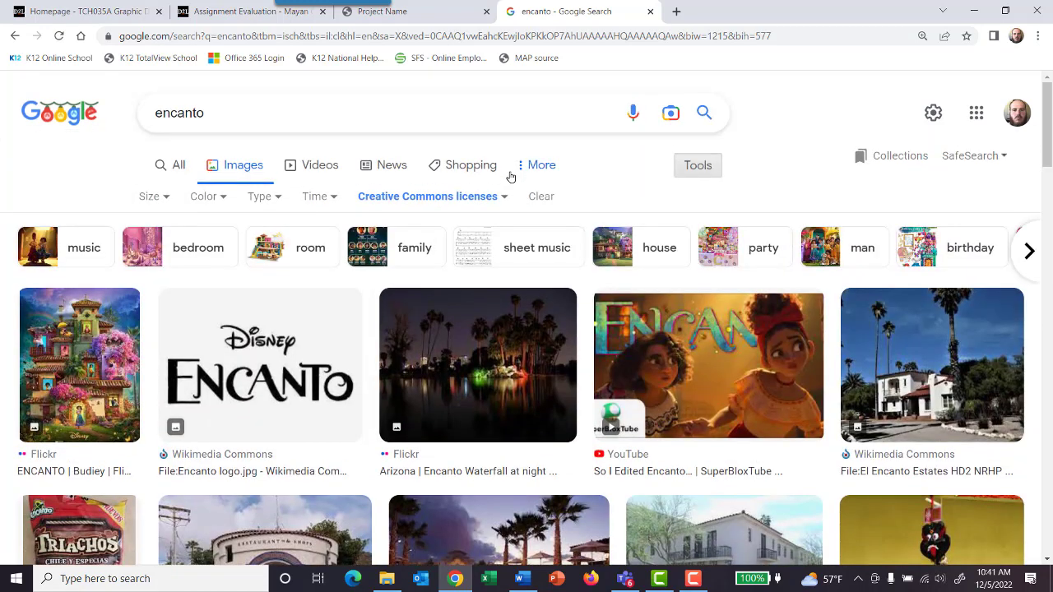
click(470, 198)
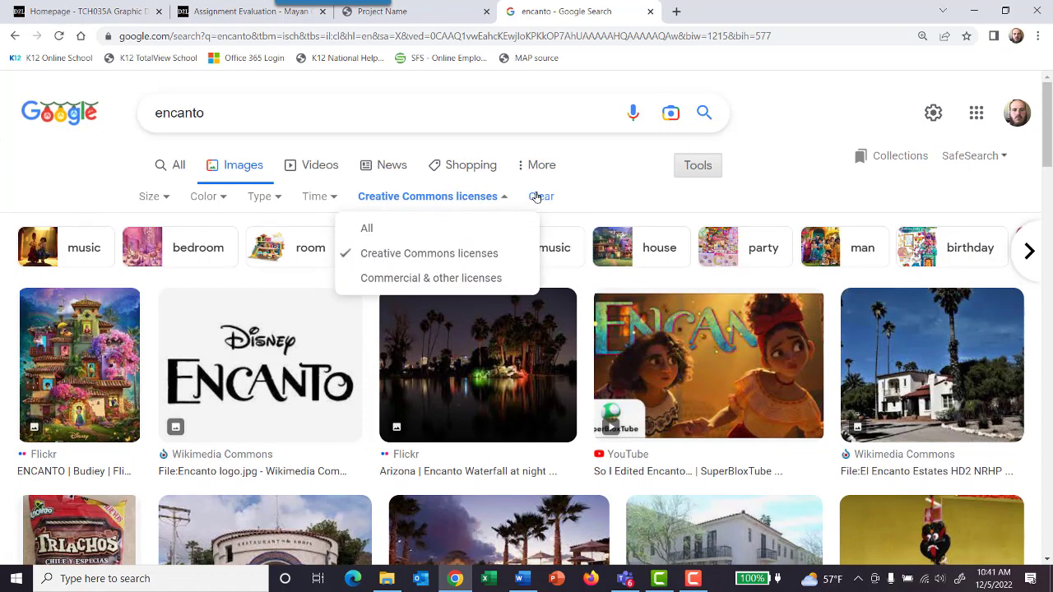
click(536, 196)
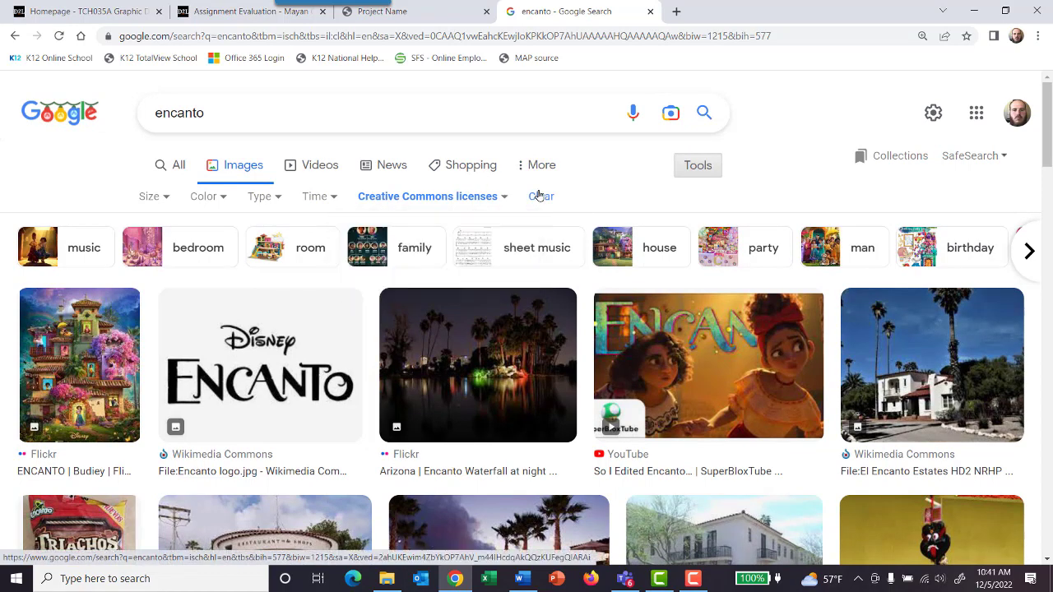
click(92, 338)
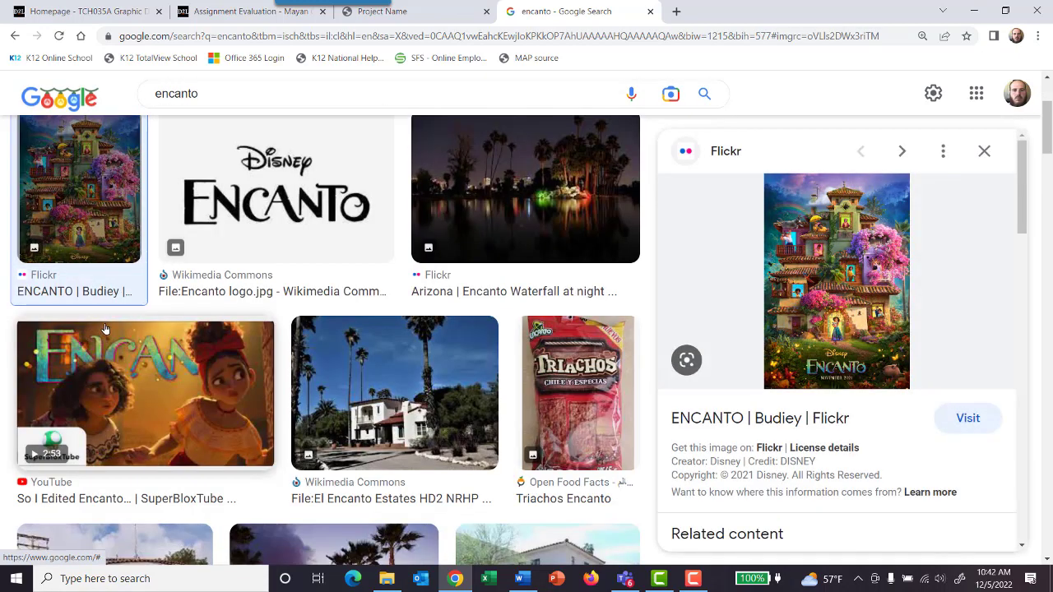
right_click(843, 241)
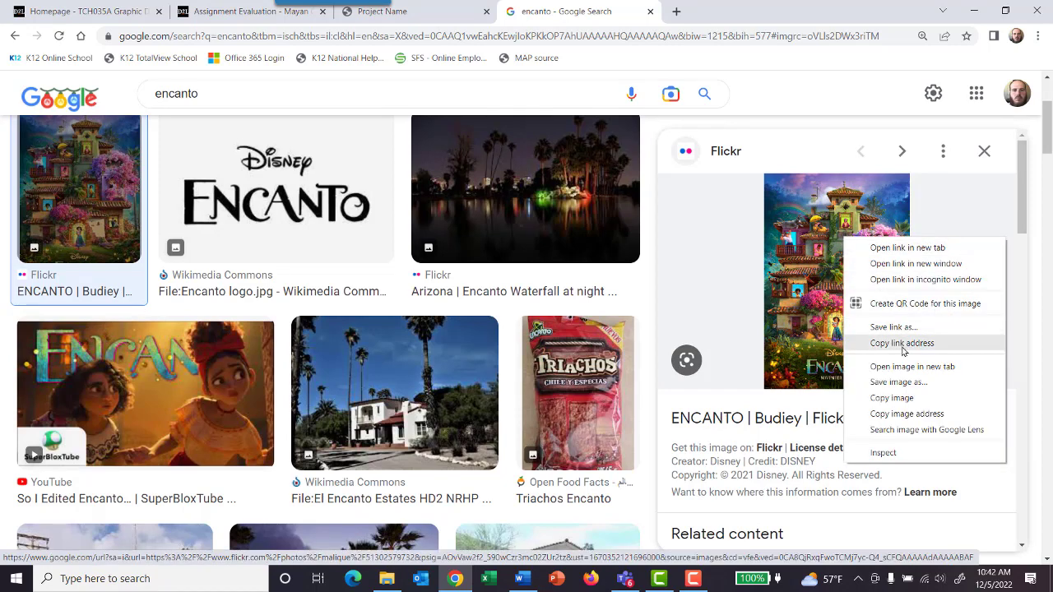
click(897, 398)
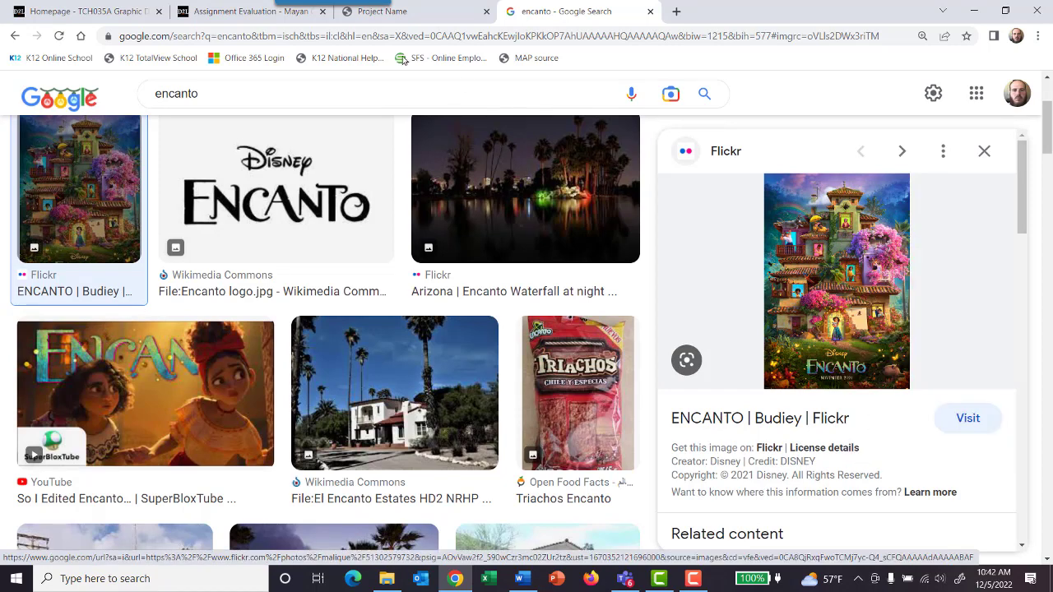
Step: Return to the site editor and duplicate the empty section above the project mission
click(401, 17)
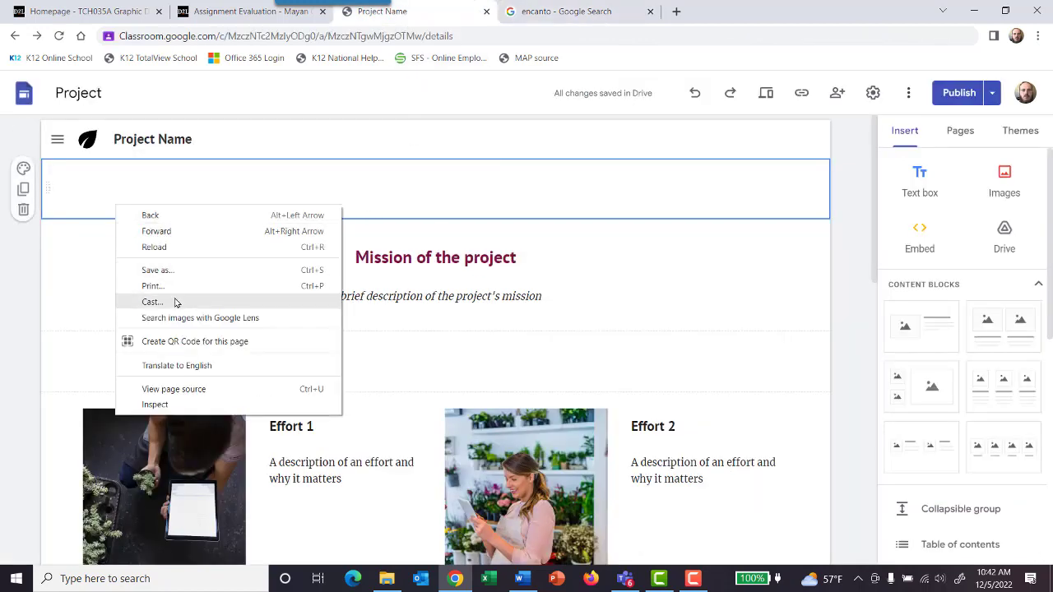
click(24, 194)
click(24, 194)
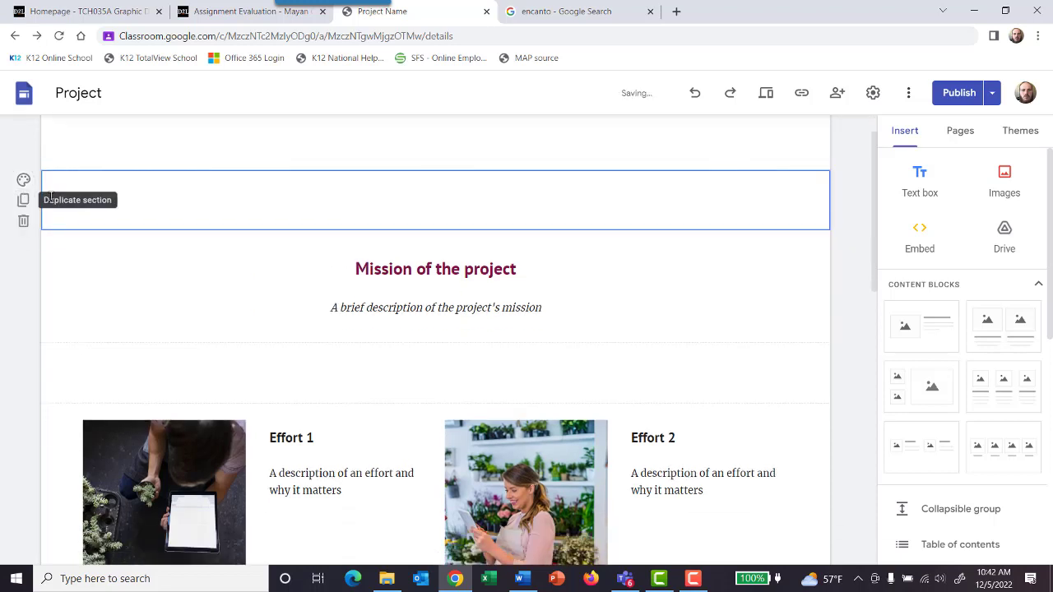
Step: Try to paste the copied Encanto poster into the empty section above the project mission
right_click(145, 198)
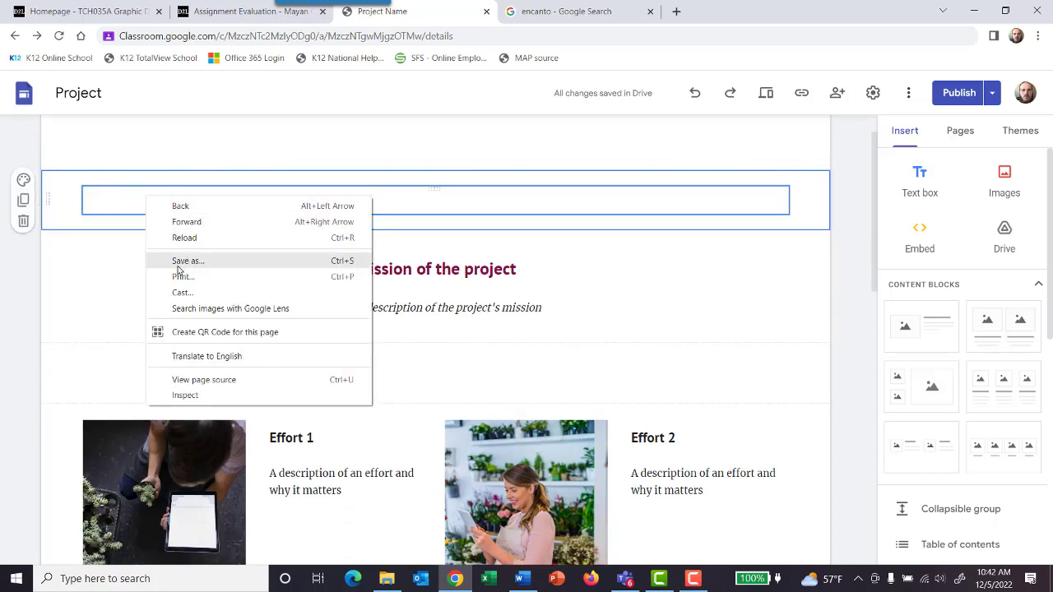
key(Escape)
right_click(60, 217)
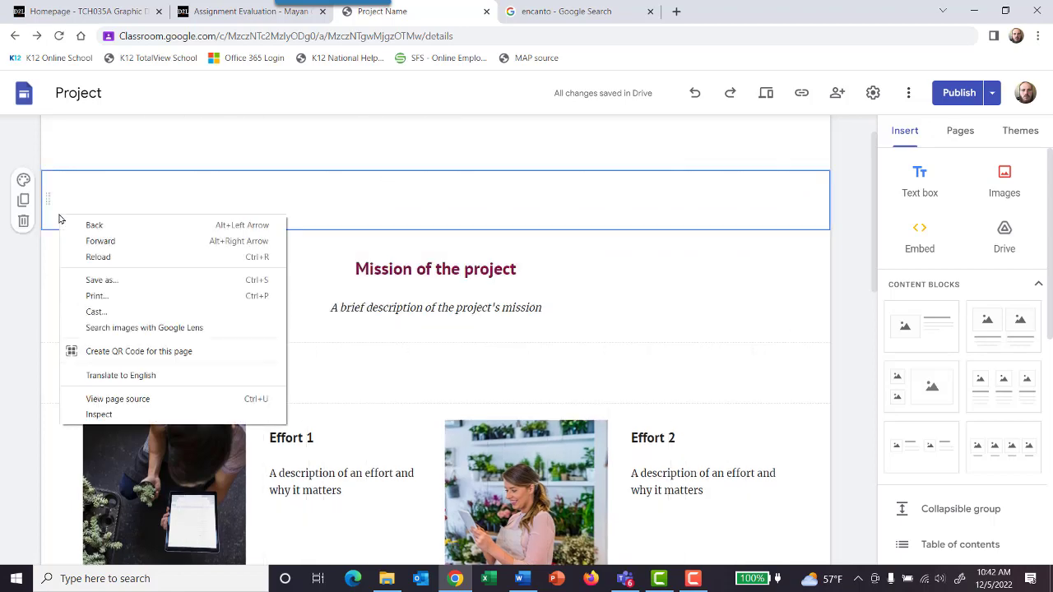
click(328, 172)
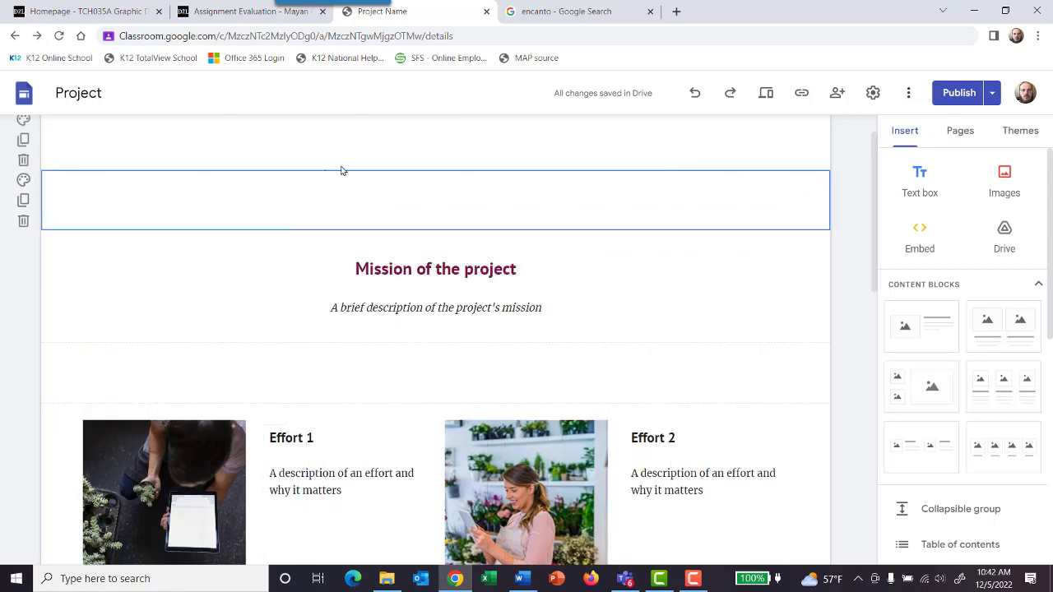
Step: Return to the image results, start saving the Flickr house poster, and create an "encanto images" folder inside IT Explorations
click(566, 13)
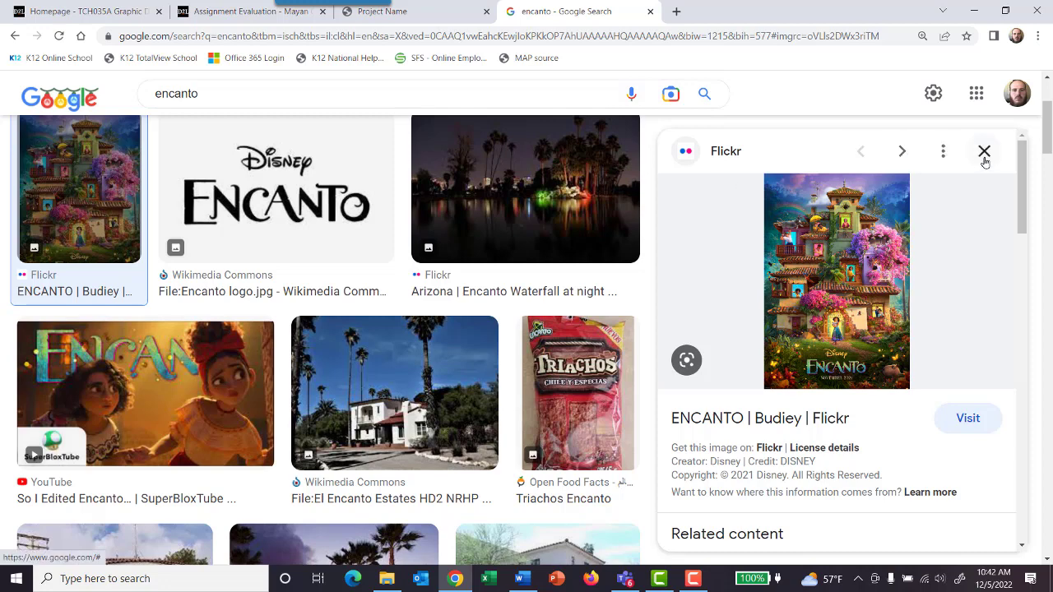
right_click(775, 264)
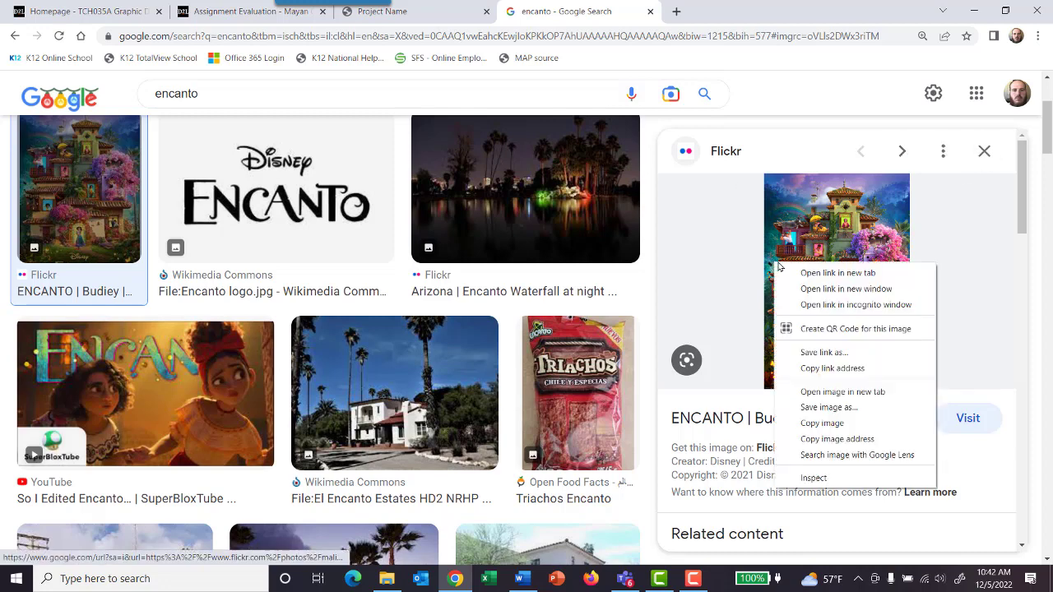
click(839, 408)
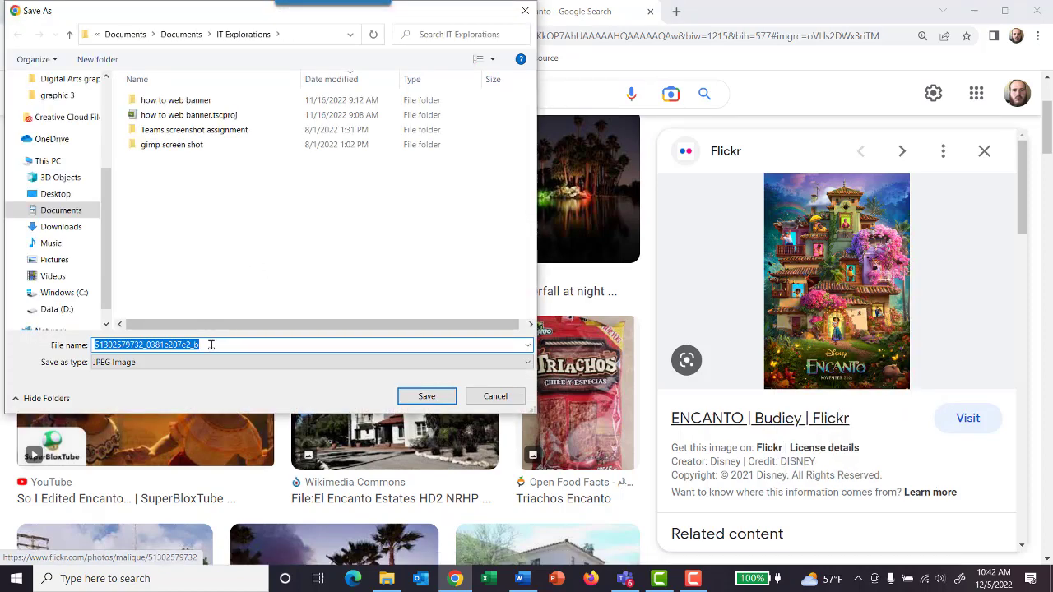
right_click(211, 251)
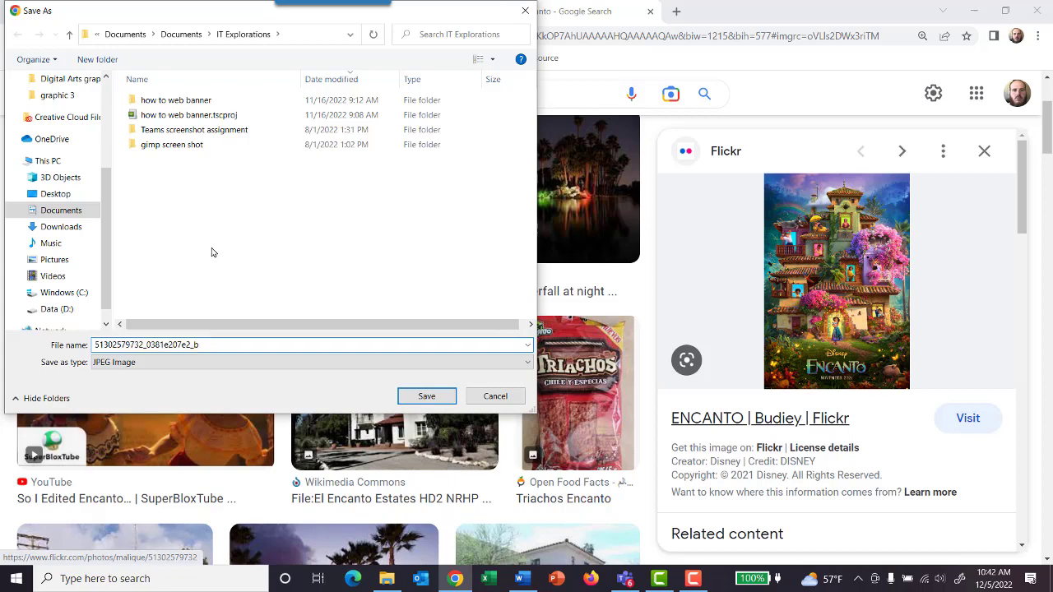
mouse_move(263, 382)
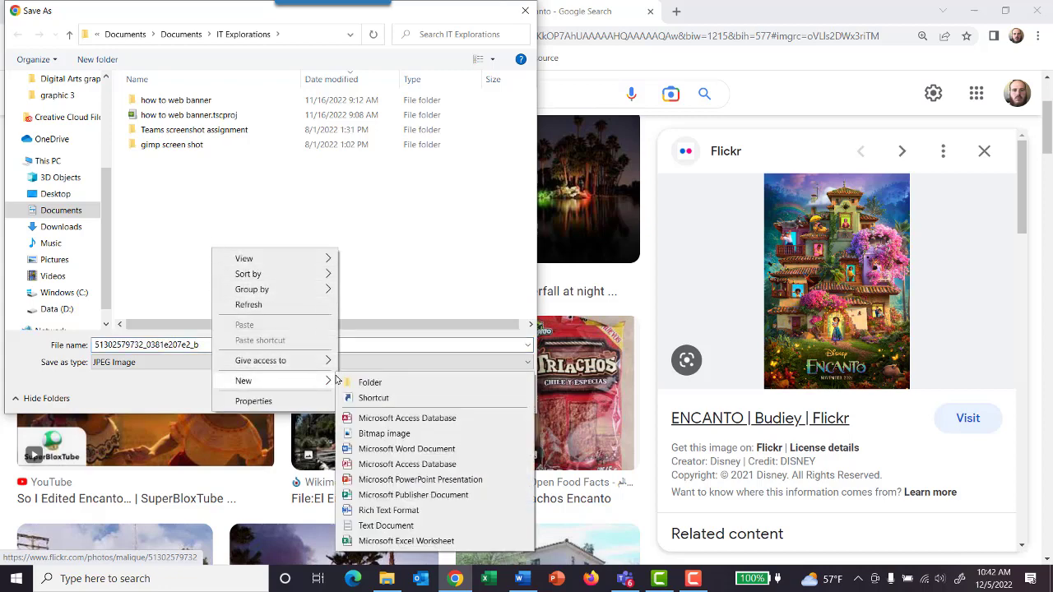
click(370, 381)
text(e)
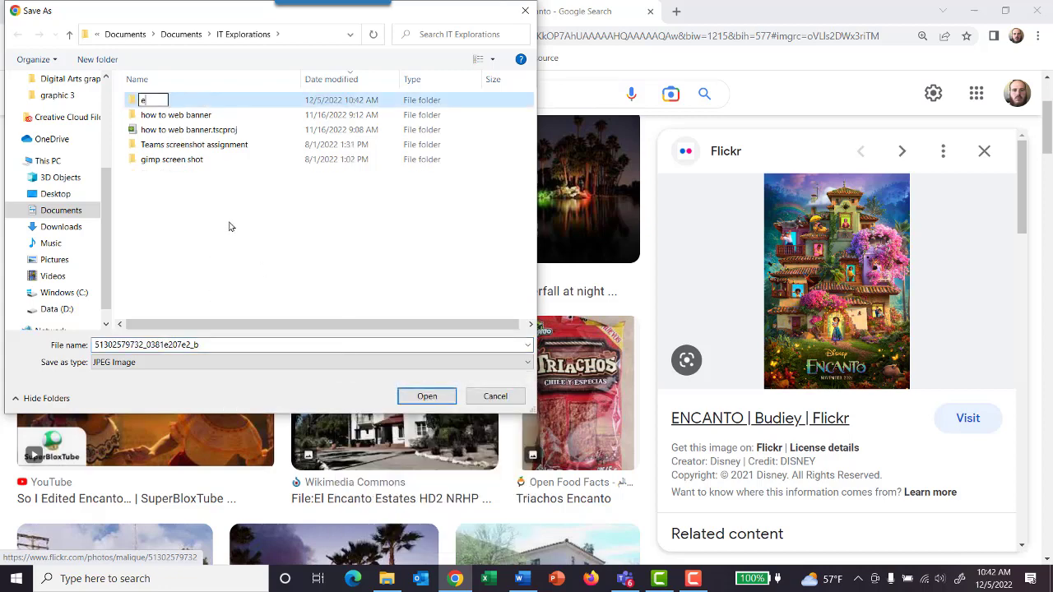
text(ncanto images)
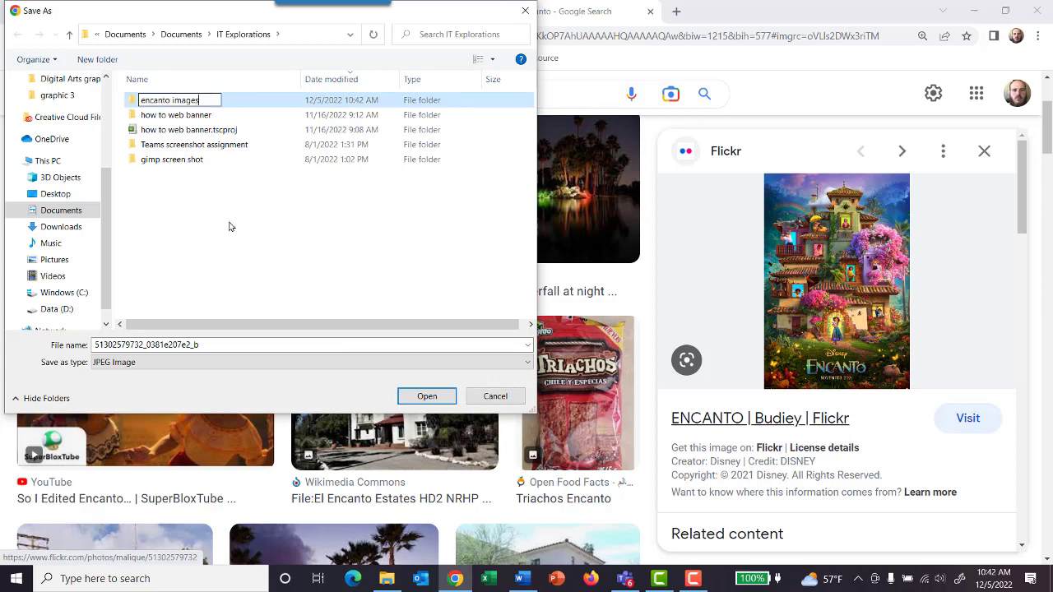
Step: Name the poster file "house" and save it as a JPEG image
click(219, 346)
click(199, 344)
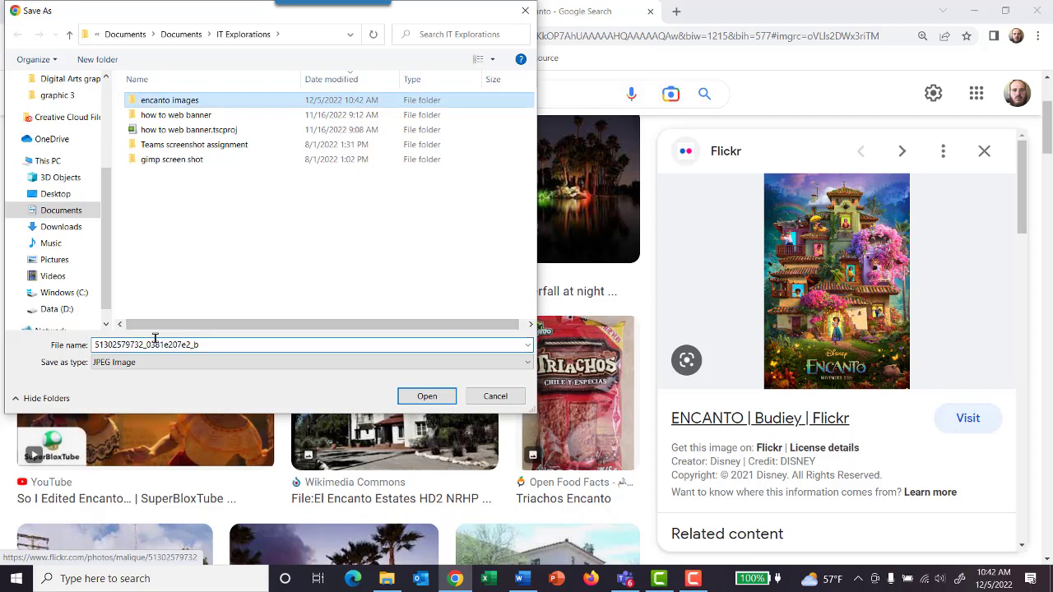
double_click(199, 342)
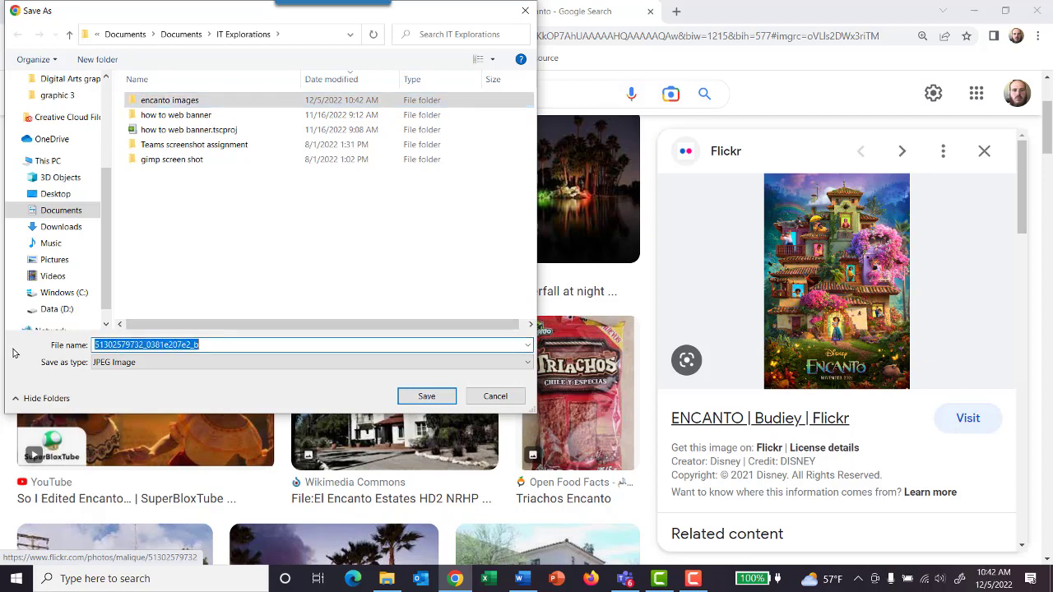
text(house)
key(Return)
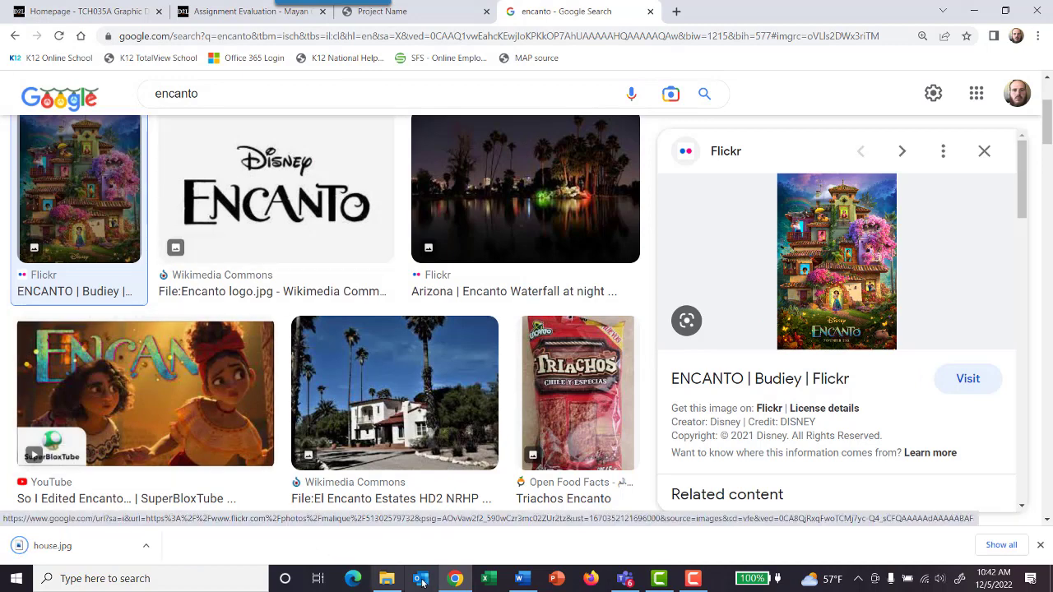
Step: Switch to File Explorer, move the house image from IT Explorations into the encanto images folder, and return to the browser
click(387, 578)
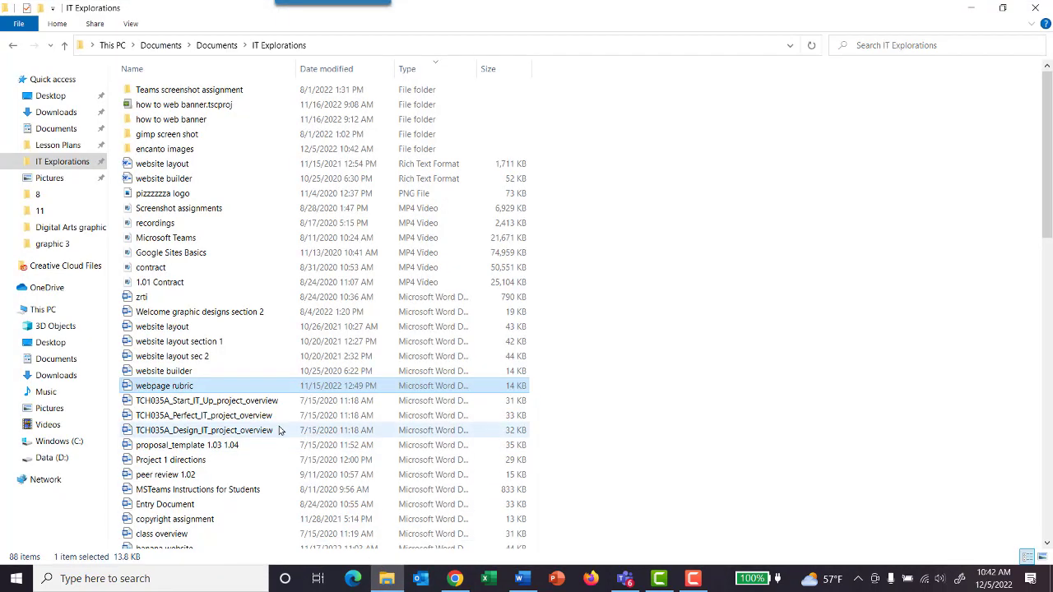
double_click(181, 149)
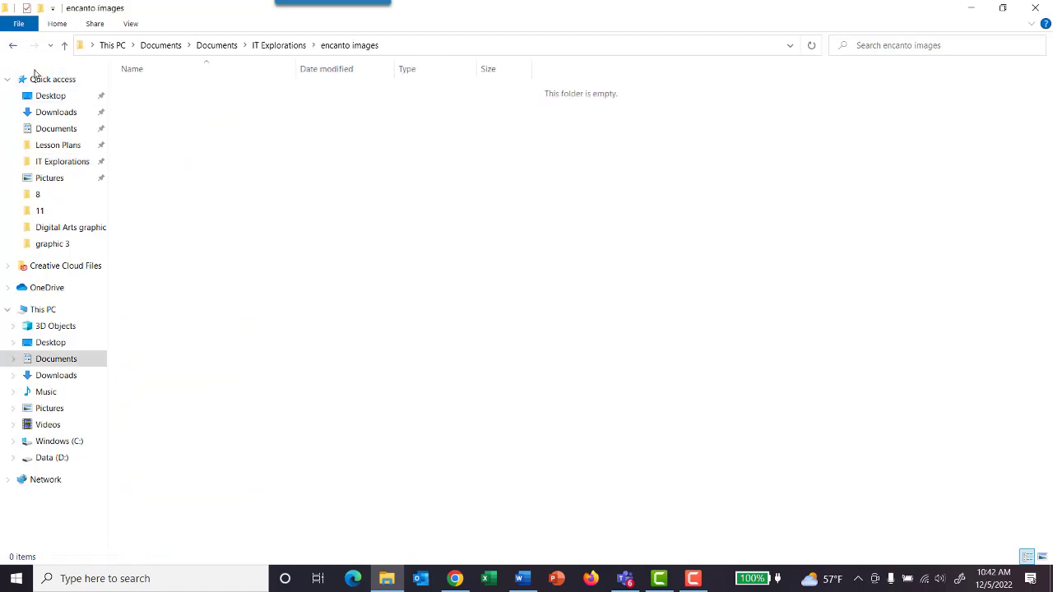
click(12, 45)
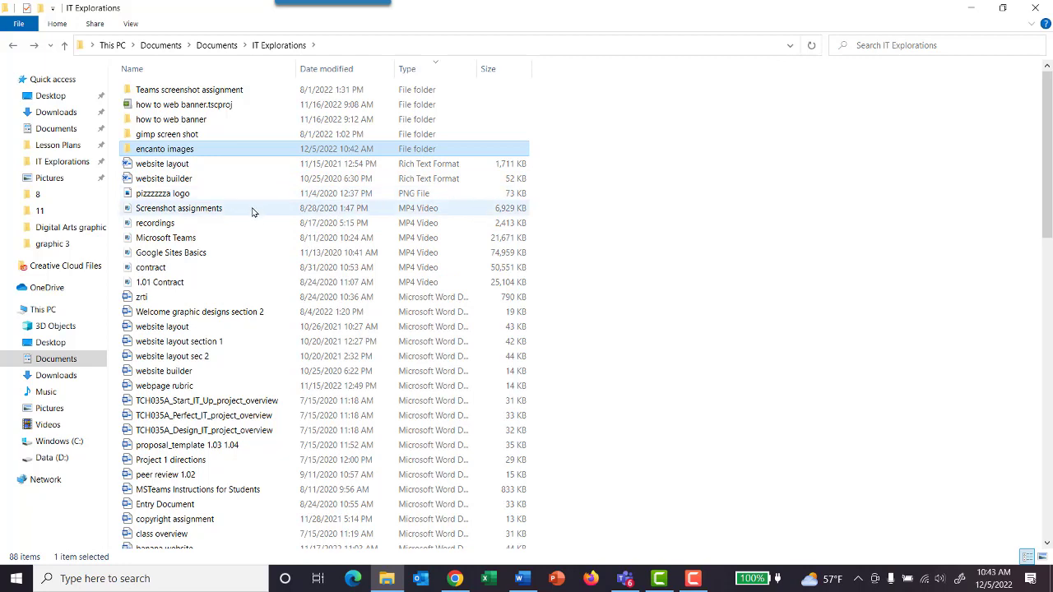
key(Return)
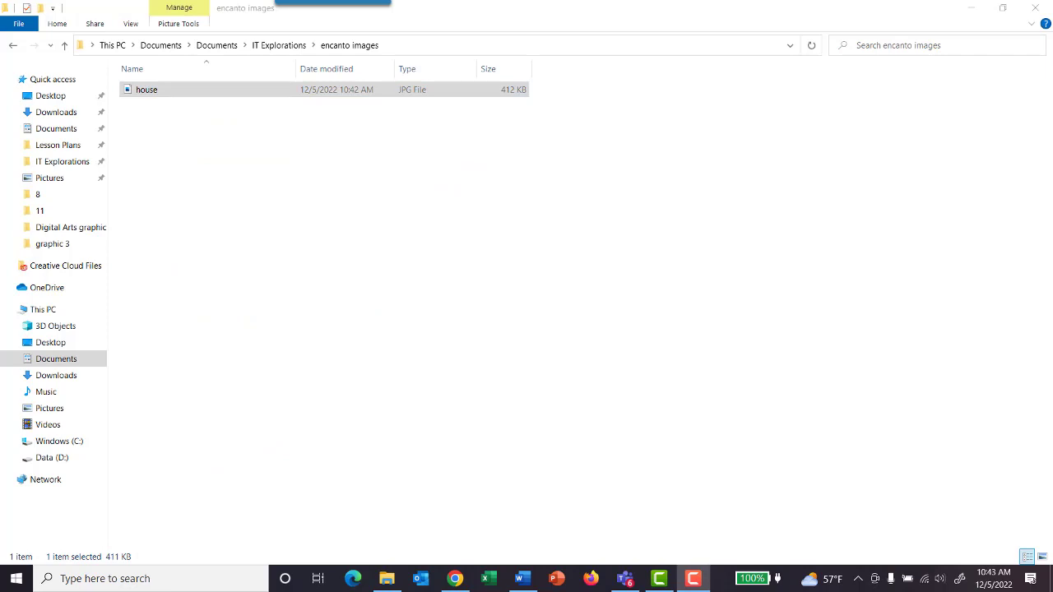
click(971, 9)
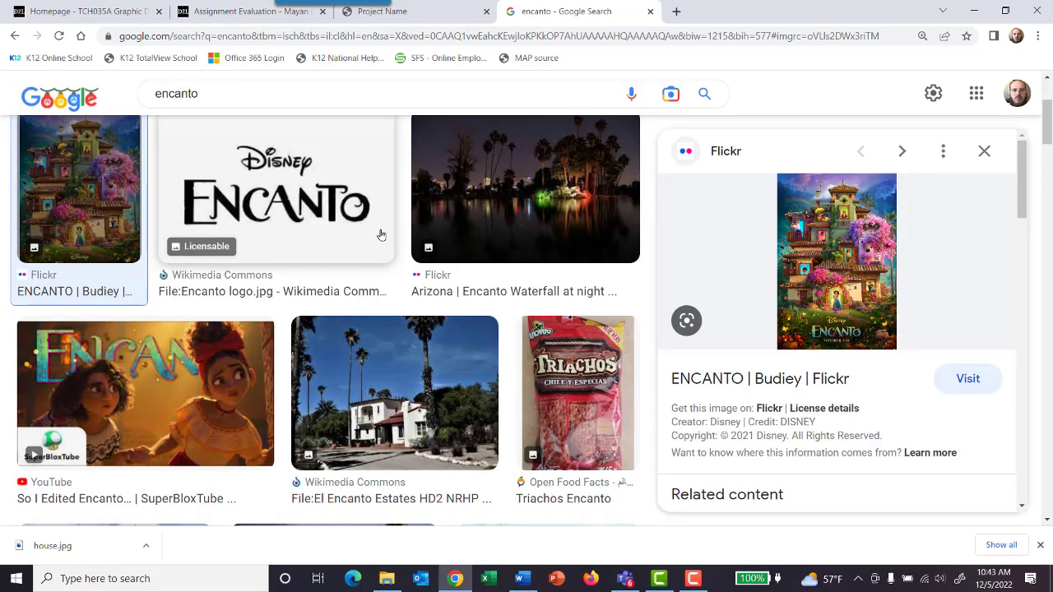
Step: Change the license filter of the Encanto image results from Creative Commons licenses to All
scroll(346, 235, up, 3)
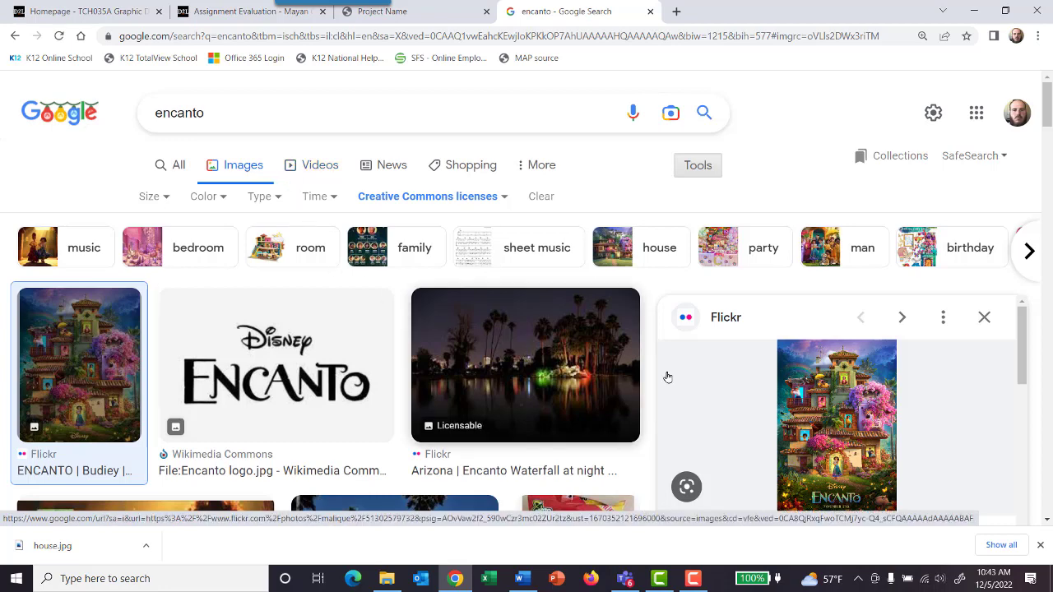
right_click(830, 392)
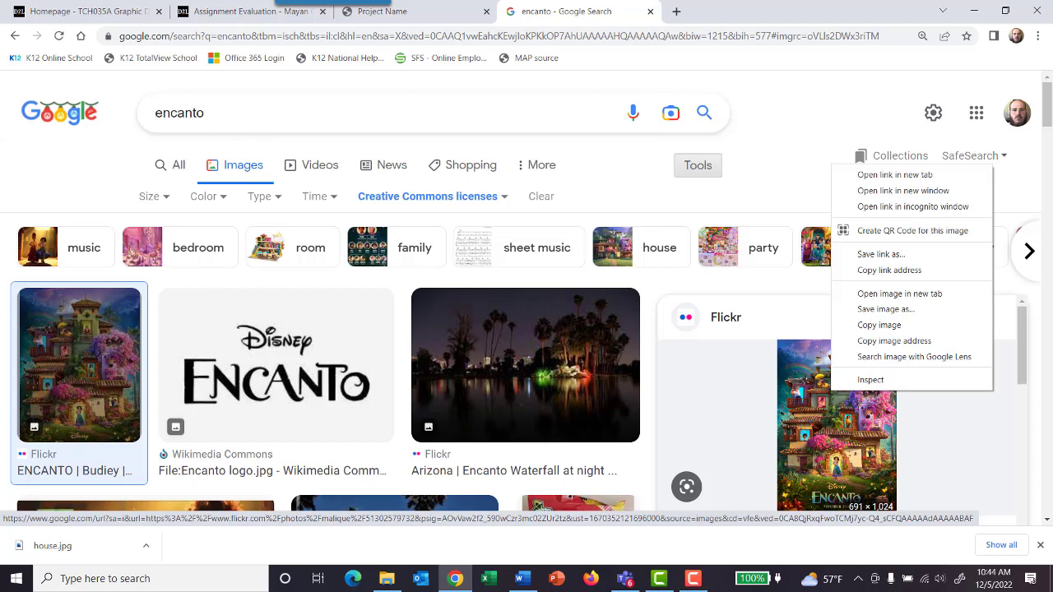
click(463, 195)
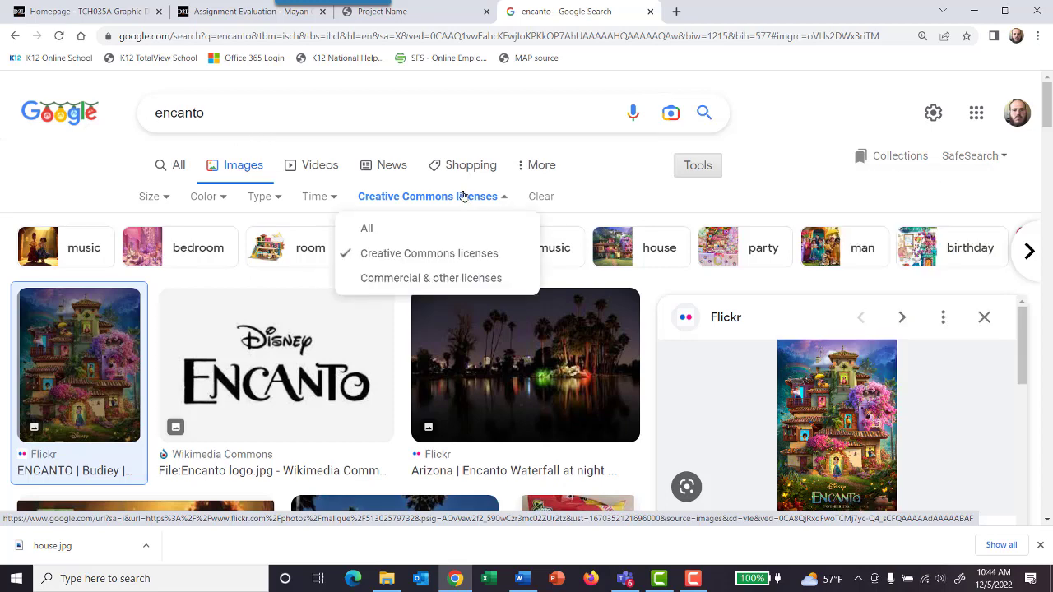
click(392, 231)
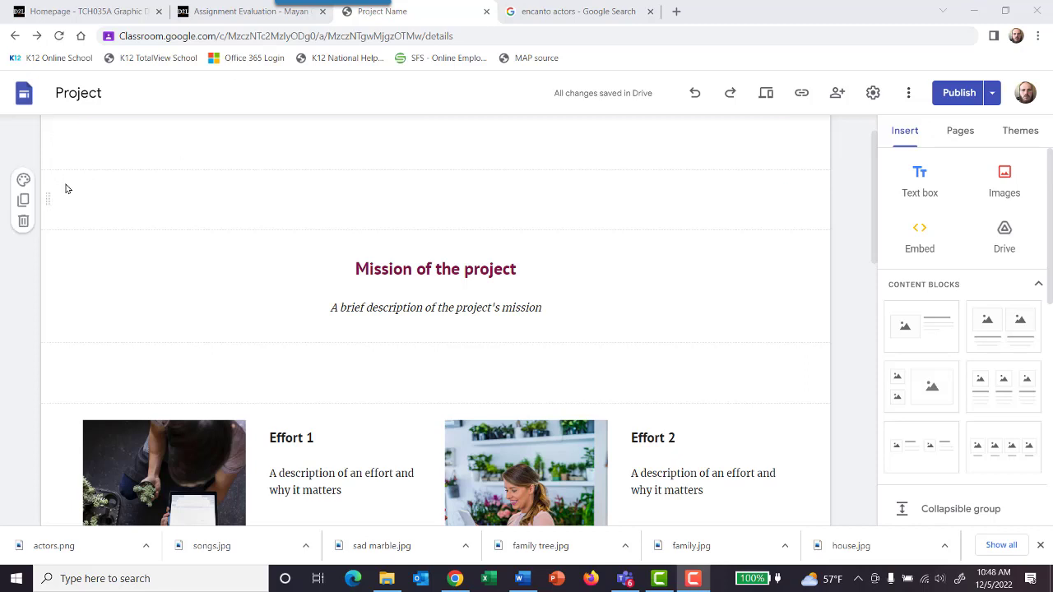
Step: Delete the extra empty section above the project mission in the site editor
click(23, 221)
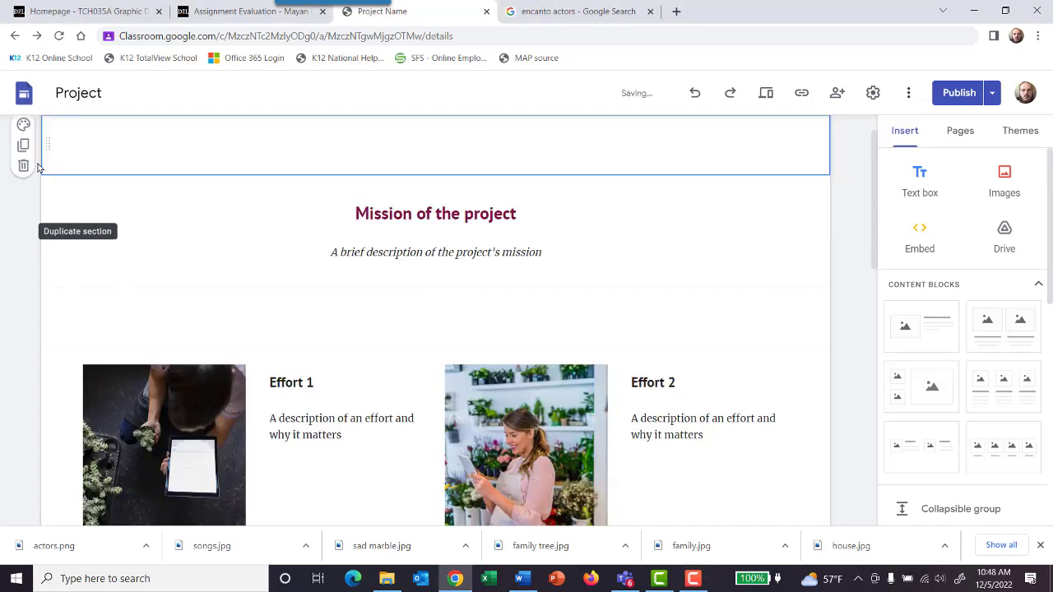
click(23, 146)
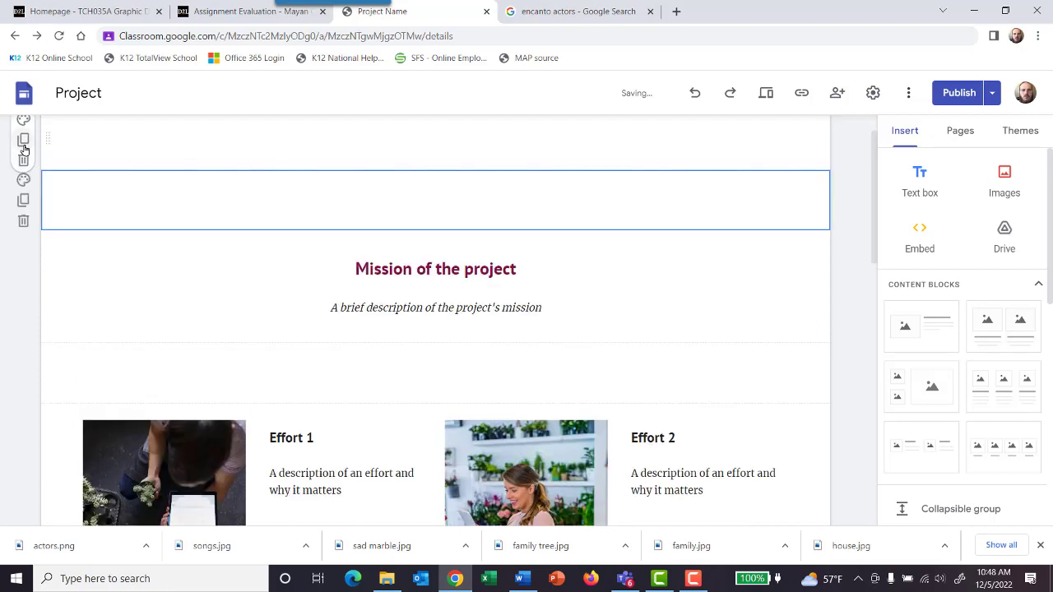
click(23, 220)
Step: Upload the house image from the encanto images folder as the background of the empty section above the mission
click(24, 127)
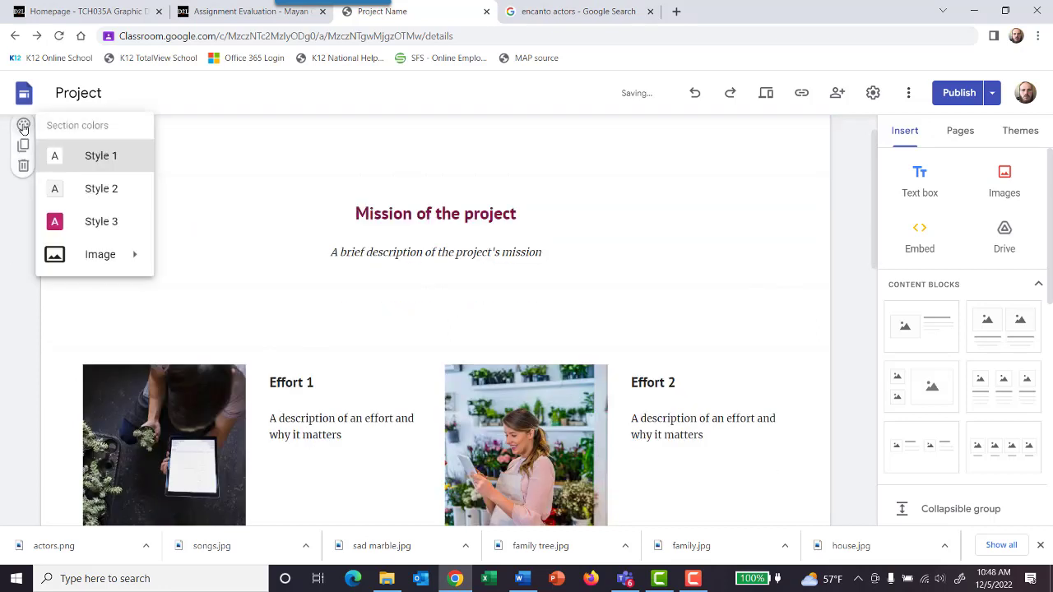
mouse_move(79, 252)
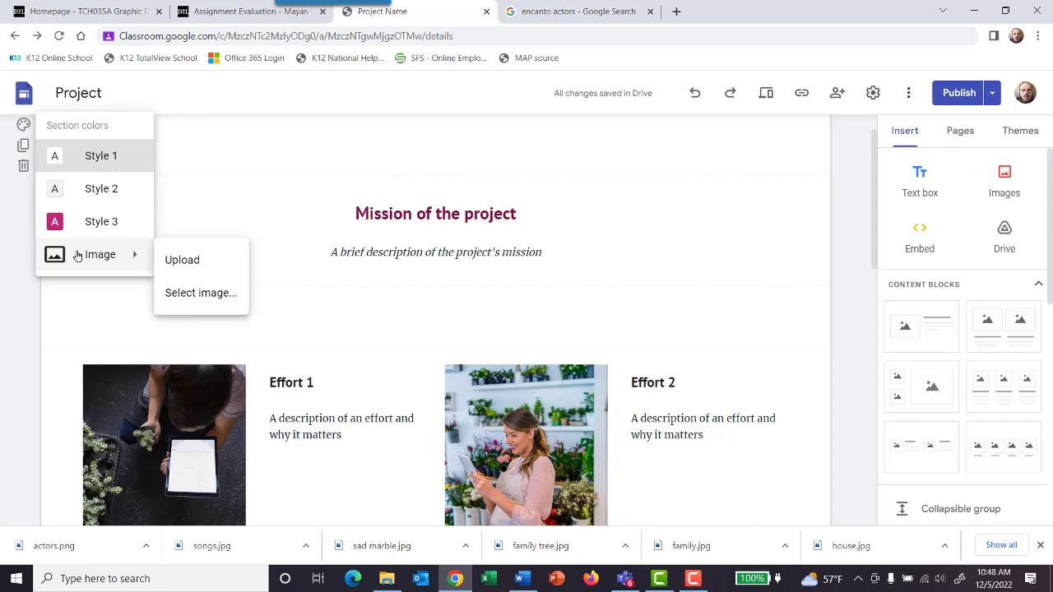
click(185, 261)
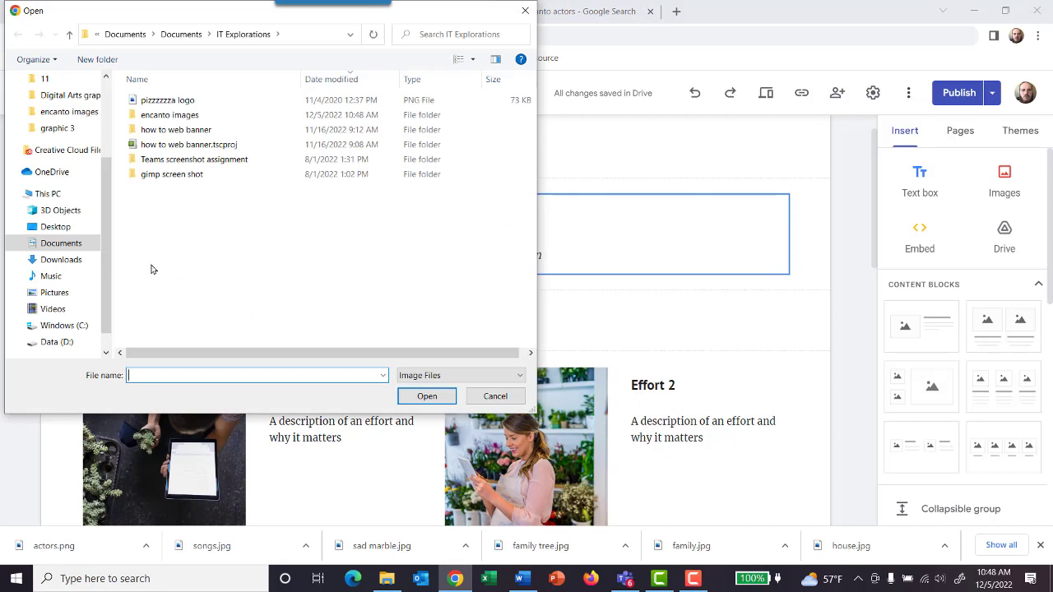
double_click(174, 114)
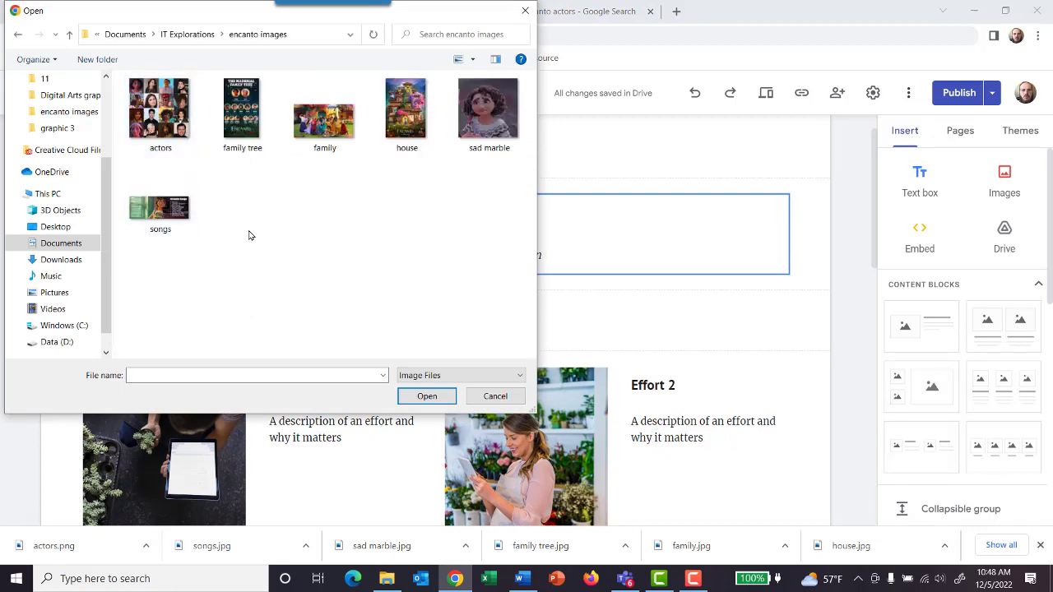
click(401, 117)
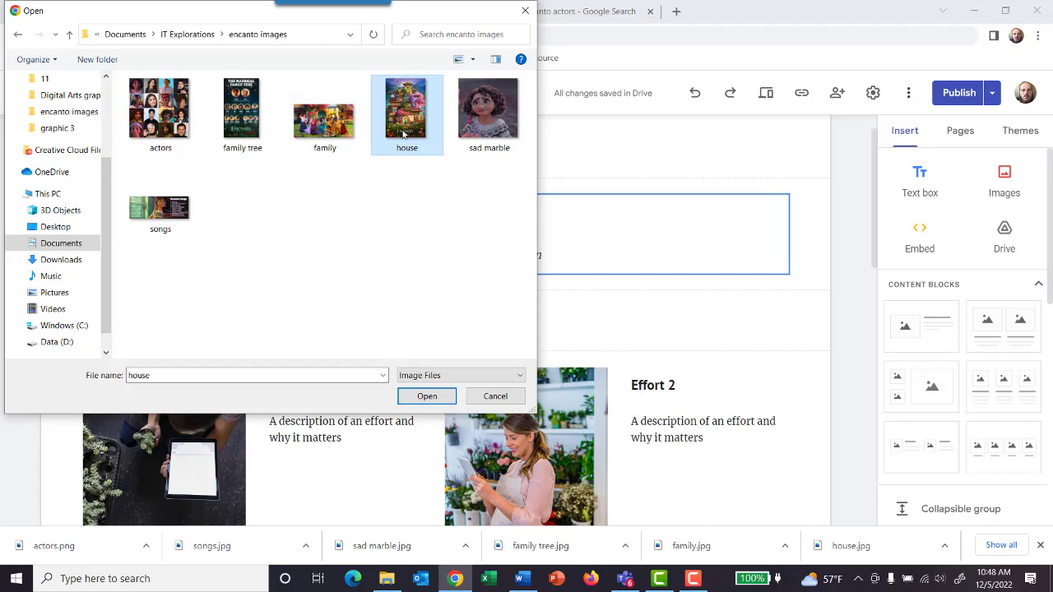
click(427, 397)
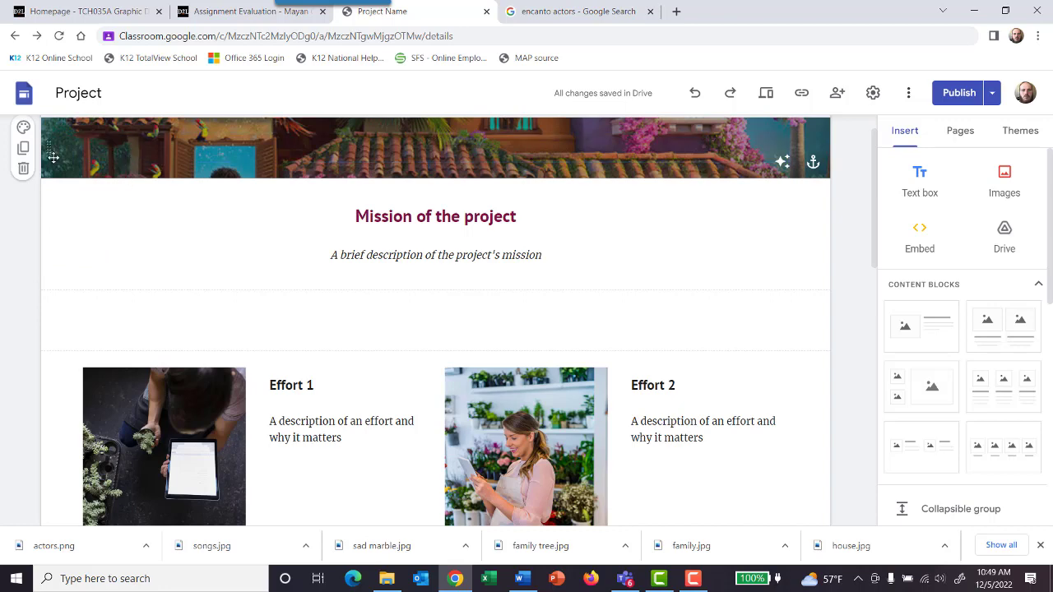
Step: Delete the section with the house background and undo the deletion
click(25, 168)
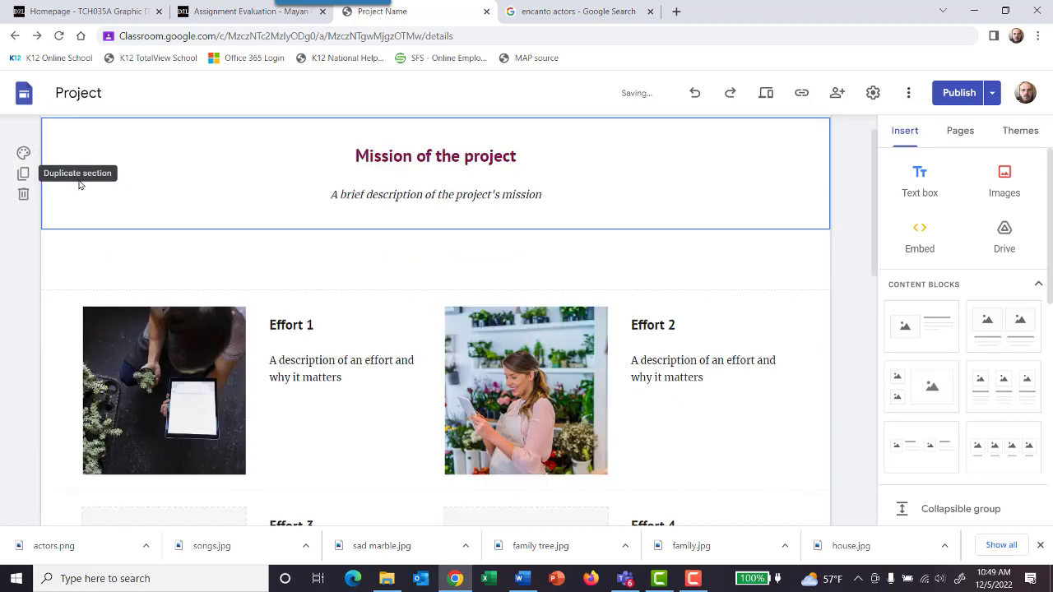
key(ctrl+z)
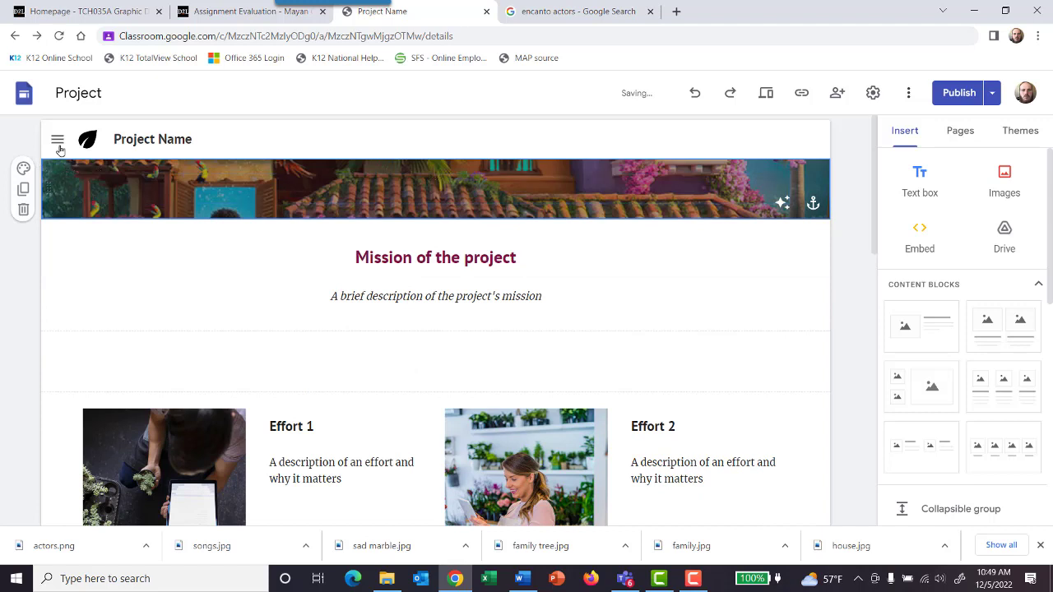
Step: Replace the "Mission of the project" heading with "Encanto"
drag(529, 259, 353, 258)
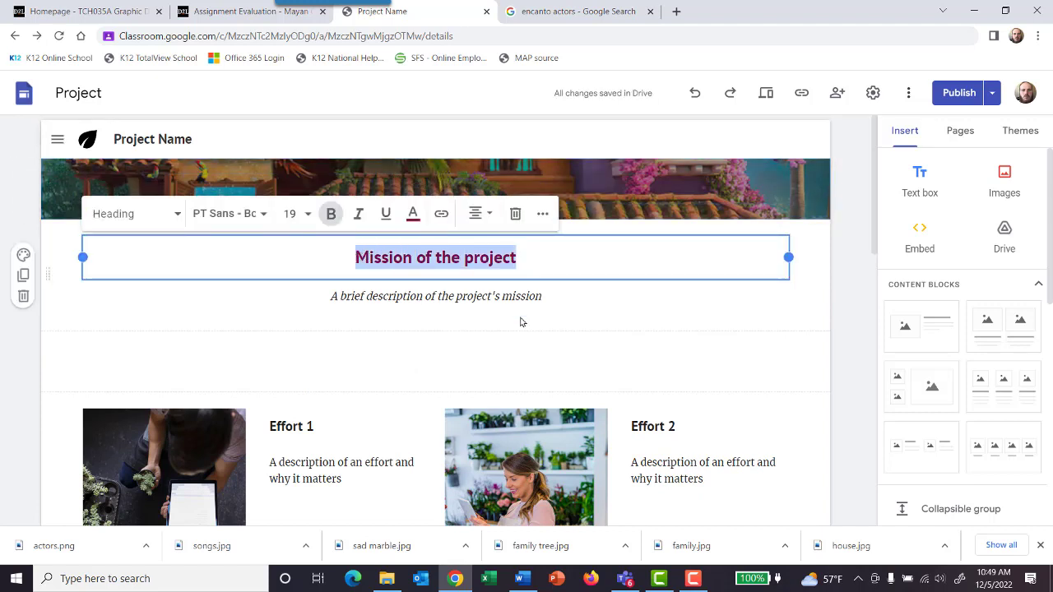
text(Enca)
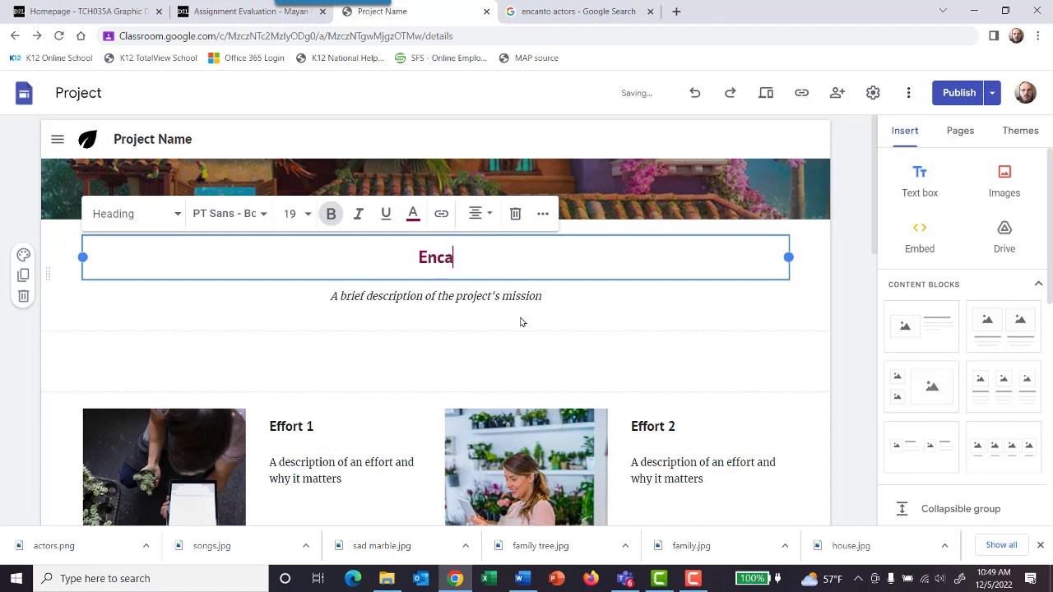
text(nto)
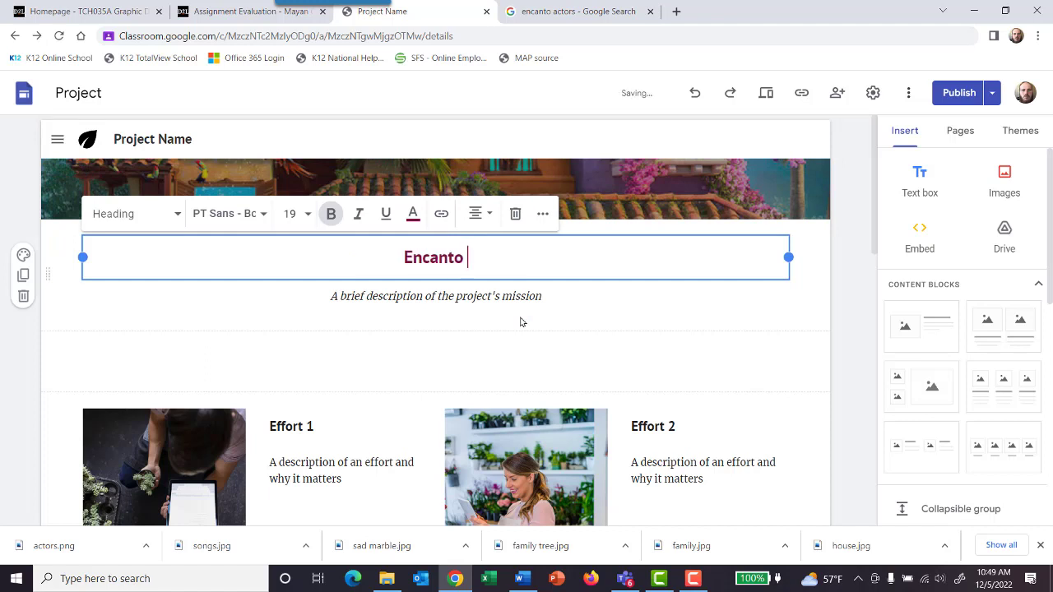
Step: Replace the brief mission description below the heading with "Encanto Fan Site"
drag(553, 302, 332, 300)
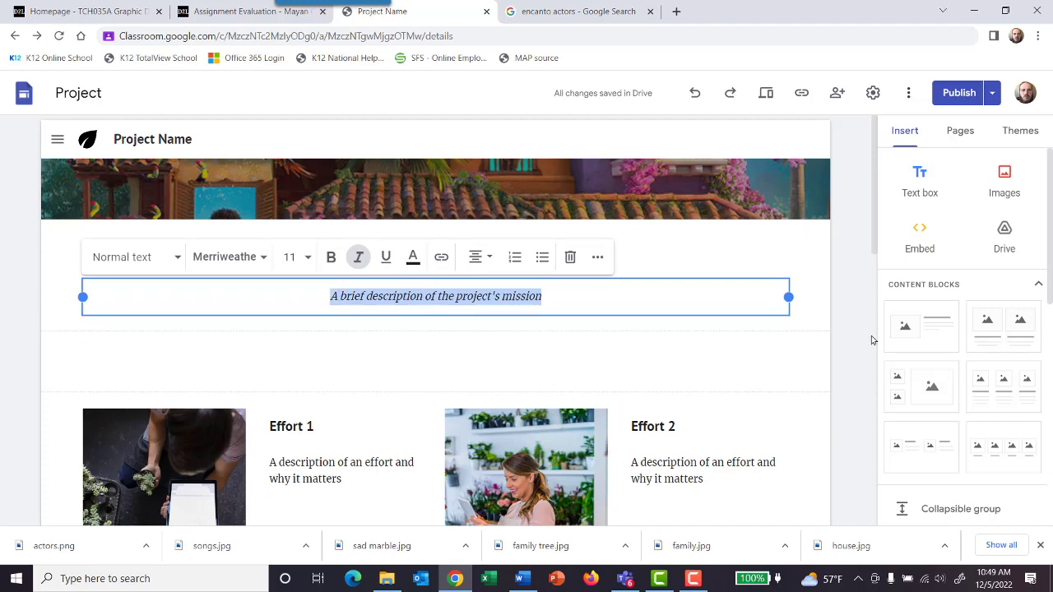
text(Exp)
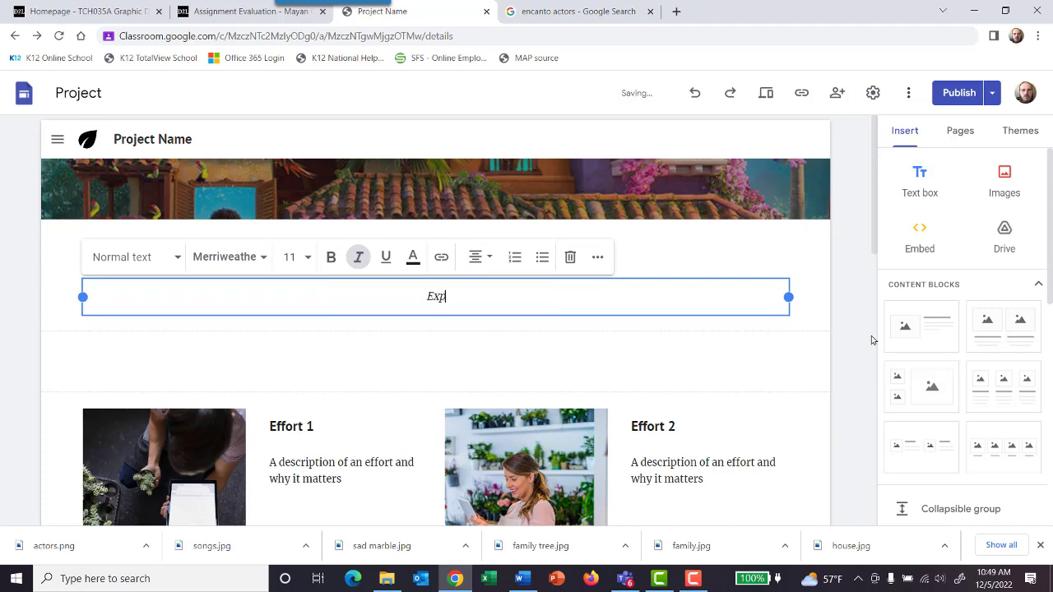
text(lanatio)
key(BackSpace)
key(BackSpace)
key(BackSpace)
key(BackSpace)
key(BackSpace)
key(BackSpace)
key(BackSpace)
key(BackSpace)
text(ncanto Fan Site)
Step: Check the site plan in Teams and replace the "Effort 1" heading with "Plot"
click(815, 245)
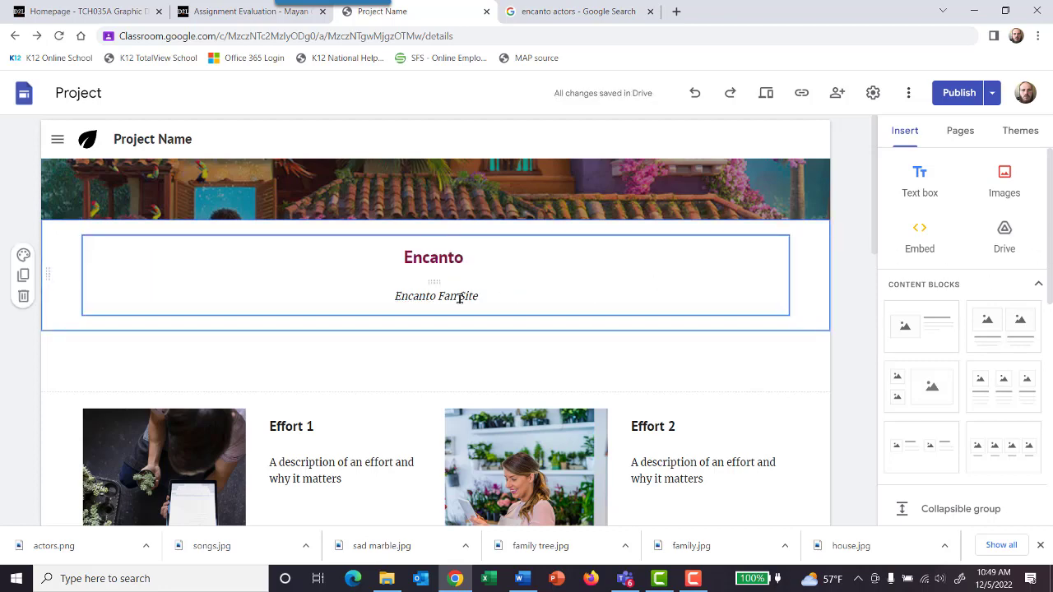
scroll(353, 374, down, 2)
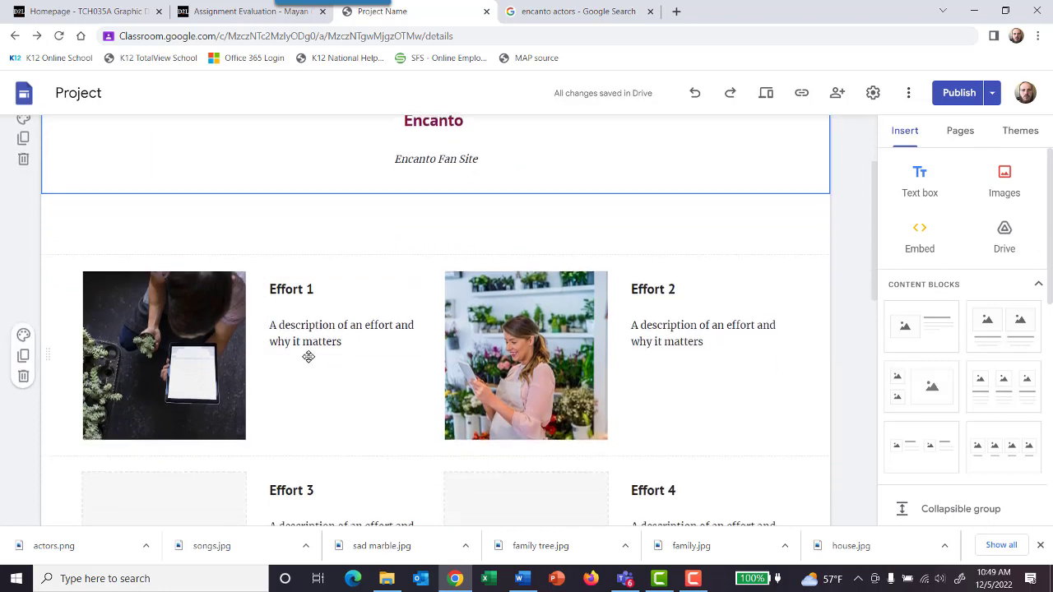
click(299, 303)
drag(315, 289, 265, 289)
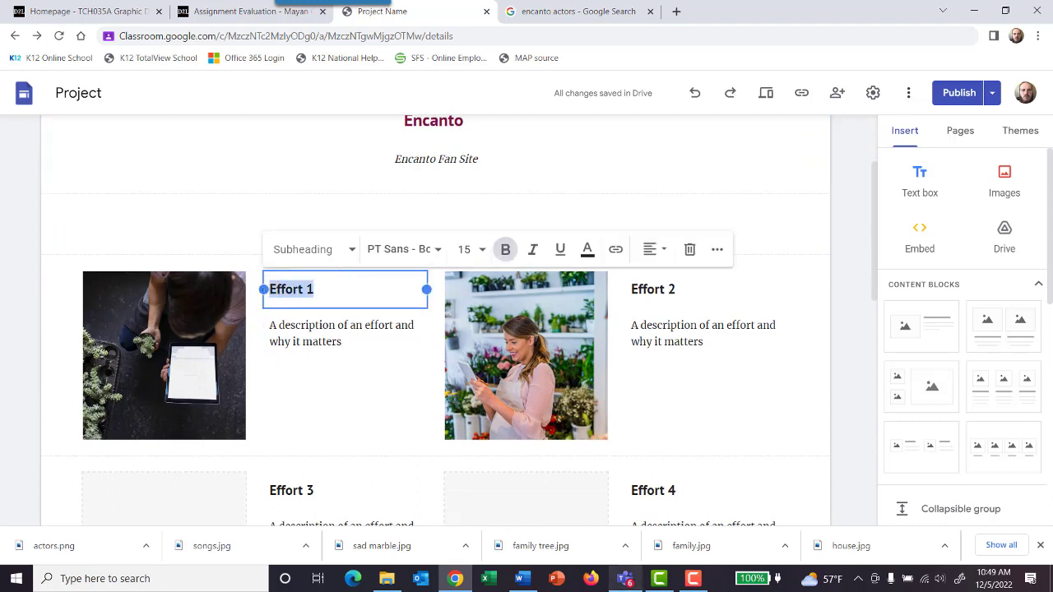
click(620, 580)
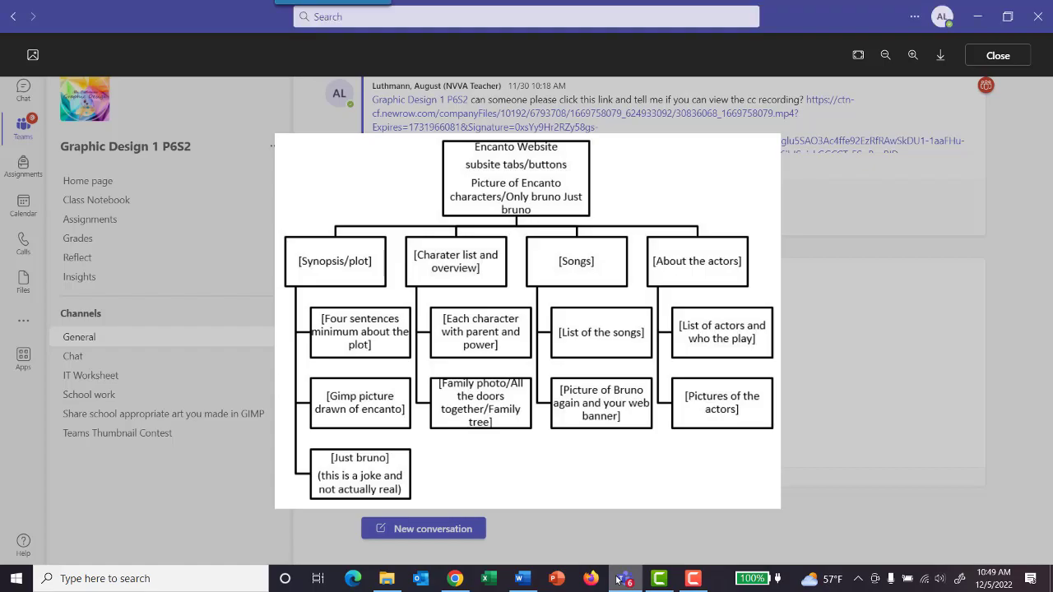
click(455, 579)
text(Plot)
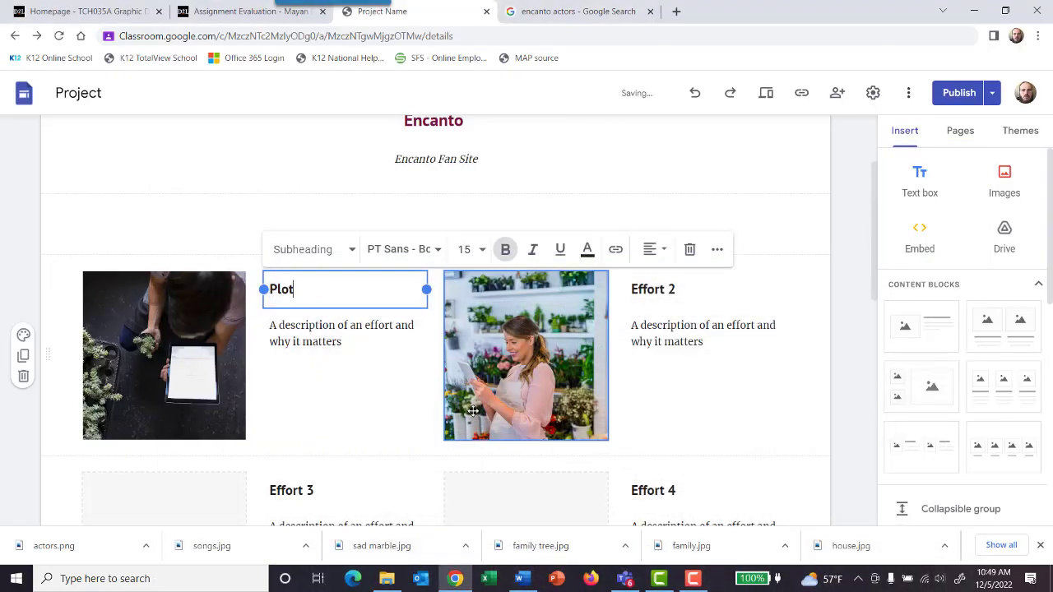
Step: Replace the description below the "Plot" heading with "what happens in Encanto"
click(346, 341)
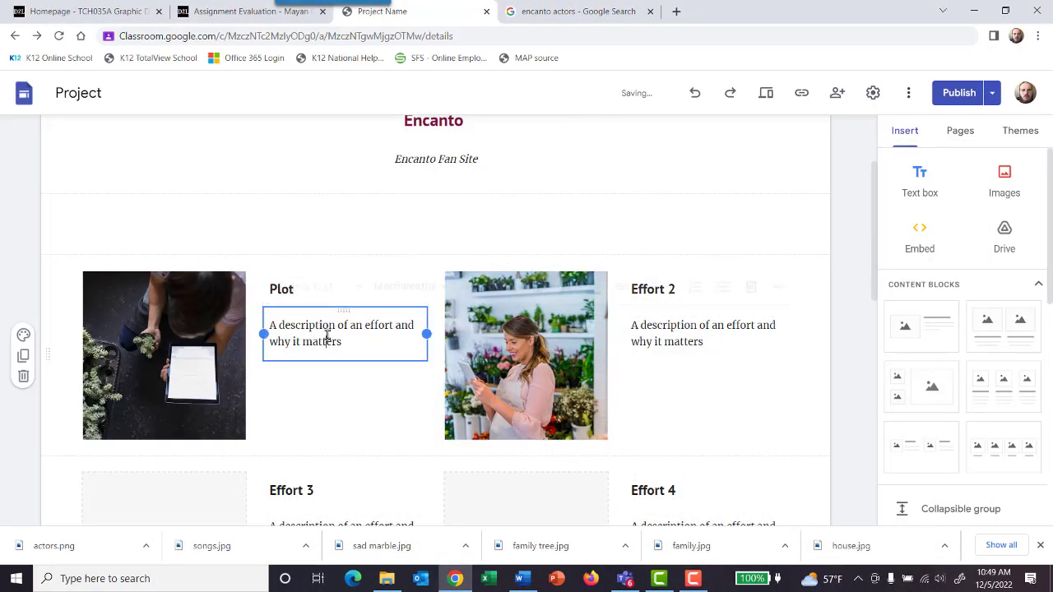
drag(345, 341, 273, 325)
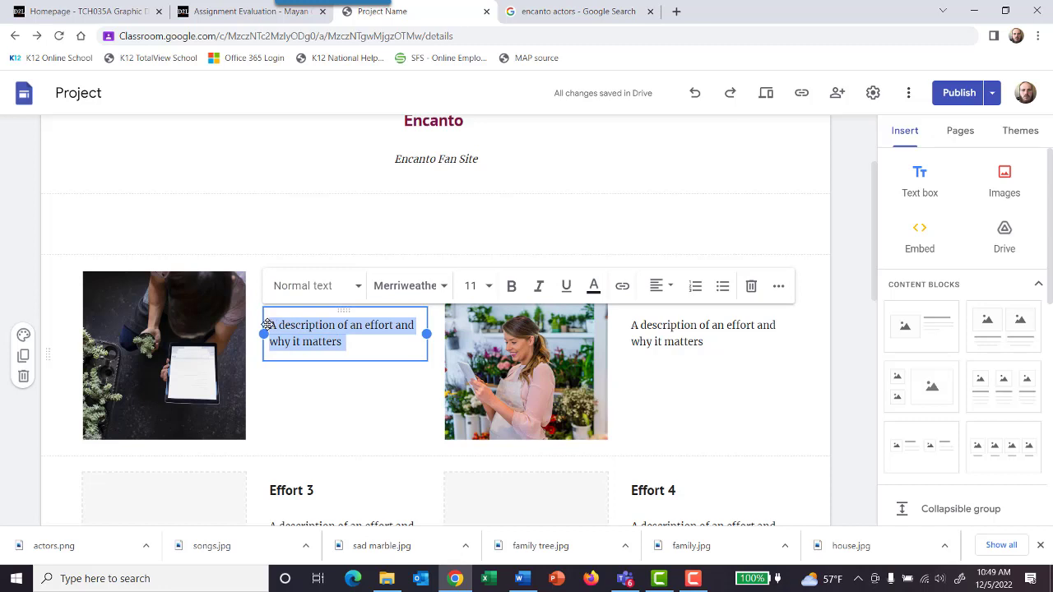
text(M)
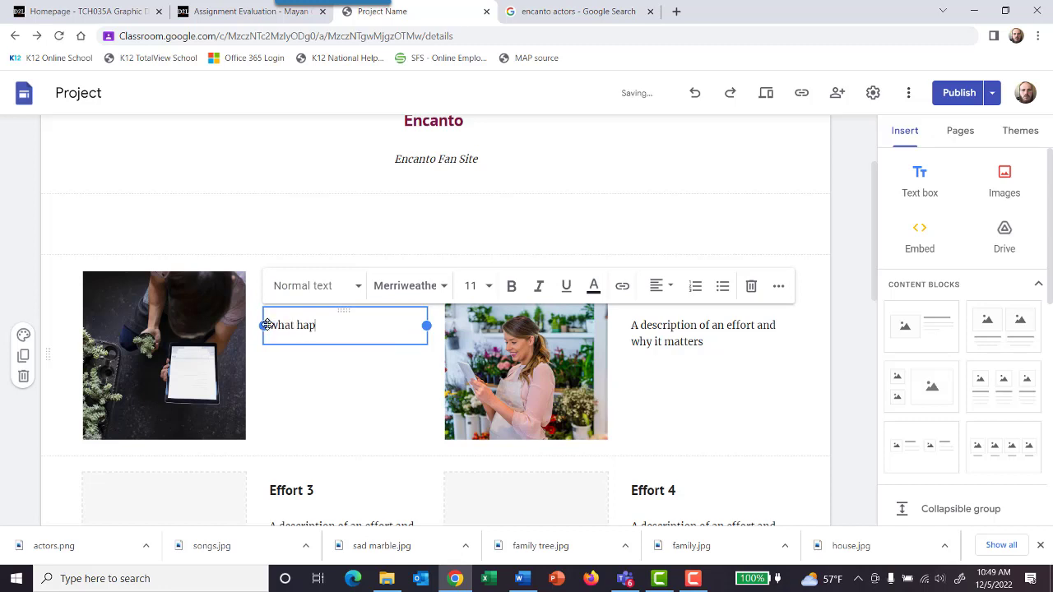
text(hat happens in Encanto)
click(390, 368)
Step: Try using the Disney Encanto logo from an image search for "encanto" as the background of the Plot section
click(188, 342)
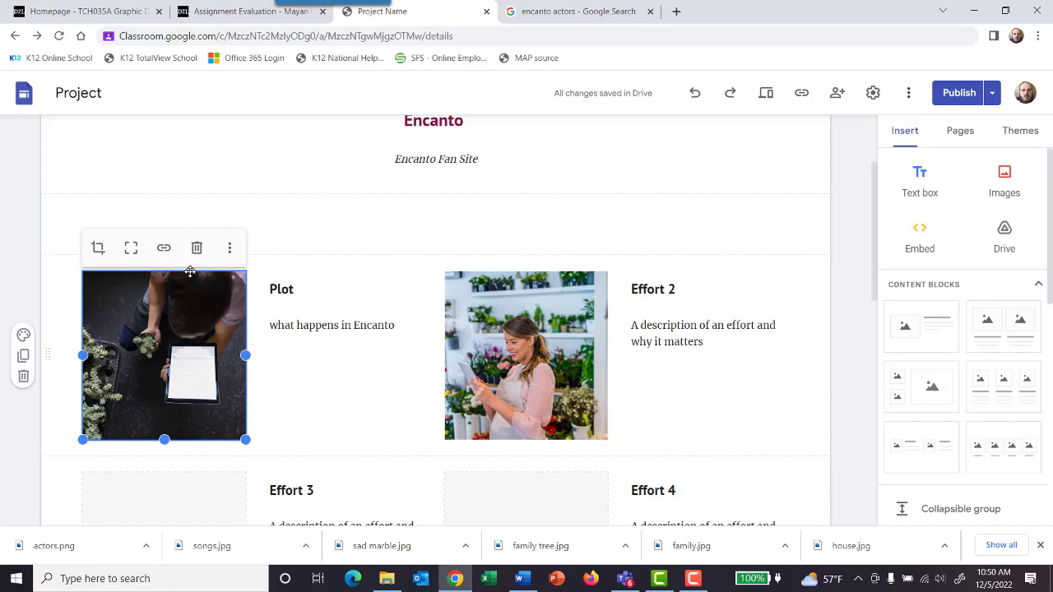
click(23, 335)
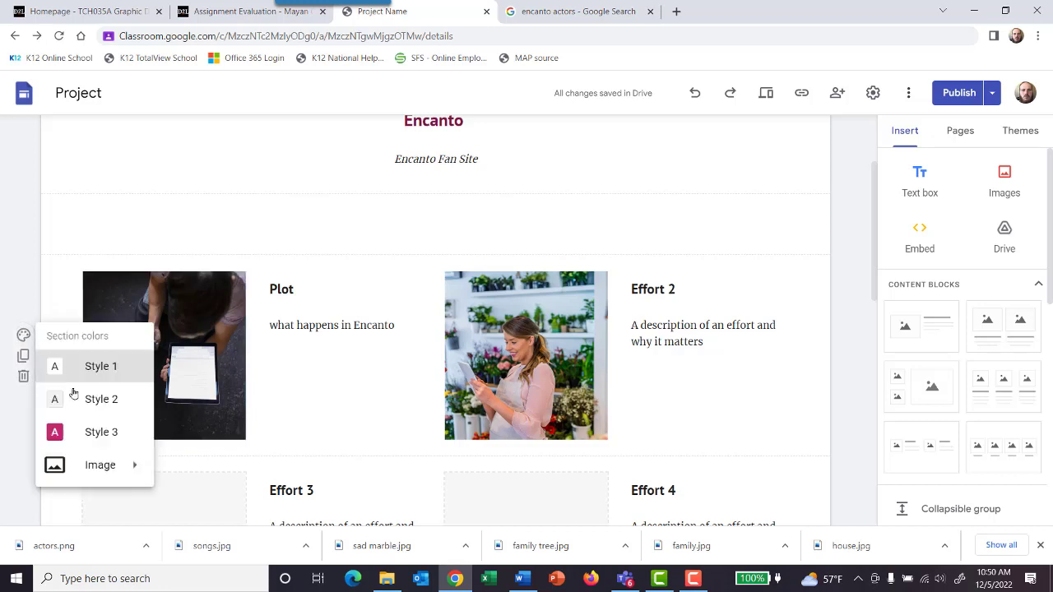
mouse_move(92, 463)
click(205, 461)
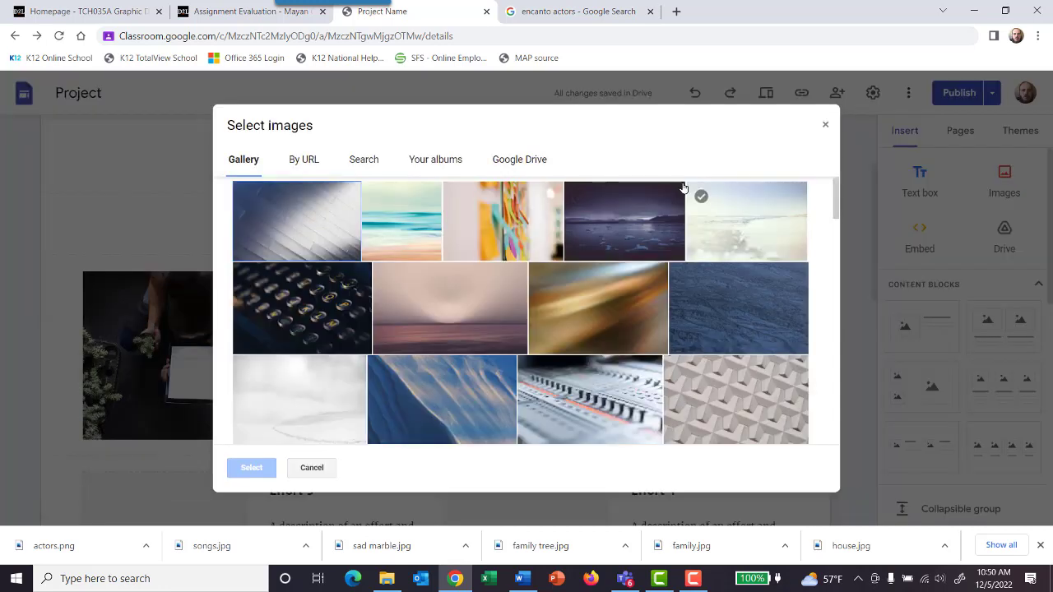
click(366, 163)
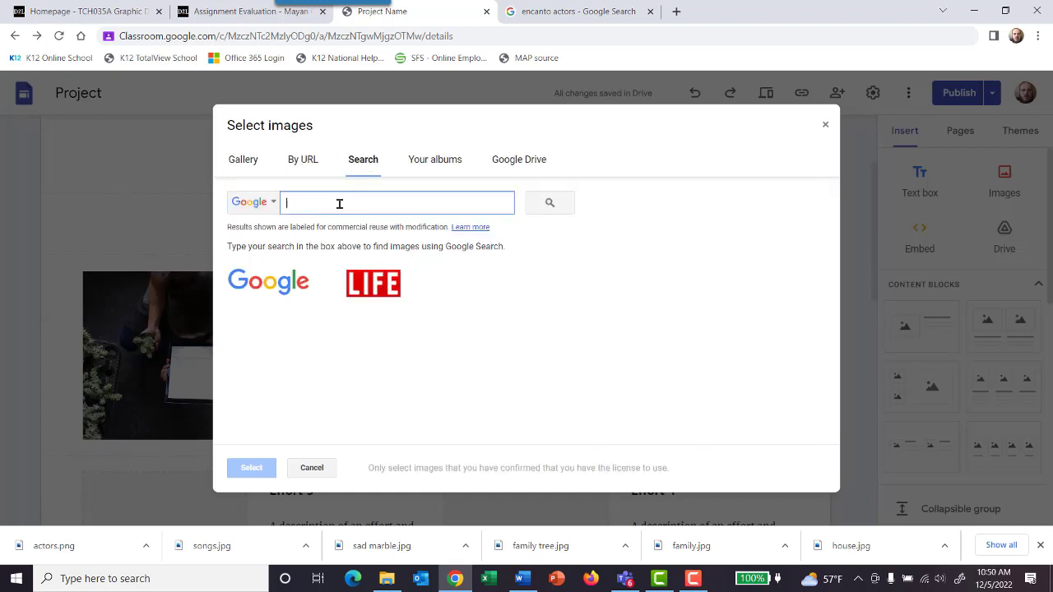
text(encanto)
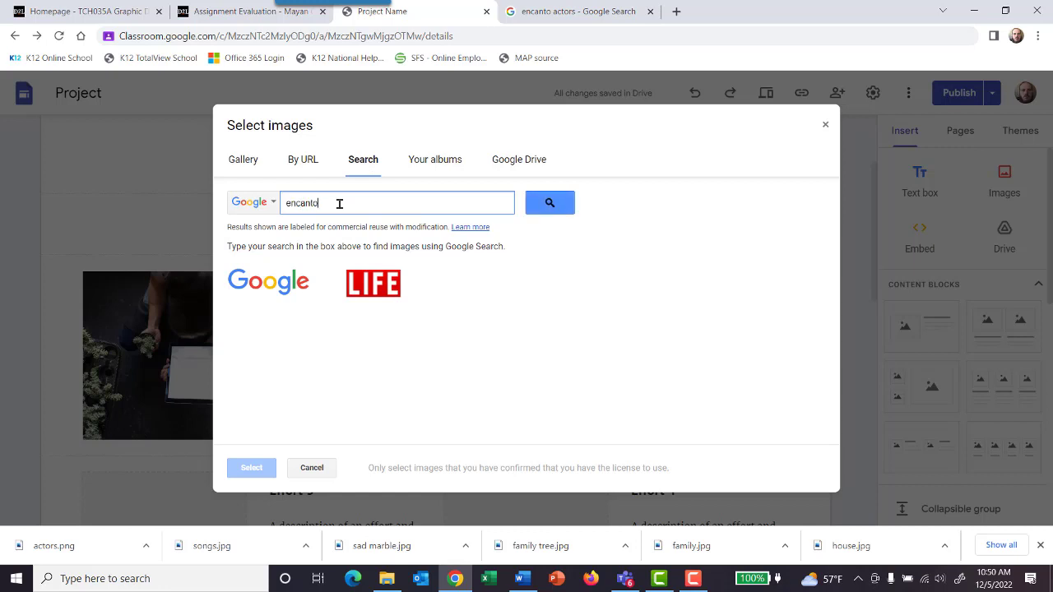
key(Return)
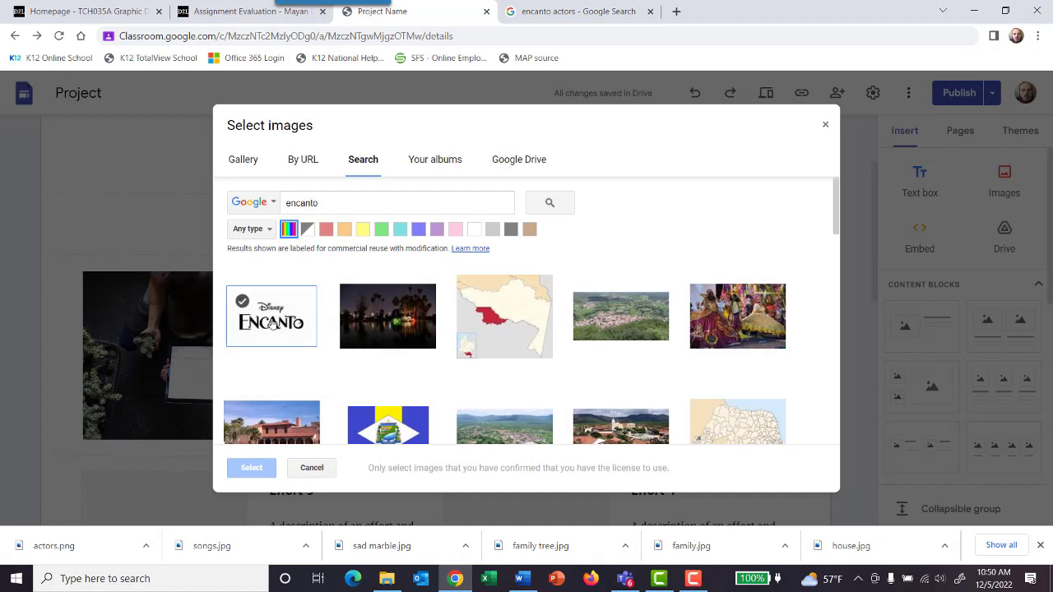
click(272, 323)
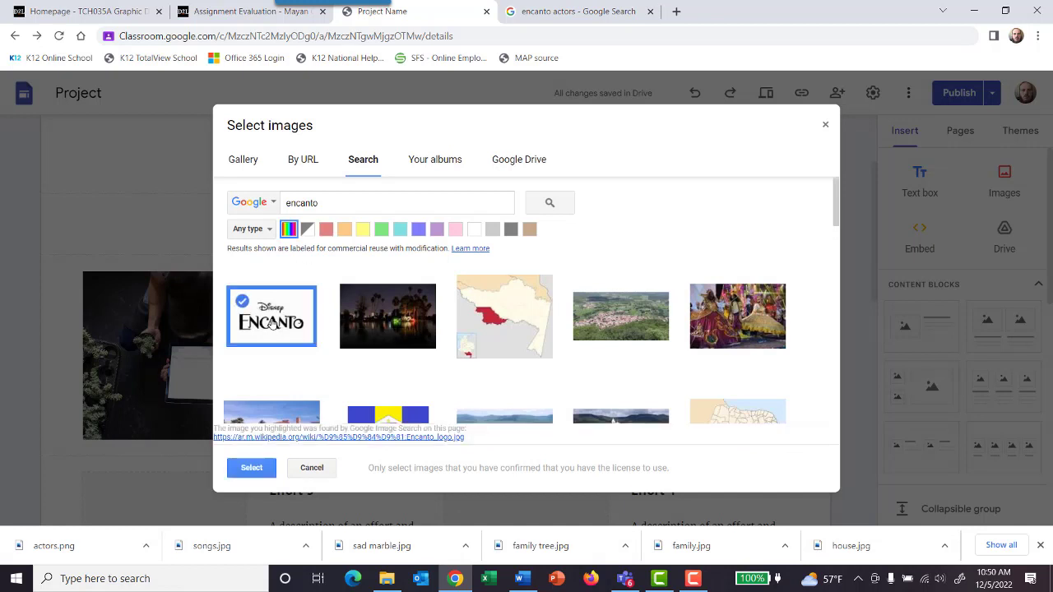
click(250, 468)
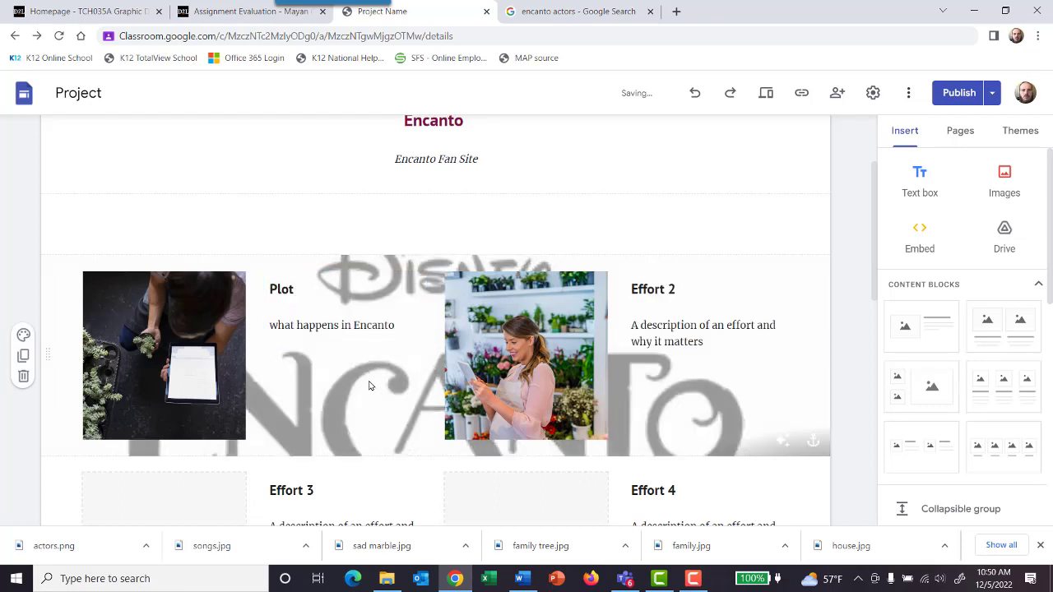
click(323, 230)
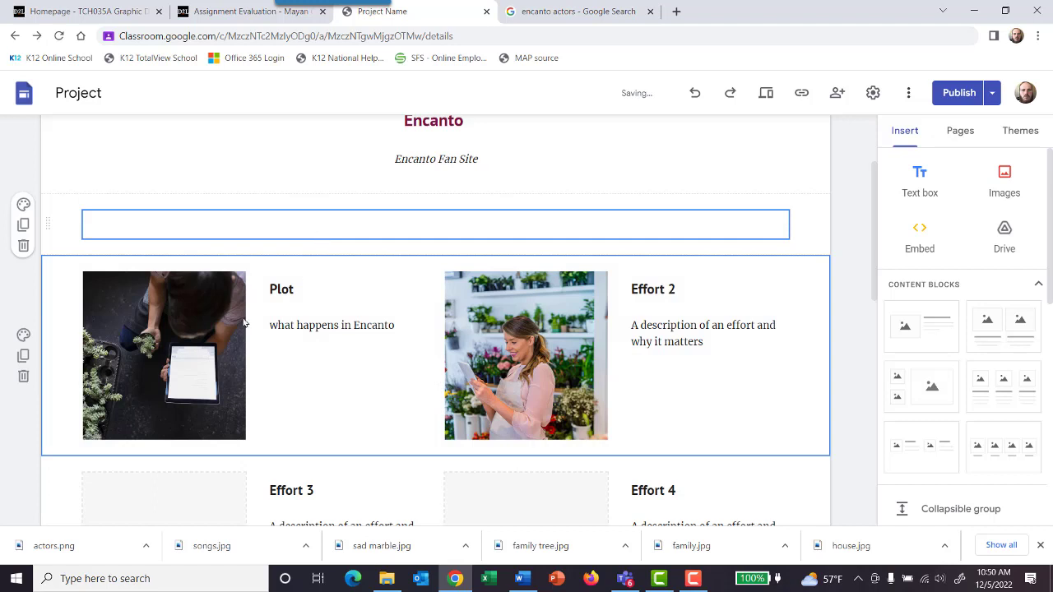
click(202, 331)
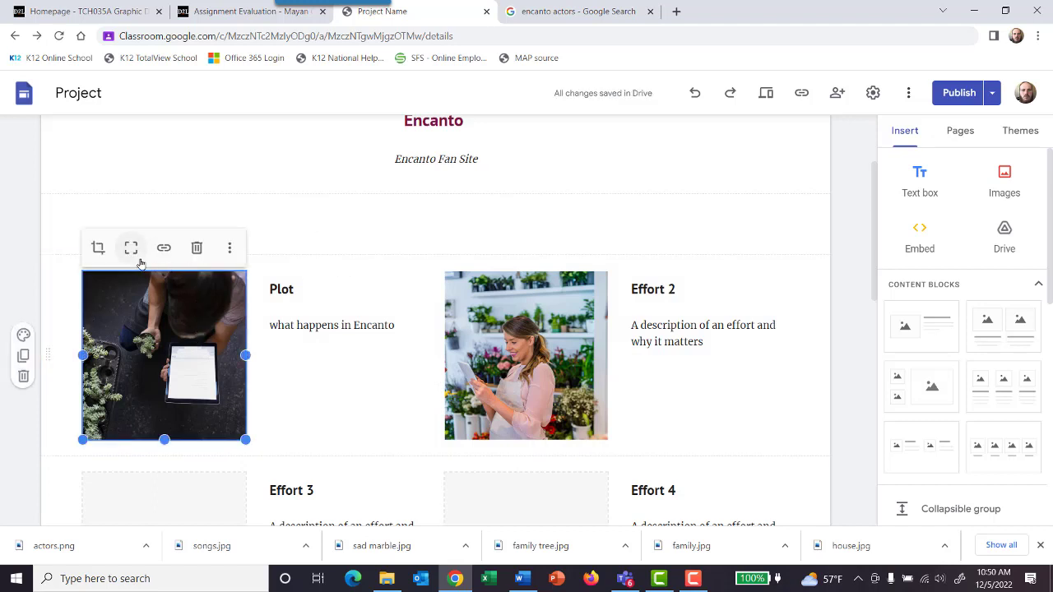
click(228, 247)
mouse_move(230, 284)
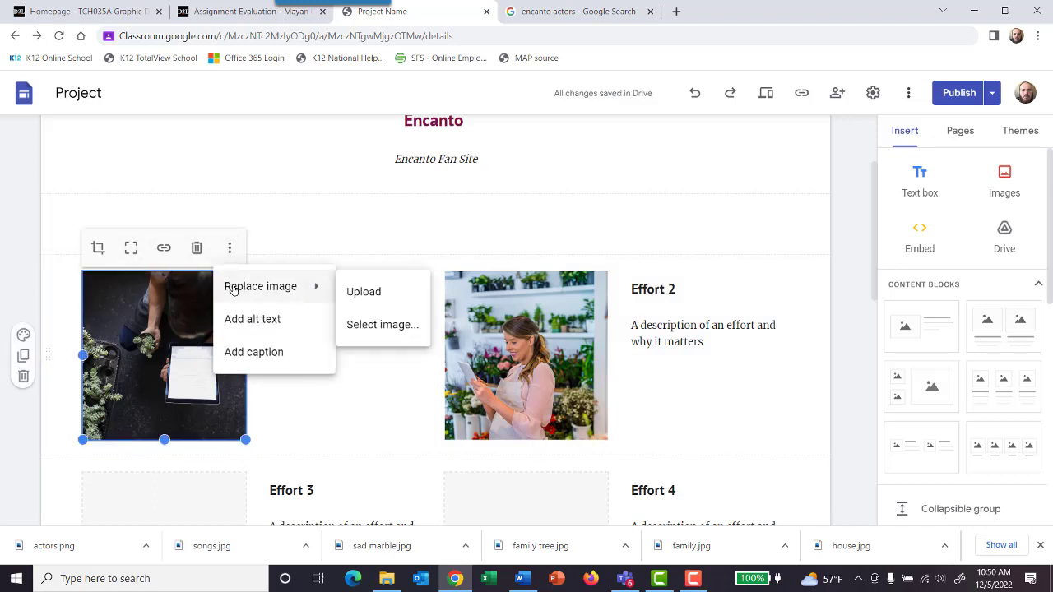
click(376, 327)
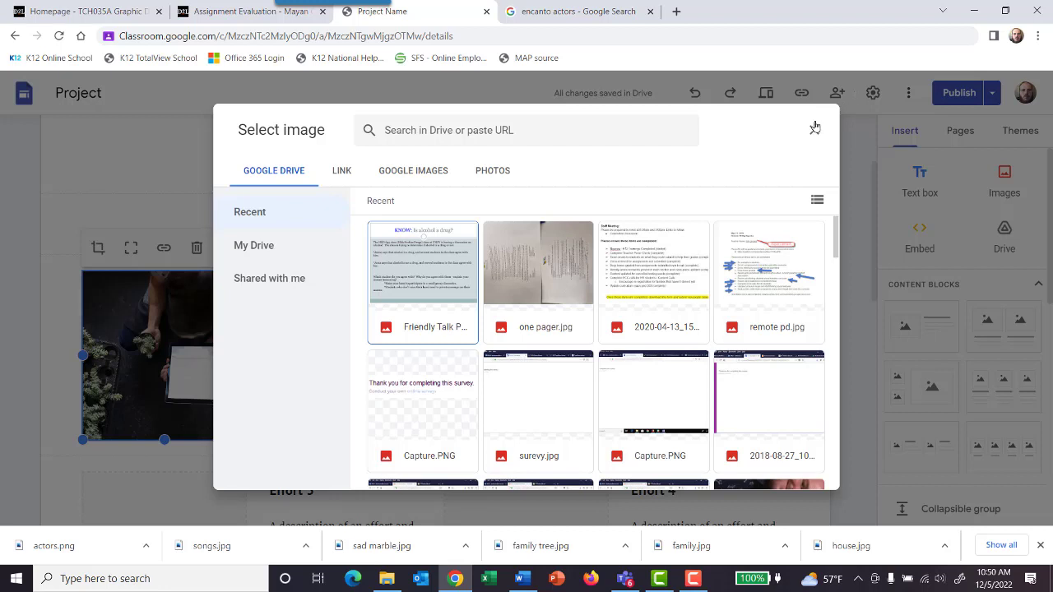
click(439, 173)
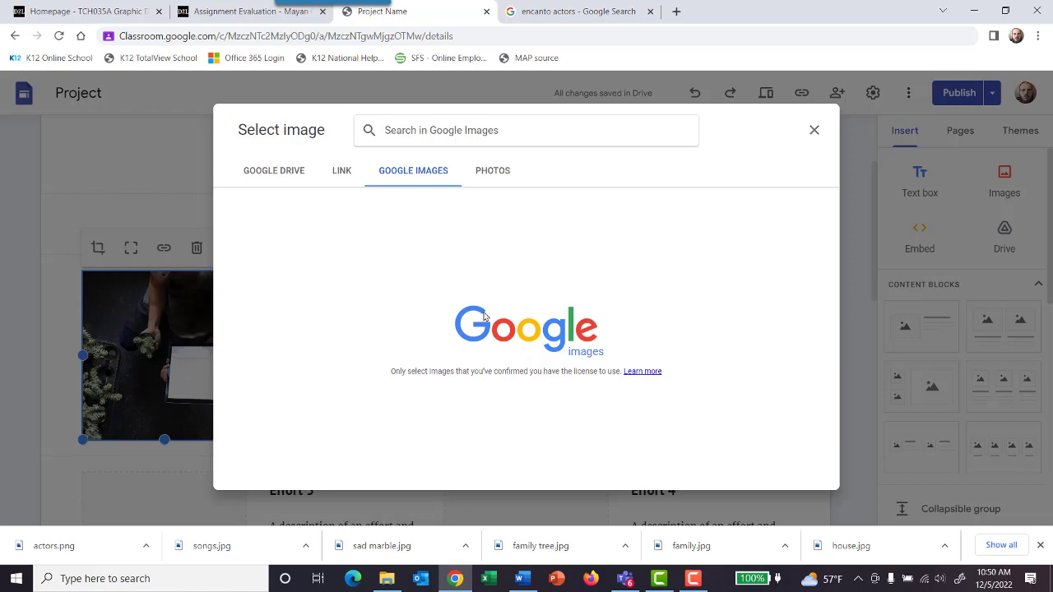
click(813, 129)
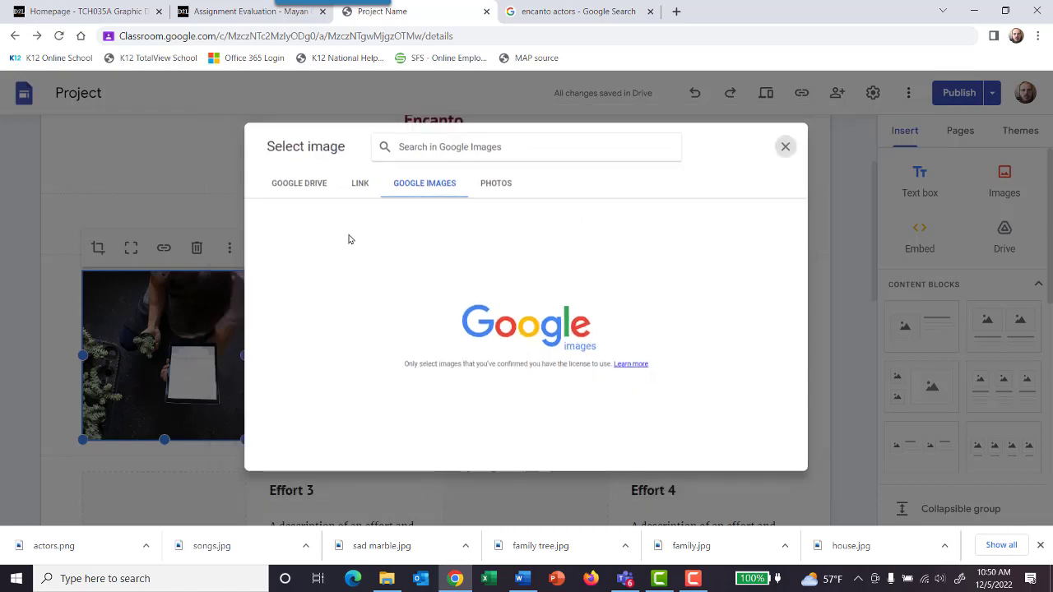
Step: Replace the picture beside the "Plot" text with the white Disney Encanto logo from a Google Images search for "encanto"
click(230, 249)
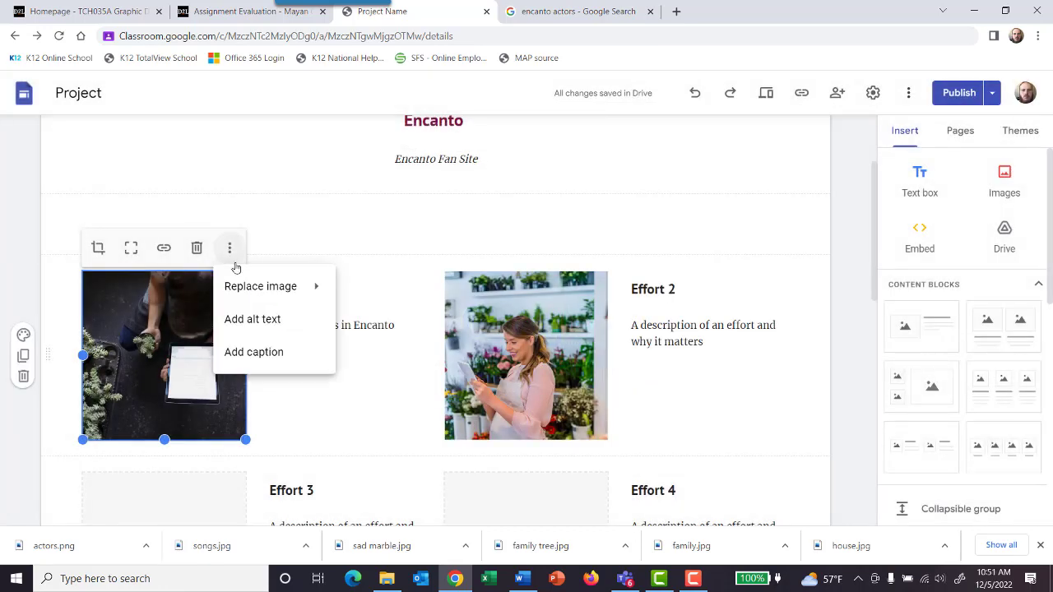
mouse_move(266, 284)
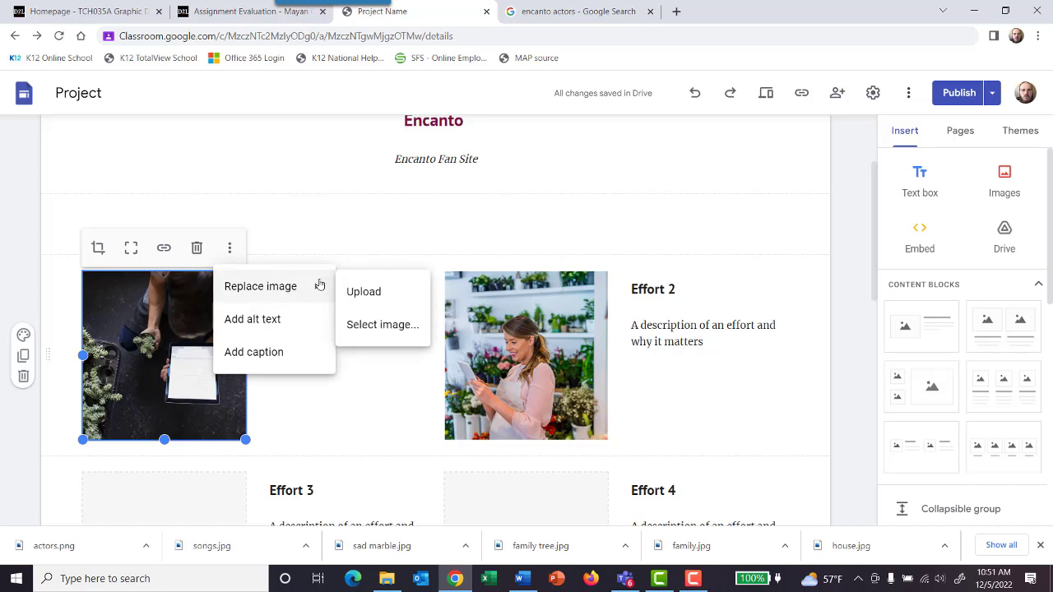
click(367, 322)
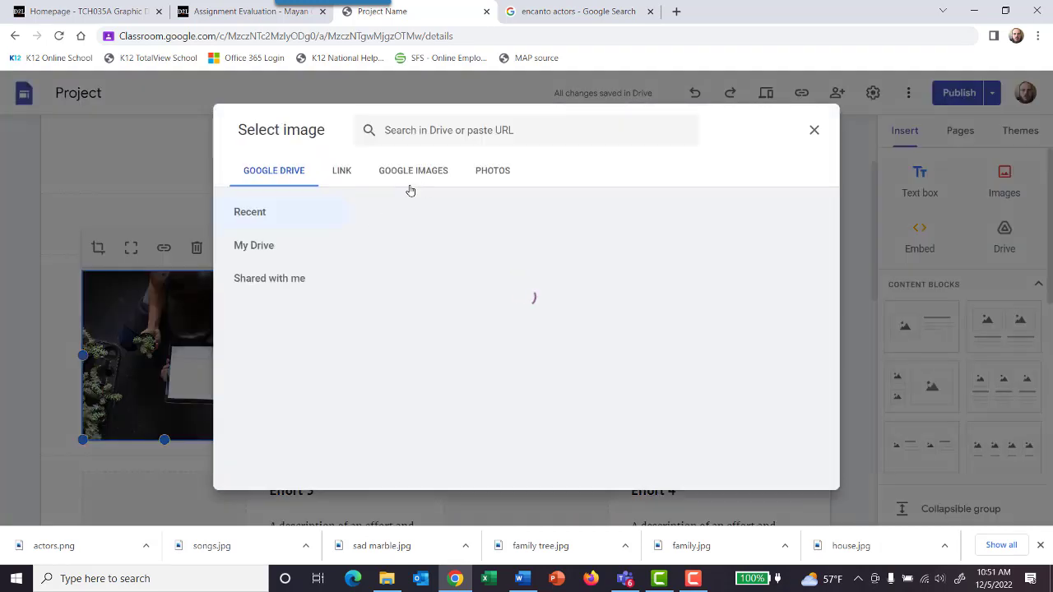
click(410, 174)
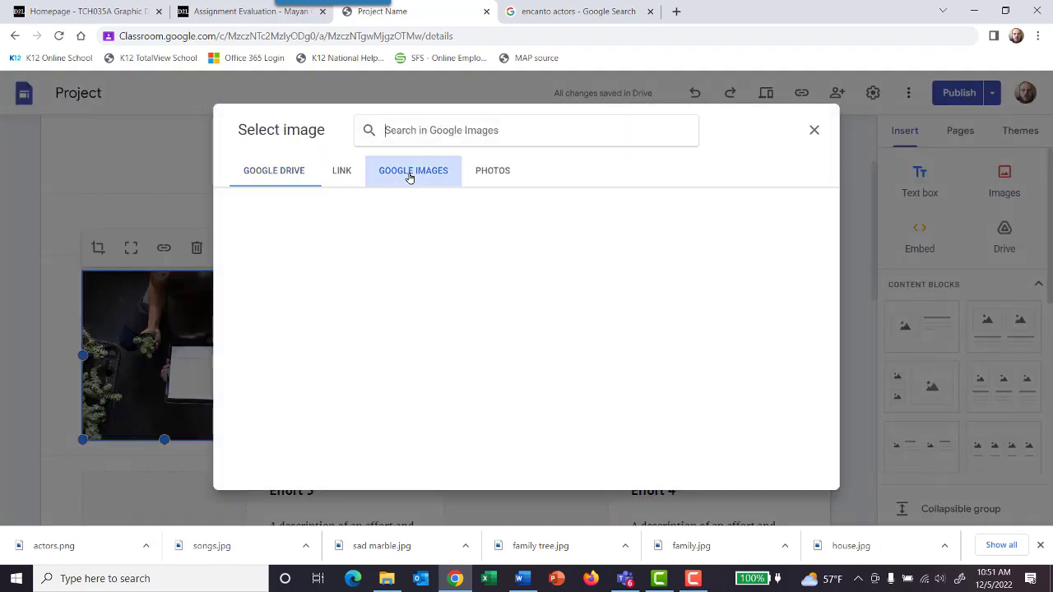
click(343, 172)
click(404, 172)
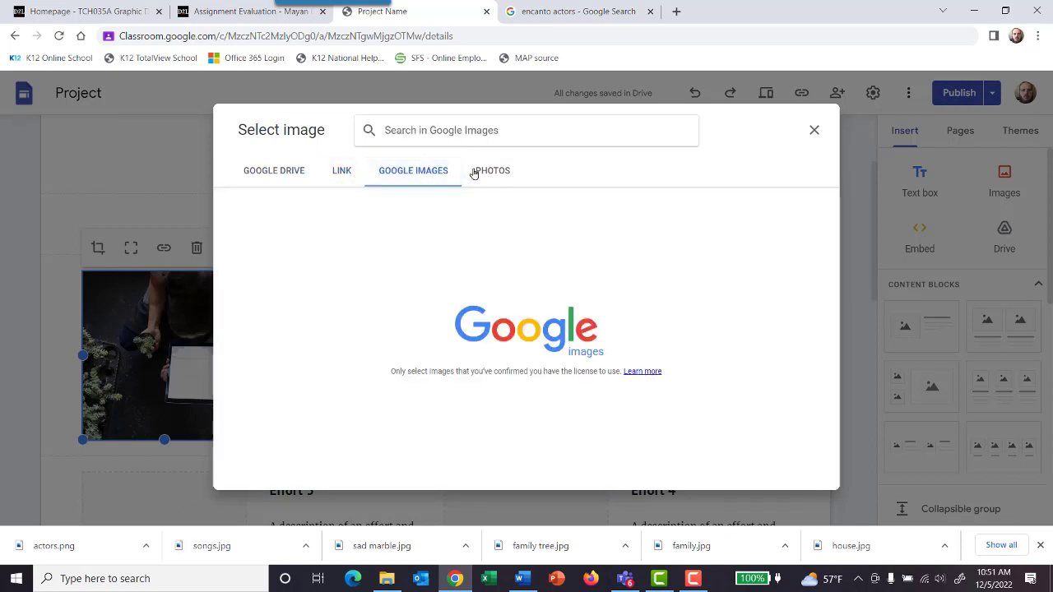
click(474, 172)
click(426, 175)
click(434, 132)
text(enc)
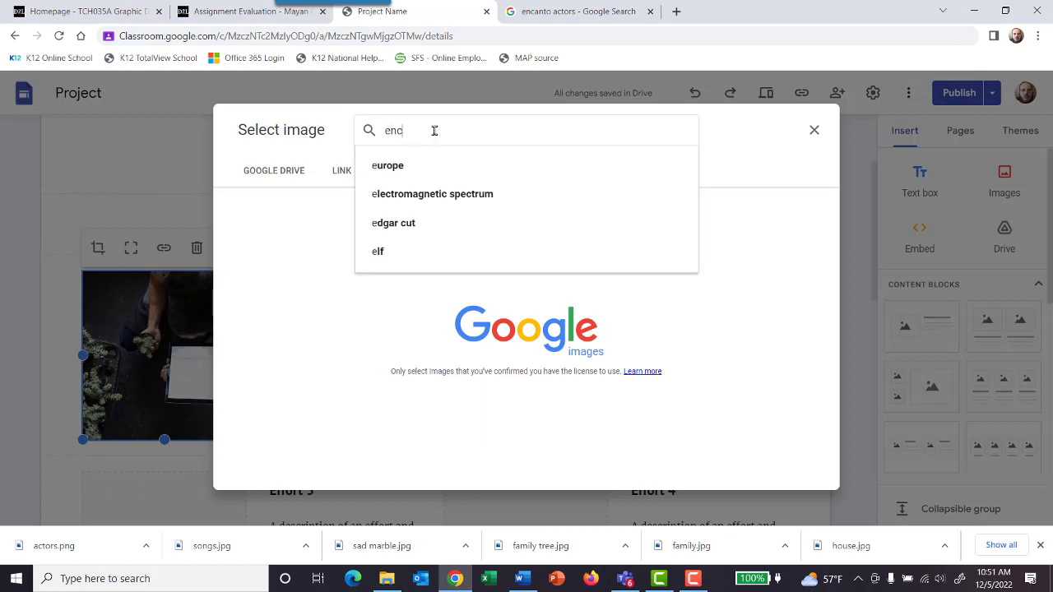
text(anto)
key(Return)
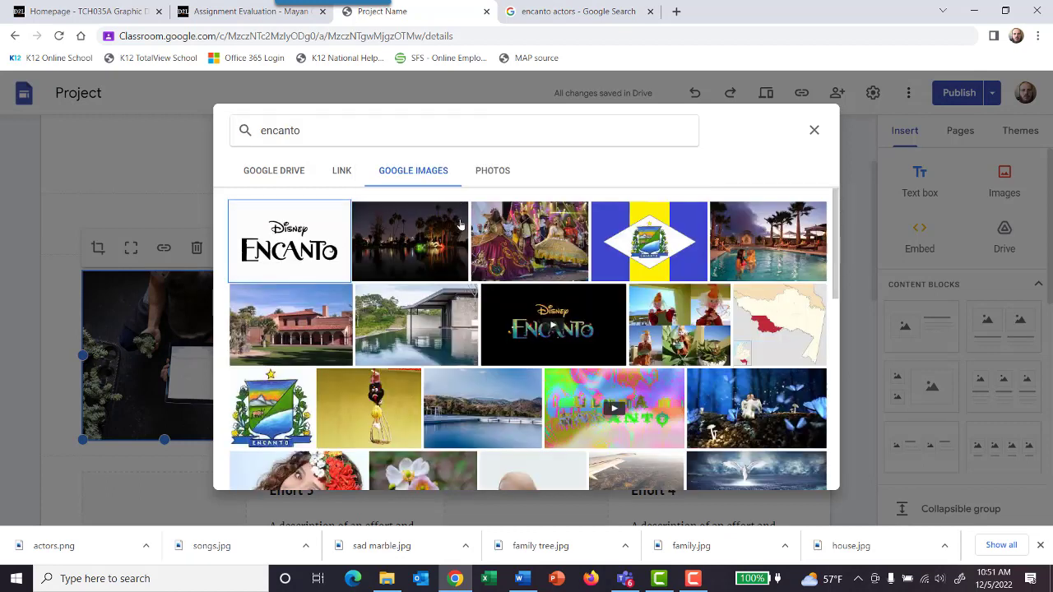
click(302, 233)
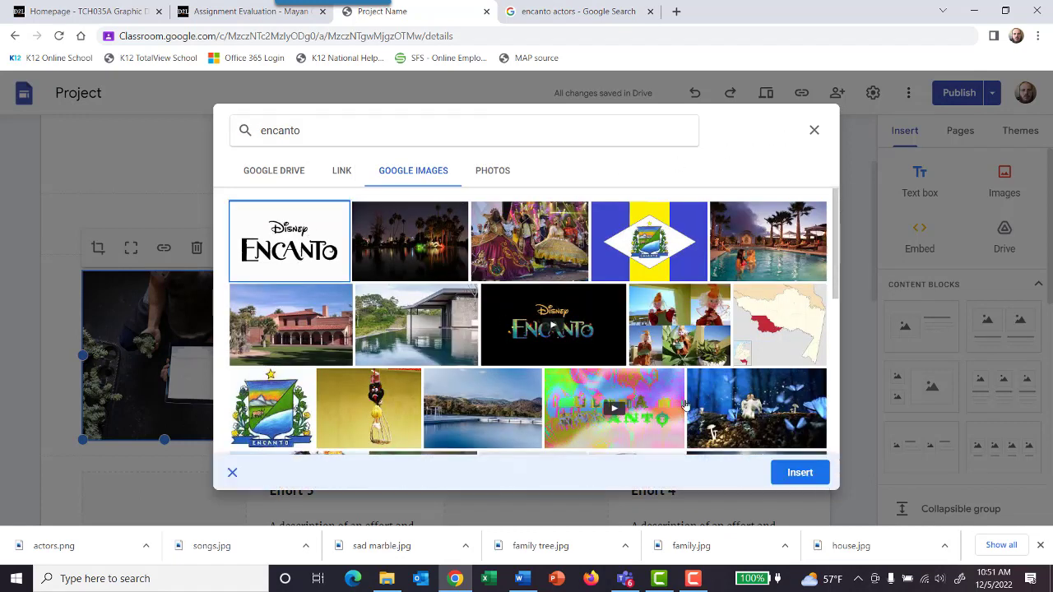
click(811, 473)
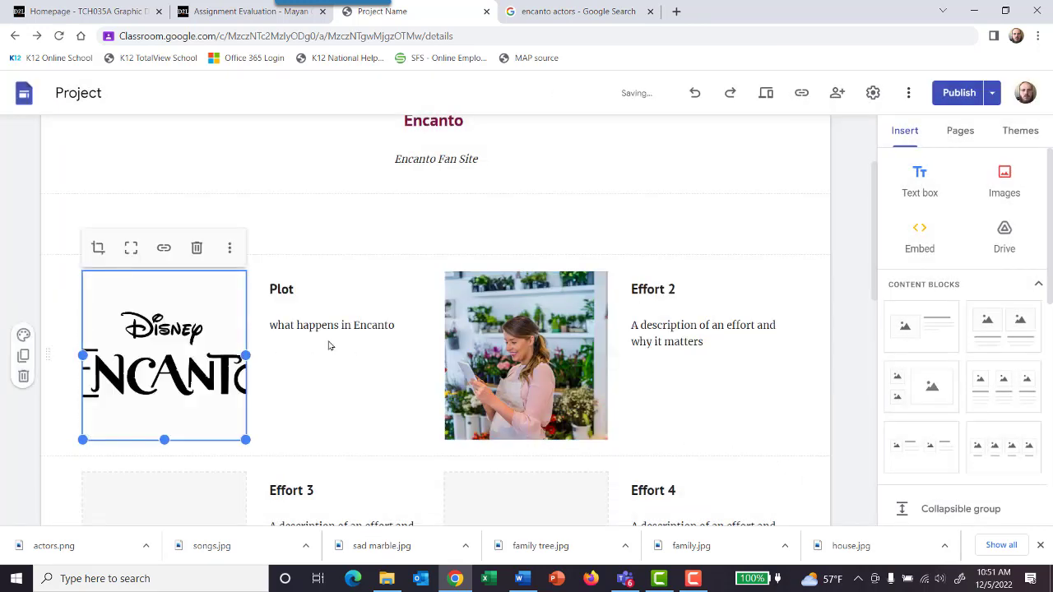
Step: Check the site plan in Teams and replace the "Effort 2" heading with "Characters"
click(629, 579)
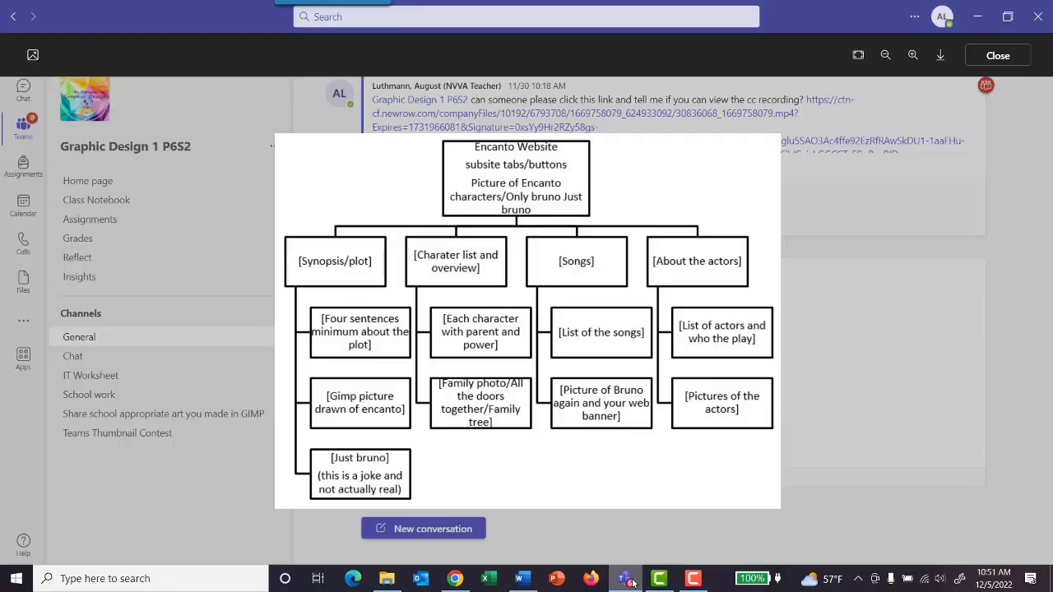
click(631, 583)
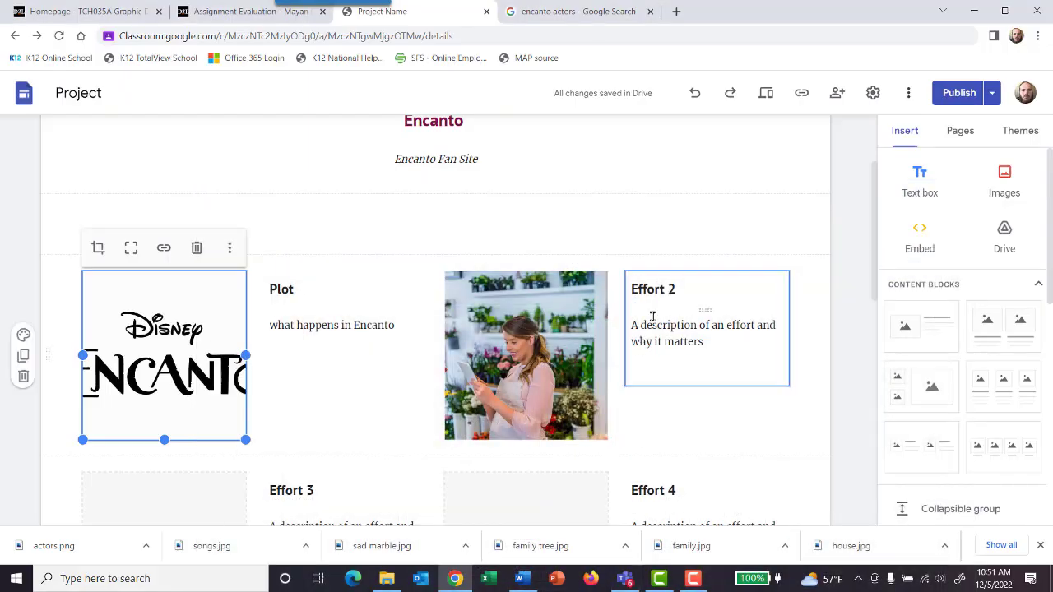
click(678, 333)
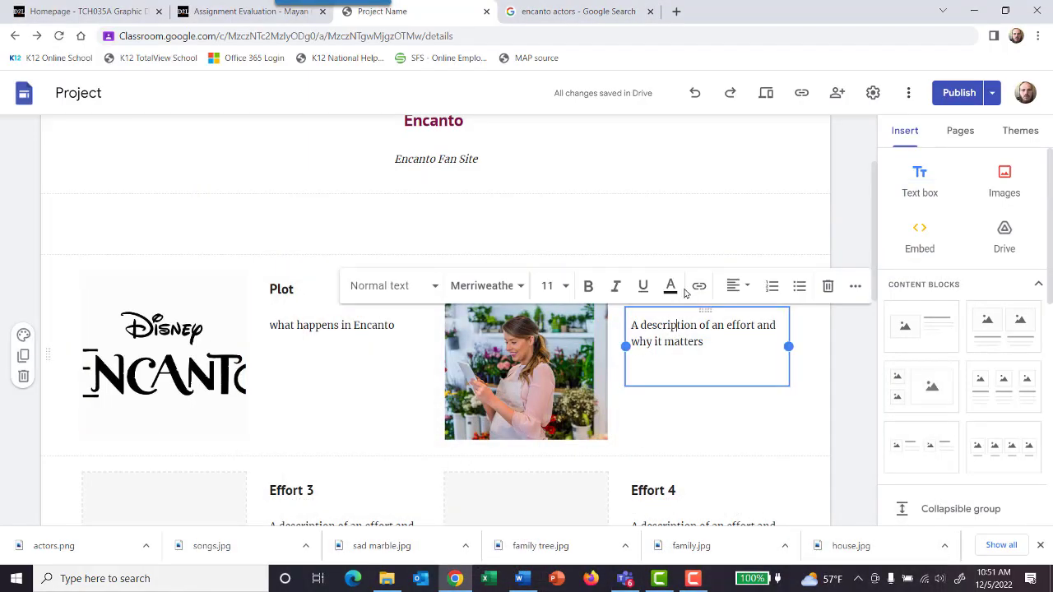
click(697, 238)
click(677, 288)
drag(676, 289, 625, 290)
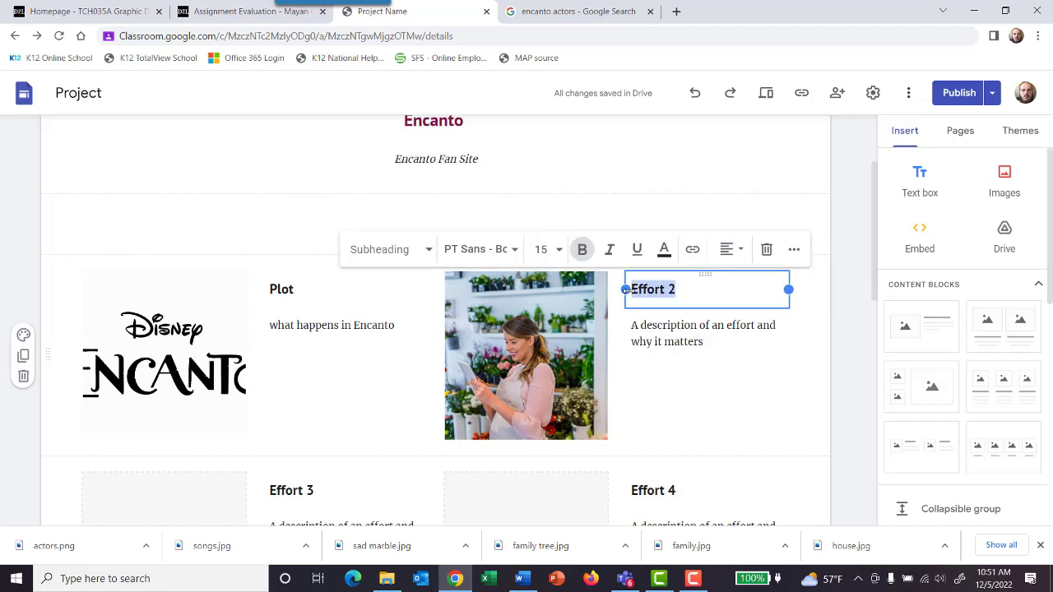
text(Characters)
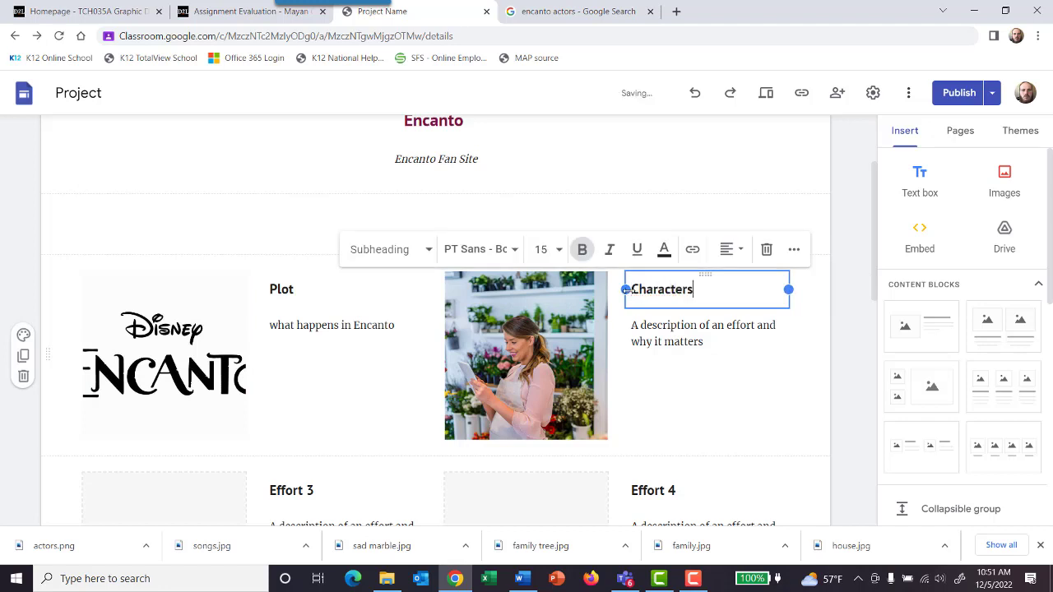
Step: Replace the description below the "Characters" heading with "Overview of characters"
click(716, 336)
drag(705, 342, 629, 326)
text(Love)
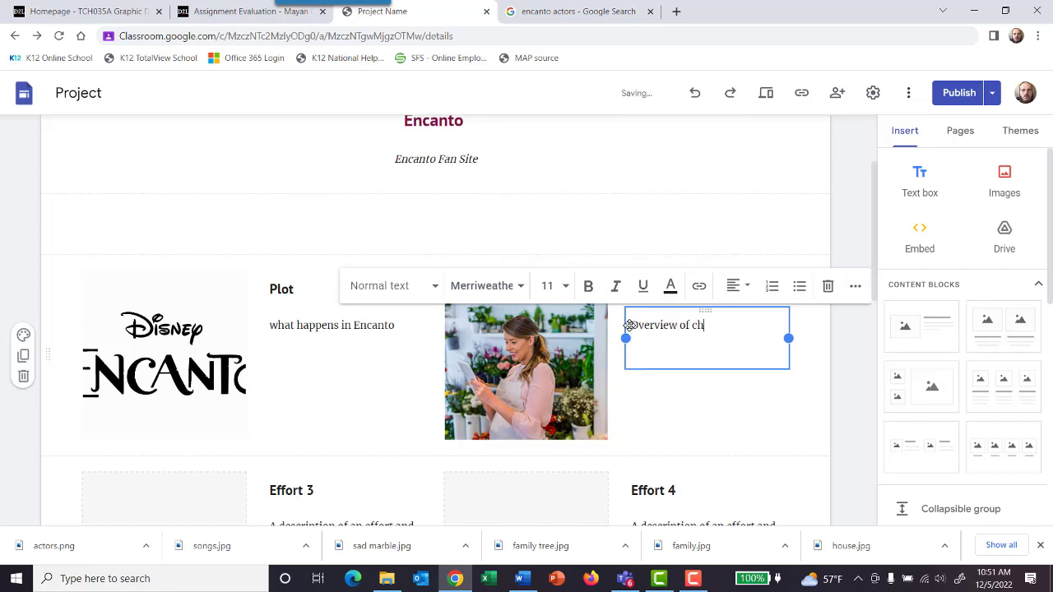
Step: Start replacing the picture beside the "Characters" text and look through Google Images results for "encanto characters"
click(583, 343)
click(592, 248)
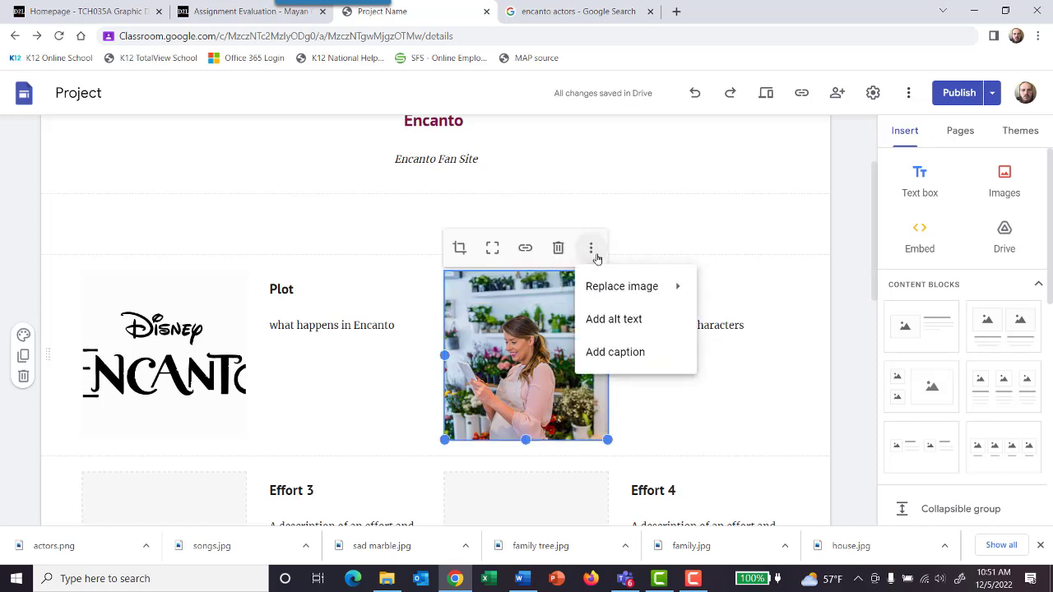
mouse_move(619, 284)
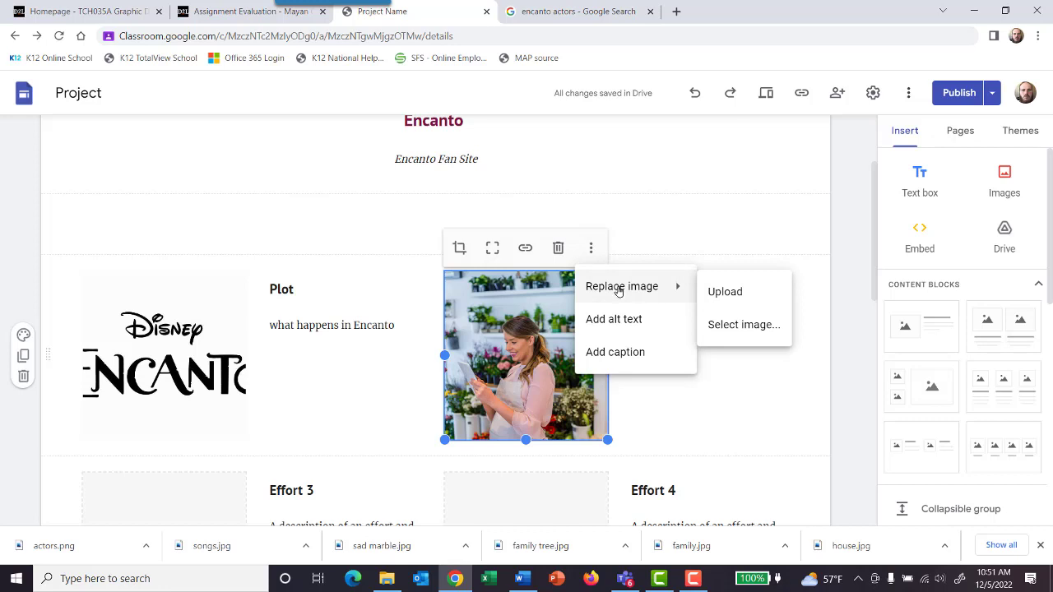
click(729, 326)
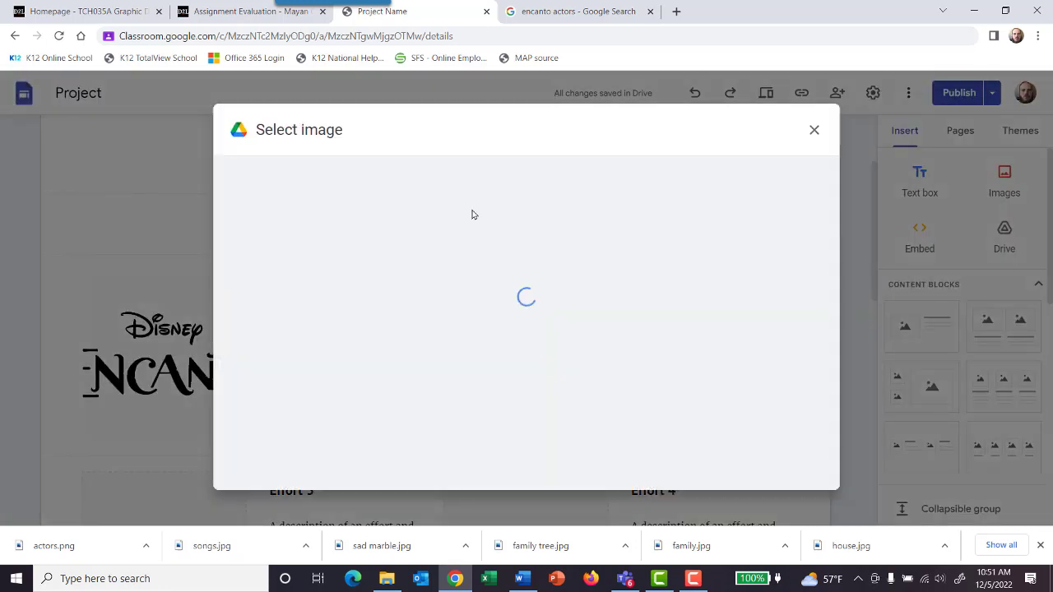
click(425, 173)
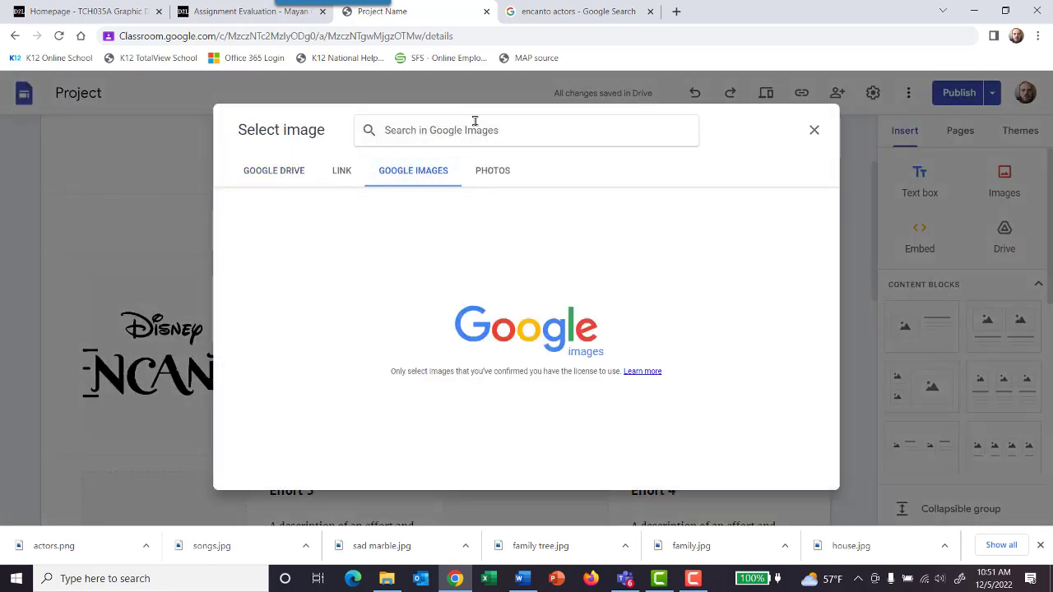
text(encan)
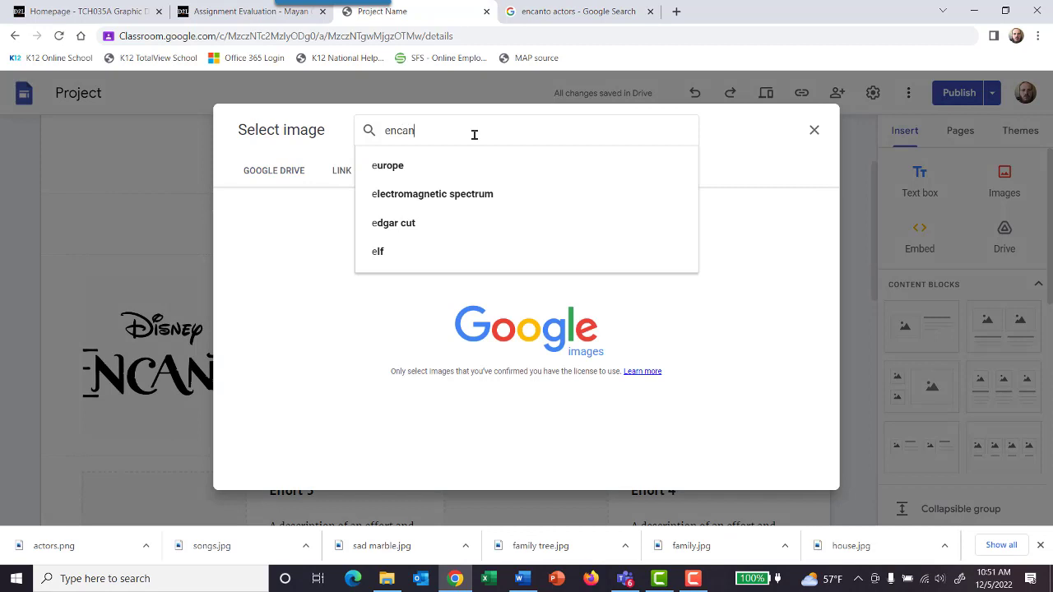
text(to characters)
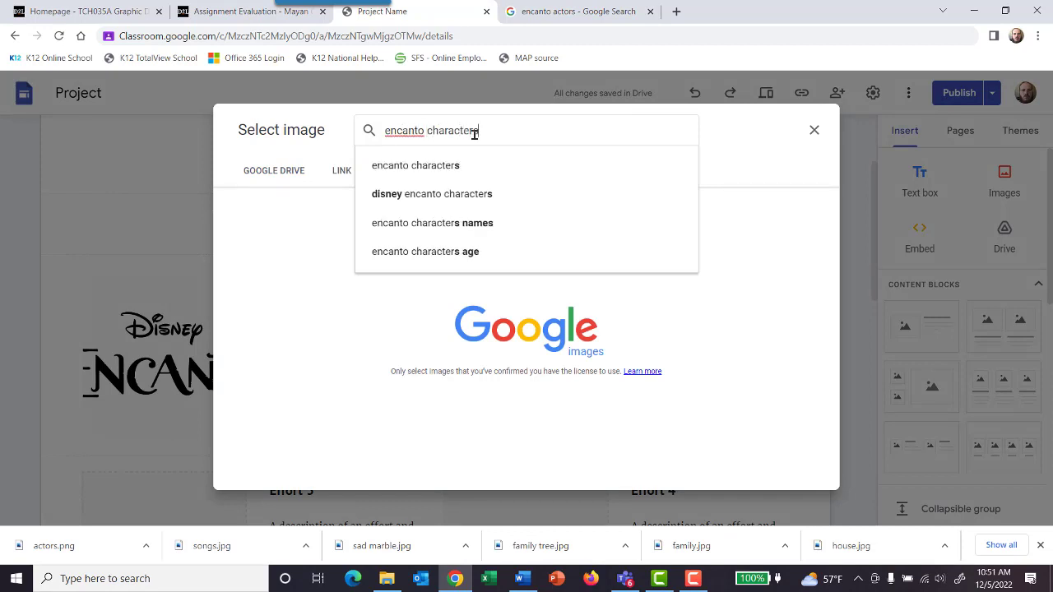
key(Return)
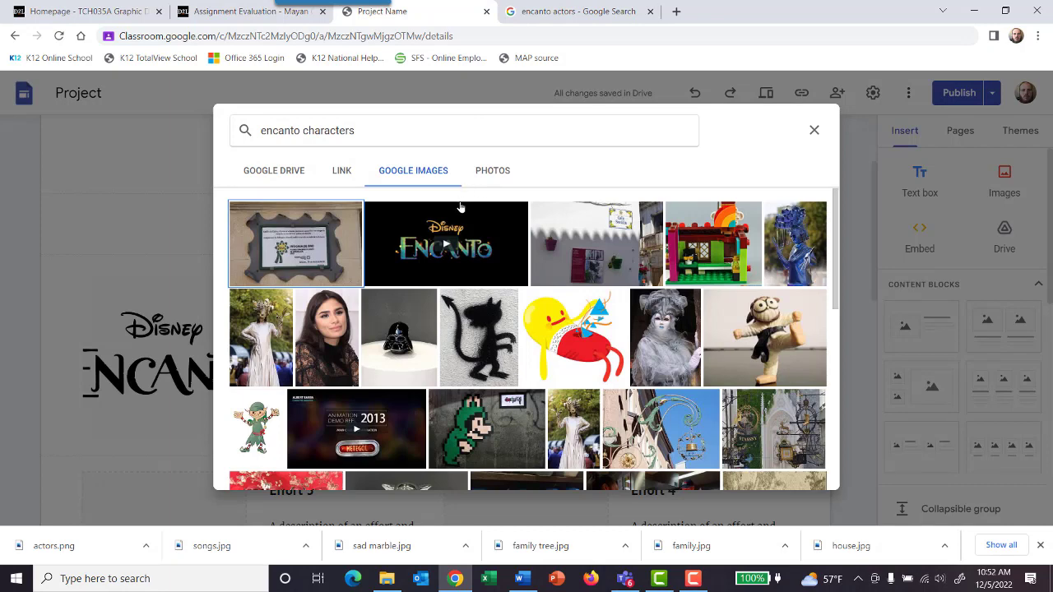
scroll(512, 202, down, 5)
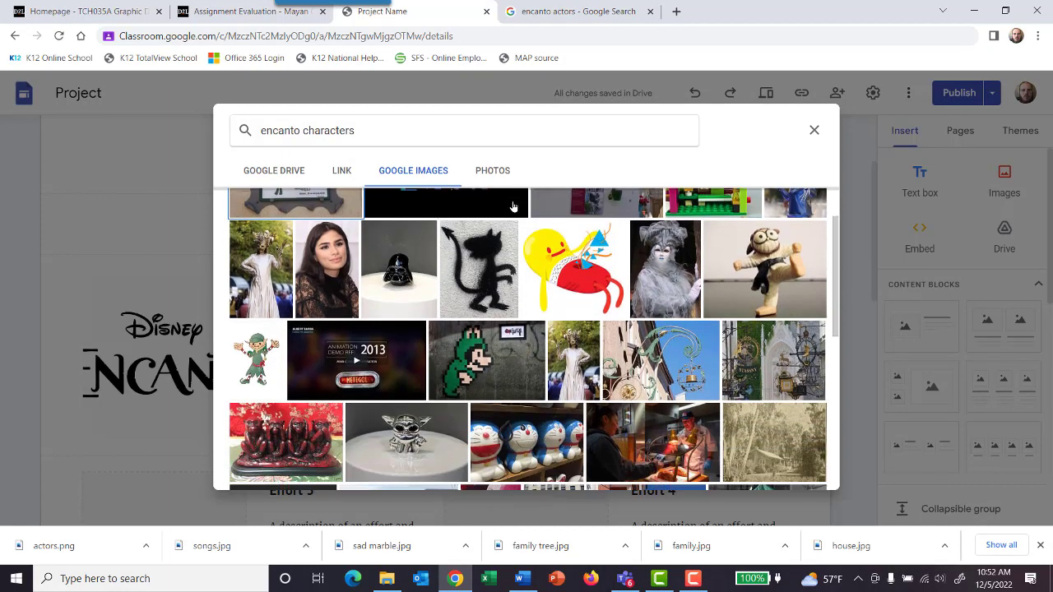
scroll(512, 206, down, 4)
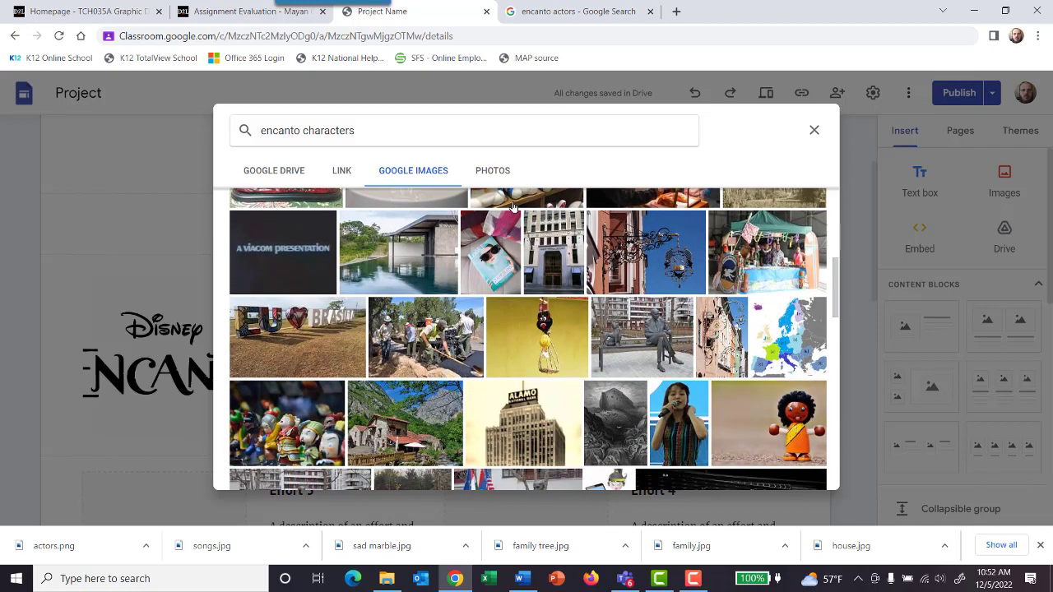
scroll(512, 206, up, 9)
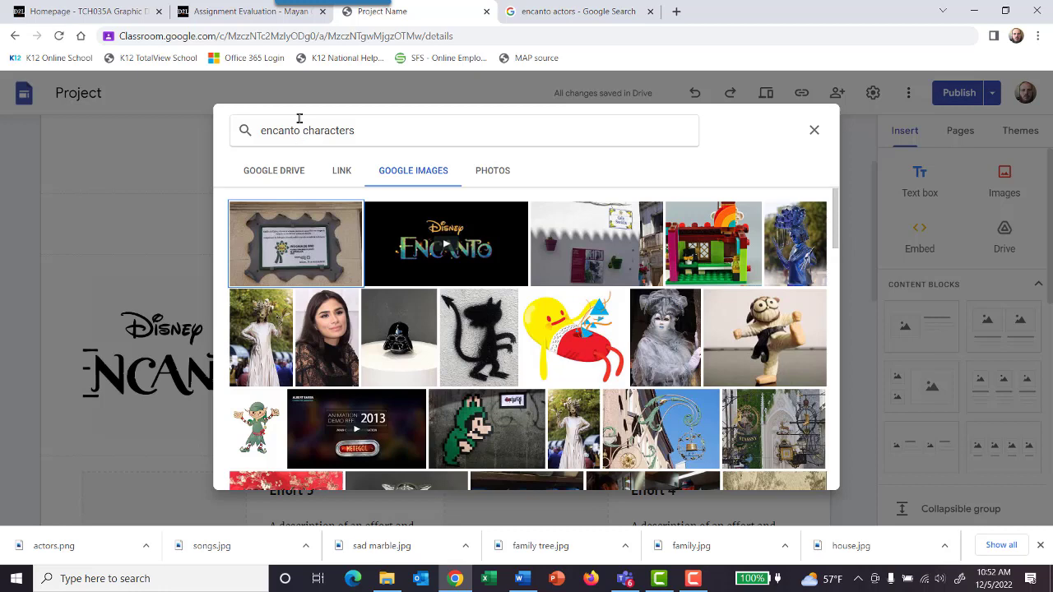
Step: Change the image search to "disney encanto characters" and insert the white Disney Encanto logo as the "Characters" picture
drag(355, 131, 306, 132)
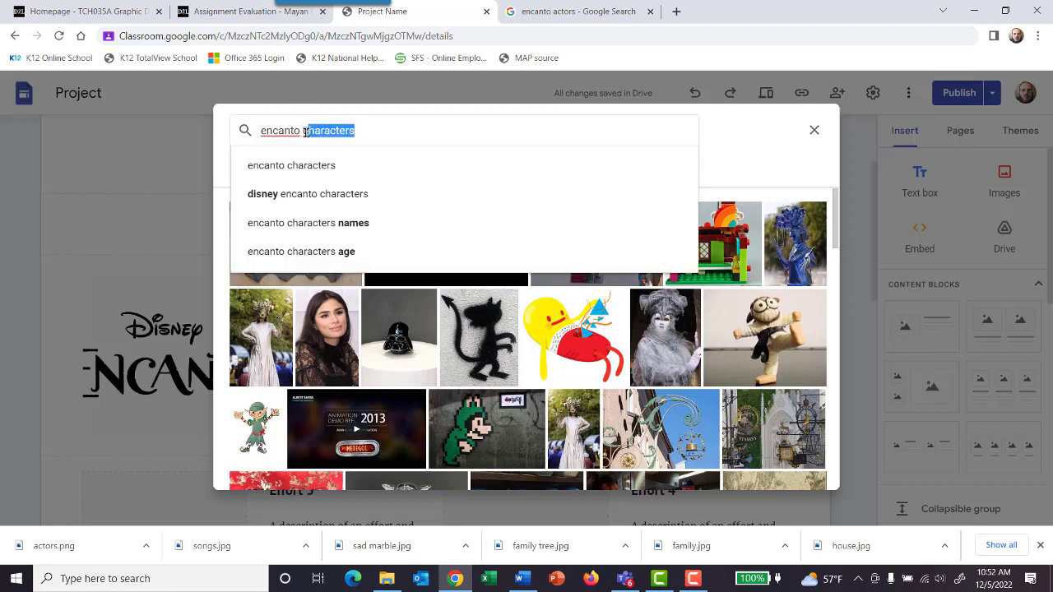
right_click(288, 132)
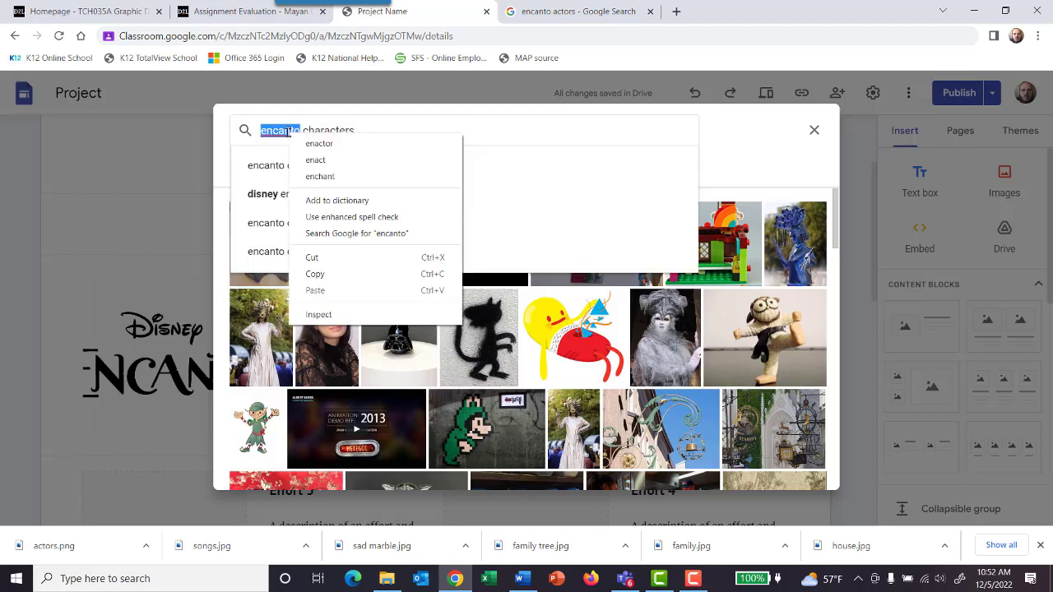
click(375, 129)
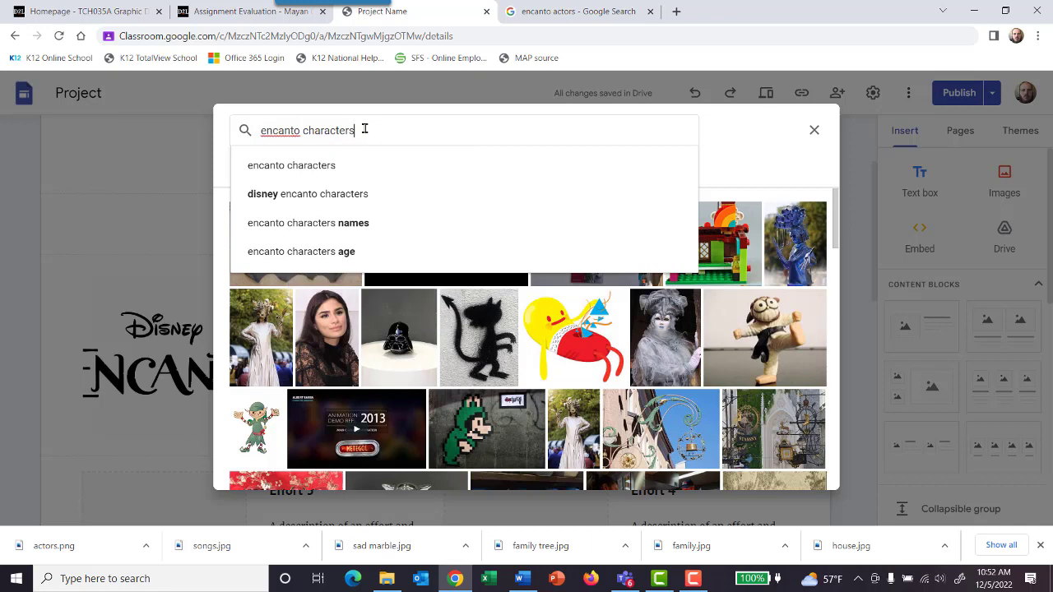
click(380, 196)
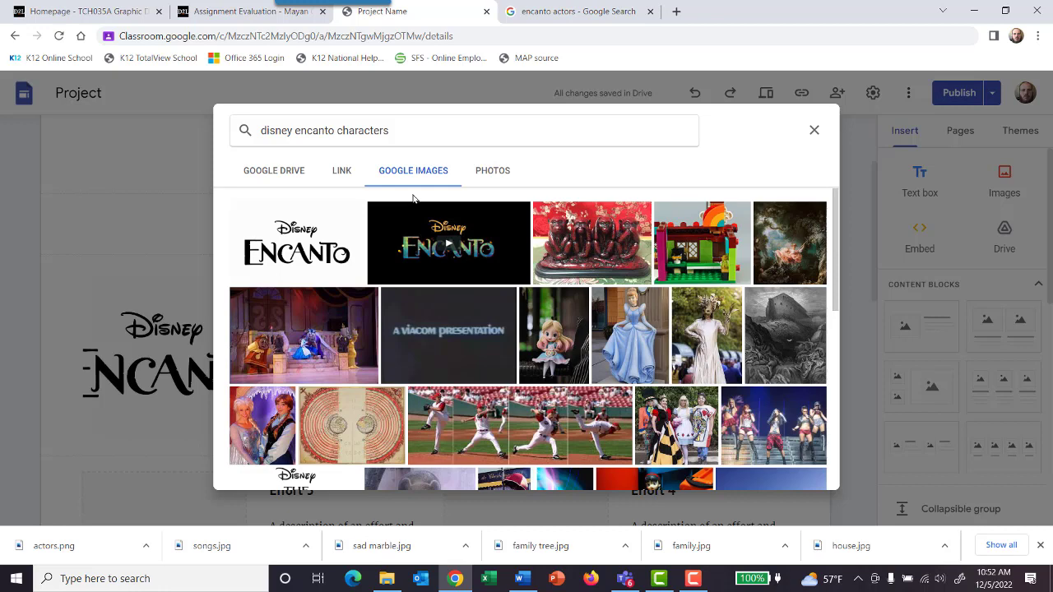
click(354, 242)
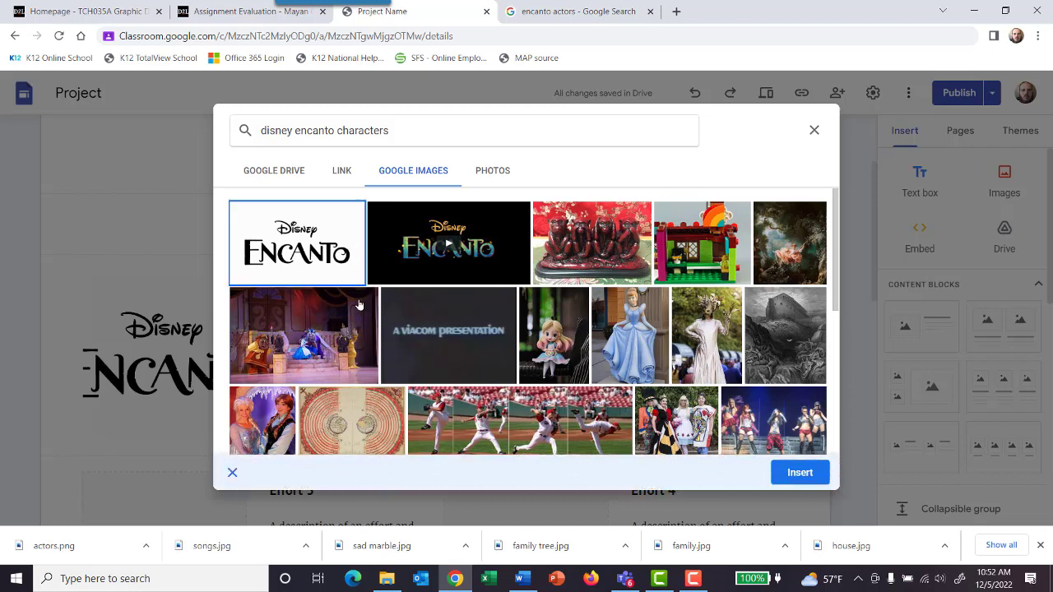
click(800, 472)
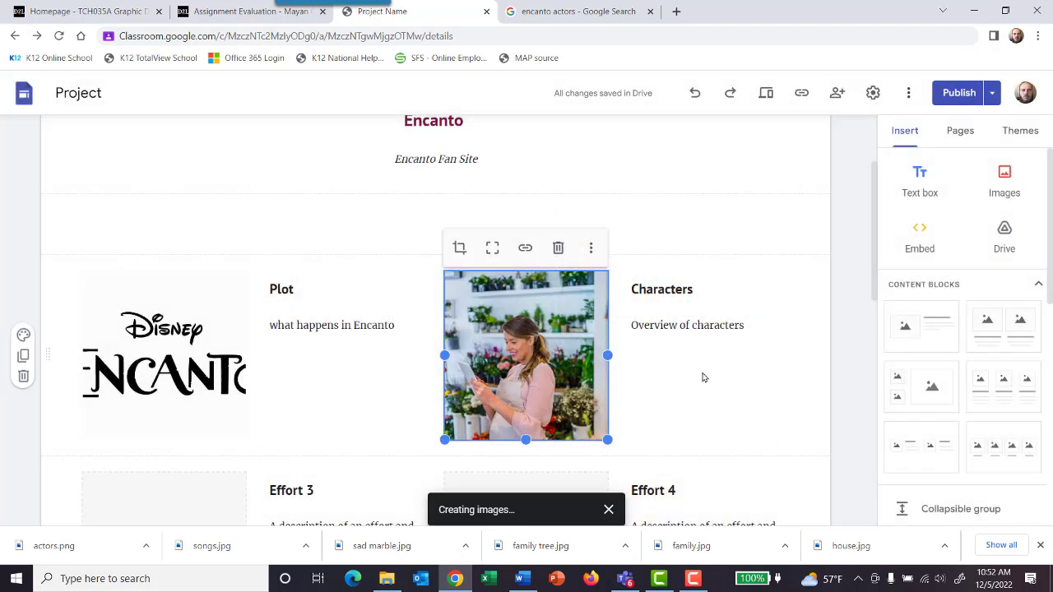
Step: Check the site plan in Teams and replace the "Effort 3" heading with "Songs"
scroll(700, 374, down, 3)
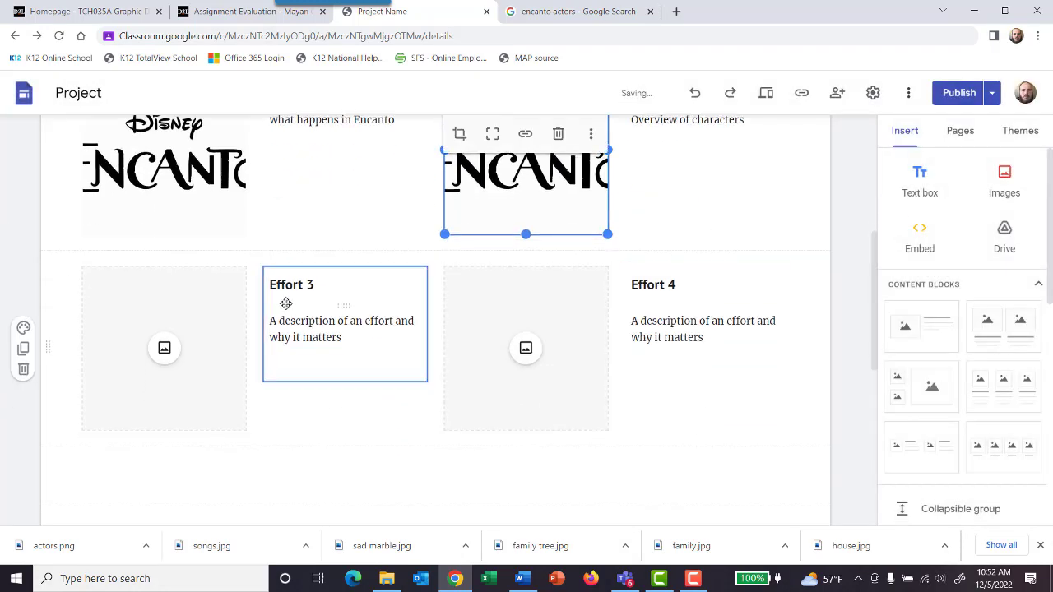
click(625, 581)
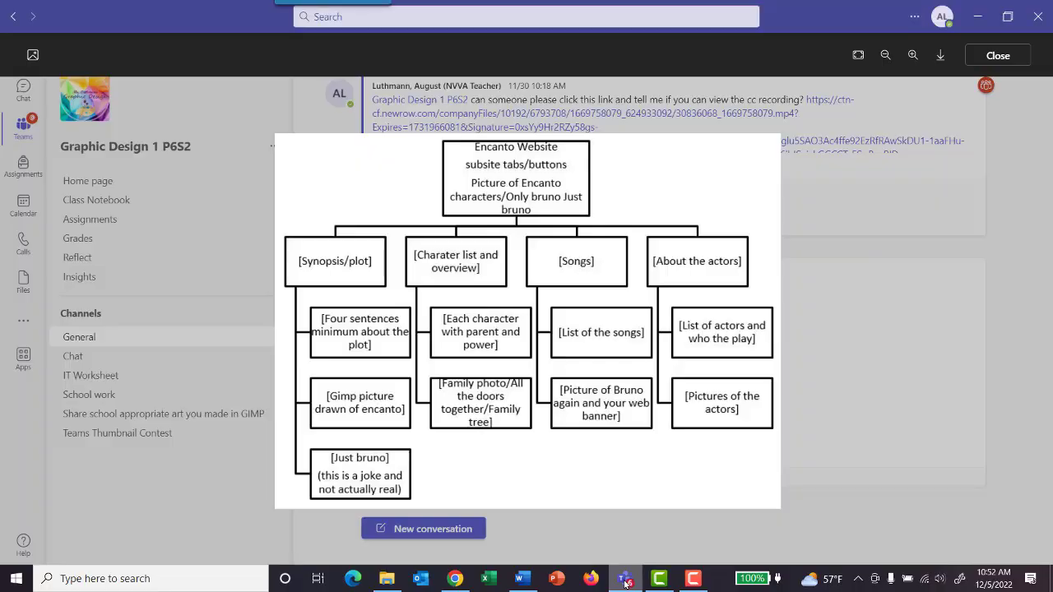
click(625, 581)
drag(315, 286, 270, 286)
text(Songs)
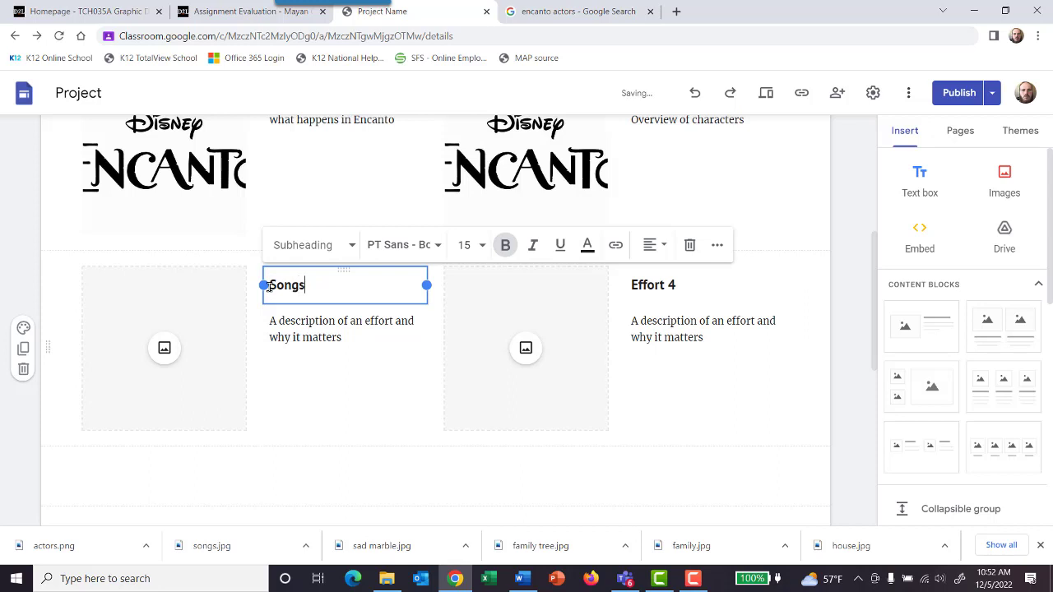
Step: Replace the description below the "Songs" heading with "List of songs and their description"
click(341, 329)
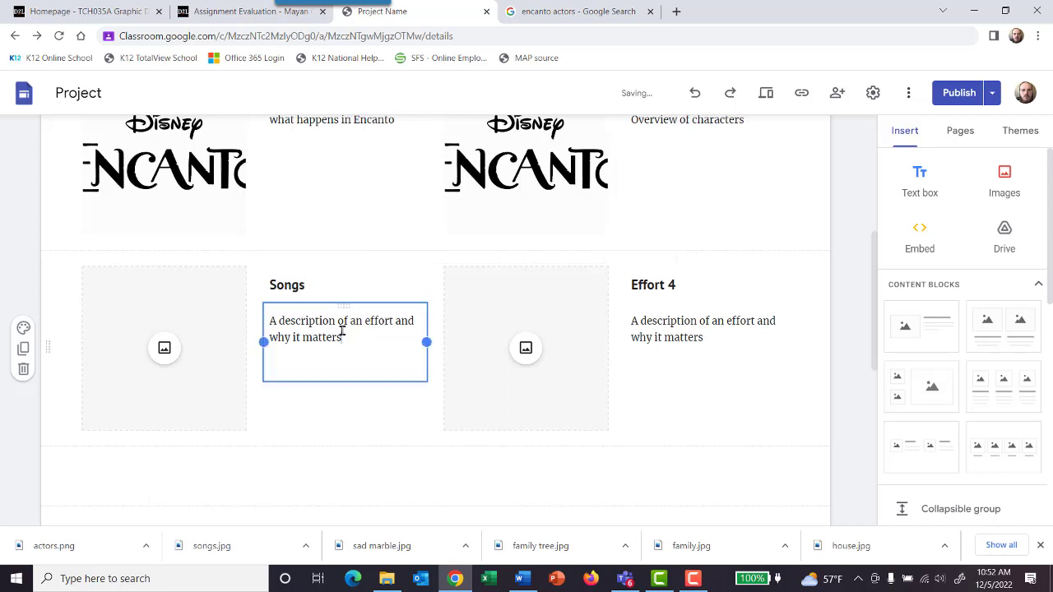
drag(343, 337, 254, 324)
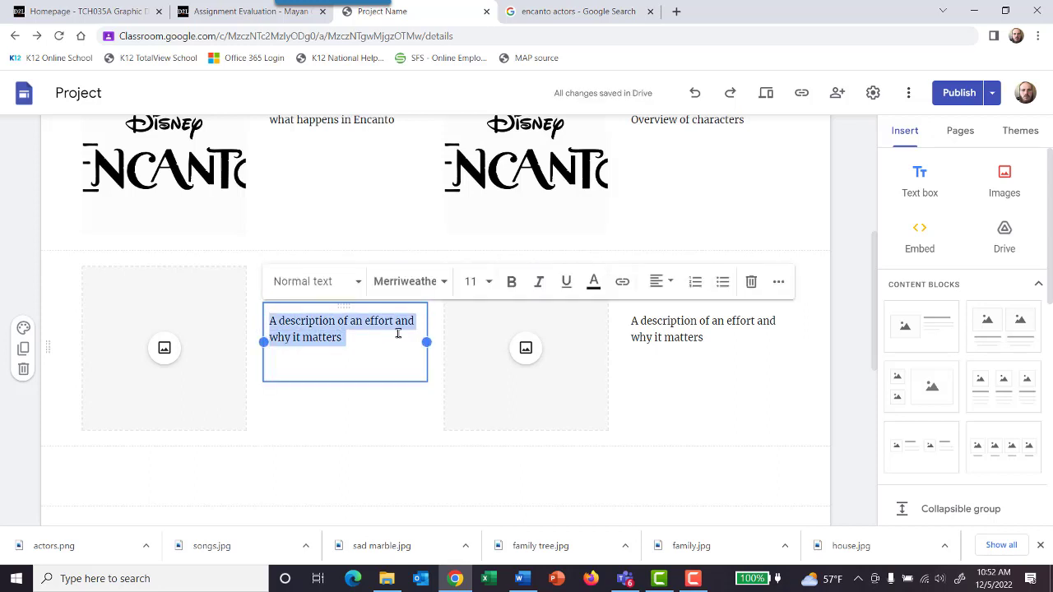
text(List of songs a)
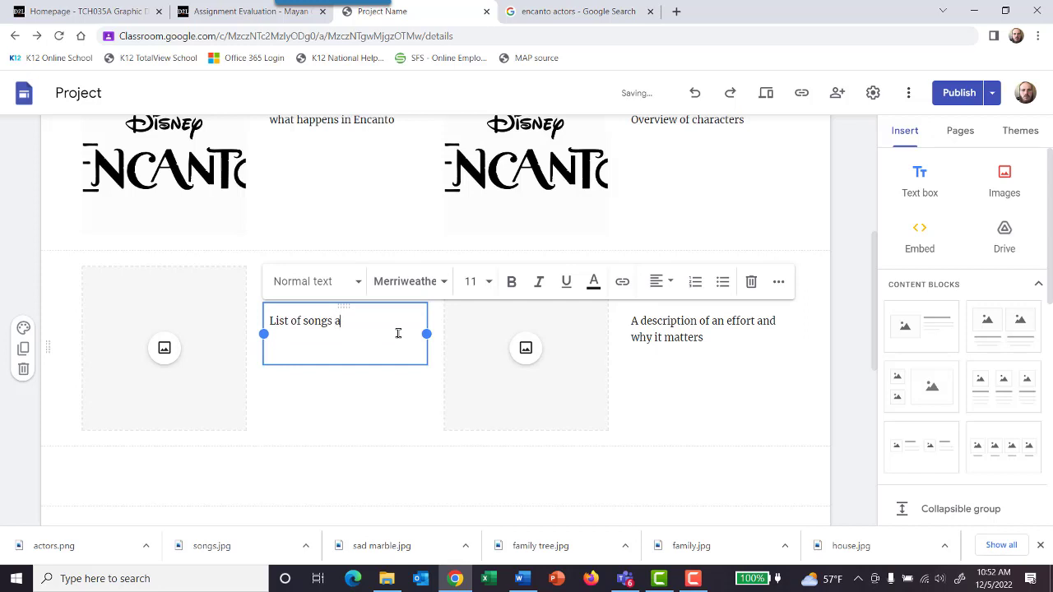
text(nd their description)
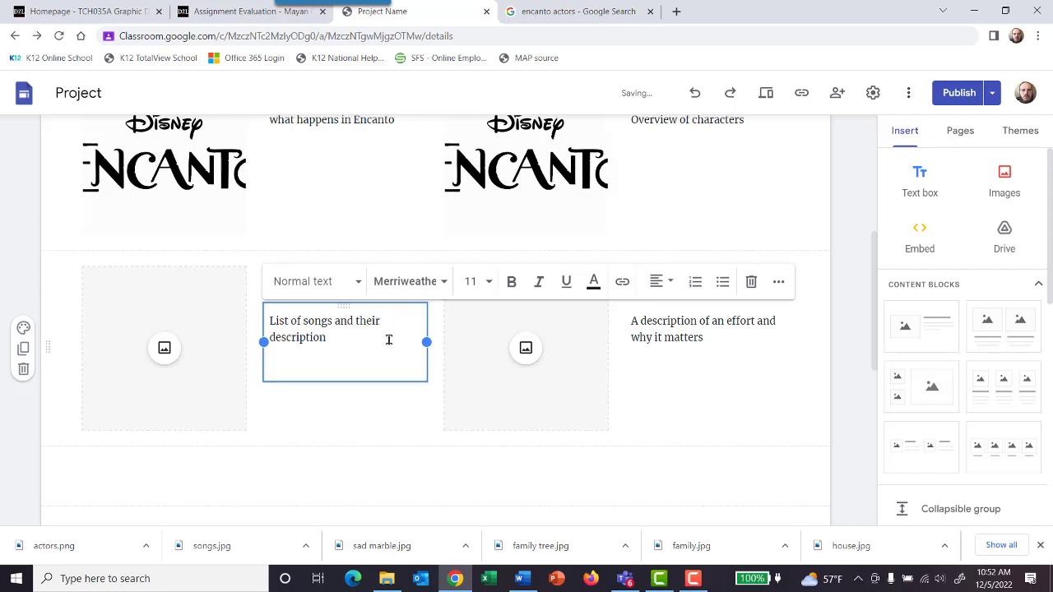
click(288, 406)
Step: Start adding a picture beside the "Songs" text and search Google Images for "encanto songs"
click(197, 362)
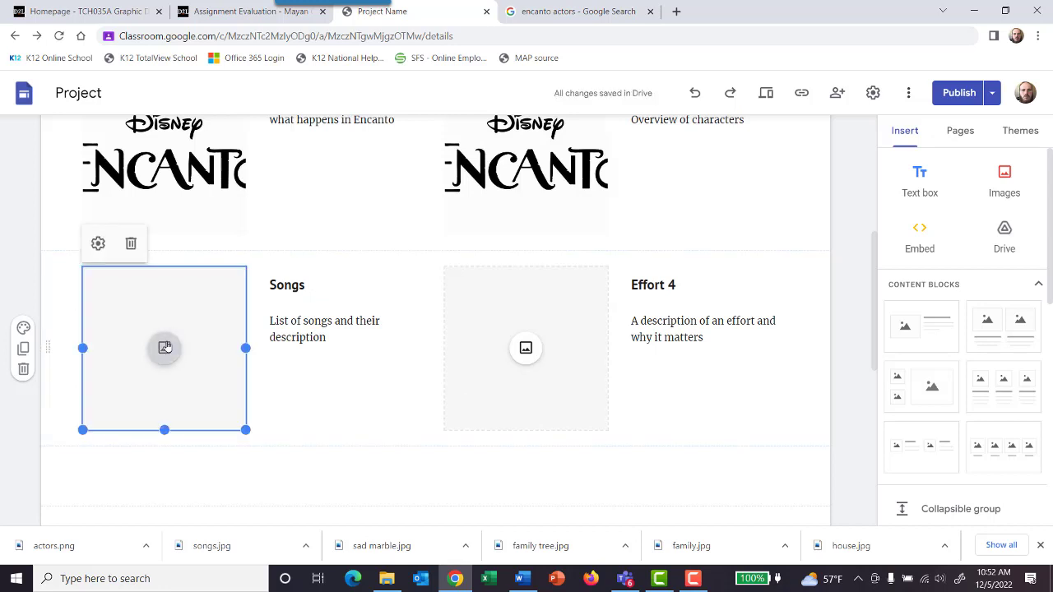
click(165, 347)
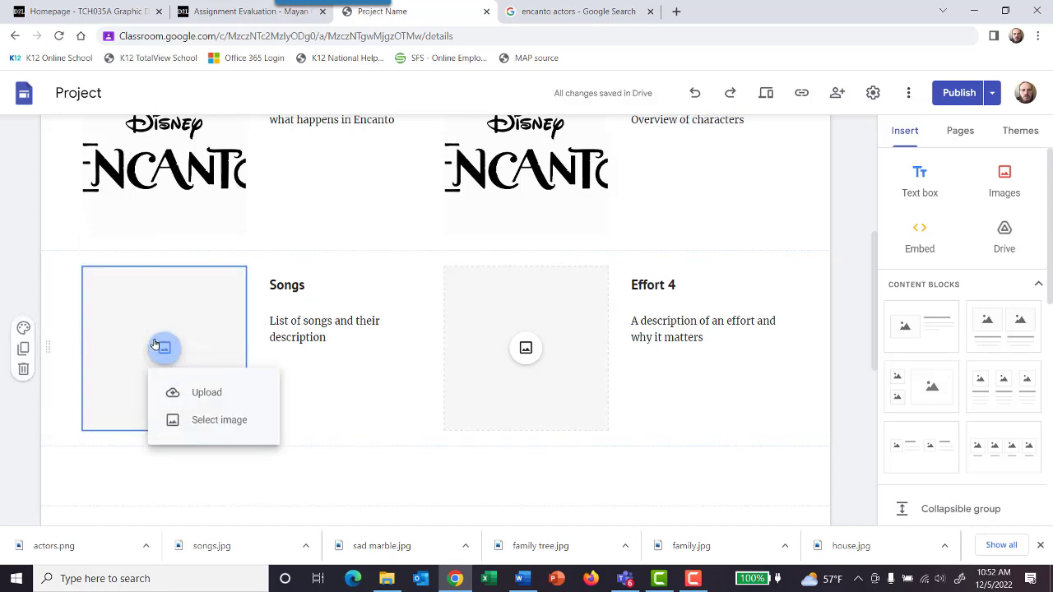
click(216, 420)
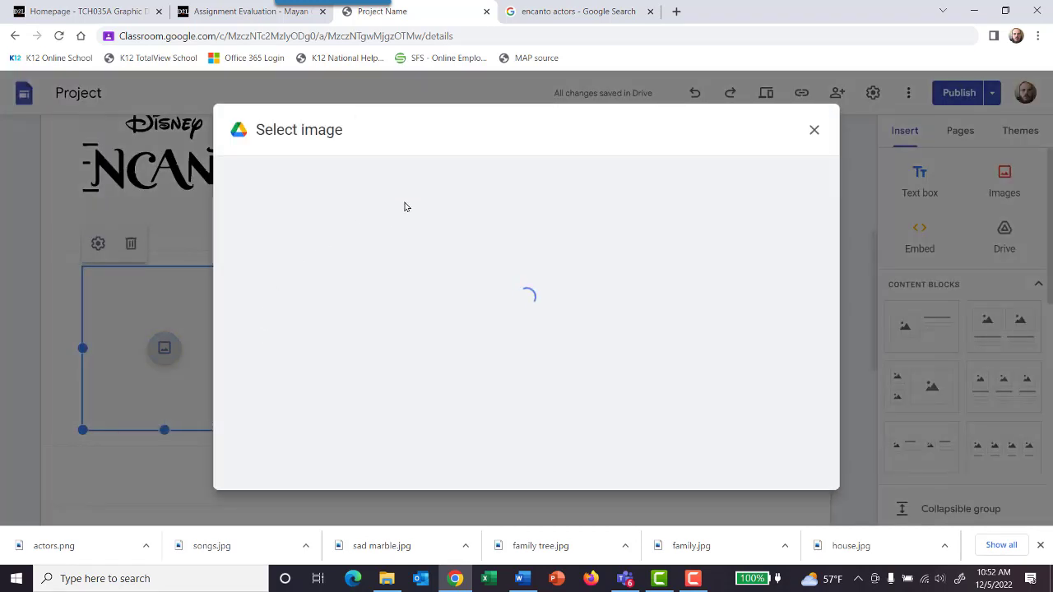
click(401, 172)
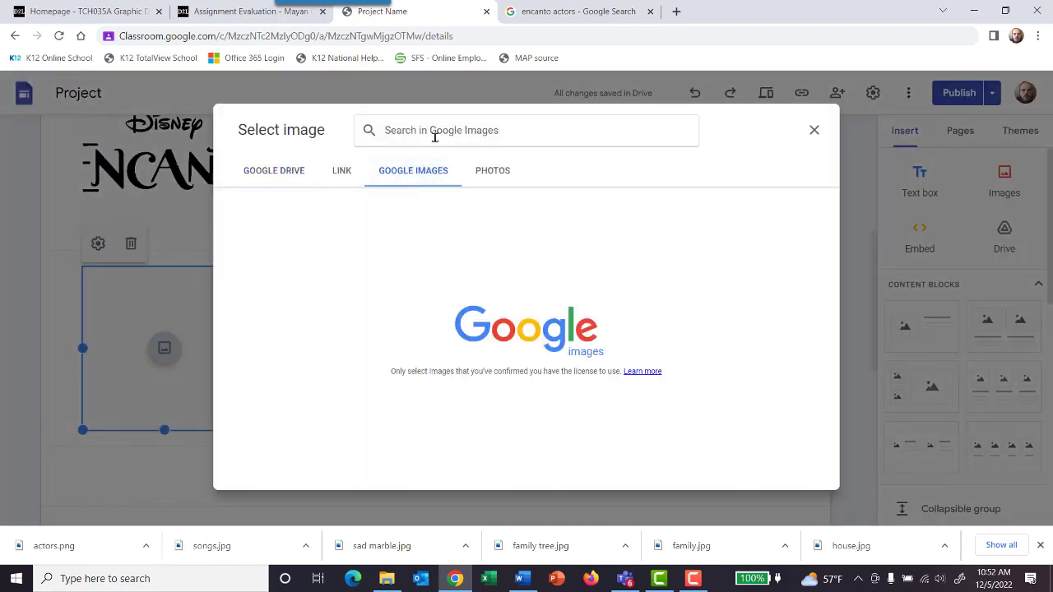
text(encanto )
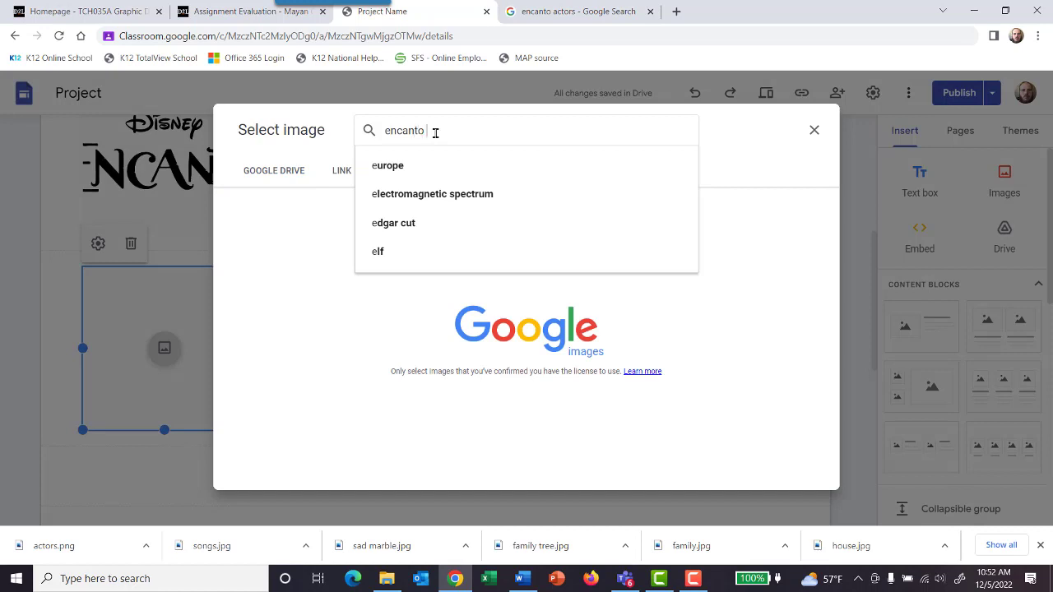
text(songs)
key(Return)
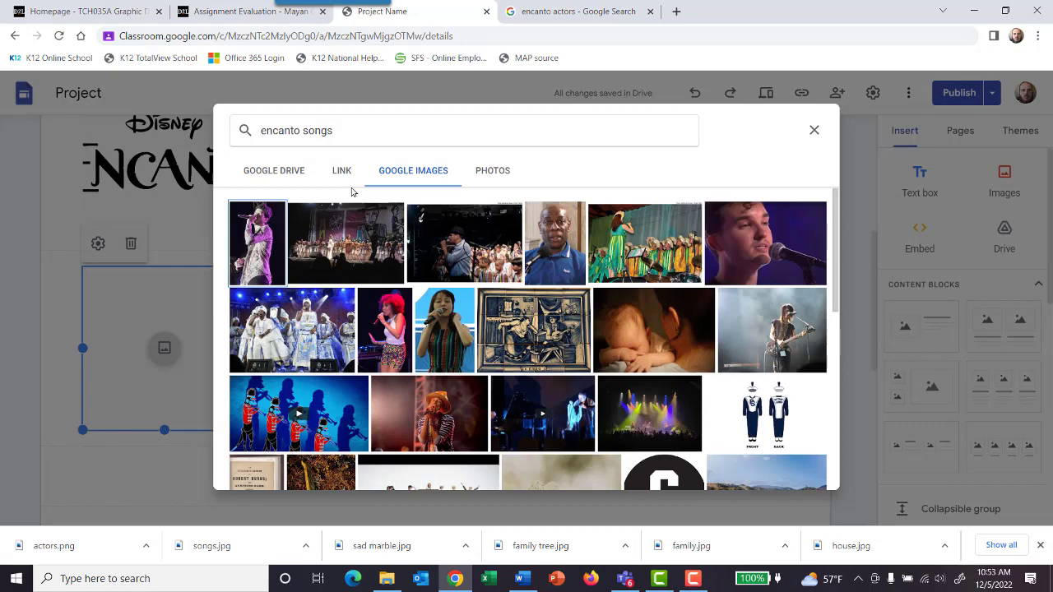
Step: Shorten the image search to "encanto" and insert the white Disney Encanto logo as the "Songs" picture
double_click(314, 130)
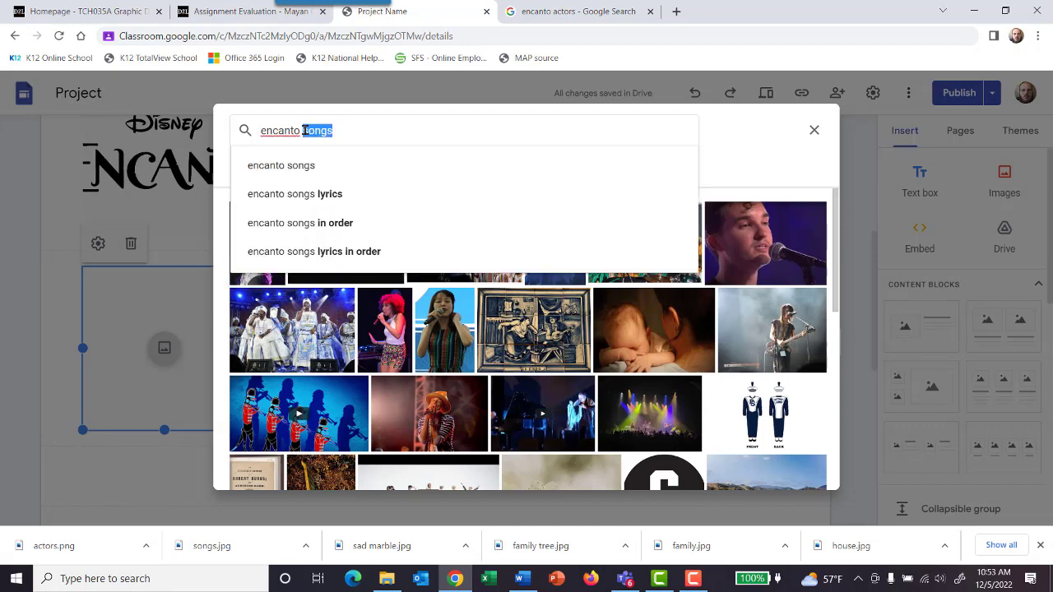
key(BackSpace)
key(Return)
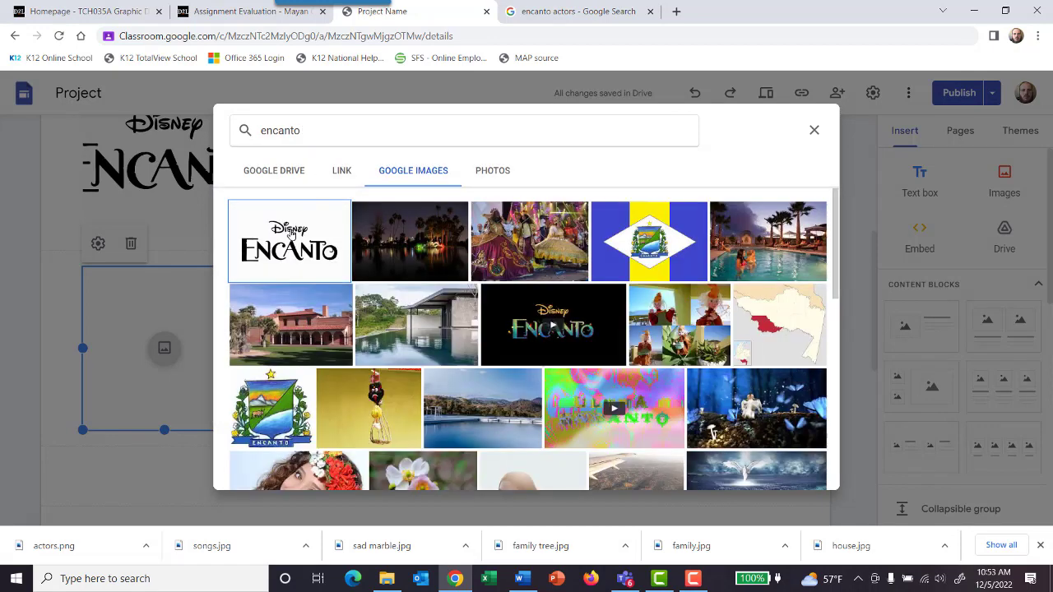
click(291, 235)
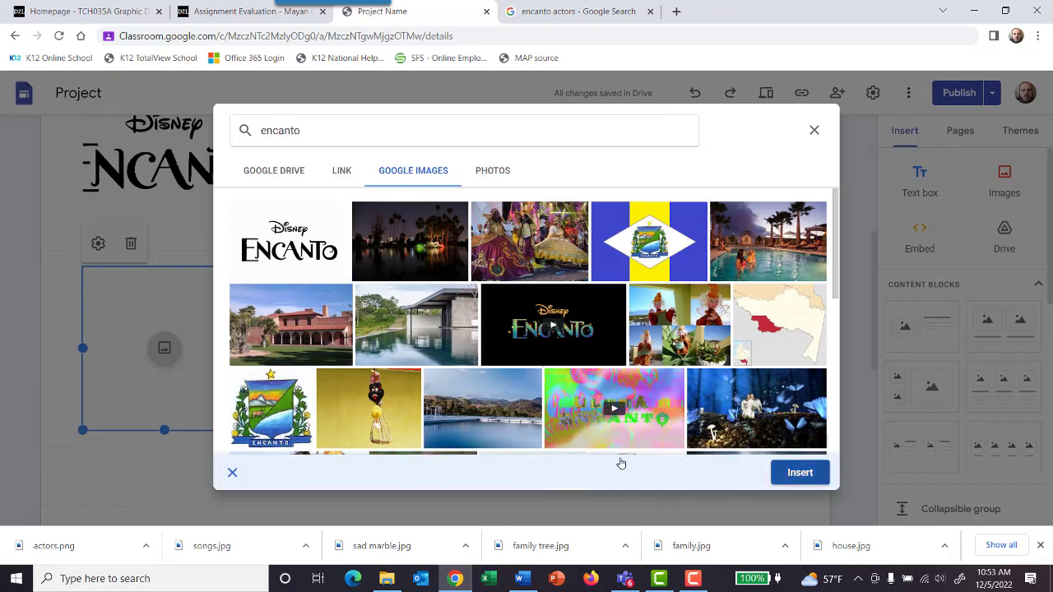
click(800, 472)
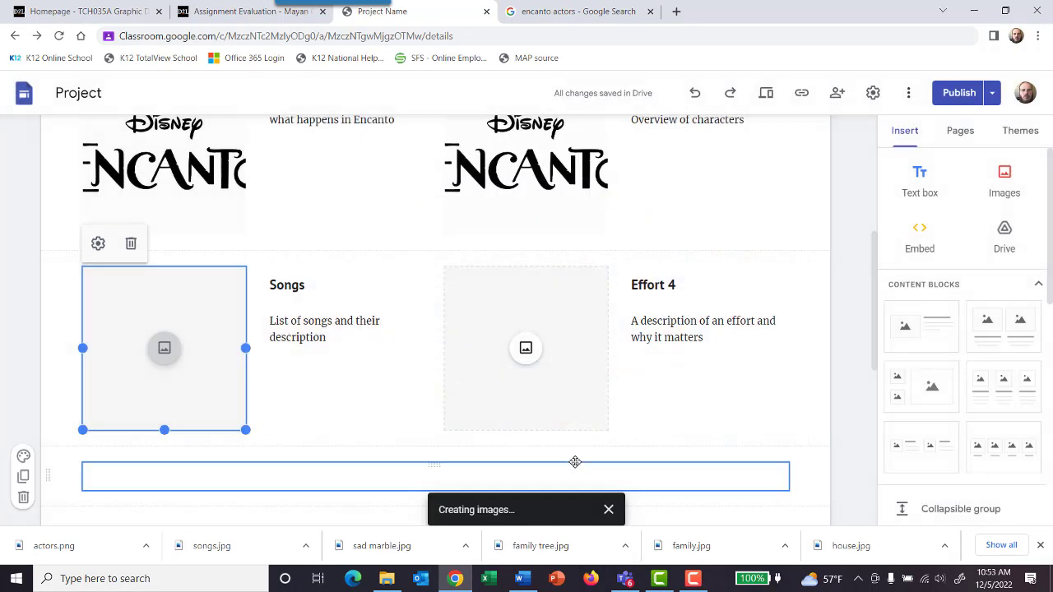
Step: Search Google Images for "encanto" and insert the white Disney Encanto logo as the picture beside "Effort 4"
click(527, 353)
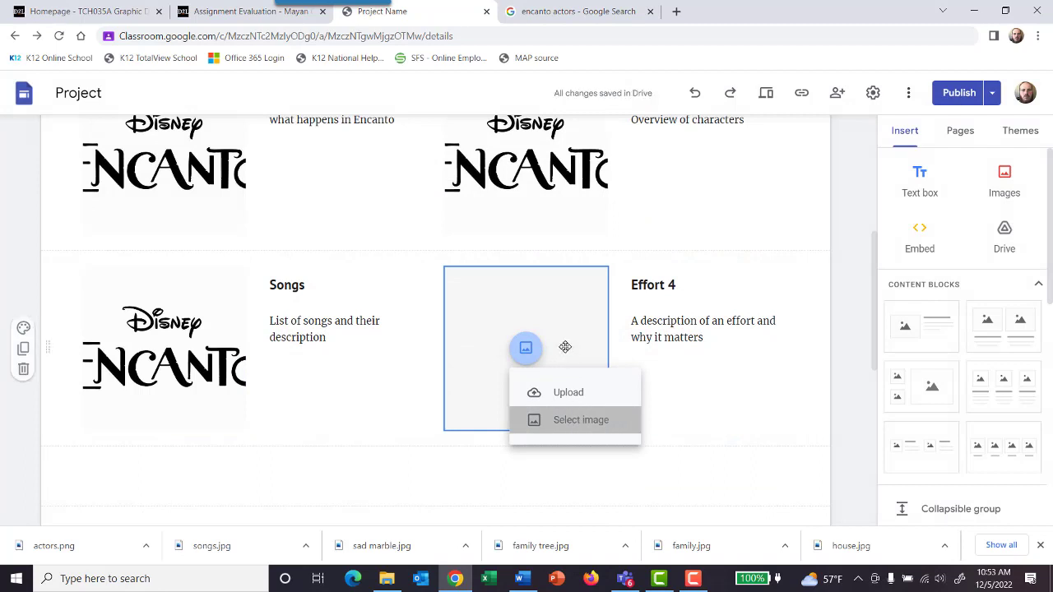
click(576, 420)
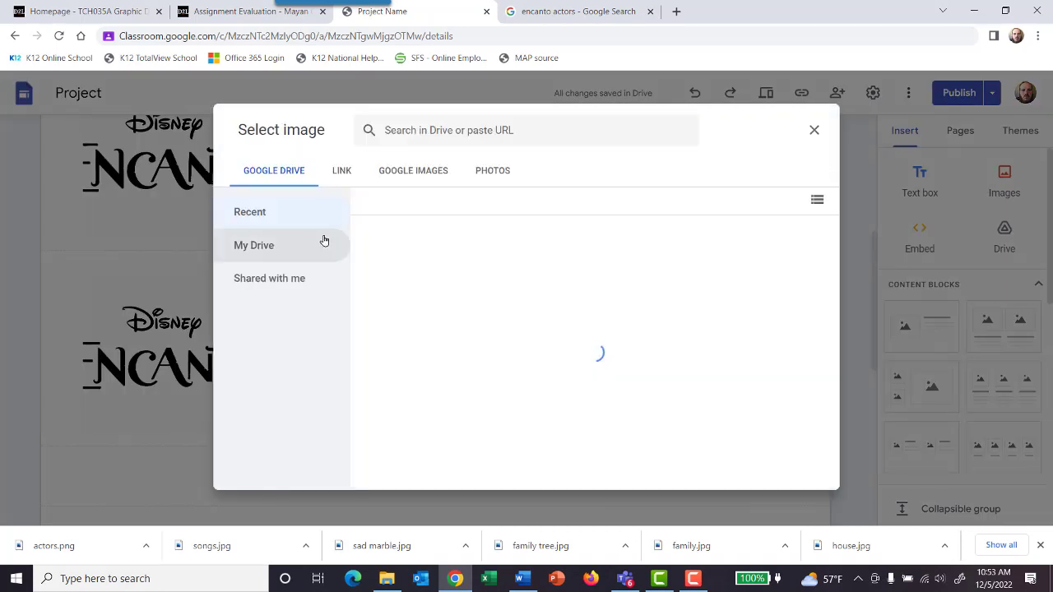
click(423, 171)
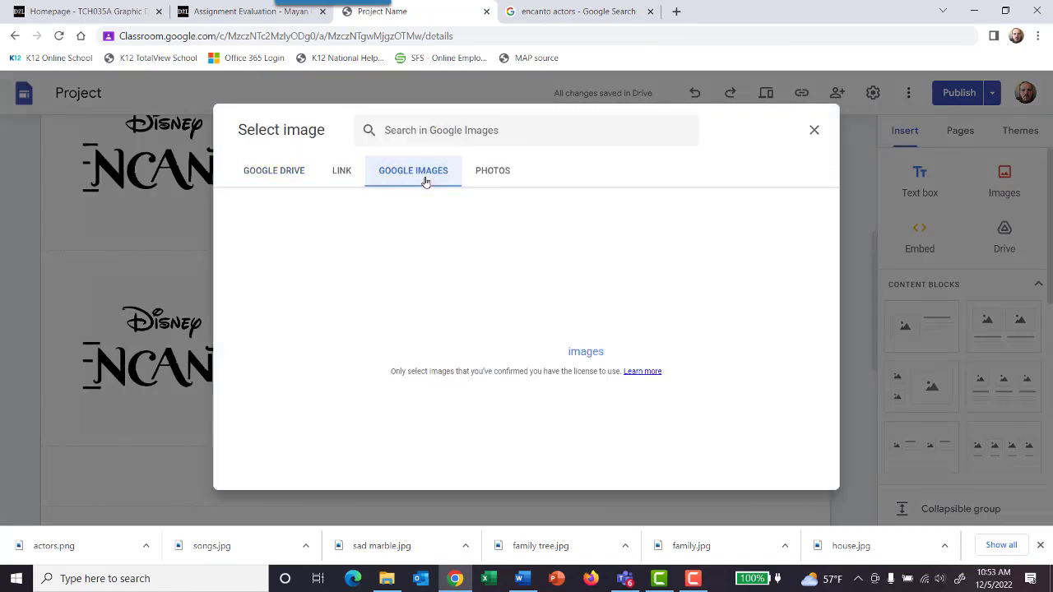
text(enc)
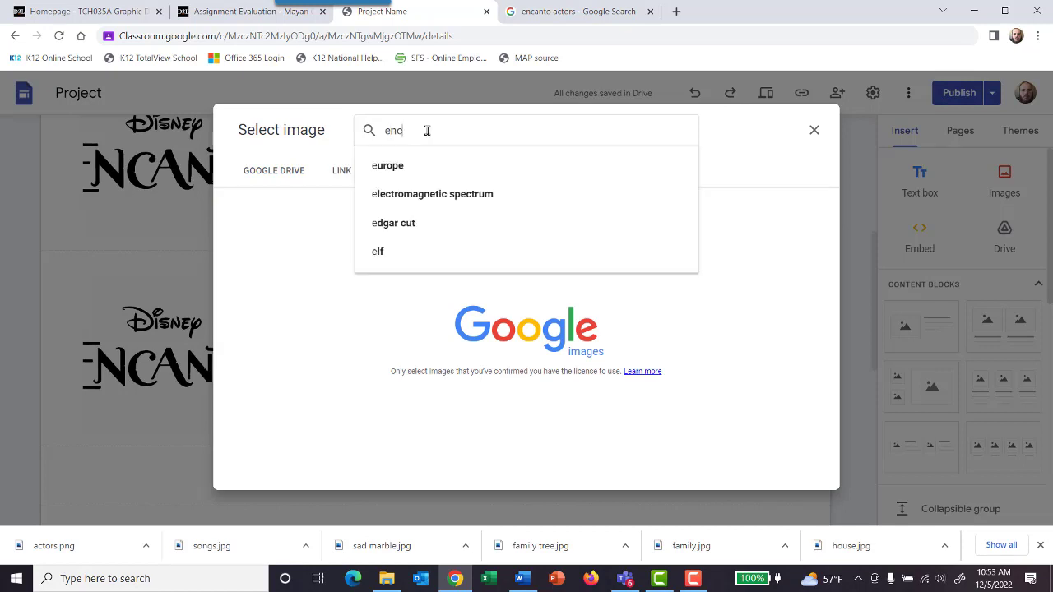
text(anto)
click(418, 165)
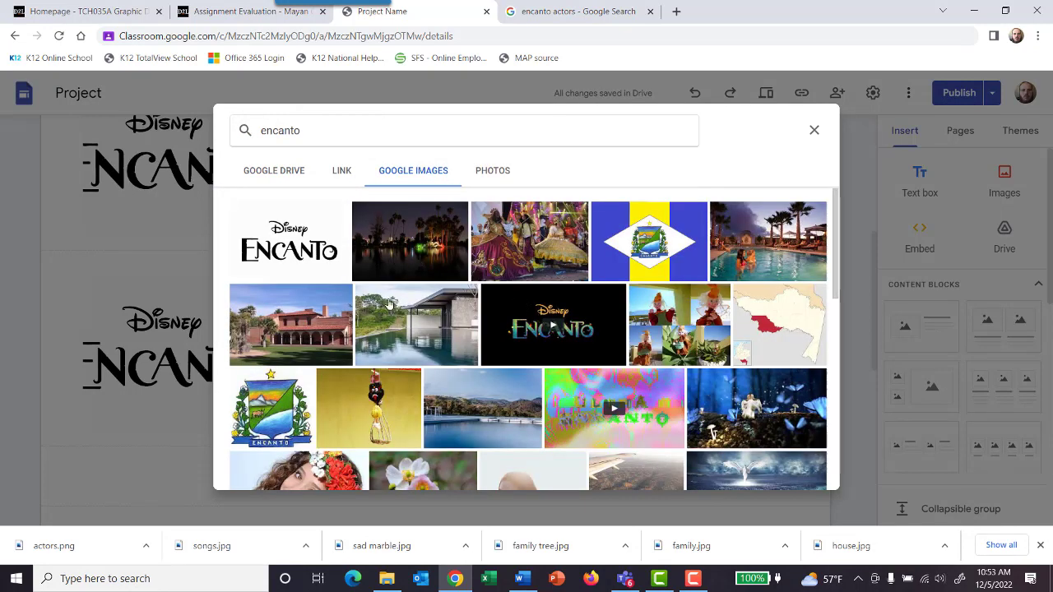
click(313, 250)
click(796, 473)
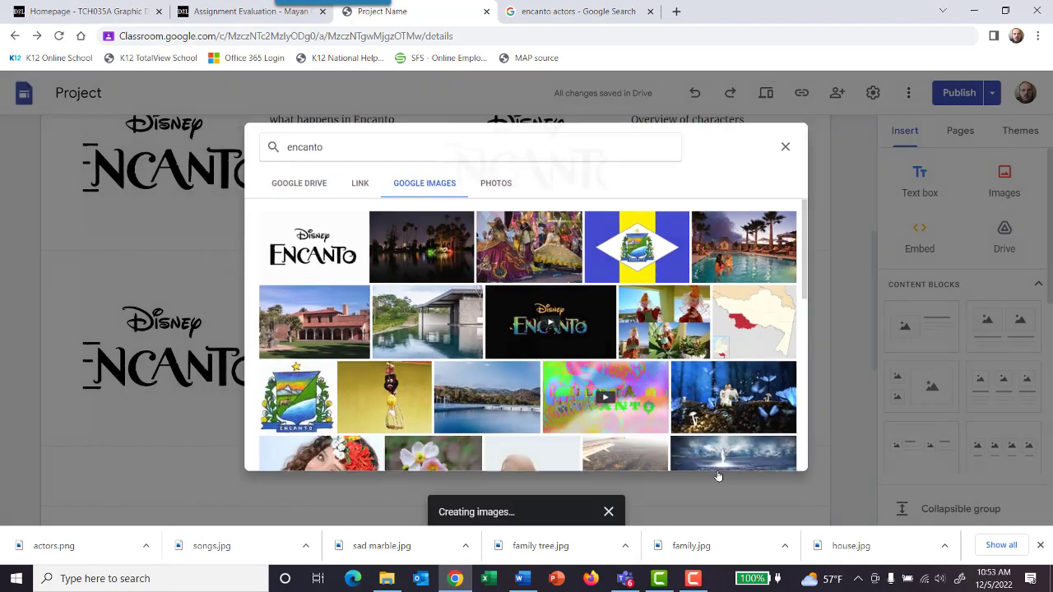
Step: Check the site plan in Teams and replace the "Effort 4" heading with "Actors"
click(630, 583)
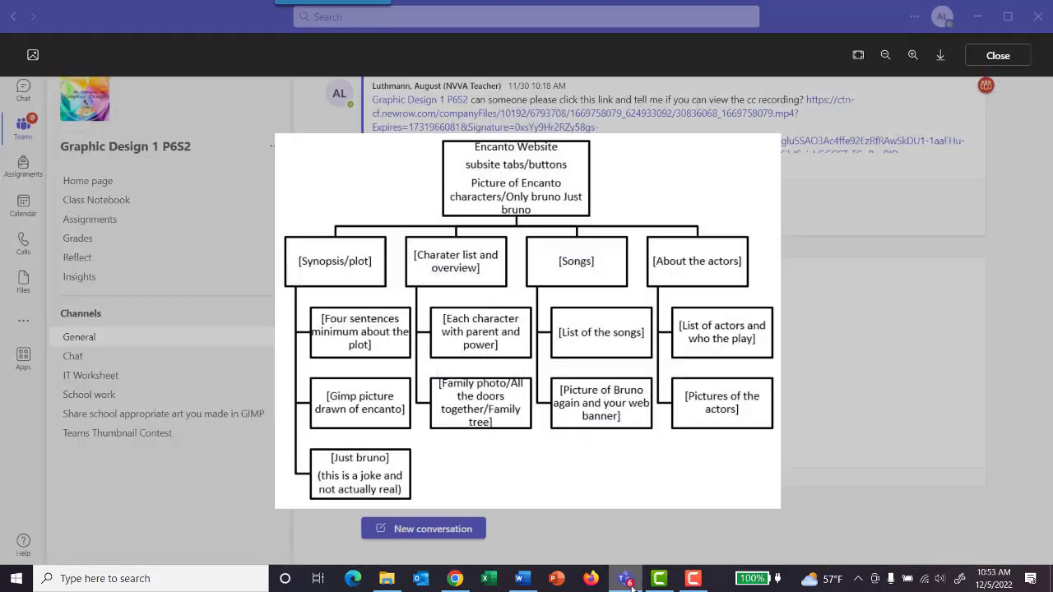
click(631, 584)
click(676, 285)
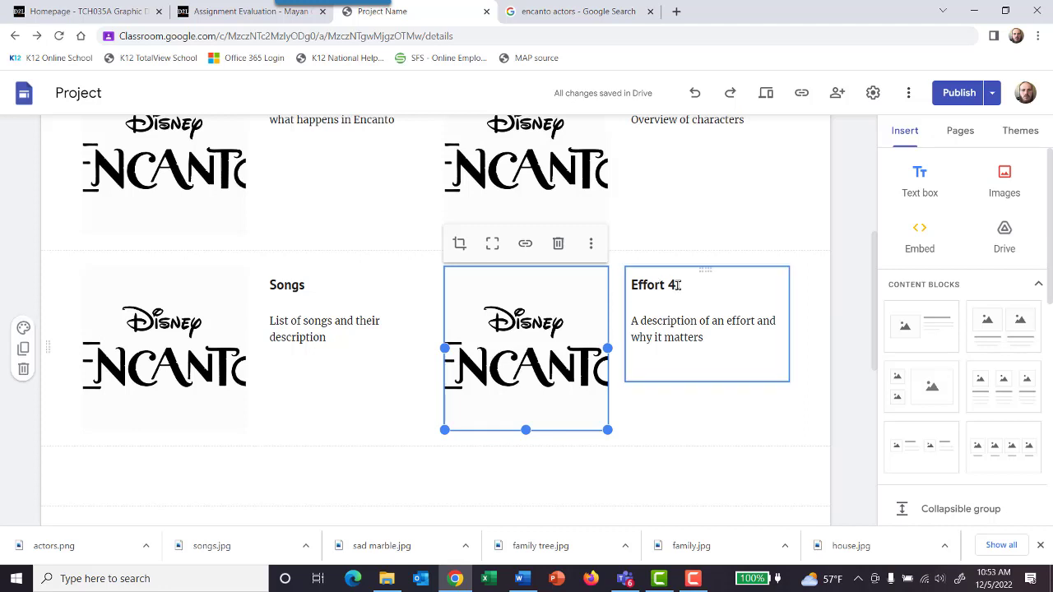
drag(677, 285, 630, 285)
text(Actors)
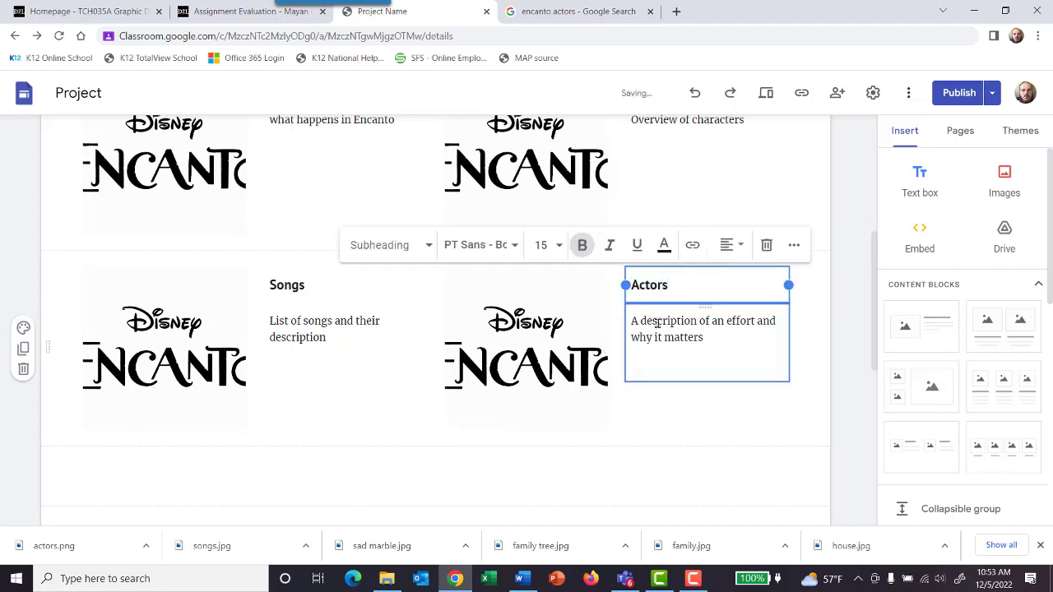
Step: Replace the description below the "Actors" heading with "About the actors"
click(707, 337)
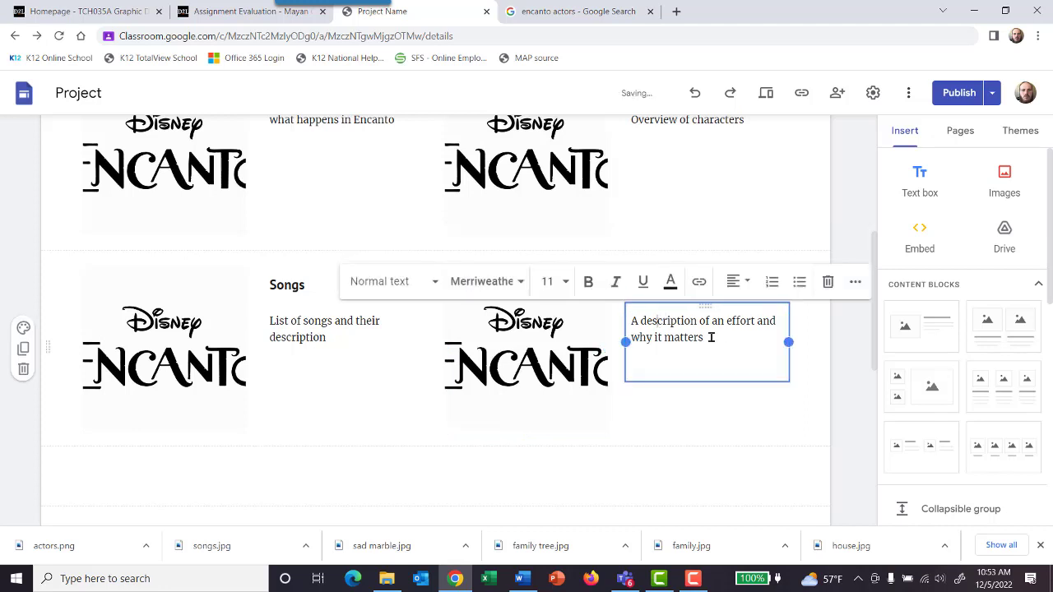
drag(707, 338, 628, 318)
text(About the actors)
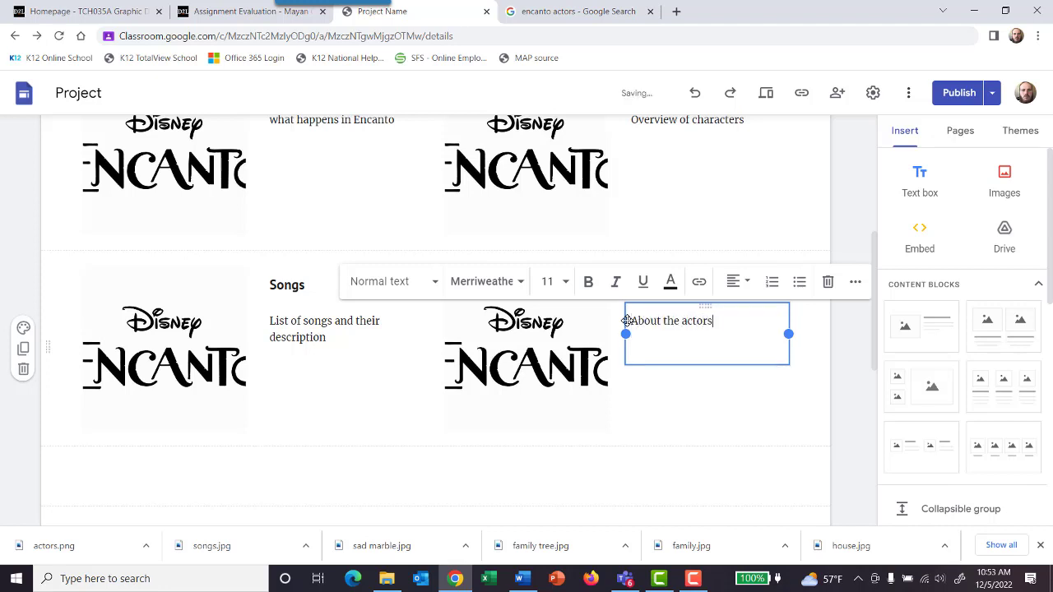
click(700, 402)
Step: Replace the contact sentence below the "Questions?" heading with the fan site's contact e-mail address
scroll(475, 424, down, 3)
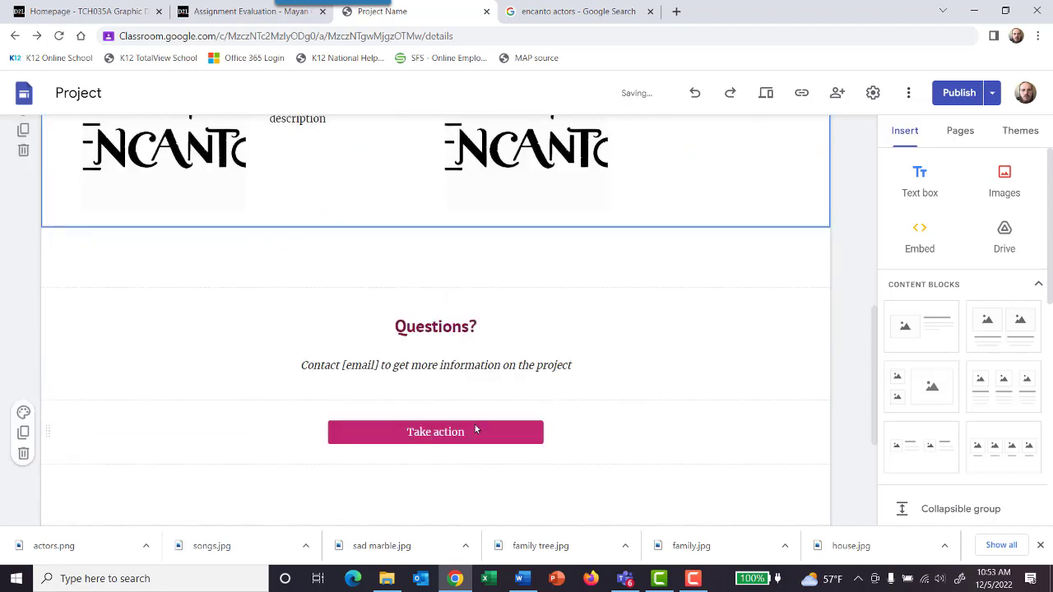
scroll(461, 399, up, 1)
click(446, 378)
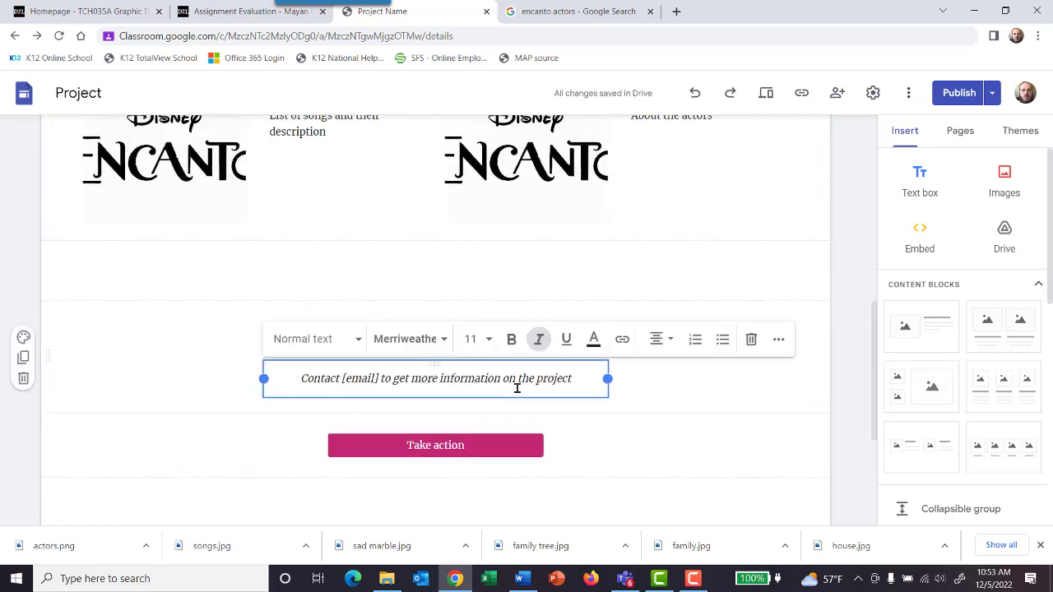
drag(585, 377, 287, 384)
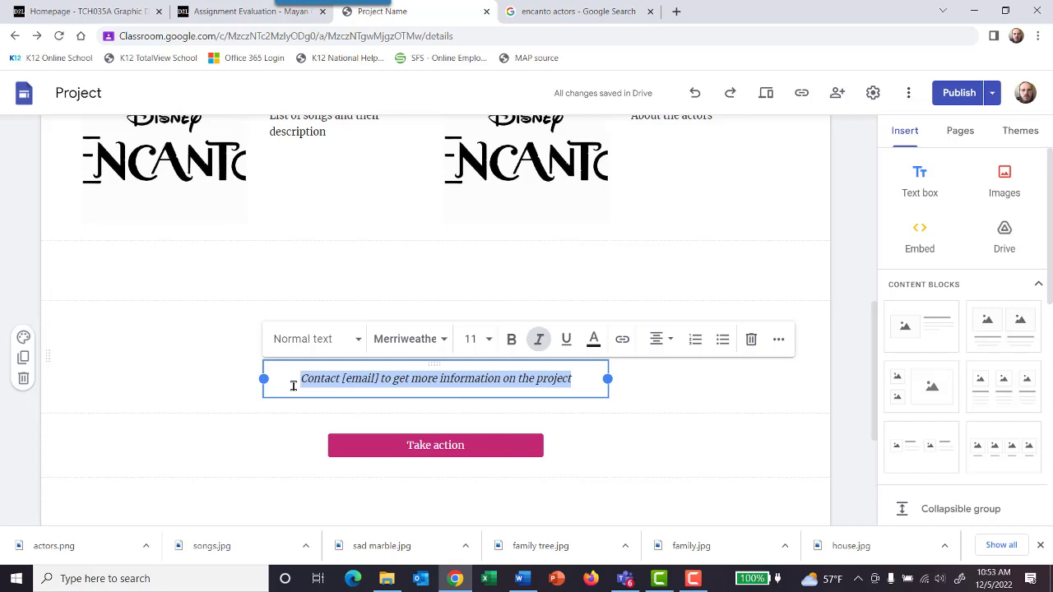
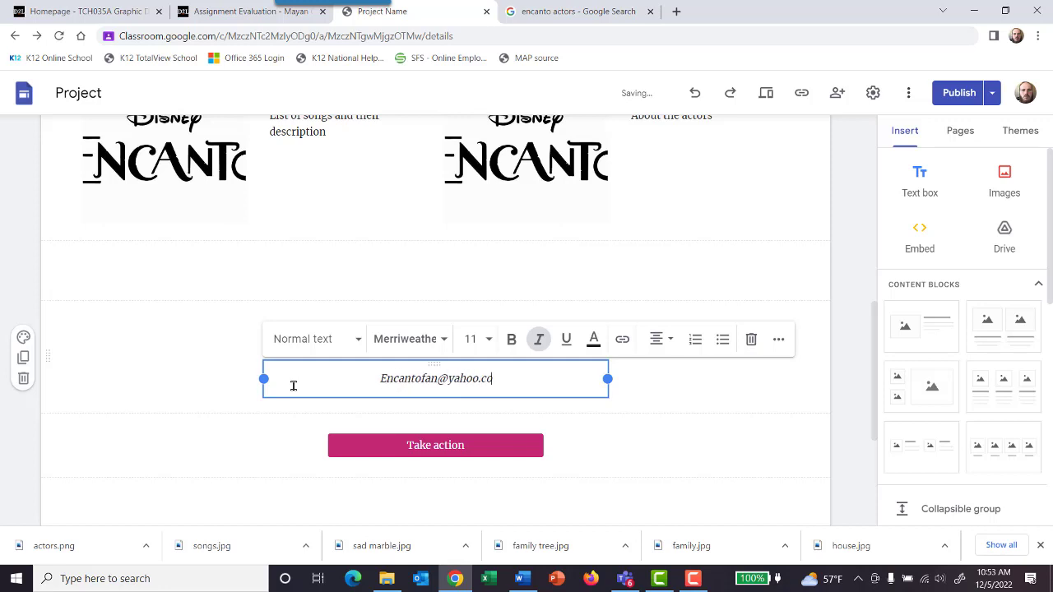
click(494, 263)
Step: Delete the footer section with the contact placeholders and the "Take action" button from the home page
scroll(512, 365, down, 3)
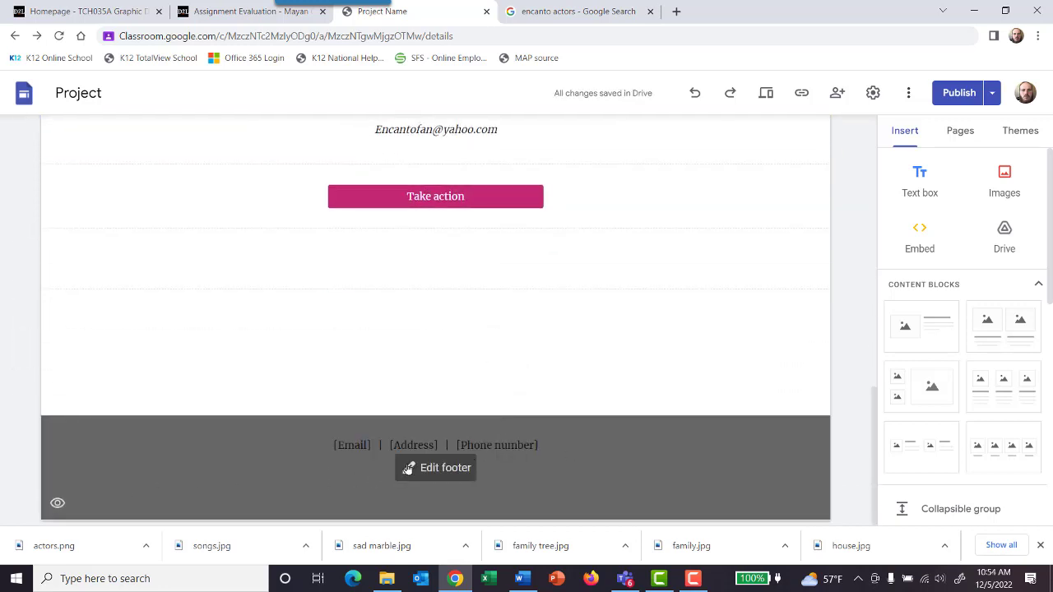
click(411, 468)
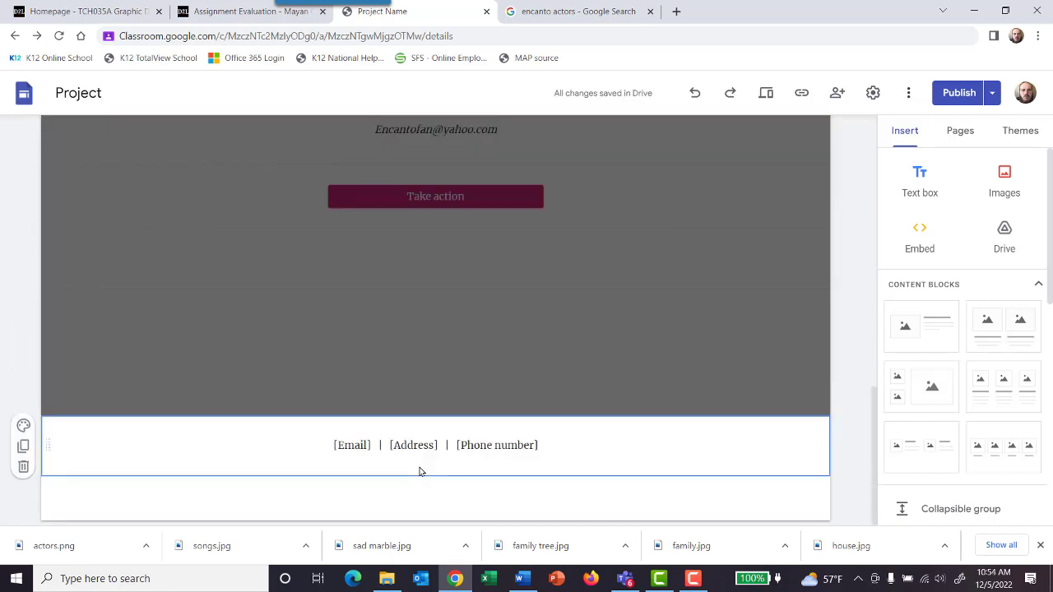
click(24, 466)
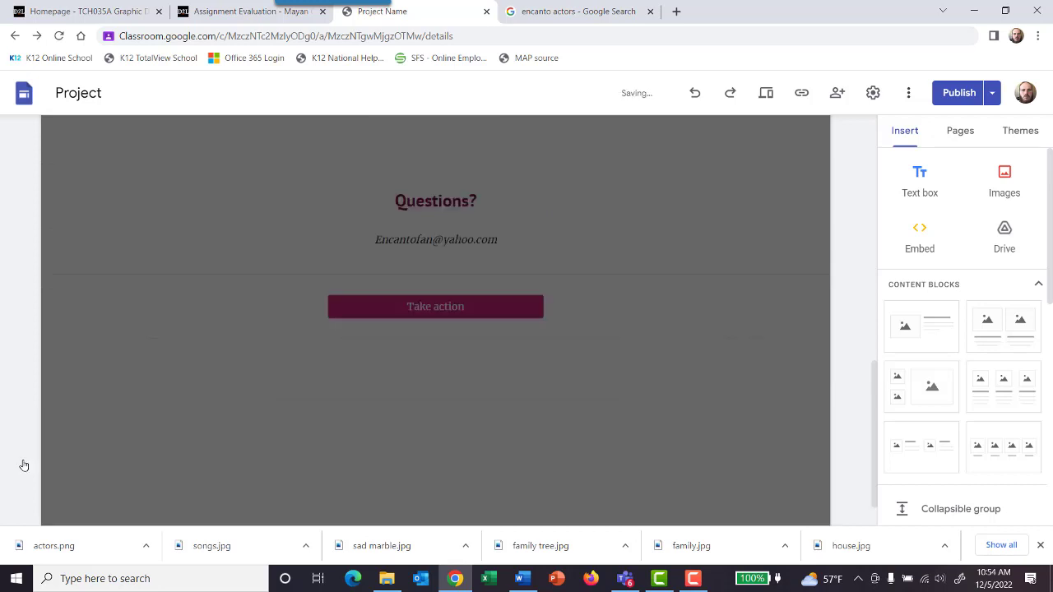
click(436, 320)
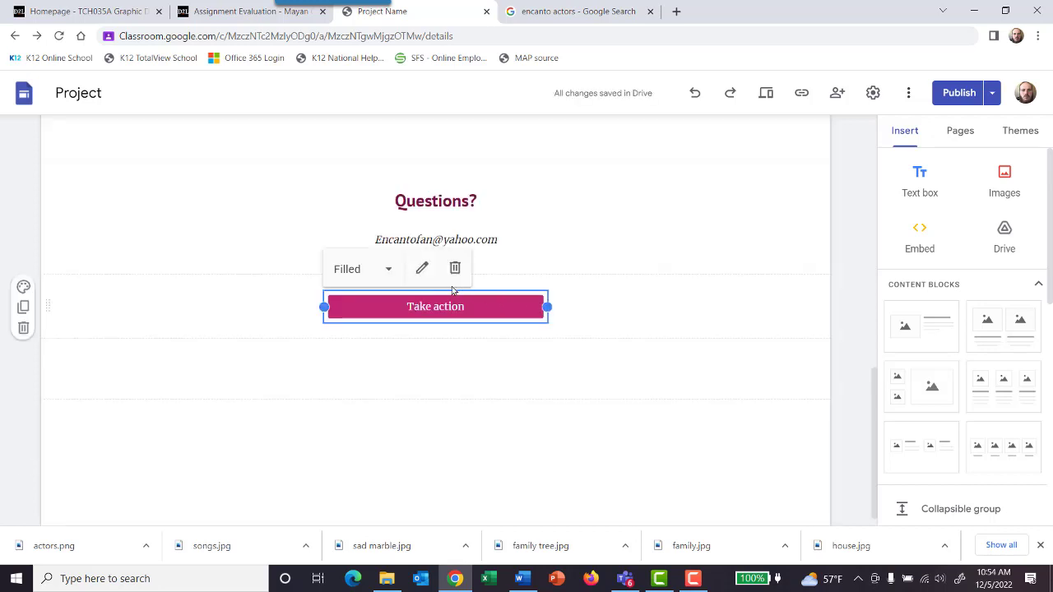
click(454, 268)
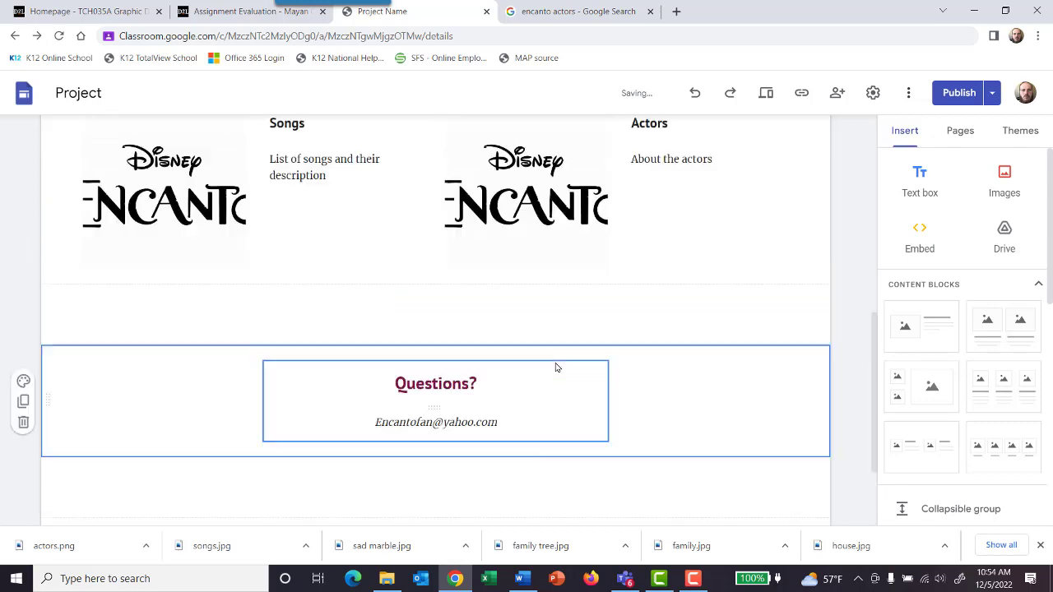
Step: Review the home page from its contact section up to the banner and open the History page for editing
scroll(553, 366, up, 2)
scroll(552, 425, down, 3)
scroll(545, 424, up, 6)
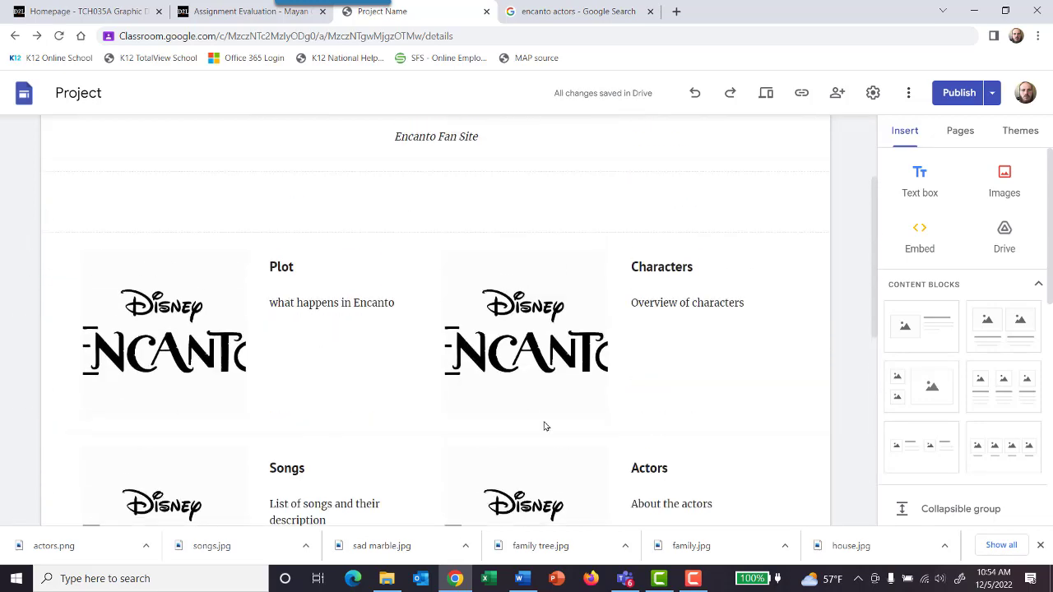
scroll(540, 413, up, 2)
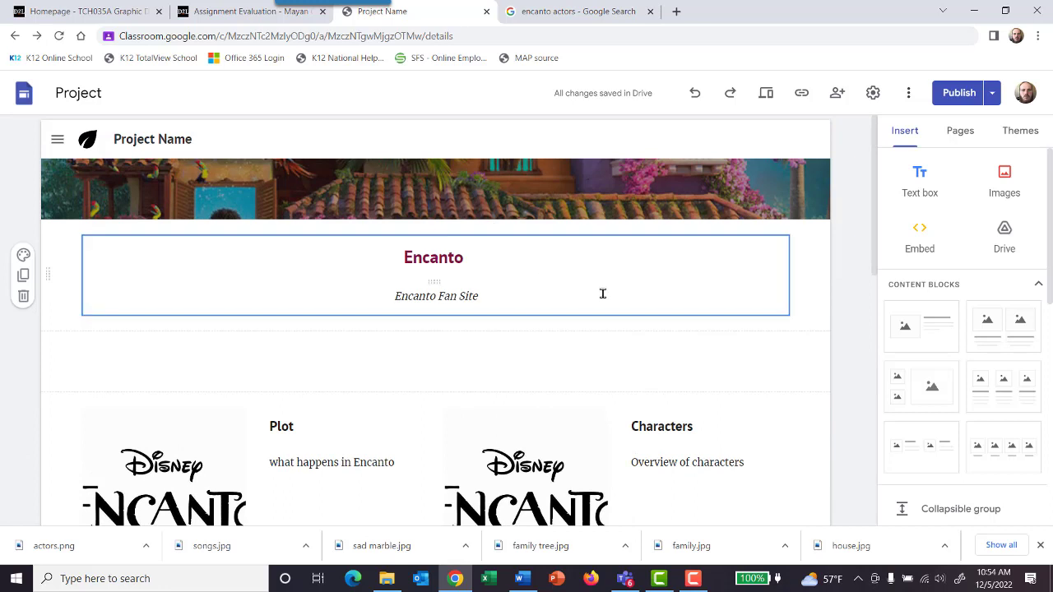
click(960, 131)
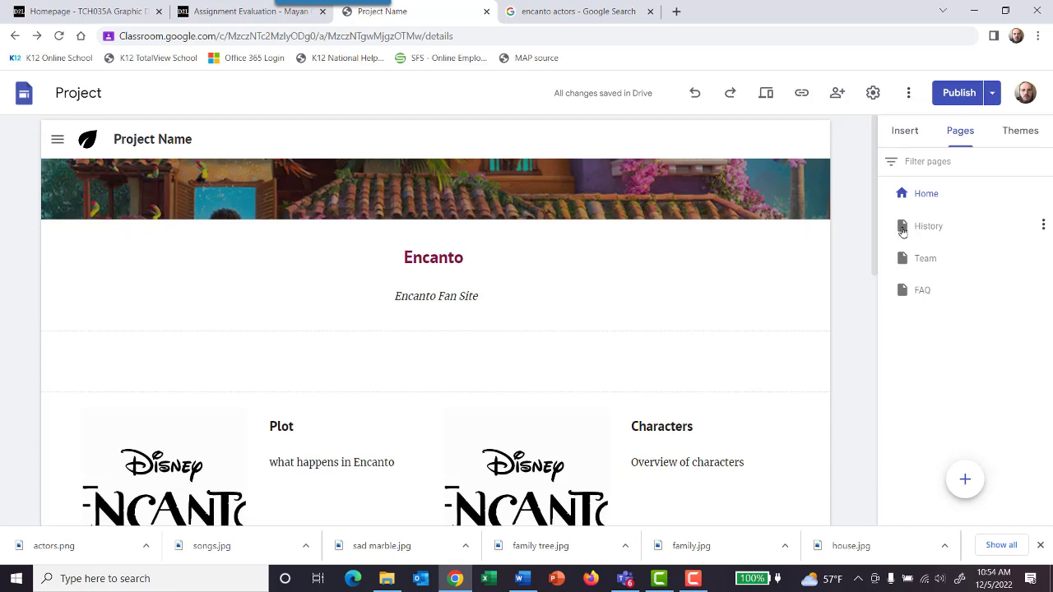
click(1043, 225)
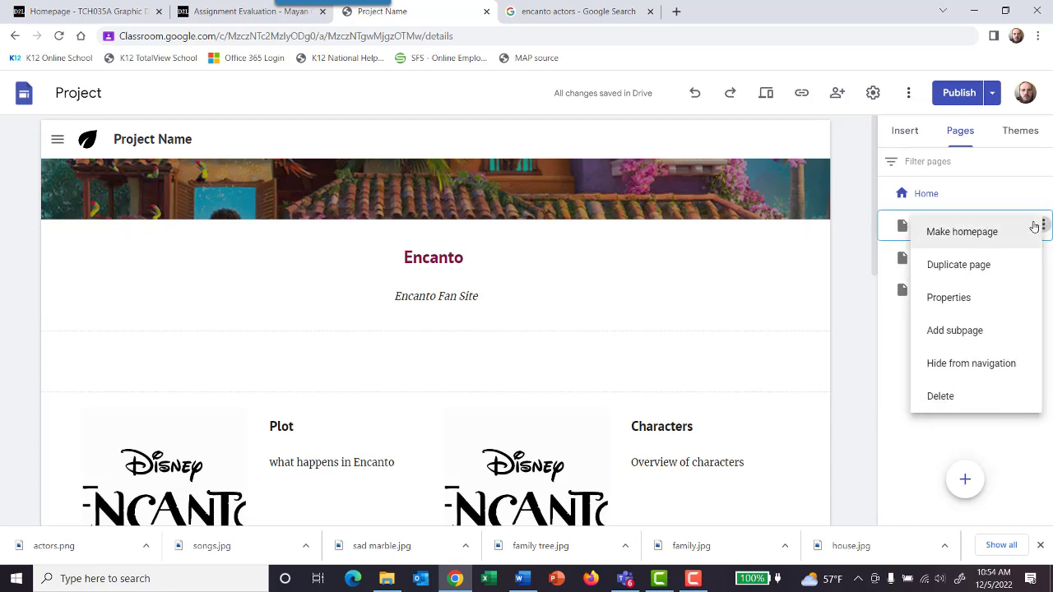
click(888, 317)
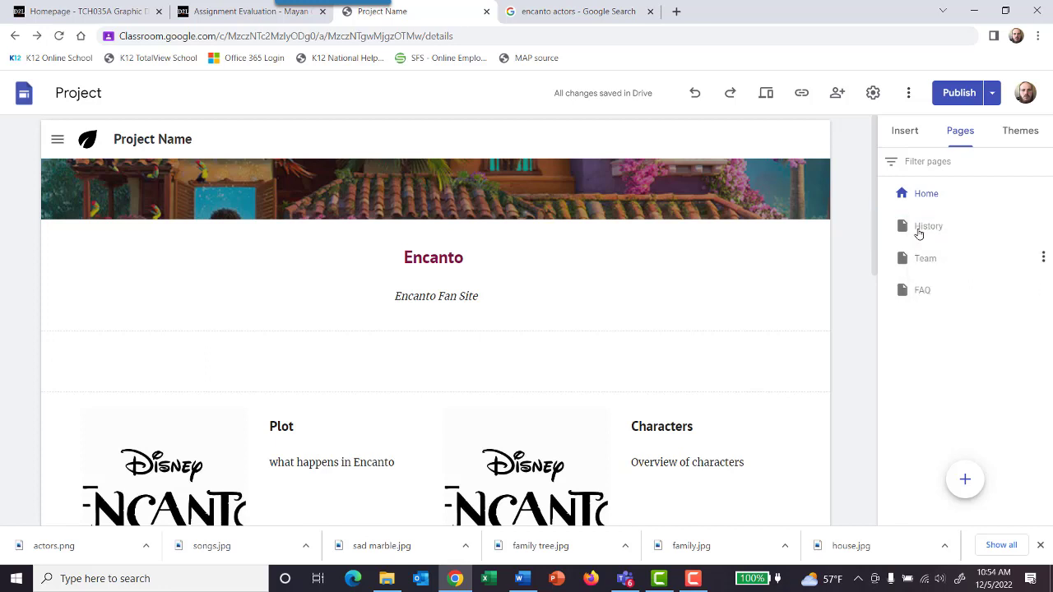
click(929, 196)
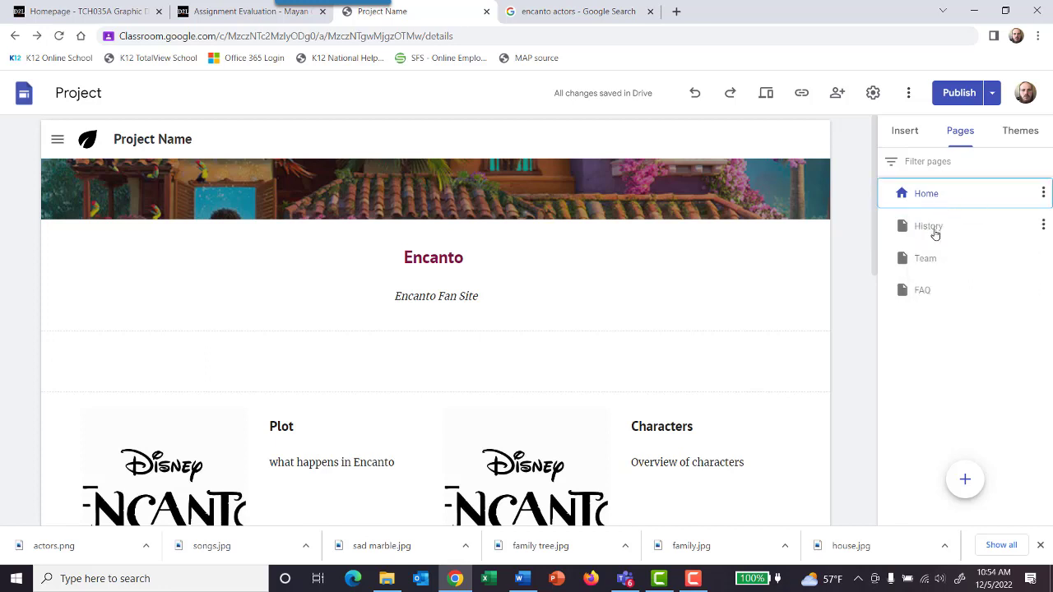
click(934, 234)
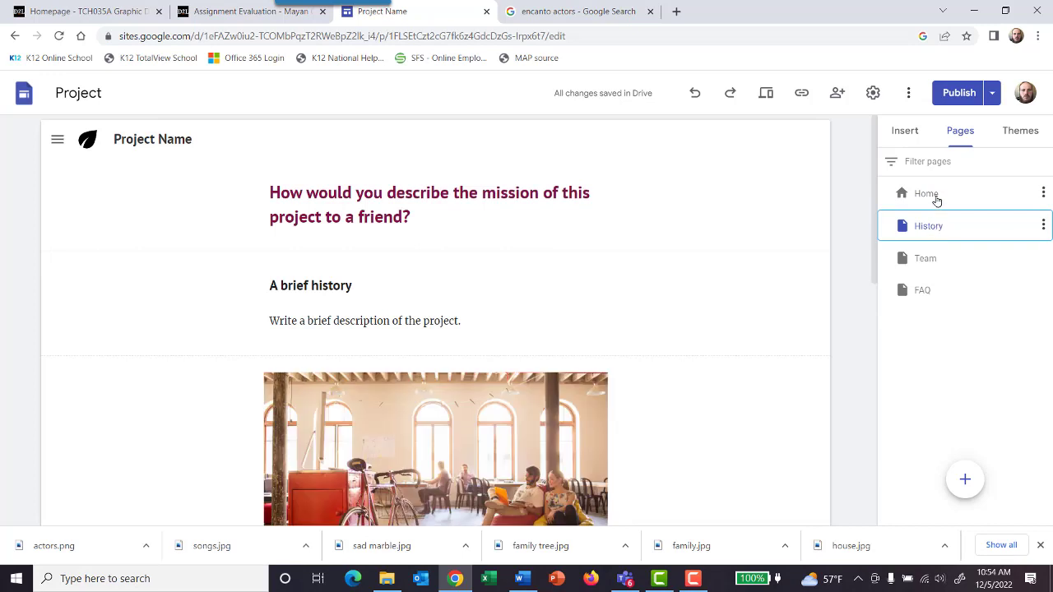
click(936, 198)
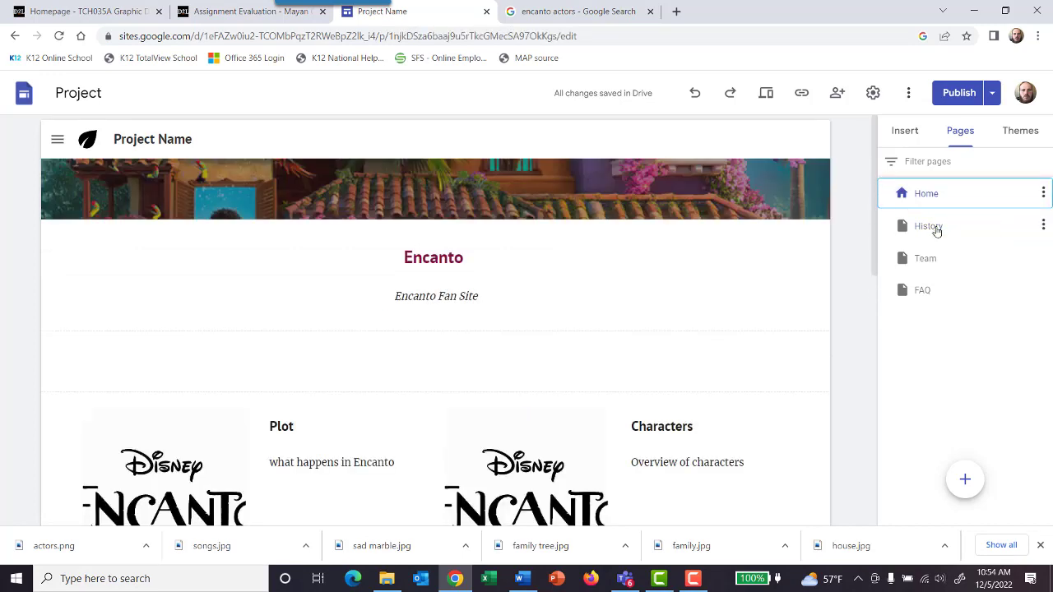
click(935, 230)
Step: Try to rename the History page as "Plot"
click(1043, 226)
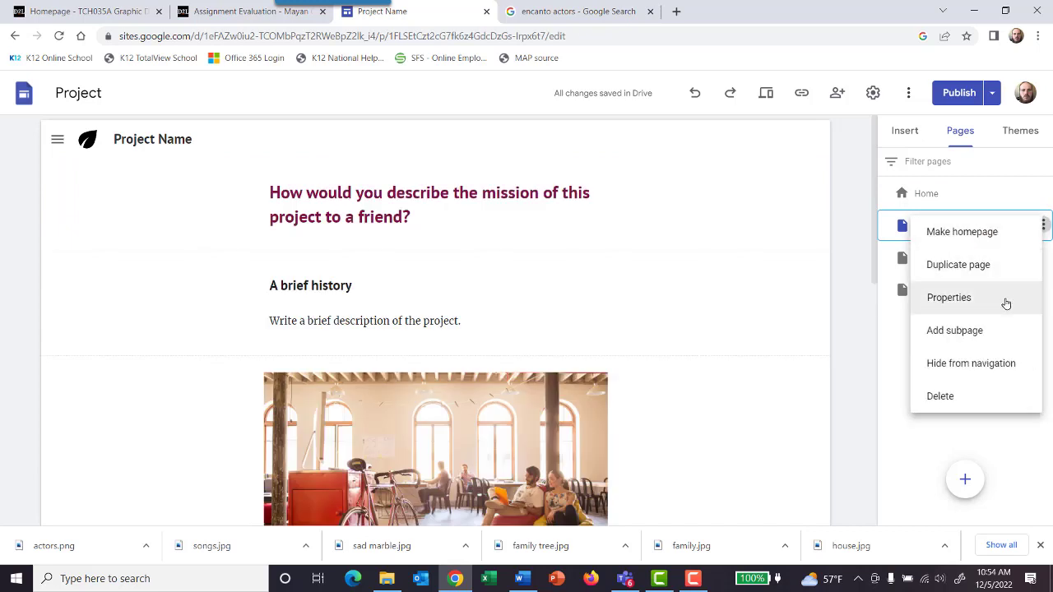
click(950, 298)
drag(826, 269, 633, 275)
text(Plot)
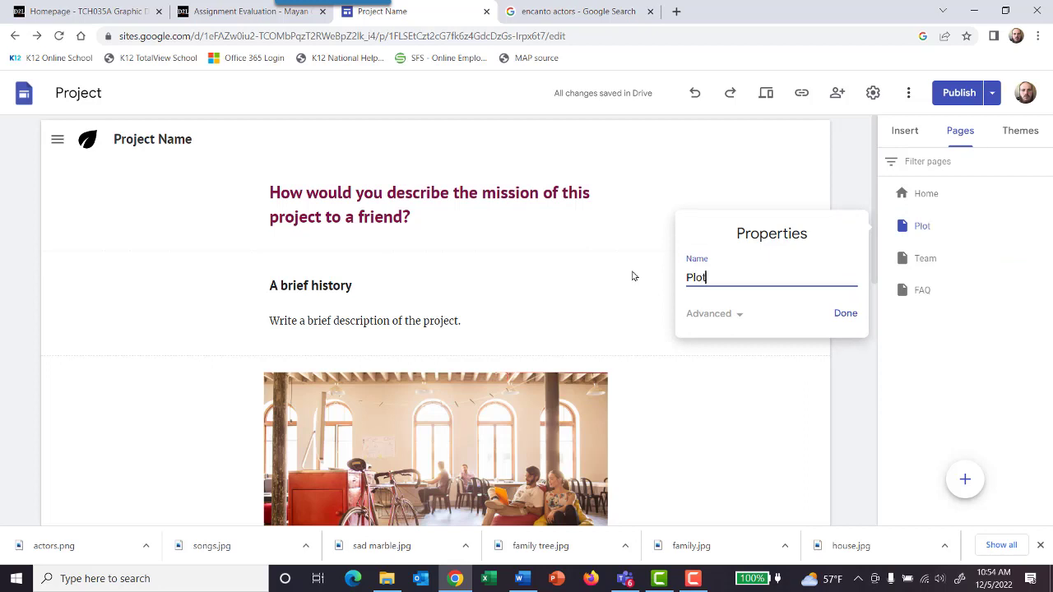
click(657, 181)
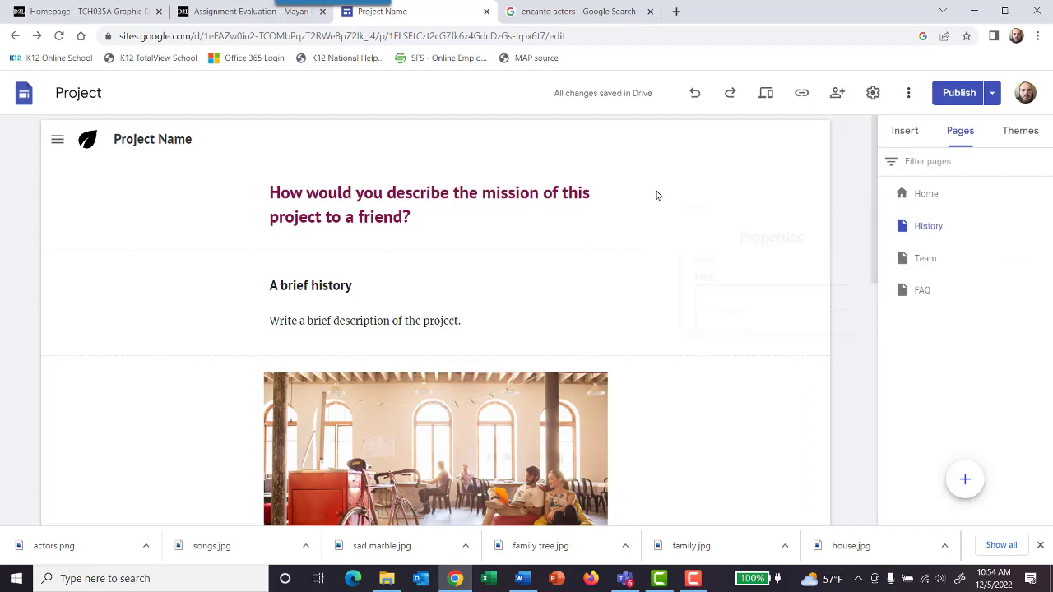
Step: Delete the mission question heading from the History page and replace the "A brief history" heading with "Plot"
click(421, 218)
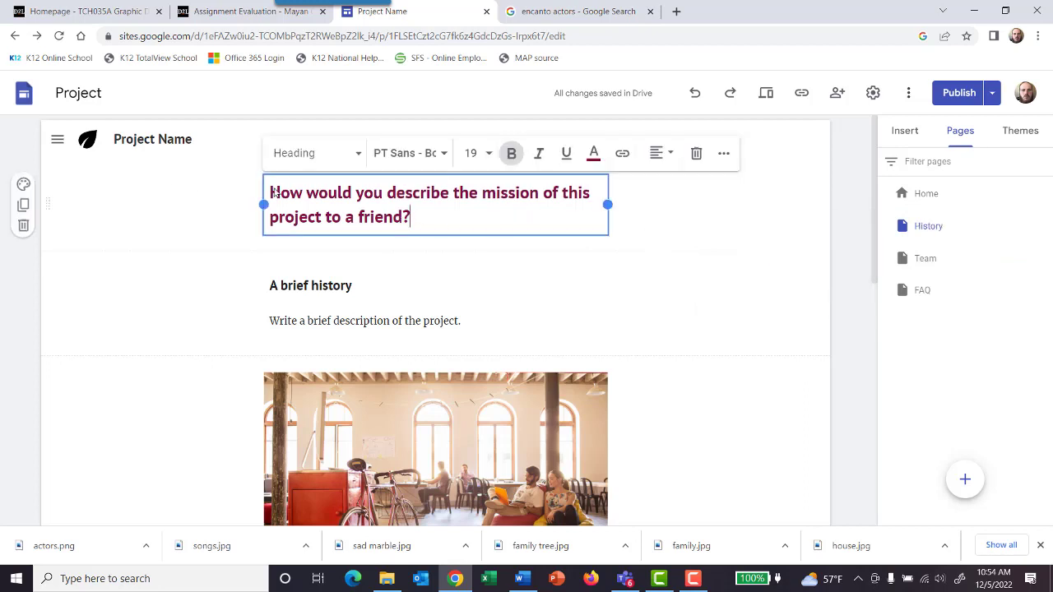
click(697, 155)
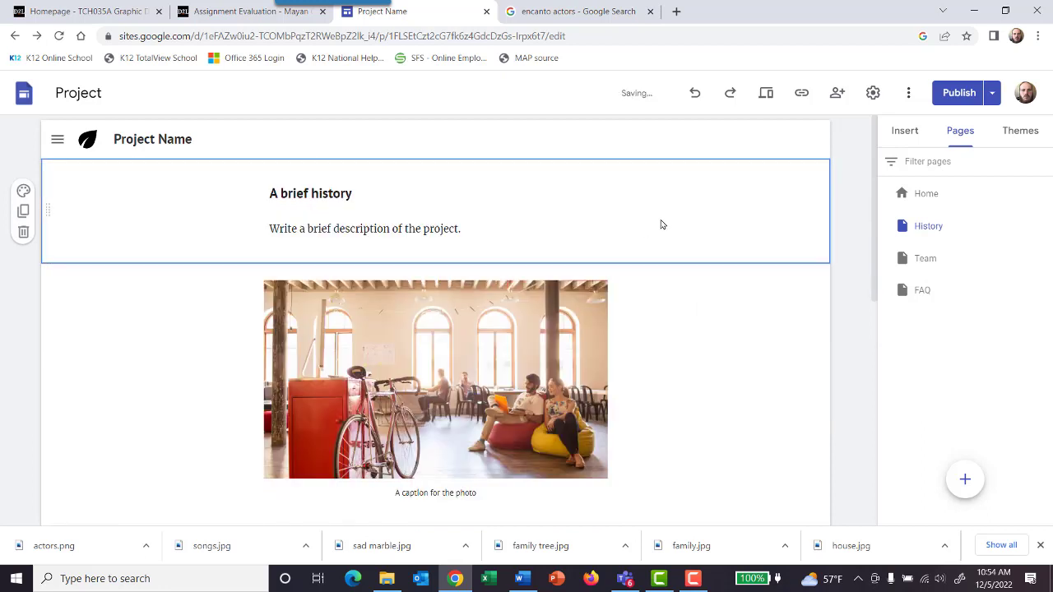
click(492, 223)
drag(491, 223, 263, 229)
drag(355, 192, 269, 192)
text(Plot)
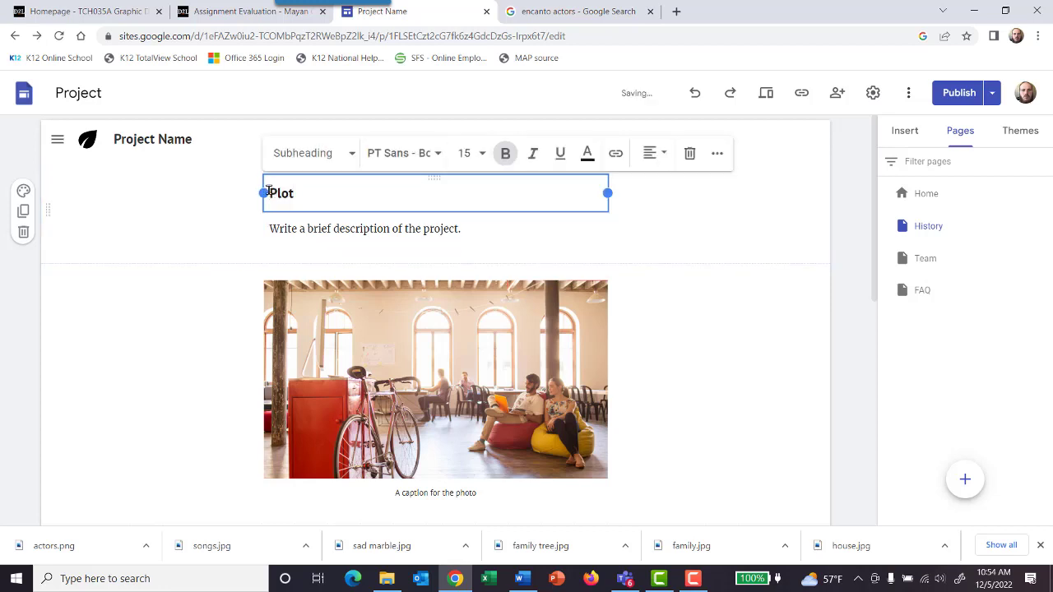
Step: Replace the description below the "Plot" heading with "Marible lives in a family who all have special powers. Marible was never given a power."
click(318, 229)
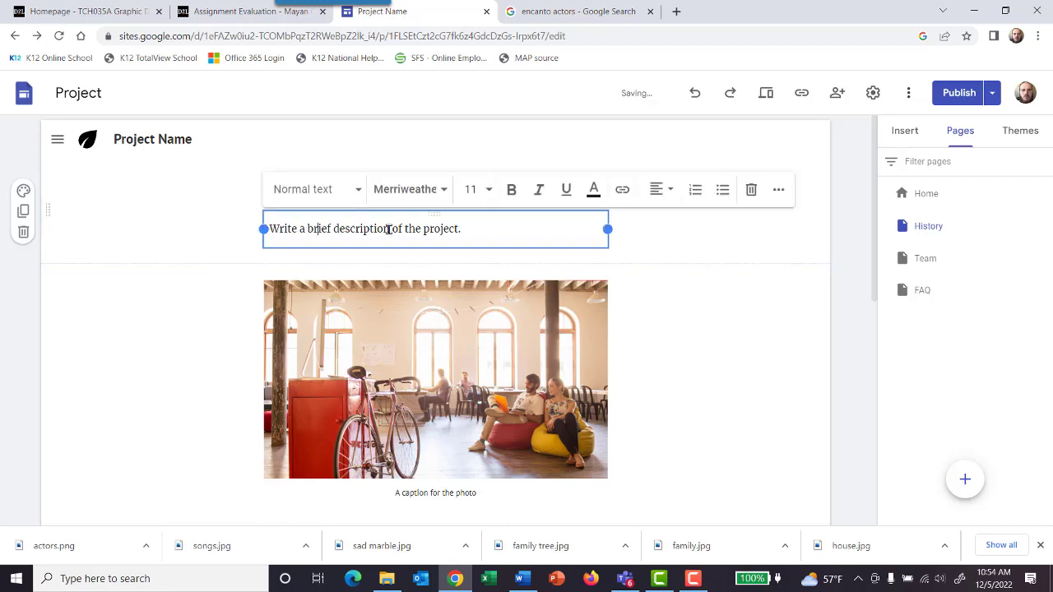
drag(460, 229, 264, 237)
text(M)
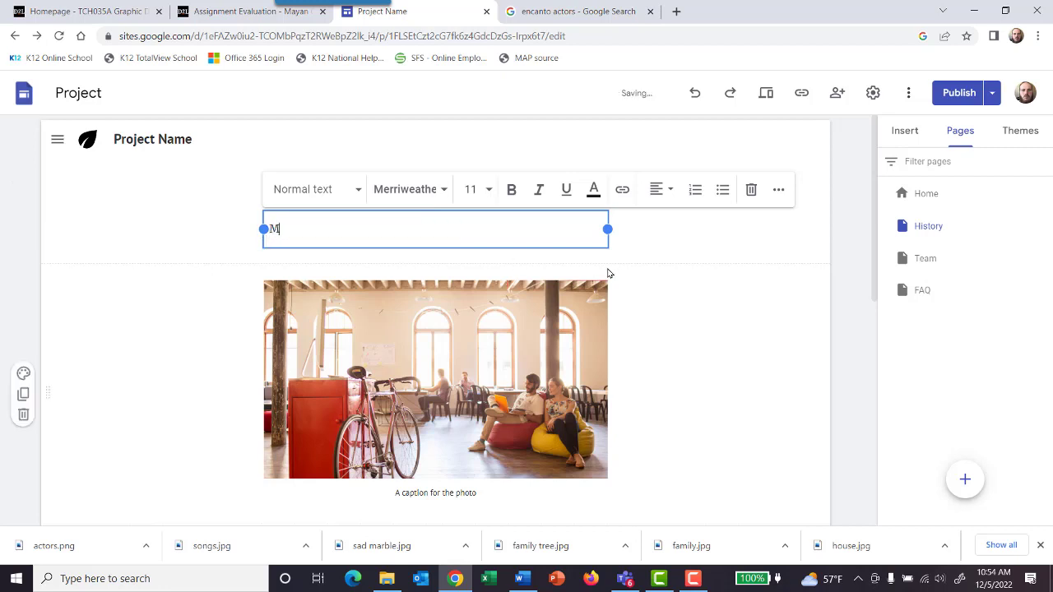
text(arible lives in a fam)
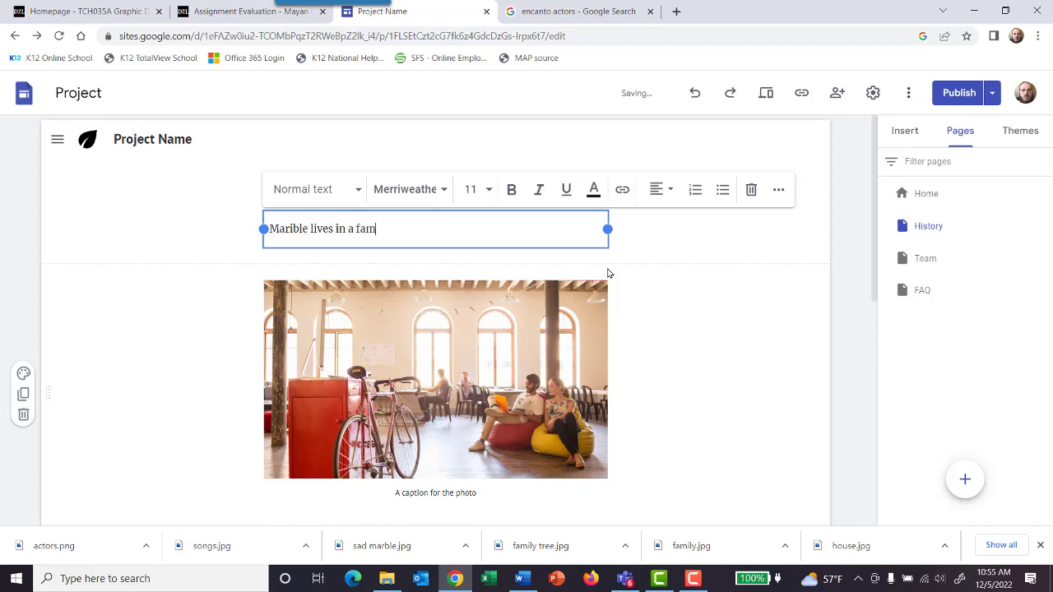
text(ily who all have specail powe)
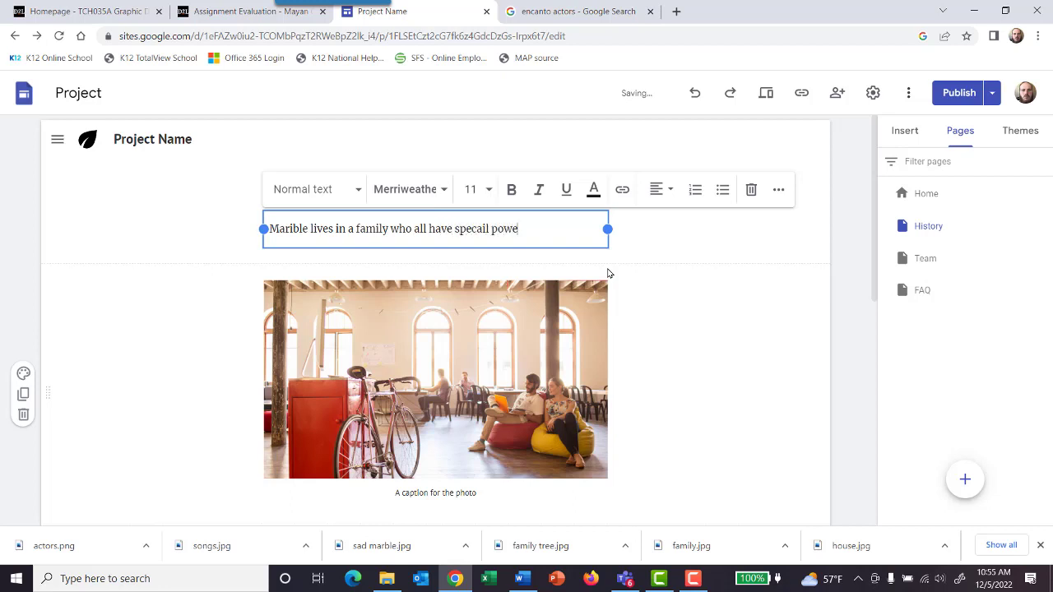
text(rs. Marible was never)
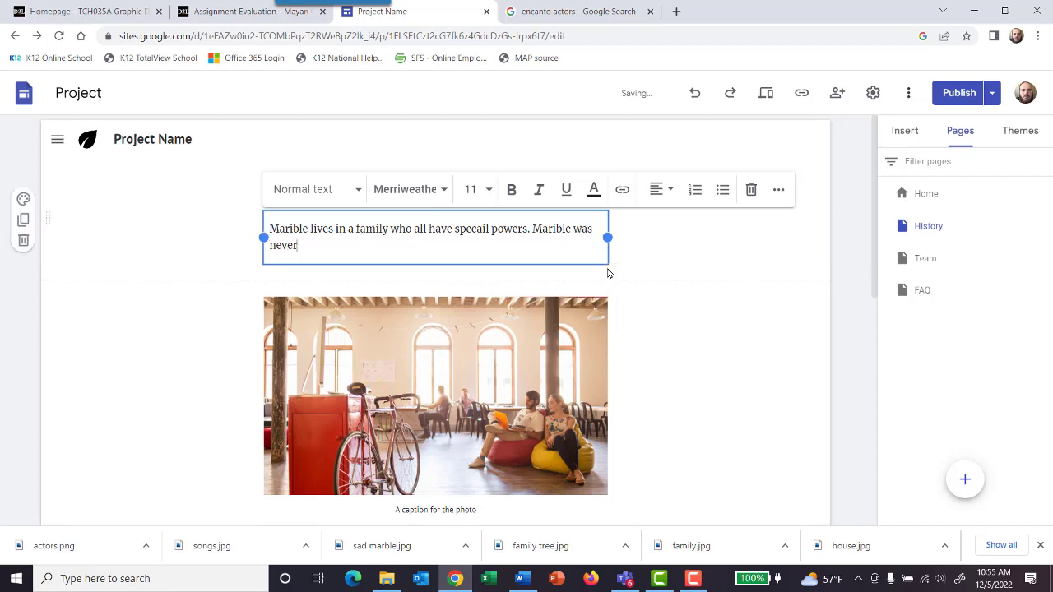
text( given a power.)
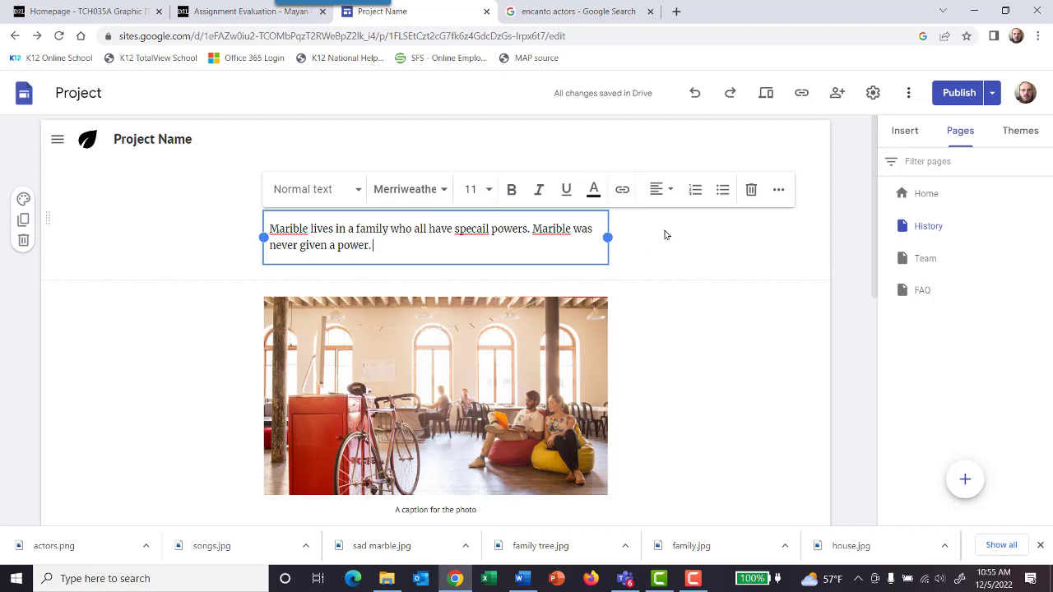
right_click(471, 230)
click(477, 242)
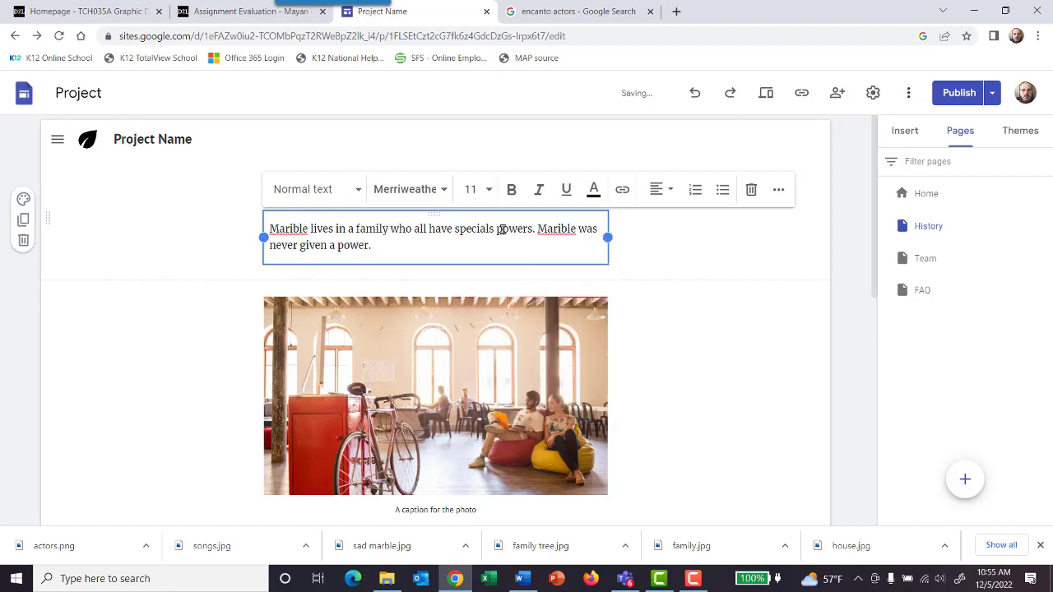
key(BackSpace)
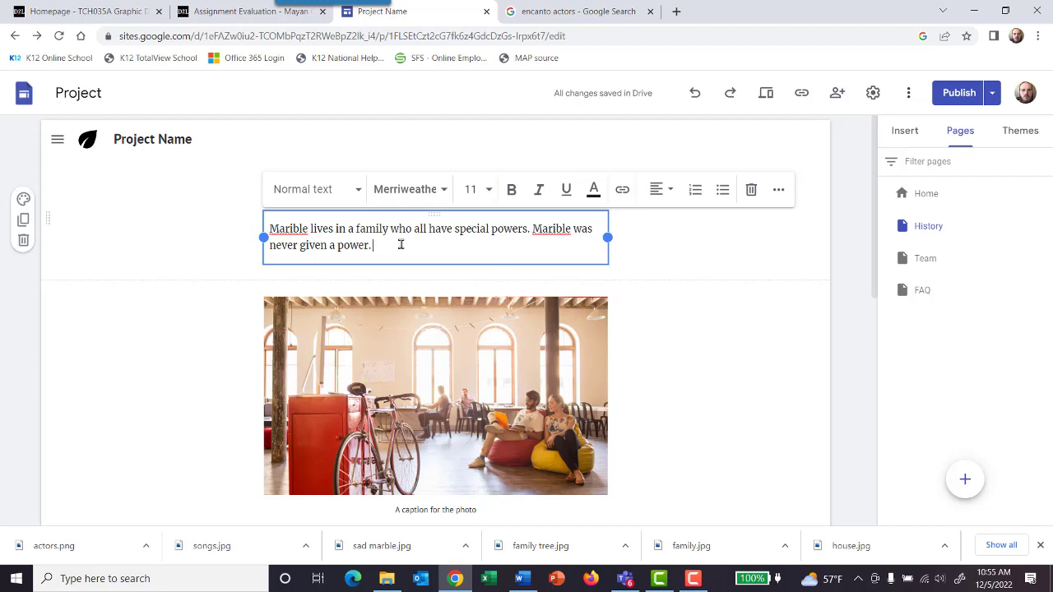
Step: Add to the plot description: "She is considered an outcast by her family. Then one day, the magical house, they live in starts breaking up."
text(She is con)
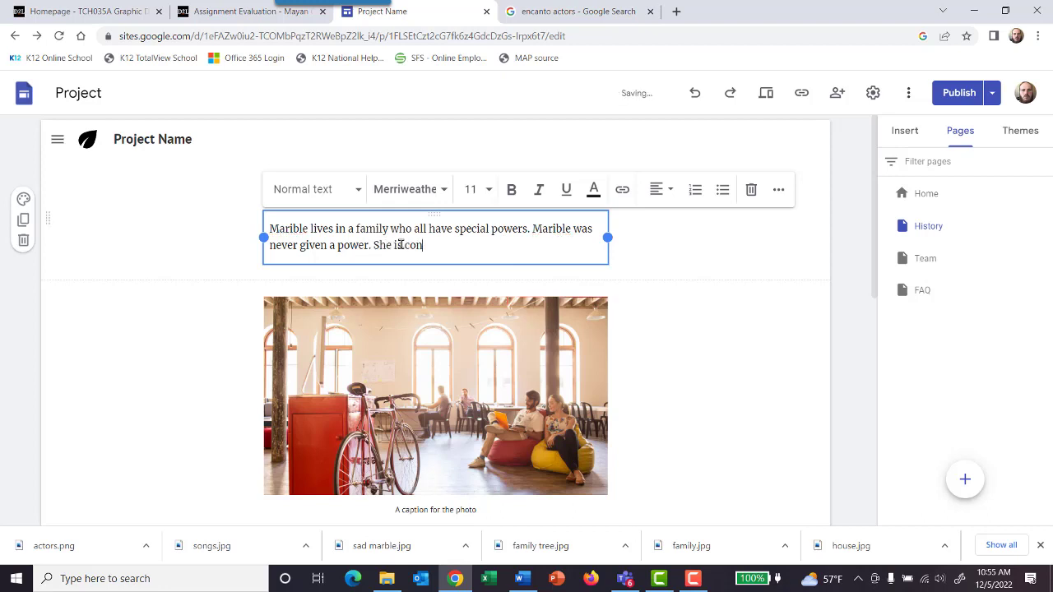
text(sidered an outcast by her)
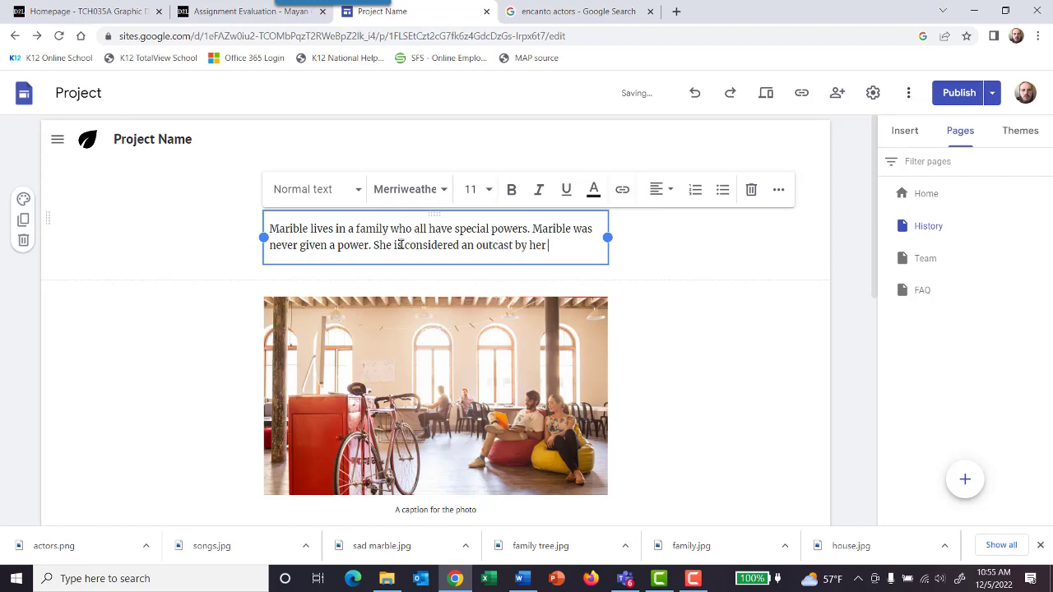
text( famil)
text(y. Then one day,)
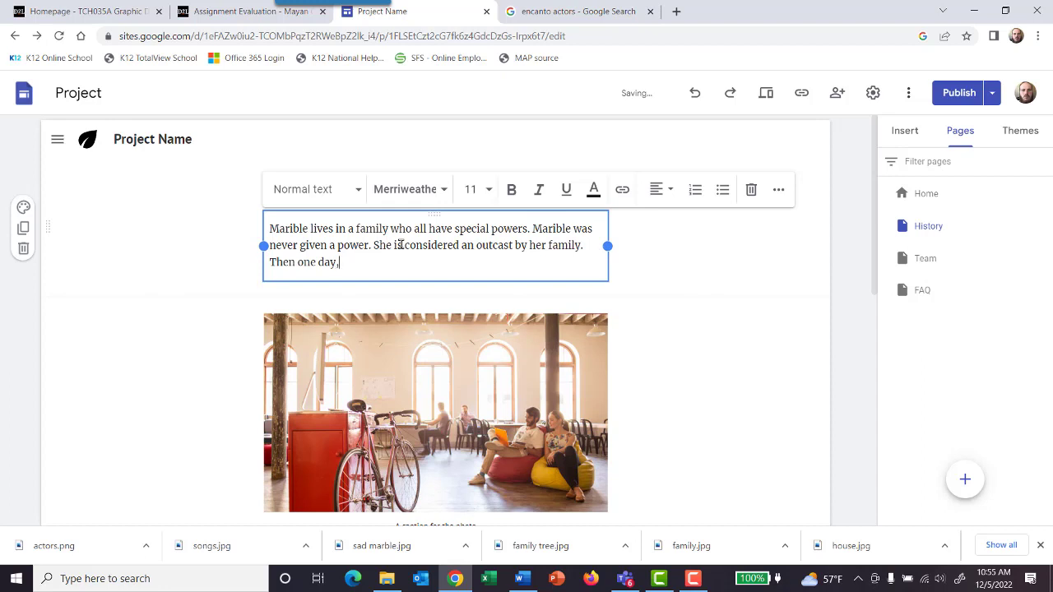
text( the magical house t)
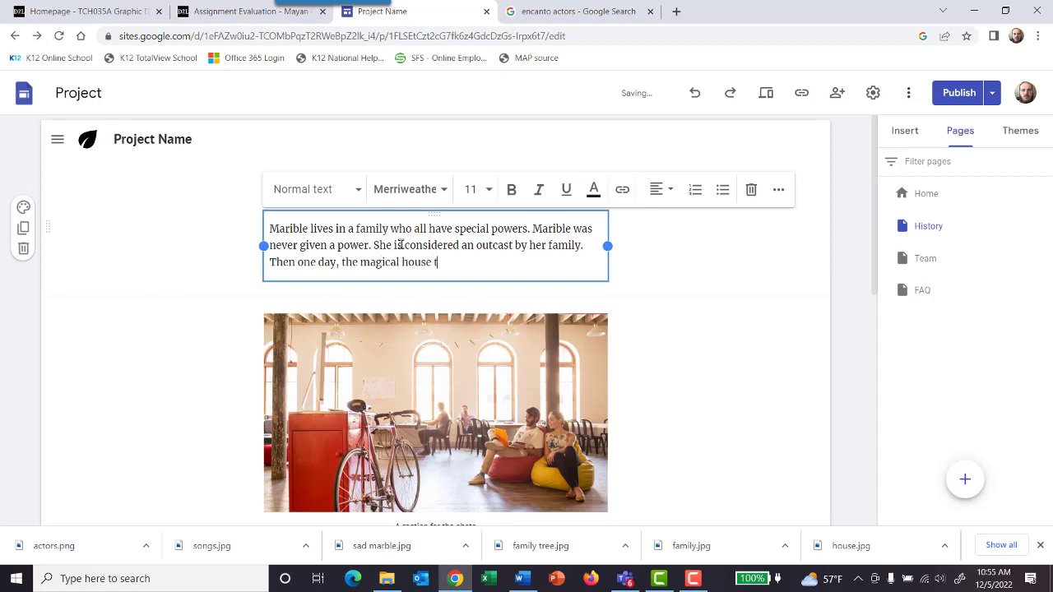
key(BackSpace)
key(BackSpace)
text(, they live in starts break)
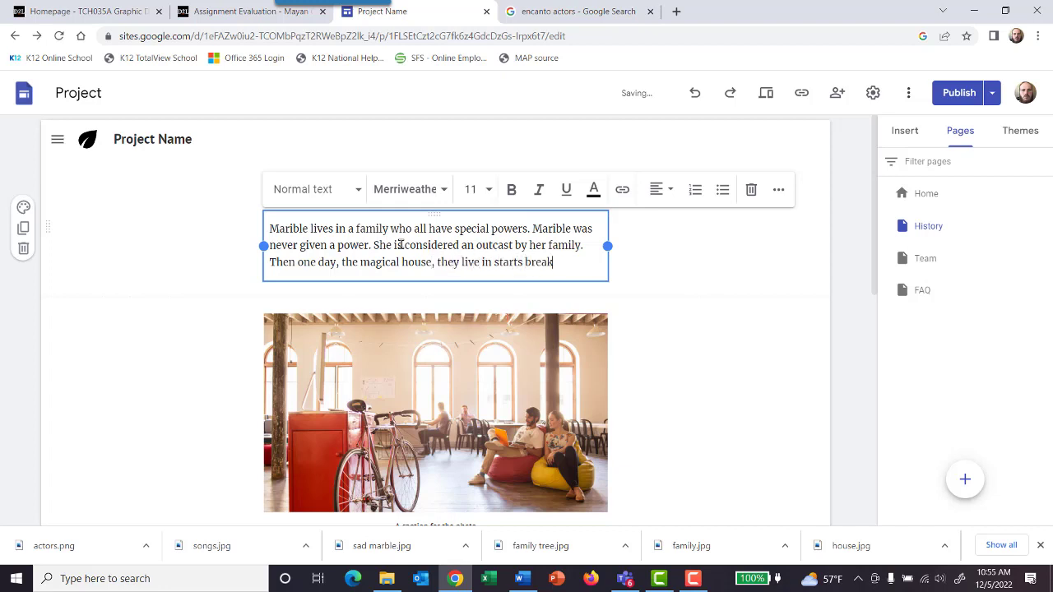
text(ing up.)
Step: Continue the plot description with a sentence beginning "Marible Think"
key(Return)
text(Marible)
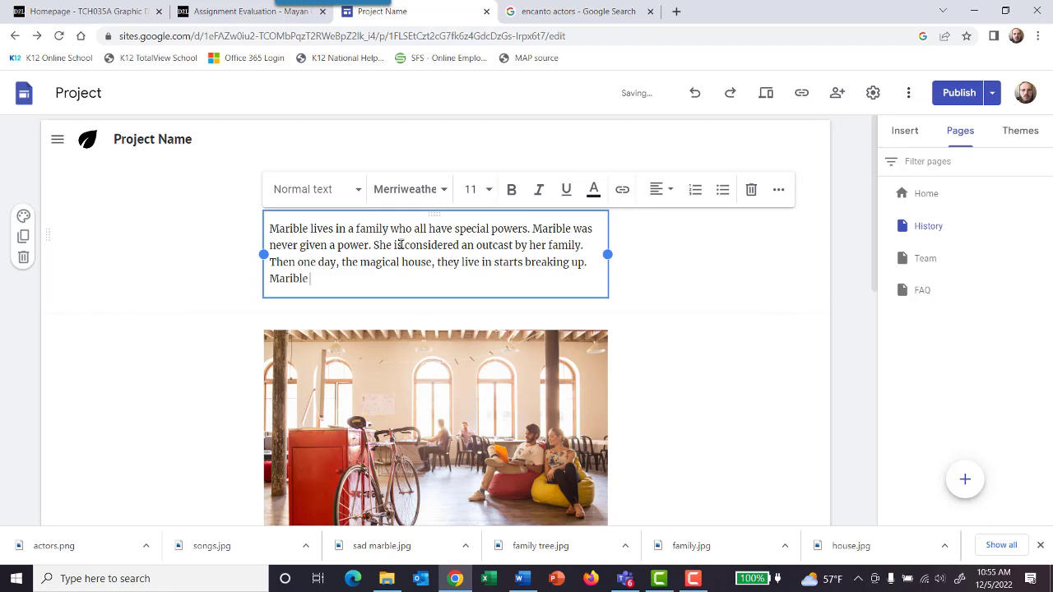
text(Think)
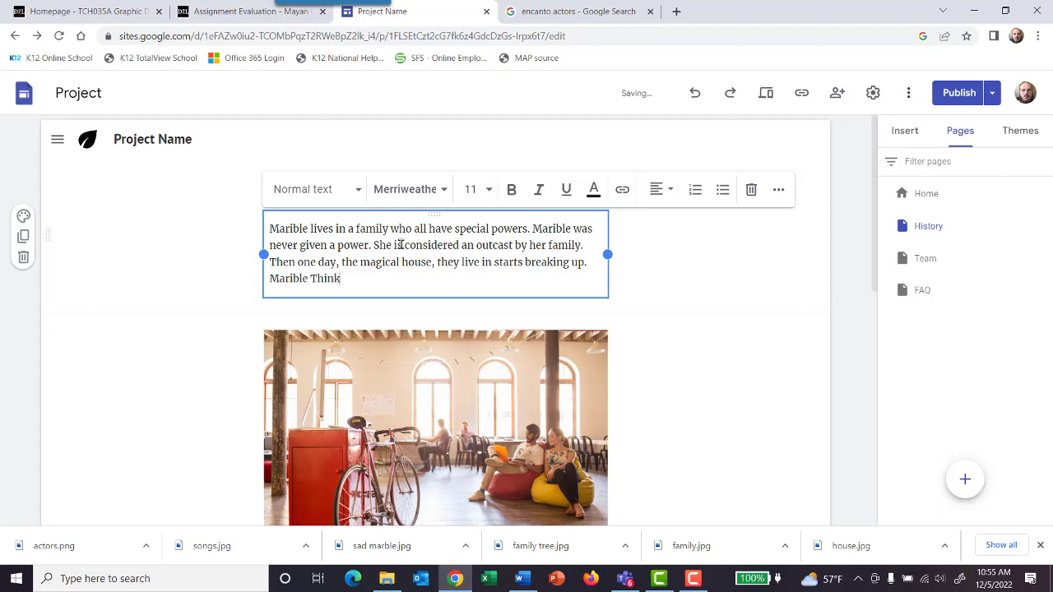
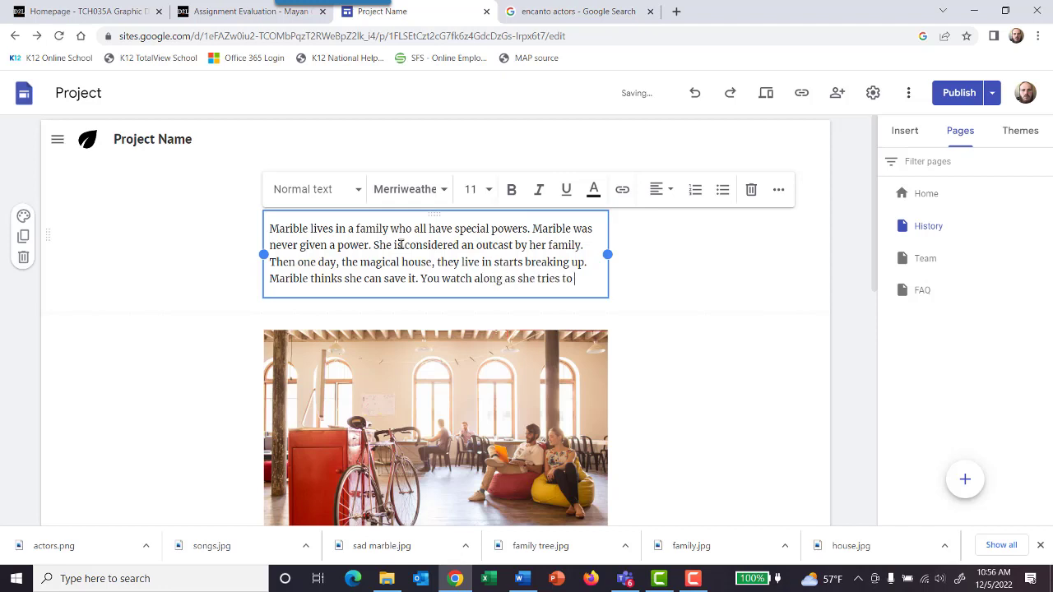
Step: End the plot description with "You watch along as she tries to save the magic in her family."
text(e the magic in her family.)
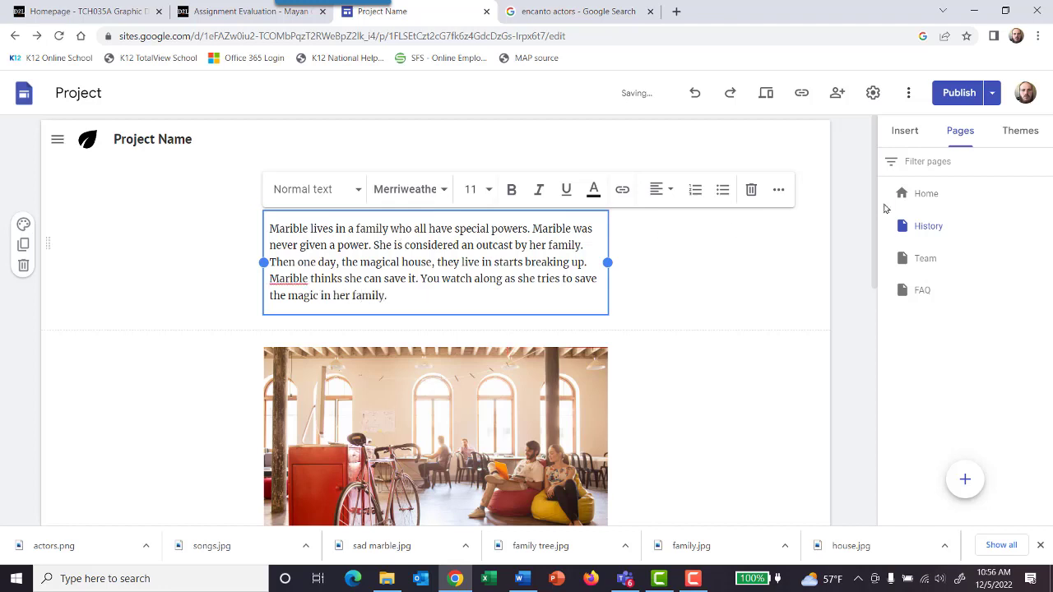
Step: Replace the photo below the plot description with the uploaded "sad marble" image, checking the site plan in Teams for the required picture
scroll(677, 390, down, 2)
click(525, 319)
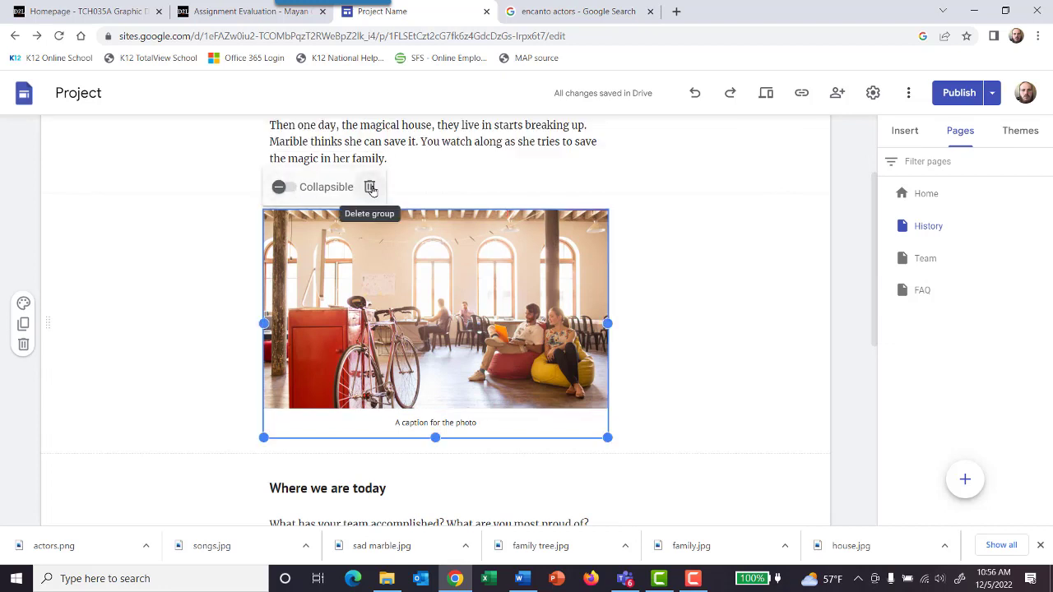
click(557, 277)
right_click(557, 277)
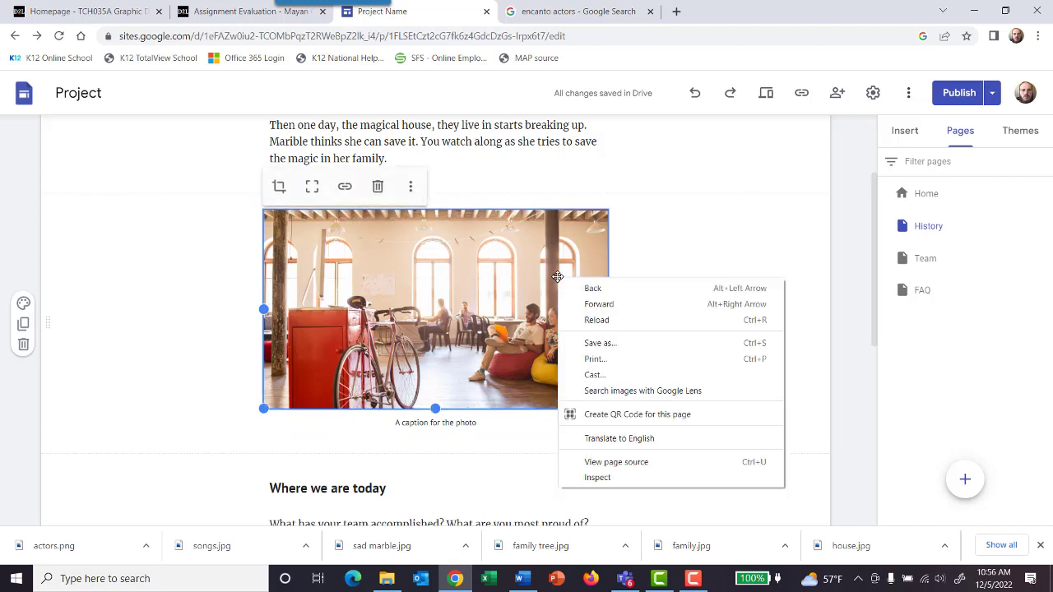
click(411, 186)
click(411, 186)
mouse_move(450, 241)
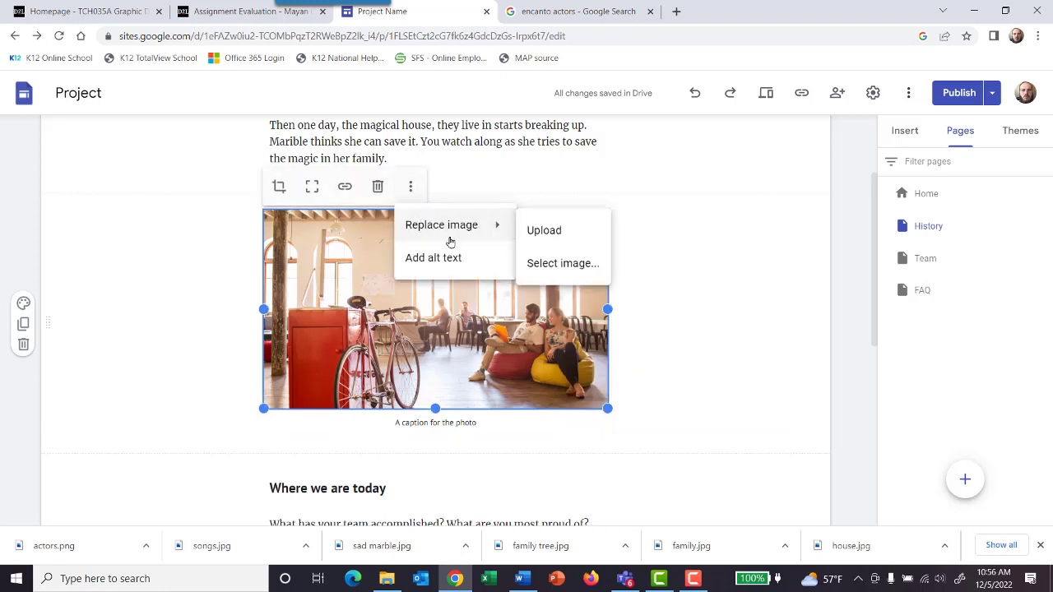
click(544, 232)
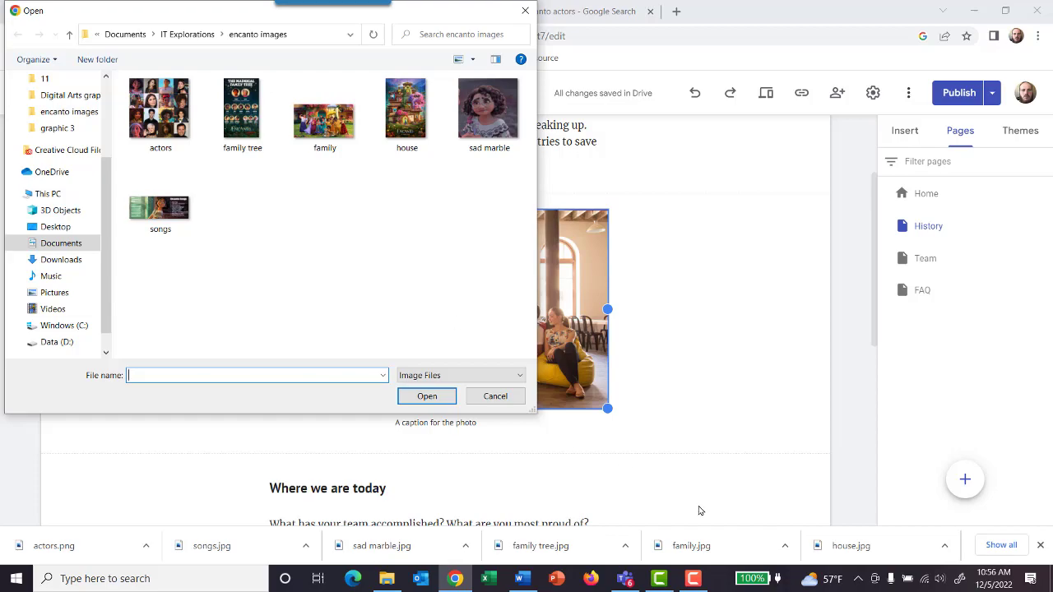
click(627, 581)
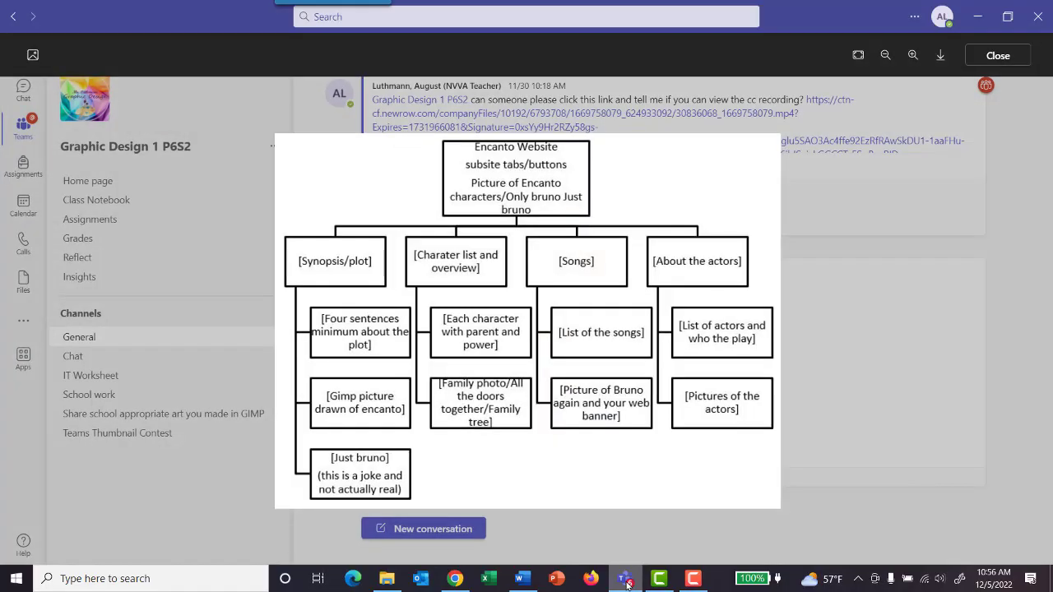
click(627, 583)
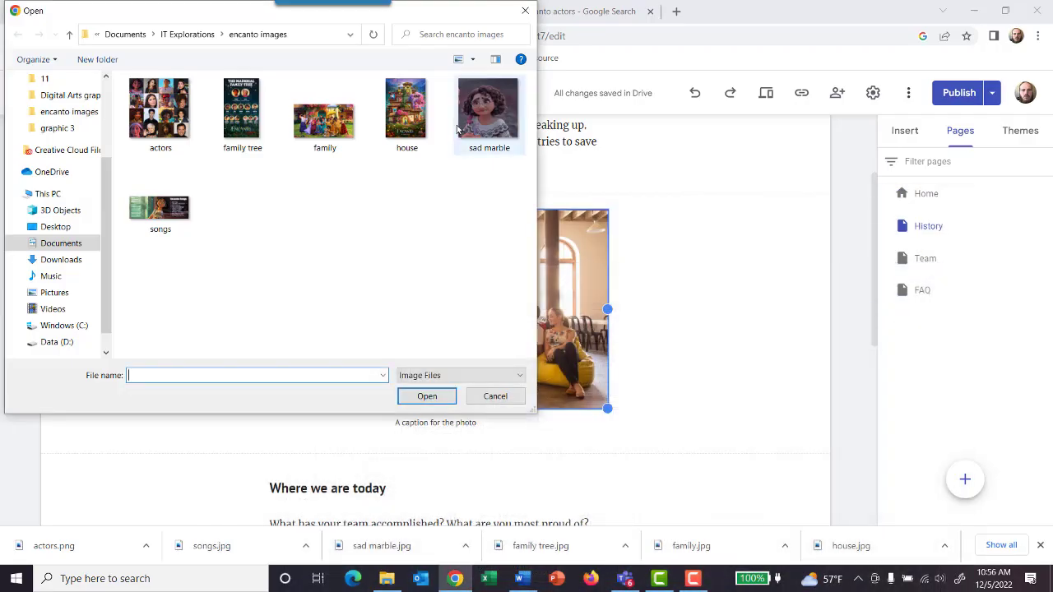
click(474, 119)
click(433, 402)
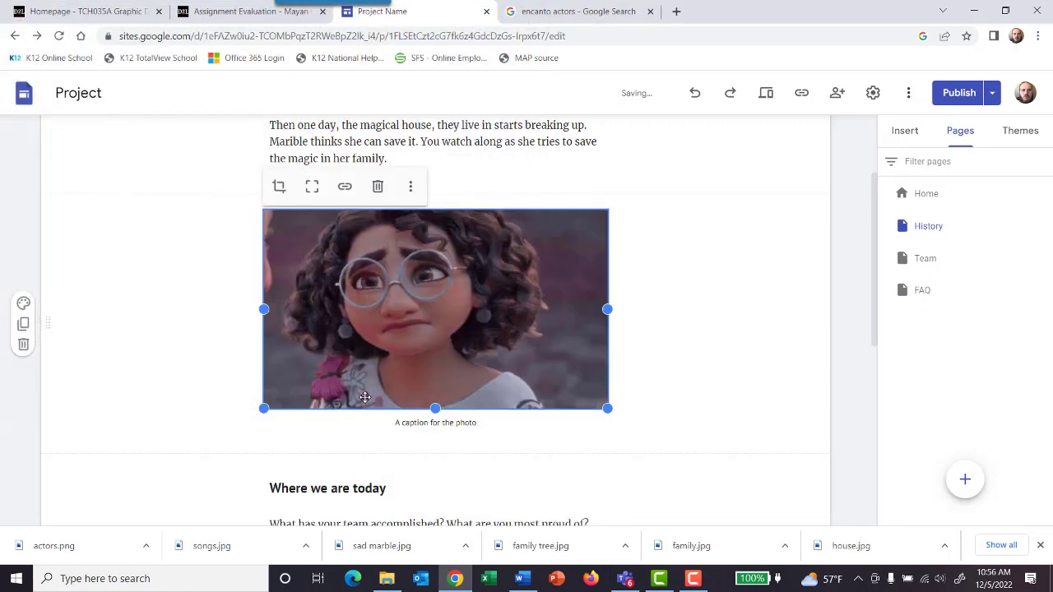
Step: Delete the "Where we are today" section and the section with the two accomplishment image placeholders
scroll(277, 427, down, 1)
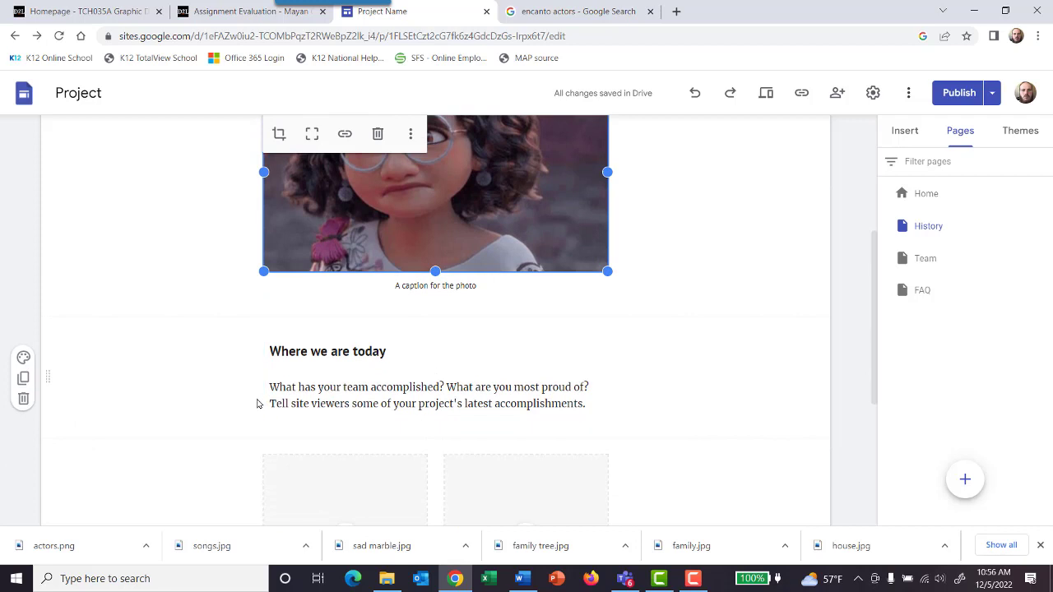
scroll(252, 379, down, 3)
scroll(252, 379, up, 3)
click(23, 398)
scroll(57, 374, down, 2)
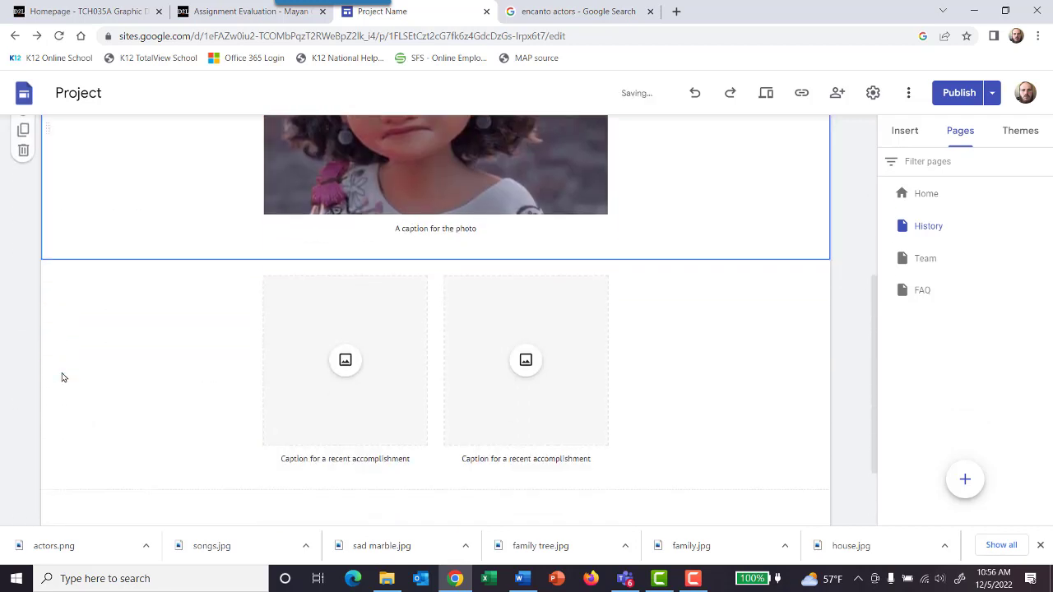
click(23, 305)
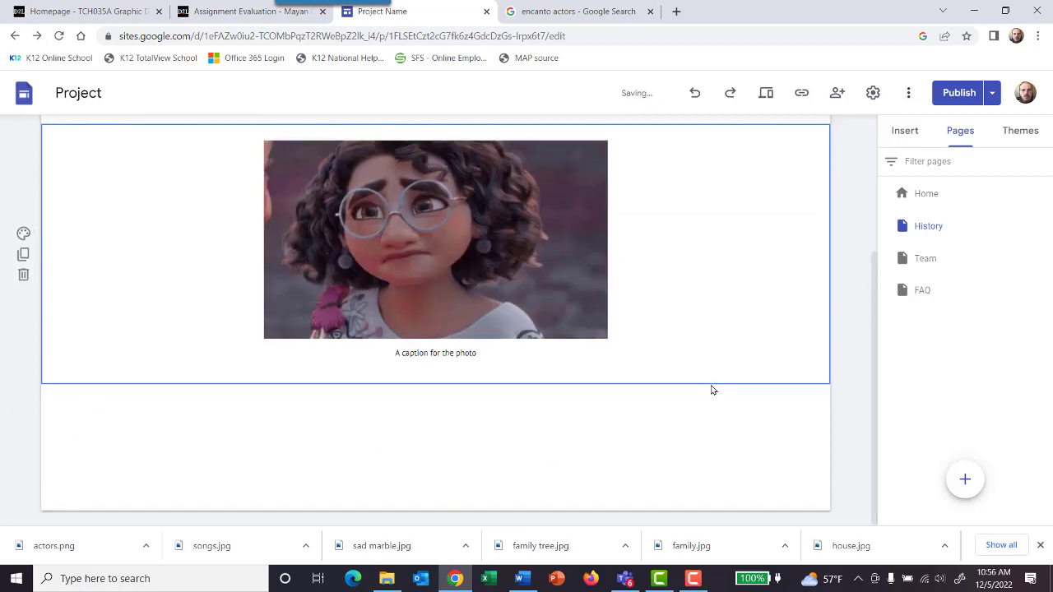
scroll(712, 388, up, 3)
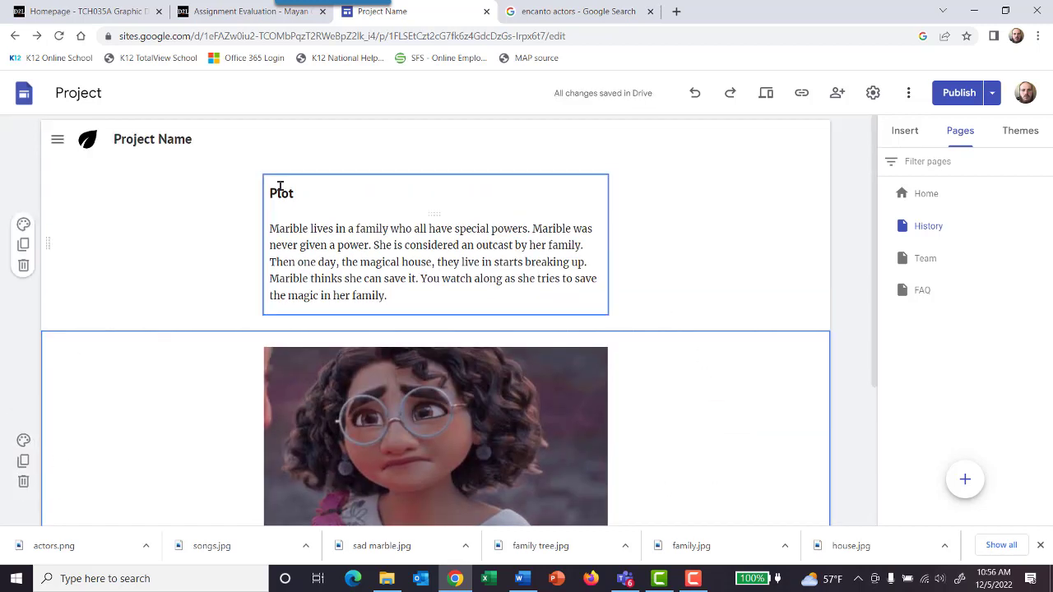
Step: Rename the History page as "Plot" and check its entry in the site's navigation menu
click(58, 141)
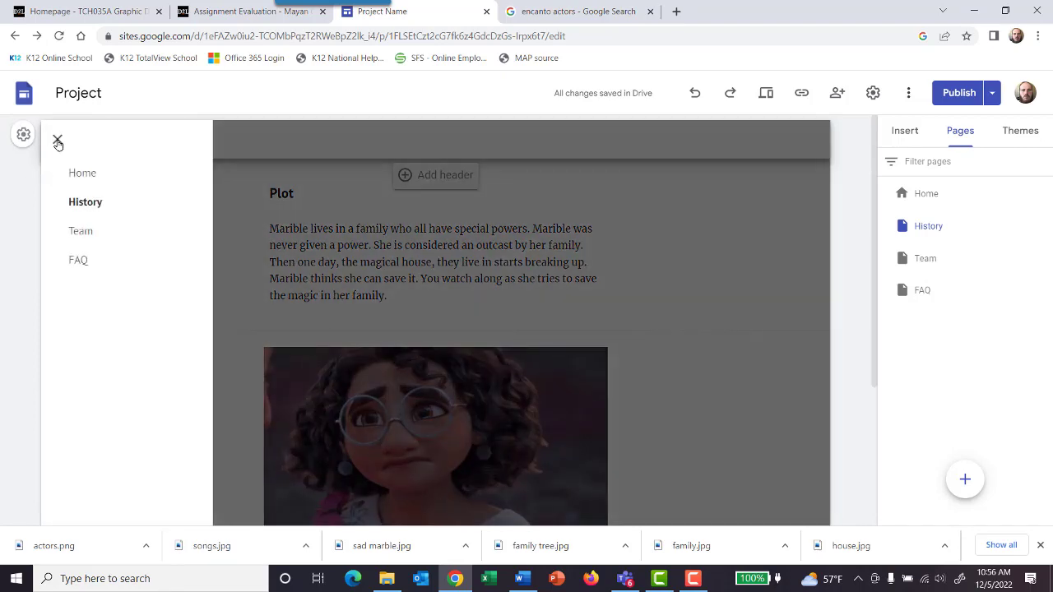
click(58, 141)
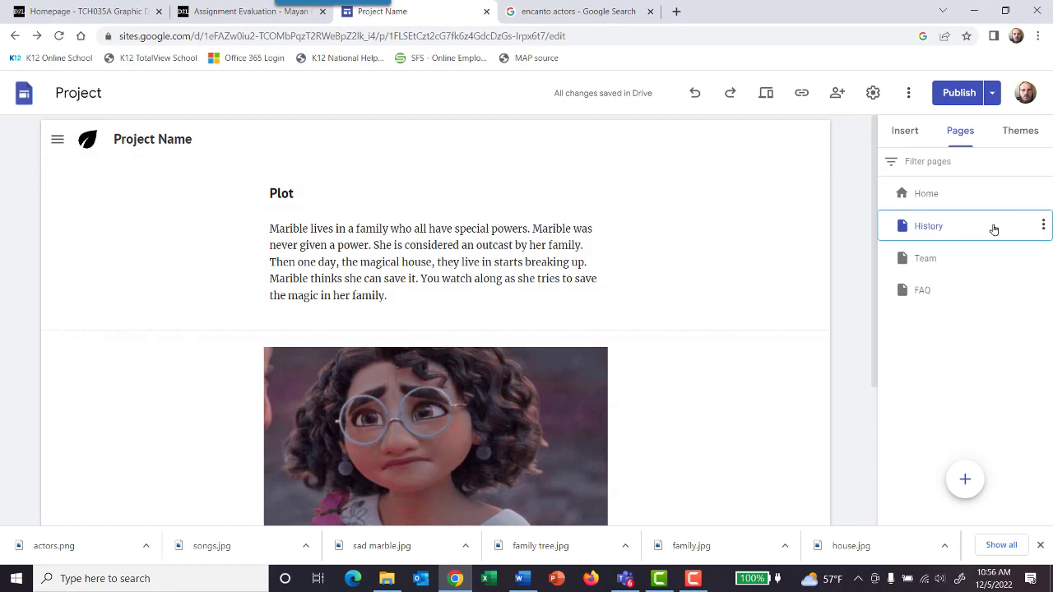
click(1044, 225)
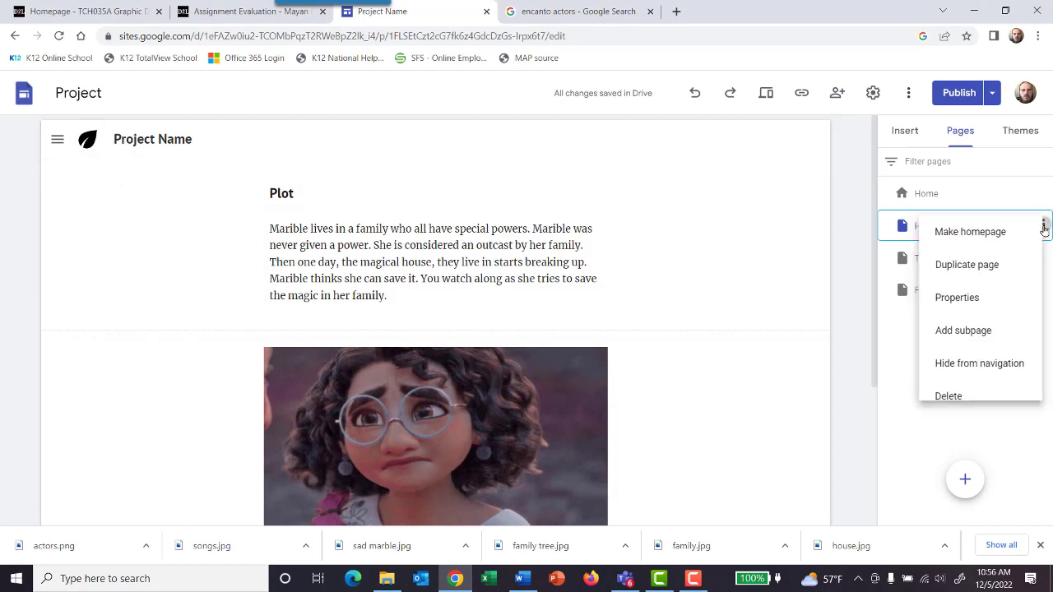
click(976, 306)
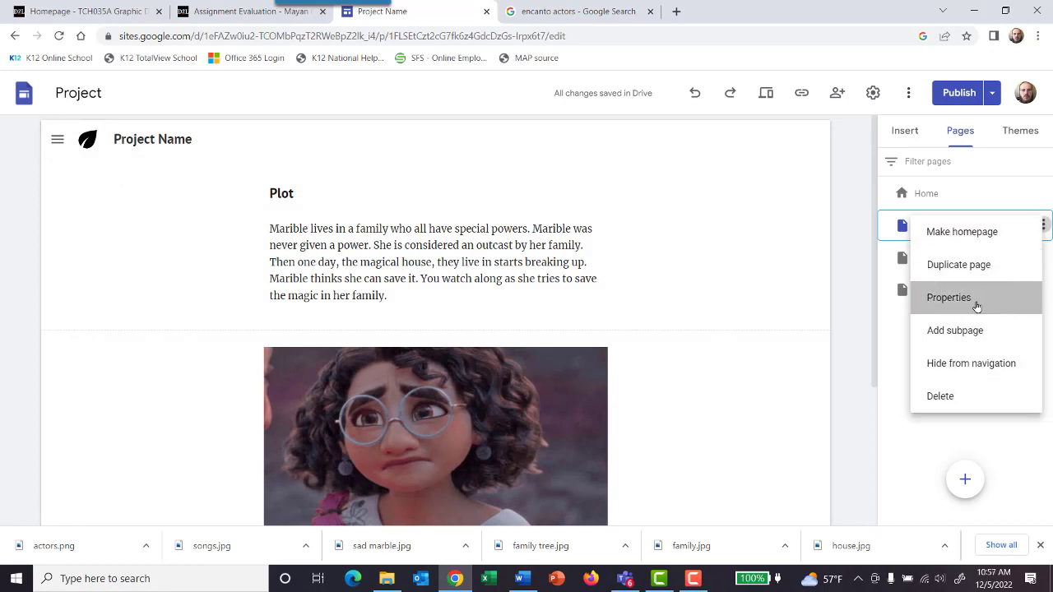
drag(766, 276, 660, 286)
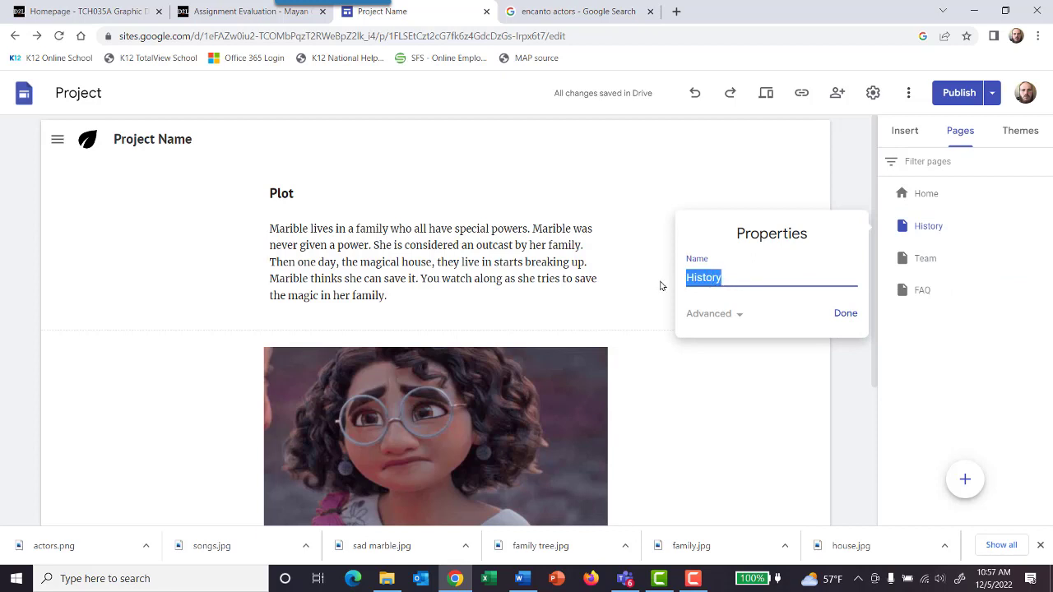
text(p)
key(BackSpace)
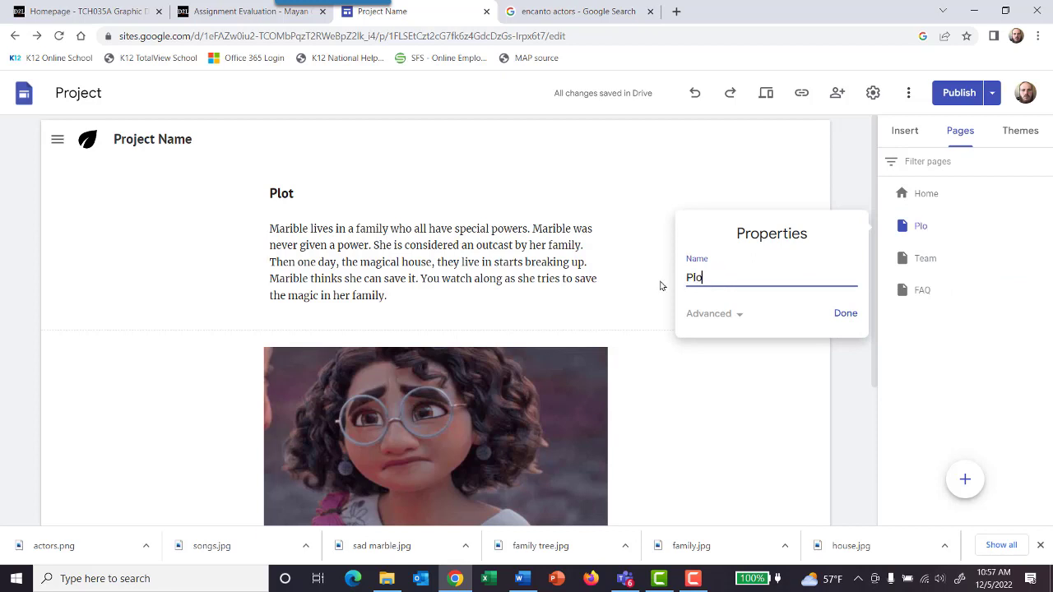
text(Plot)
click(845, 314)
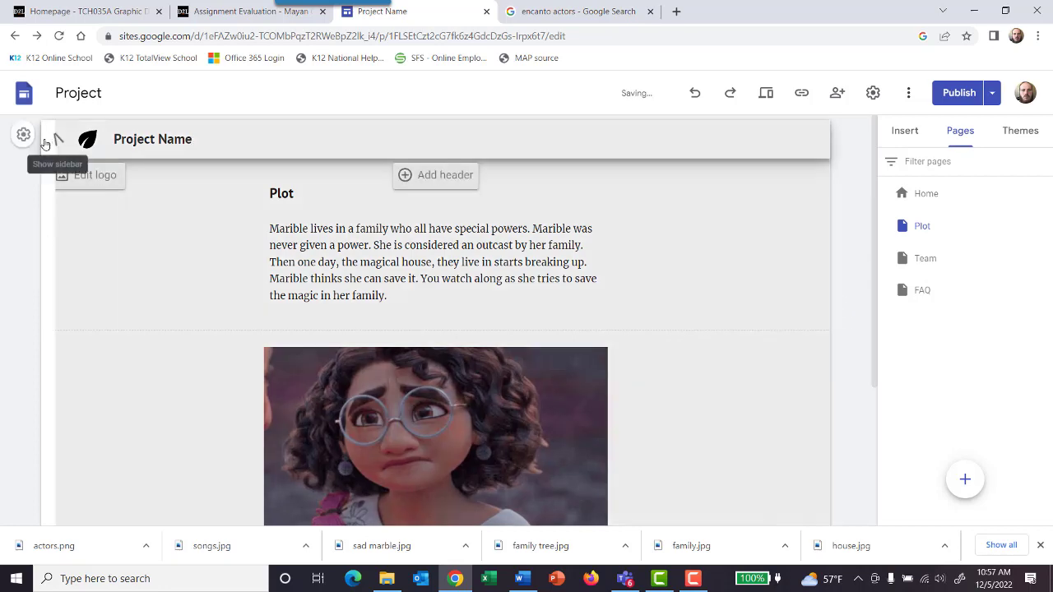
click(54, 139)
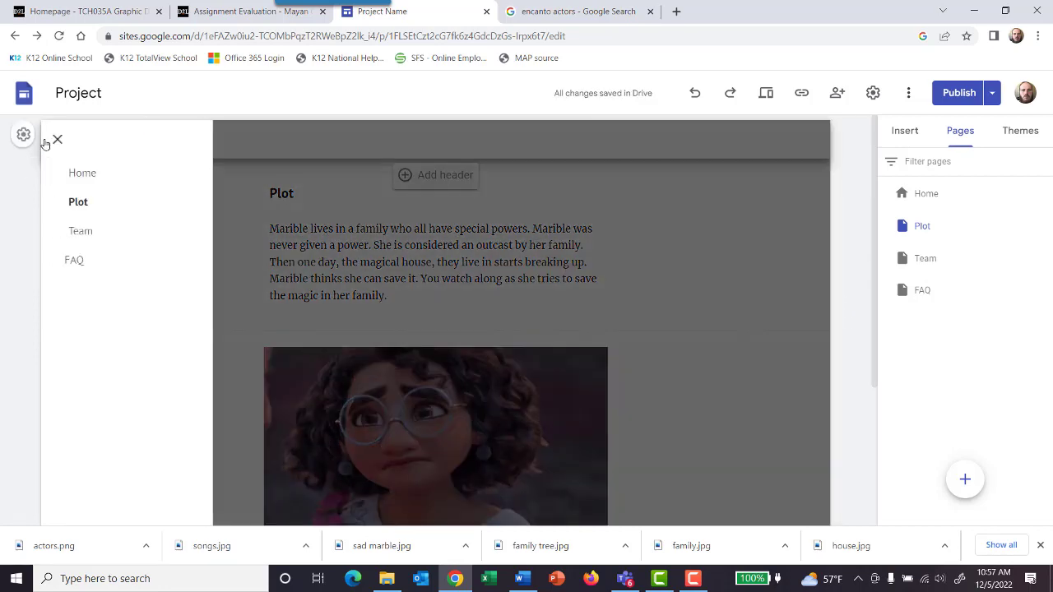
click(772, 276)
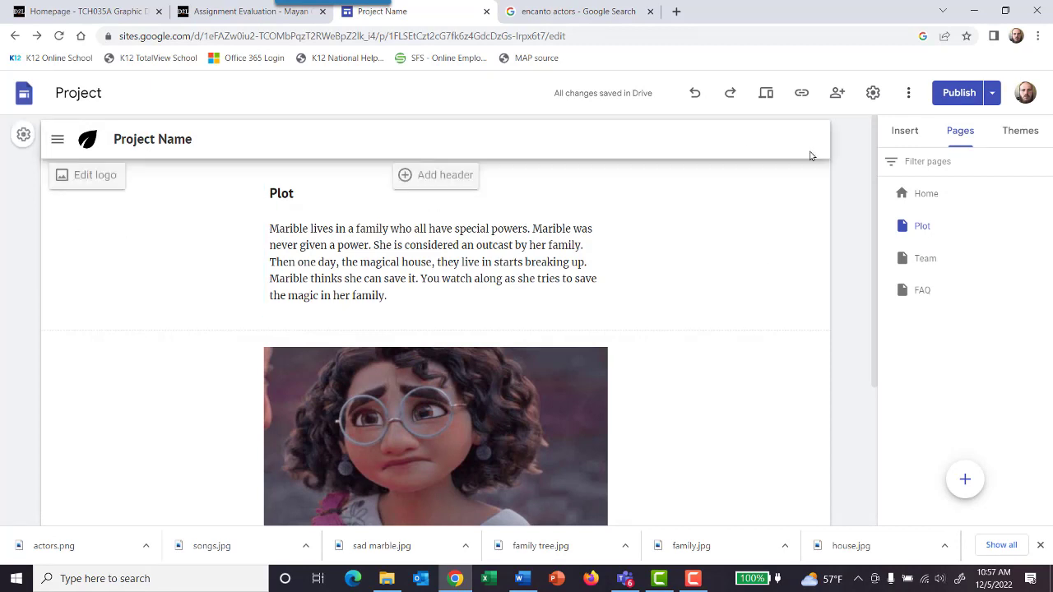
Step: Link the Encanto logo image beside the Plot heading on the Home page to the Plot page
click(932, 196)
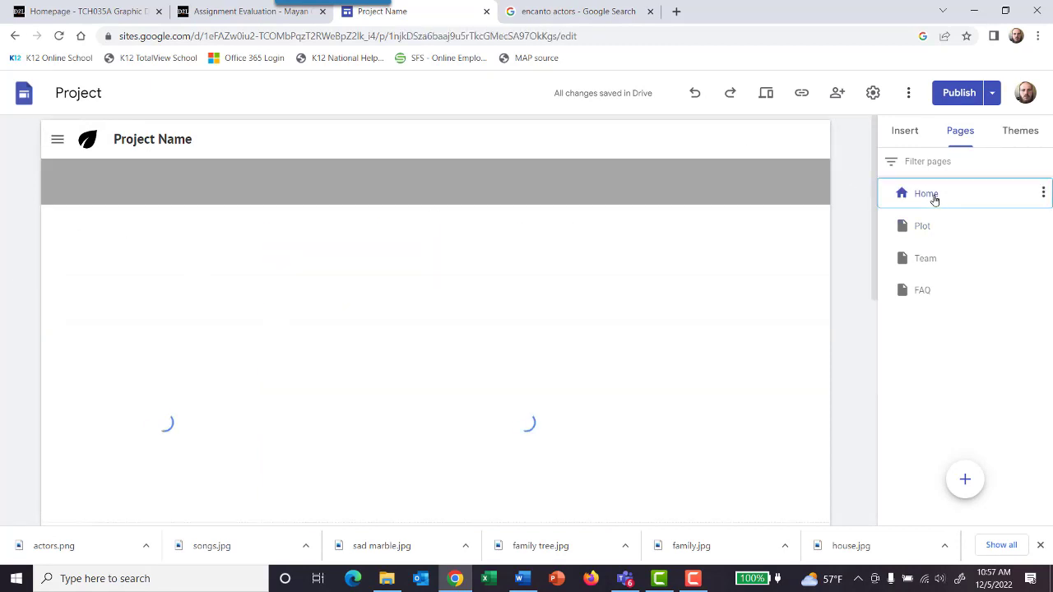
scroll(345, 329, down, 3)
scroll(308, 311, up, 2)
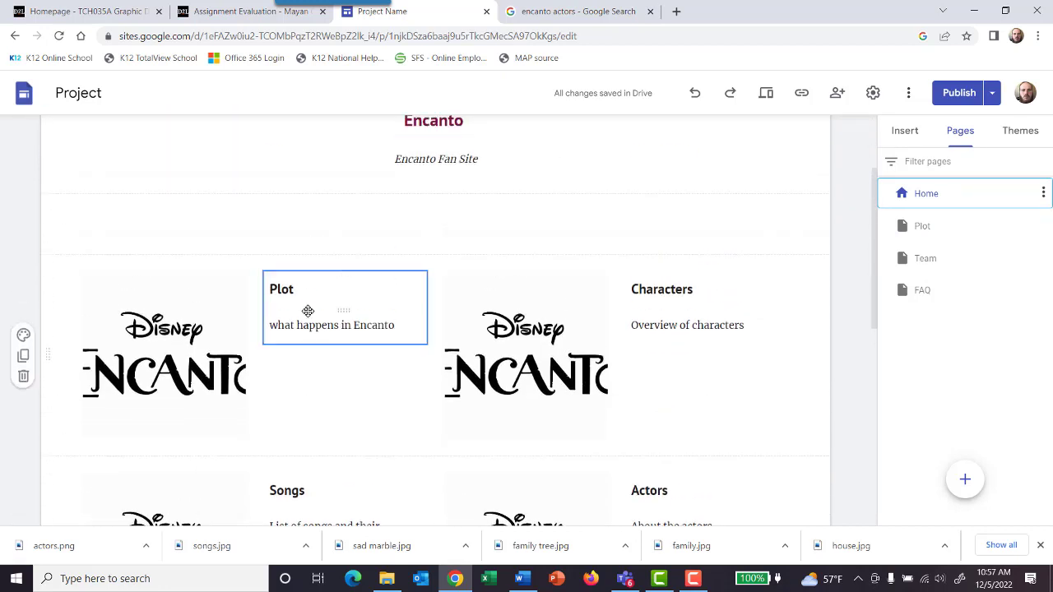
click(207, 323)
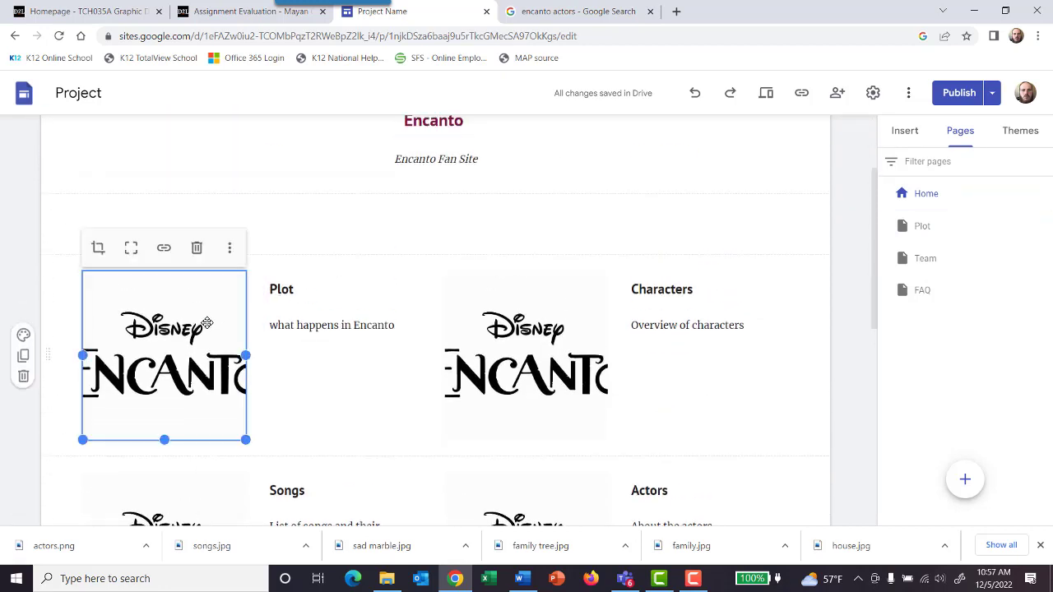
click(164, 248)
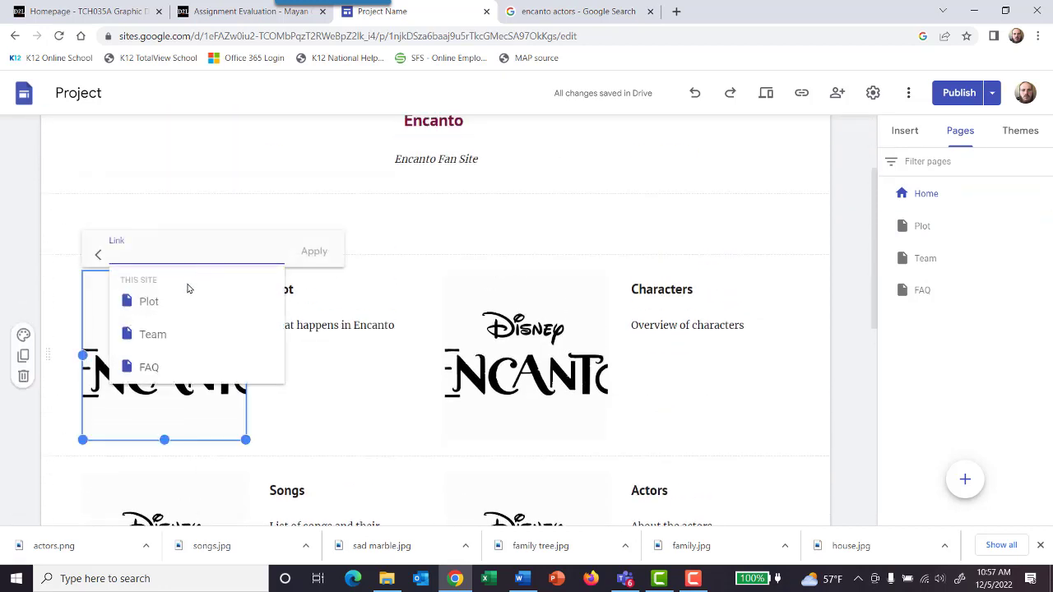
click(147, 301)
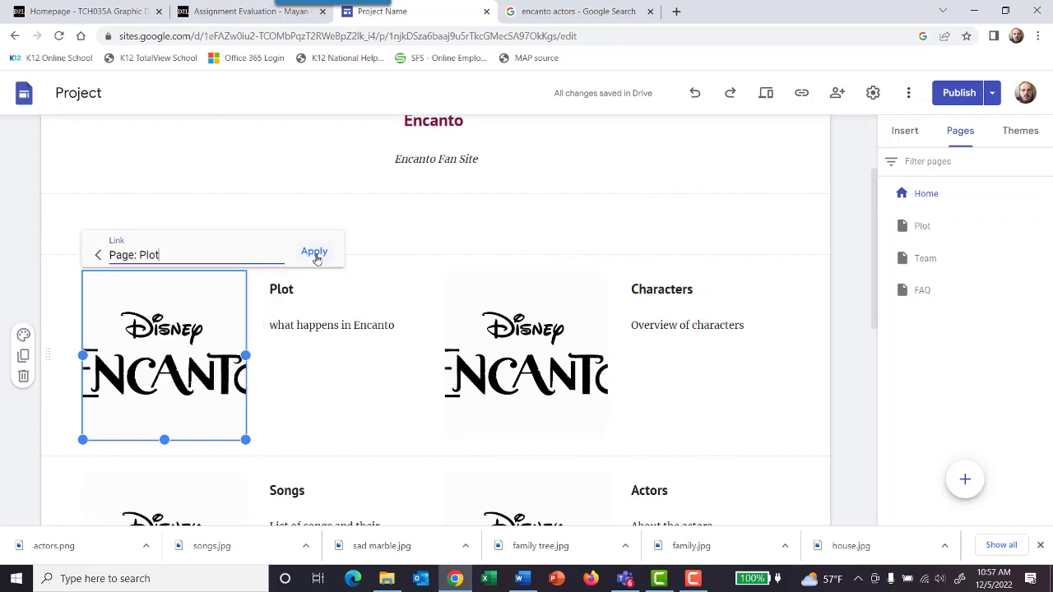
click(315, 254)
Step: Insert a link to the Plot page in the Plot heading on the Home page
click(292, 306)
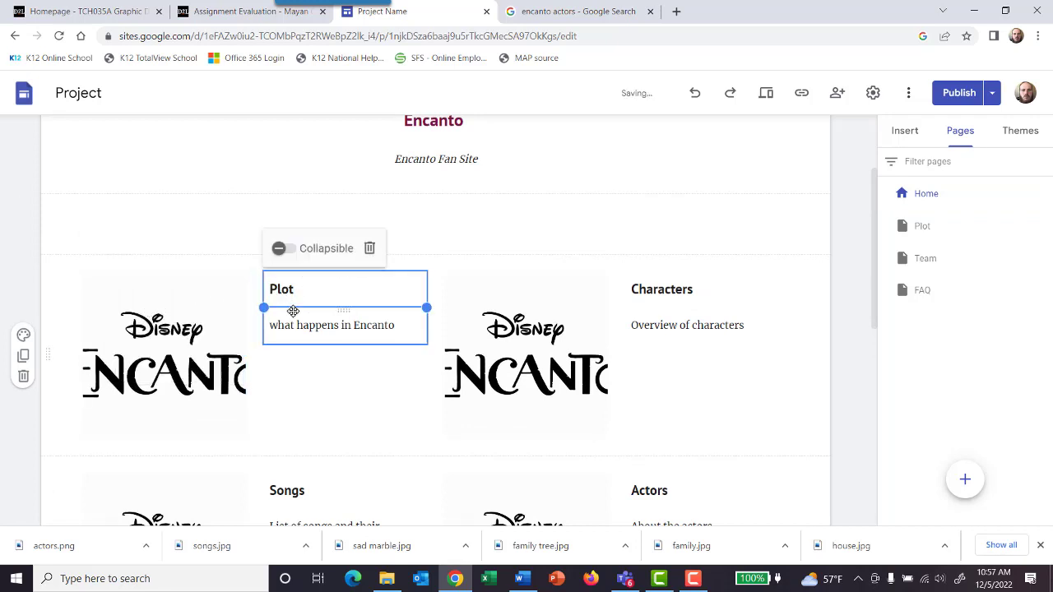
click(348, 287)
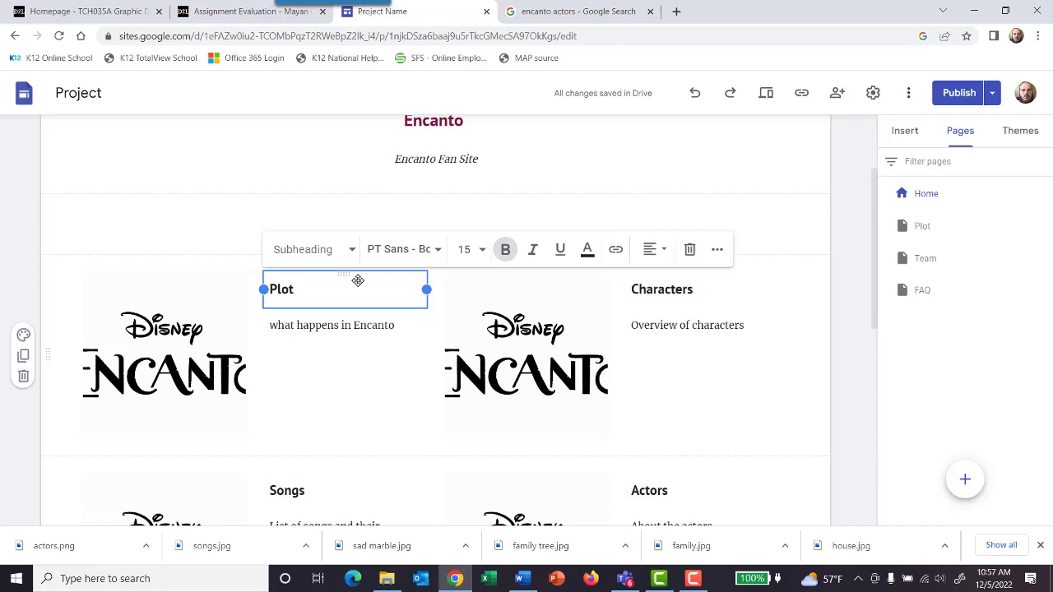
click(346, 322)
click(368, 333)
click(428, 300)
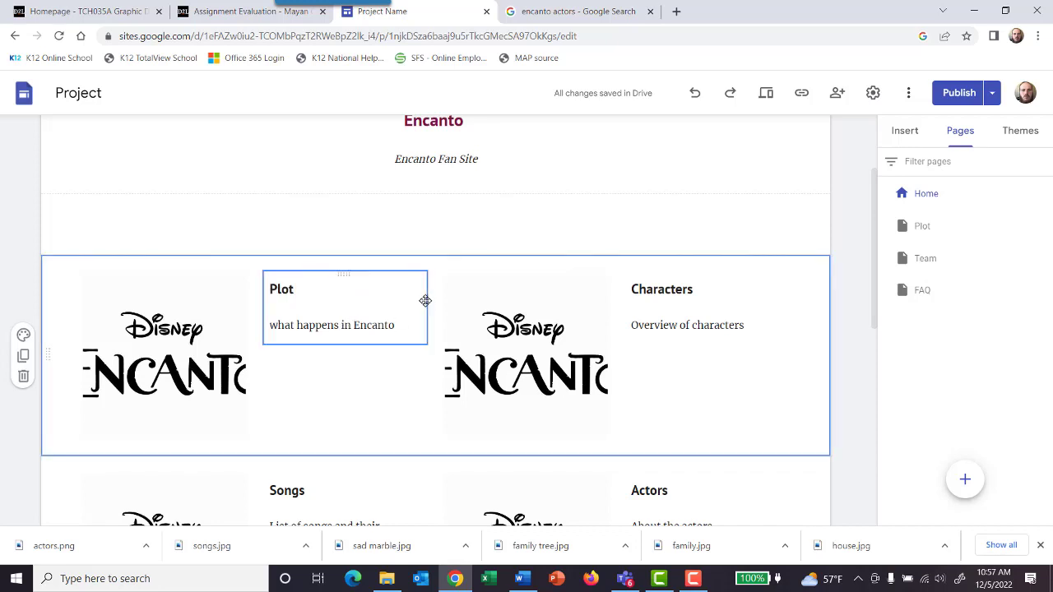
click(424, 301)
click(425, 275)
click(288, 288)
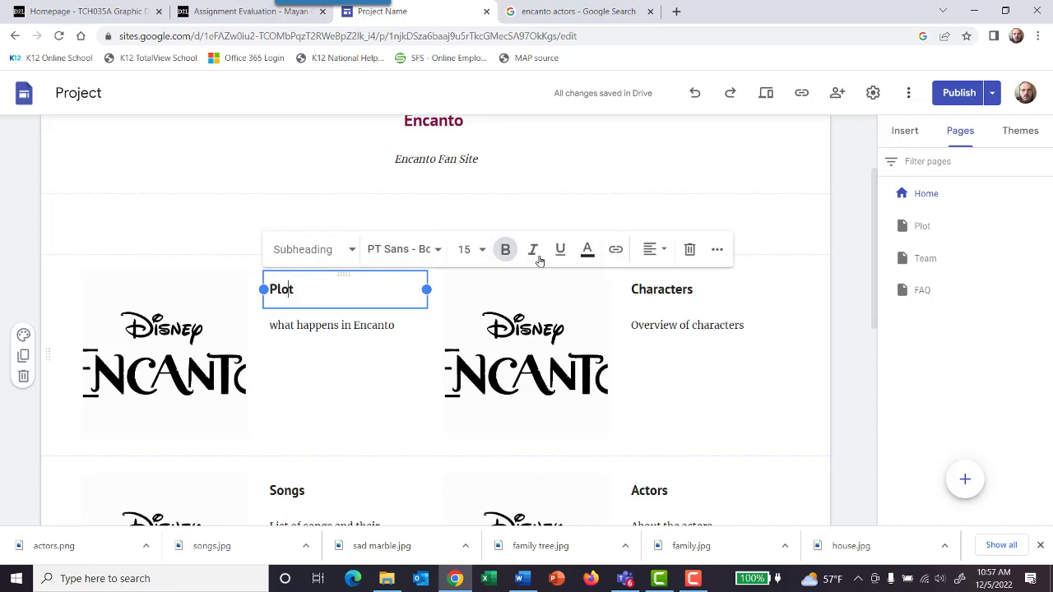
click(615, 250)
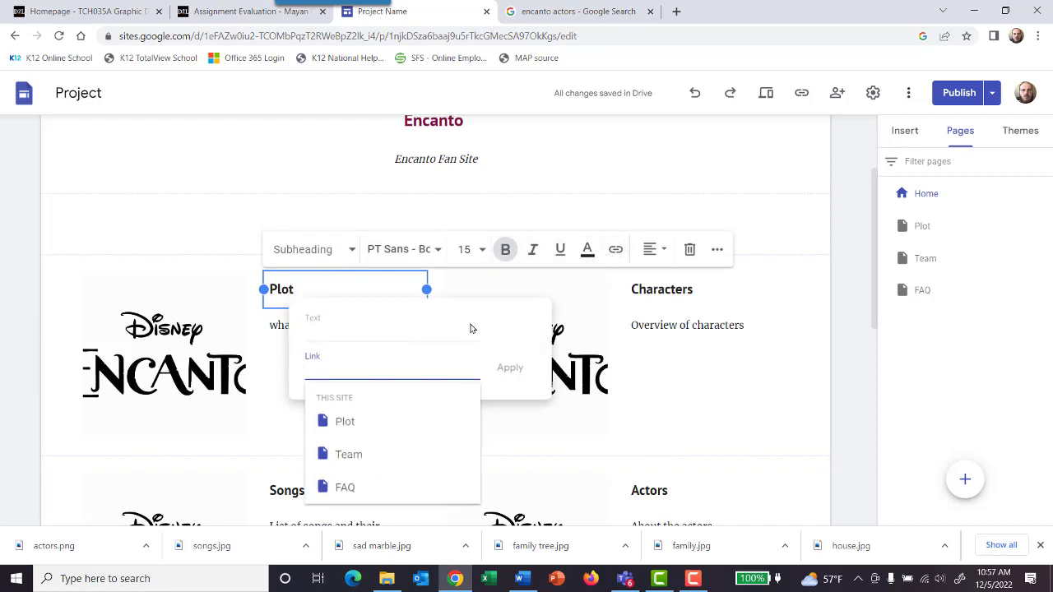
click(350, 421)
click(522, 371)
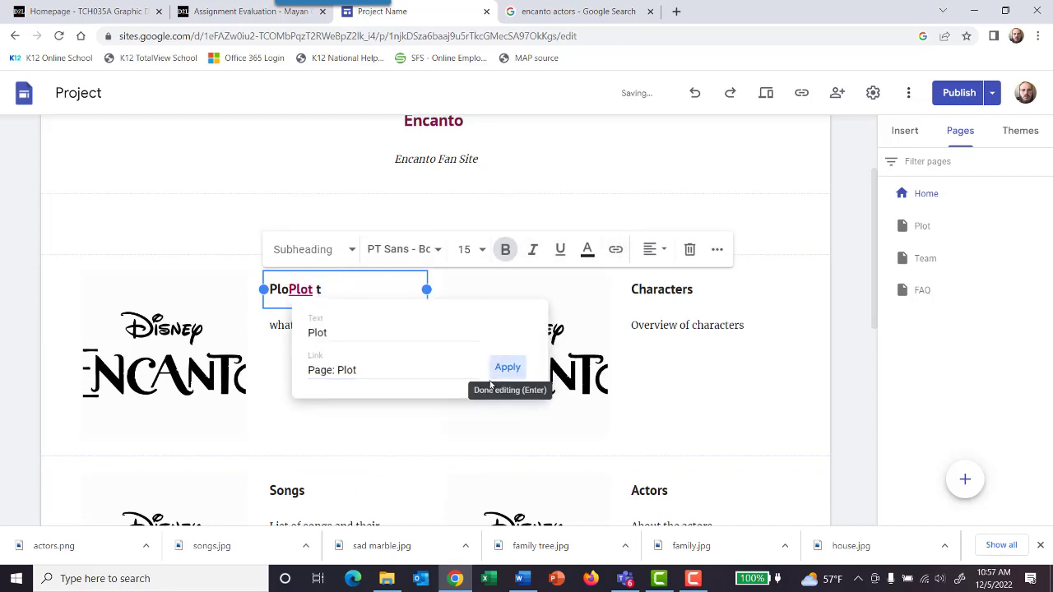
Step: Open the publishing review and test the Plot link in the Home page draft, closing the page it opens
click(942, 98)
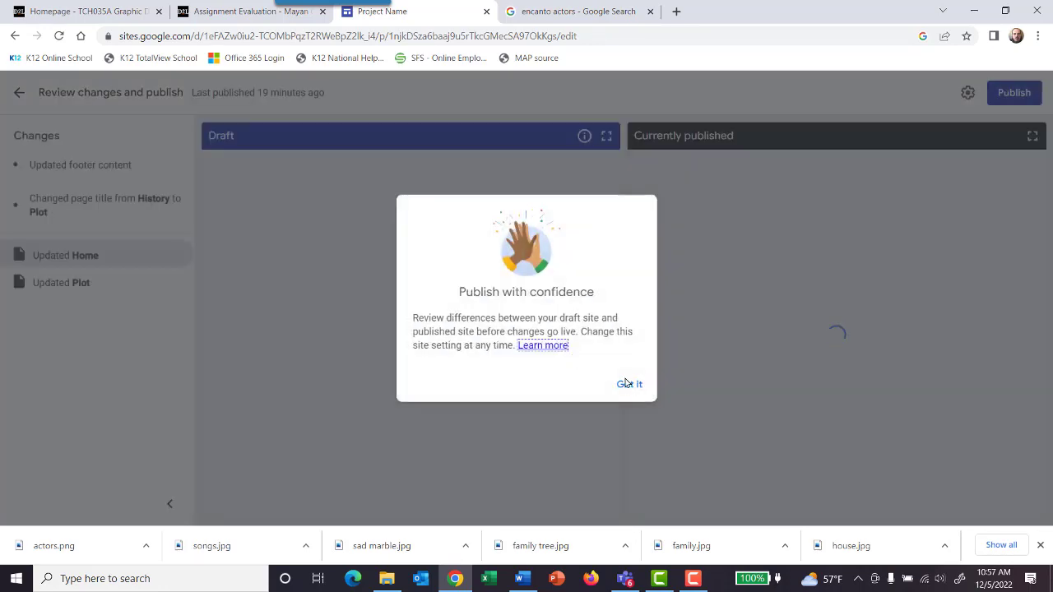
click(628, 384)
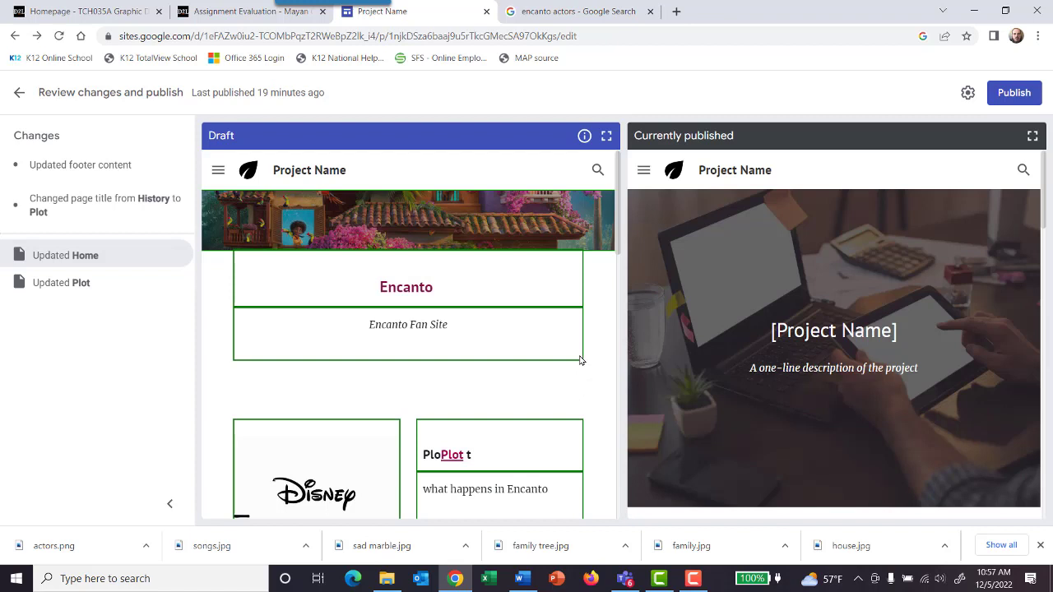
scroll(415, 237, down, 3)
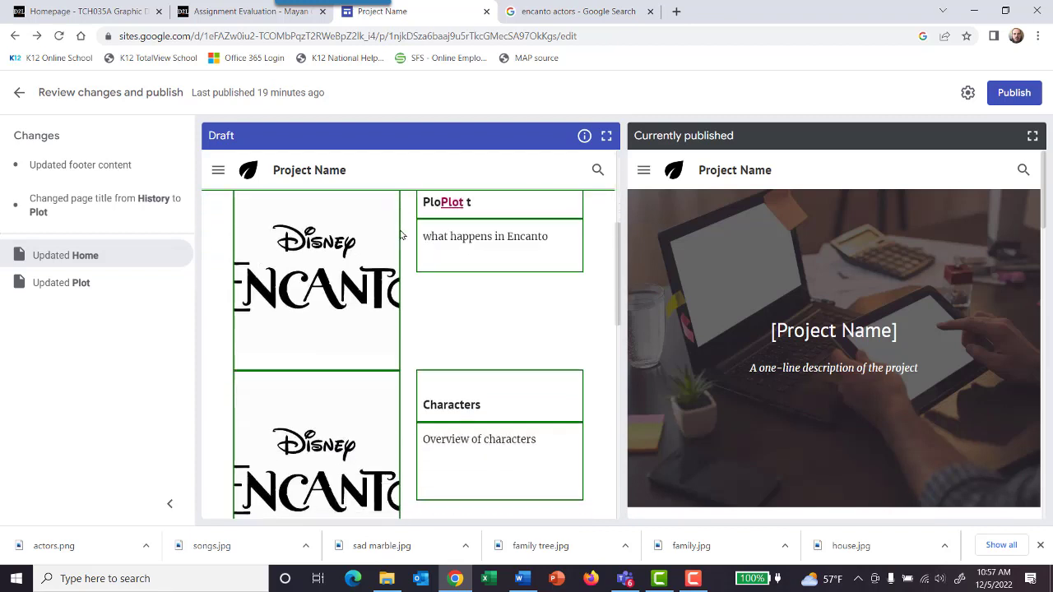
scroll(435, 236, up, 2)
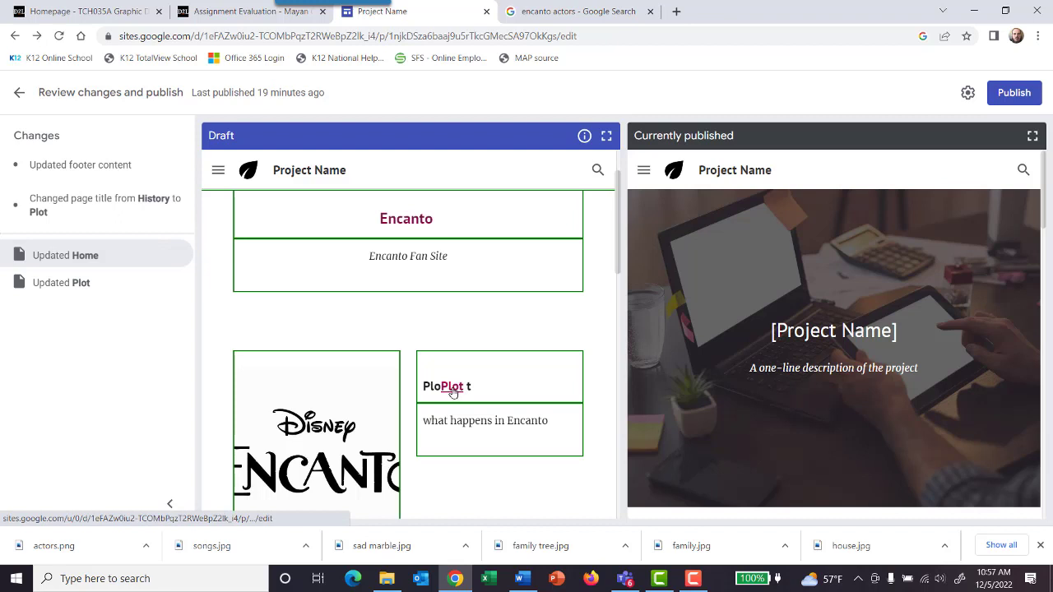
scroll(447, 391, down, 3)
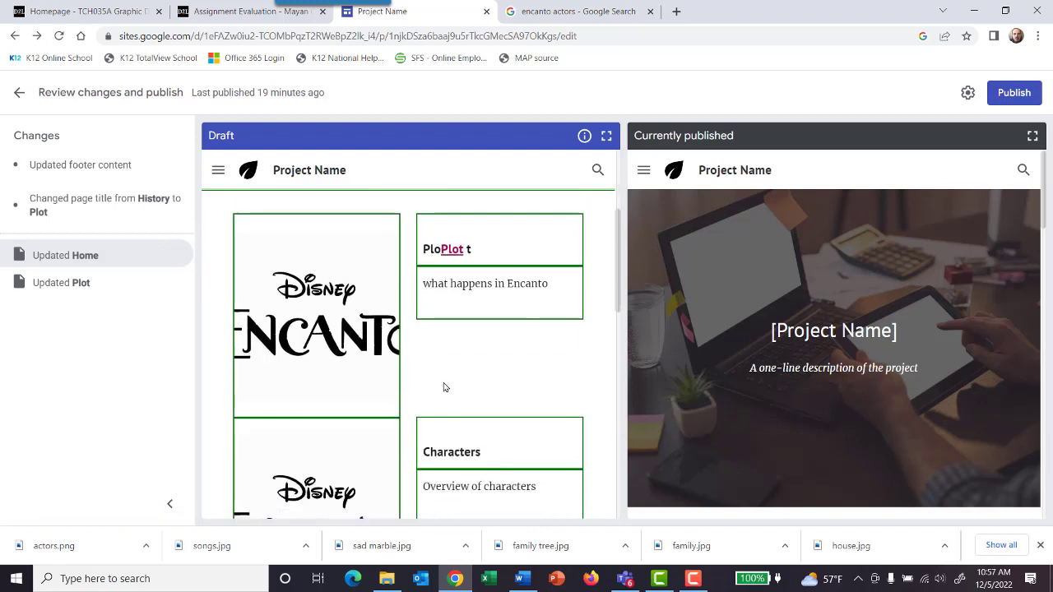
scroll(451, 362, up, 2)
click(459, 318)
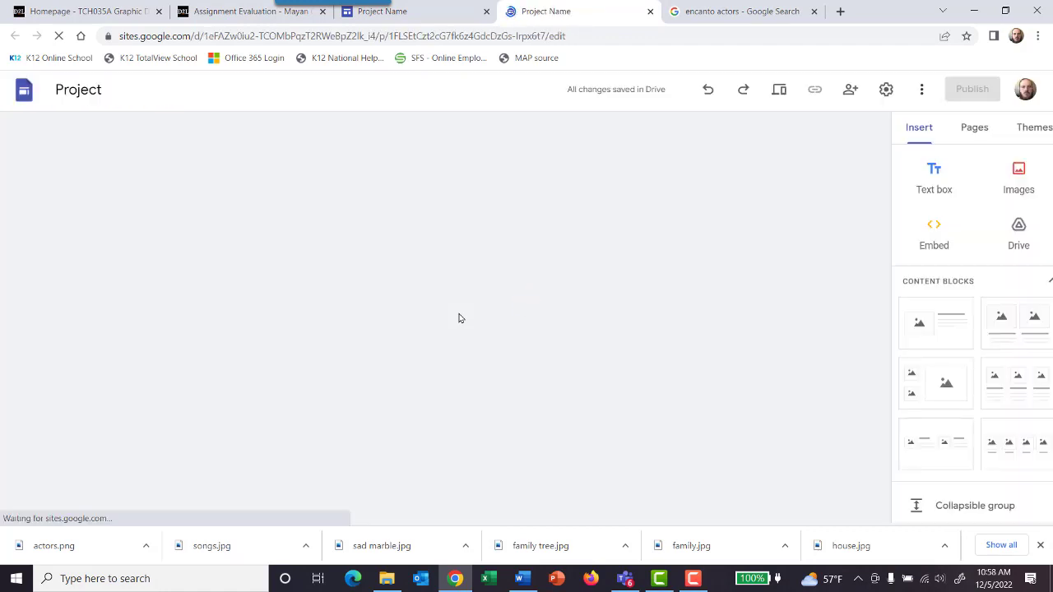
scroll(459, 318, down, 2)
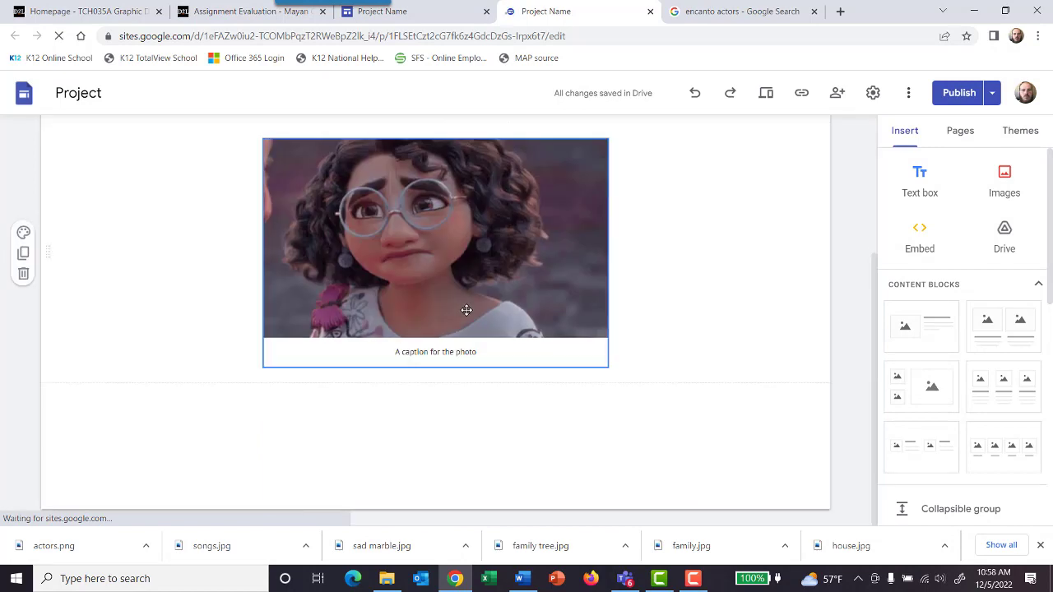
click(650, 11)
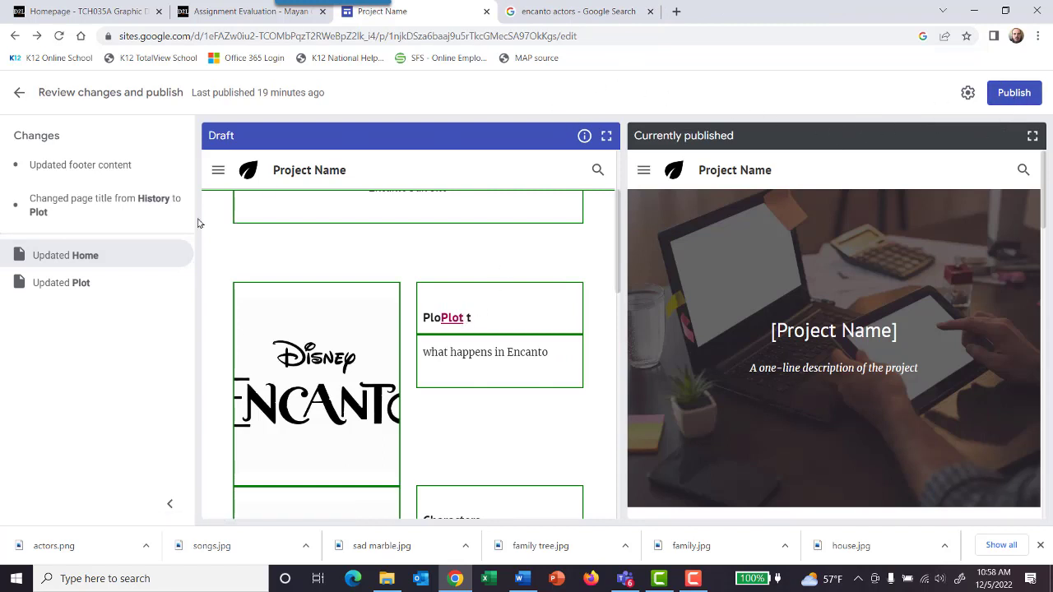
Step: Enlarge the Home page draft to full width and test its Plot link again, closing the page it opens
click(125, 257)
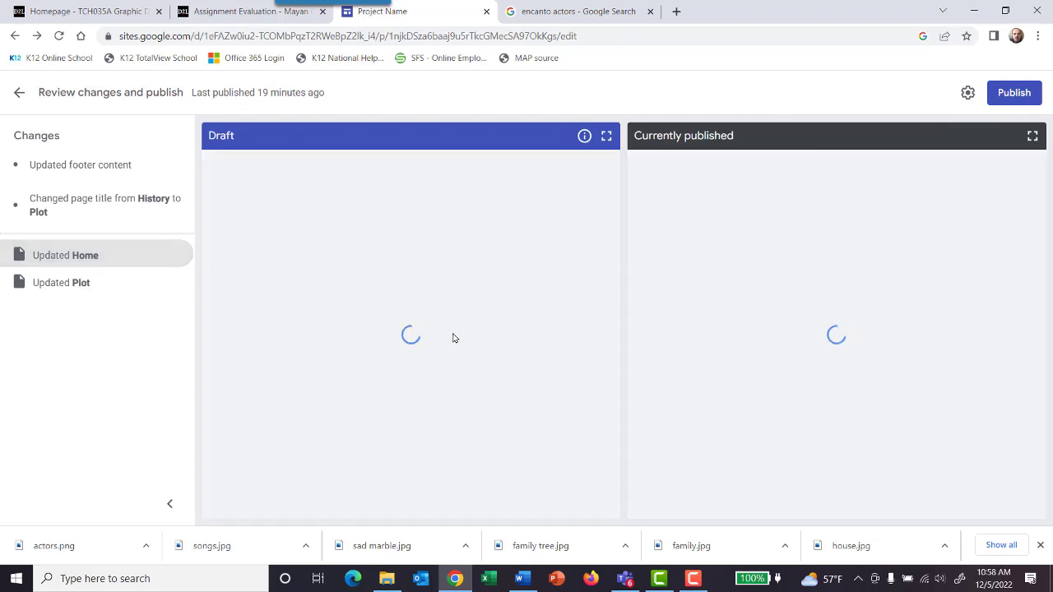
click(607, 136)
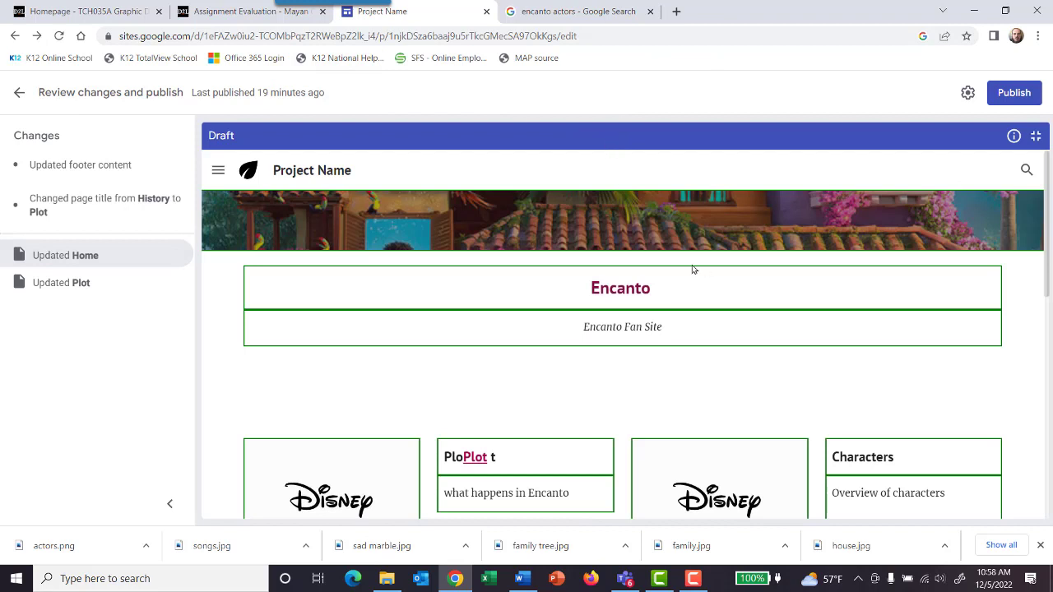
scroll(585, 292, down, 2)
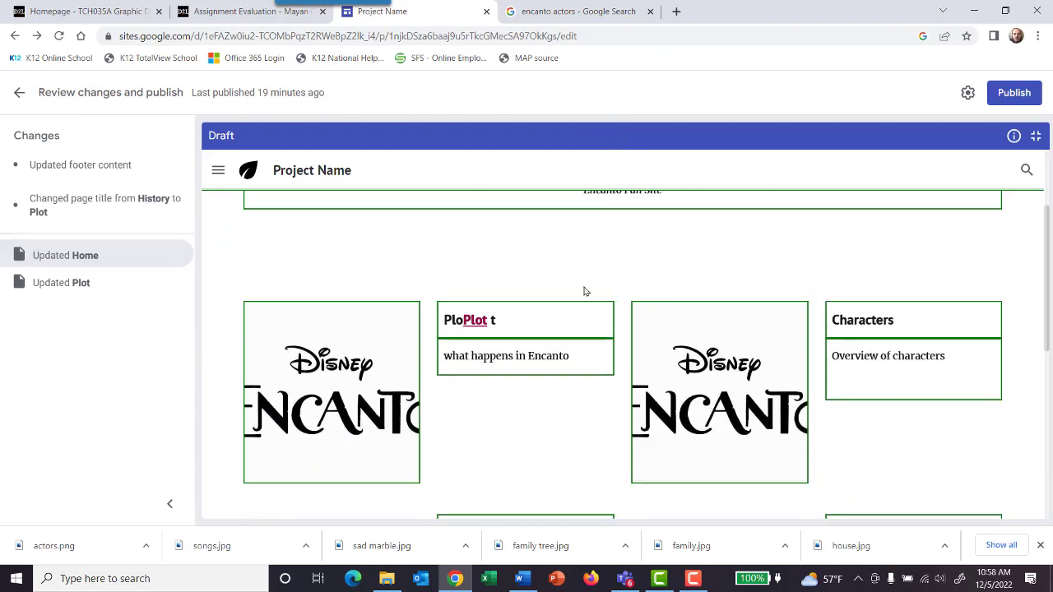
drag(497, 323, 468, 325)
click(493, 323)
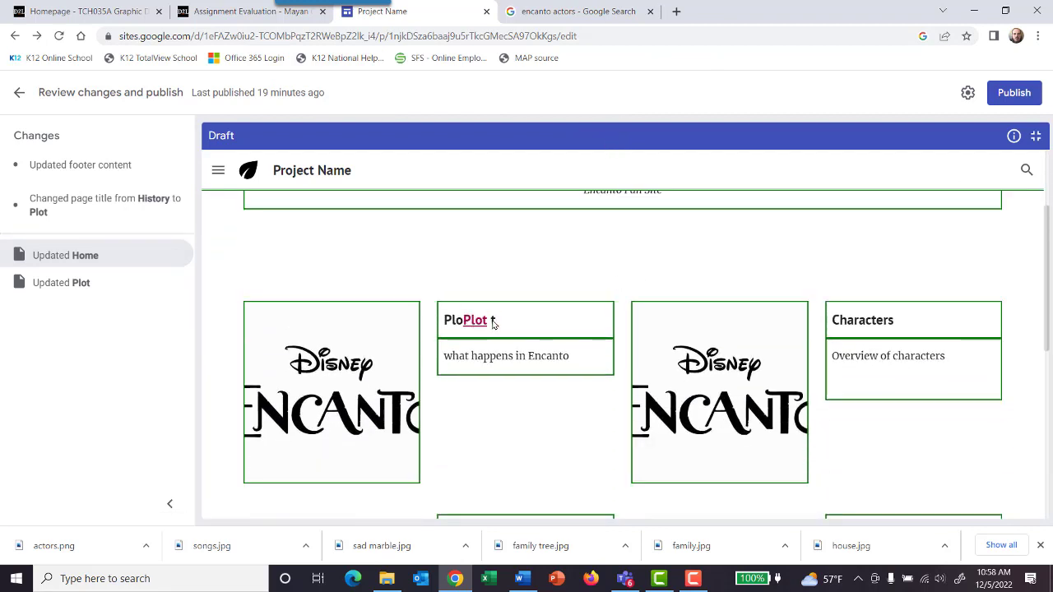
click(482, 322)
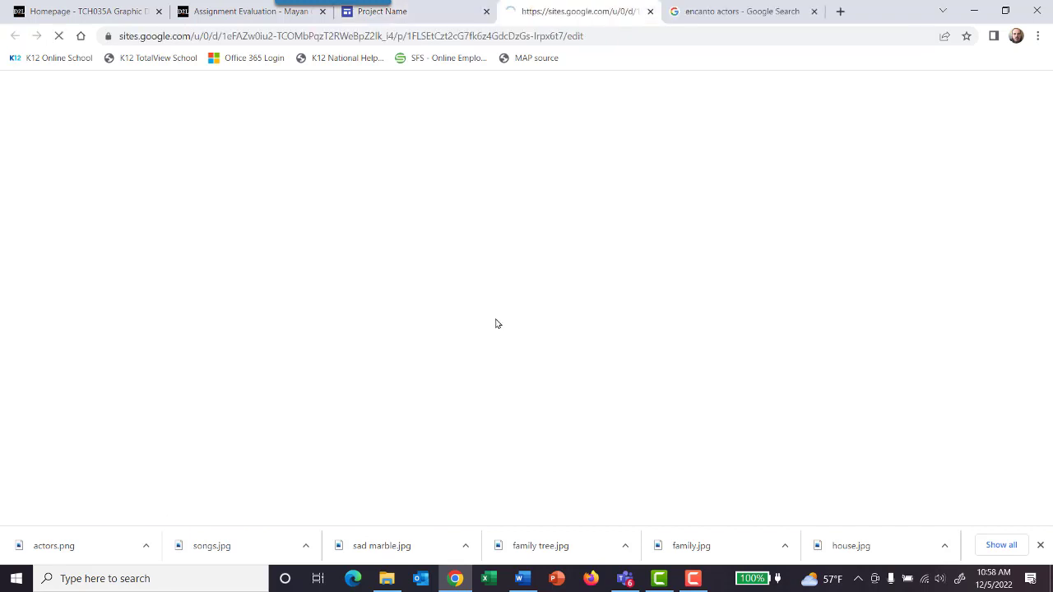
key(ctrl+w)
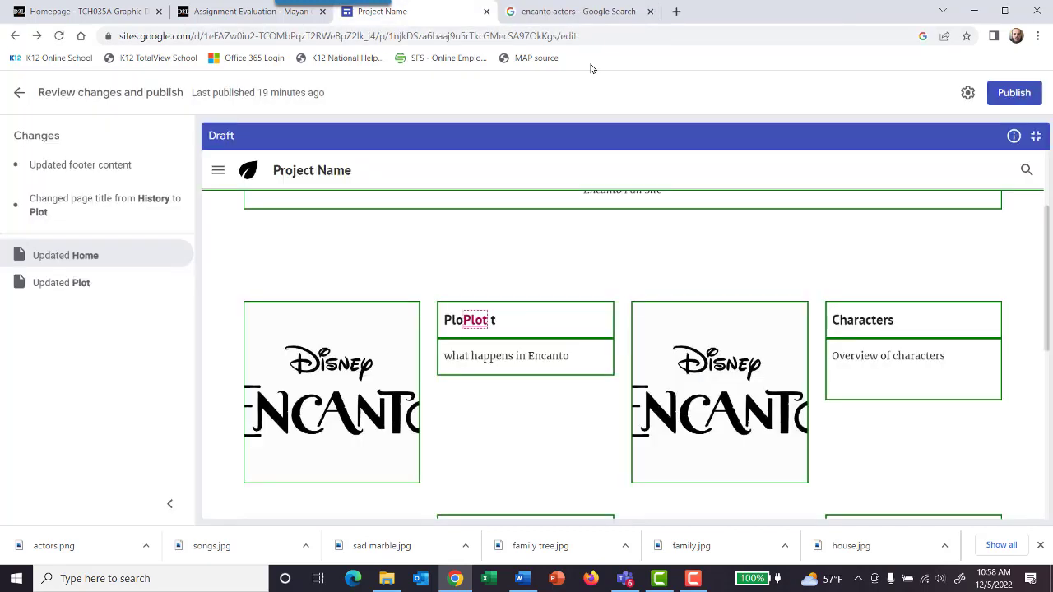
Step: Check the Plot heading and the navigation menu in the draft, and publish the site's changes
drag(445, 324, 451, 328)
click(504, 322)
triple_click(500, 324)
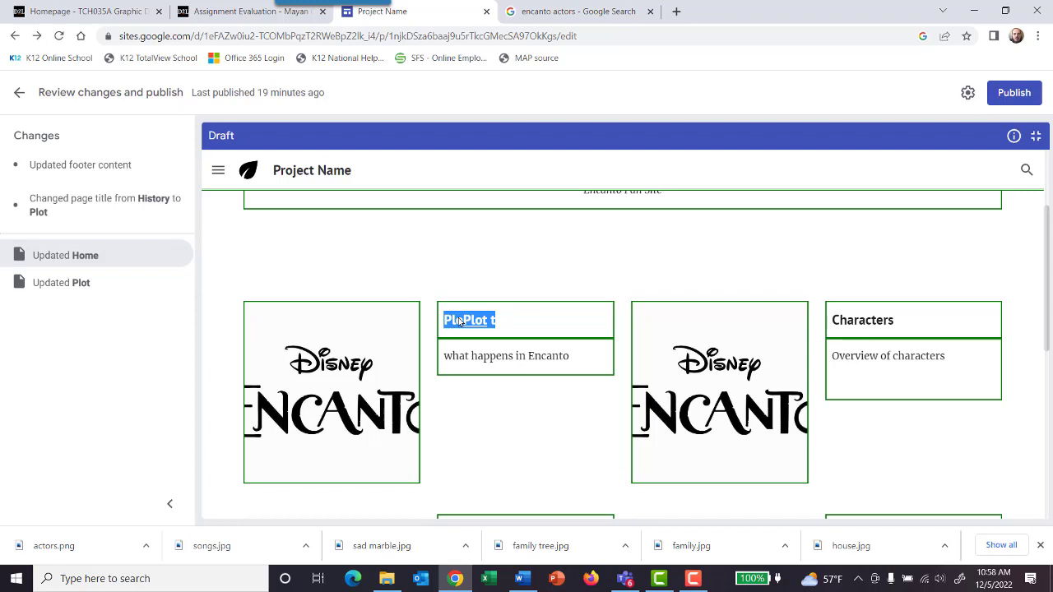
click(216, 174)
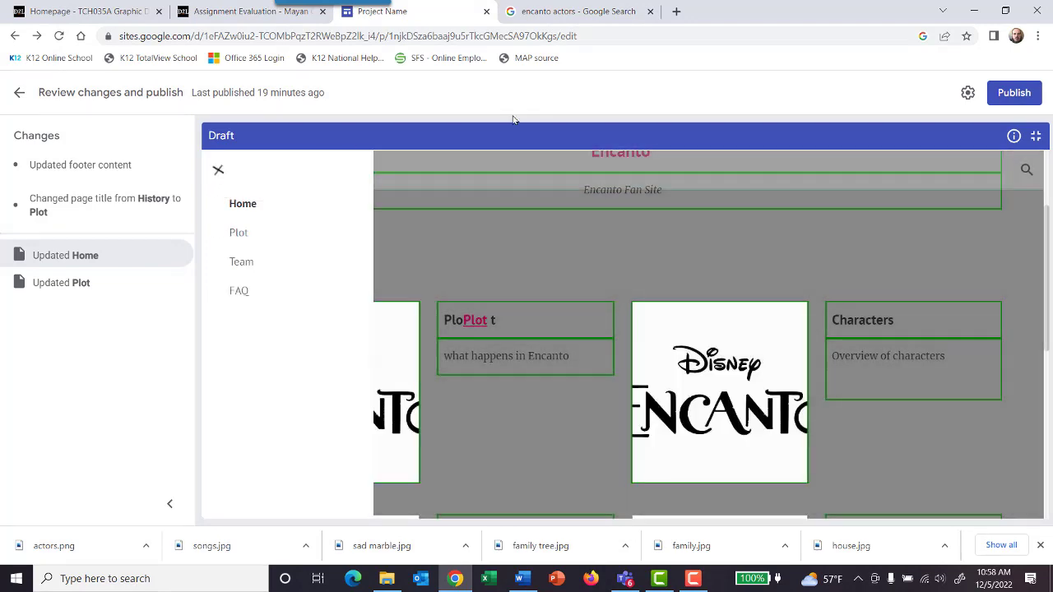
click(1015, 95)
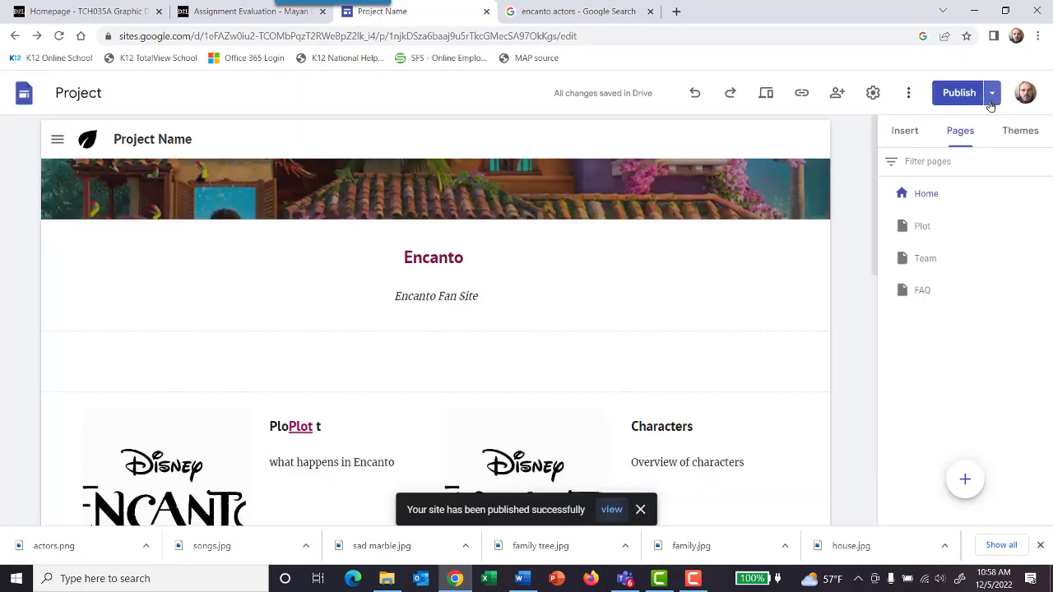
Step: Remove the stray letters around the link in the Home page's Plot heading, leaving only the linked word "Plot"
click(321, 427)
drag(321, 427, 268, 429)
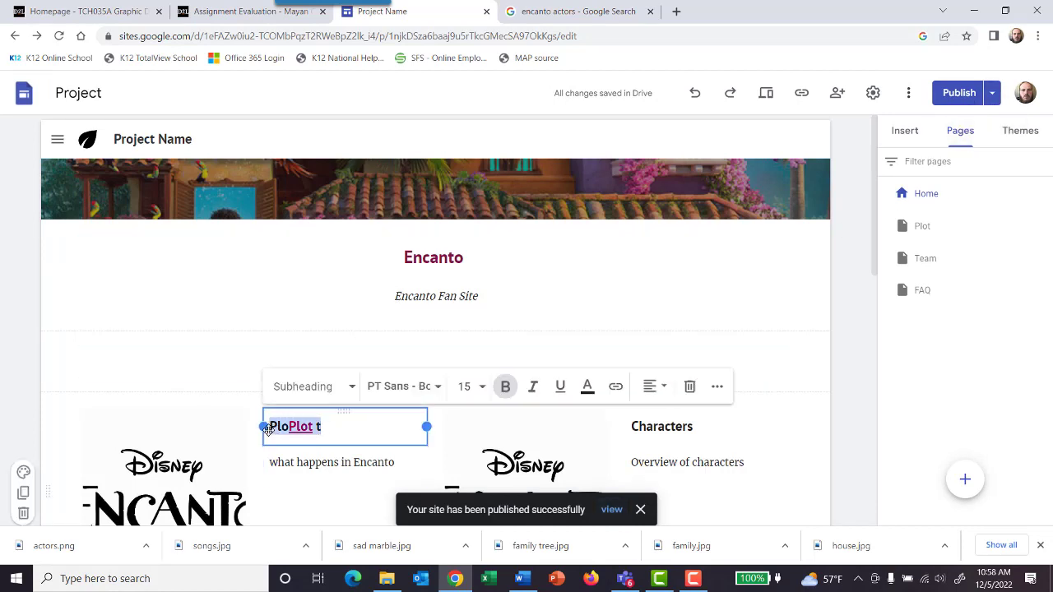
click(362, 425)
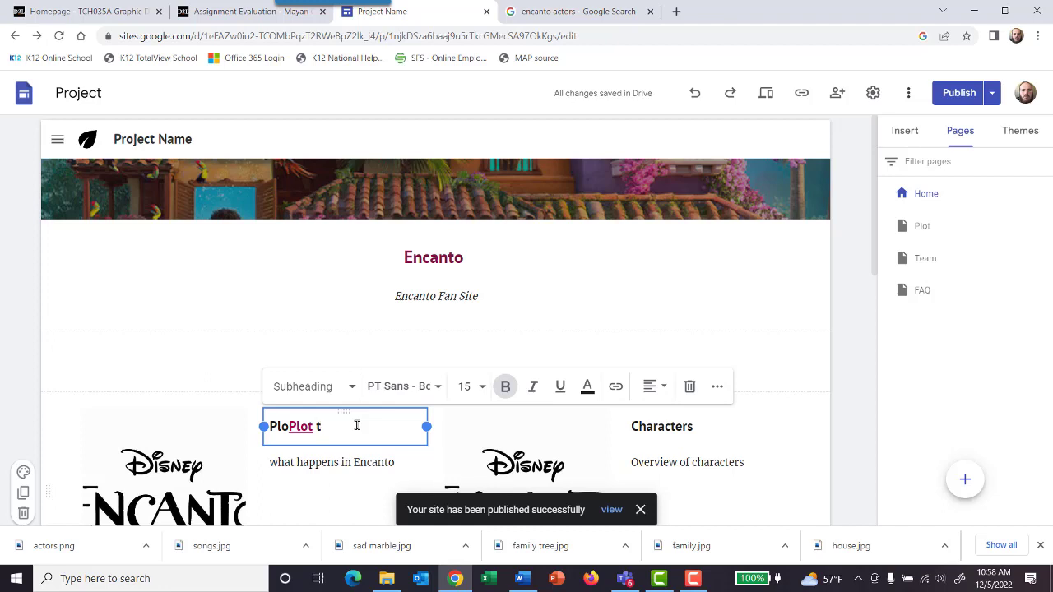
key(BackSpace)
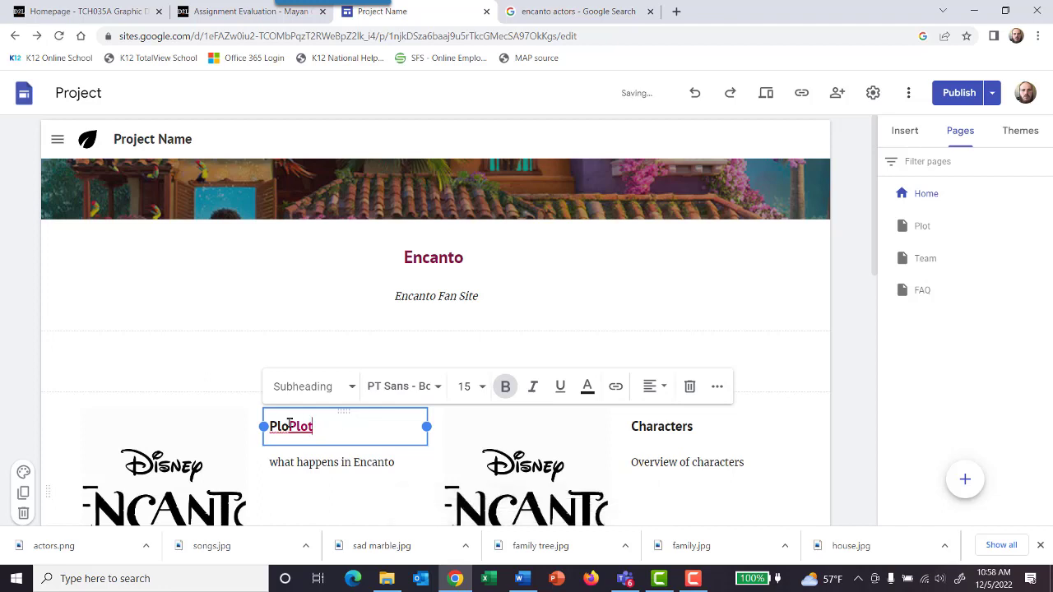
drag(289, 425, 260, 425)
key(BackSpace)
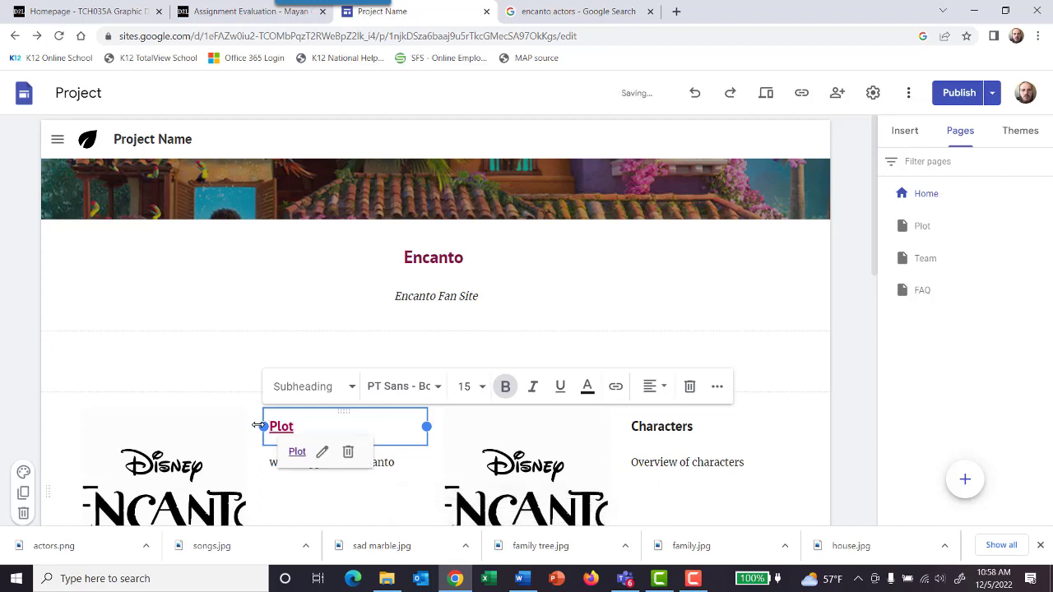
click(864, 285)
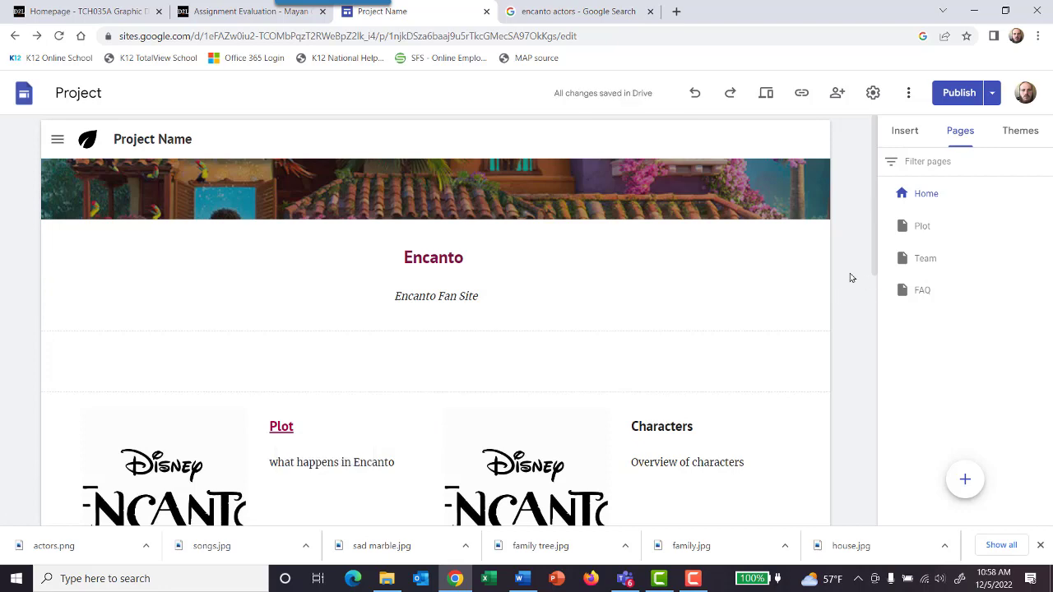
Step: Rename the Team page as "Characters"
scroll(852, 280, down, 4)
scroll(839, 321, down, 1)
scroll(650, 321, up, 3)
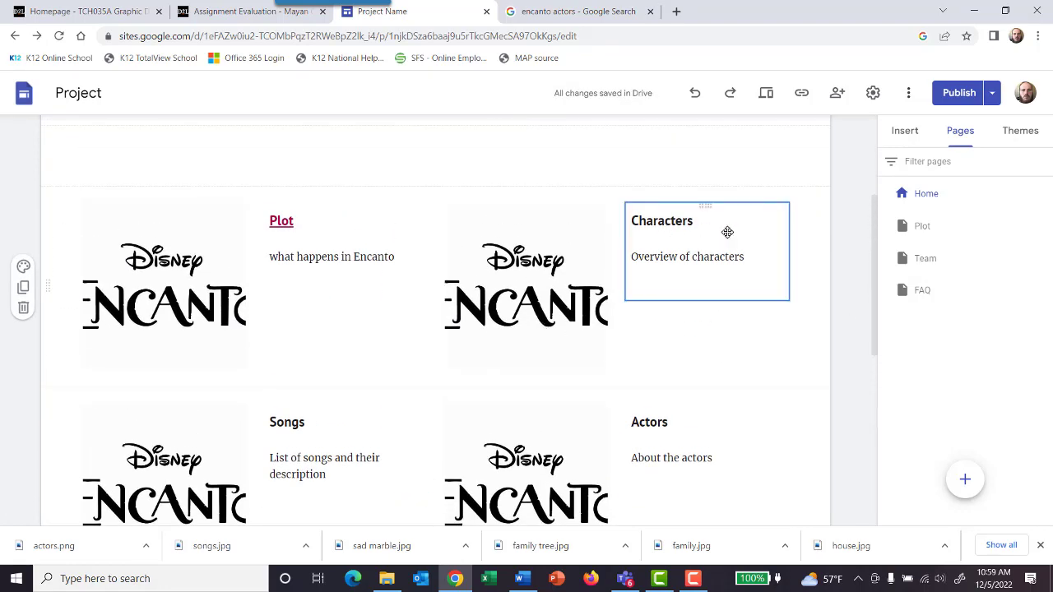
click(930, 259)
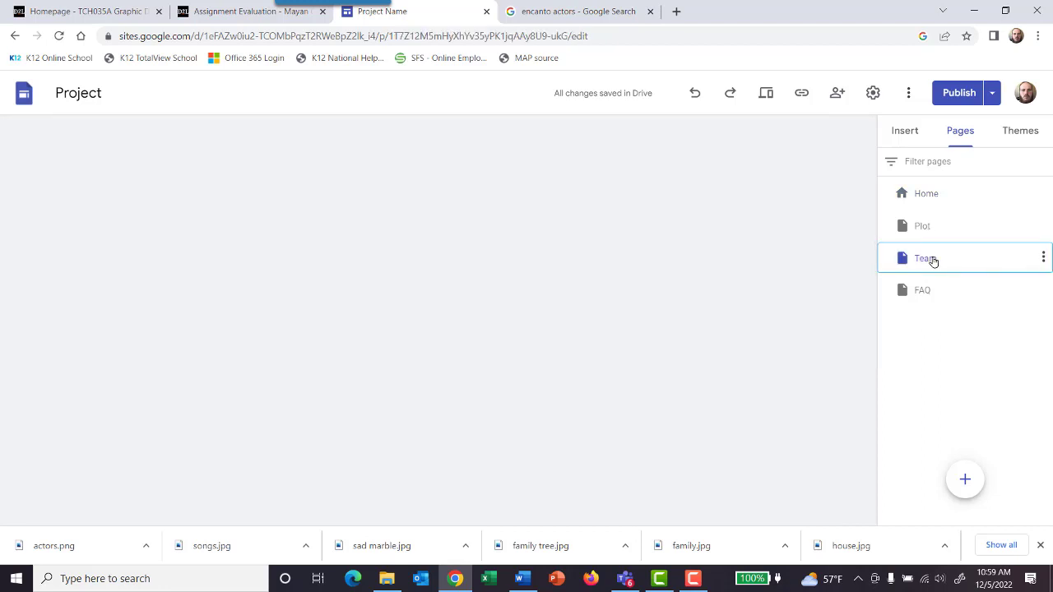
click(1043, 259)
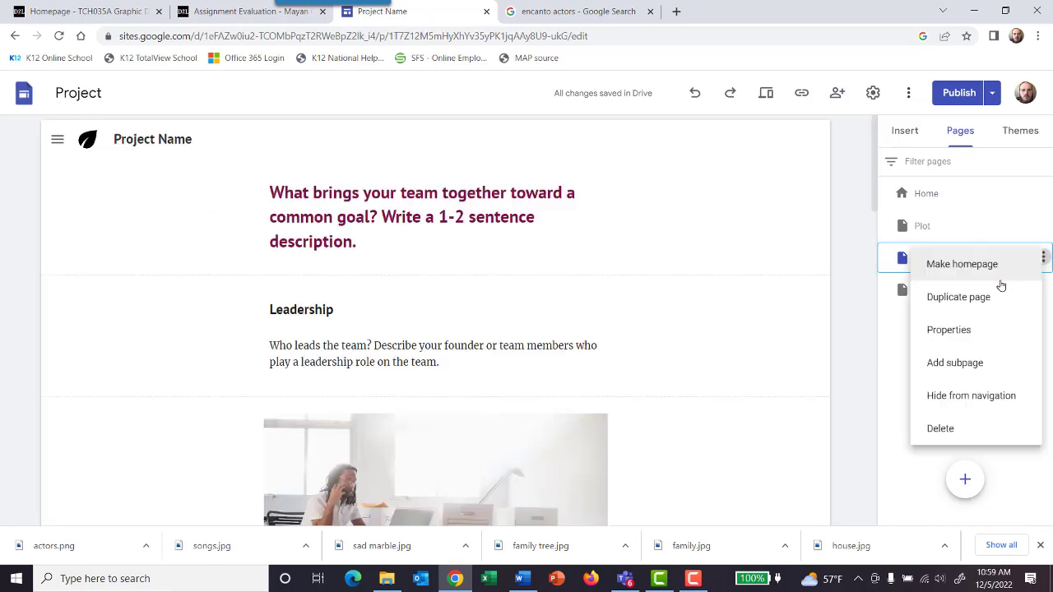
click(952, 338)
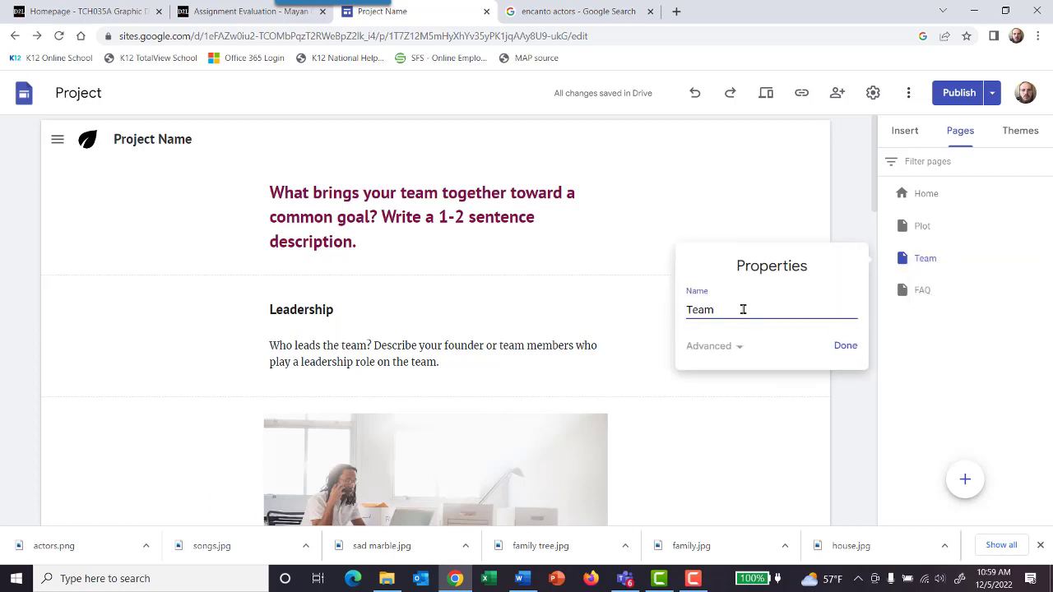
drag(743, 309, 675, 313)
text(Characters)
click(845, 346)
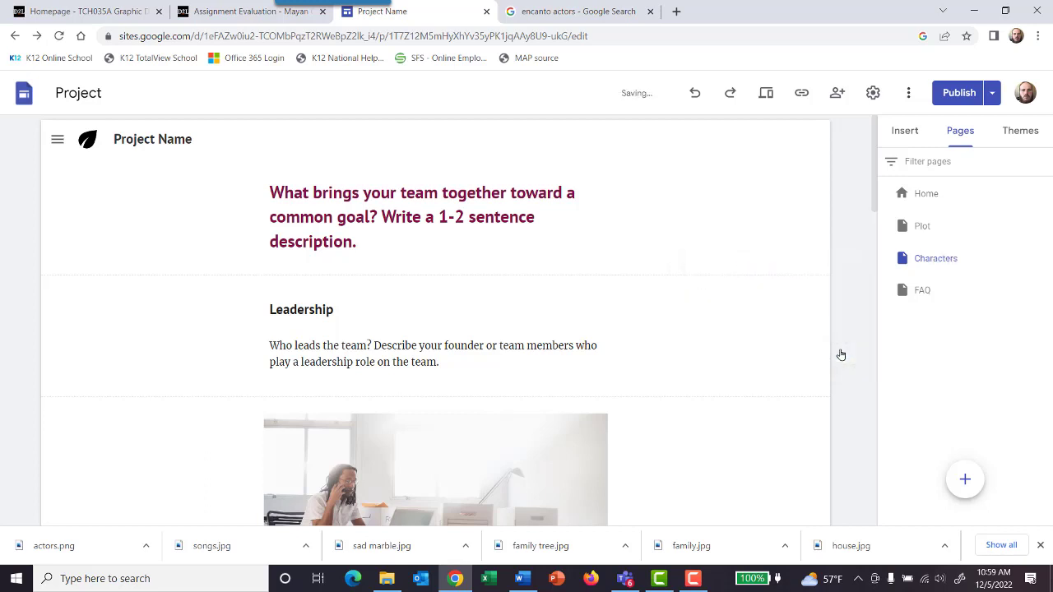
Step: Delete the team description section on the Characters page and change the Leadership heading to "Characters"
click(393, 223)
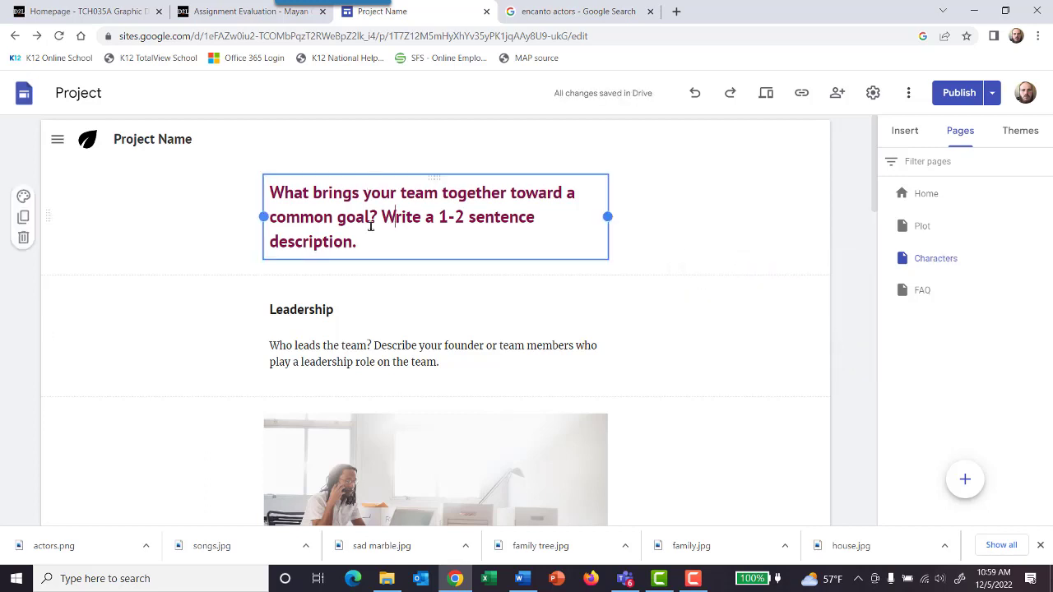
click(25, 240)
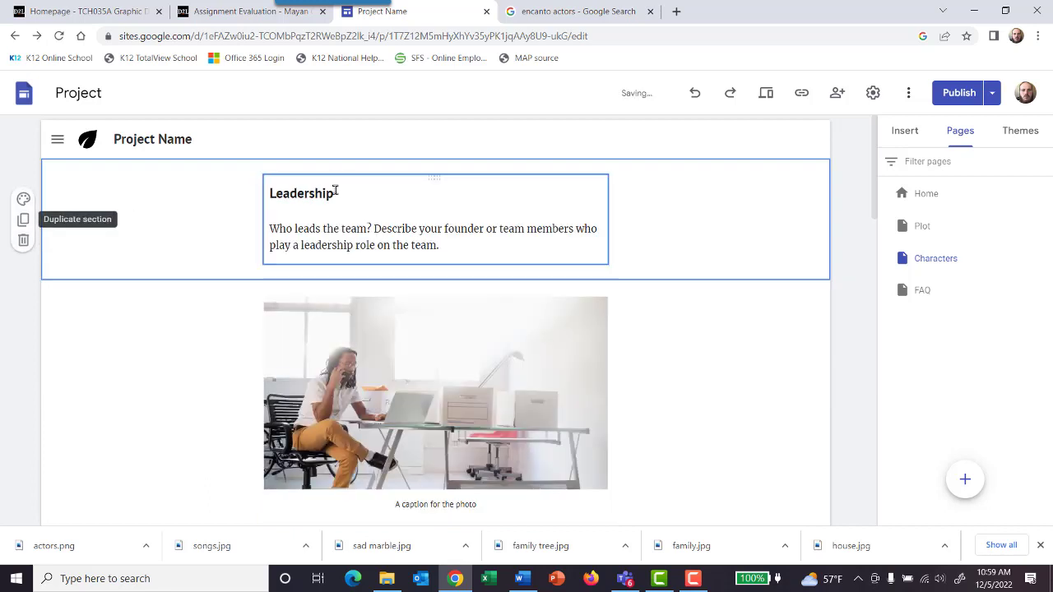
drag(334, 194, 269, 198)
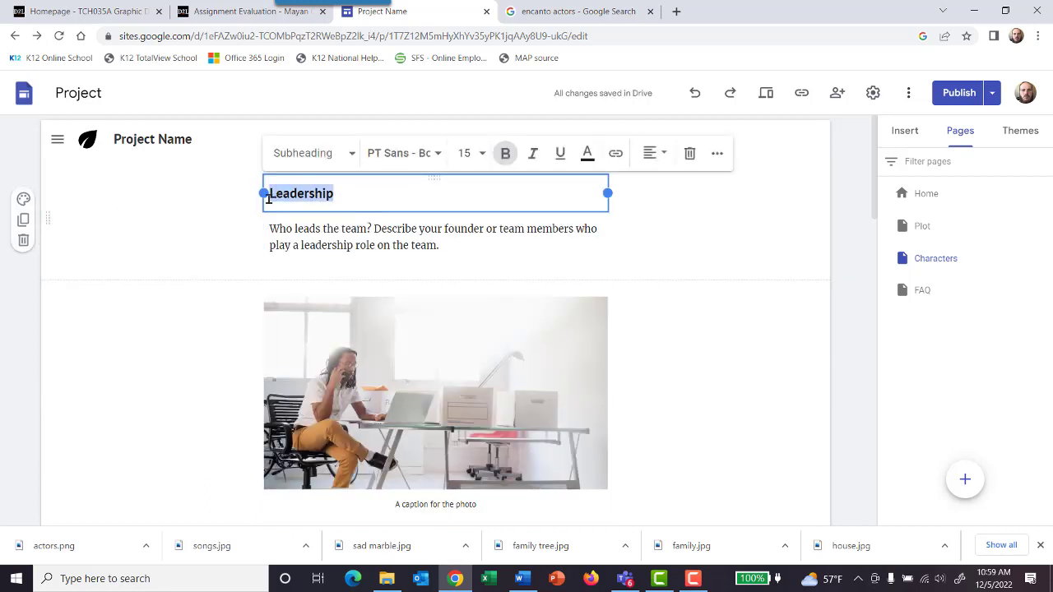
text(Characters)
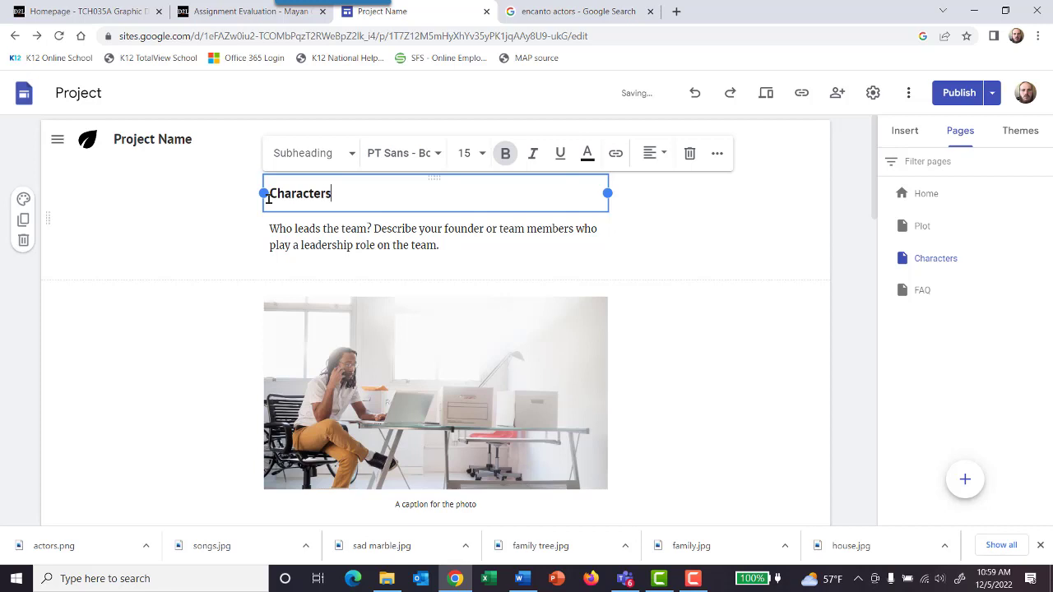
Step: Replace the leadership description under the Characters heading with "Each member of the Madrigal family has their own special gift, except for Marible."
click(343, 233)
drag(522, 242, 272, 233)
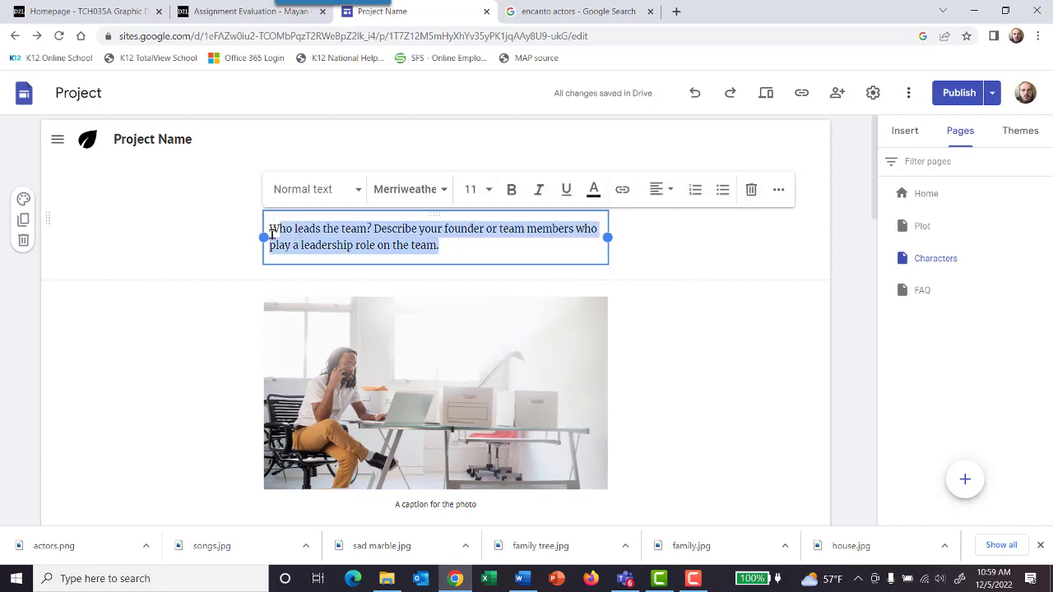
text(Each)
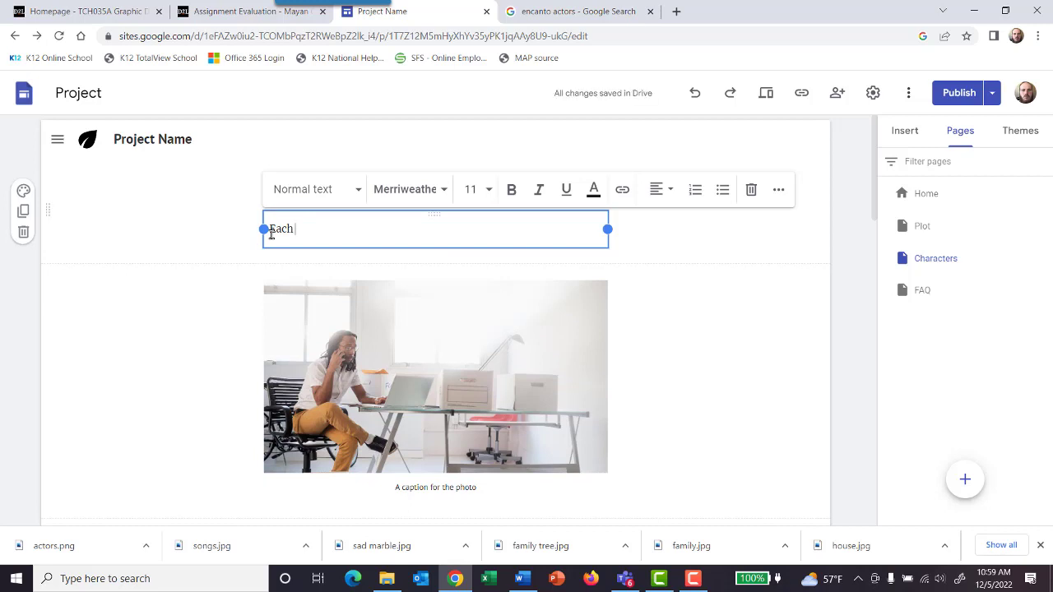
text( member of the)
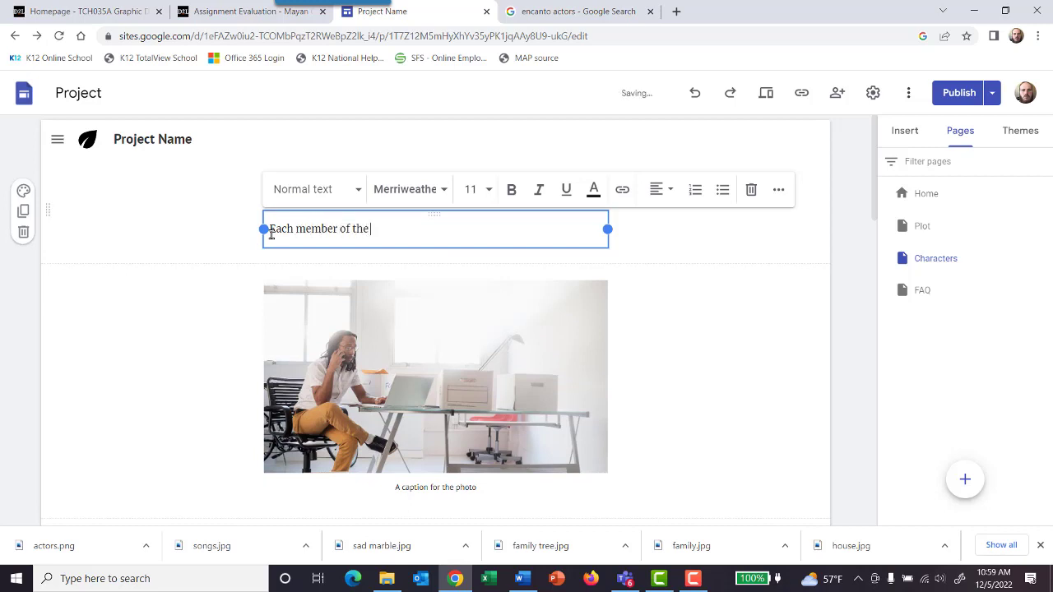
text( mad)
key(BackSpace)
key(BackSpace)
text(Madrigal family has t)
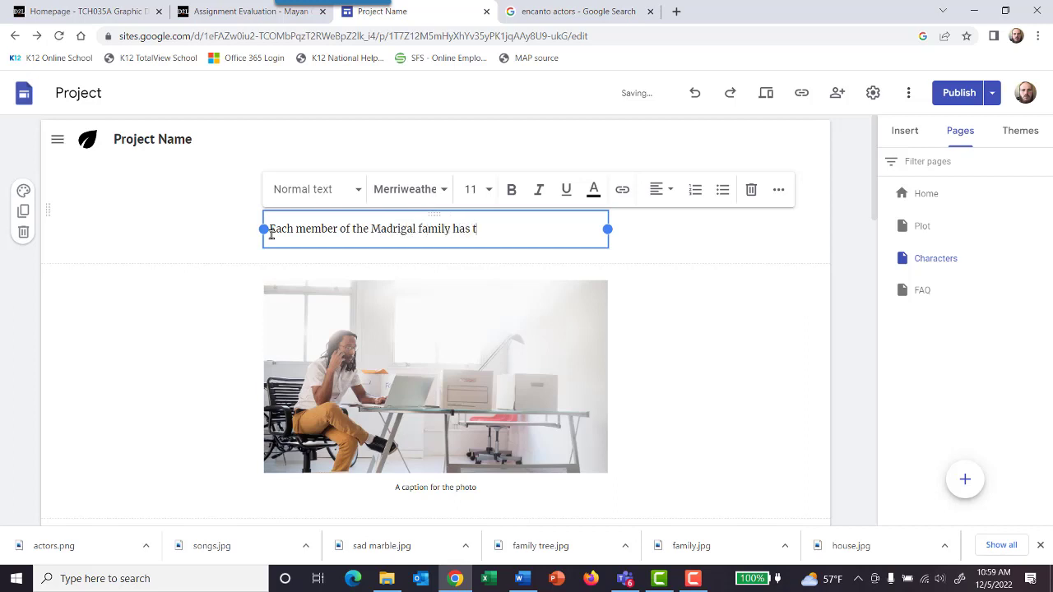
text(heir own special gift)
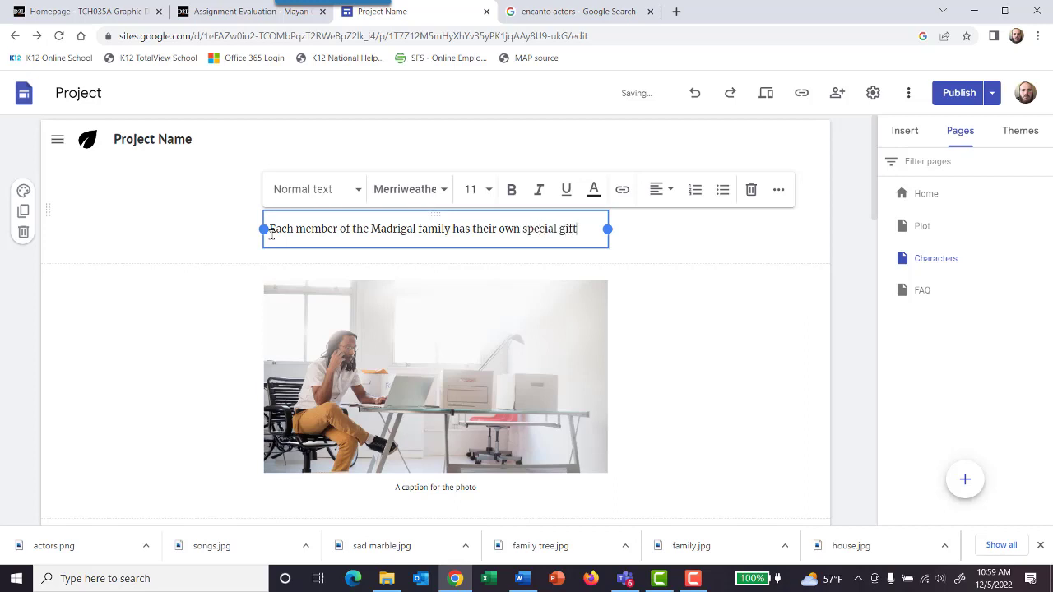
text(, excep)
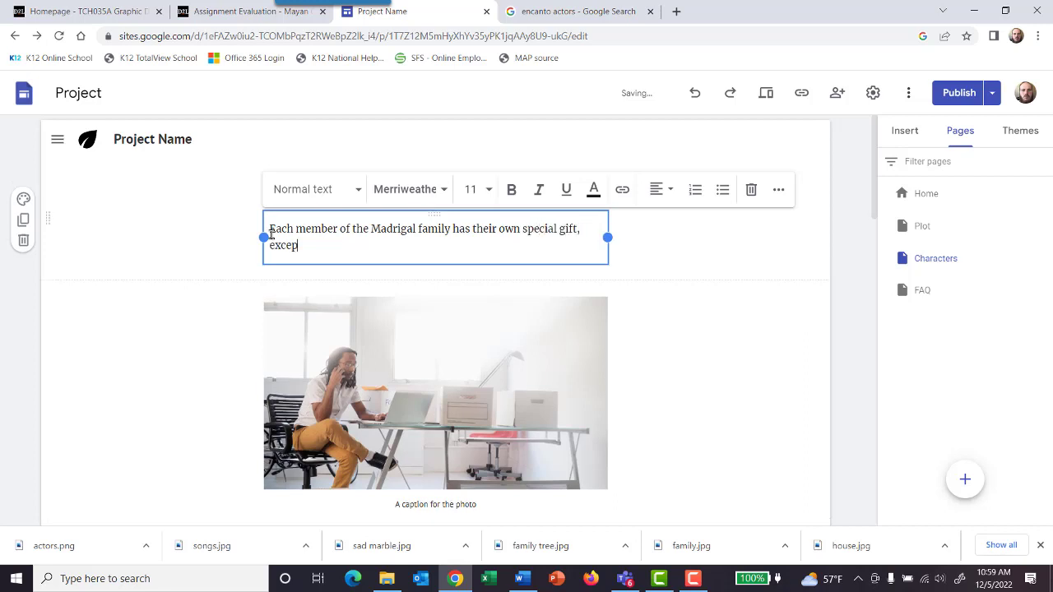
text(t for Marible.)
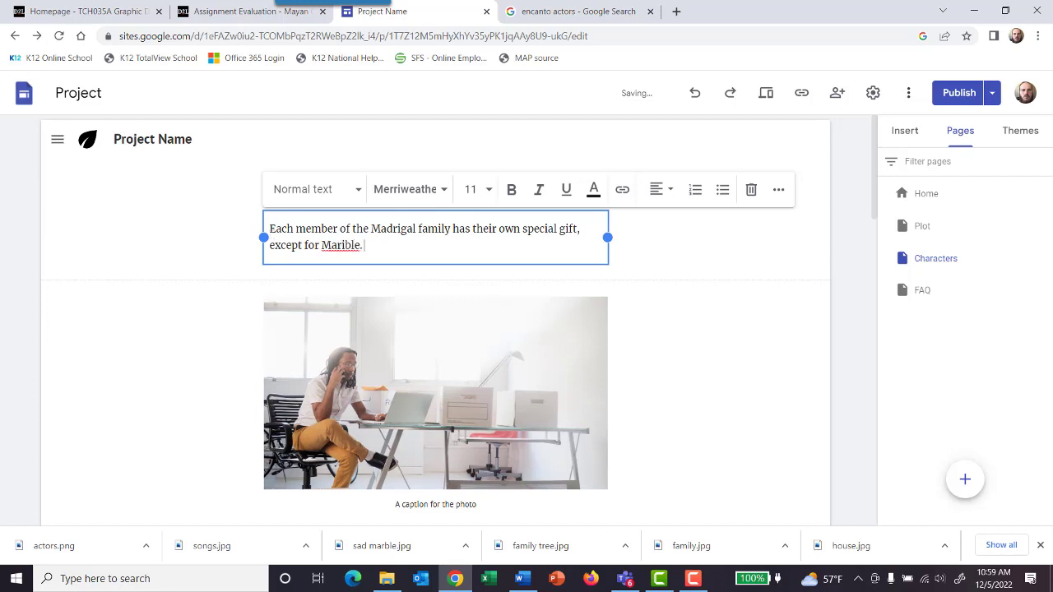
click(594, 357)
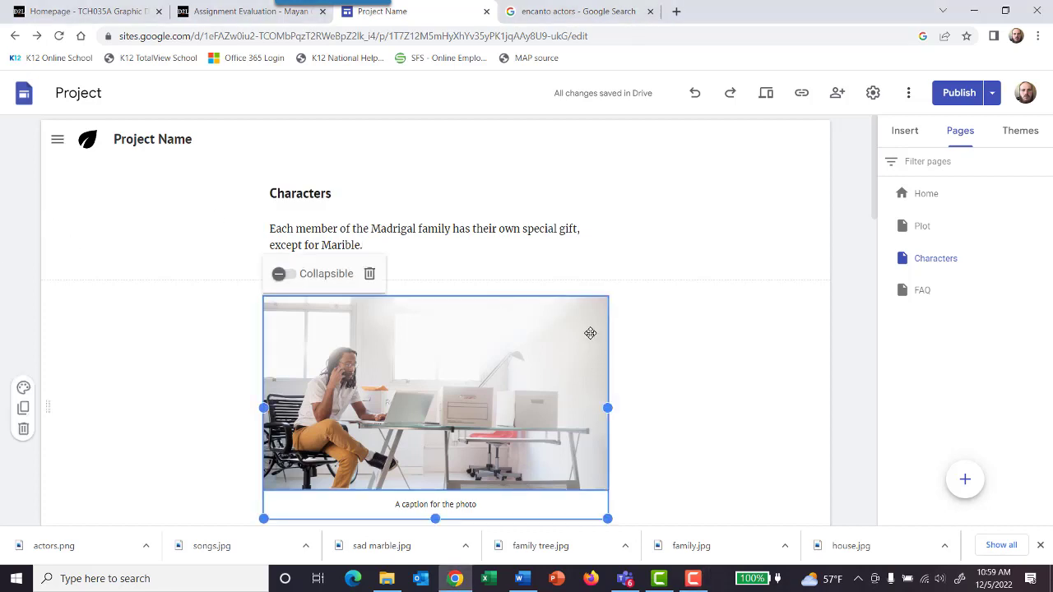
scroll(576, 399, down, 2)
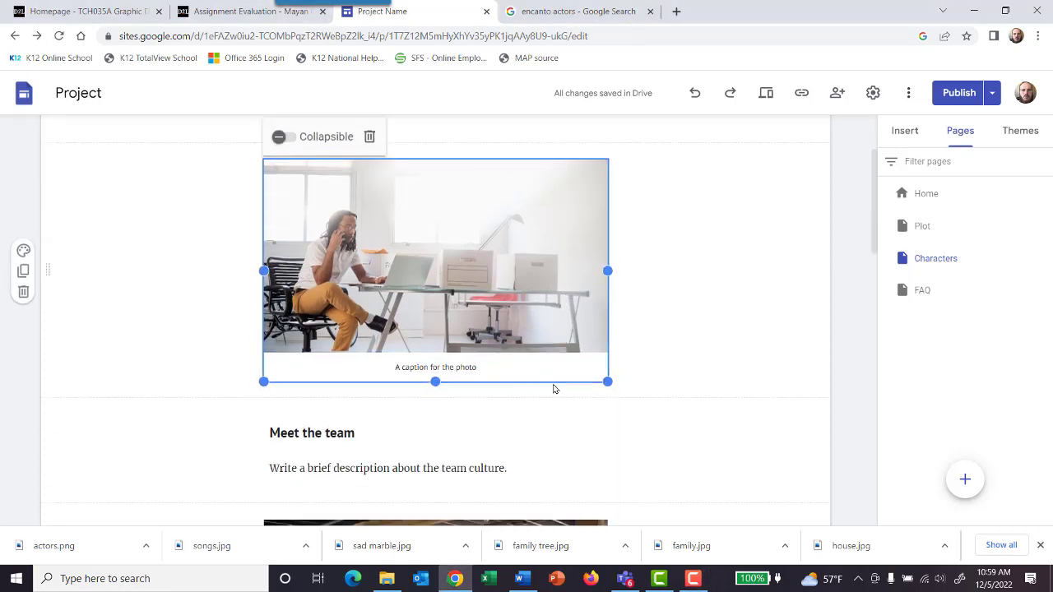
click(373, 202)
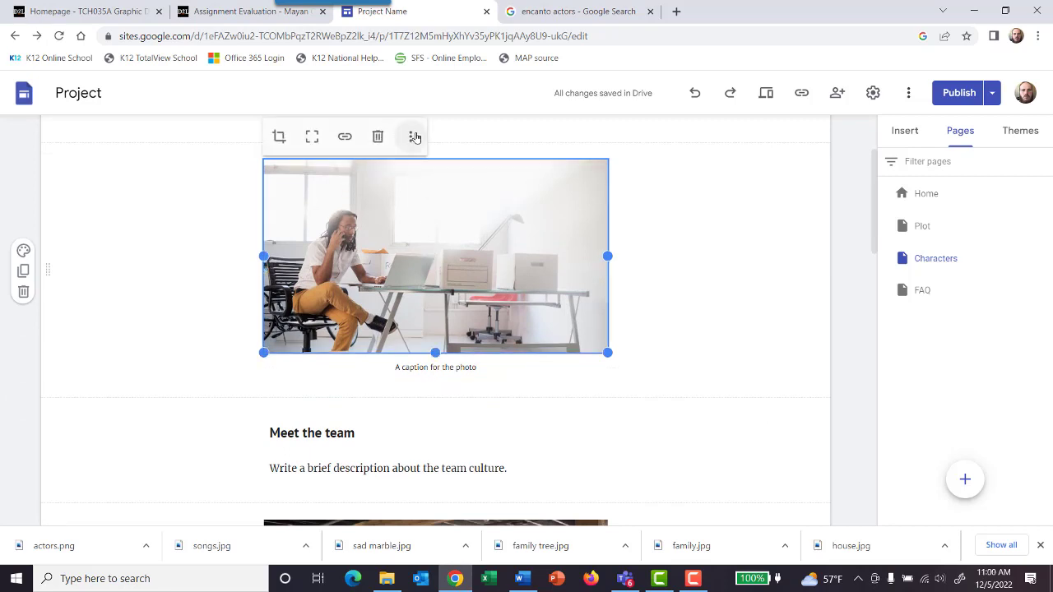
click(411, 136)
mouse_move(475, 179)
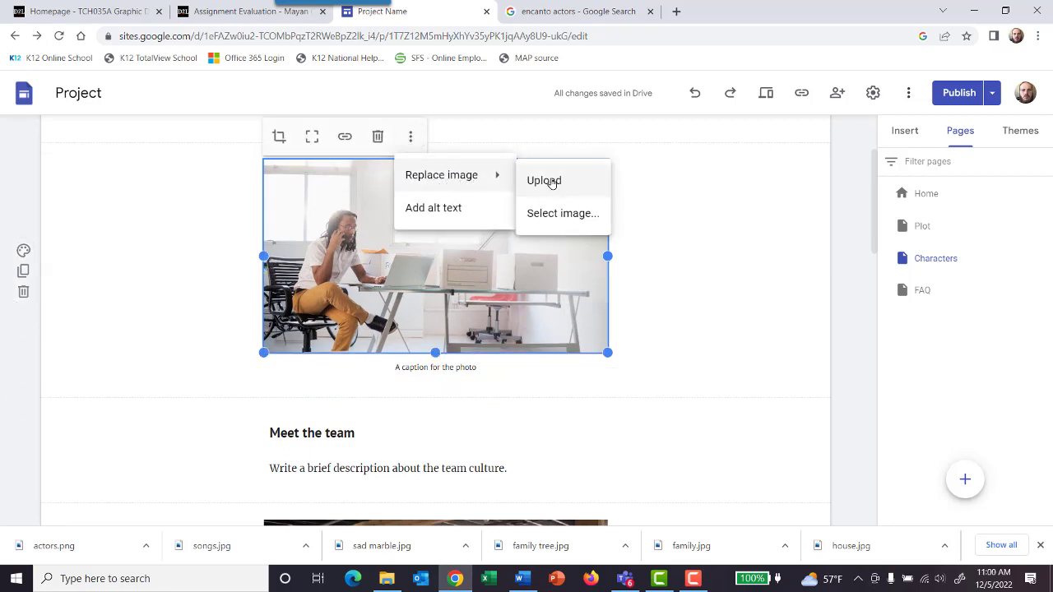
click(560, 213)
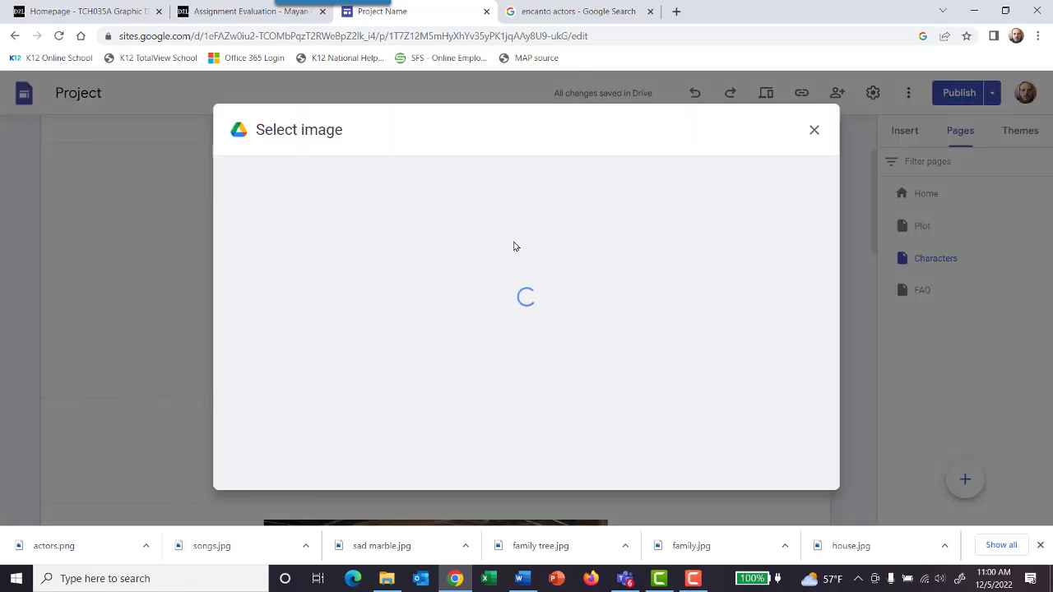
click(817, 132)
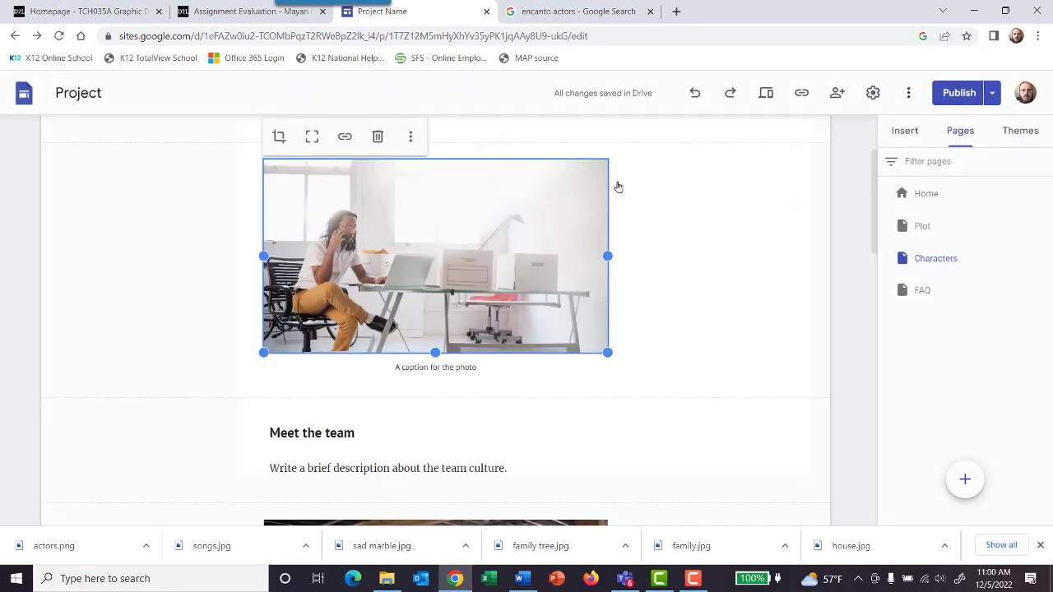
Step: Replace the office photo below the Characters text with the uploaded "family tree" picture from the encanto images folder
click(410, 138)
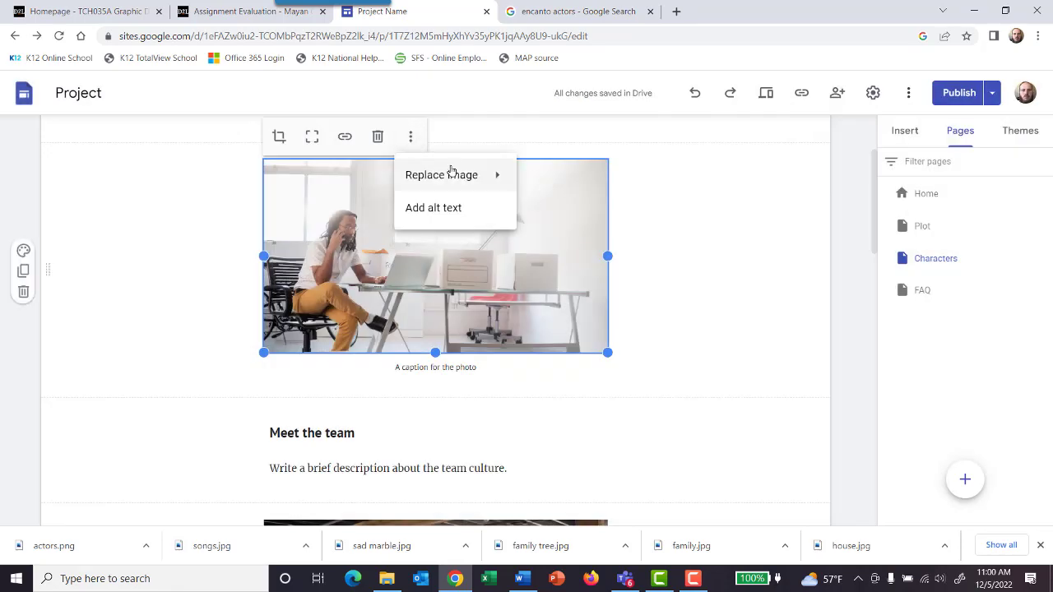
mouse_move(458, 174)
click(529, 181)
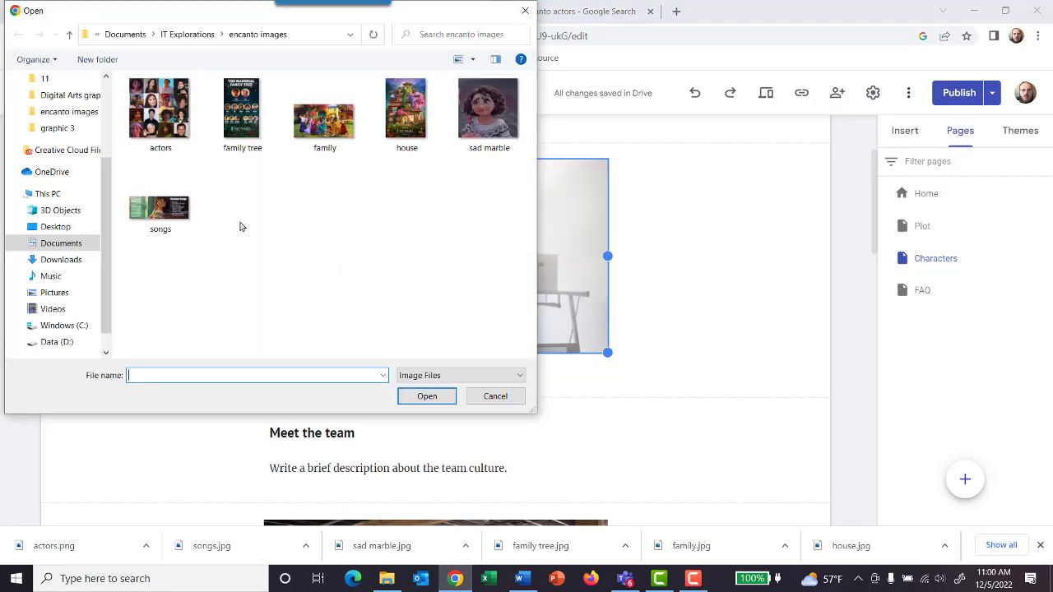
click(244, 108)
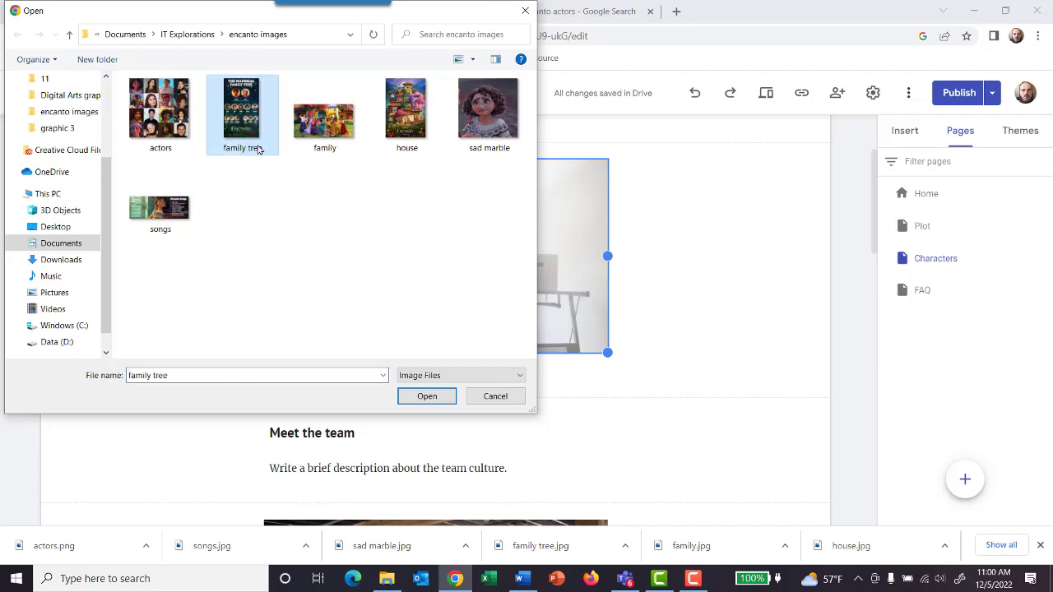
click(427, 396)
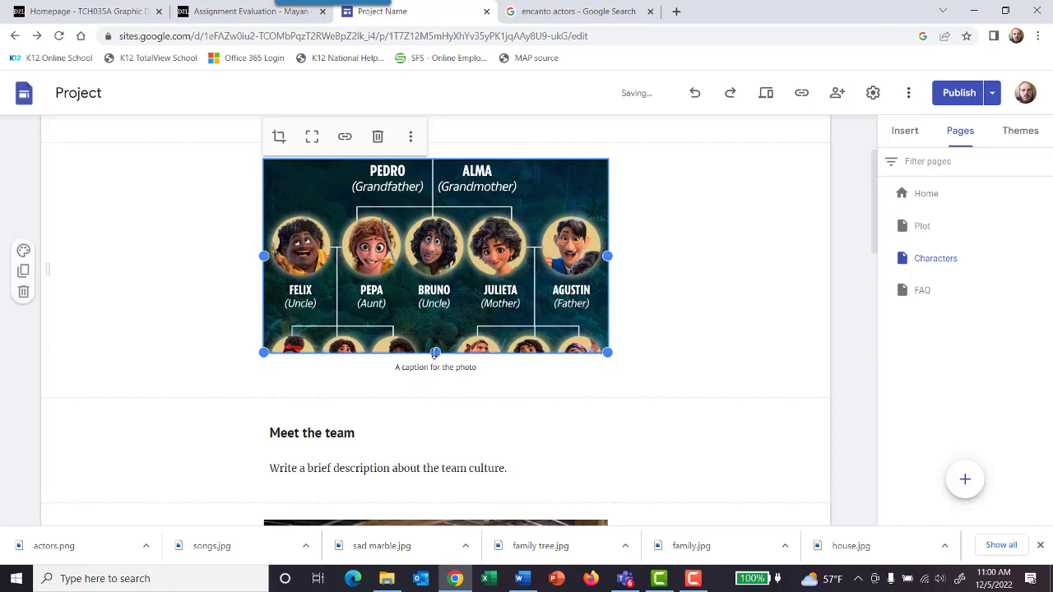
Step: Enlarge the family tree image downward so all generations, from the grandparents to the bottom row of cousins and sisters, fit in its frame
drag(435, 354, 679, 327)
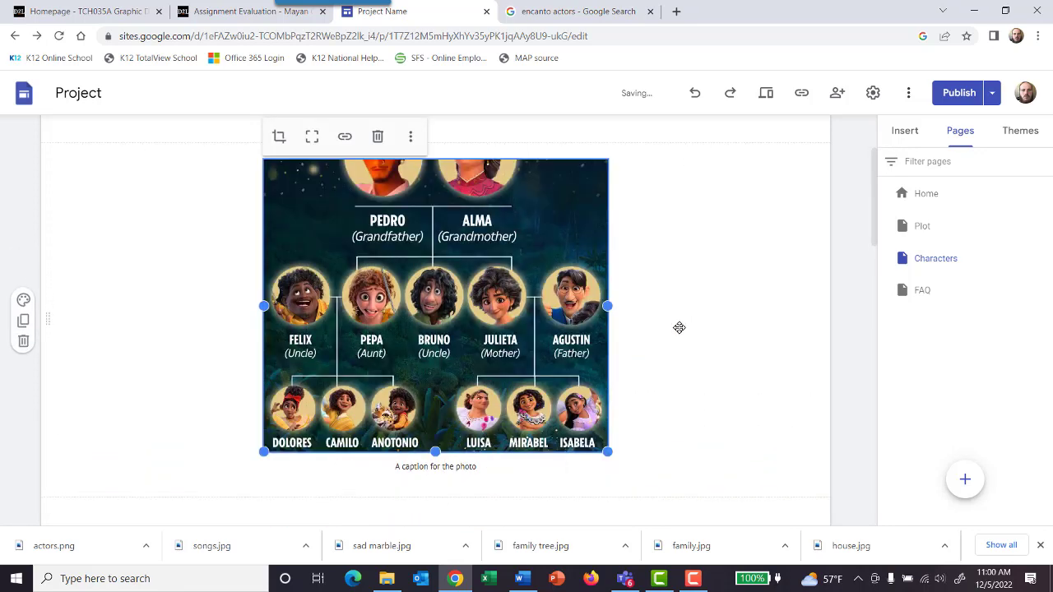
scroll(679, 328, down, 1)
scroll(679, 328, down, 2)
scroll(679, 327, up, 3)
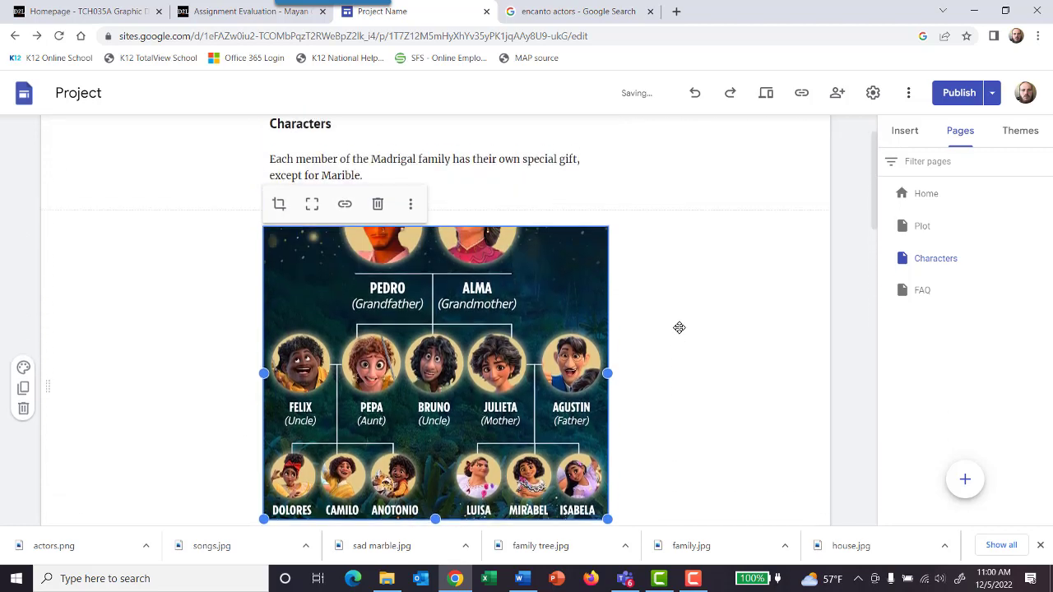
scroll(679, 328, down, 2)
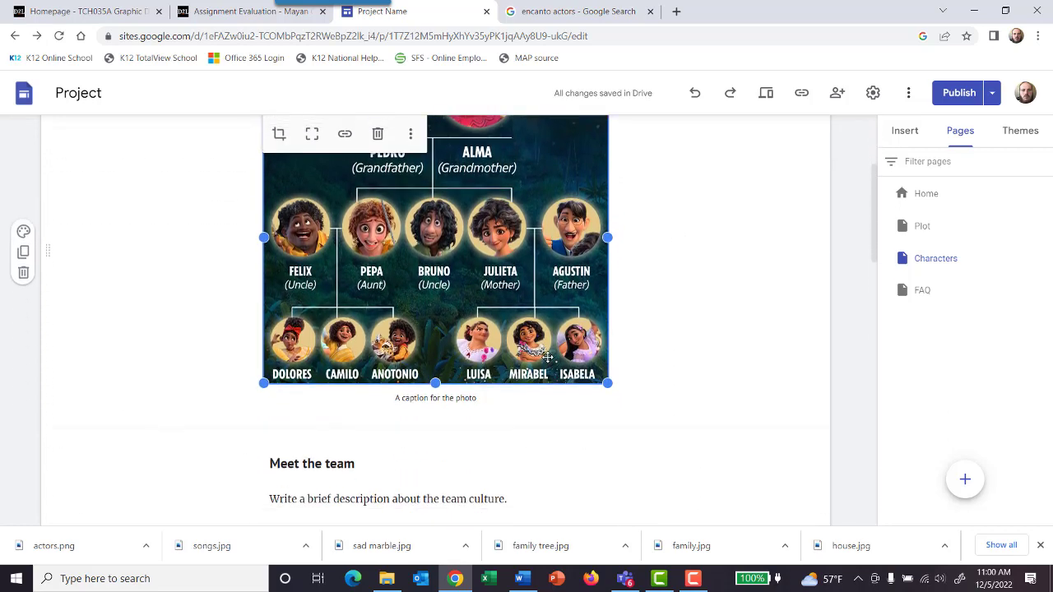
click(425, 406)
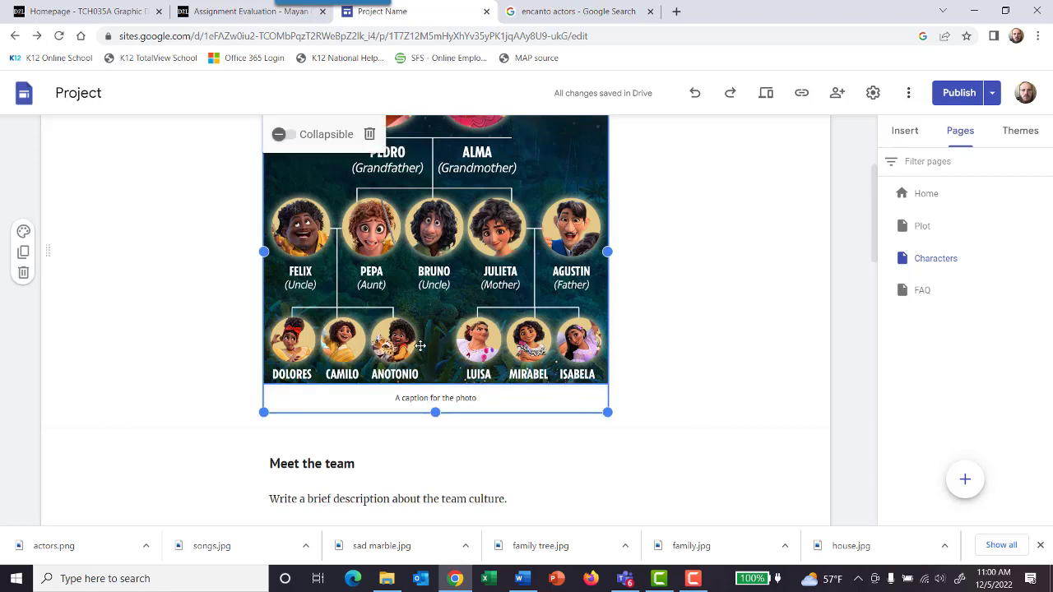
drag(435, 412, 435, 487)
scroll(501, 298, up, 2)
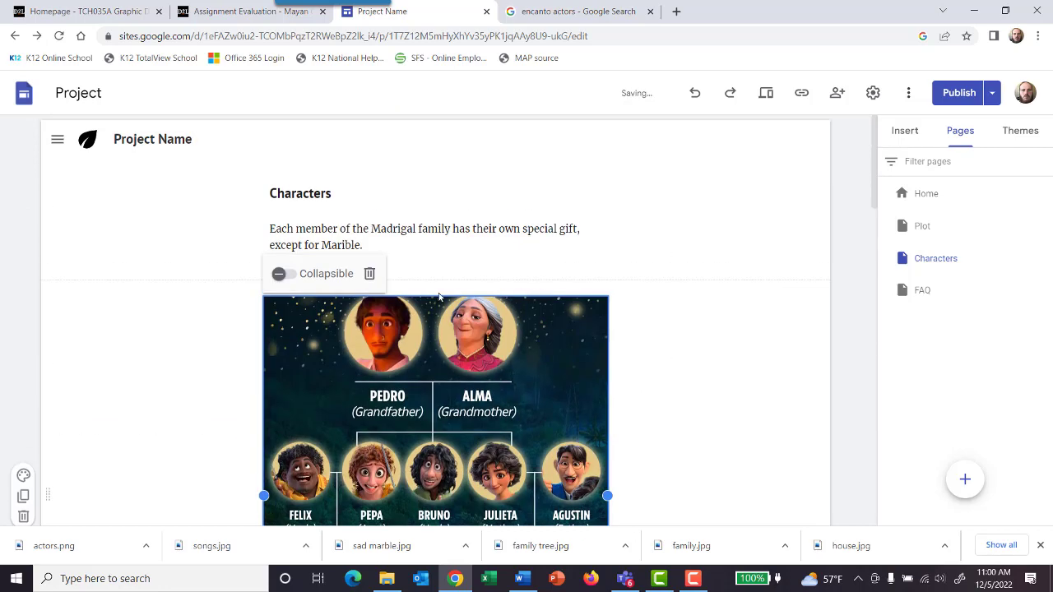
drag(432, 298, 441, 321)
Step: Change the "Meet the team" heading below the family tree image to "The powers"
scroll(697, 312, down, 5)
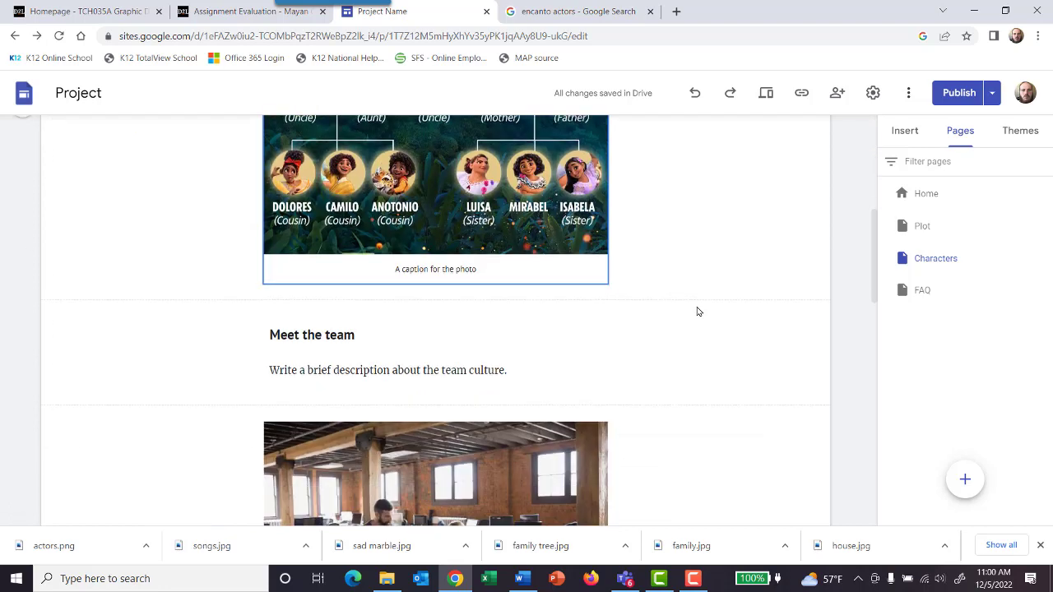
scroll(697, 308, up, 5)
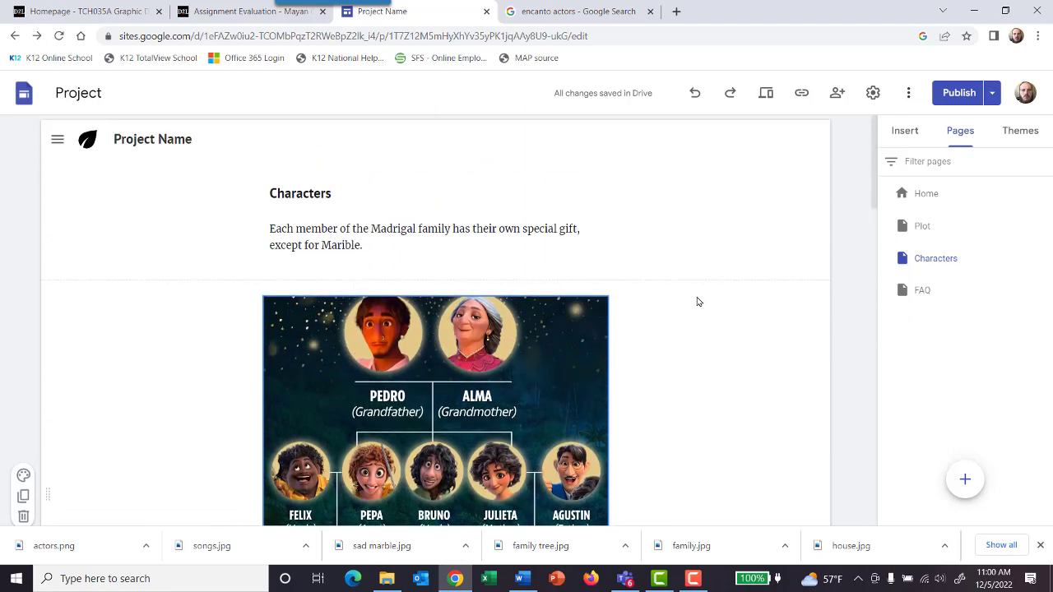
scroll(696, 305, down, 3)
scroll(694, 310, up, 1)
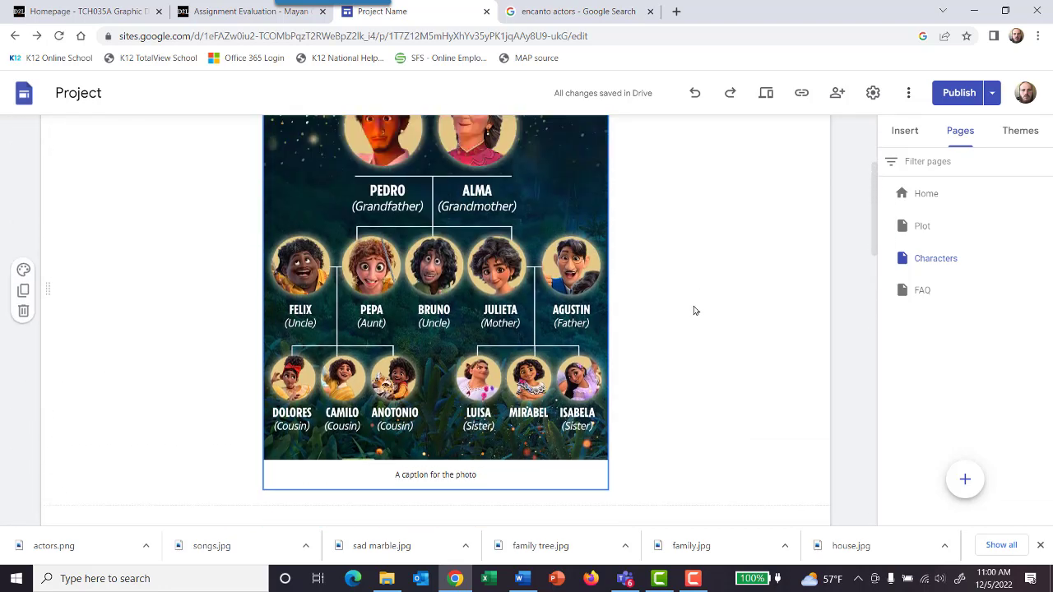
scroll(693, 310, down, 2)
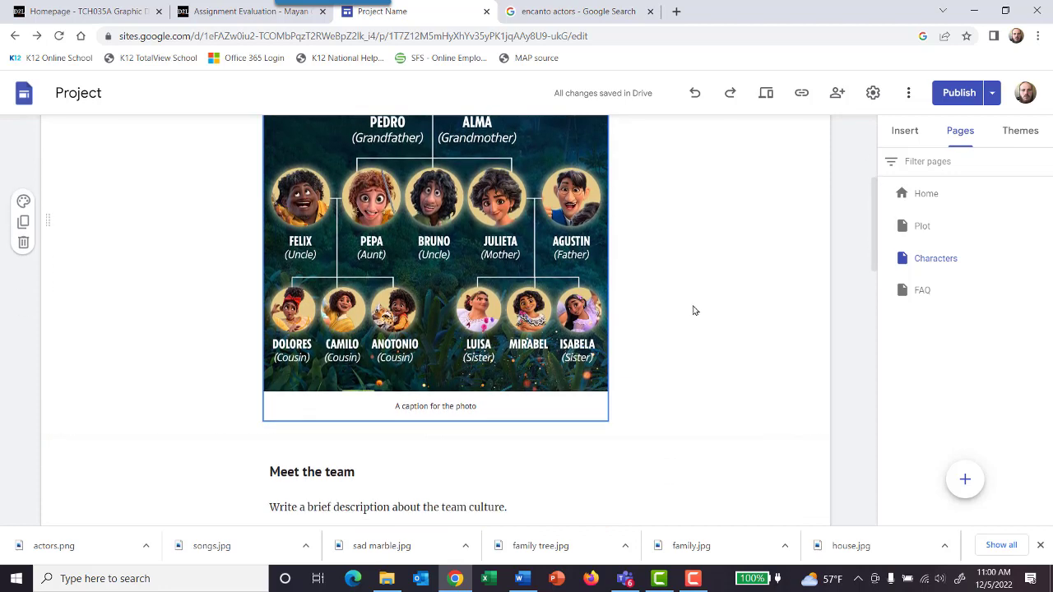
click(341, 405)
drag(371, 404, 265, 401)
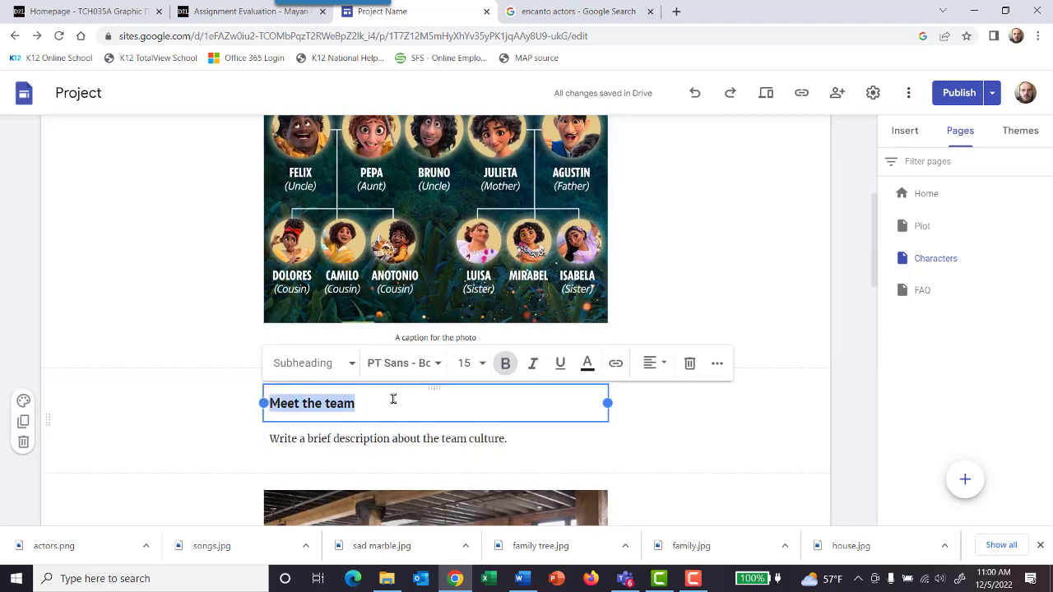
text(The powers)
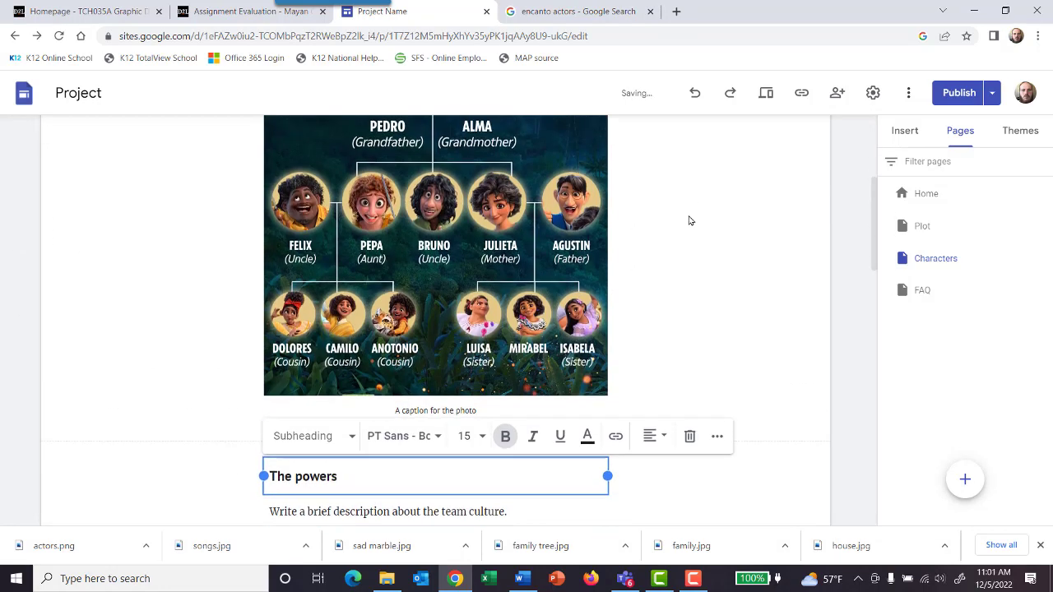
Step: Replace the team culture description under the powers heading with "Pedro and Agustin married into the family so they were not given gifts."
click(507, 507)
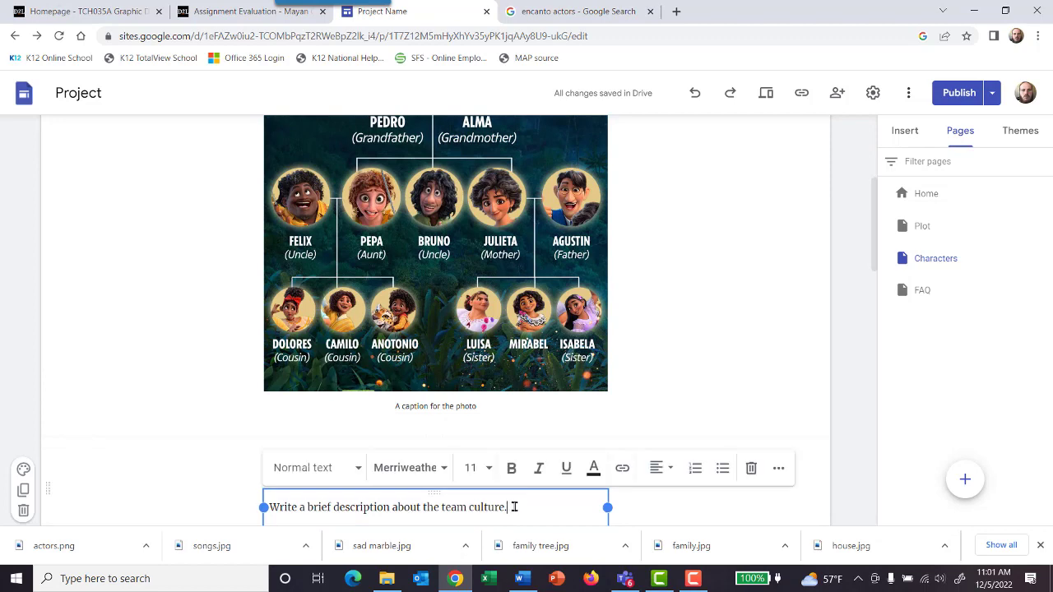
drag(507, 507, 244, 502)
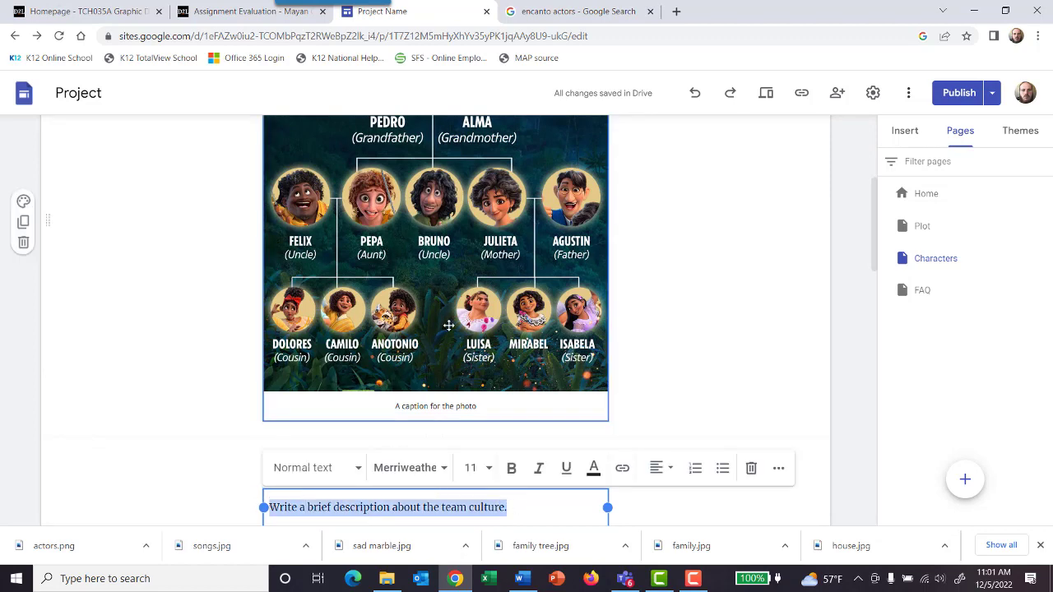
text(Pedro)
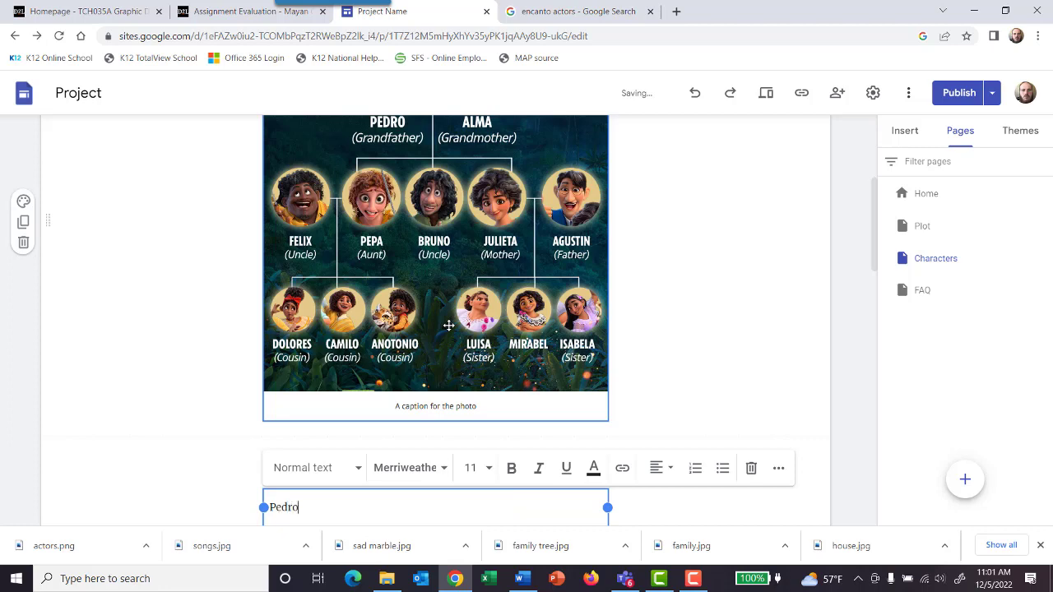
text( and Agustin marrie)
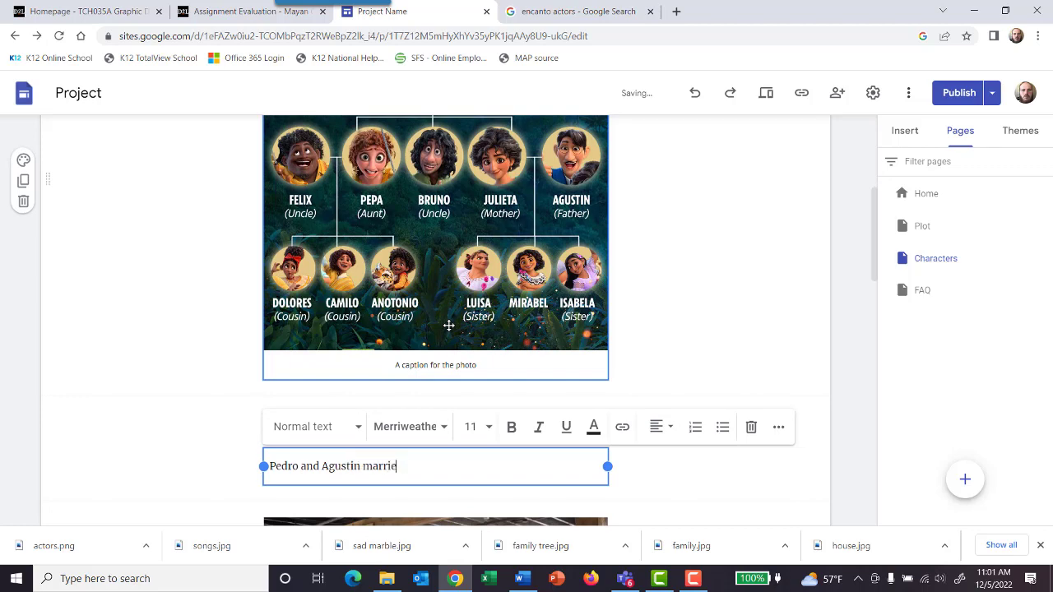
text(d into the family so they were)
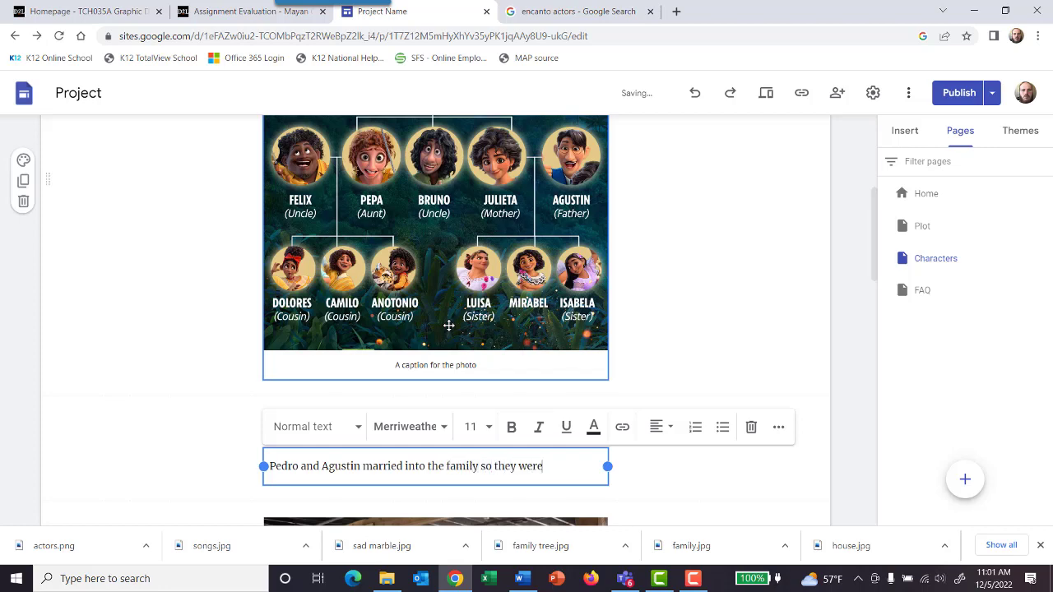
text( not given gifts.)
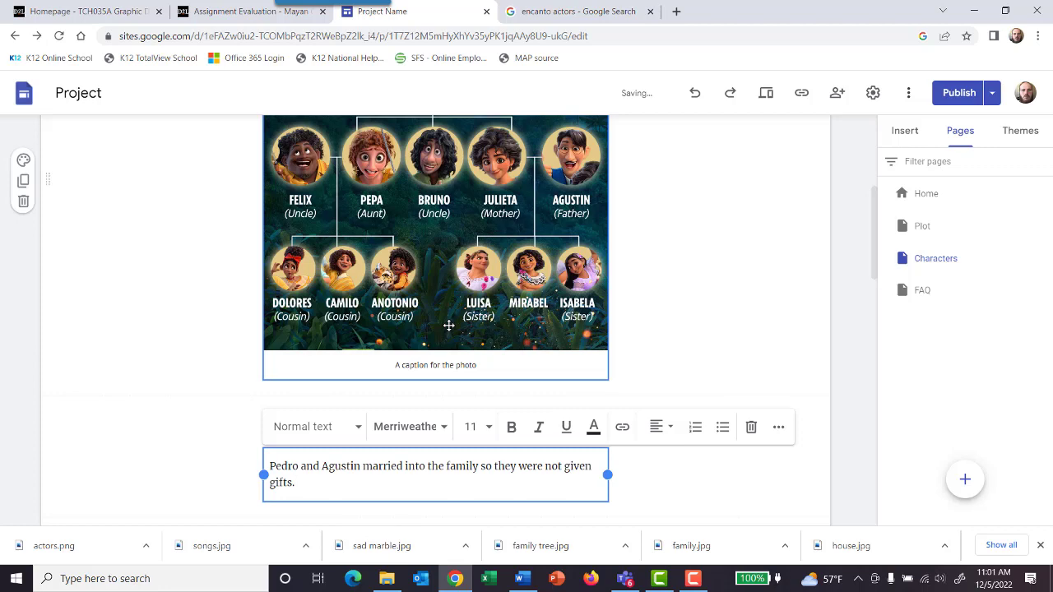
scroll(611, 320, up, 3)
scroll(618, 334, down, 2)
scroll(619, 336, up, 1)
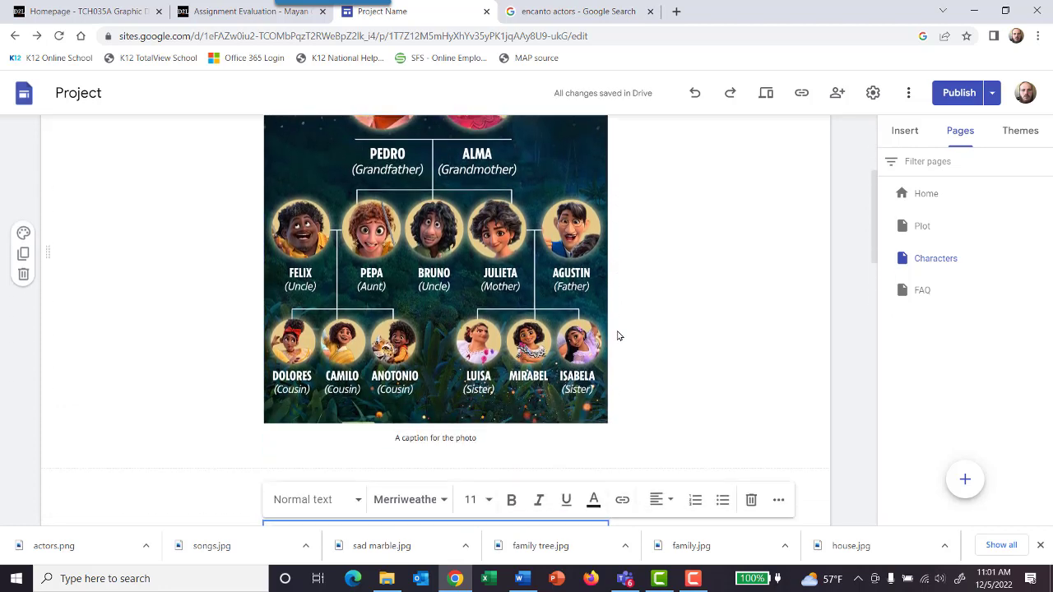
Step: Continue the powers text with "Pedro passed away bofre powers were given and" after the sentence about not being given gifts
scroll(619, 336, up, 1)
scroll(619, 336, down, 1)
scroll(619, 335, up, 1)
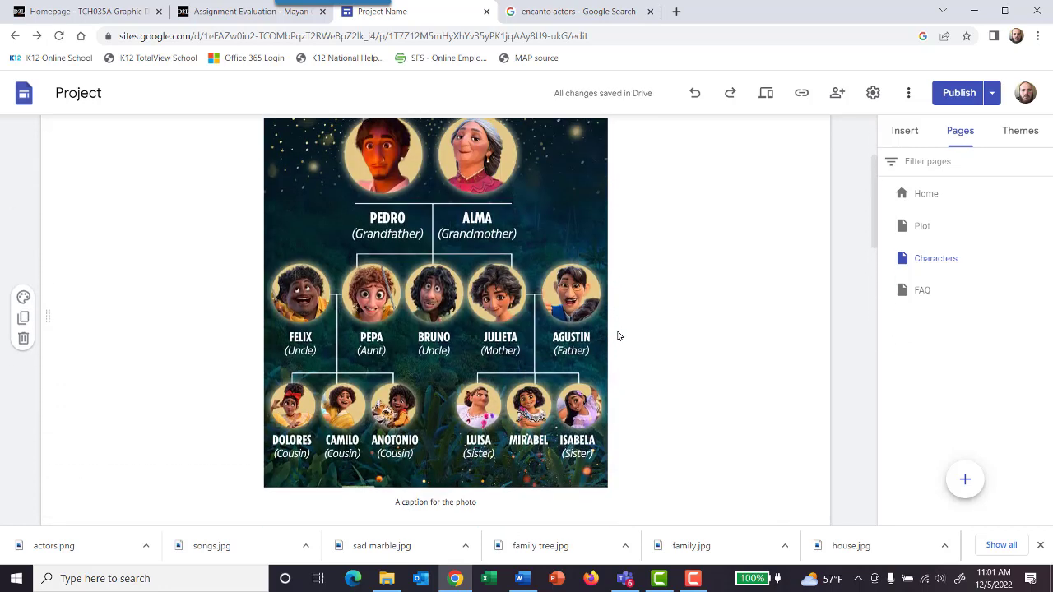
scroll(619, 335, down, 3)
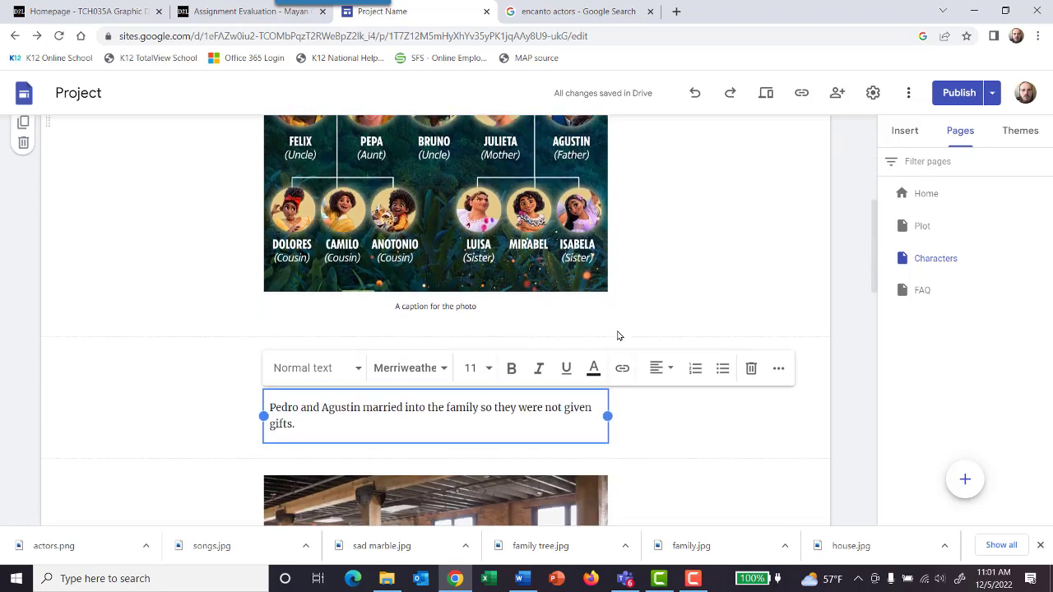
text(. Pedr)
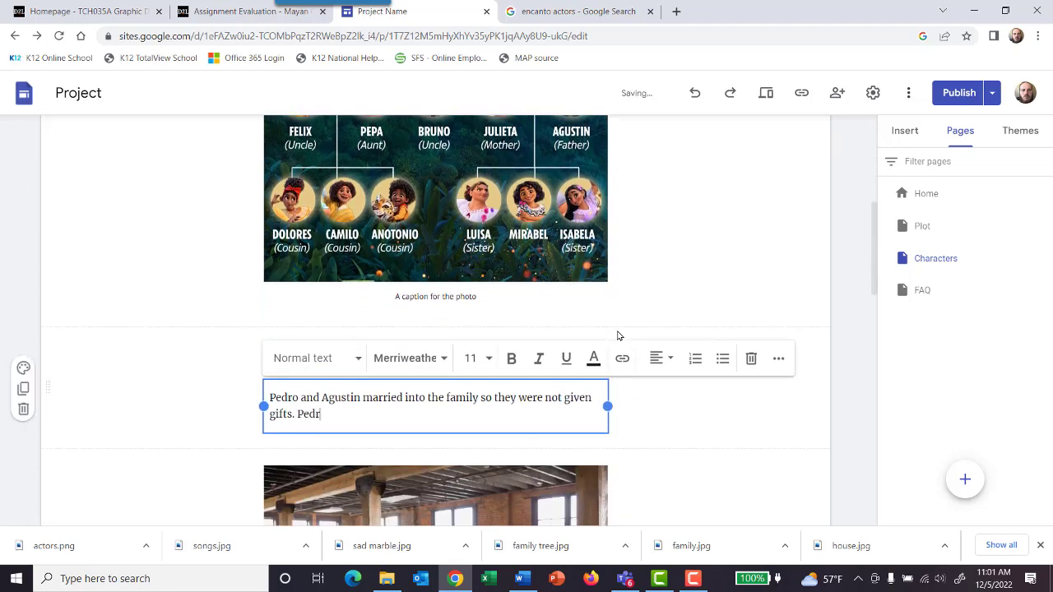
text(o passed away bofre po)
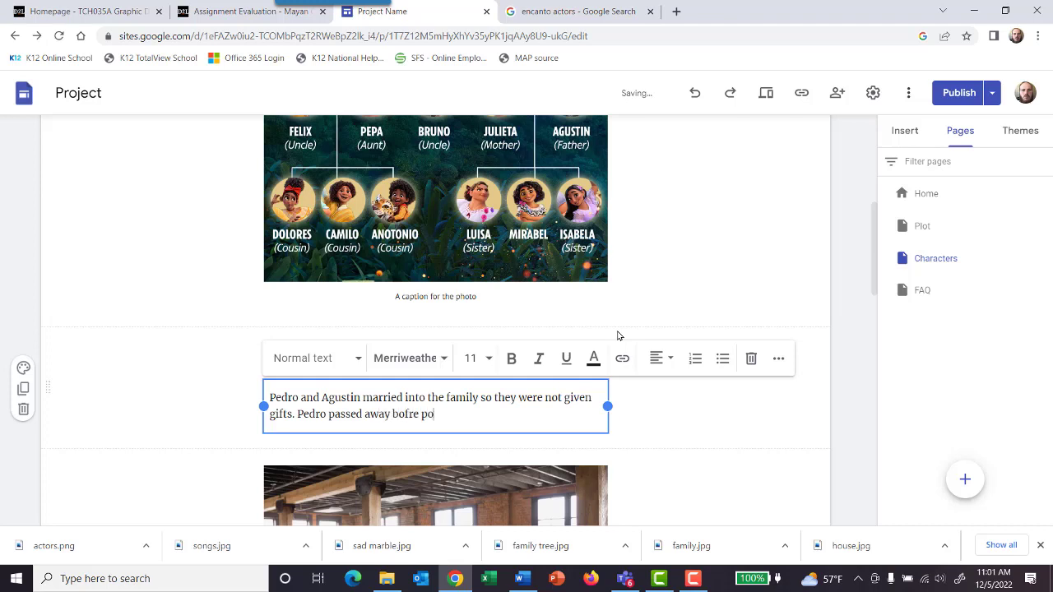
text(wers were given and)
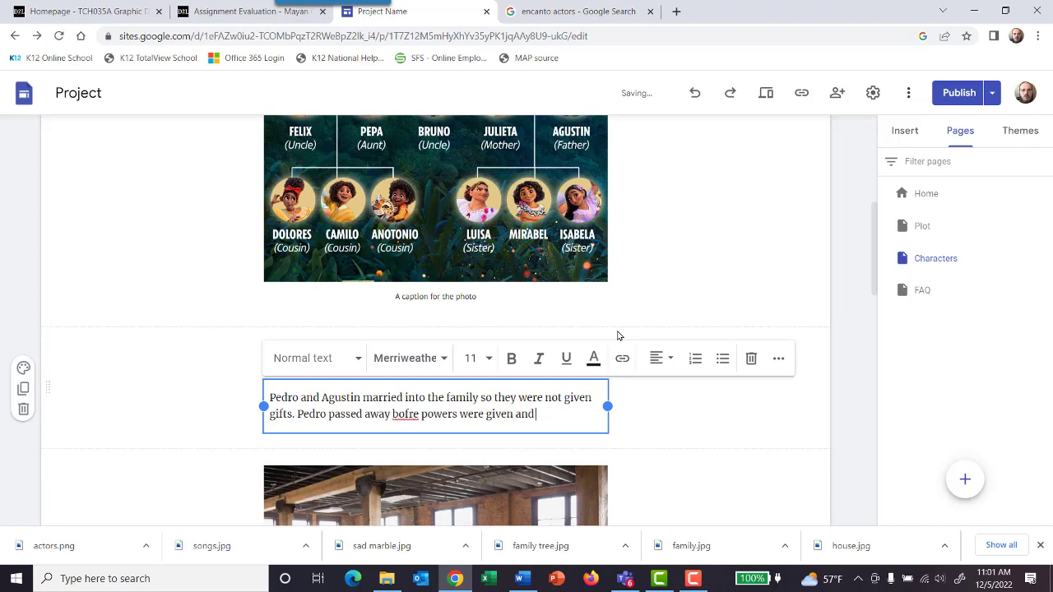
Step: Complete the sentence about Pedro with "Alma does not have a poewr for some reason." and add "She is the keeper of the candle."
scroll(619, 336, up, 4)
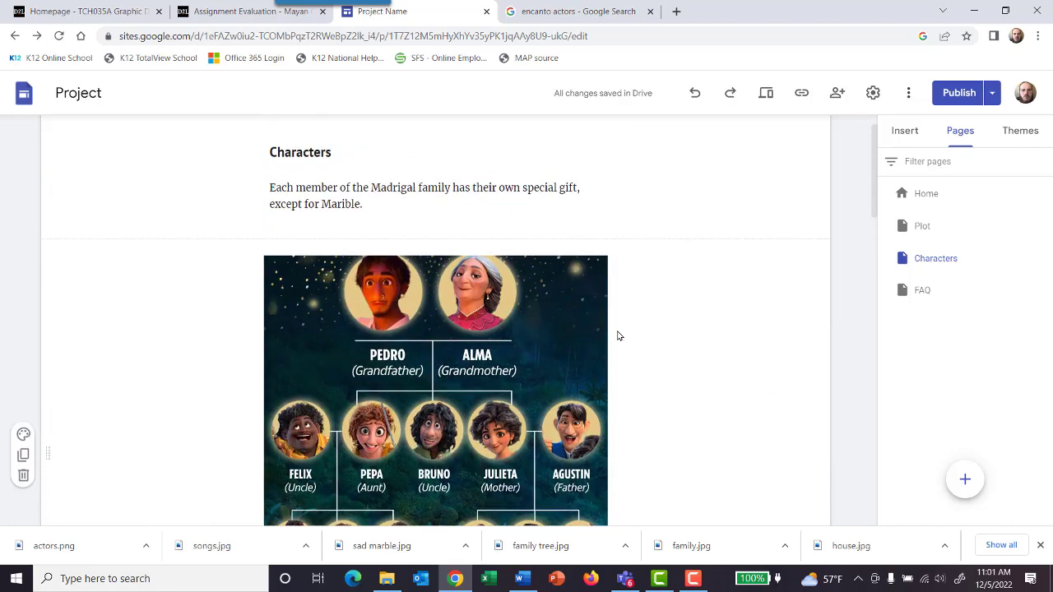
scroll(619, 336, down, 4)
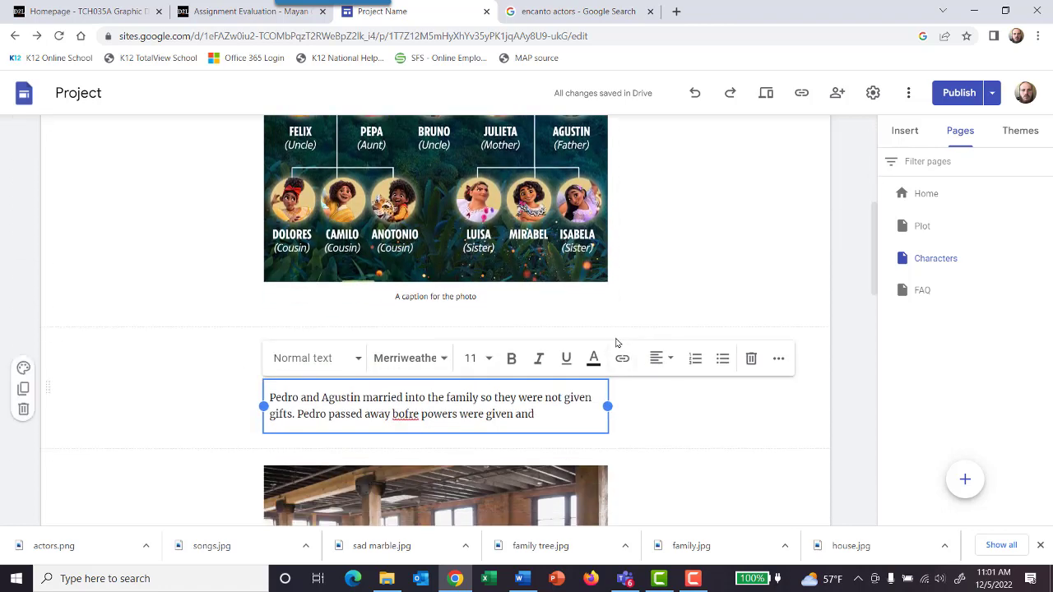
text(Alma)
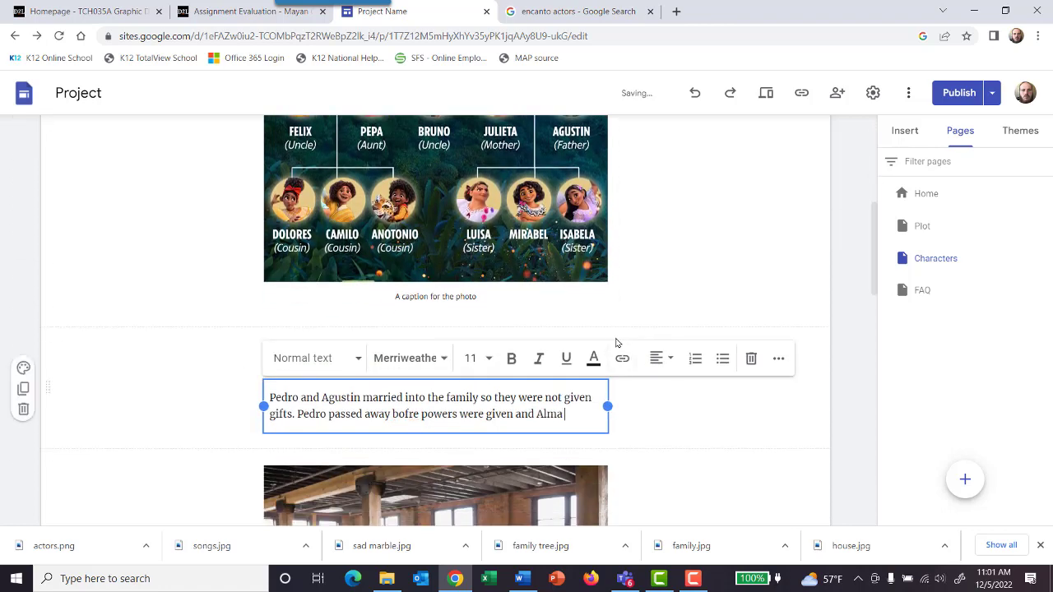
text( does not hav)
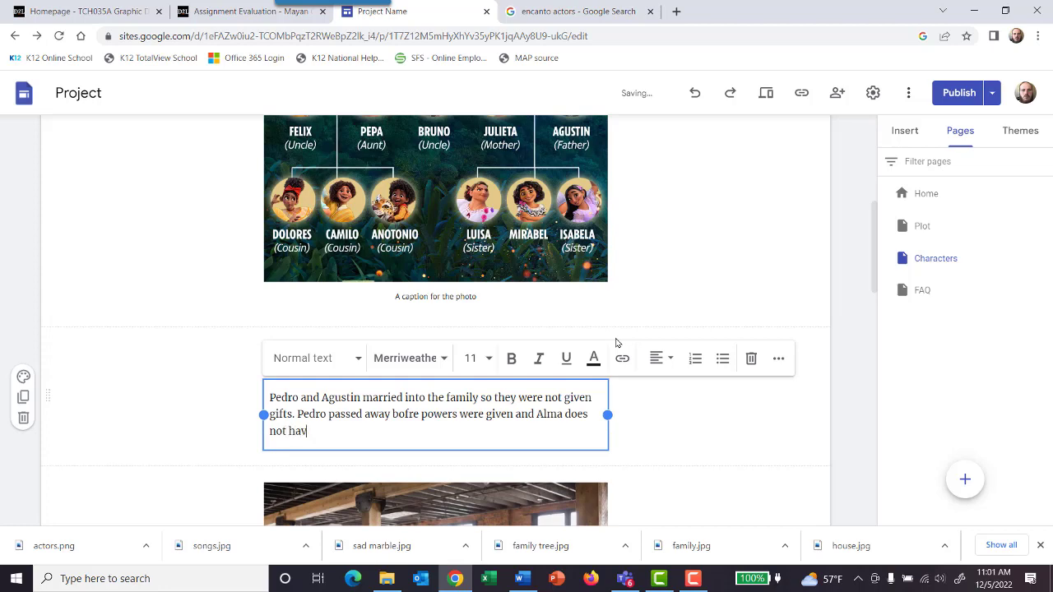
text(e a poewr for some reason)
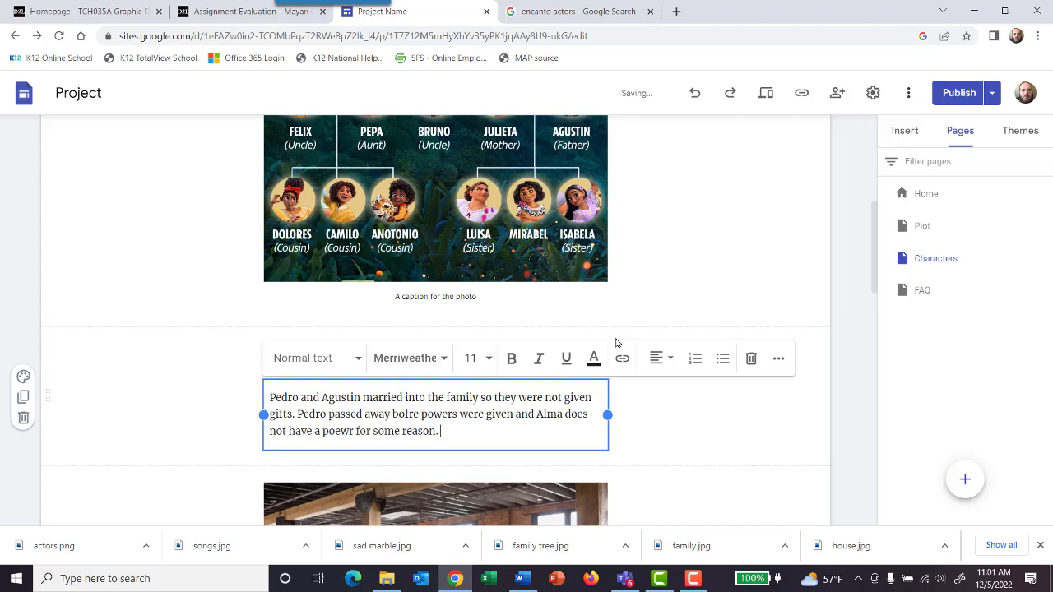
text(. She is the keeper of the)
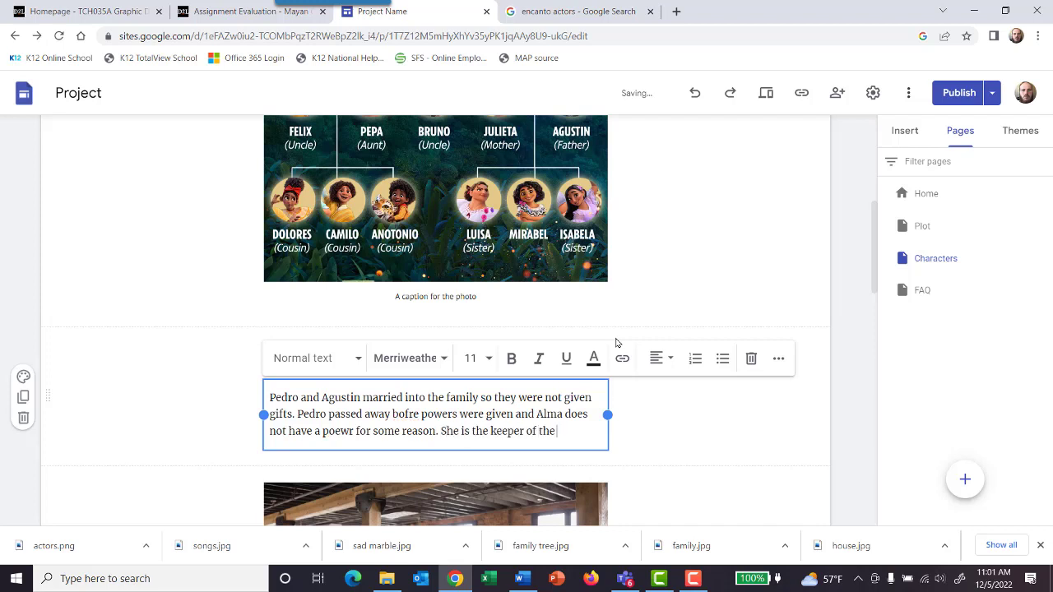
text( candle.)
Step: Correct the two misspelled words in the powers paragraph to "before" and "power"
right_click(399, 417)
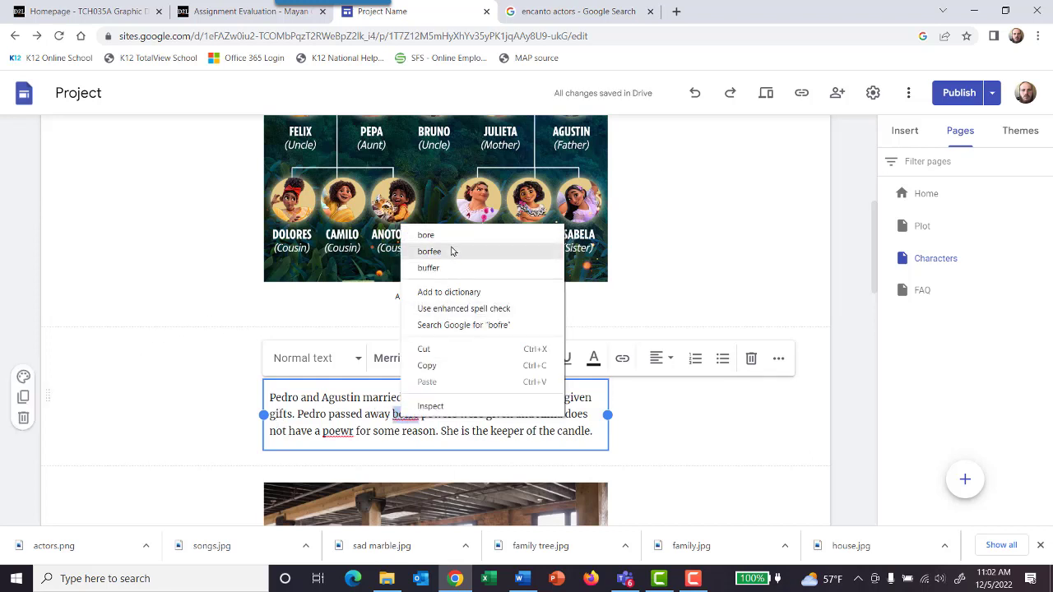
click(365, 396)
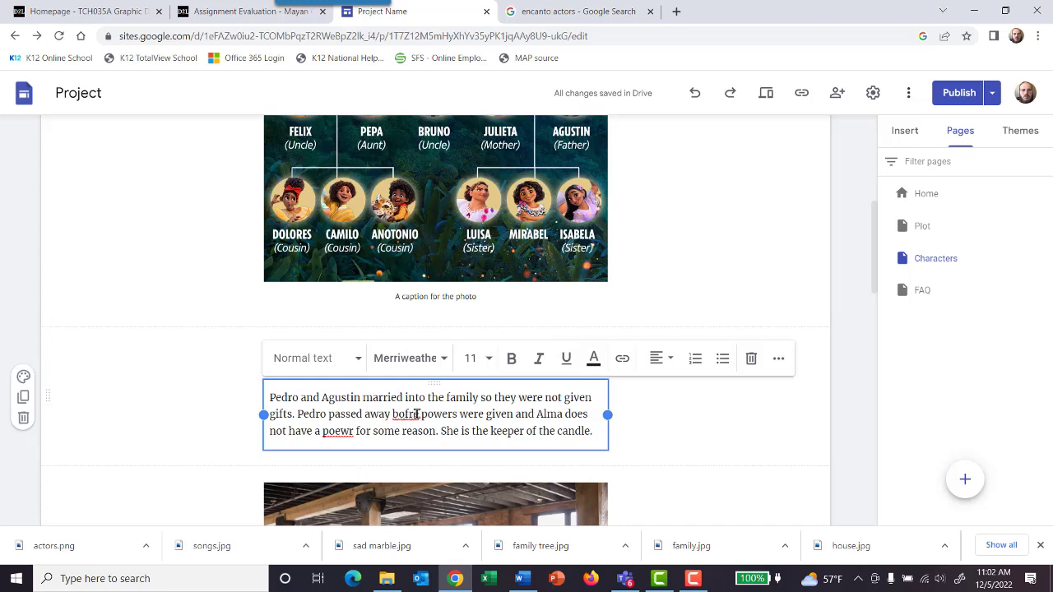
drag(418, 414, 401, 414)
key(BackSpace)
text(efore)
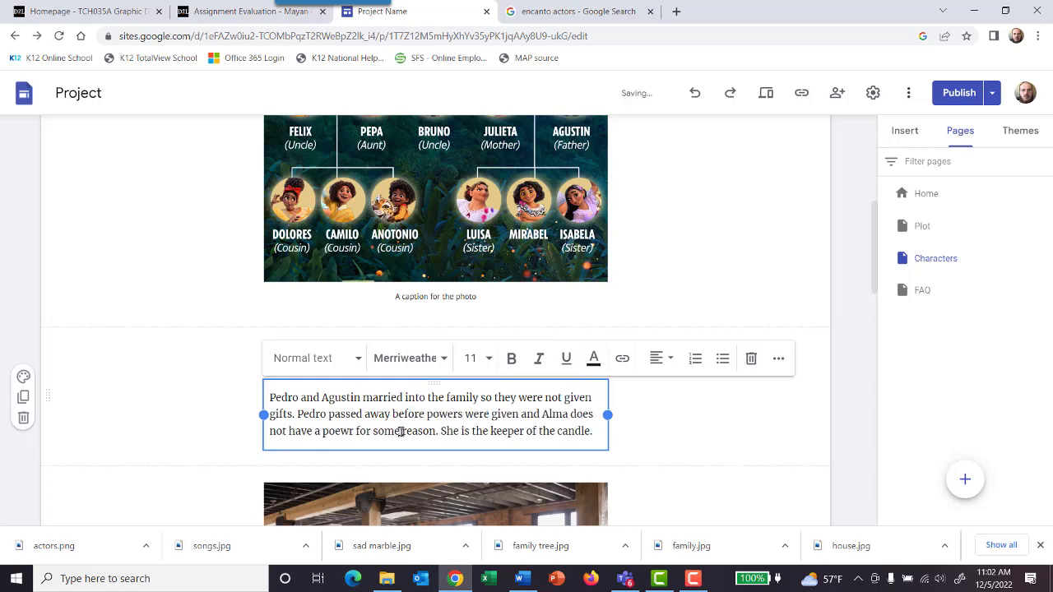
right_click(355, 436)
click(402, 284)
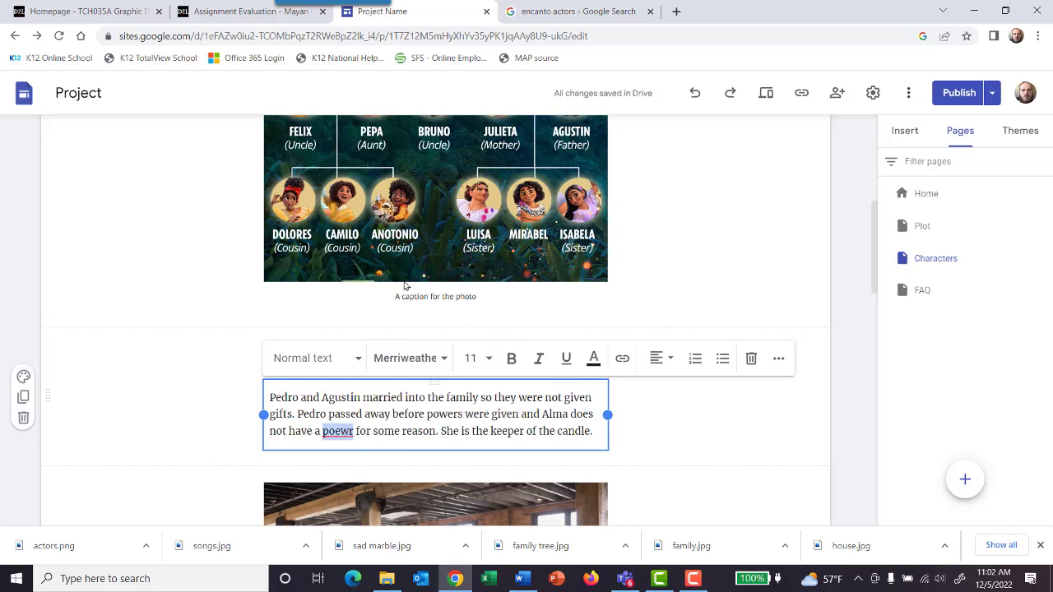
Step: Start a new paragraph below the candle sentence reading "Bruno can see the future. Pepa can control the weather."
scroll(500, 374, up, 1)
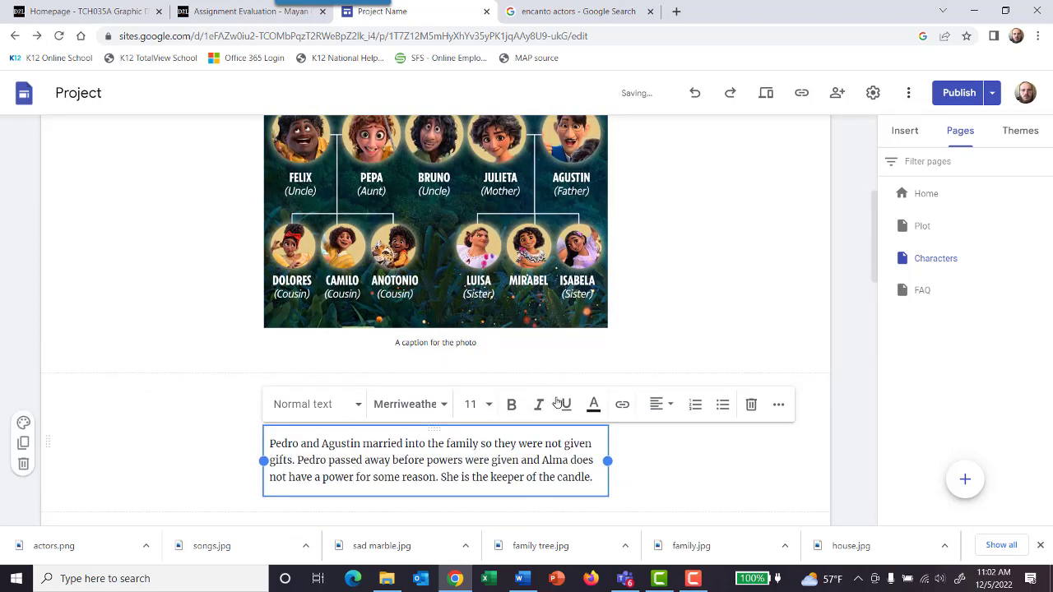
click(604, 471)
key(Return)
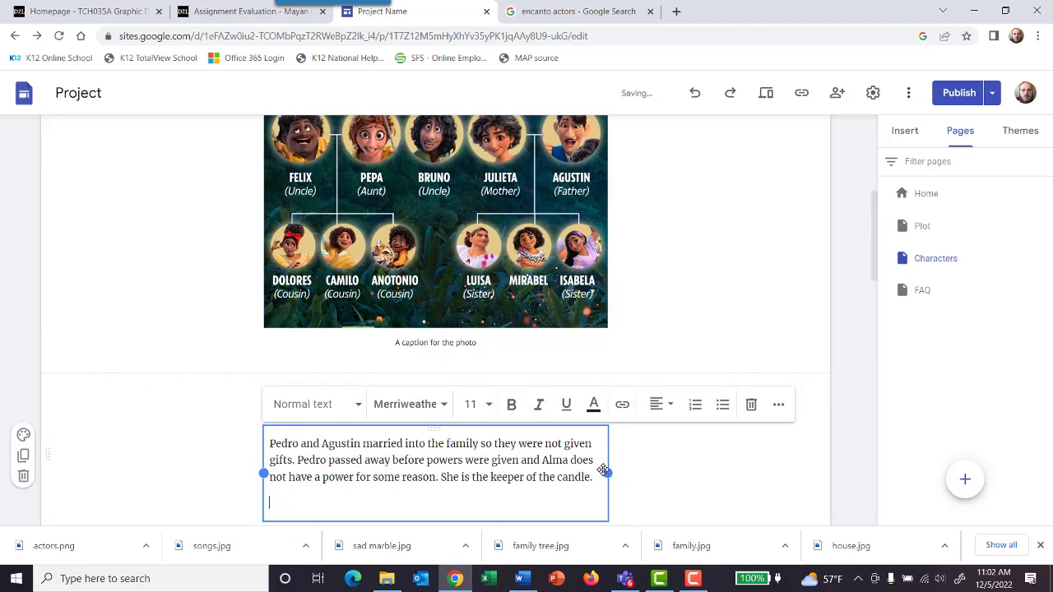
text(Bruno can see the future,)
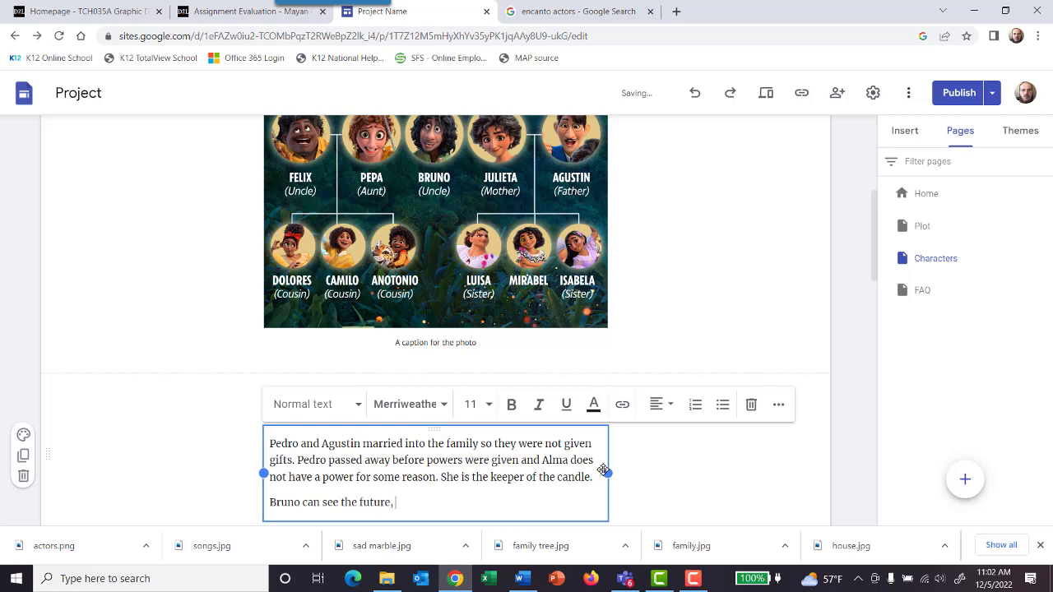
text( Pepa can control the weather)
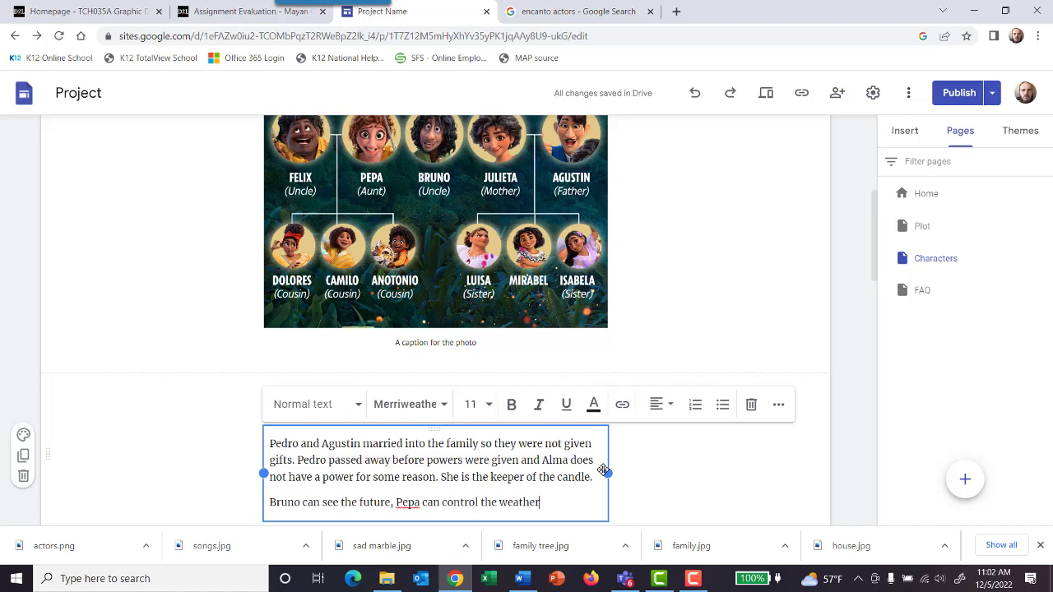
text(.)
key(BackSpace)
text(.)
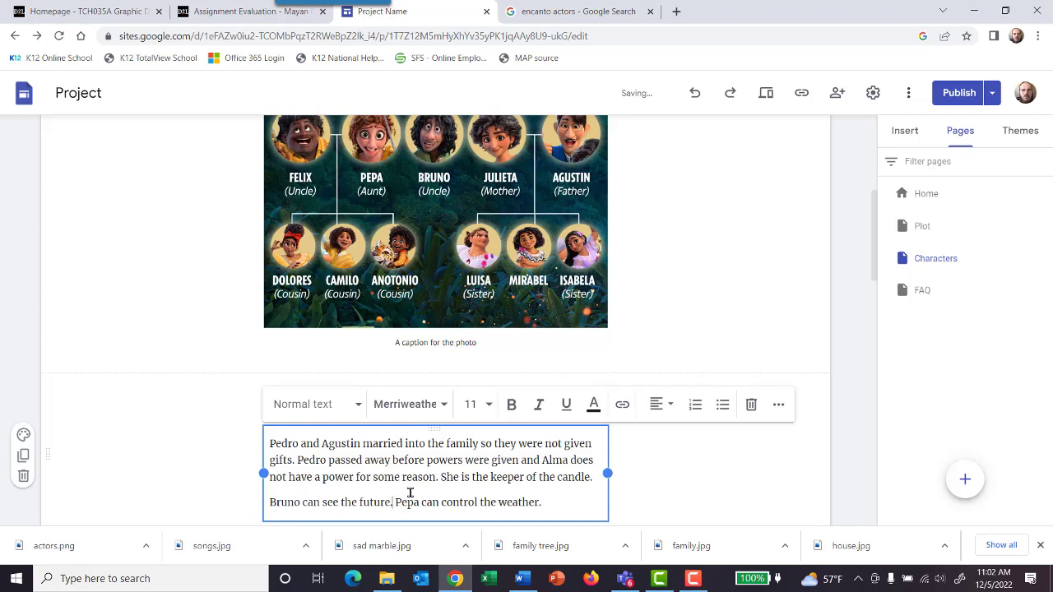
Step: Add "Julieta can heal with her means." after the sentence about Pepa controlling the weather
click(550, 502)
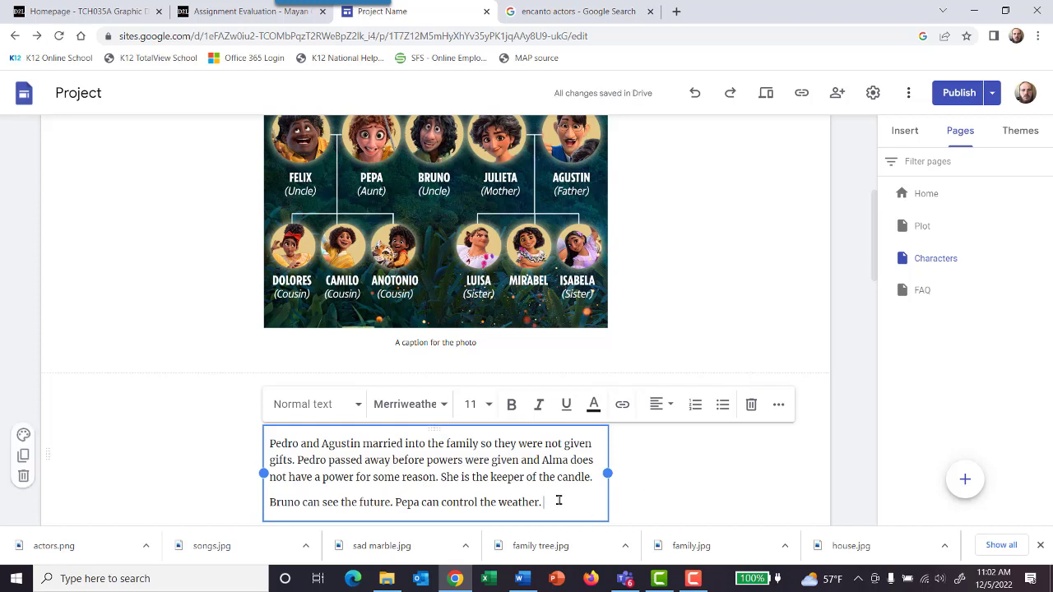
text(Ju)
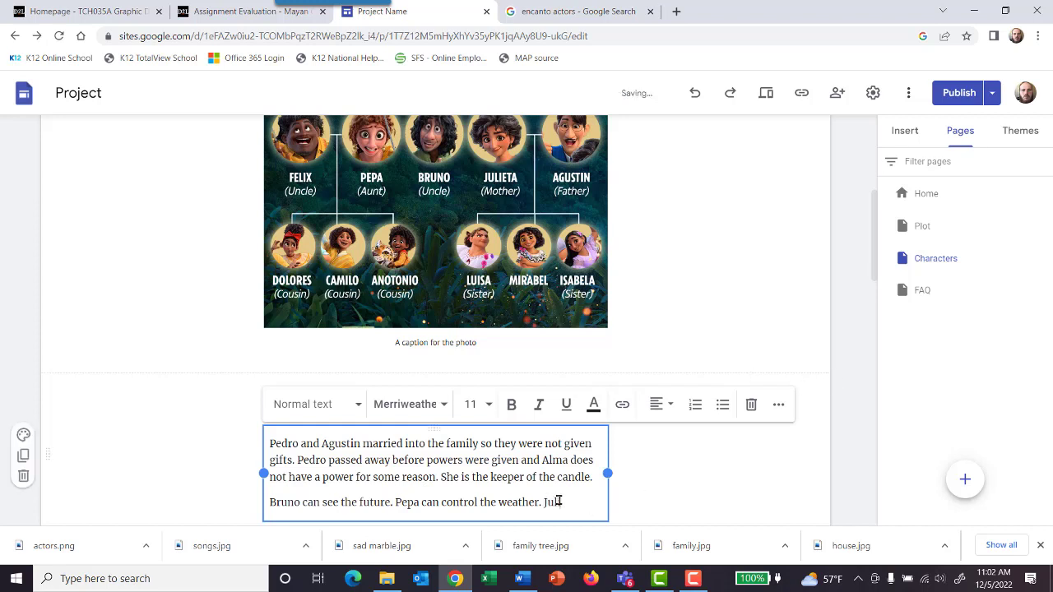
text(lieta can heal with her means)
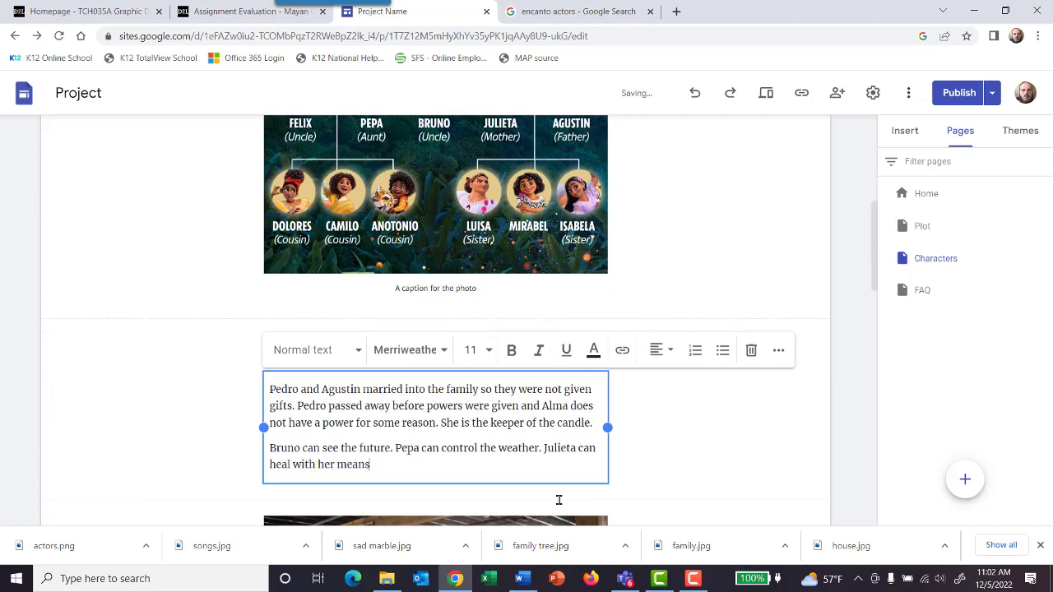
text(.)
Step: Start a third paragraph in the powers text with "Dolores has super hearing"
key(Return)
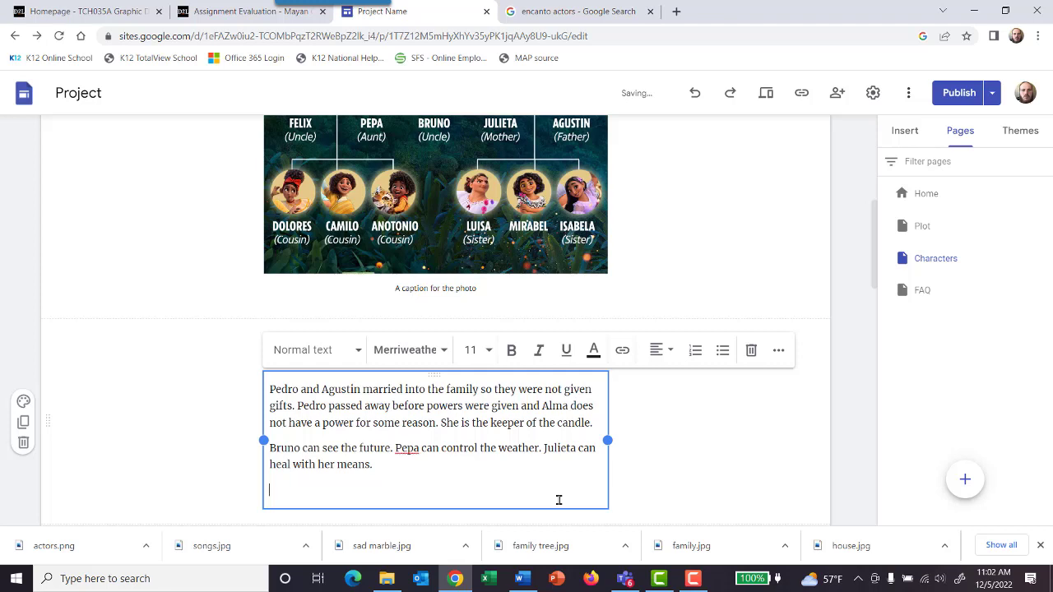
text(Dolores)
text( can hear)
text( from)
key(BackSpace)
key(BackSpace)
key(BackSpace)
key(BackSpace)
key(BackSpace)
key(BackSpace)
key(BackSpace)
key(BackSpace)
key(BackSpace)
key(BackSpace)
text(has super hear)
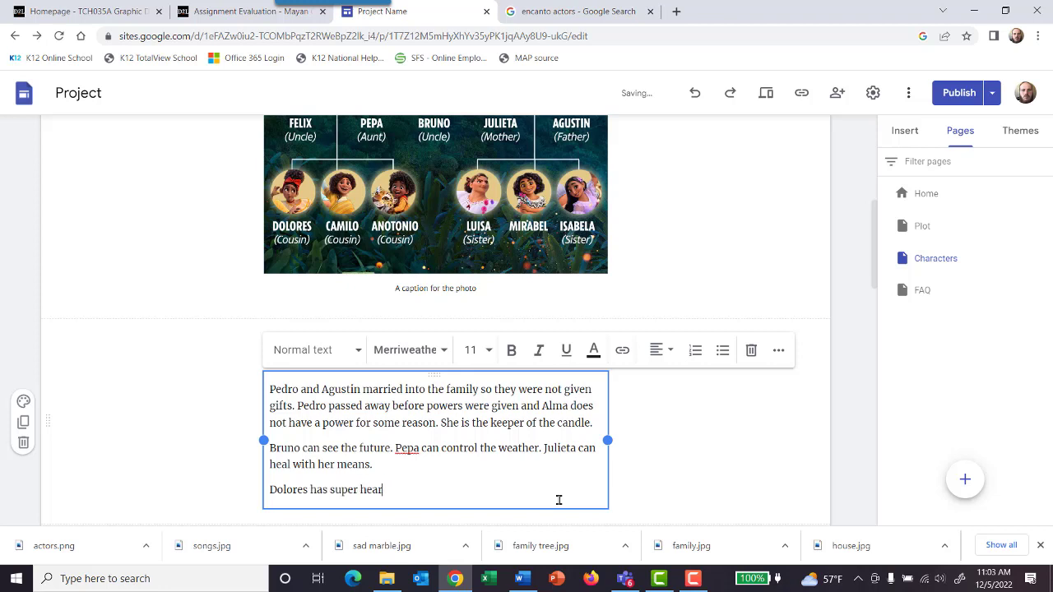
text(ing, camilo can change s)
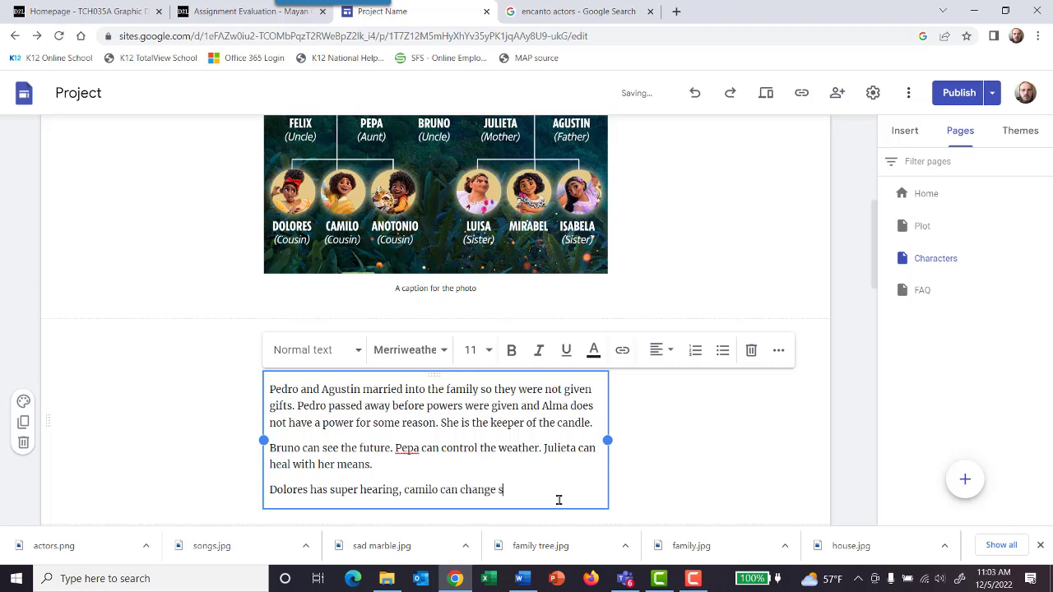
text(hape into another person)
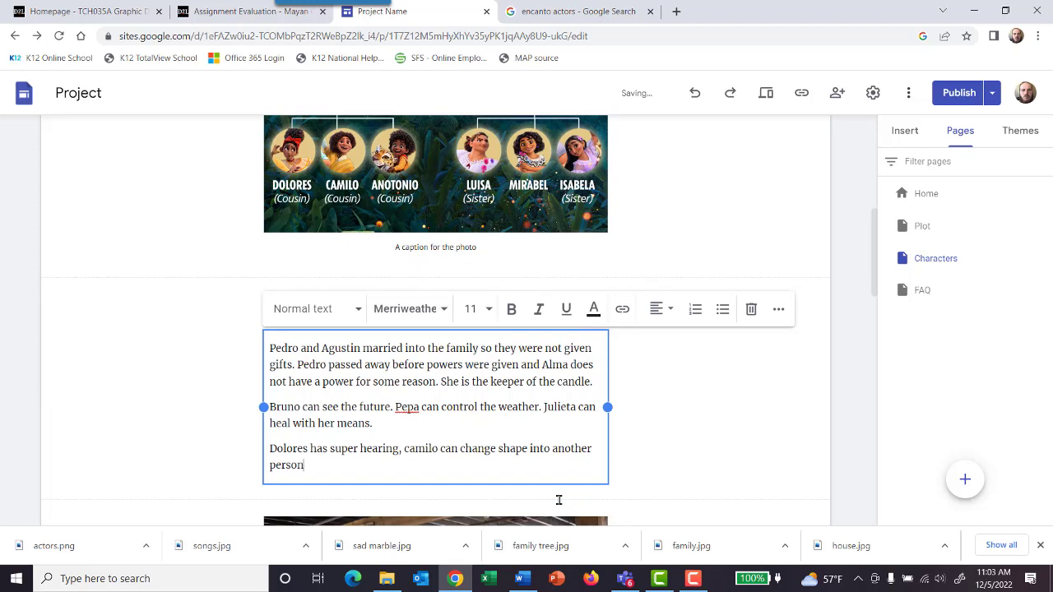
text(, and Anto)
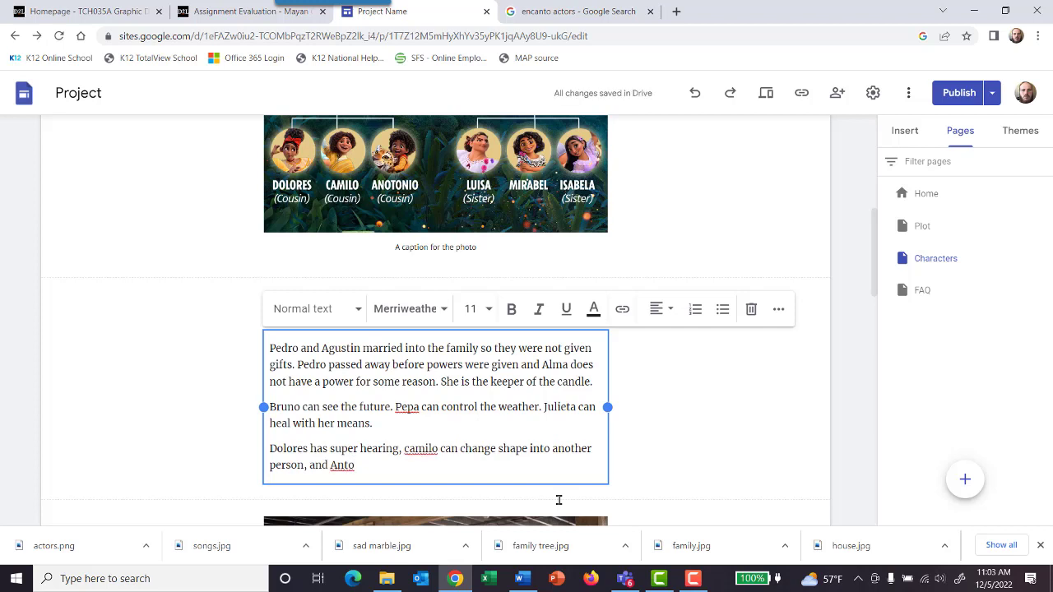
Step: Extend the sentence about the cousins with ", and Antonio and speak with animals"
text(n)
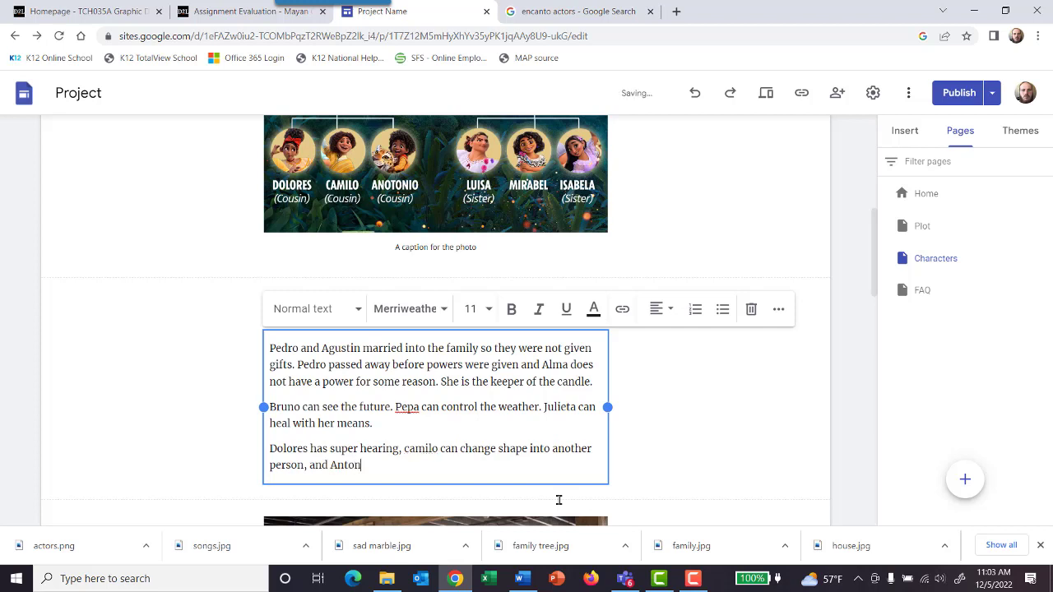
text(io and speak with animals)
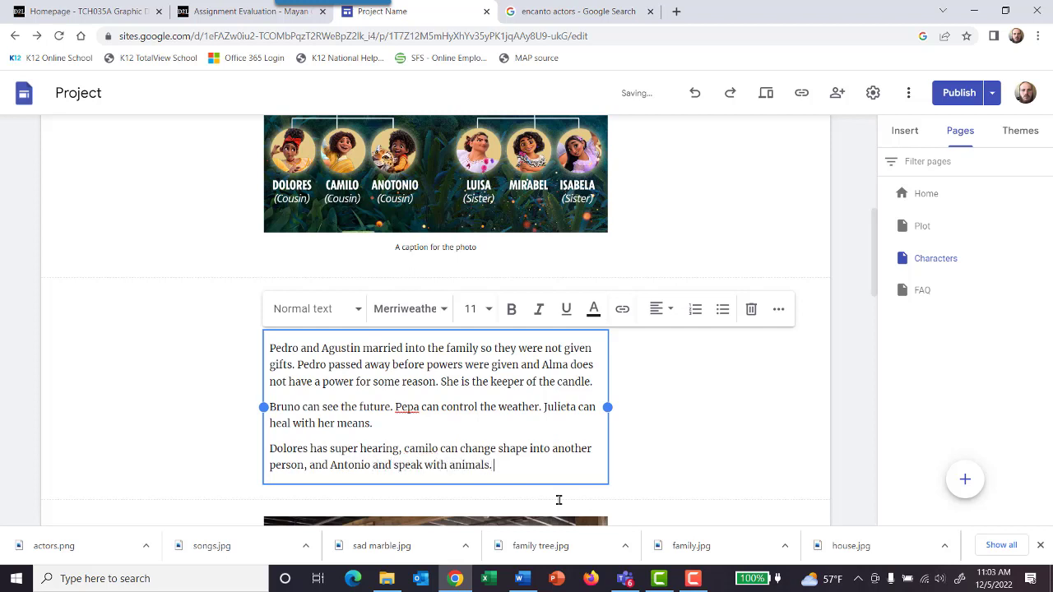
text(. All three are peppa and)
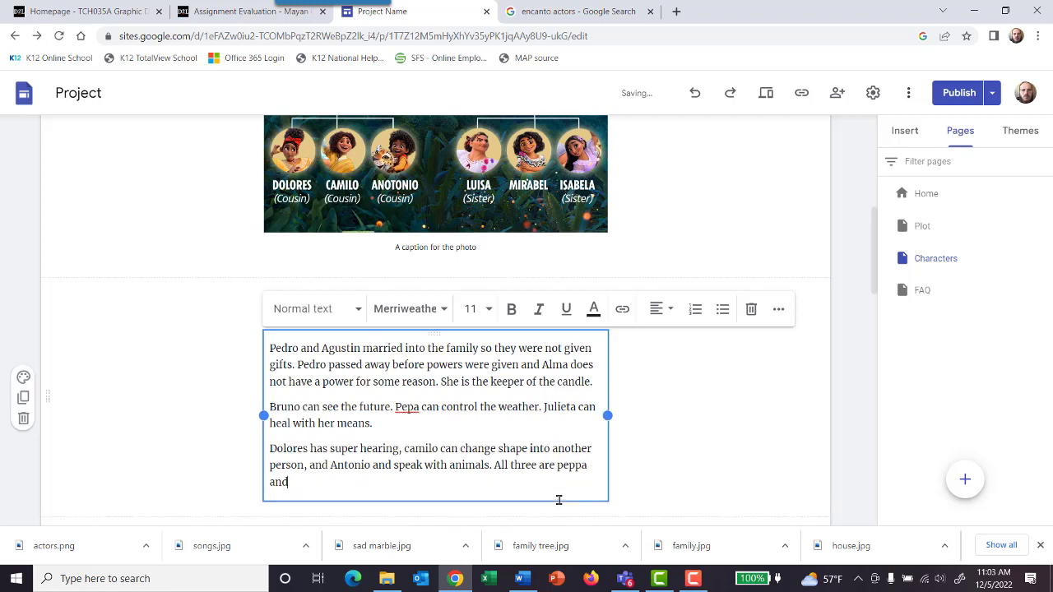
Step: Add the sentence "All three are Peppa and Pedro's kids." to the end of the third paragraph of the powers text
key(BackSpace)
key(BackSpace)
key(BackSpace)
key(BackSpace)
key(BackSpace)
key(BackSpace)
key(BackSpace)
key(BackSpace)
key(BackSpace)
text(P)
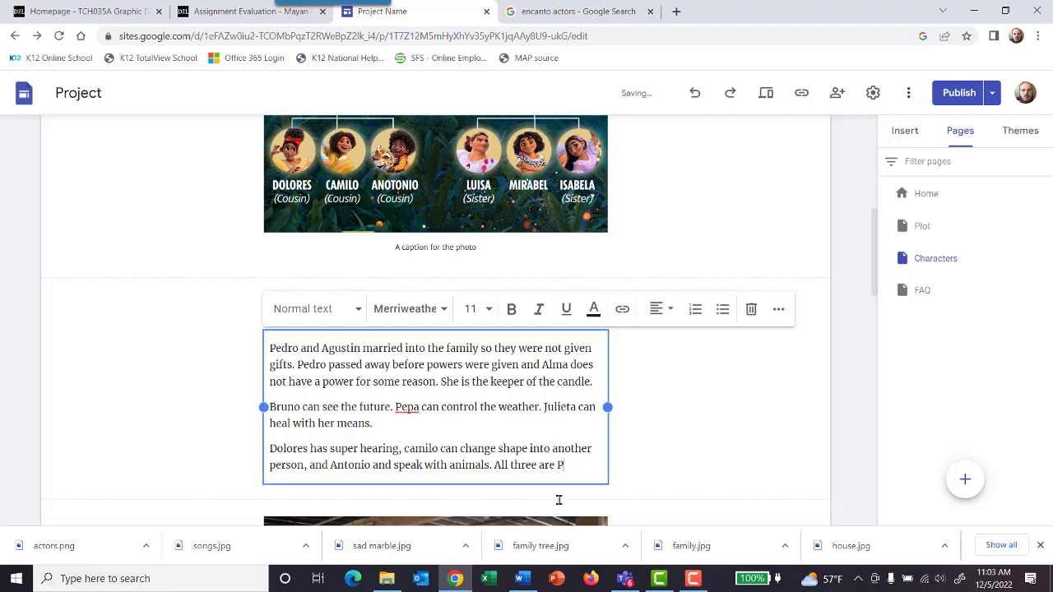
text(eppa and)
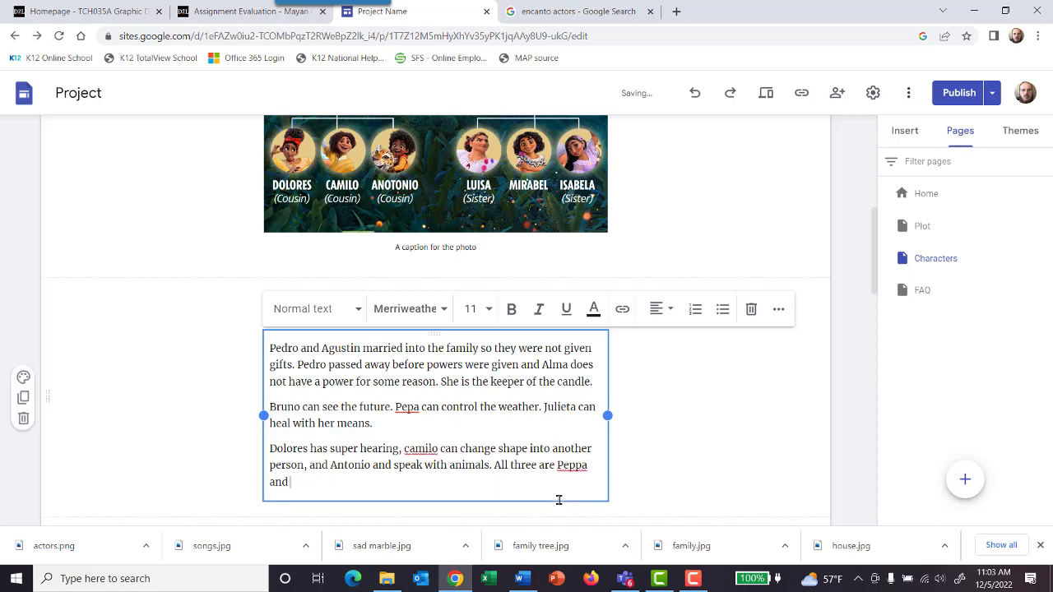
text( P)
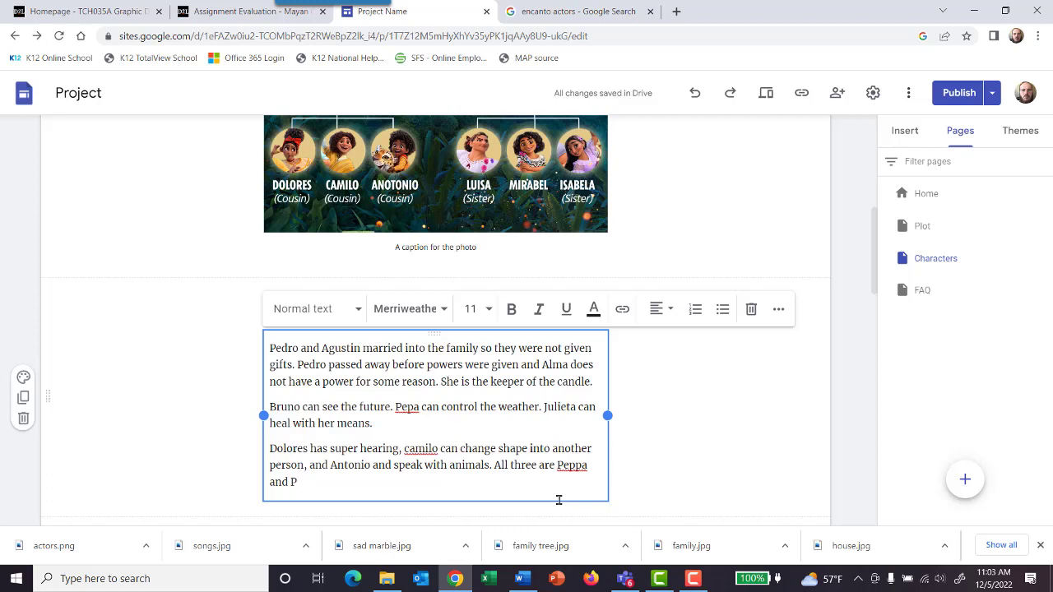
text(edro's ki)
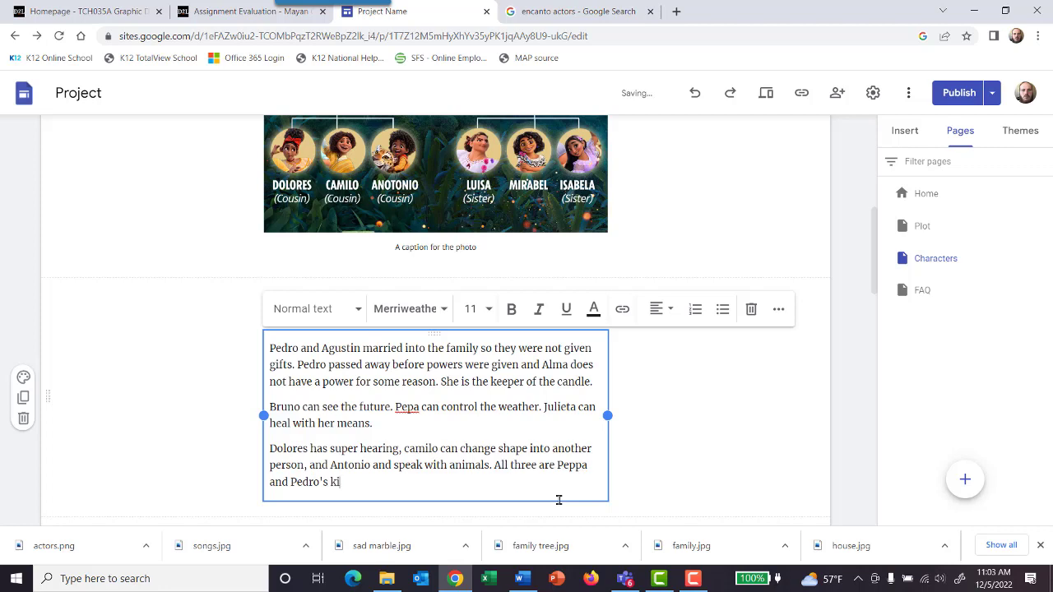
text(ds.)
Step: Replace "Pedro" with "Felix" in the opening sentence of the powers text and in the sentence about the three kids
scroll(421, 371, up, 3)
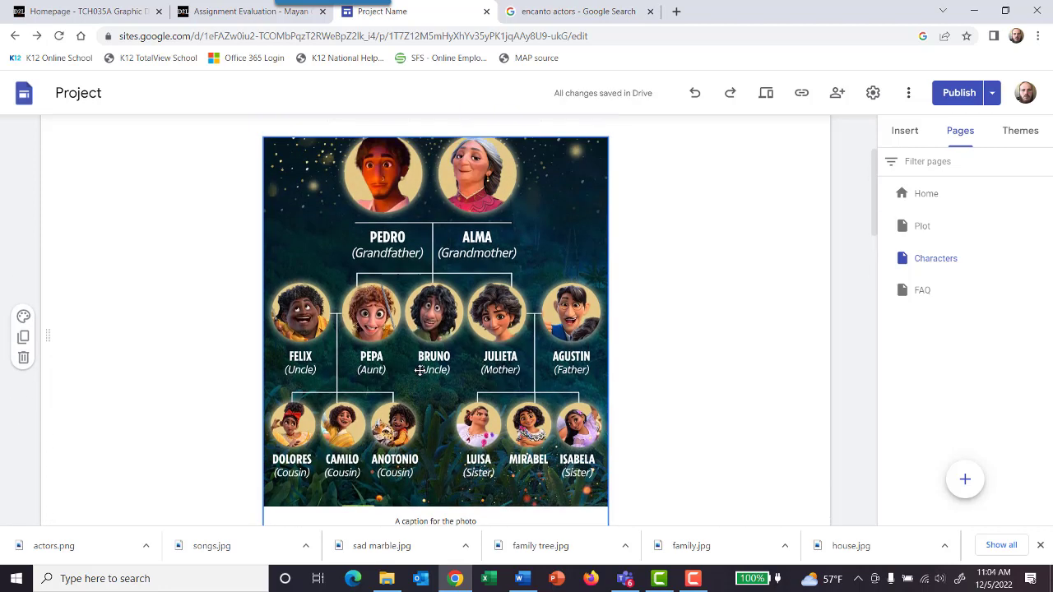
scroll(418, 370, down, 3)
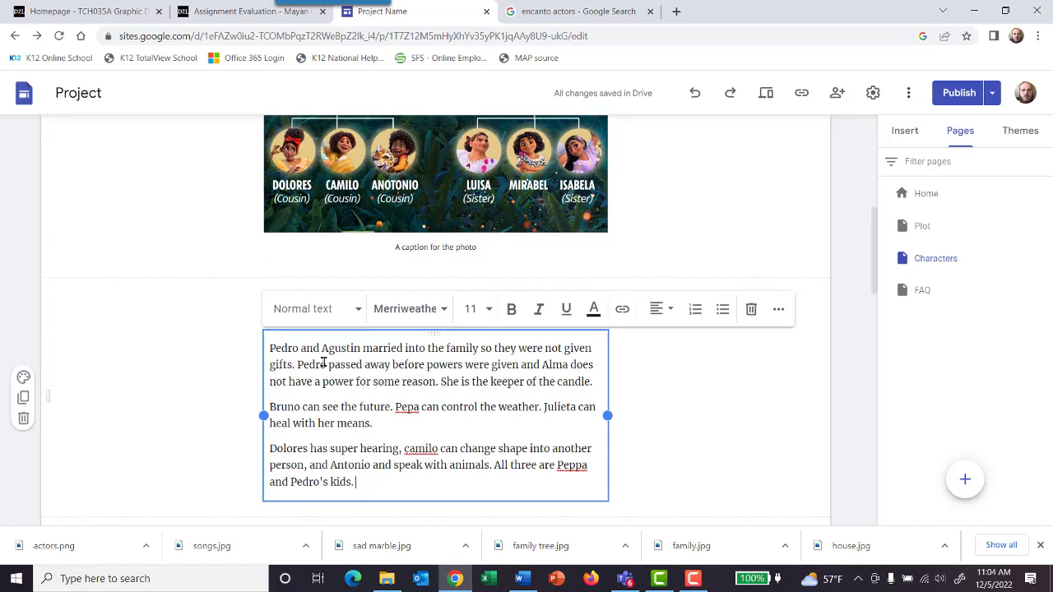
drag(300, 348, 268, 351)
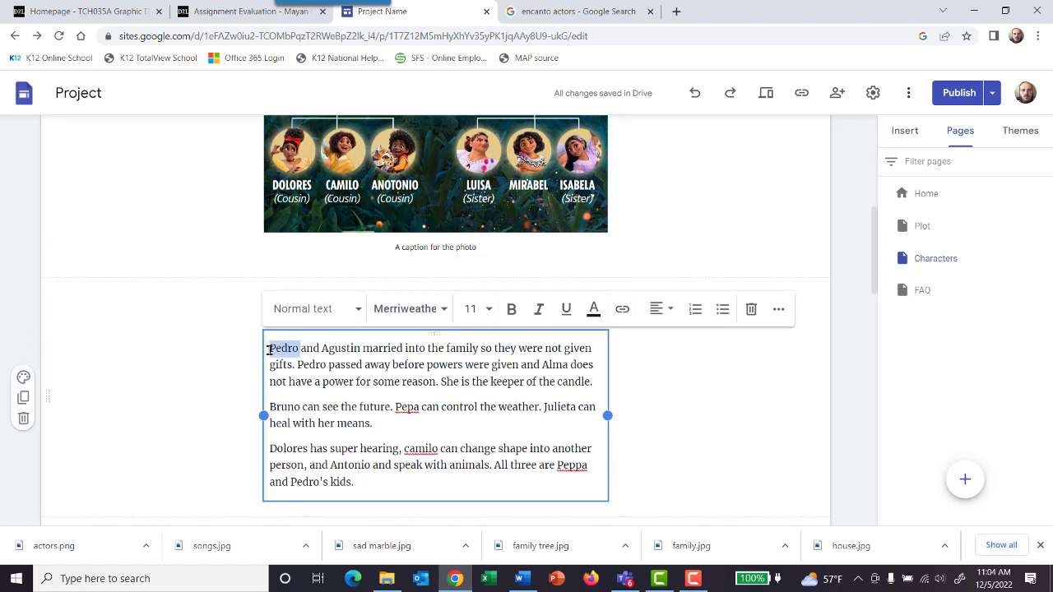
text(Felix)
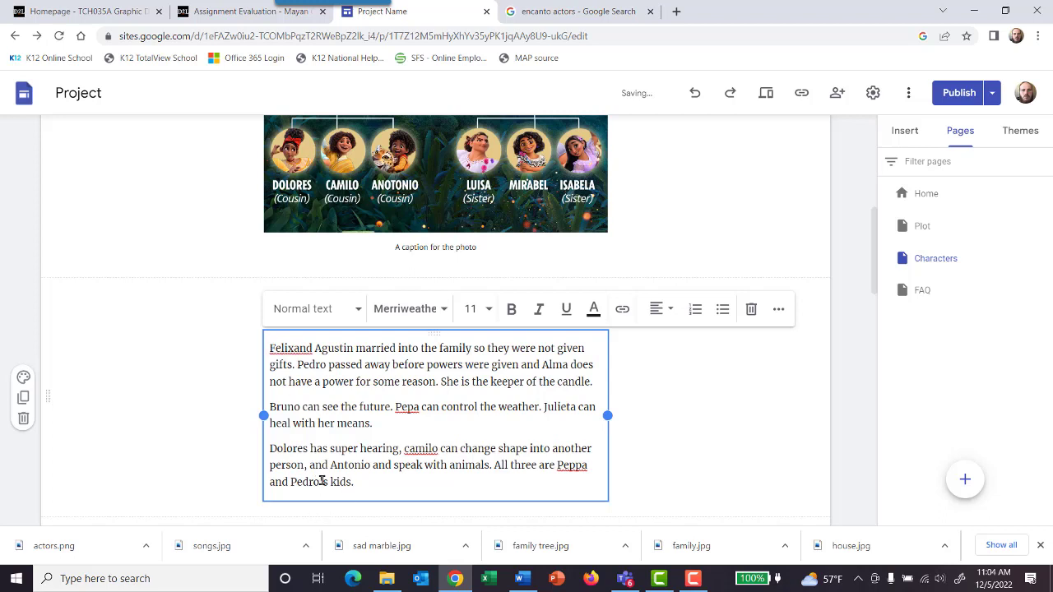
drag(320, 482, 290, 482)
click(293, 349)
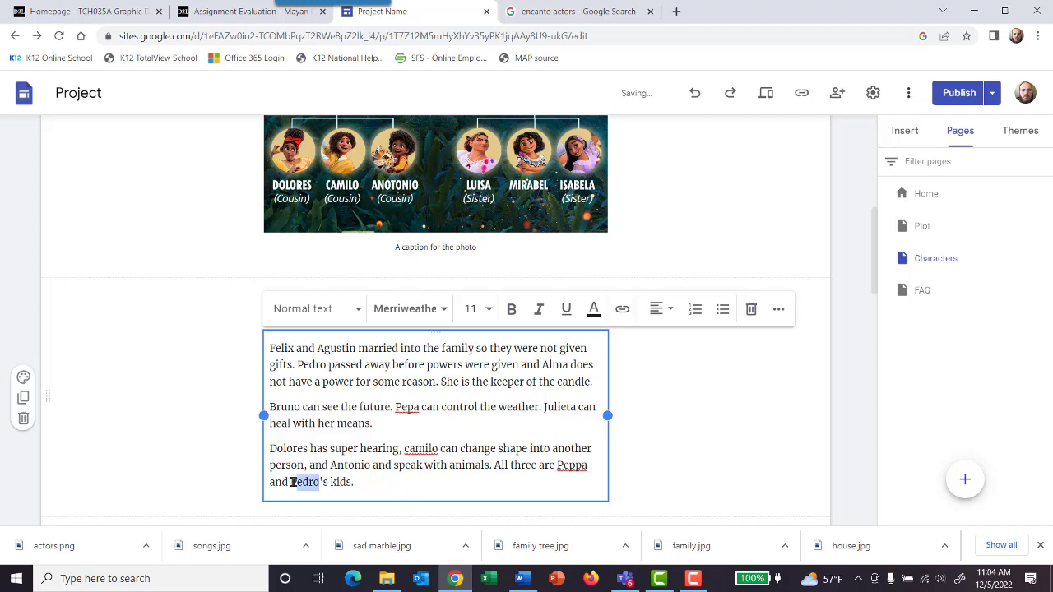
text(Pelix)
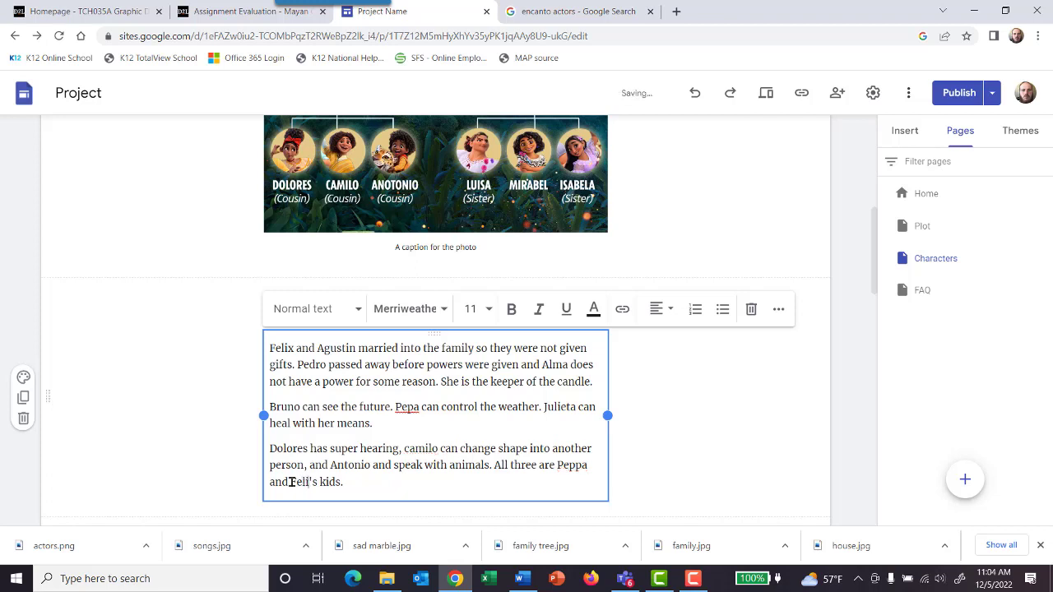
Step: Start a fourth paragraph in the powers text with "Julieta and Agustatine also have three kids."
click(391, 485)
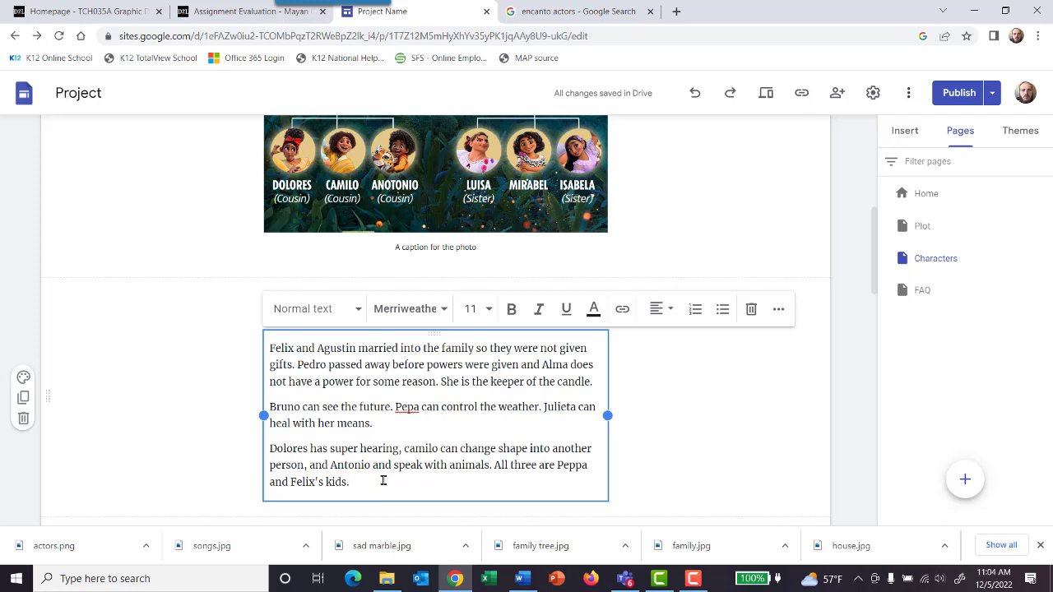
key(Return)
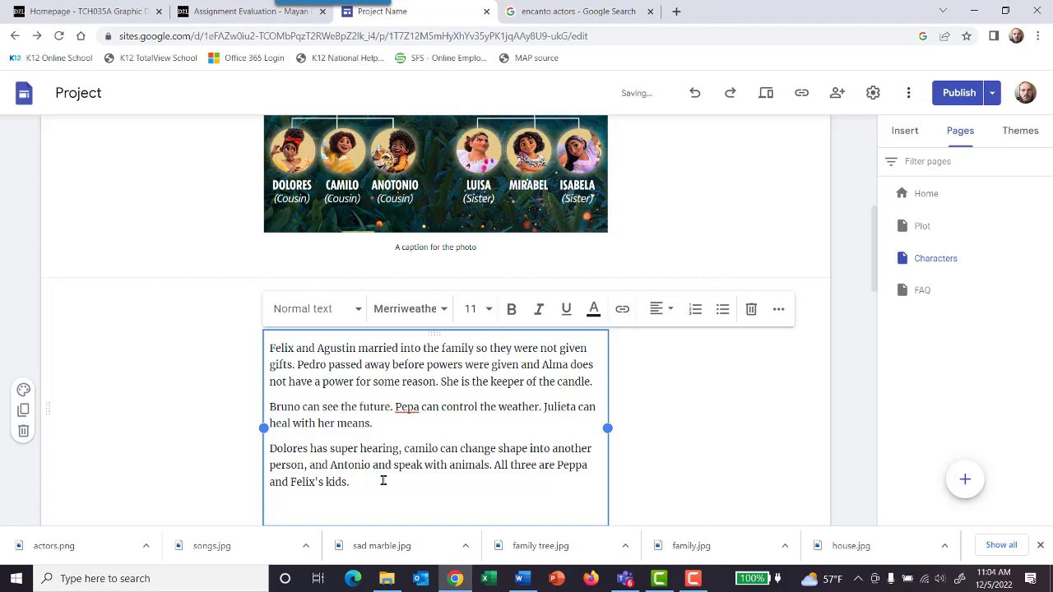
scroll(383, 481, up, 3)
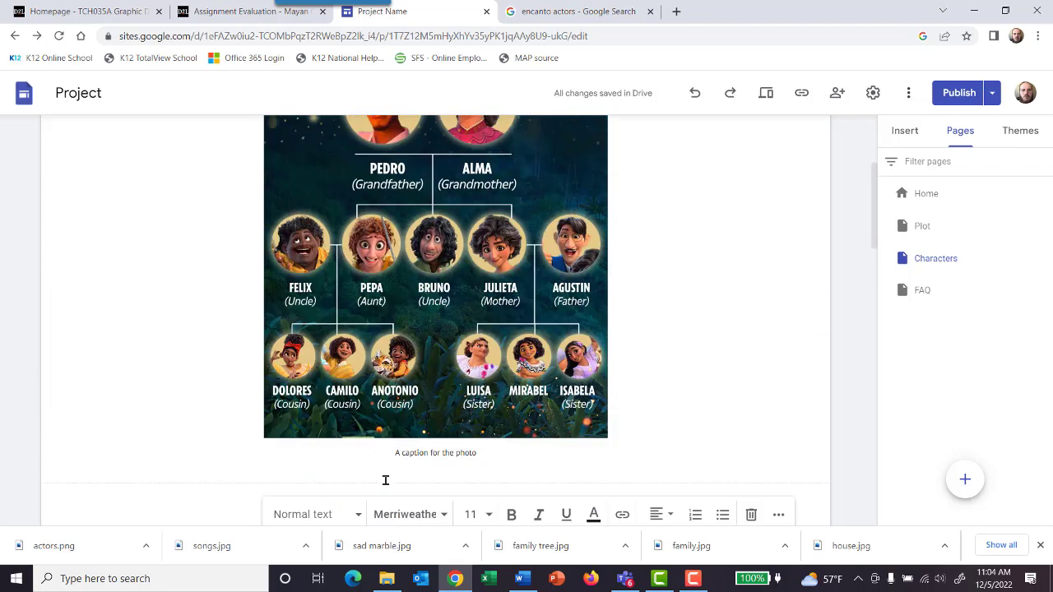
scroll(385, 481, down, 5)
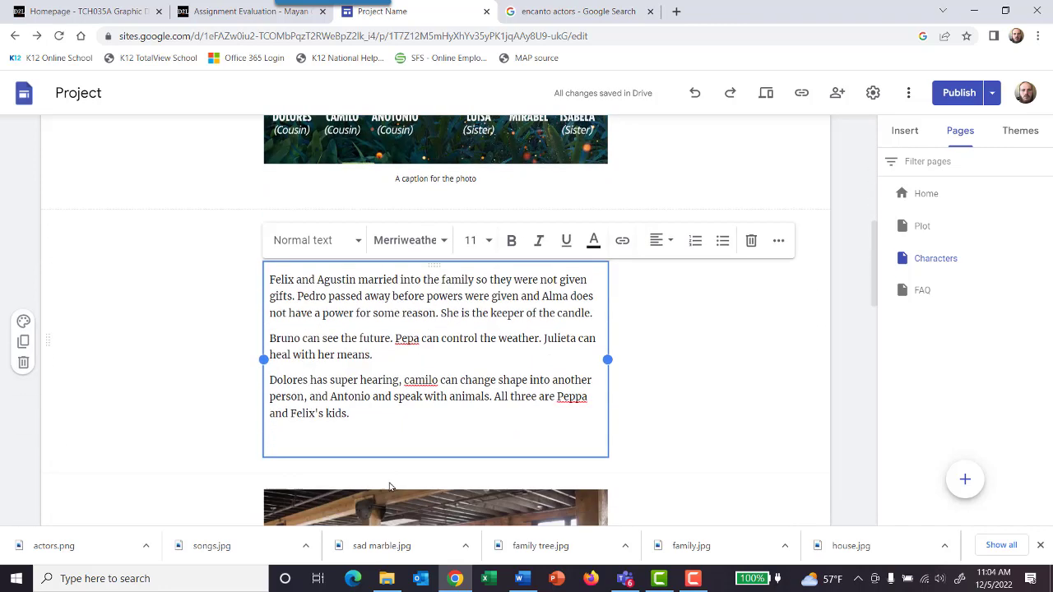
scroll(388, 473, up, 2)
text(Ju)
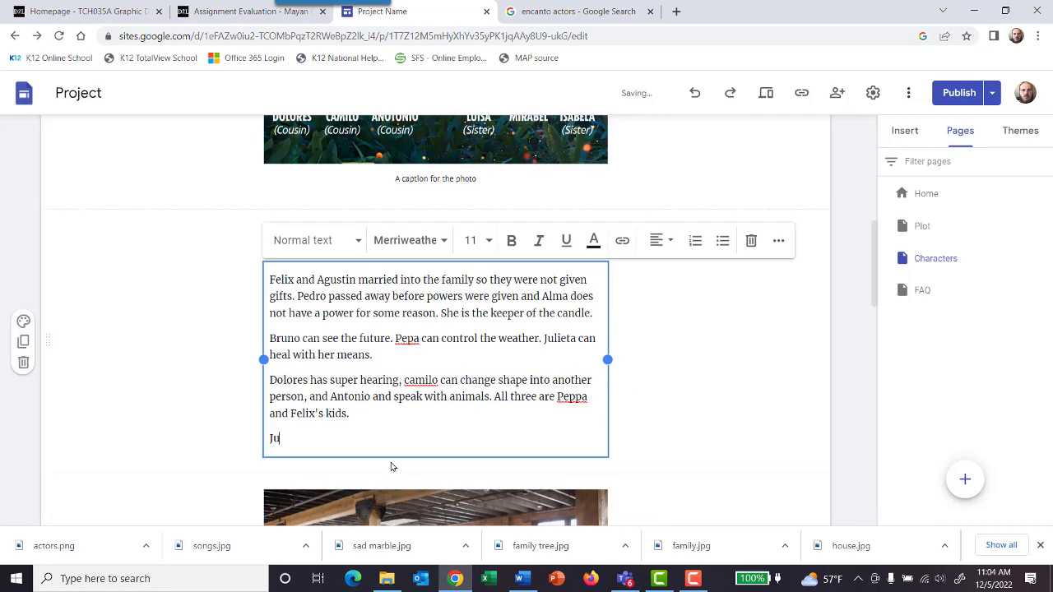
text(lieta and Agu)
key(BackSpace)
text(gustatine)
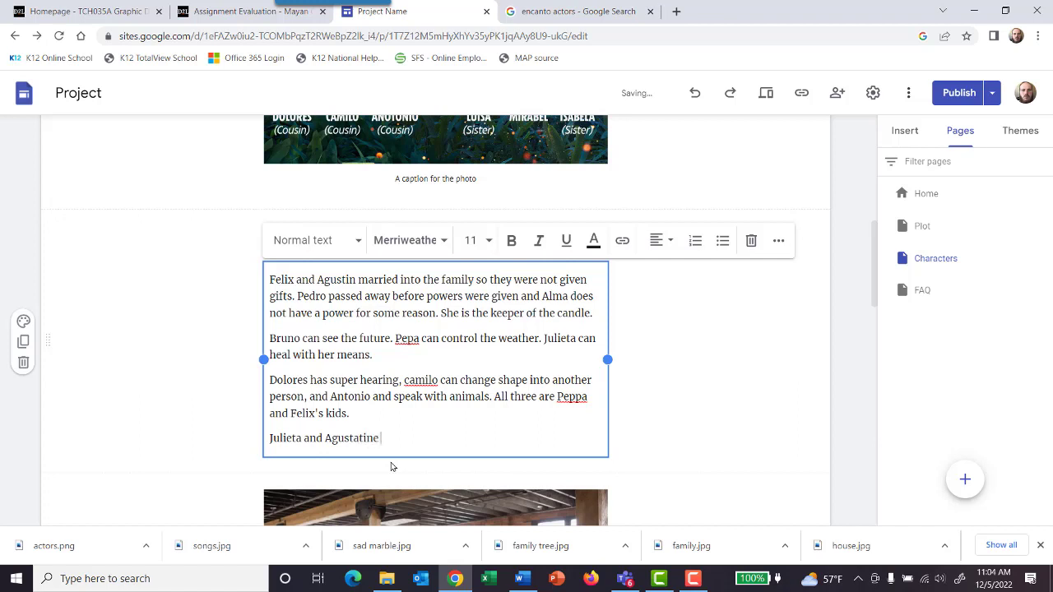
text( h)
key(BackSpace)
text(also have three kids.)
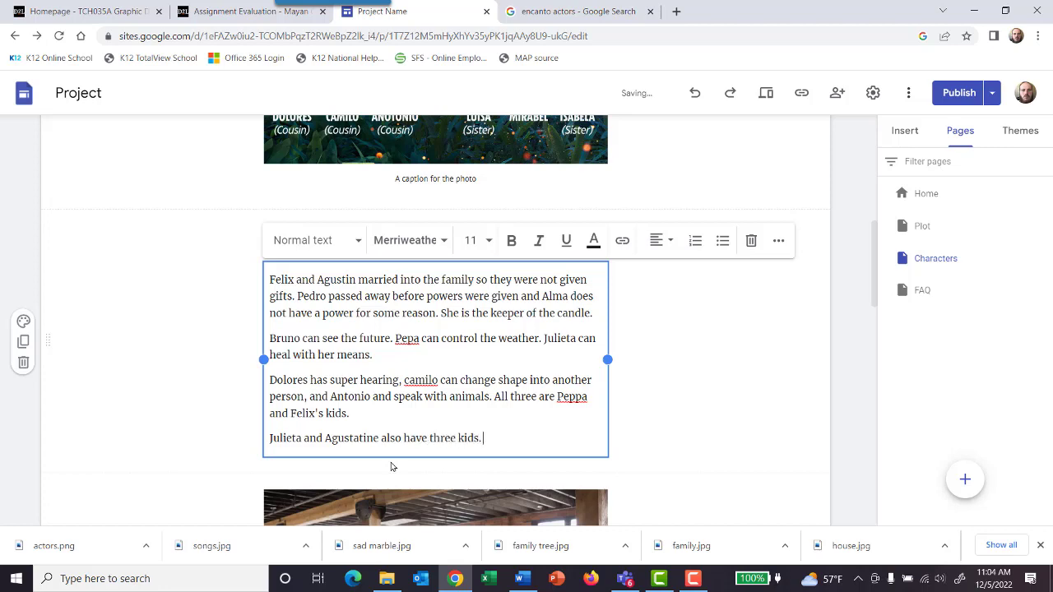
Step: Begin a sentence with "Isabela can grow flowers" after the one about Julieta's three kids
scroll(391, 467, up, 1)
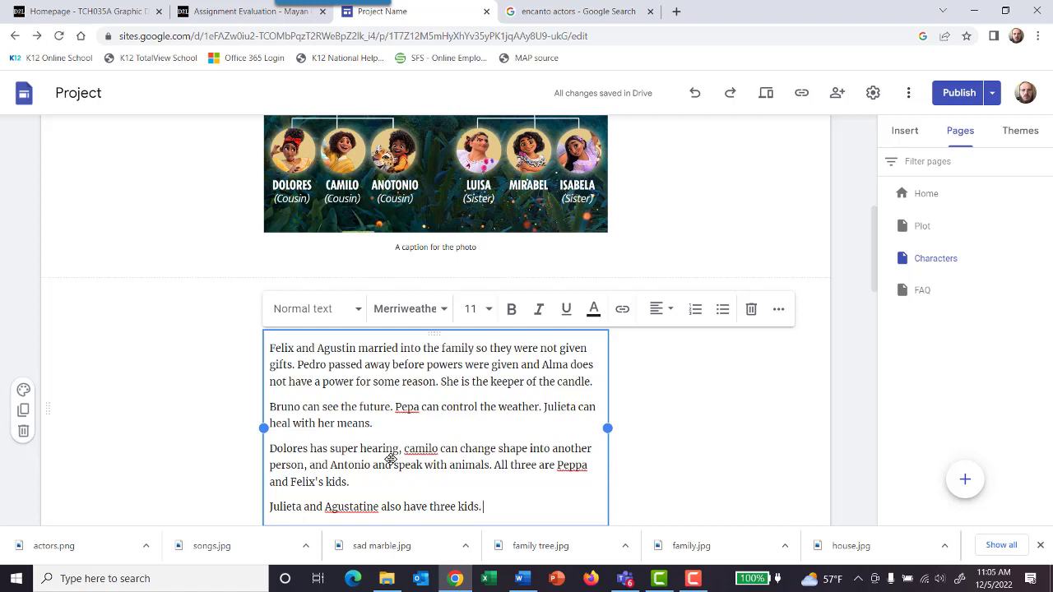
text(Lu)
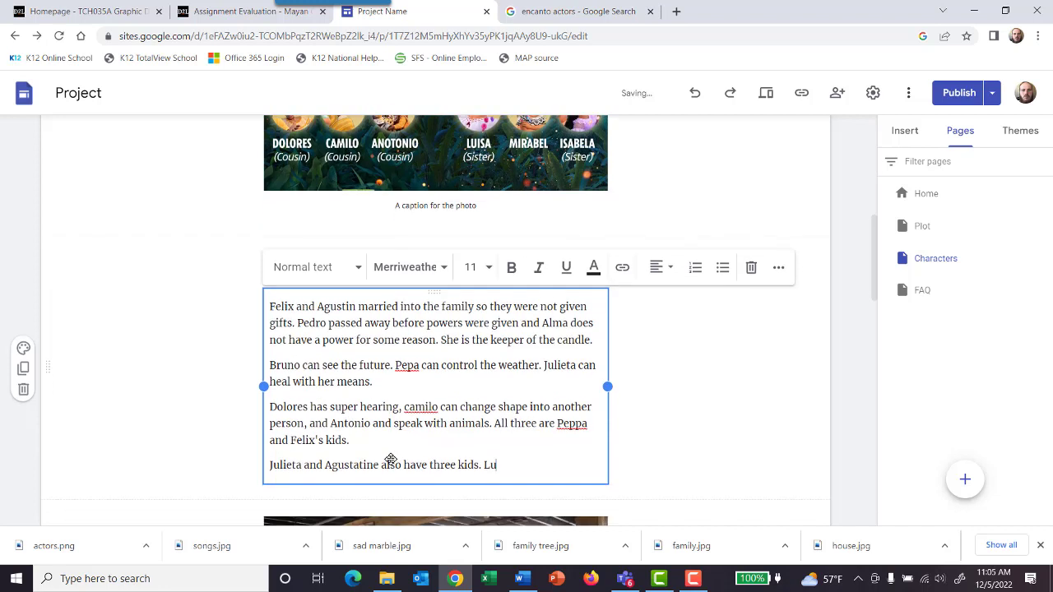
key(BackSpace)
key(BackSpace)
text(Isabela can grow flowers)
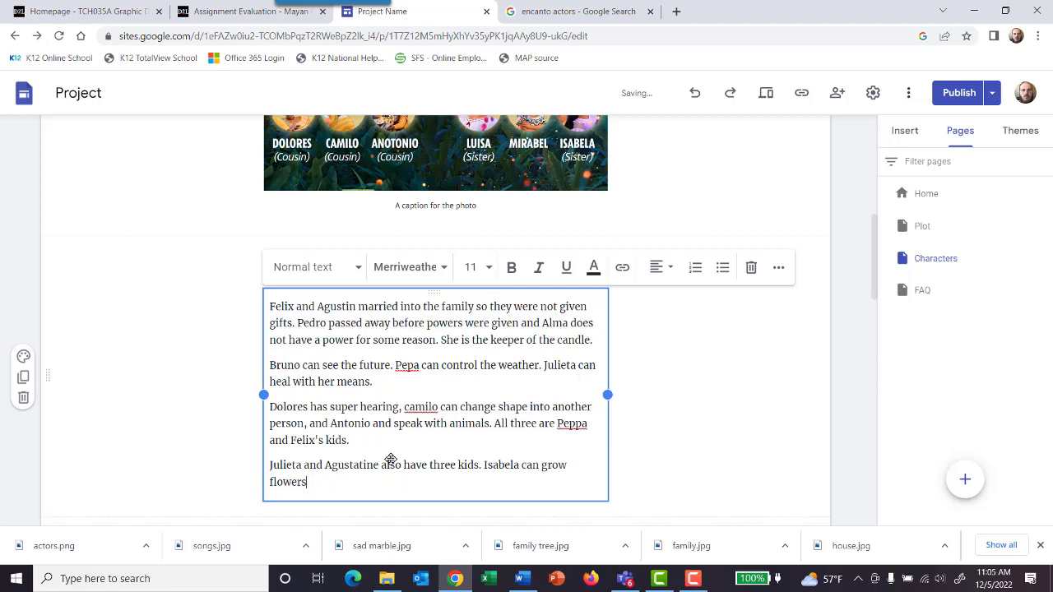
text(, Luisa is the strongest h)
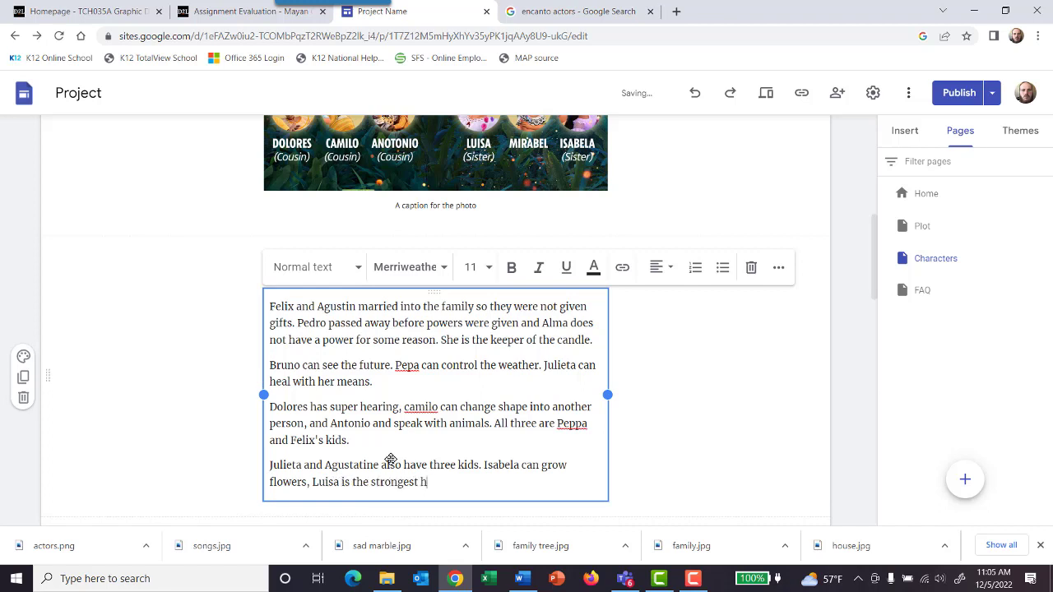
text(uman on eartc)
text(h.)
text( and)
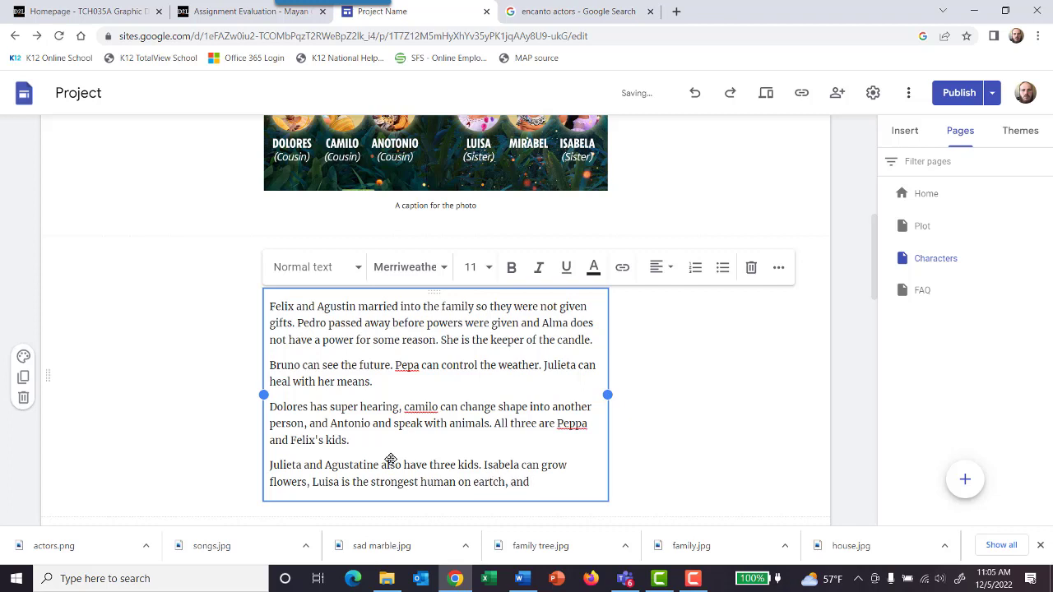
text( Maribel has no power.)
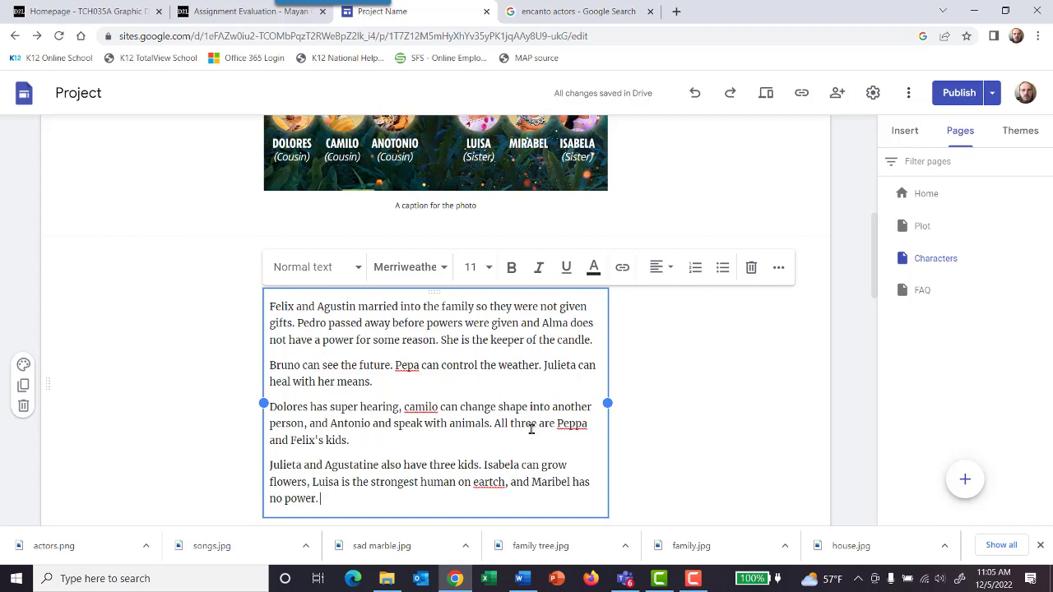
Step: Capitalize "Camilo" in the third paragraph and correct the misspelled "eartch" to "earth" in the fourth
click(411, 405)
key(BackSpace)
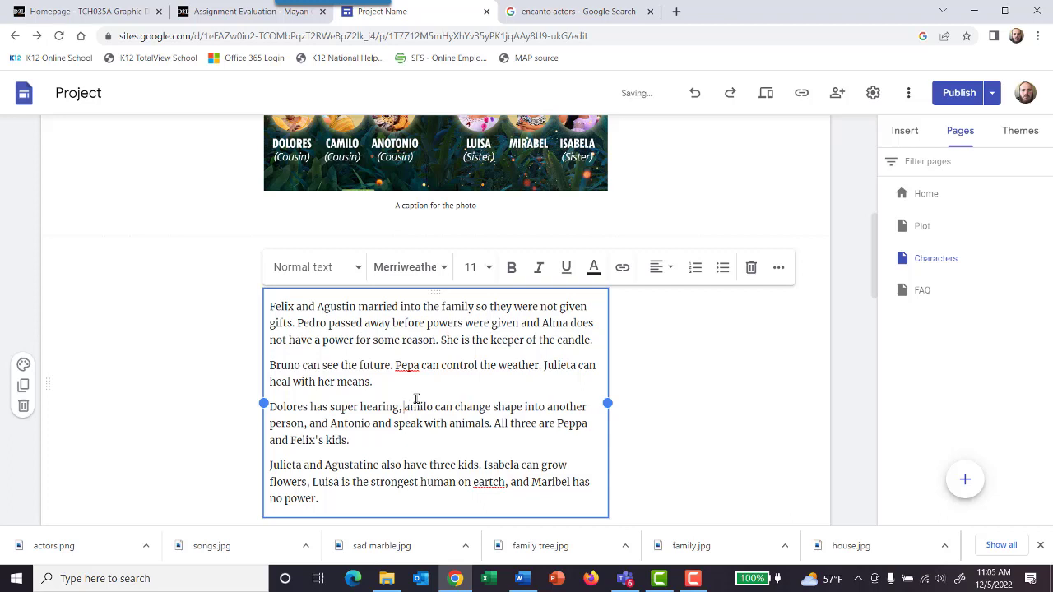
text(C)
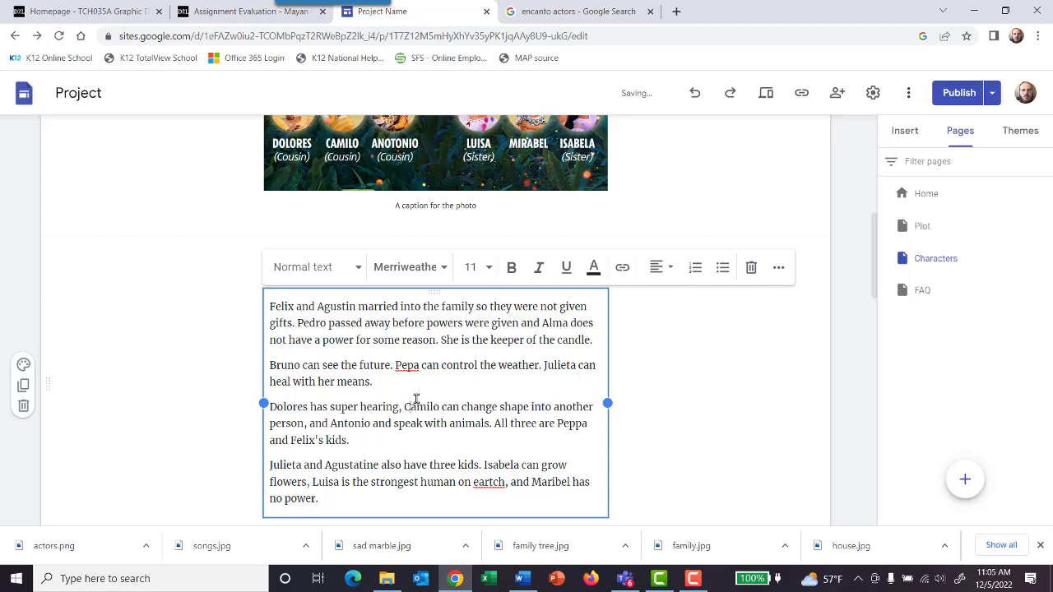
right_click(478, 481)
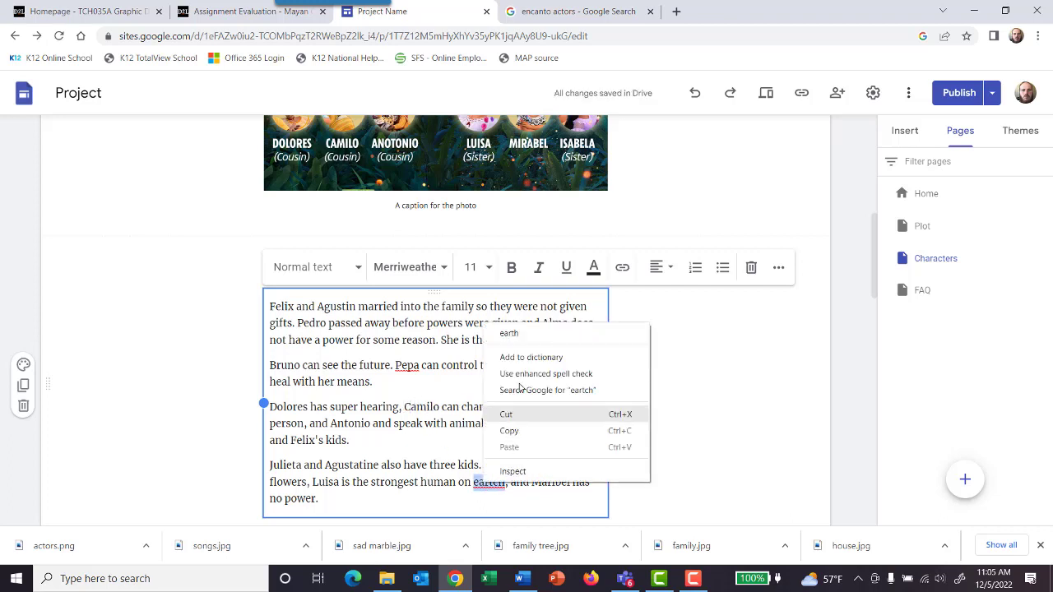
click(529, 336)
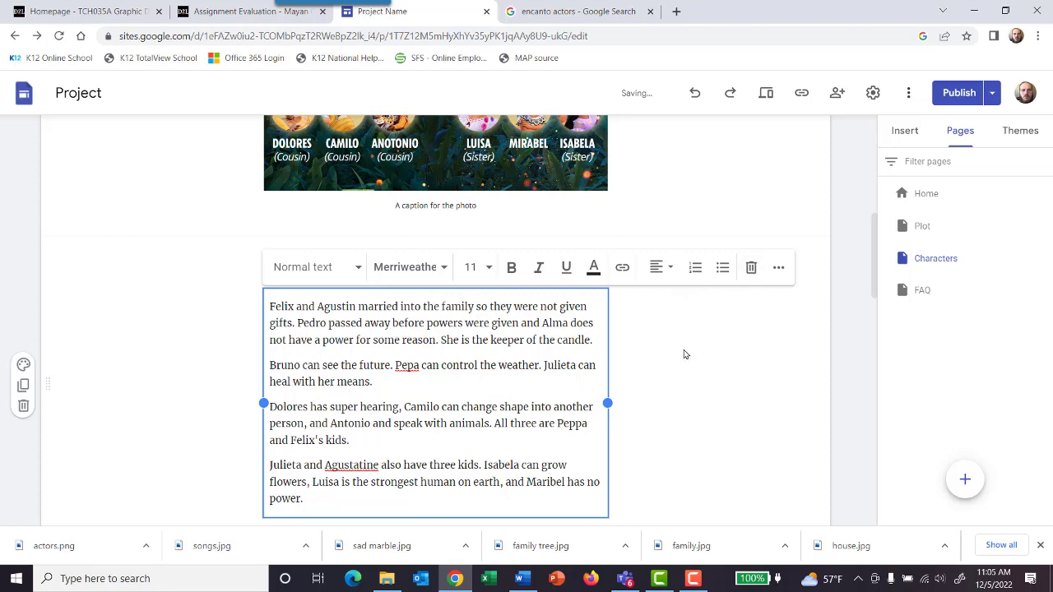
Step: Link the Characters subheading on the Home page to the site's Characters page
scroll(683, 354, up, 6)
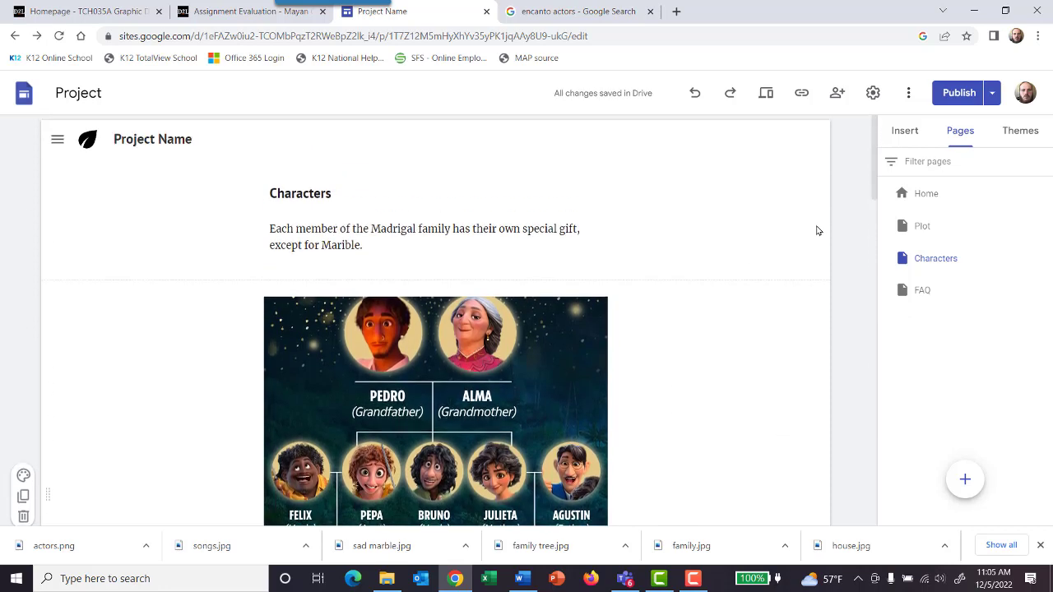
click(929, 203)
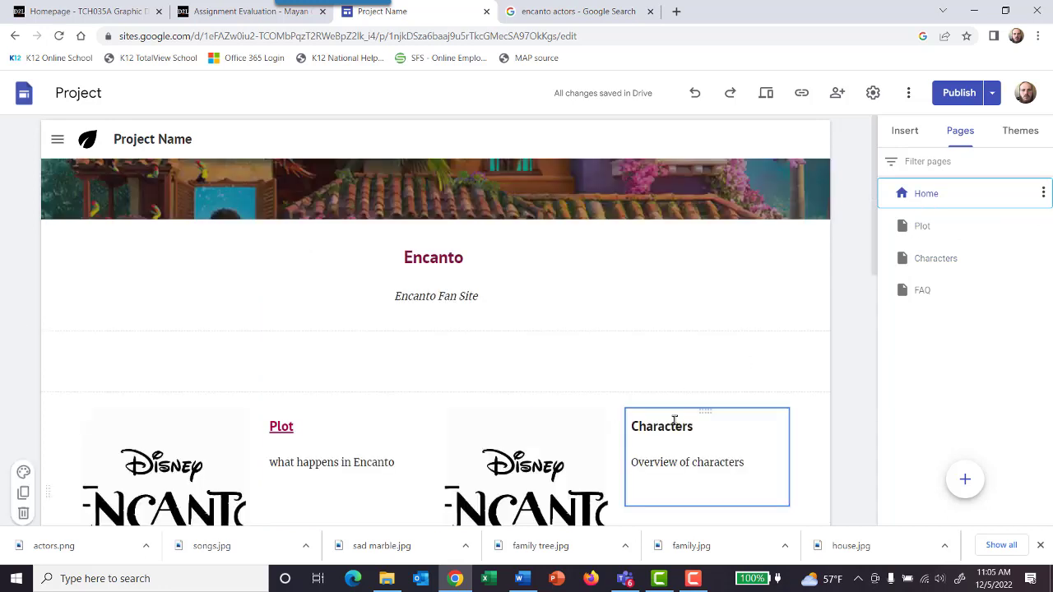
double_click(699, 426)
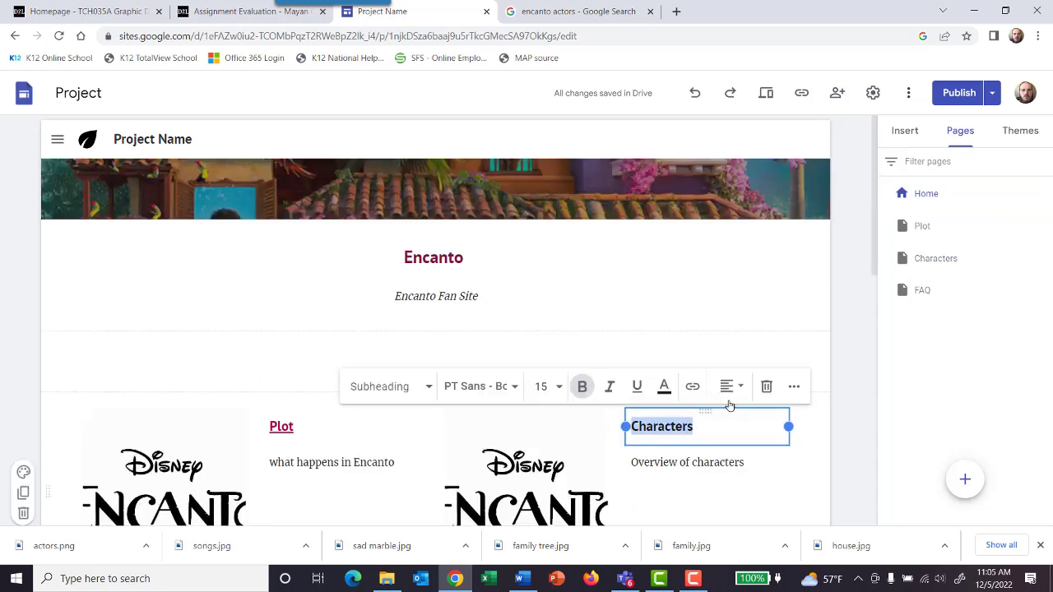
click(689, 388)
click(666, 473)
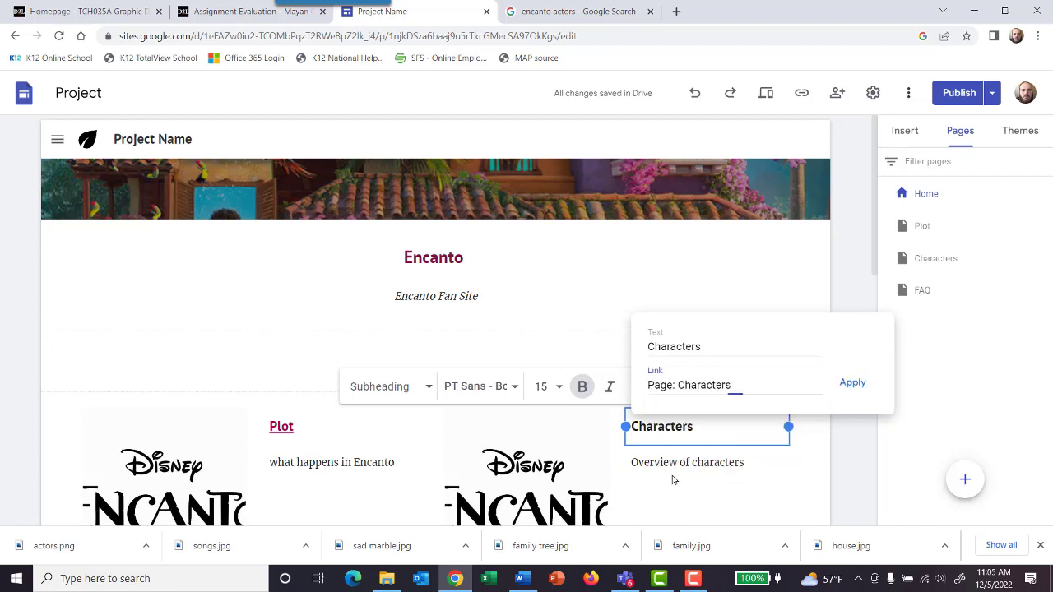
click(854, 385)
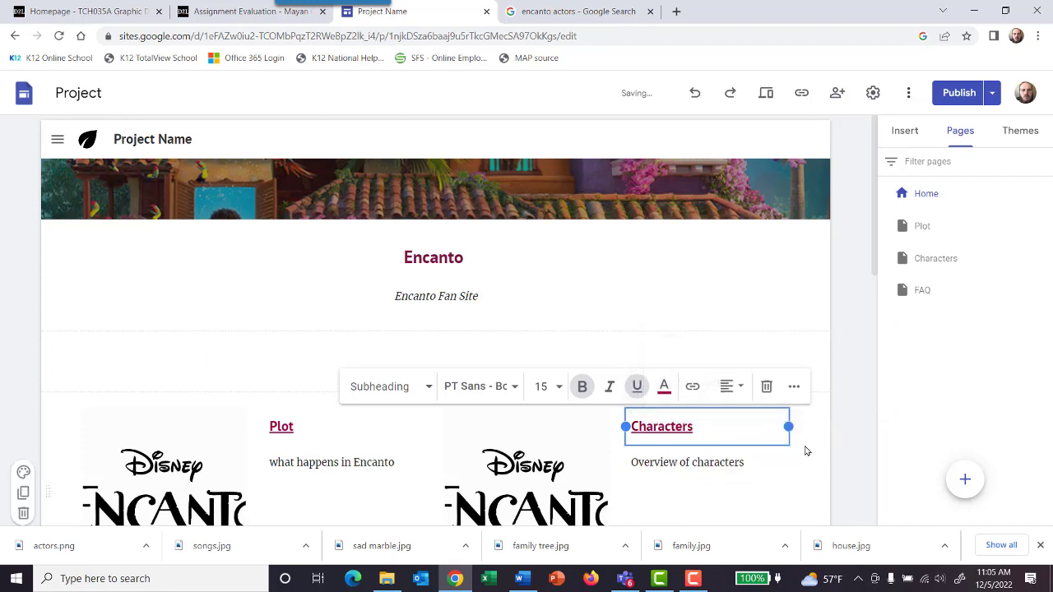
Step: Link the image beside the Characters subheading to the site's Characters page
click(576, 465)
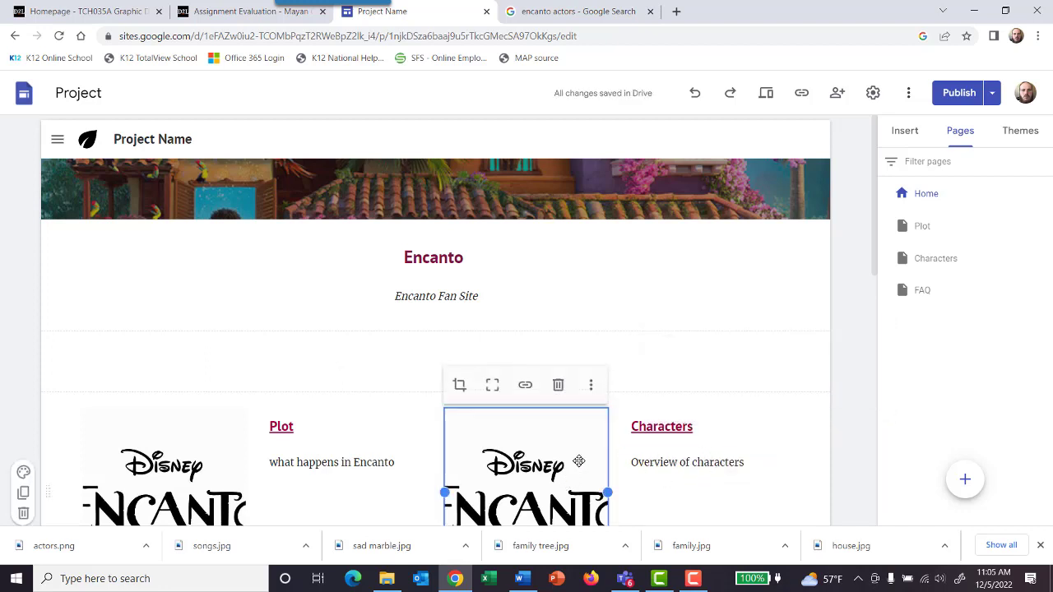
click(532, 399)
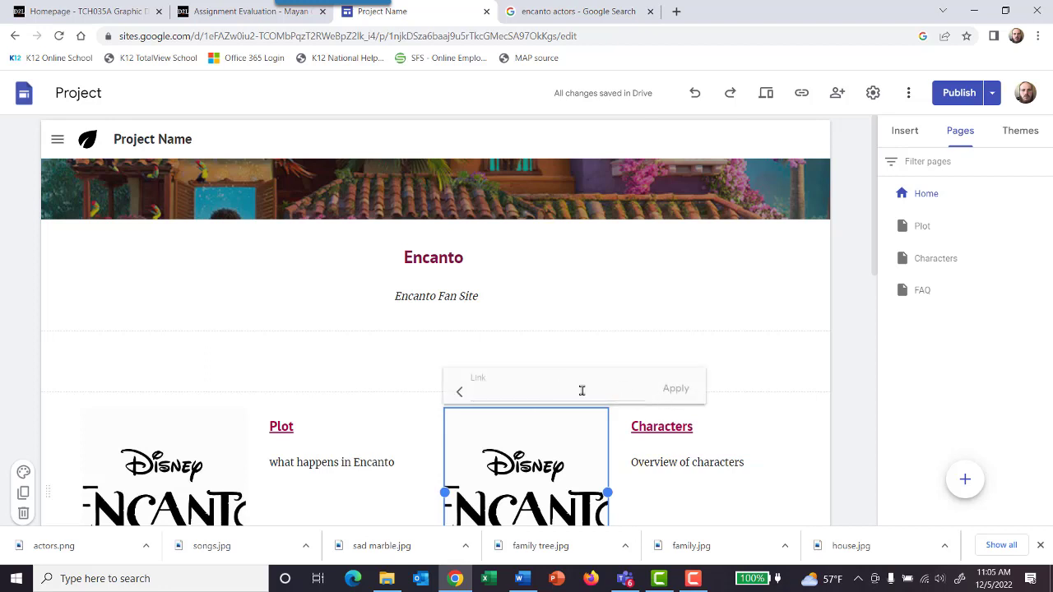
click(569, 393)
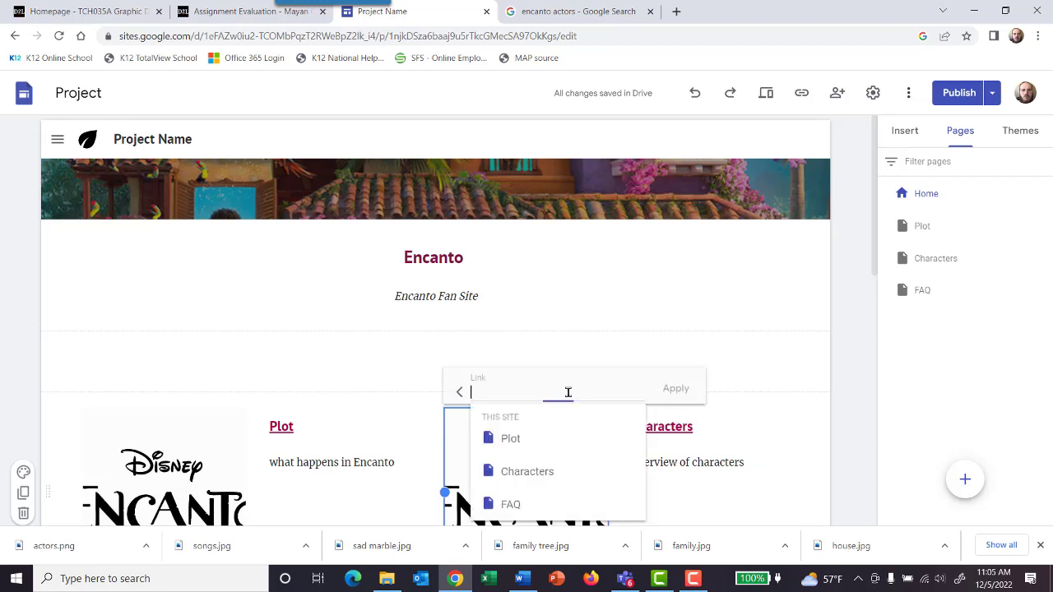
click(543, 471)
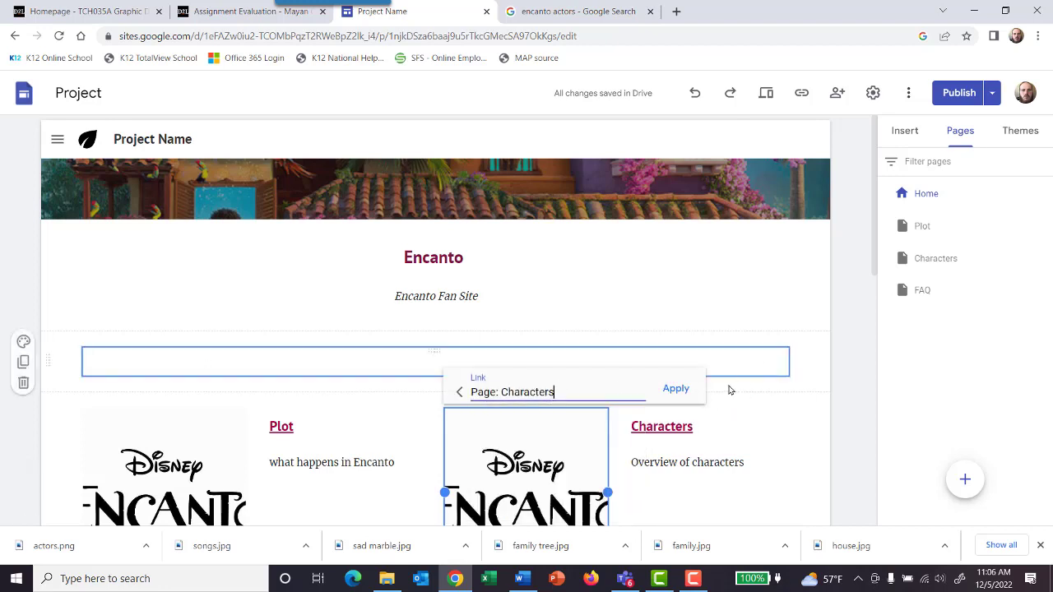
click(676, 388)
Step: Open the FAQ page and rename it "Songs" in its properties
scroll(820, 354, down, 6)
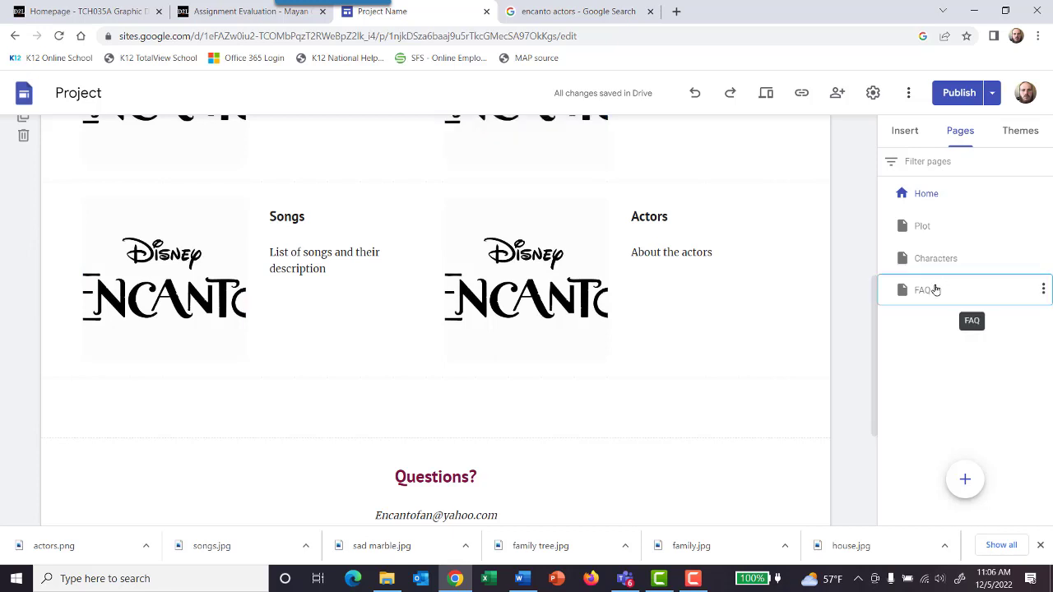
click(930, 291)
right_click(930, 290)
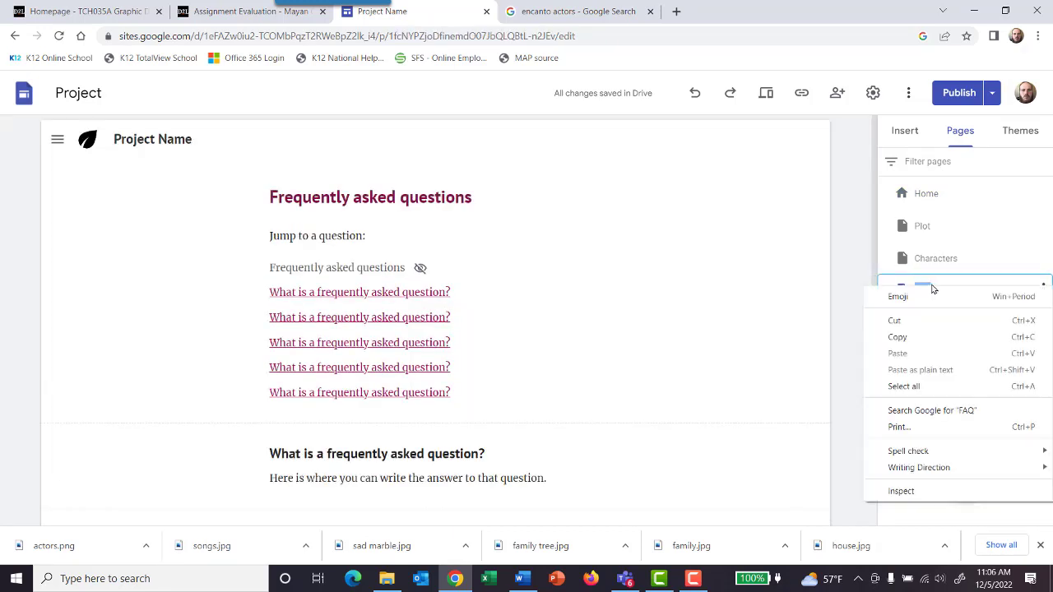
key(Escape)
click(1043, 289)
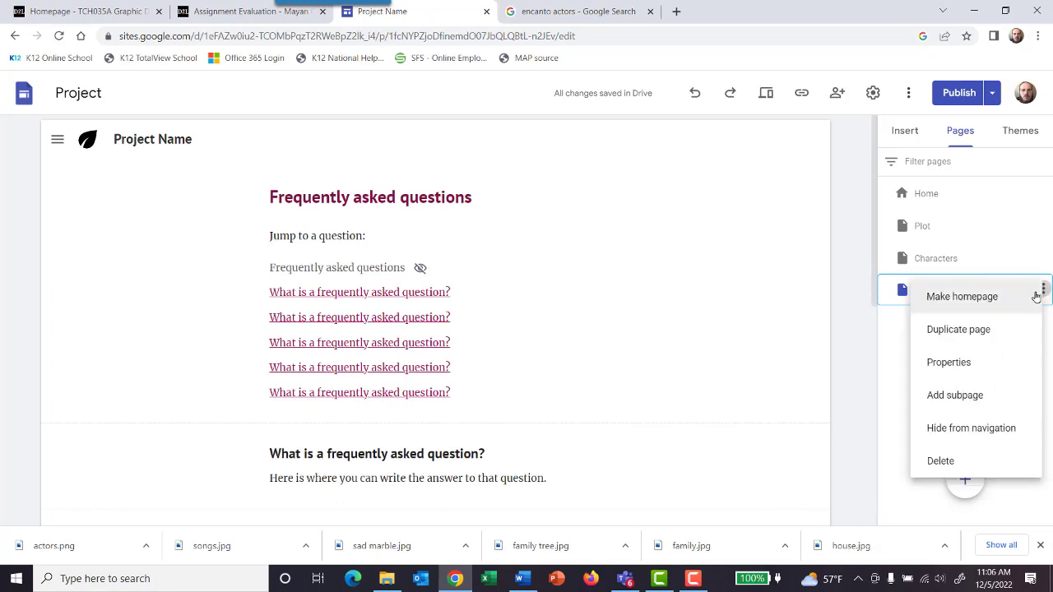
click(959, 364)
key(BackSpace)
key(BackSpace)
key(BackSpace)
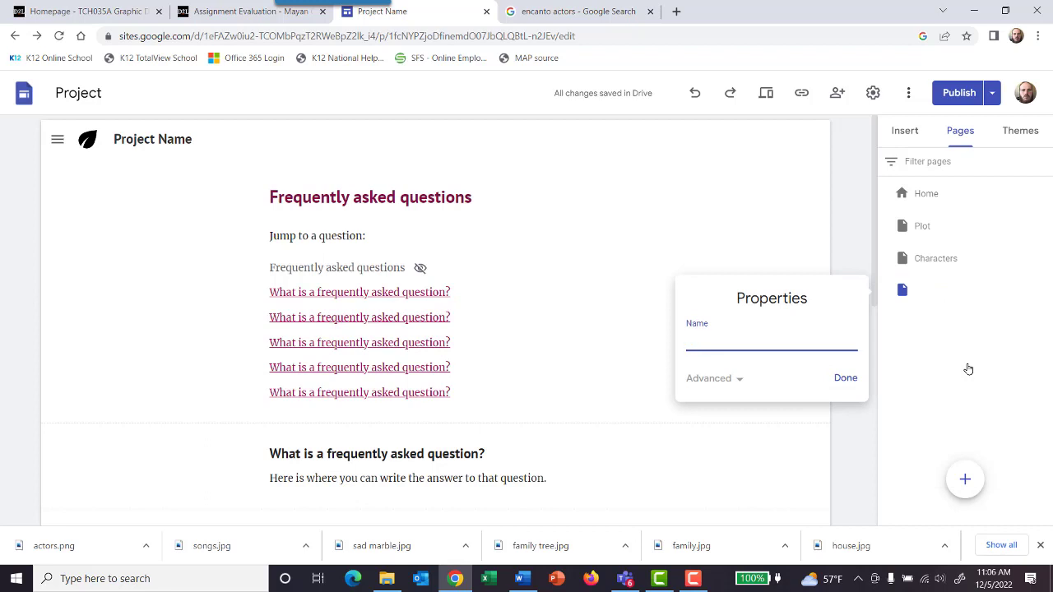
text(Songs)
click(843, 383)
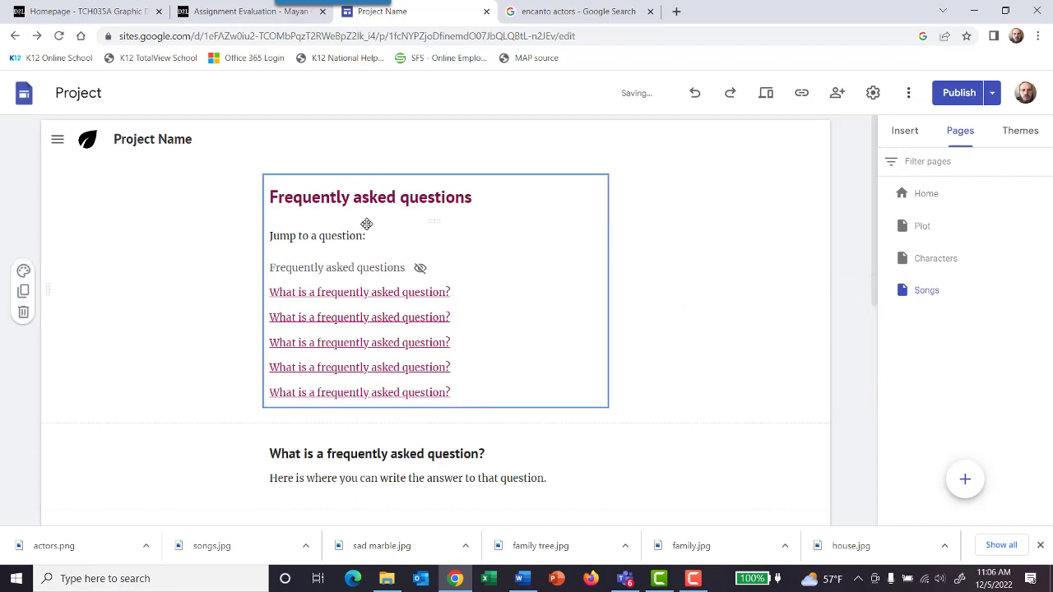
Step: Delete all the frequently asked questions content from the Songs page, including the jump list and every question section
scroll(311, 239, down, 6)
scroll(310, 237, up, 5)
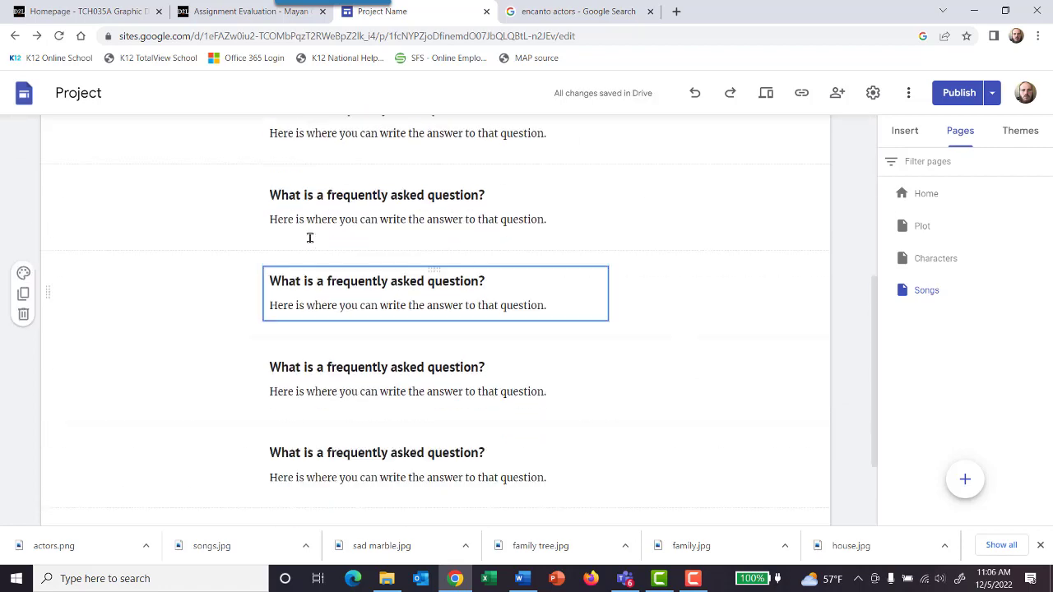
click(310, 237)
scroll(311, 239, down, 1)
scroll(313, 242, down, 3)
scroll(313, 242, up, 2)
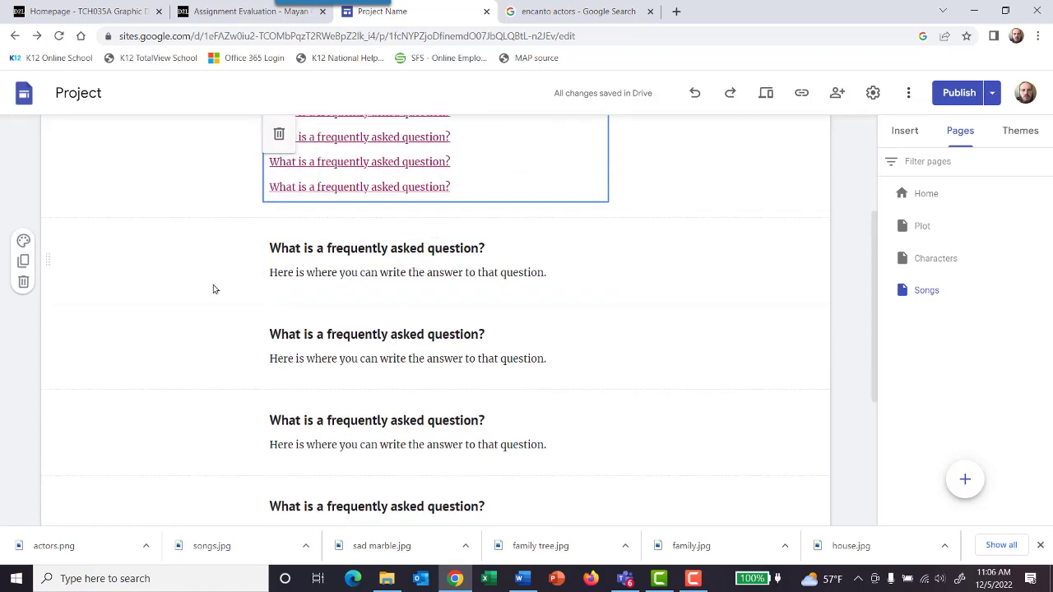
click(23, 285)
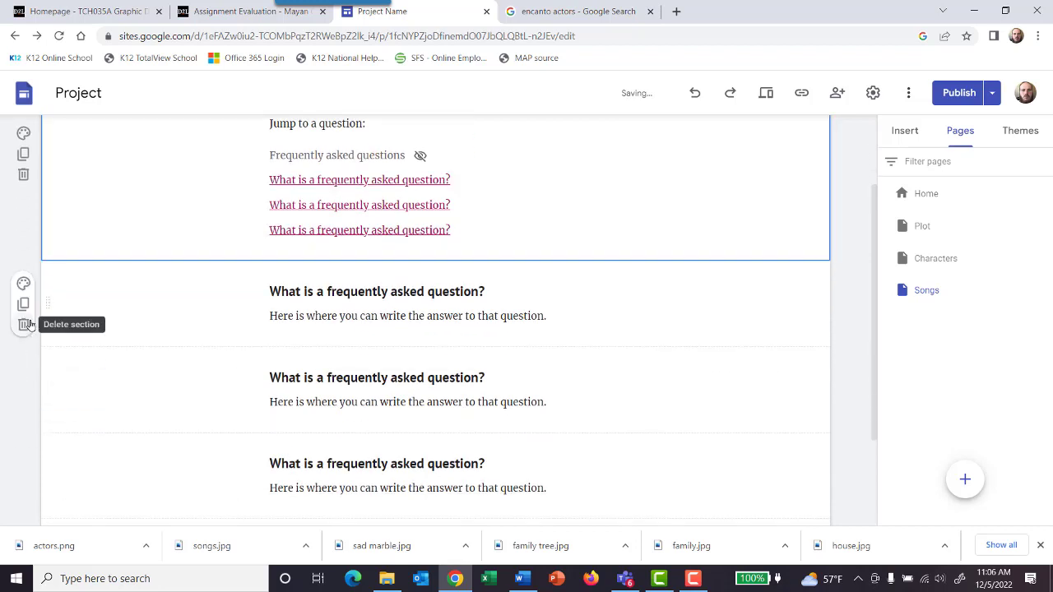
click(23, 326)
click(24, 367)
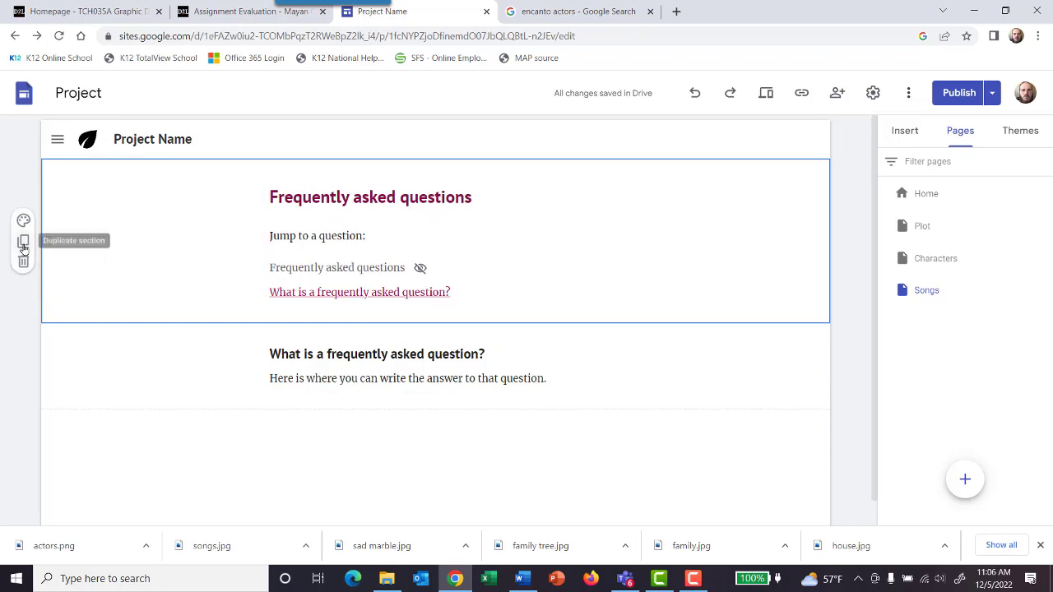
click(532, 175)
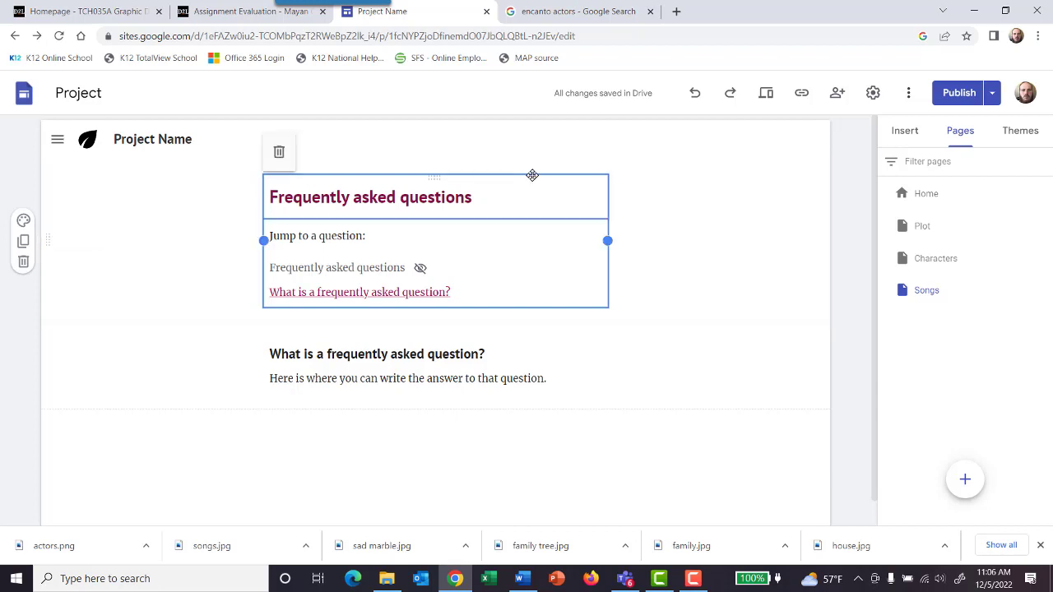
click(279, 152)
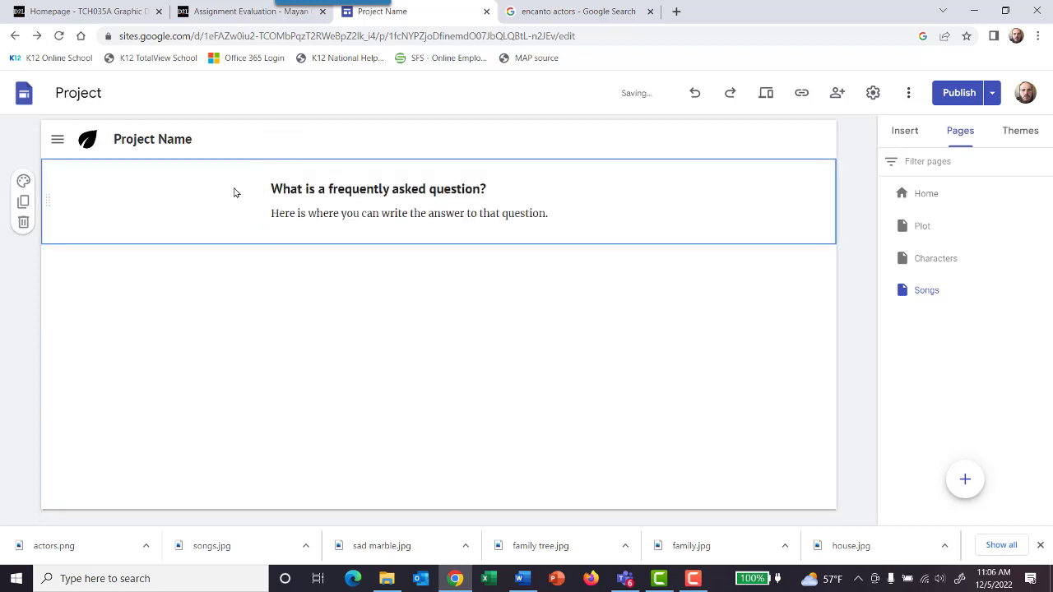
click(23, 222)
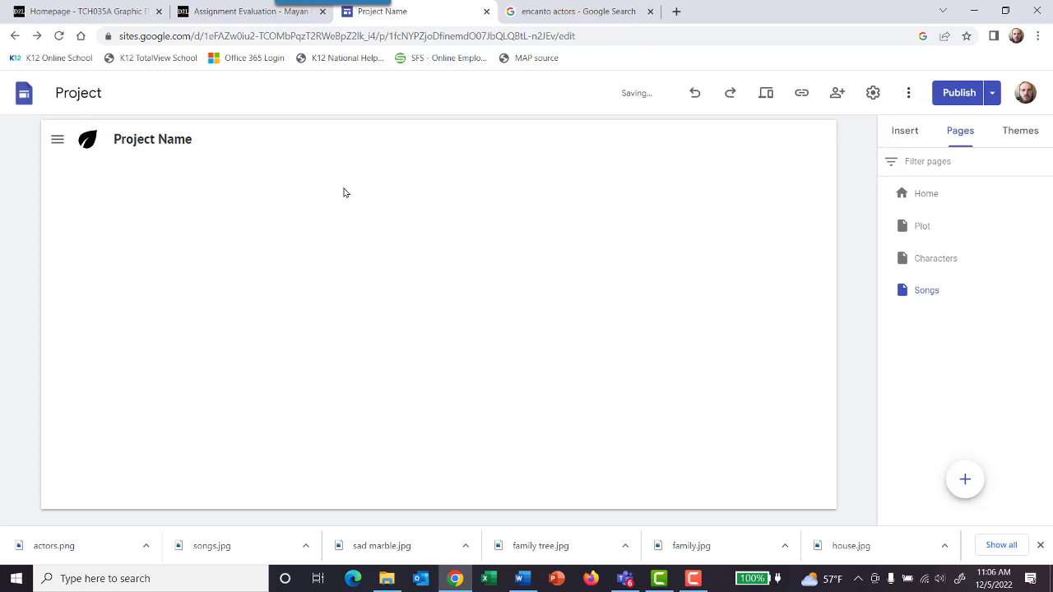
Step: Add a new untitled page to the site and give it a title header
right_click(661, 198)
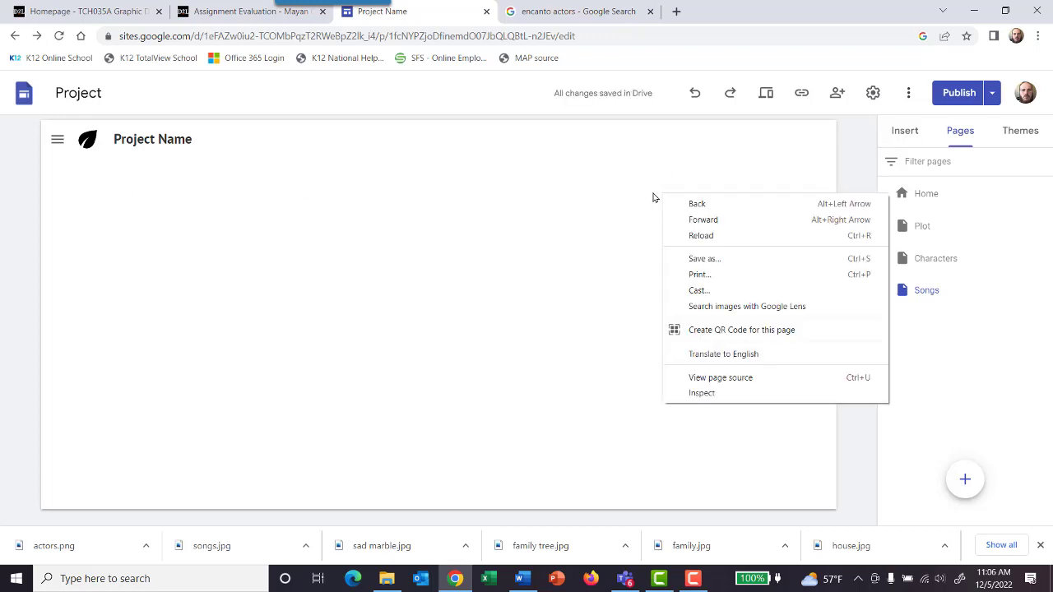
click(631, 170)
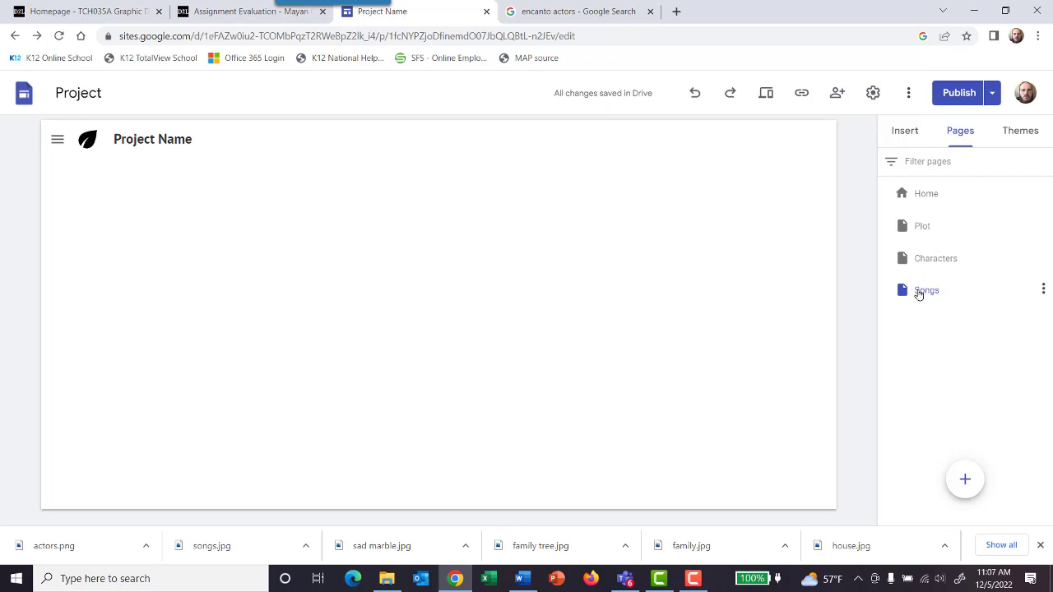
mouse_move(959, 492)
right_click(98, 214)
click(421, 204)
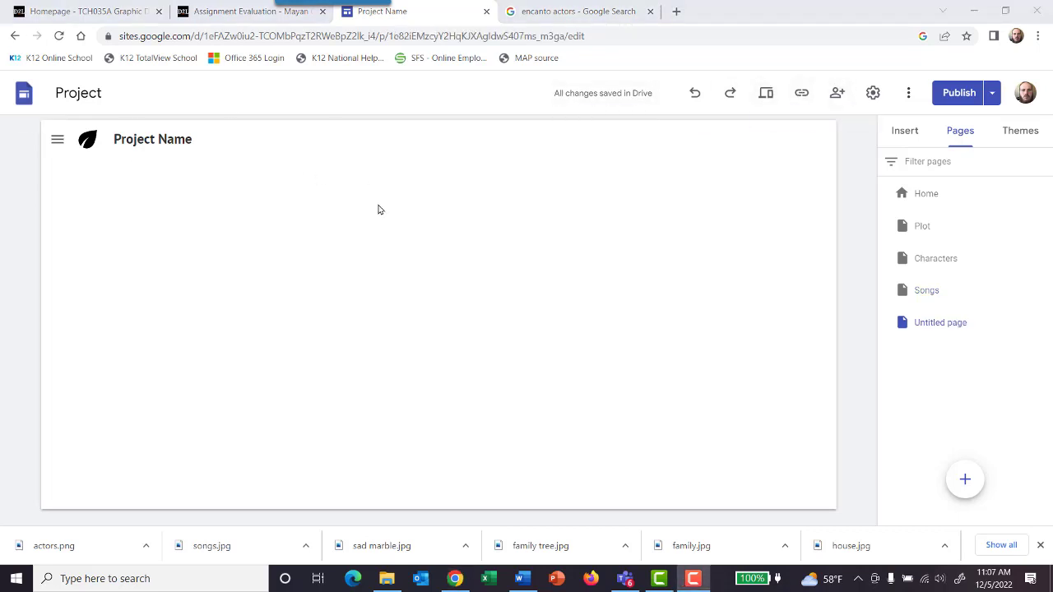
click(423, 175)
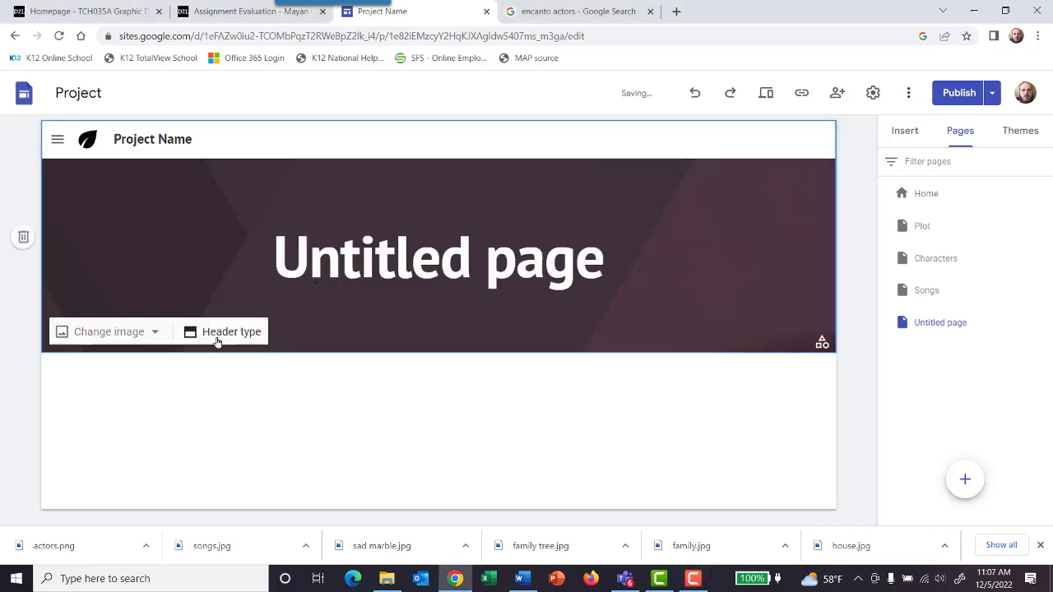
Step: Upload the "songs" picture from the encanto images folder as the new page's header image
click(137, 329)
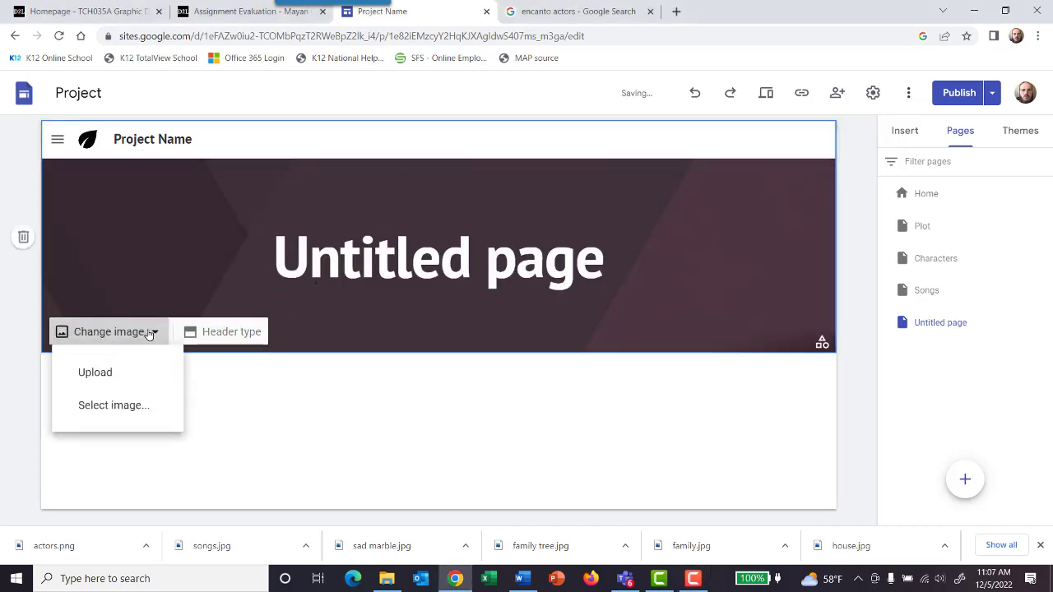
click(143, 375)
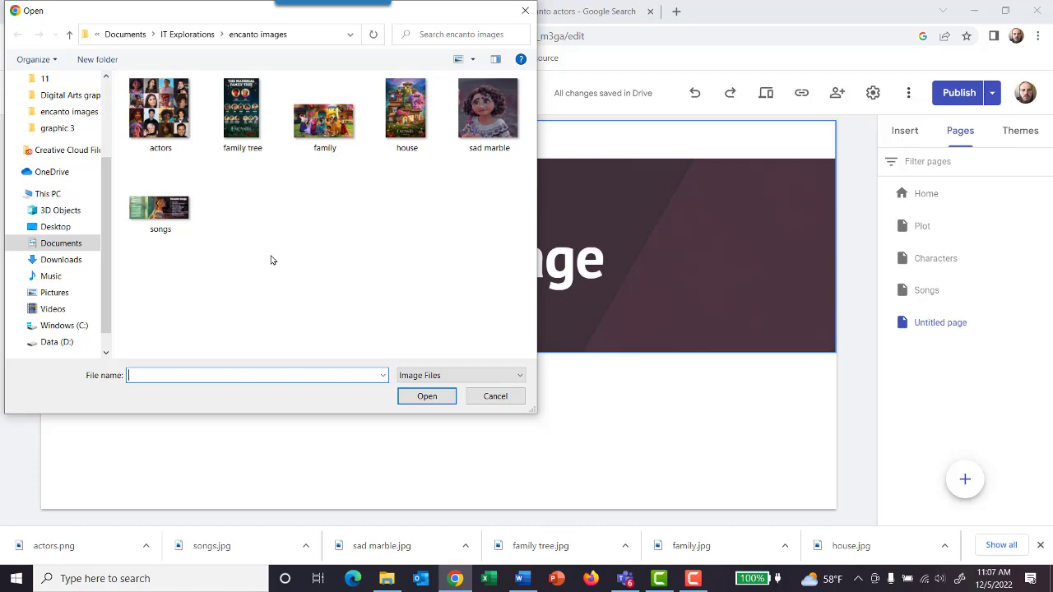
click(190, 224)
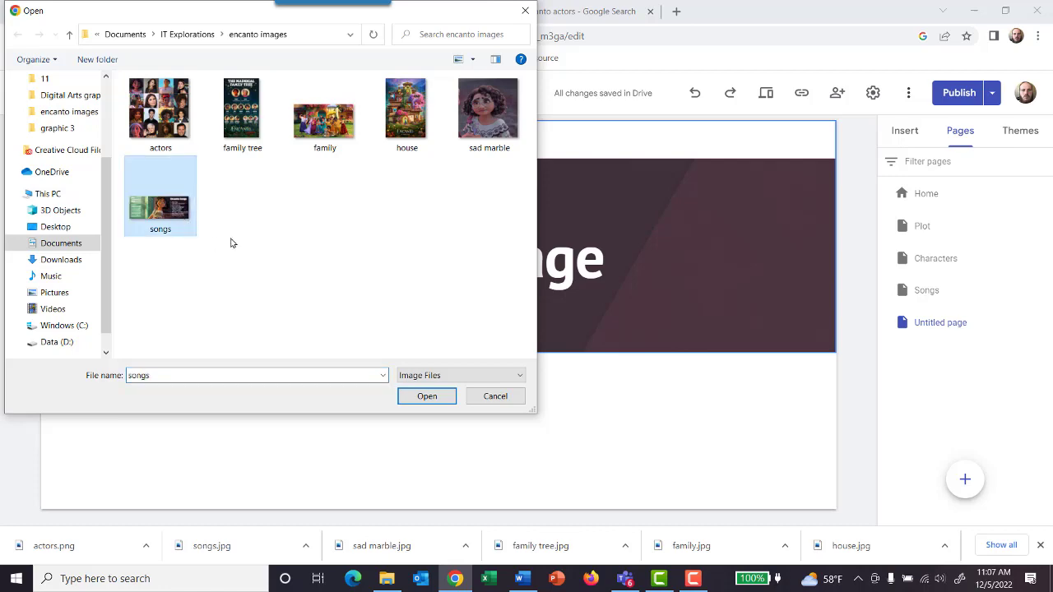
click(425, 397)
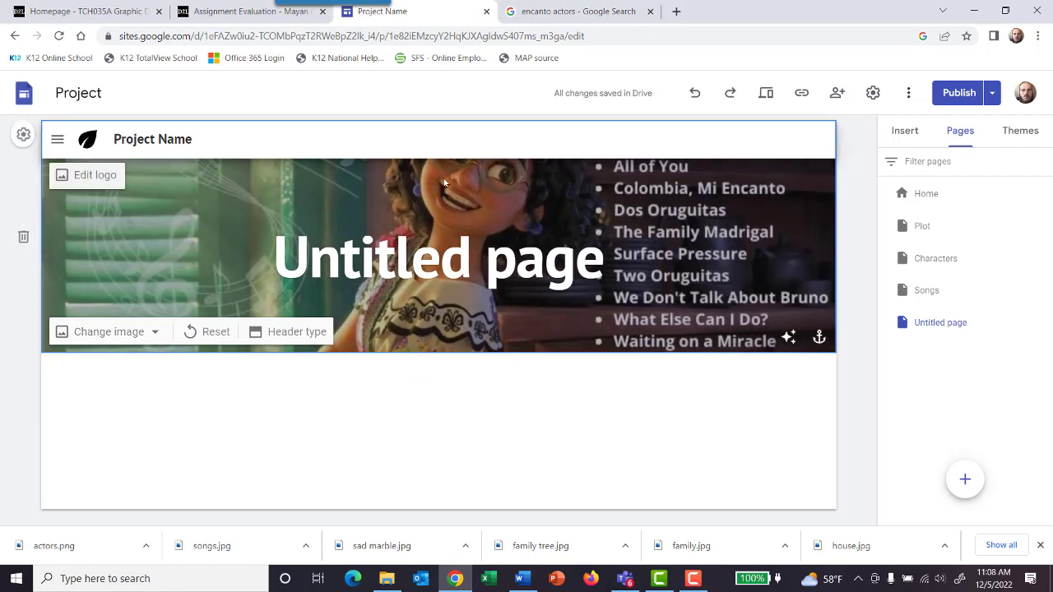
Step: Replace the header title of the untitled page with "Songs"
click(492, 258)
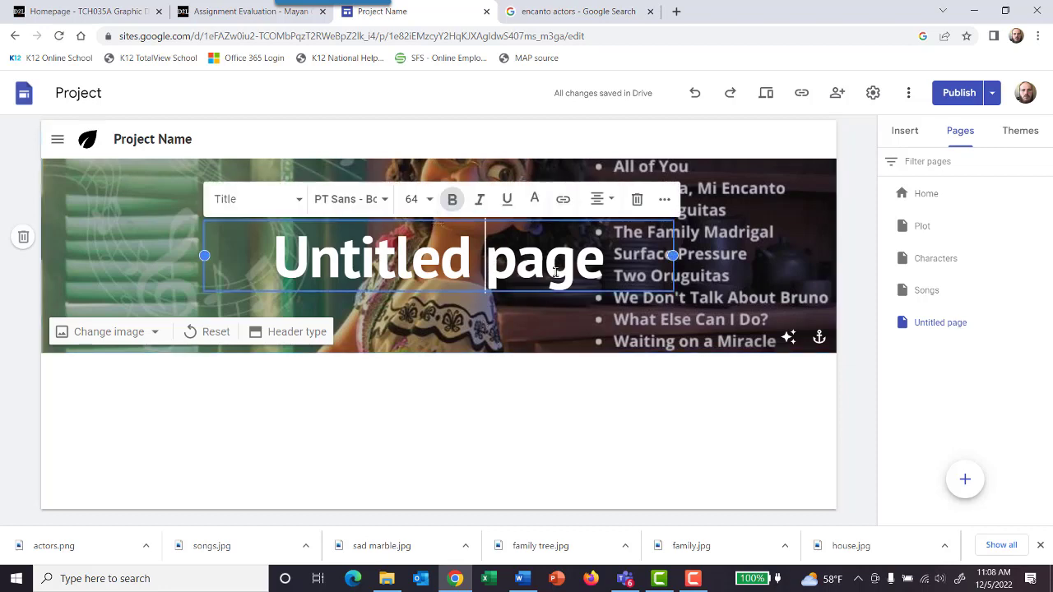
drag(608, 259, 280, 267)
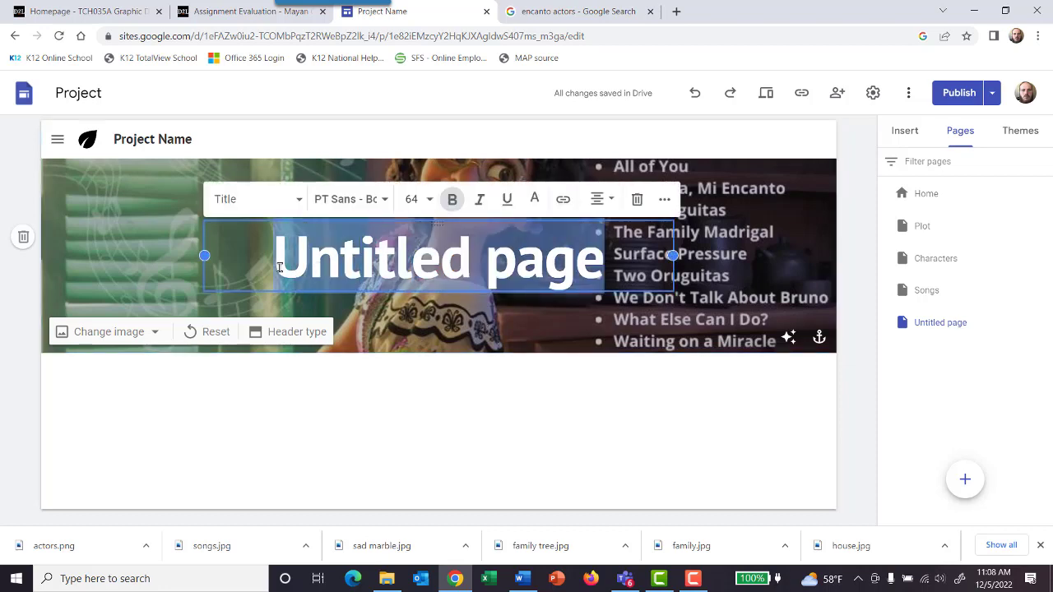
text(Songs)
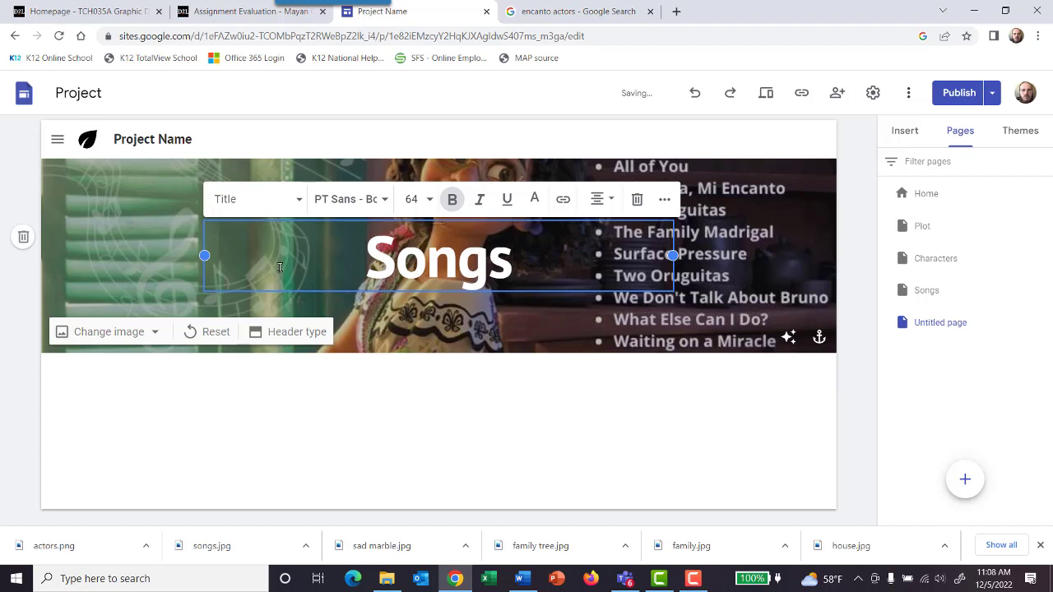
click(371, 377)
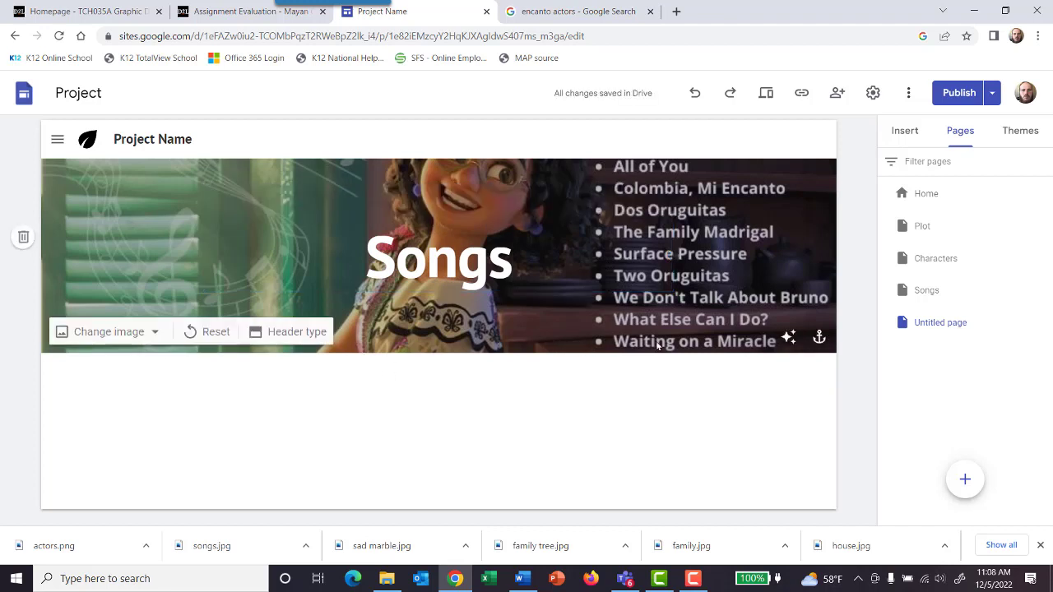
click(788, 338)
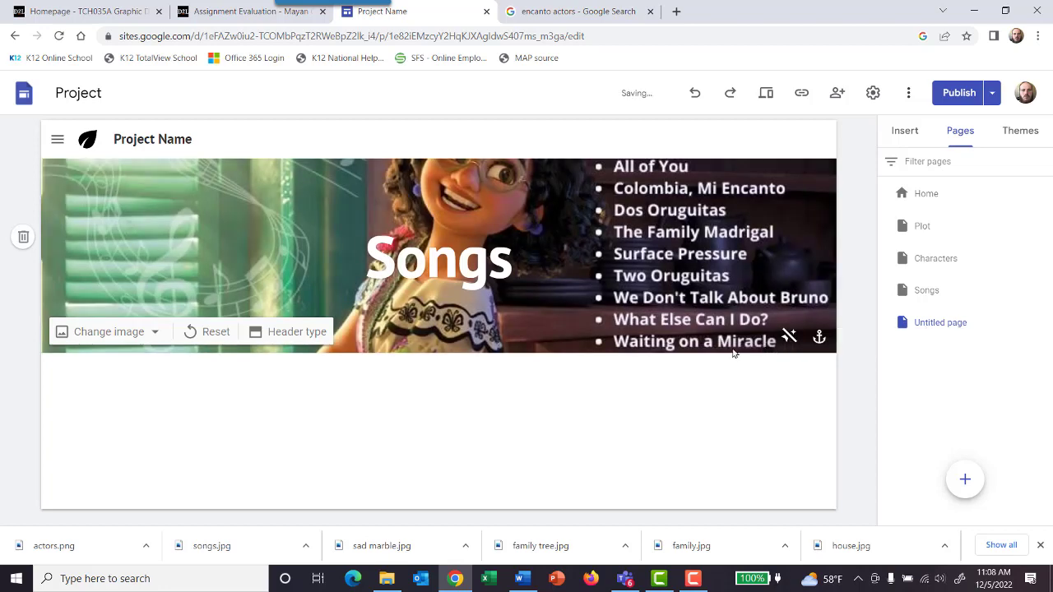
click(788, 337)
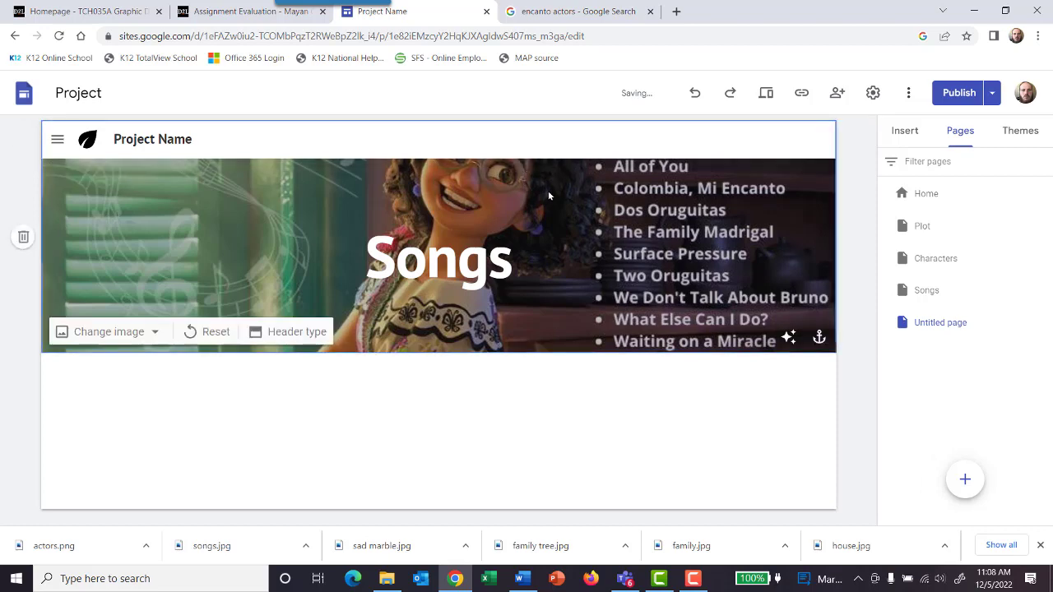
double_click(548, 191)
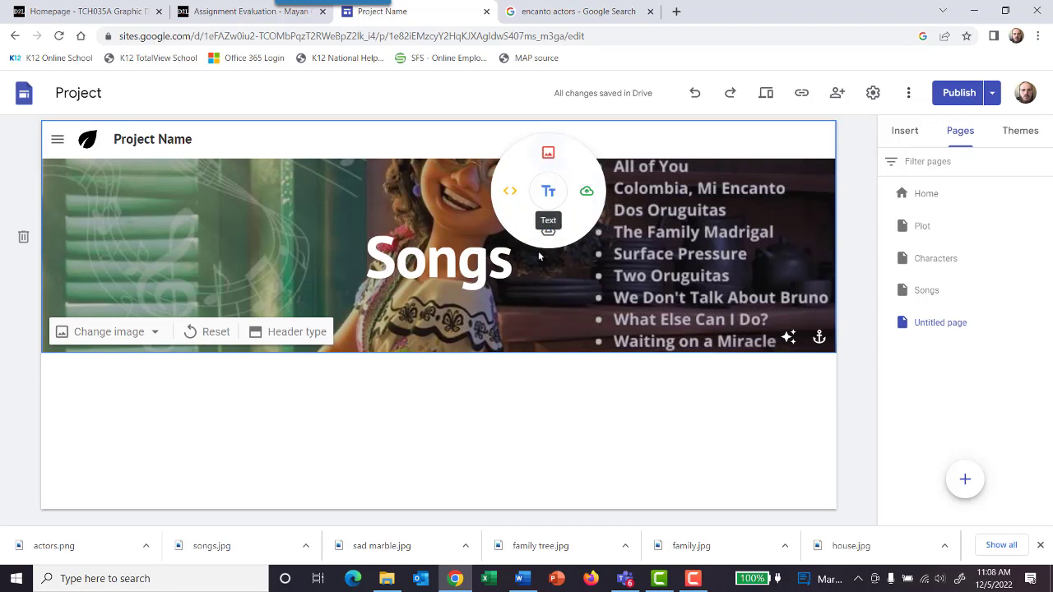
double_click(554, 334)
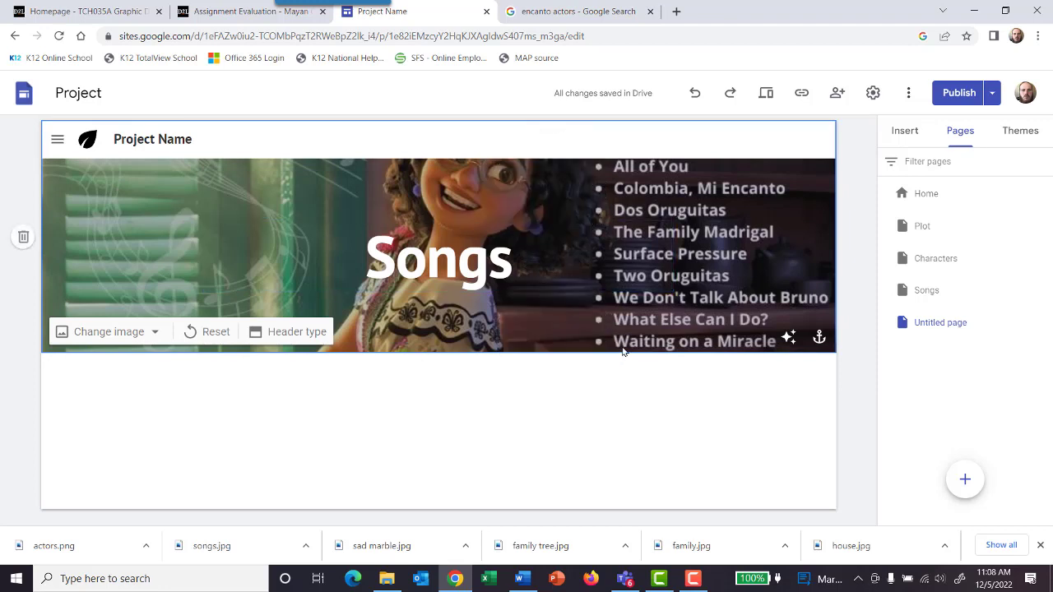
click(155, 332)
click(343, 376)
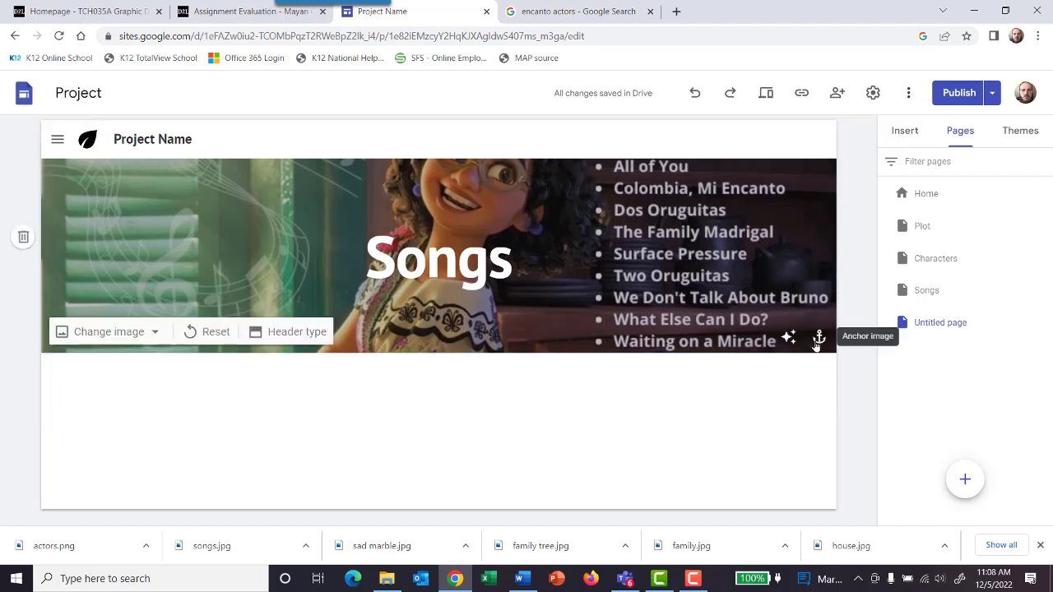
Step: Anchor the Songs header image to its top edge
click(818, 338)
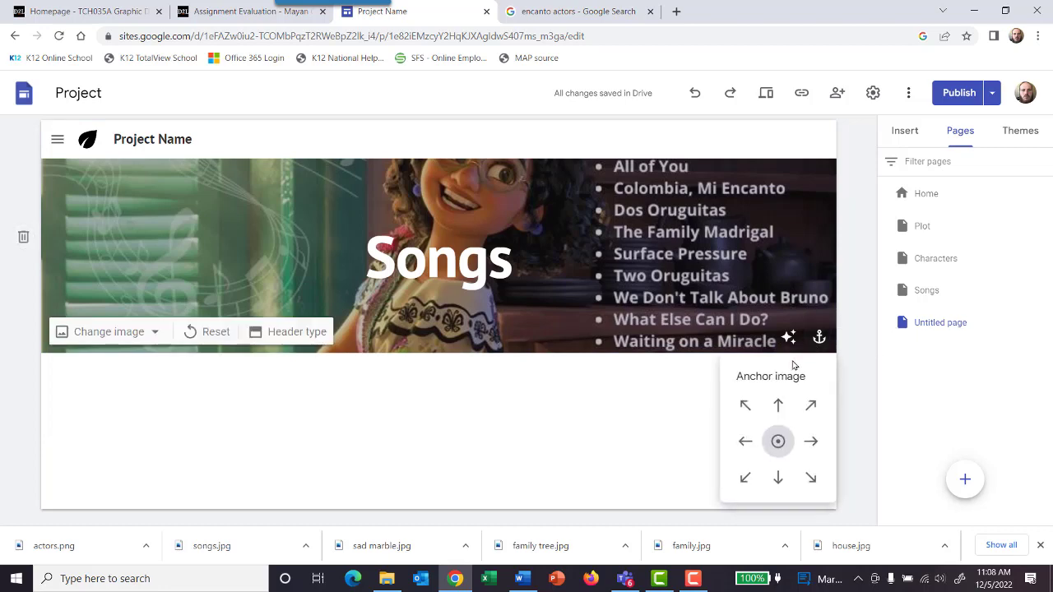
click(776, 477)
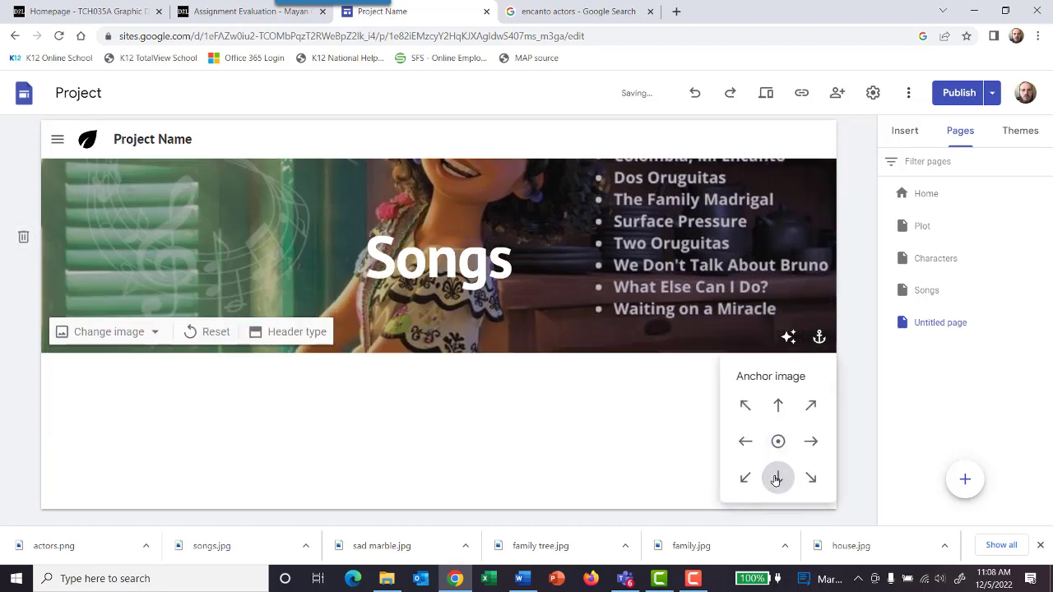
click(777, 406)
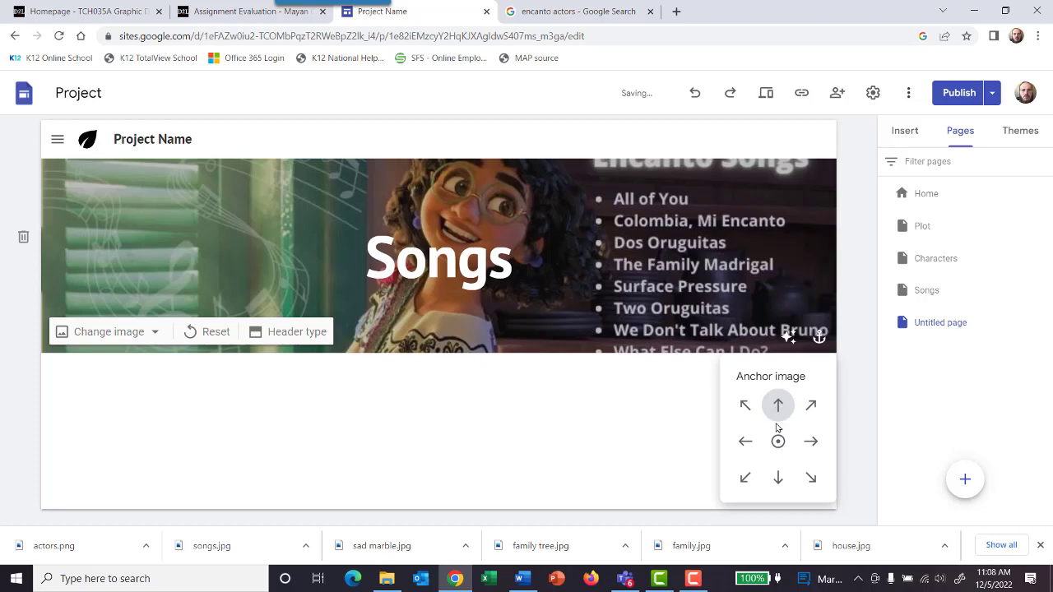
Step: Anchor the Songs header image to its center
click(778, 441)
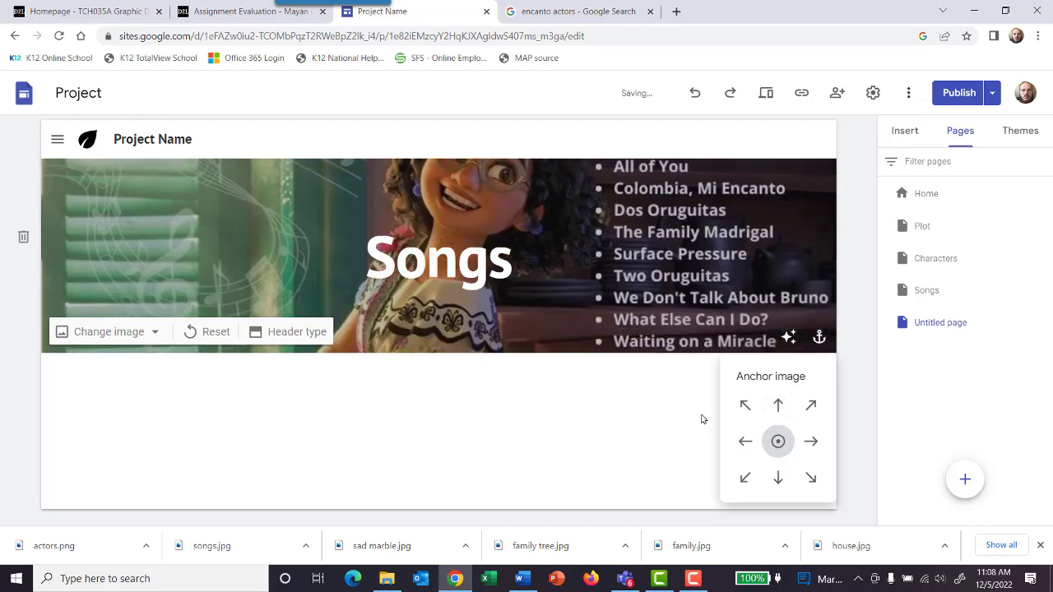
click(638, 429)
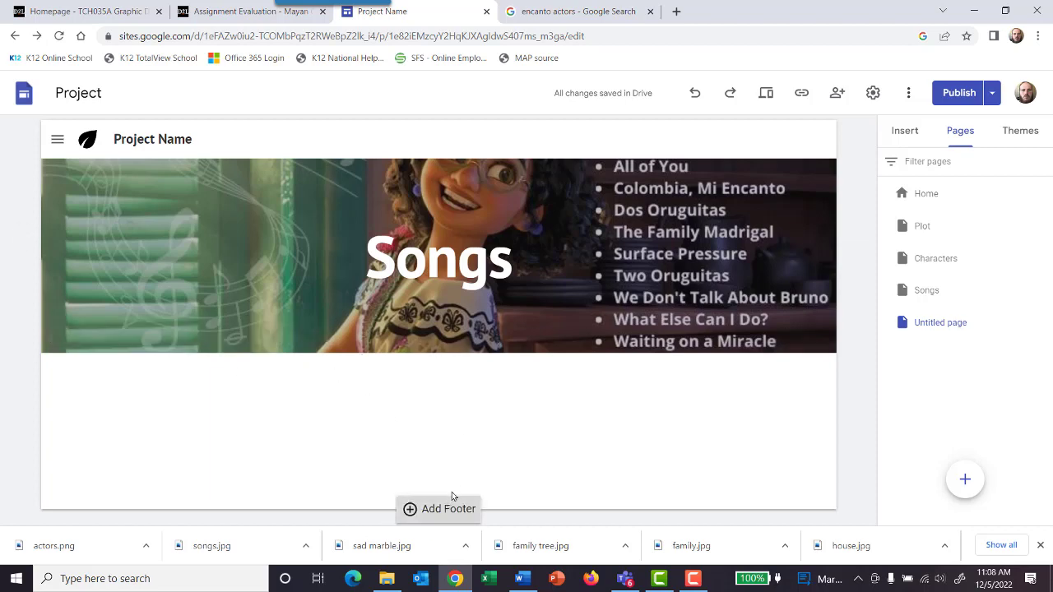
Step: Add a footer with a duplicated empty text section and try to move the upper section into the page body
click(452, 503)
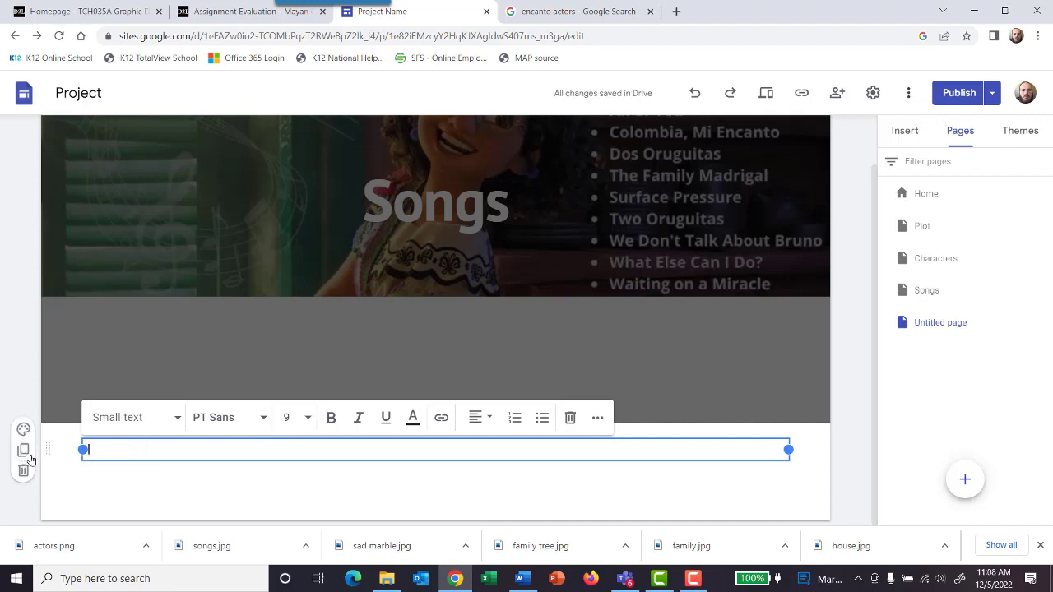
click(22, 451)
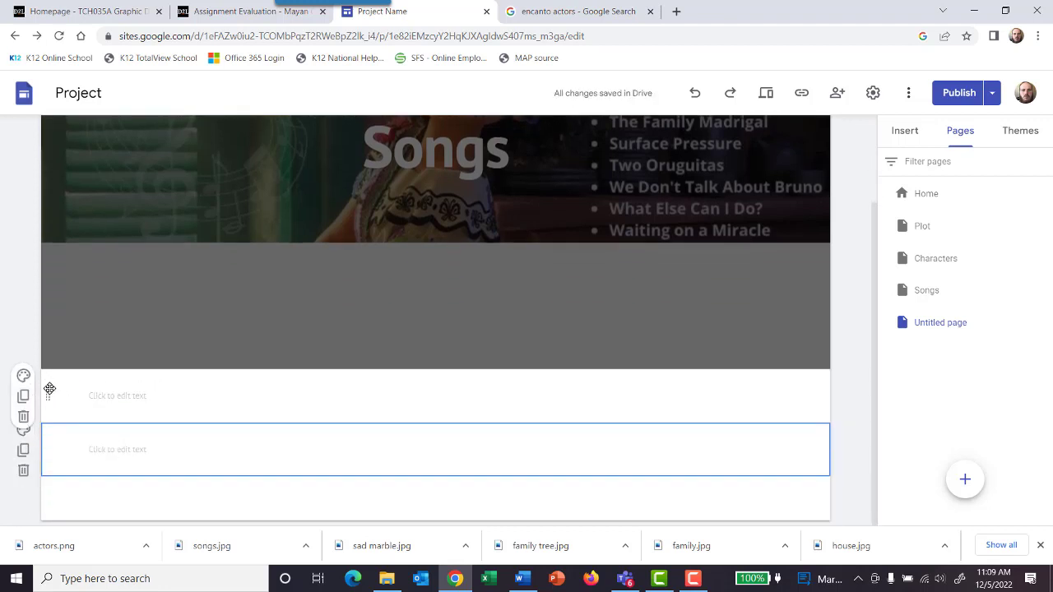
drag(46, 393, 49, 270)
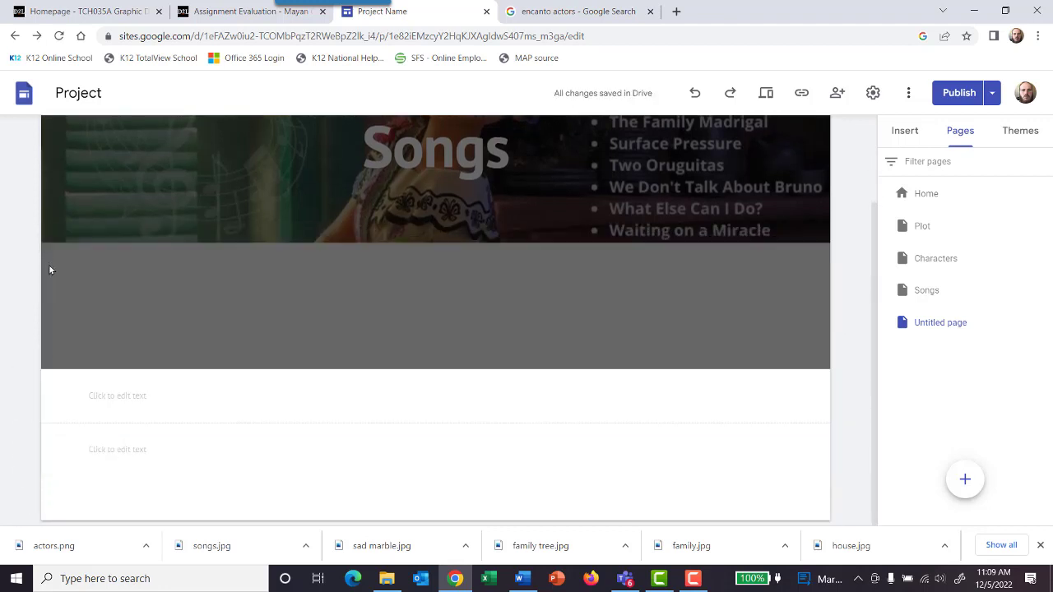
click(127, 451)
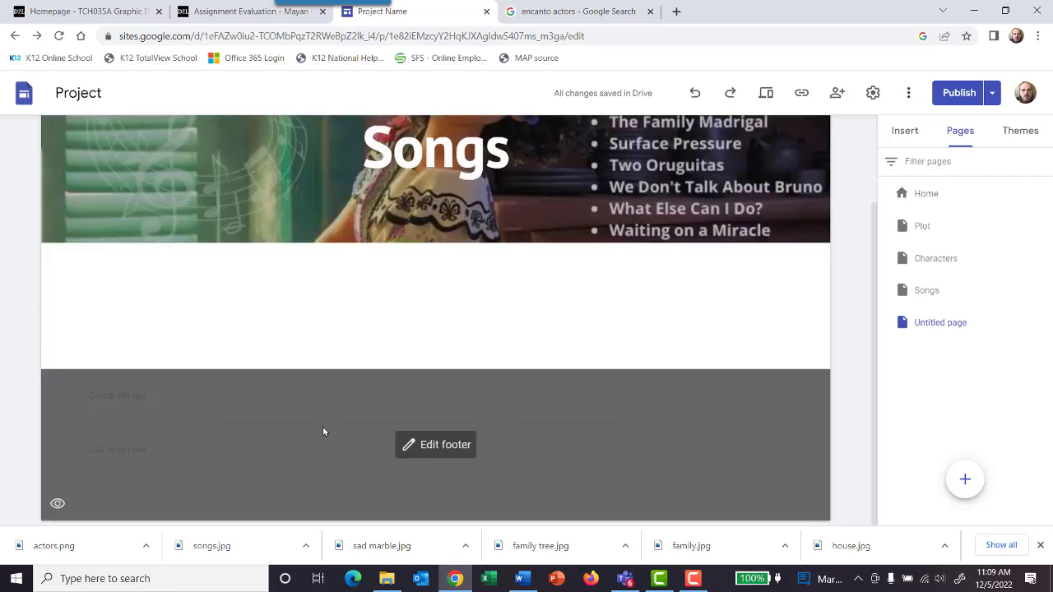
Step: Enter text beginning "The songs in" in the upper footer text box
scroll(306, 437, up, 2)
scroll(214, 432, down, 2)
click(142, 398)
click(194, 395)
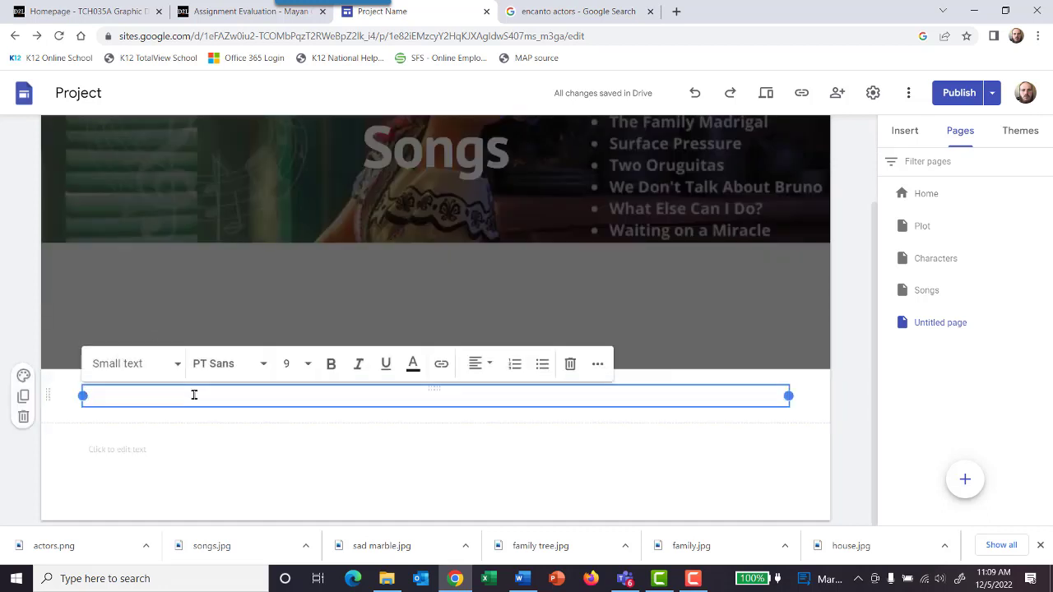
text(The songs In)
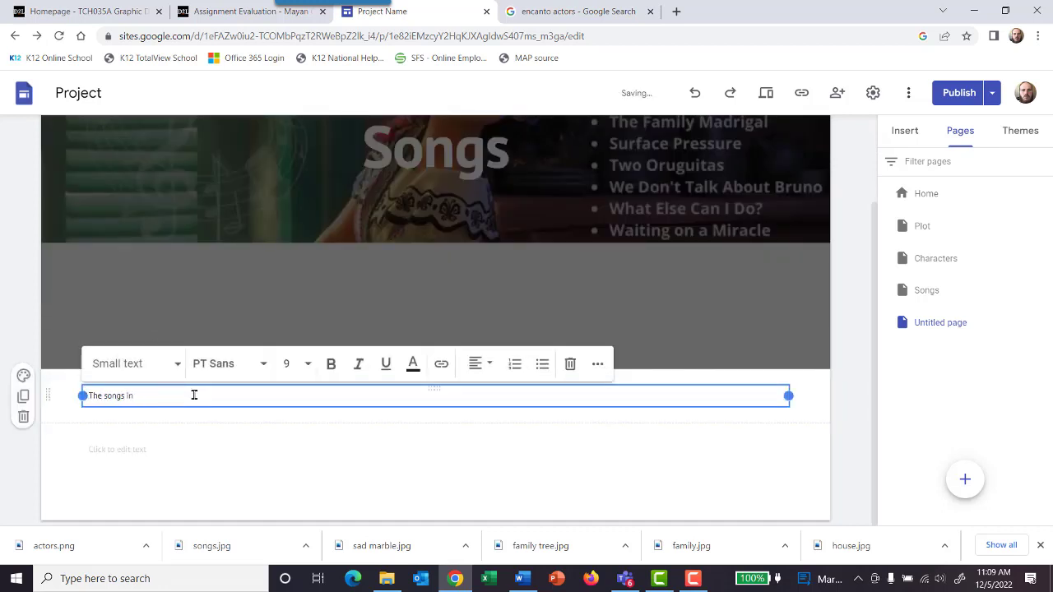
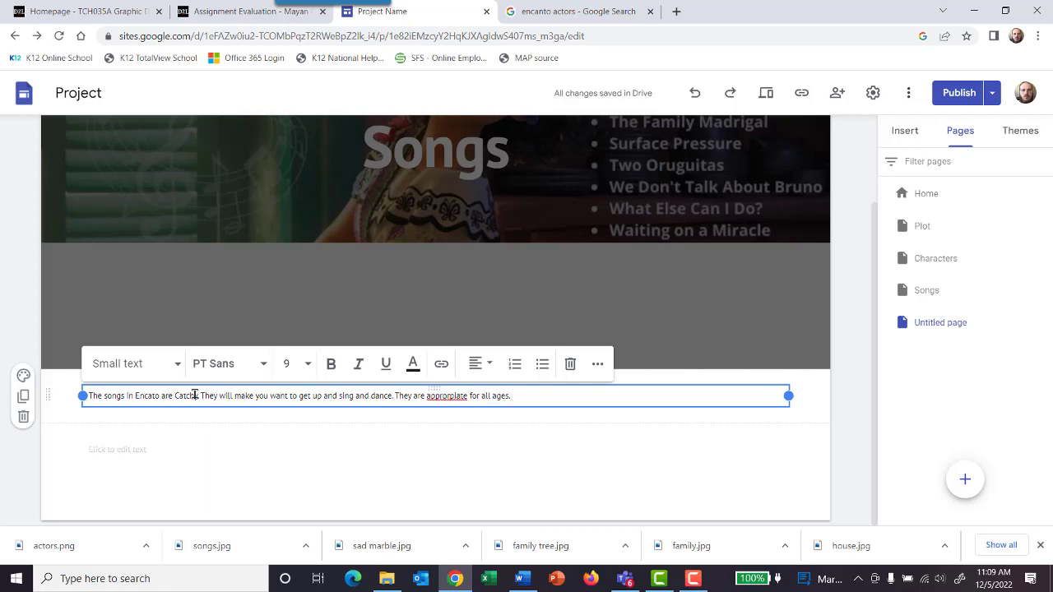
Step: Correct the misspelled "appropriate" in the footer text and append "We highley recomend that you see the movie."
right_click(447, 397)
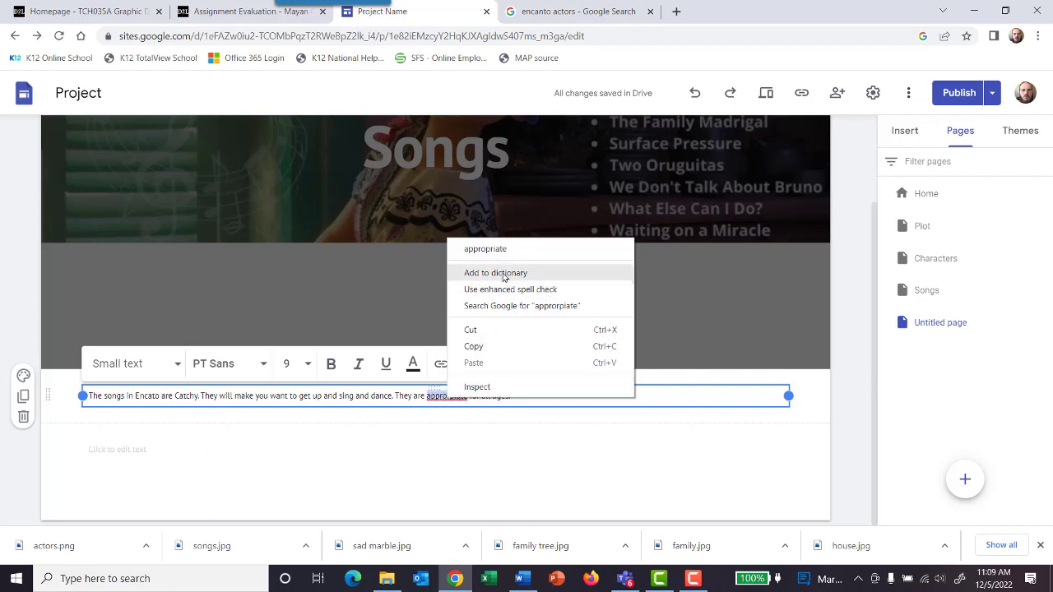
click(507, 249)
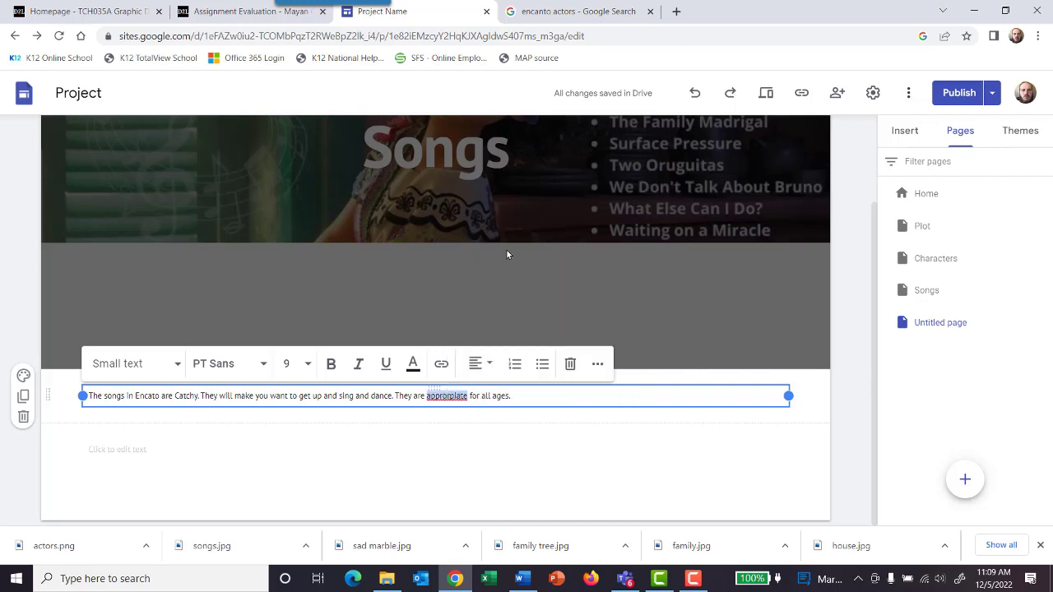
click(552, 399)
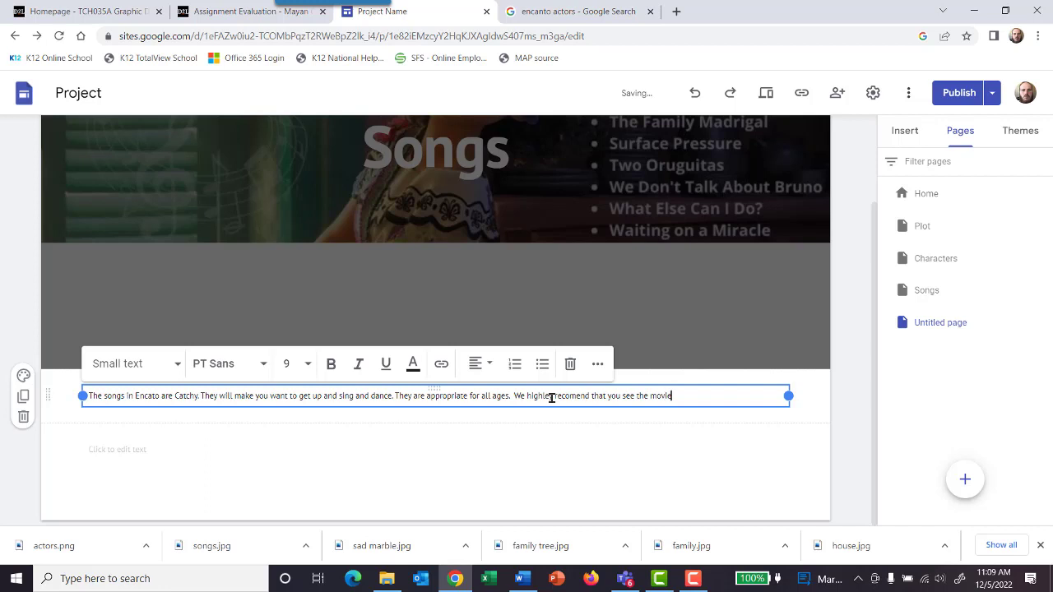
click(650, 292)
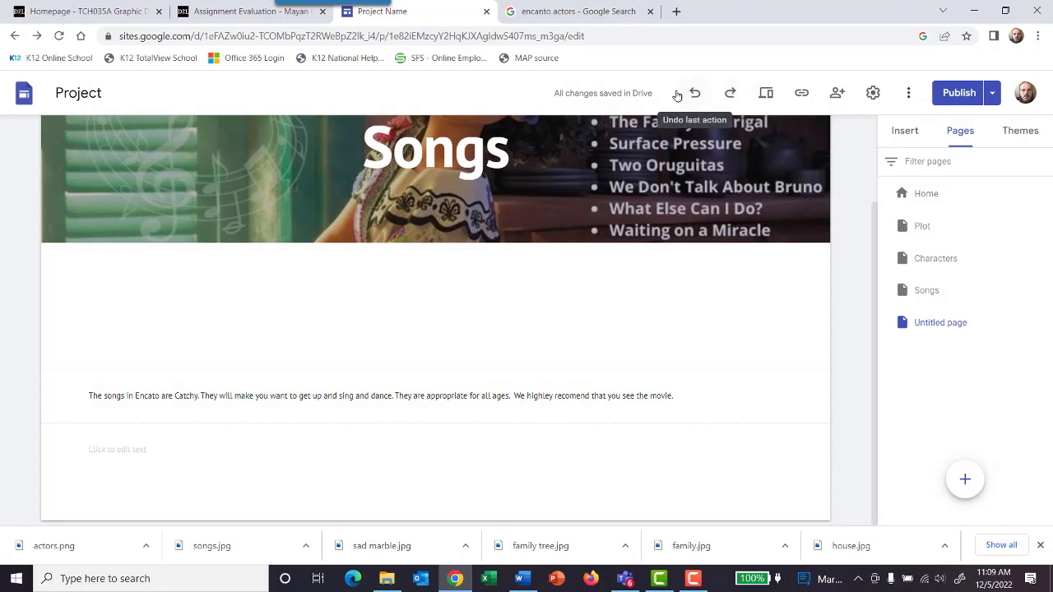
Step: Insert an empty text box into the page body beneath the Songs header
click(907, 132)
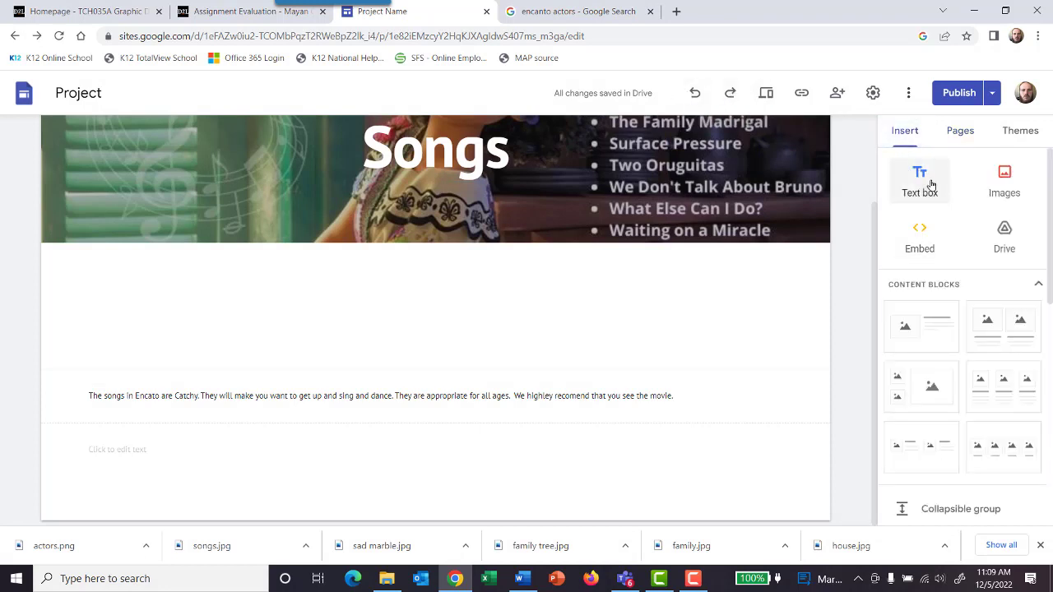
click(931, 184)
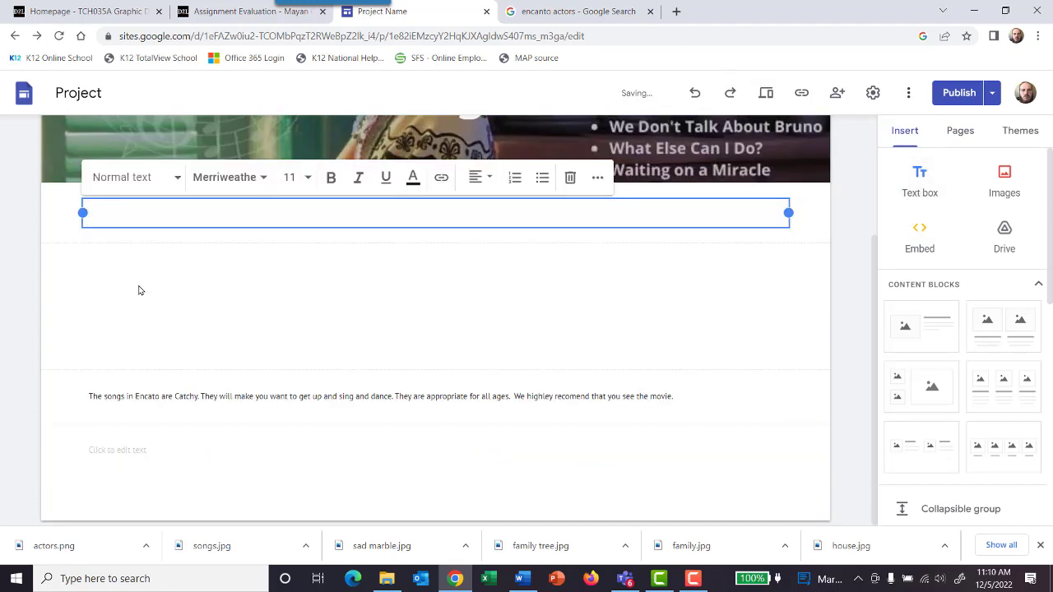
click(139, 290)
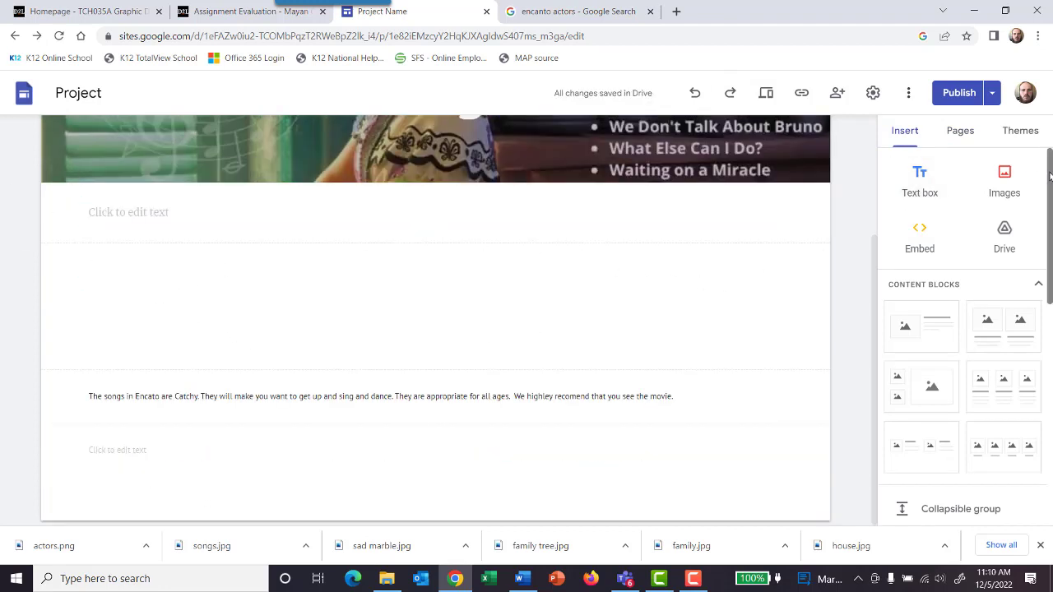
Step: Look through the image sources, content blocks and other insertable elements available for the page
click(1005, 177)
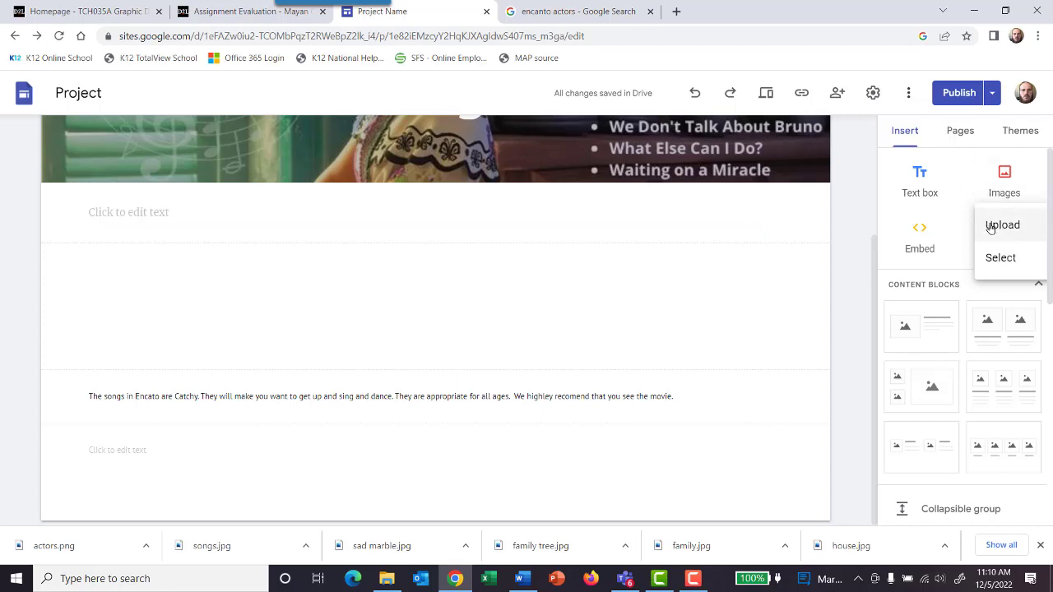
scroll(961, 364, down, 3)
scroll(961, 364, up, 3)
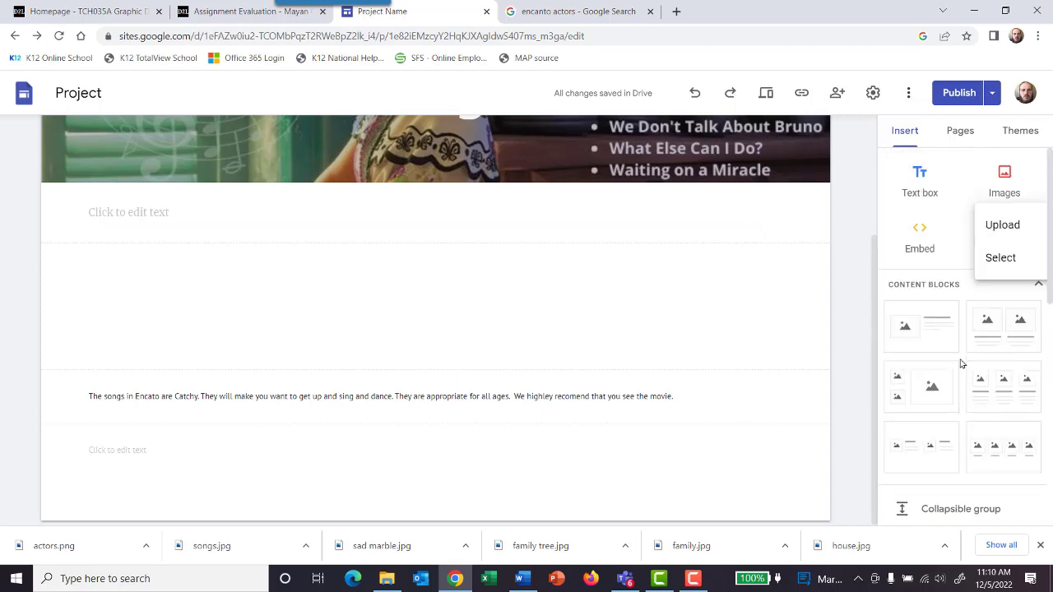
scroll(957, 366, down, 5)
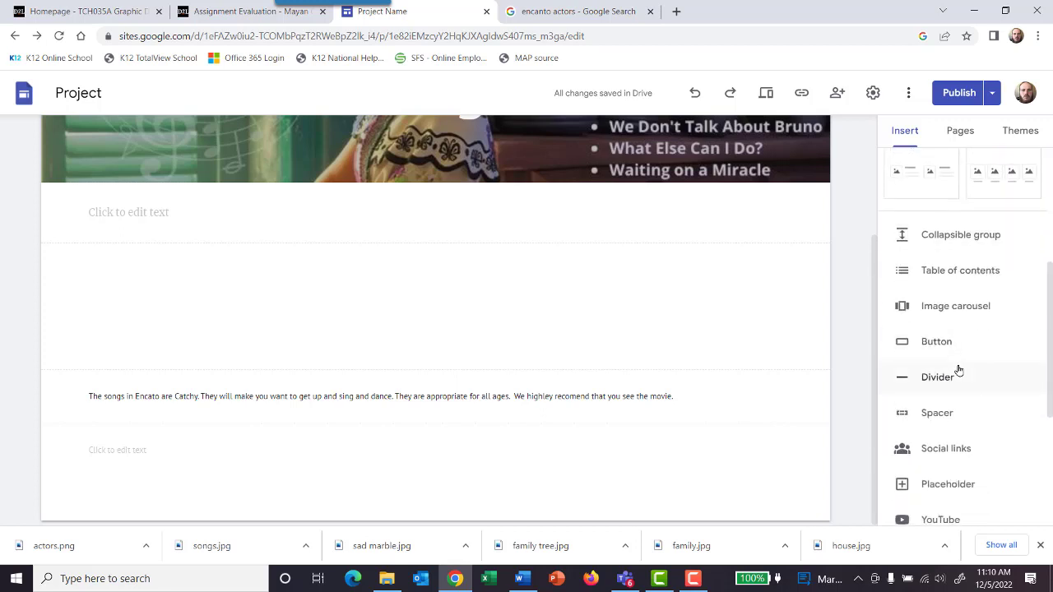
scroll(955, 351, up, 5)
scroll(954, 347, down, 3)
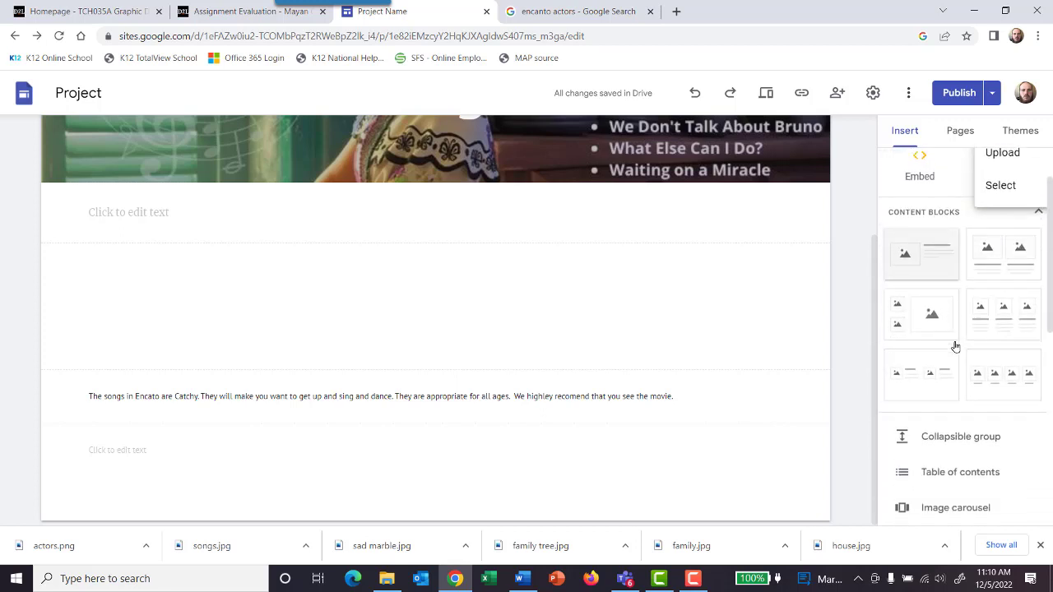
scroll(955, 347, up, 3)
scroll(953, 362, down, 1)
scroll(953, 360, up, 1)
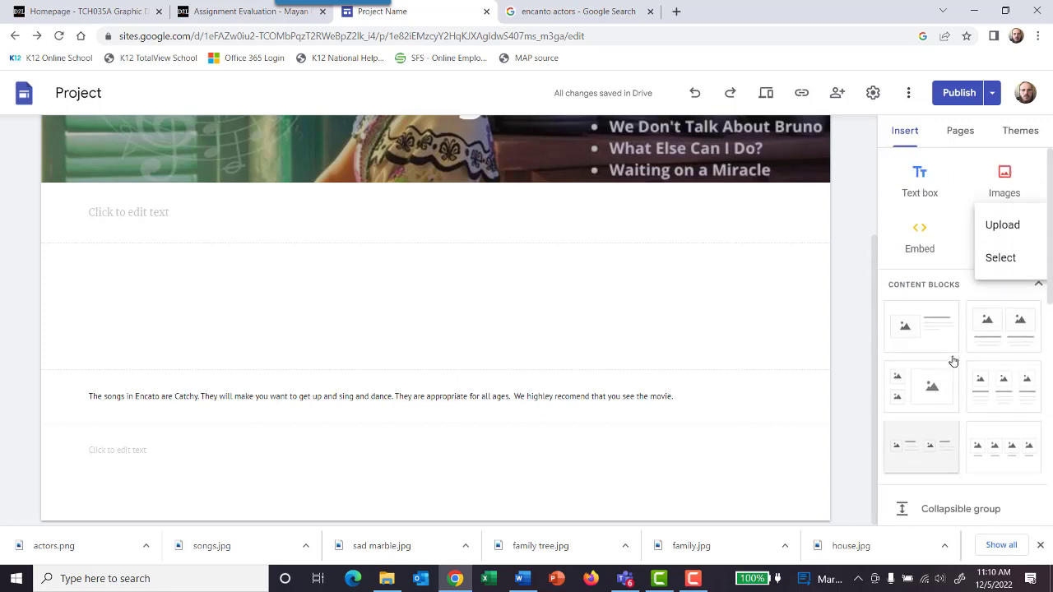
scroll(964, 367, down, 1)
scroll(975, 371, up, 1)
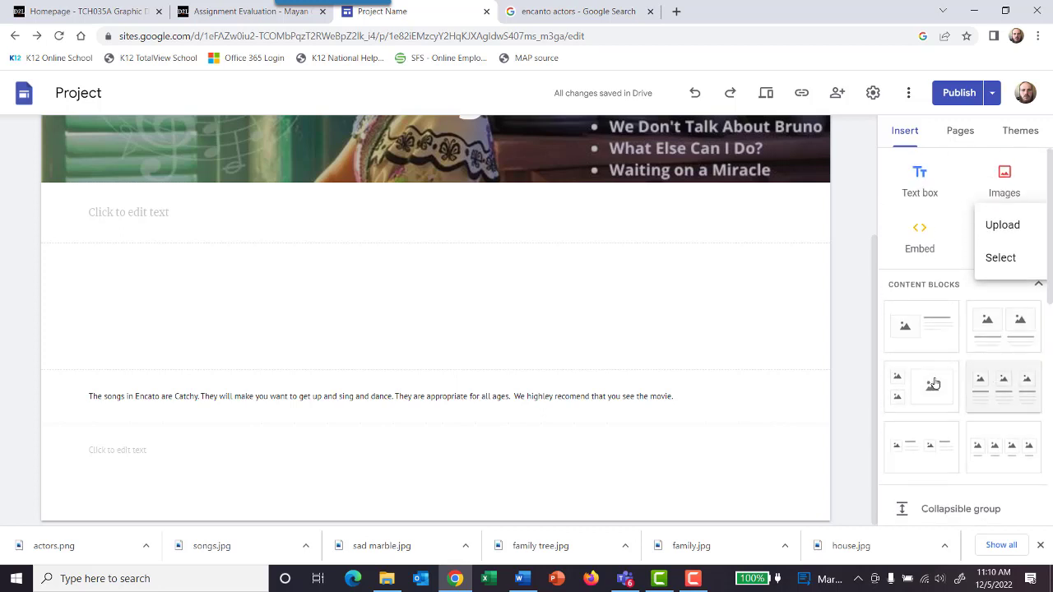
click(836, 299)
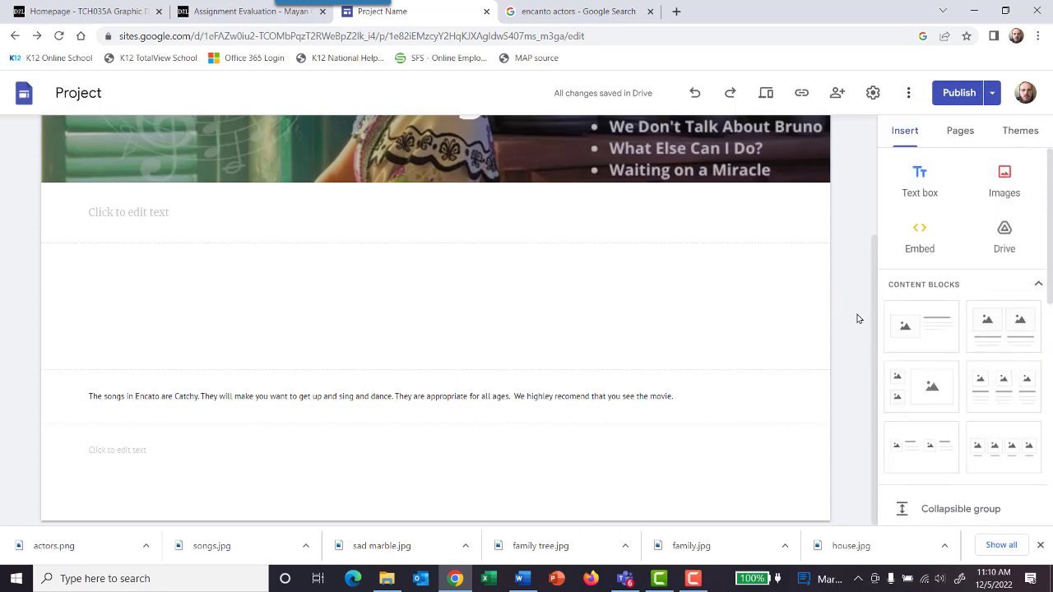
Step: Inspect the Songs and untitled pages, and consult the Encanto site map in Teams for the planned pages
click(961, 131)
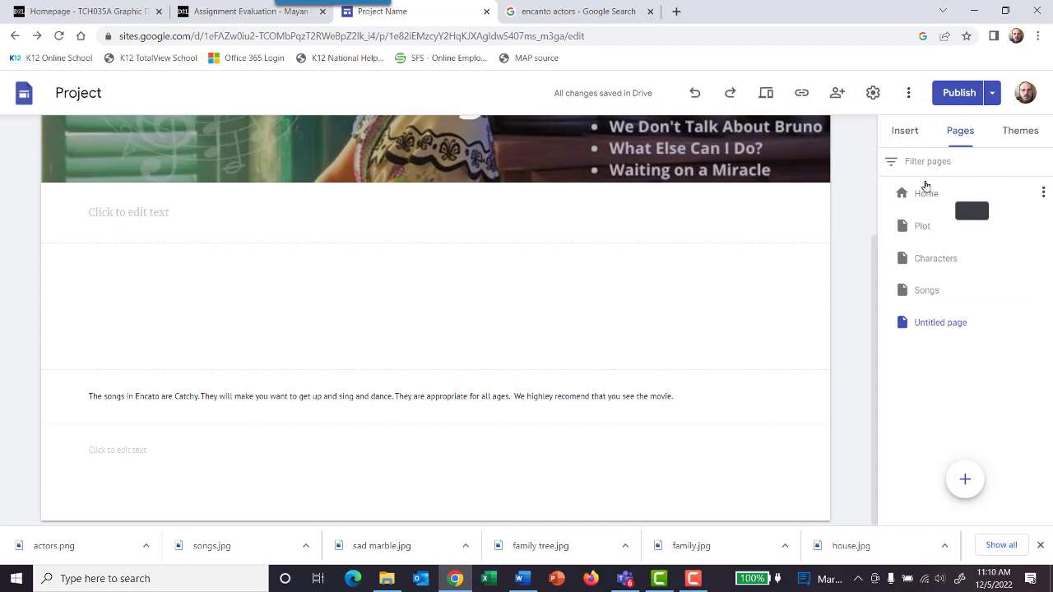
click(927, 290)
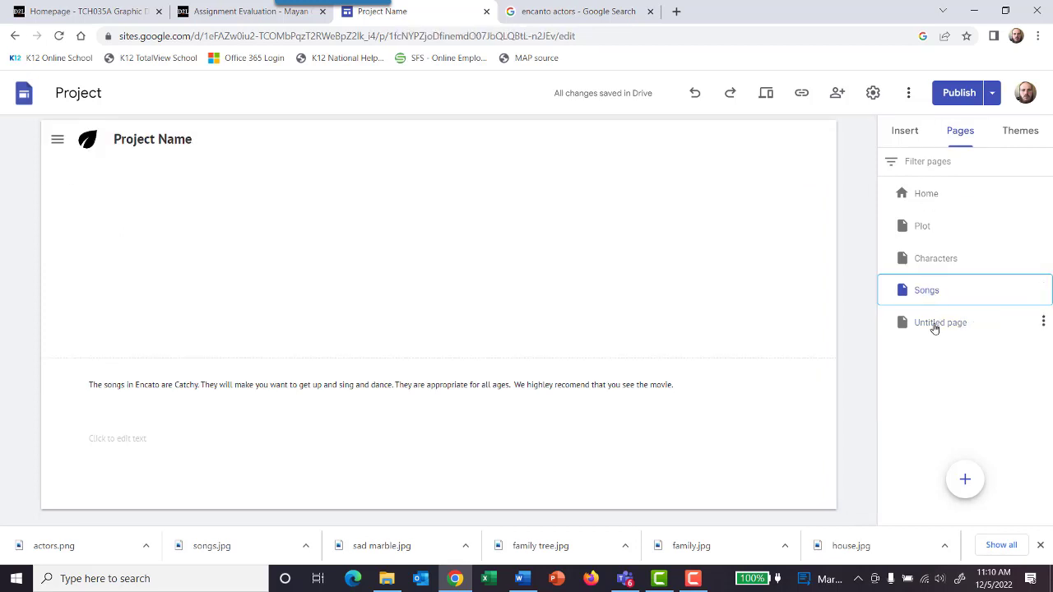
click(935, 325)
click(1043, 320)
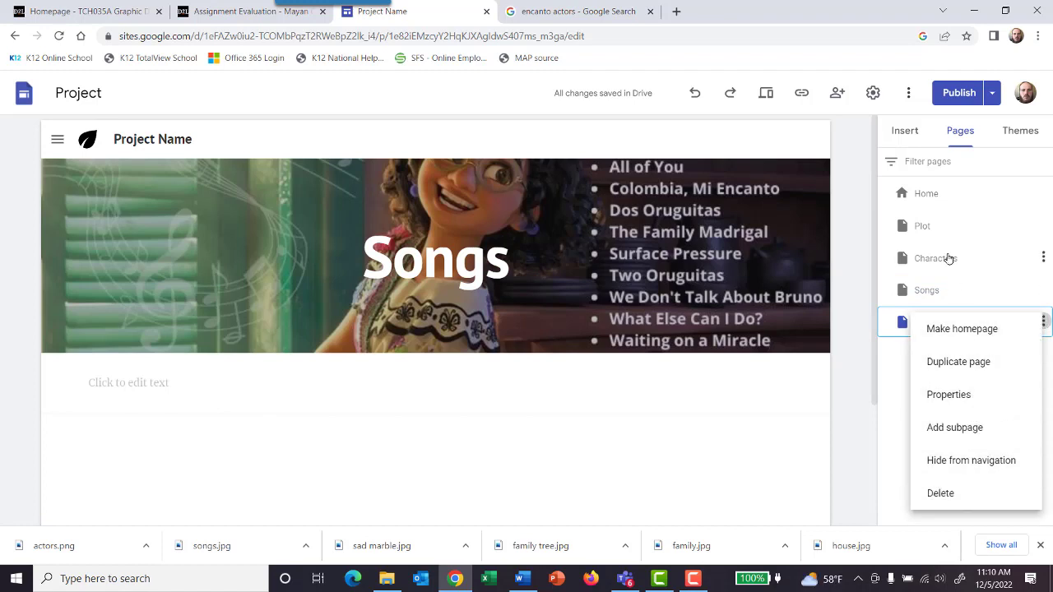
click(928, 289)
click(625, 579)
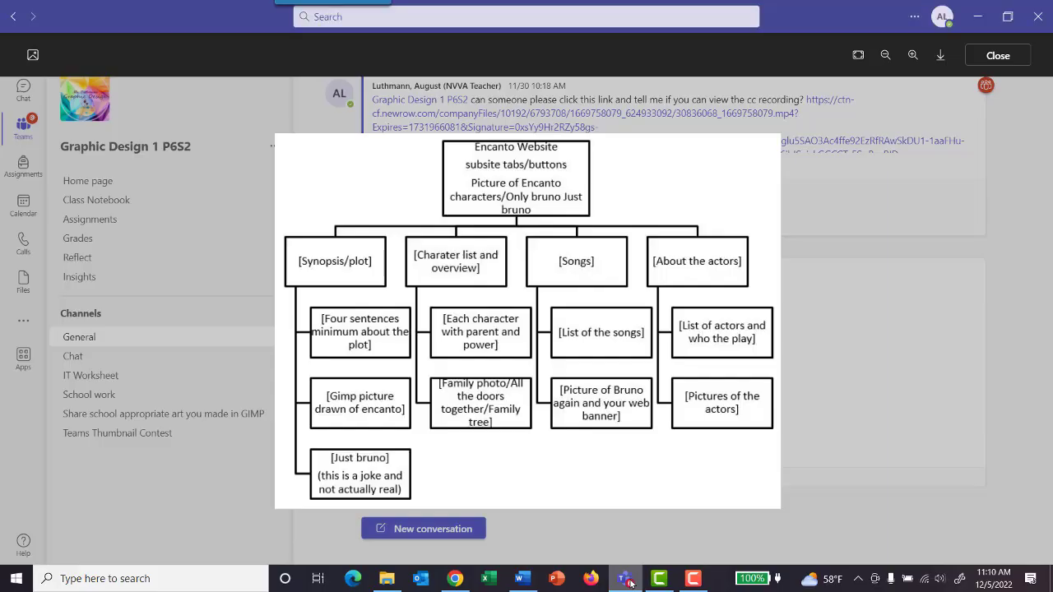
click(626, 578)
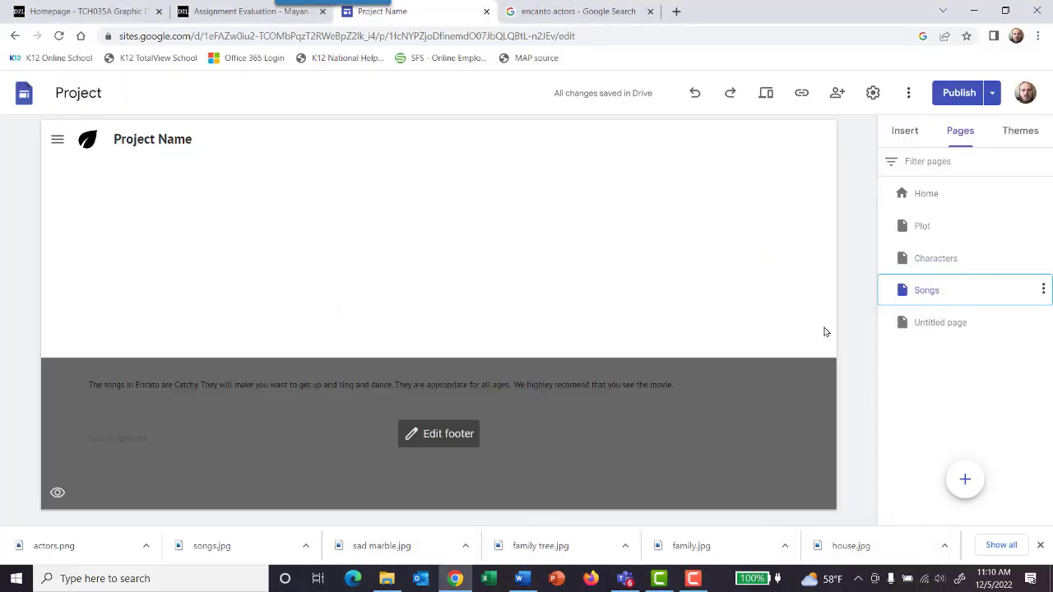
Step: Rename the empty Songs page as "About the actors"
click(1043, 288)
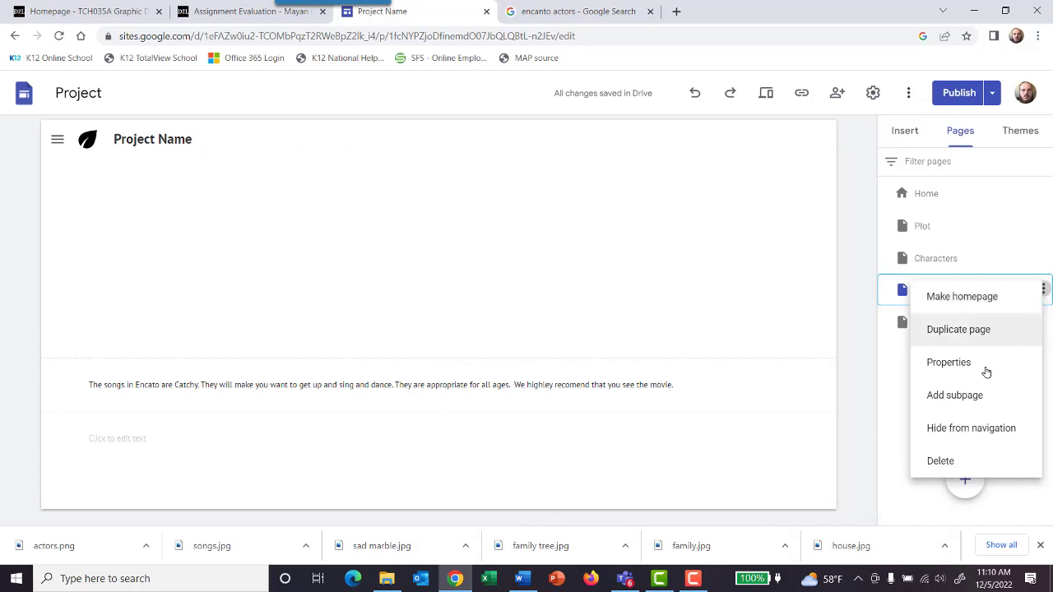
click(982, 363)
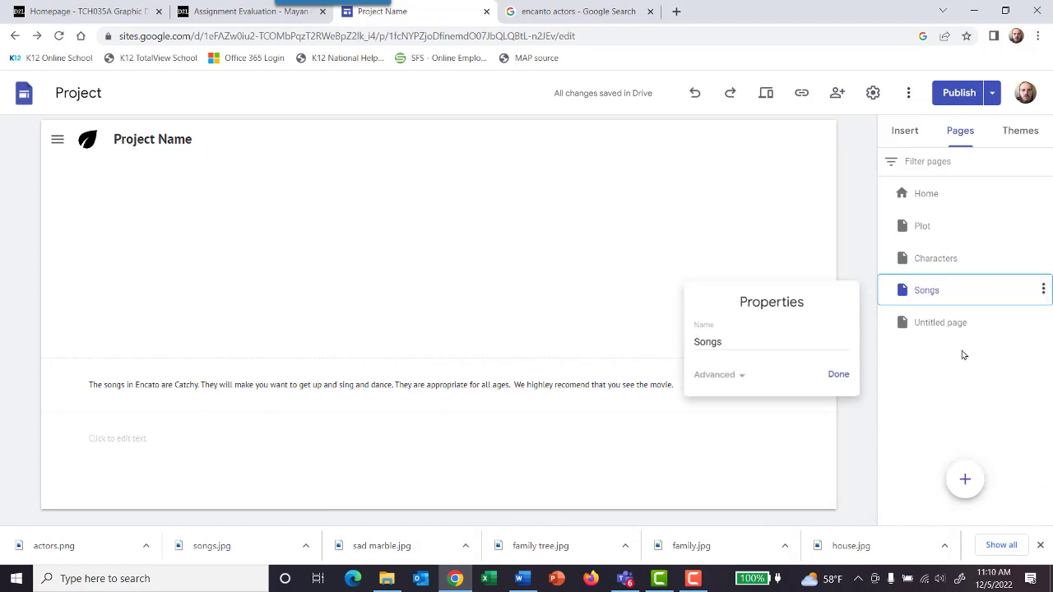
key(BackSpace)
key(BackSpace)
key(BackSpace)
key(BackSpace)
key(BackSpace)
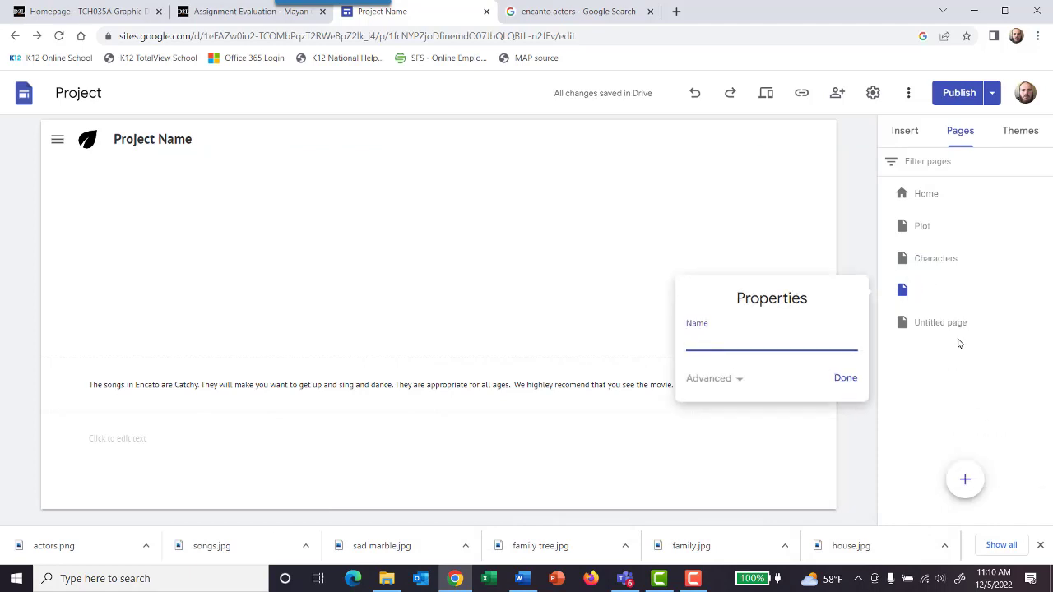
text(About the actors)
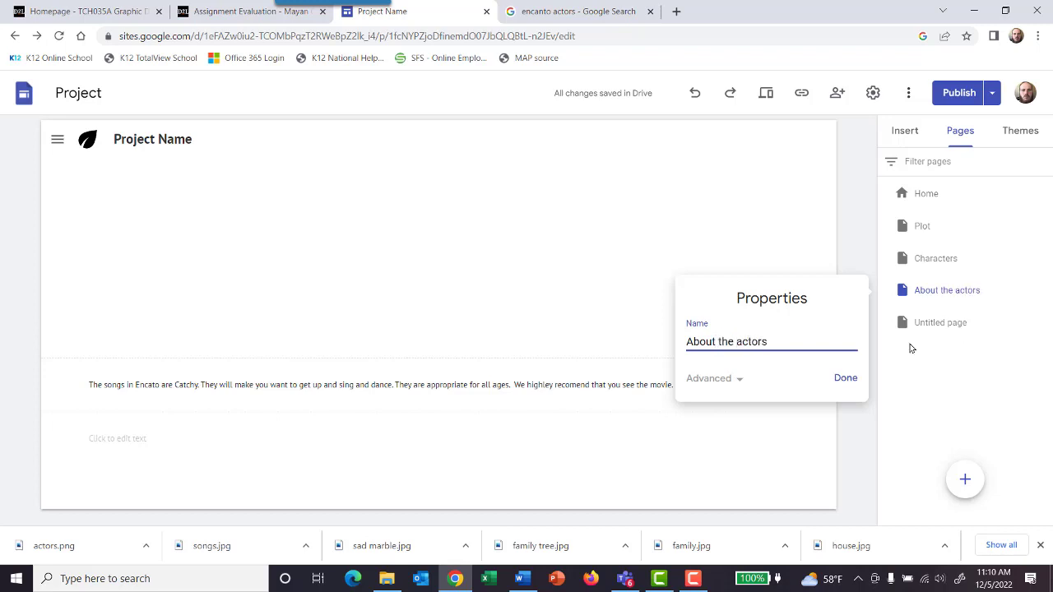
click(845, 378)
click(953, 322)
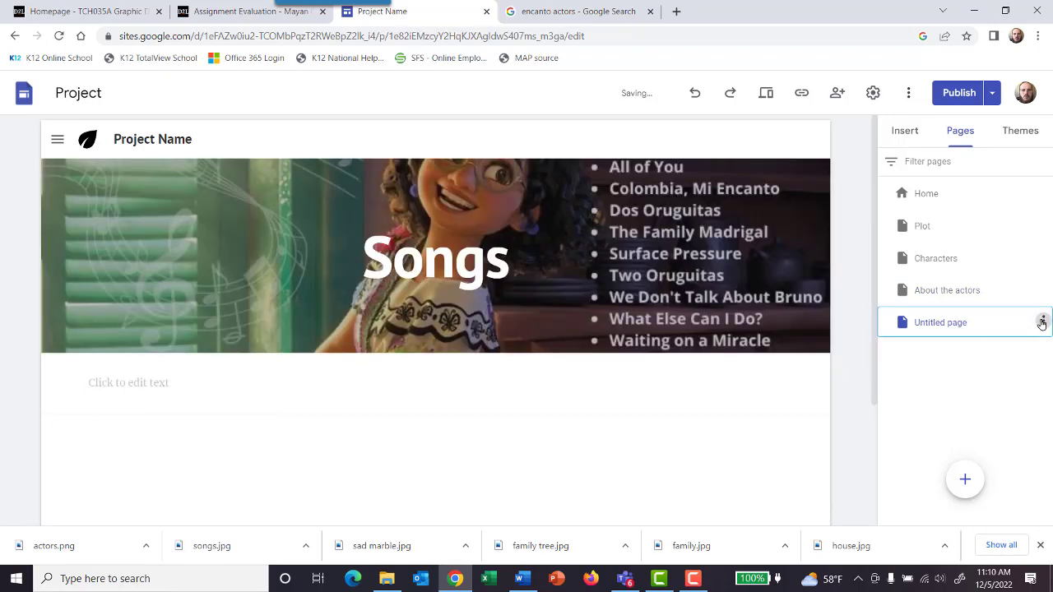
click(1043, 321)
click(948, 395)
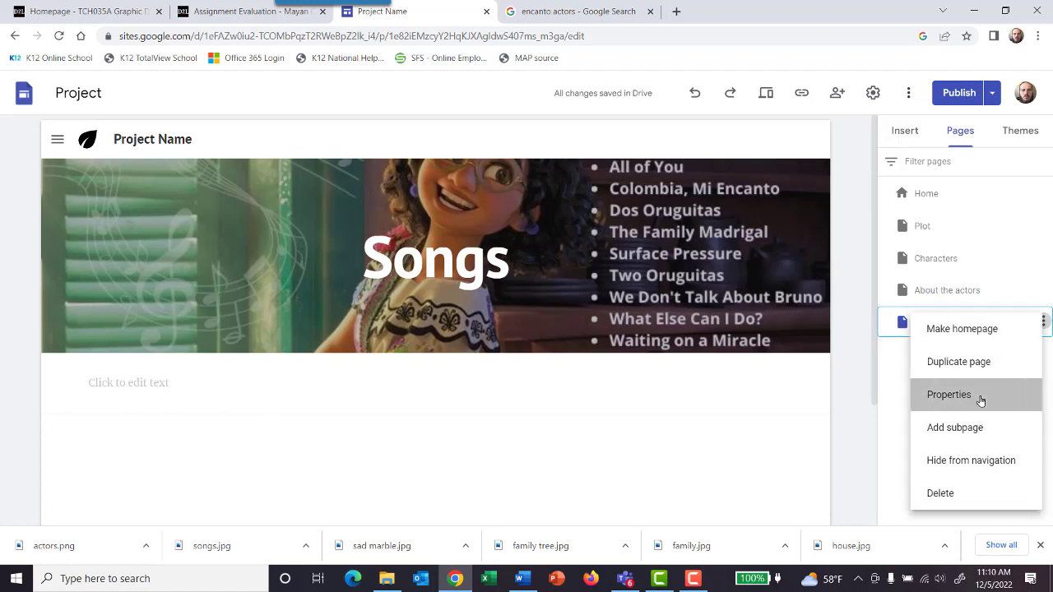
key(BackSpace)
key(BackSpace)
key(BackSpace)
key(BackSpace)
key(BackSpace)
key(BackSpace)
key(BackSpace)
key(BackSpace)
key(BackSpace)
key(BackSpace)
key(BackSpace)
key(BackSpace)
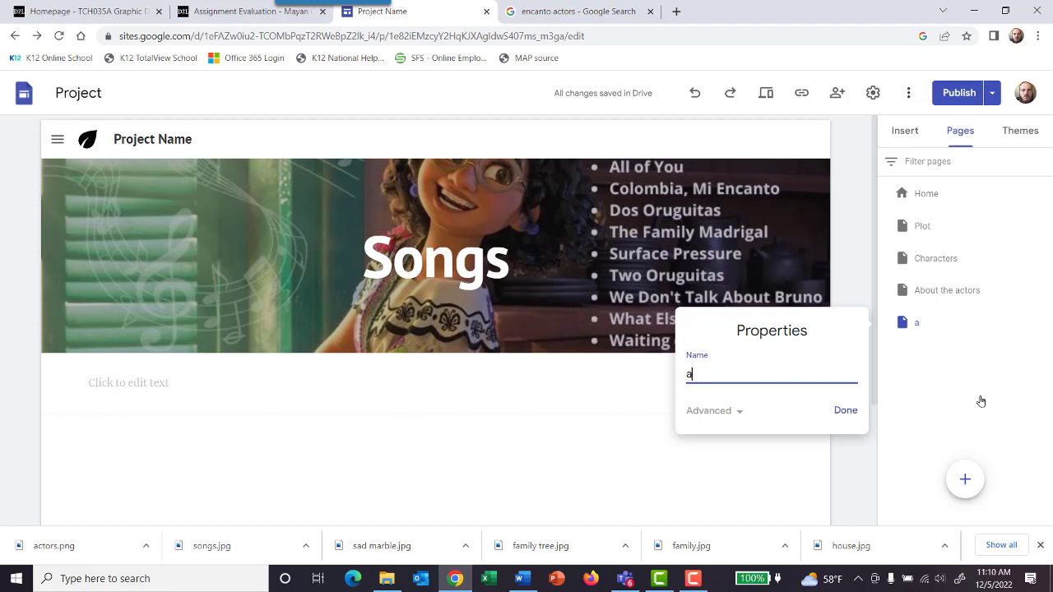
text(Songs)
key(Escape)
click(945, 292)
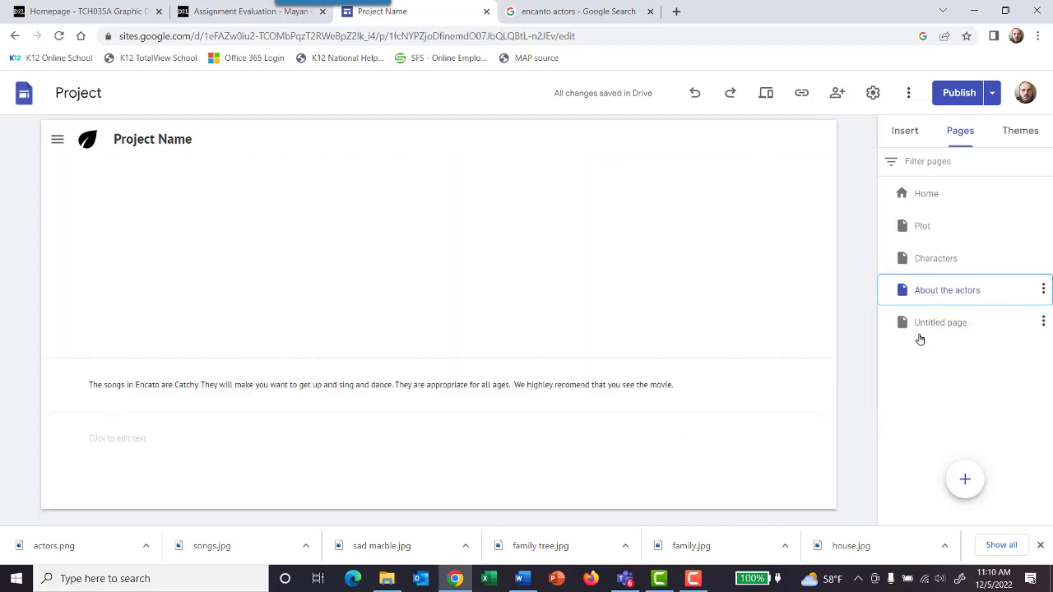
Step: Rename the untitled page that holds the Songs header as "Songs"
click(926, 325)
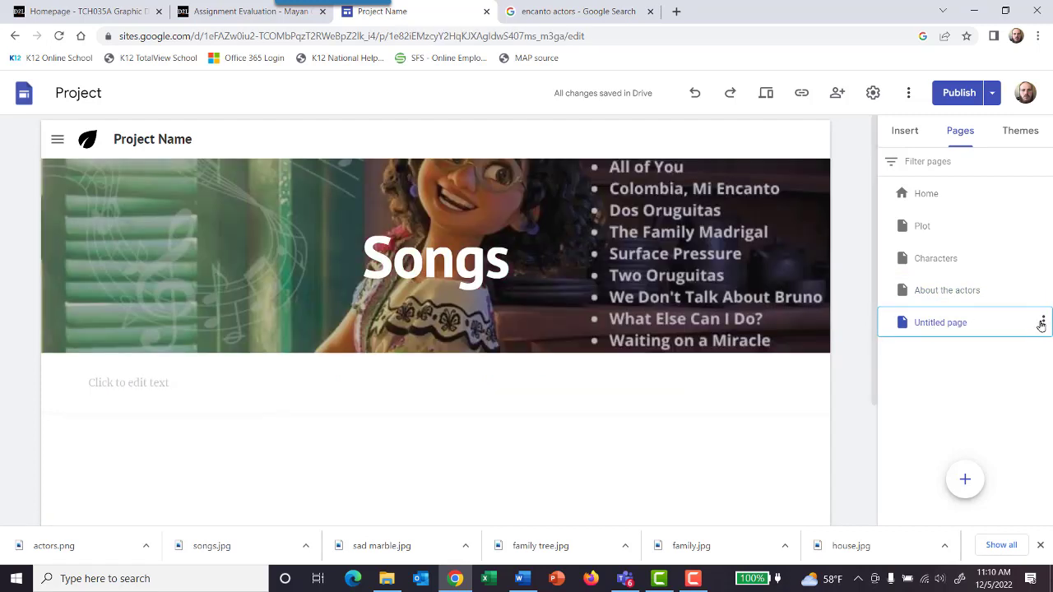
click(1042, 322)
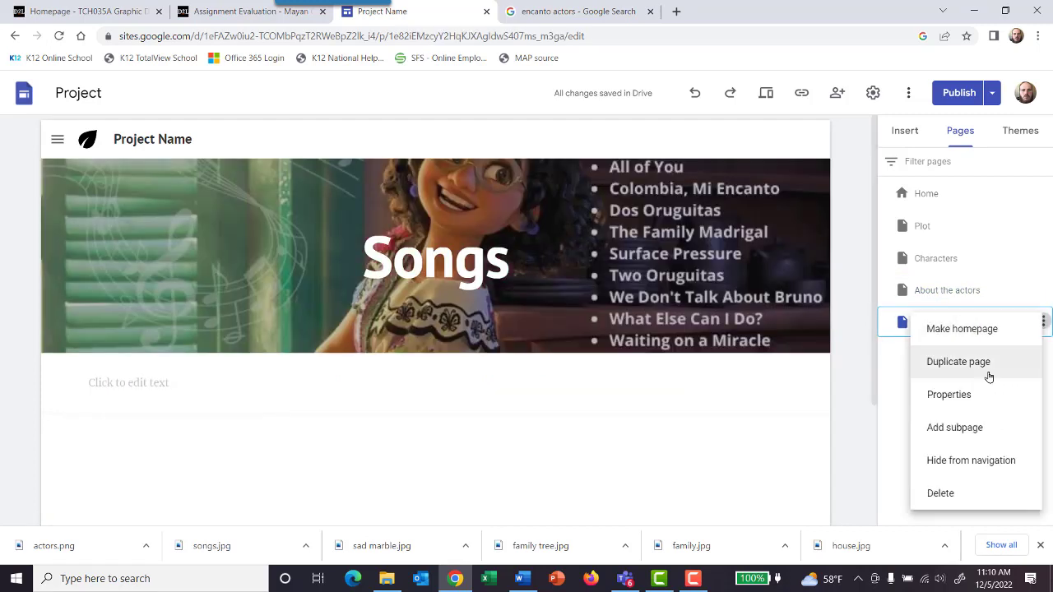
click(926, 395)
key(BackSpace)
key(BackSpace)
key(BackSpace)
key(BackSpace)
key(BackSpace)
key(BackSpace)
key(BackSpace)
key(BackSpace)
key(BackSpace)
key(BackSpace)
key(BackSpace)
key(BackSpace)
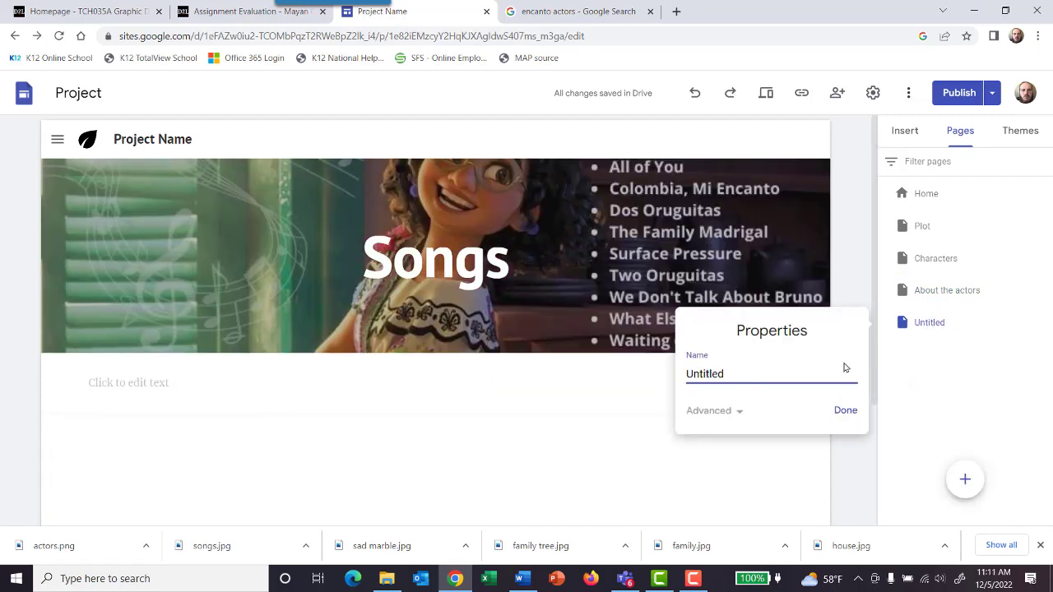
text(Songs)
click(846, 410)
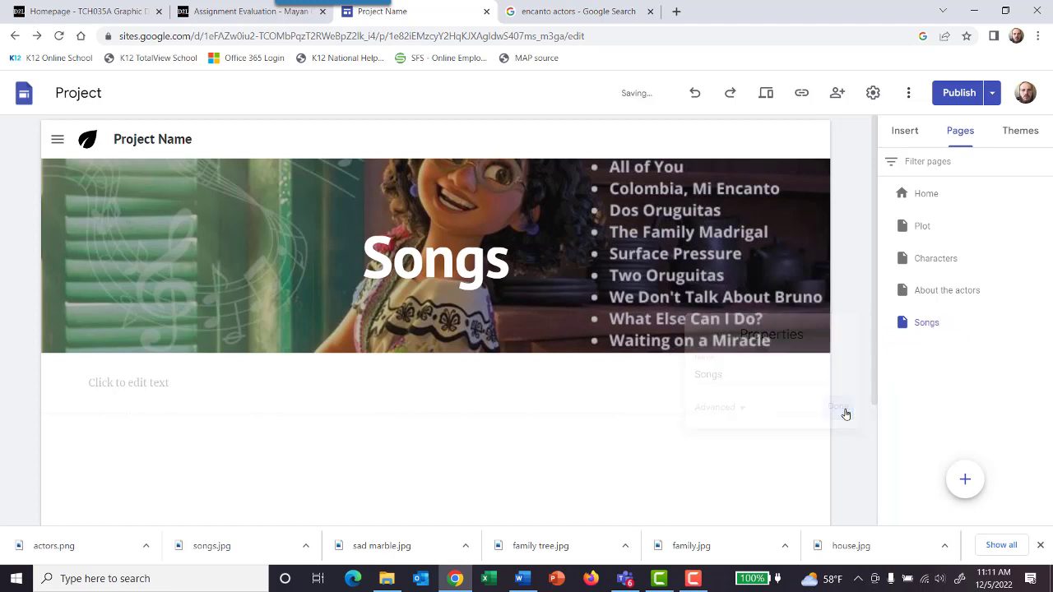
Step: Link the Songs heading on the Home page to the Songs page
click(936, 193)
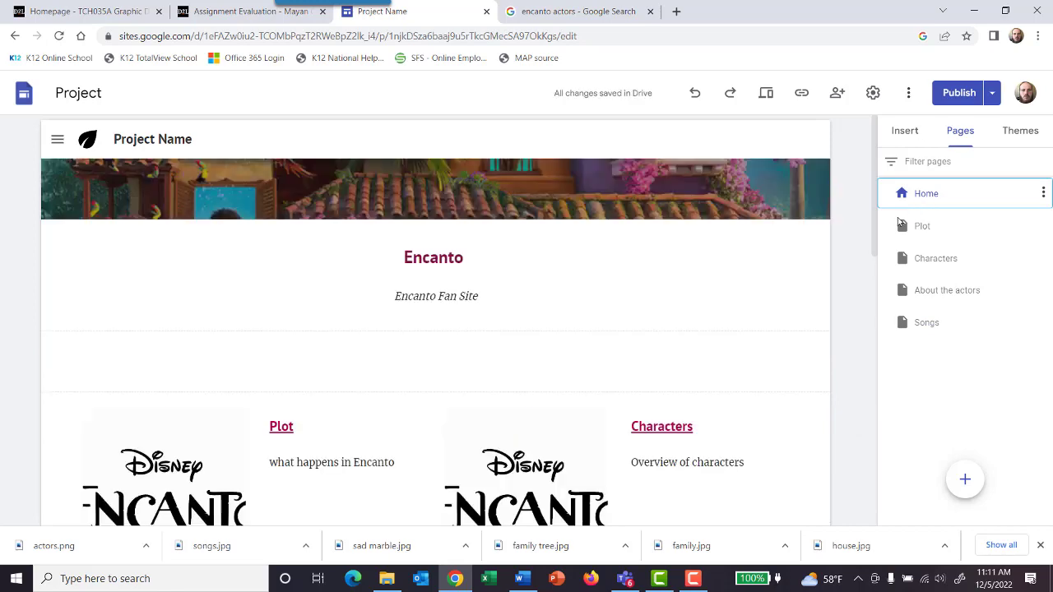
scroll(701, 376, down, 4)
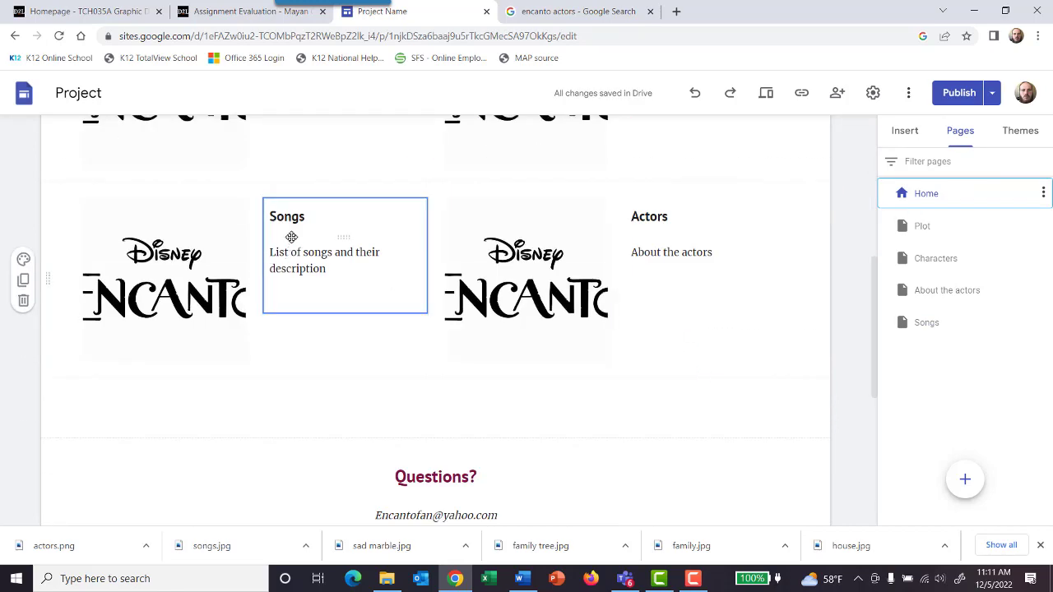
drag(306, 216, 268, 218)
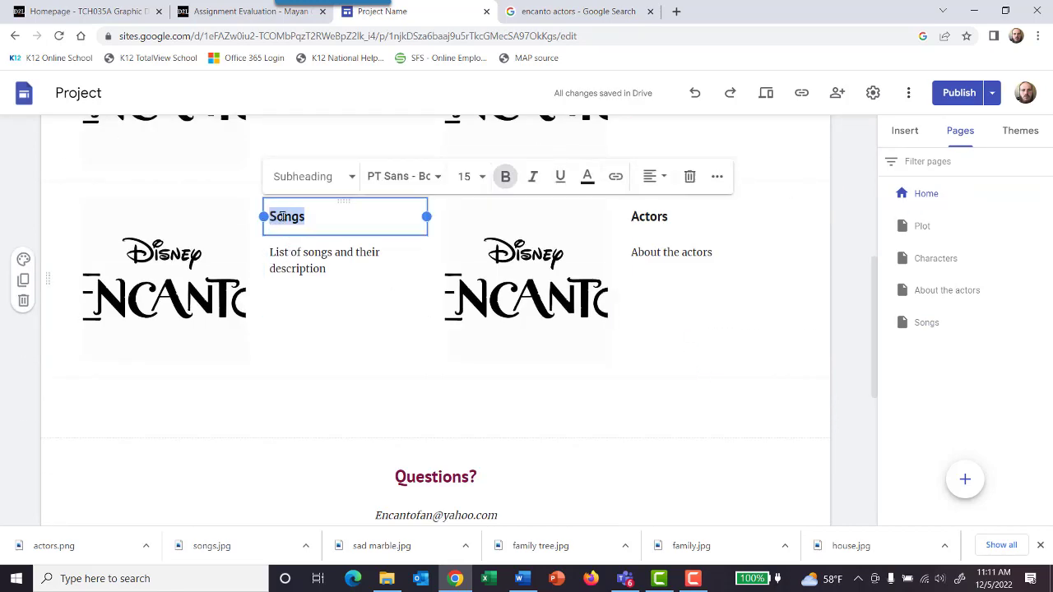
click(615, 176)
scroll(401, 365, down, 1)
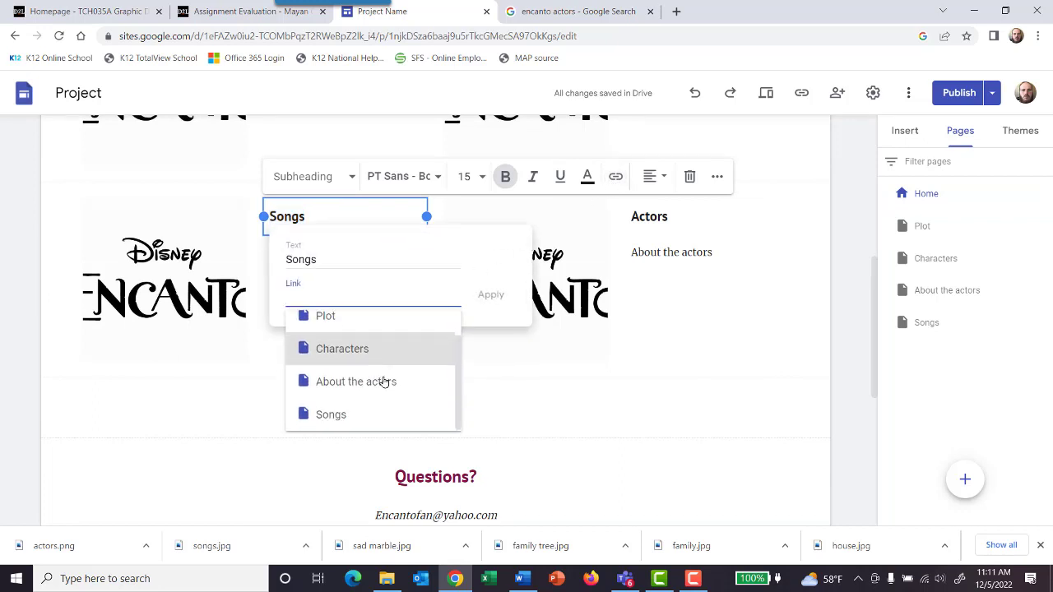
click(358, 416)
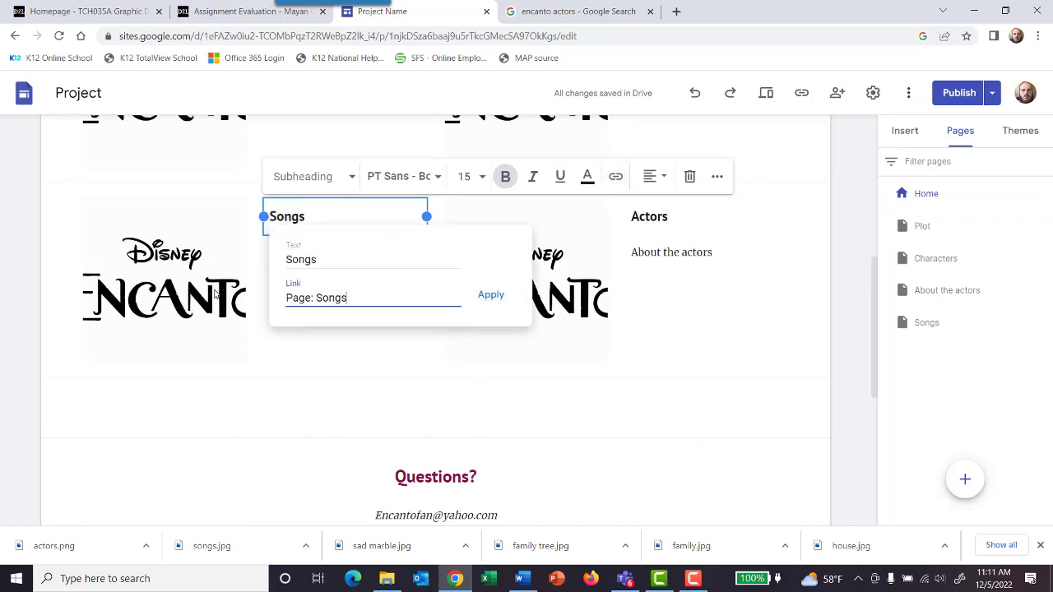
click(491, 295)
Step: Set the link of the Encanto logo image beside the Songs heading to the Songs page
click(164, 280)
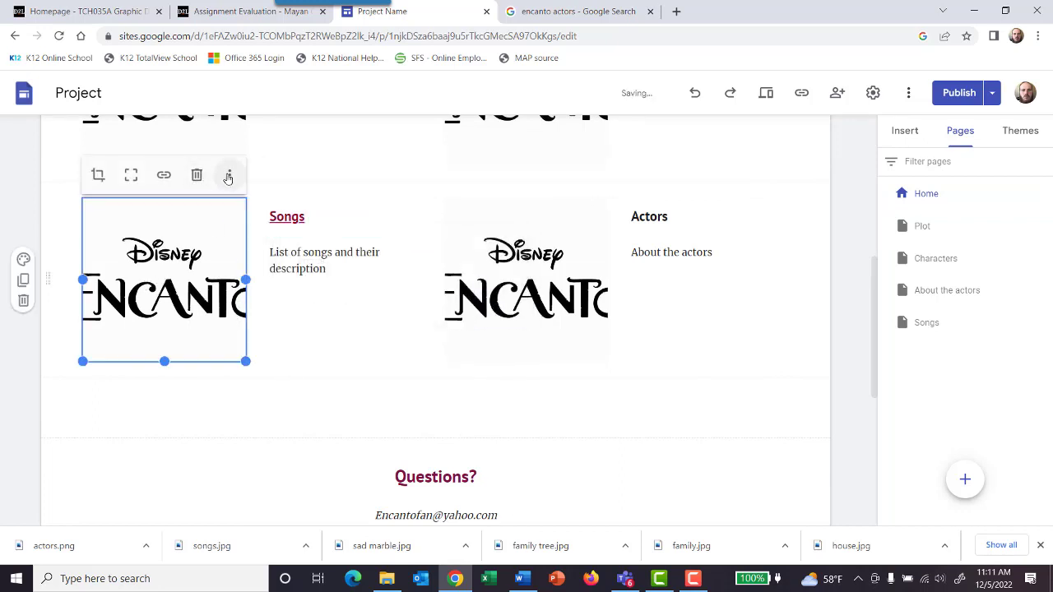
click(163, 174)
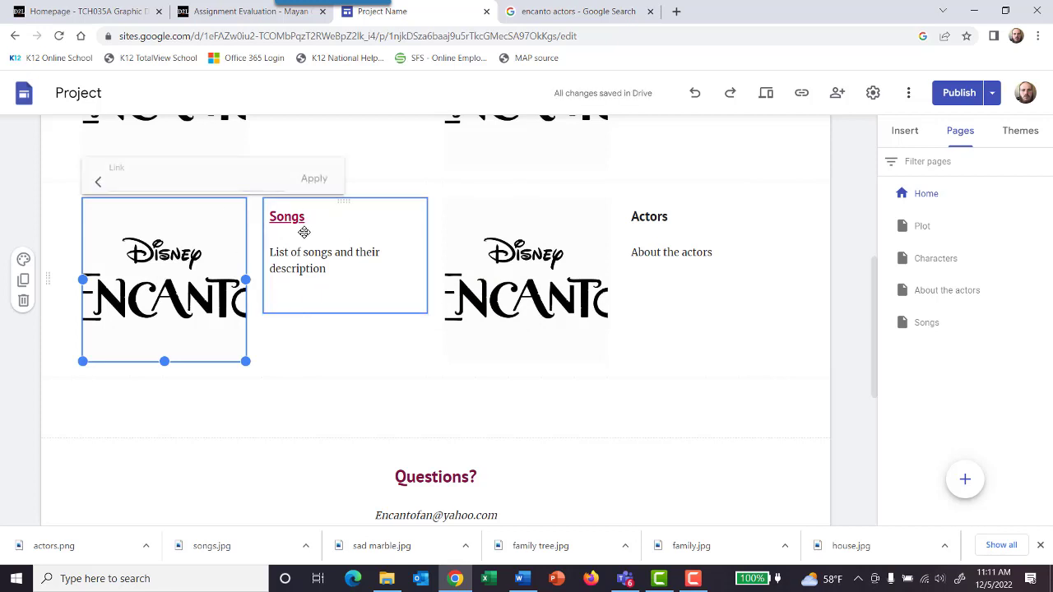
click(158, 183)
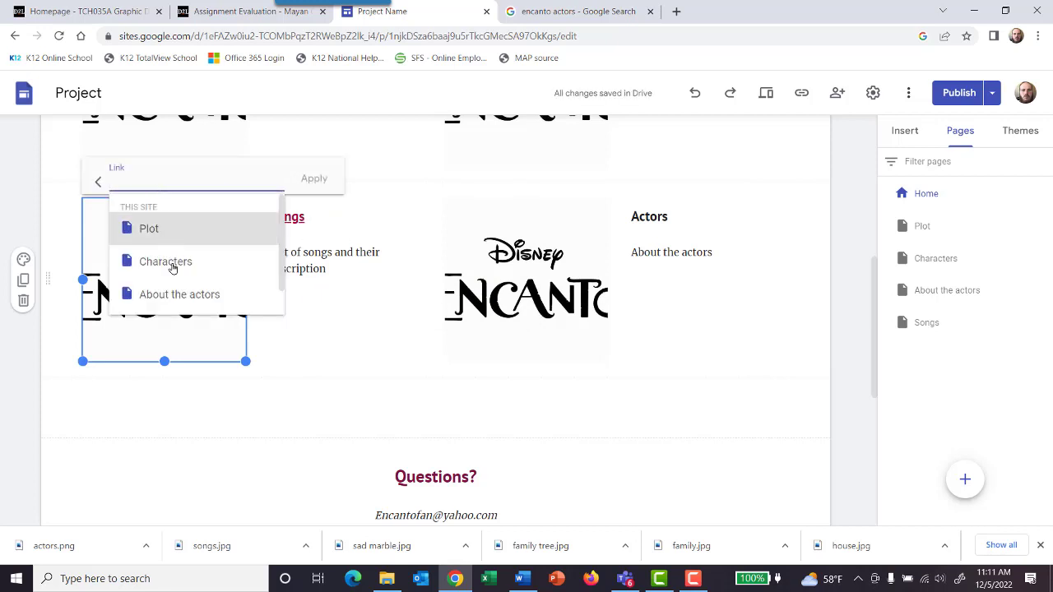
scroll(188, 278, down, 1)
click(181, 296)
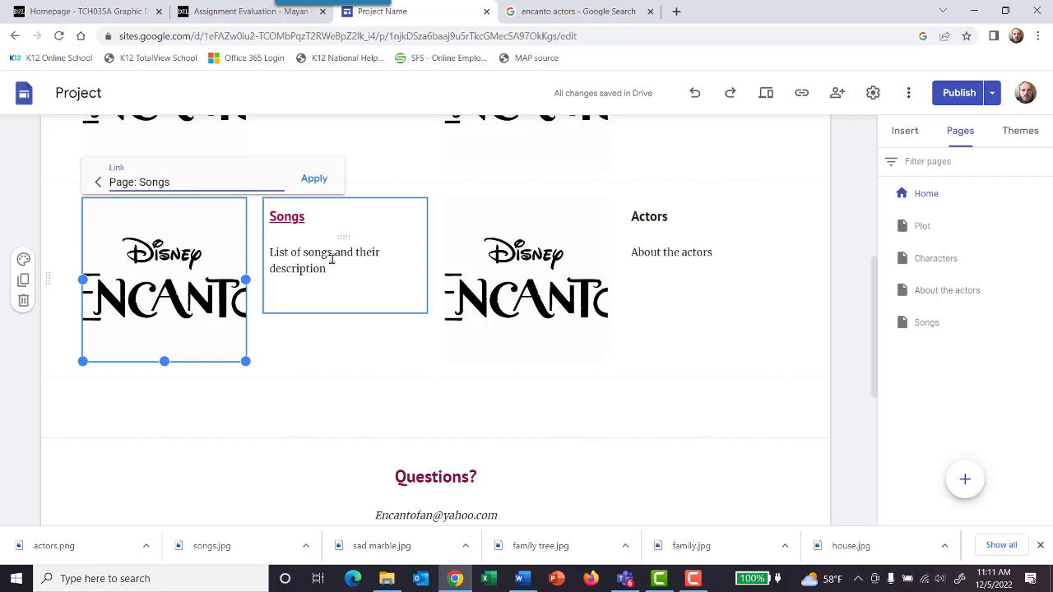
Step: Link the Actors heading on the Home page to the "About the actors" page
drag(672, 216, 626, 217)
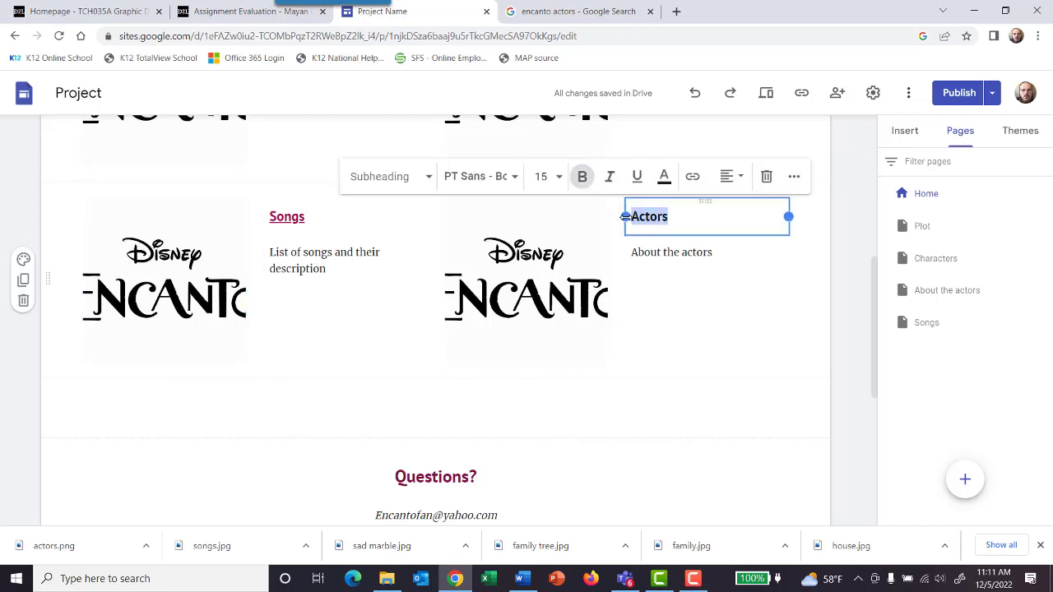
click(692, 176)
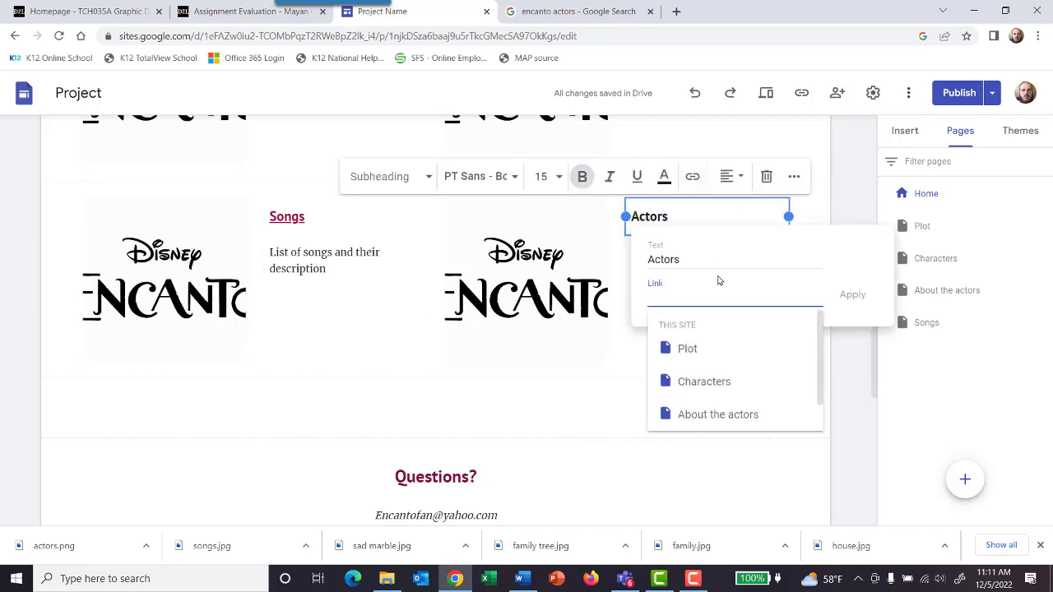
scroll(720, 394, down, 1)
click(722, 393)
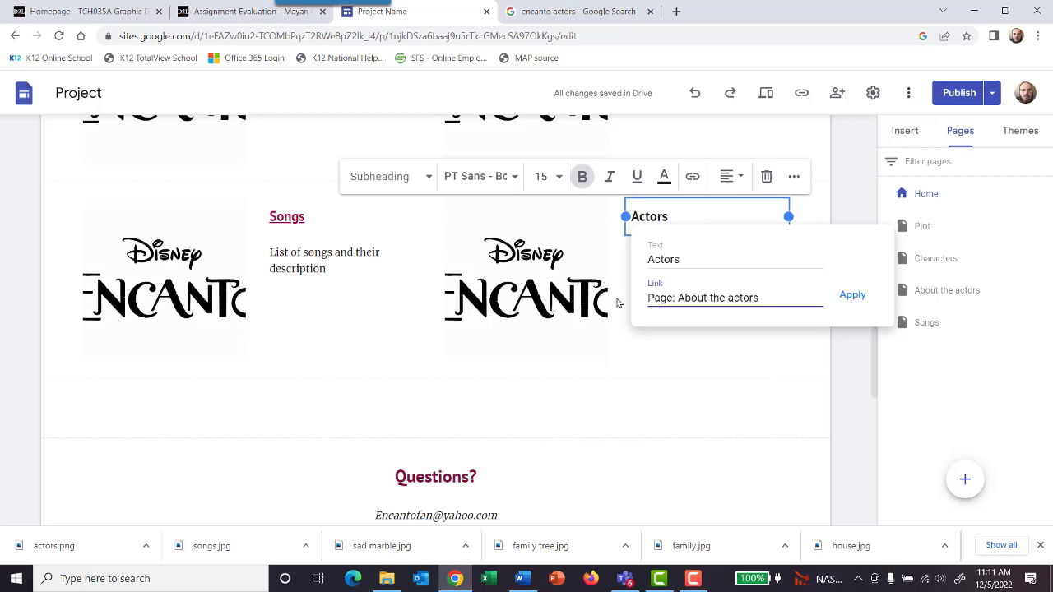
click(860, 301)
Step: Link the Encanto logo image beside the Actors heading to the "About the actors" page
click(543, 207)
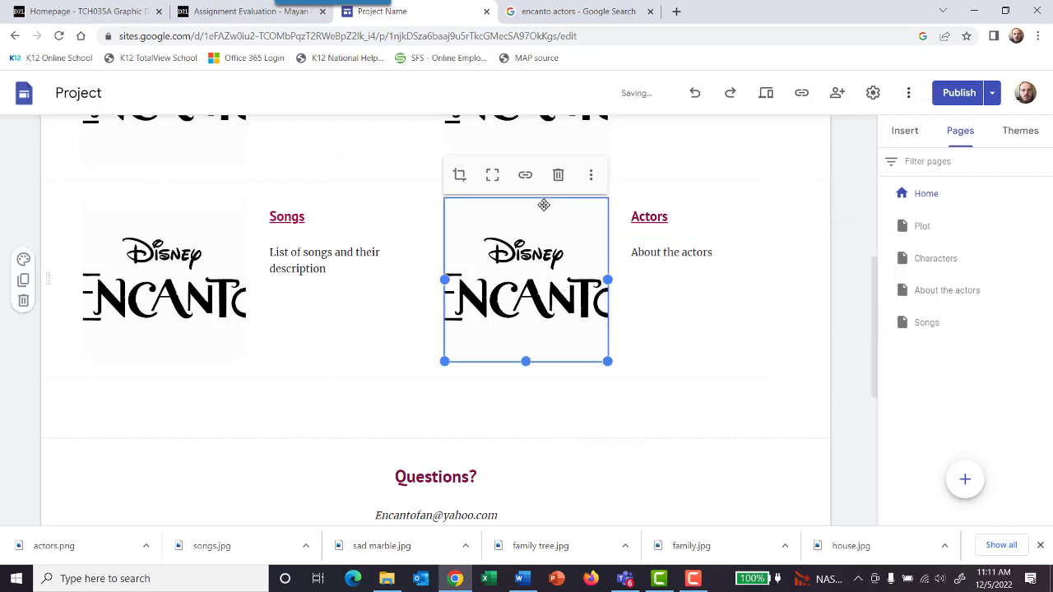
click(528, 183)
click(515, 179)
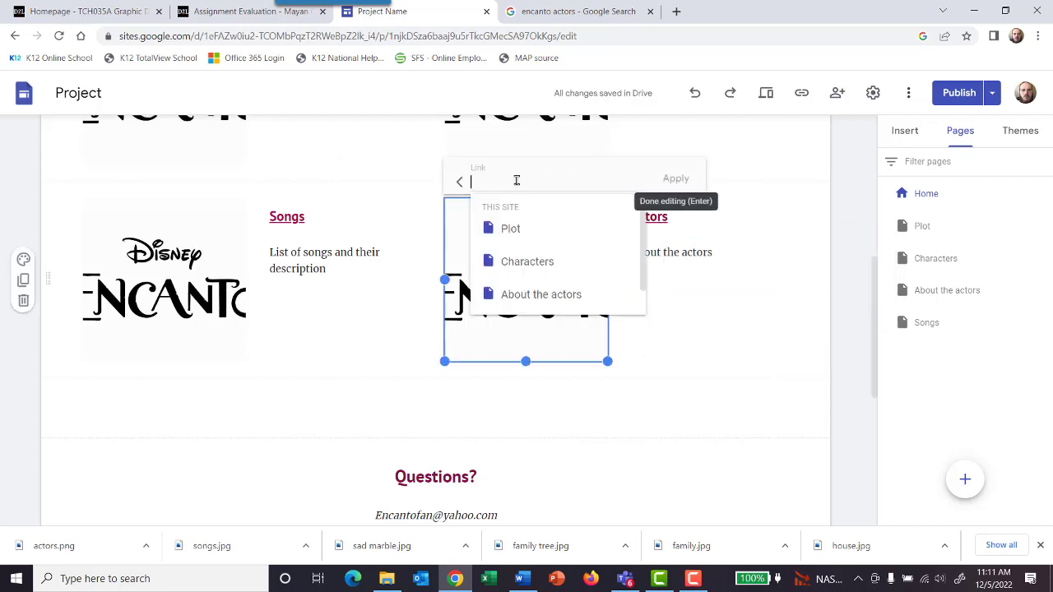
click(541, 297)
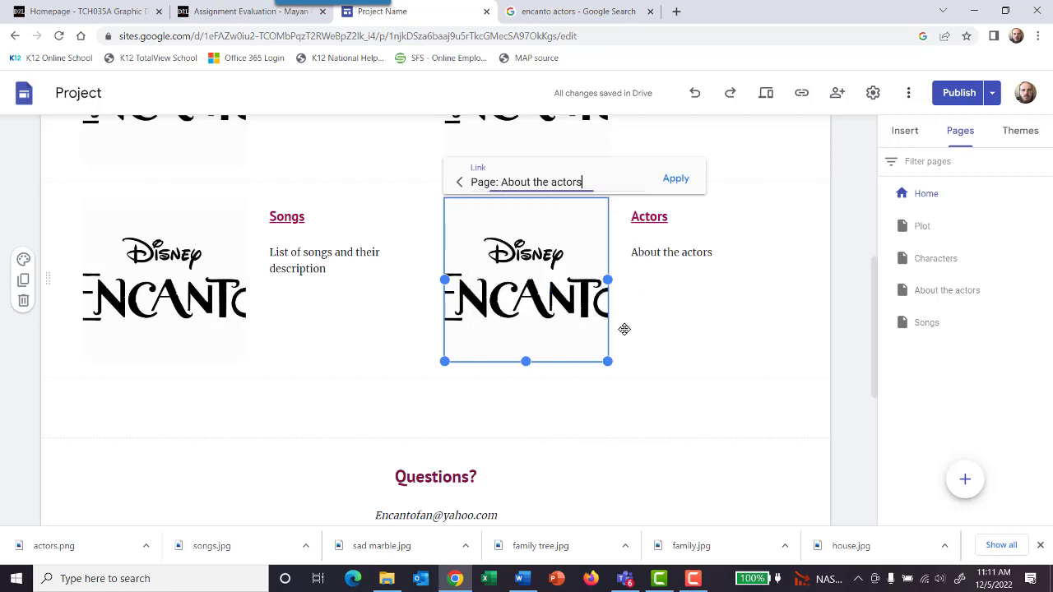
click(677, 180)
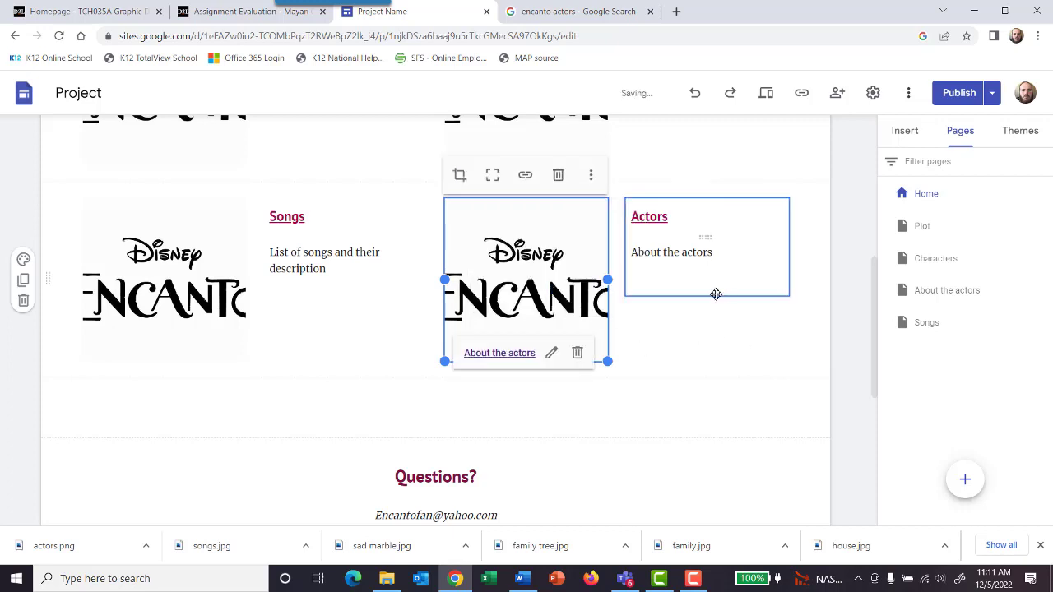
Step: Compare the "About the actors" and Songs pages, and delete the footer section containing the paragraph about the songs
click(950, 294)
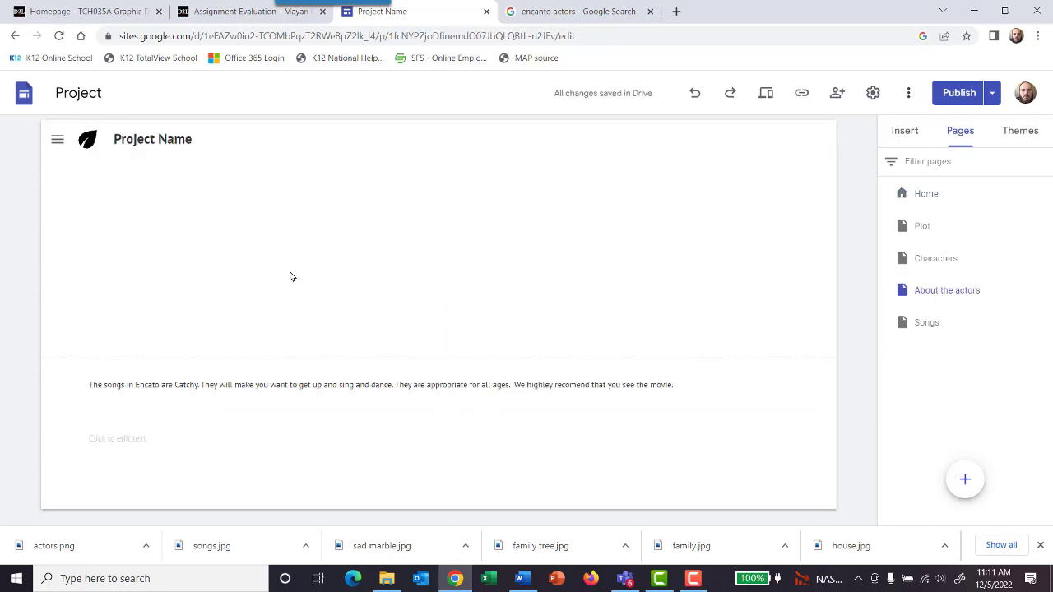
click(917, 330)
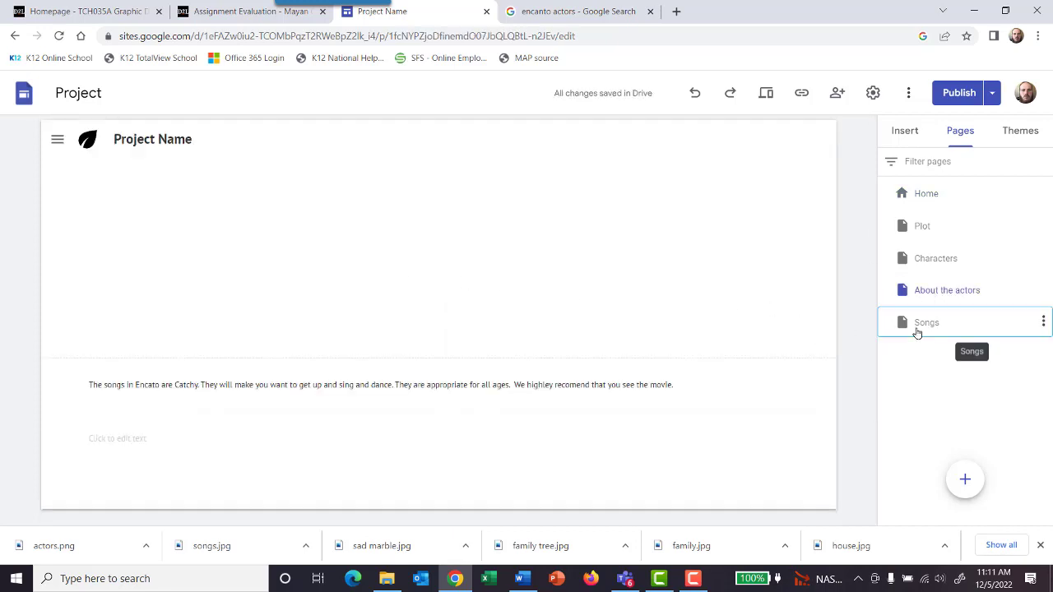
scroll(758, 340, down, 2)
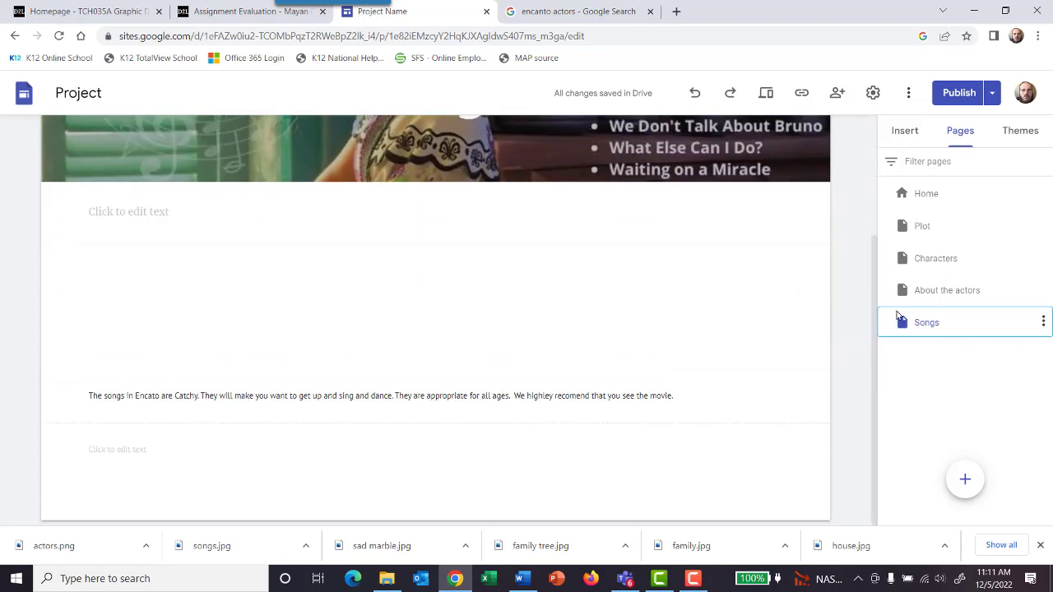
click(943, 291)
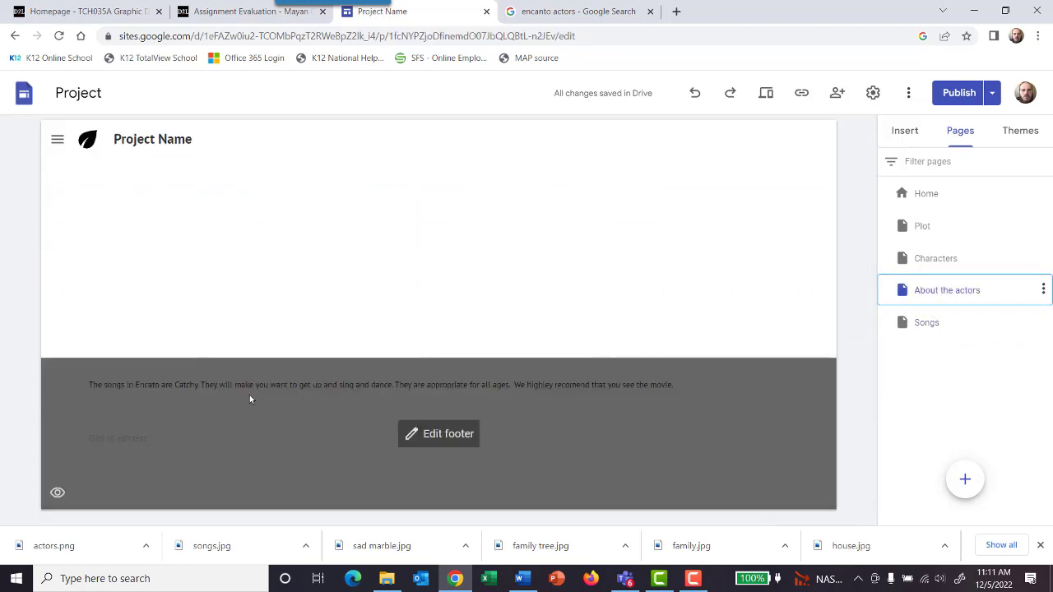
click(249, 399)
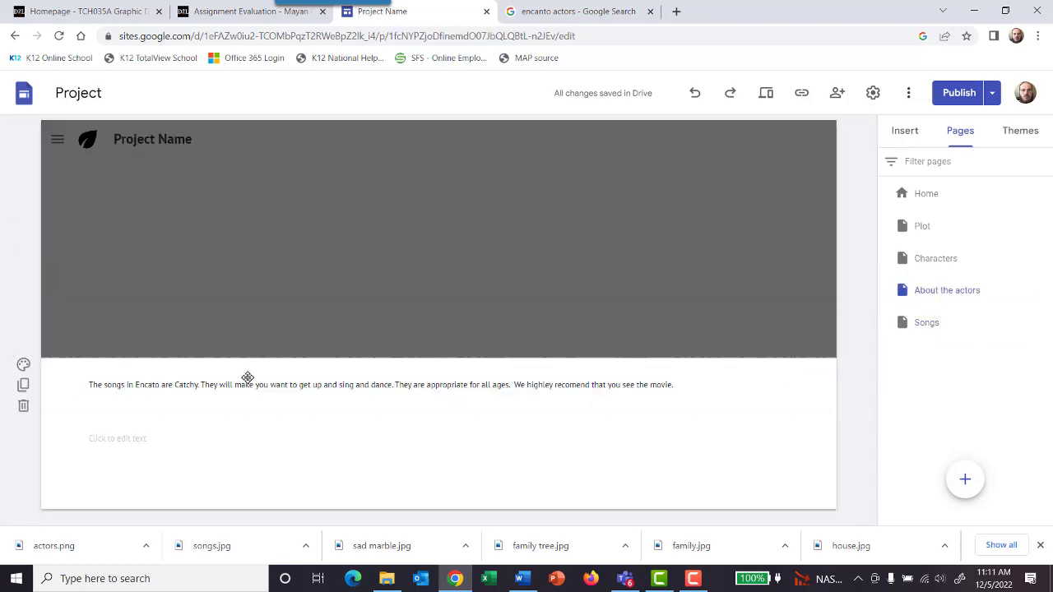
click(24, 405)
Step: Upload the "actors" image from the encanto images folder into the footer of the "About the actors" page
click(903, 134)
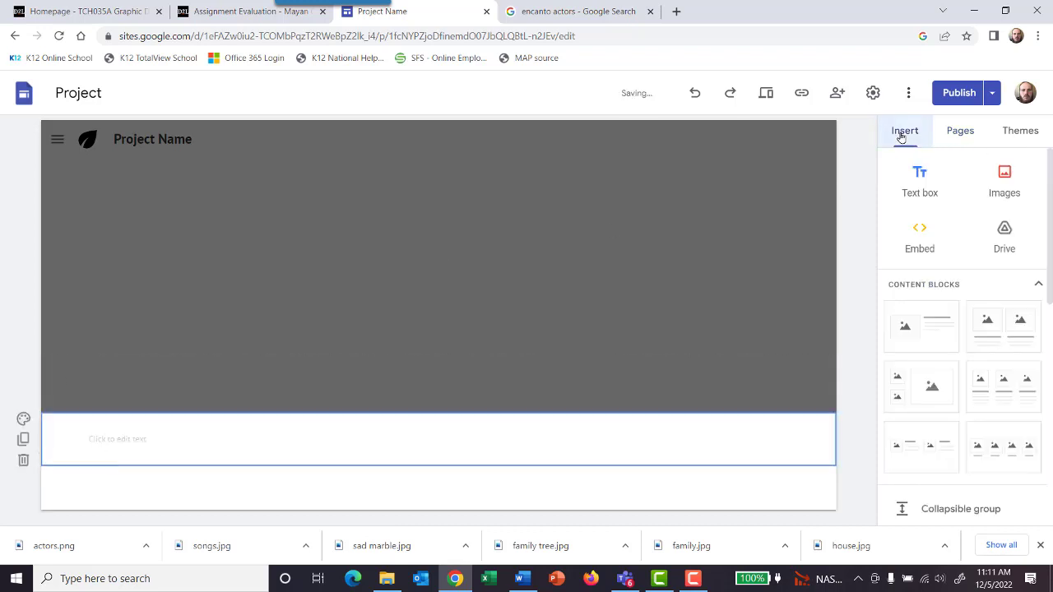
click(1005, 181)
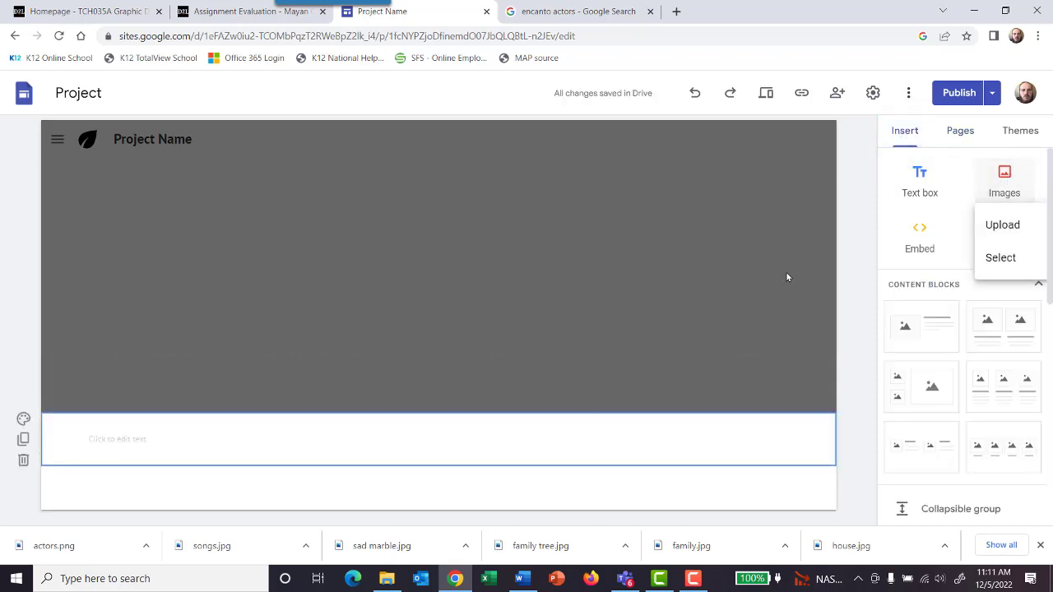
click(1017, 235)
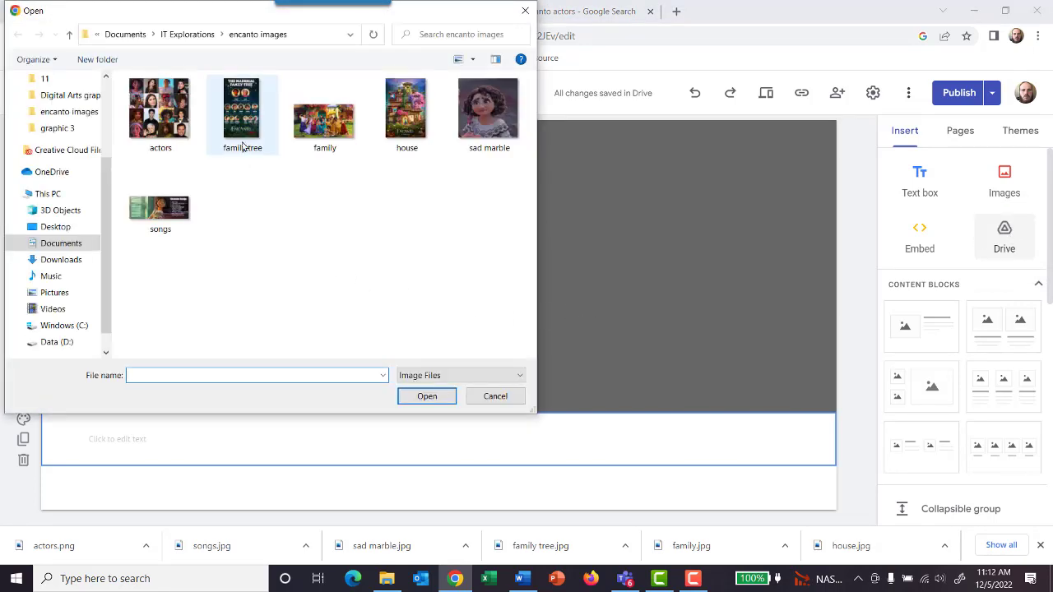
click(159, 108)
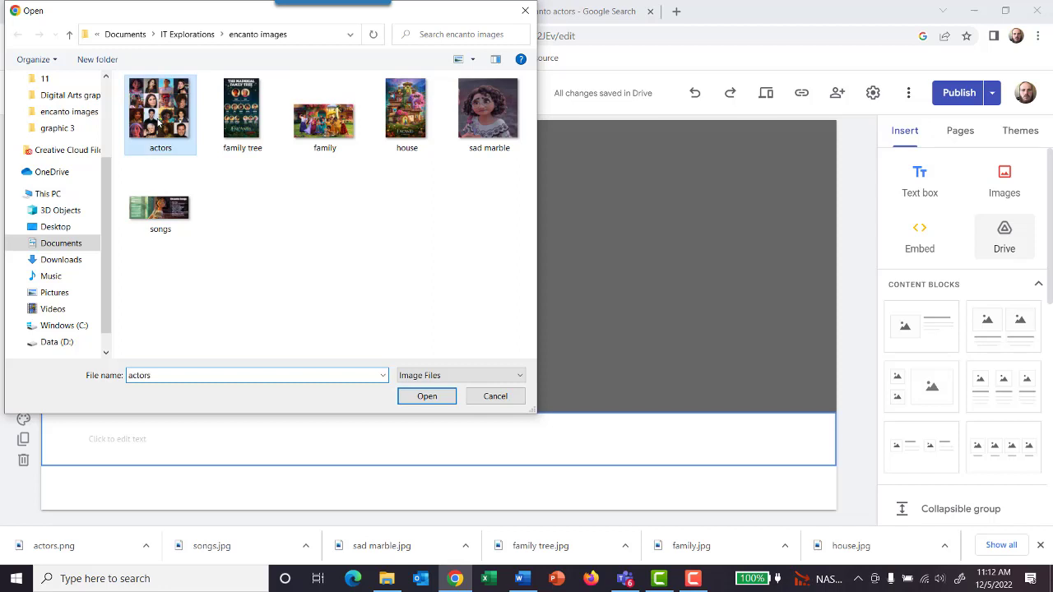
click(429, 397)
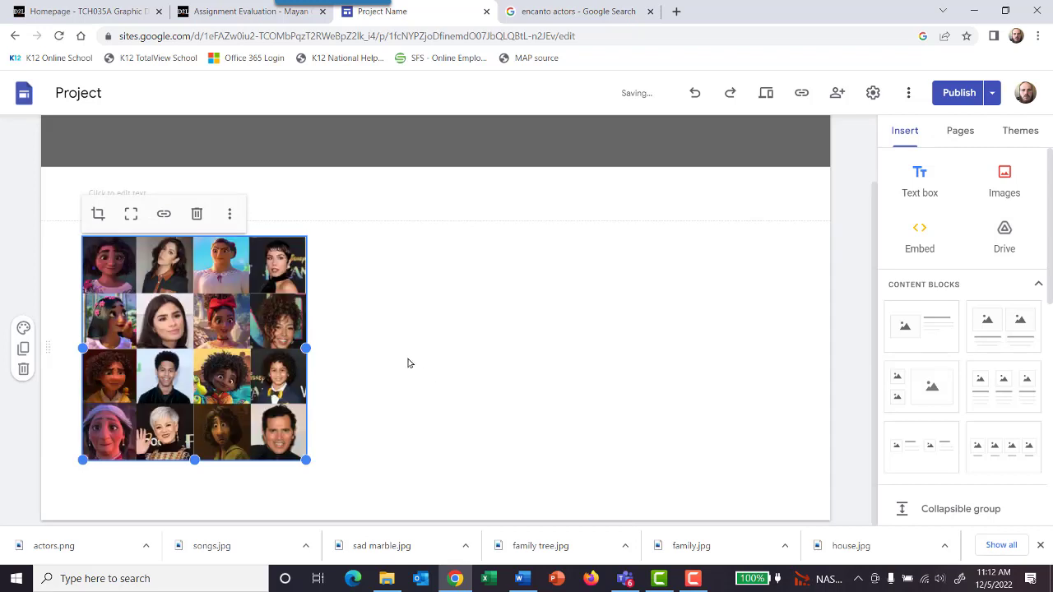
click(409, 362)
Step: Change the site name in the page header to "Encanto"
scroll(520, 407, up, 1)
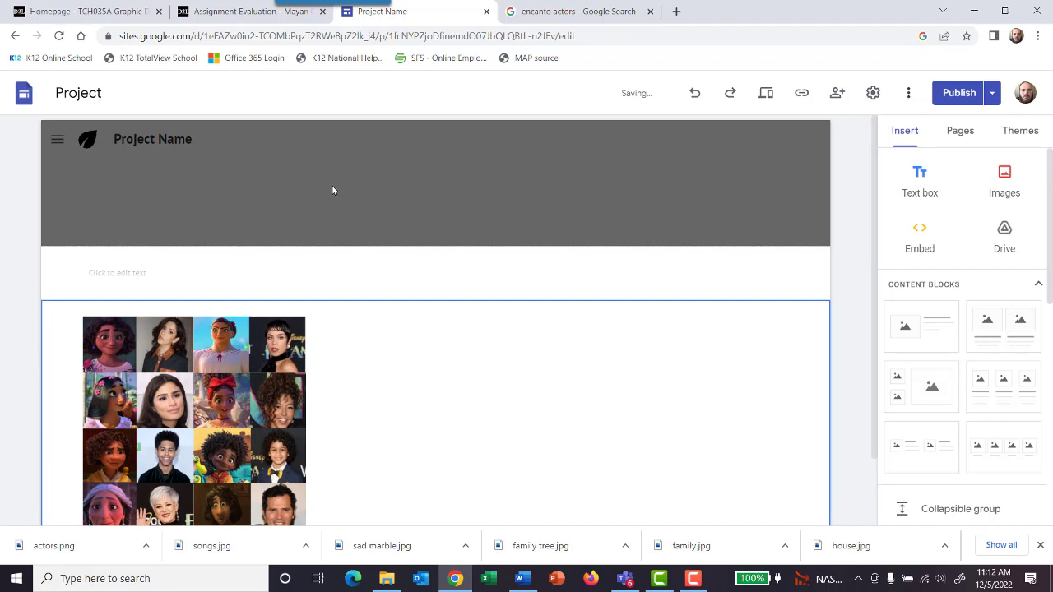
click(333, 187)
drag(196, 139, 118, 139)
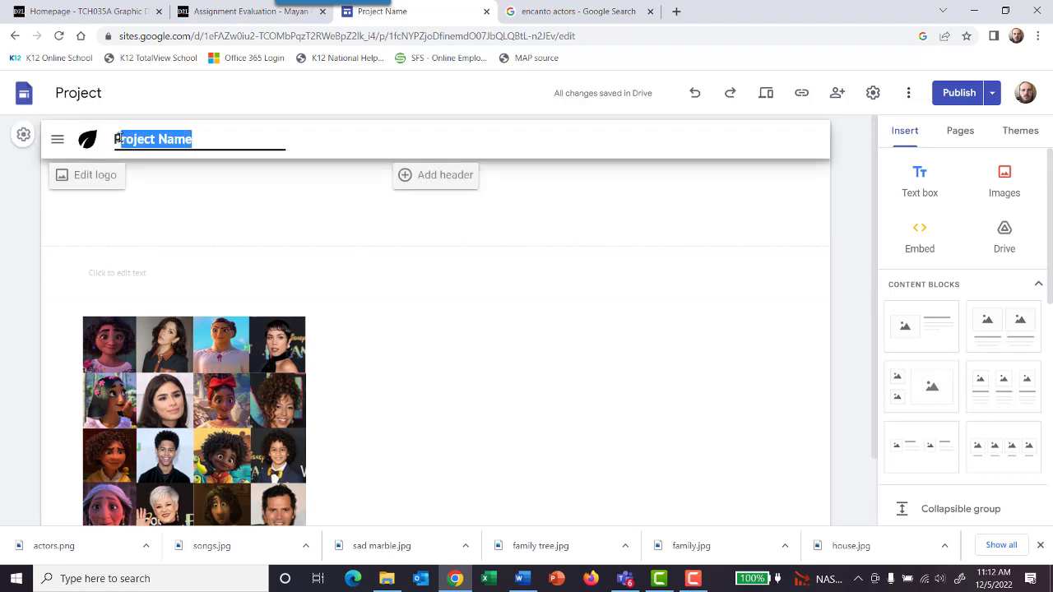
text(Enc)
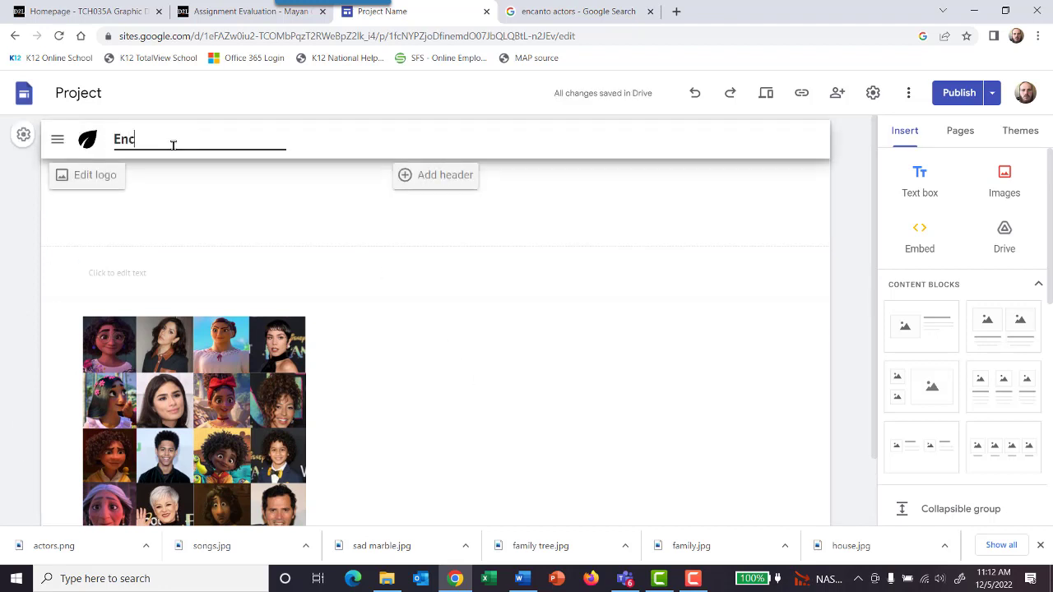
text(anto)
click(295, 220)
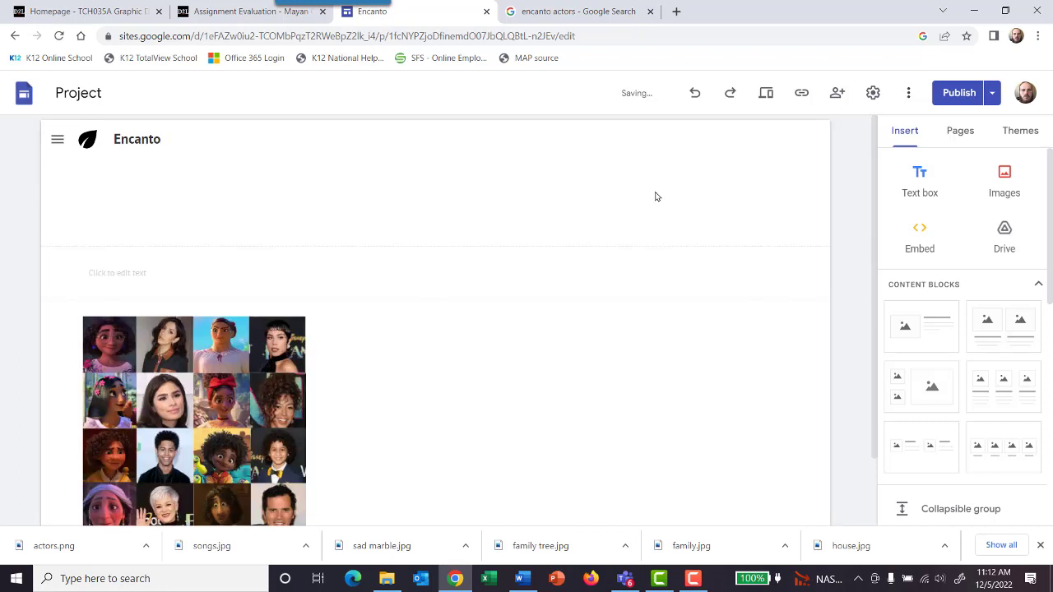
Step: Insert an empty text box in the footer and place it beside the actors image, ready for text
click(901, 183)
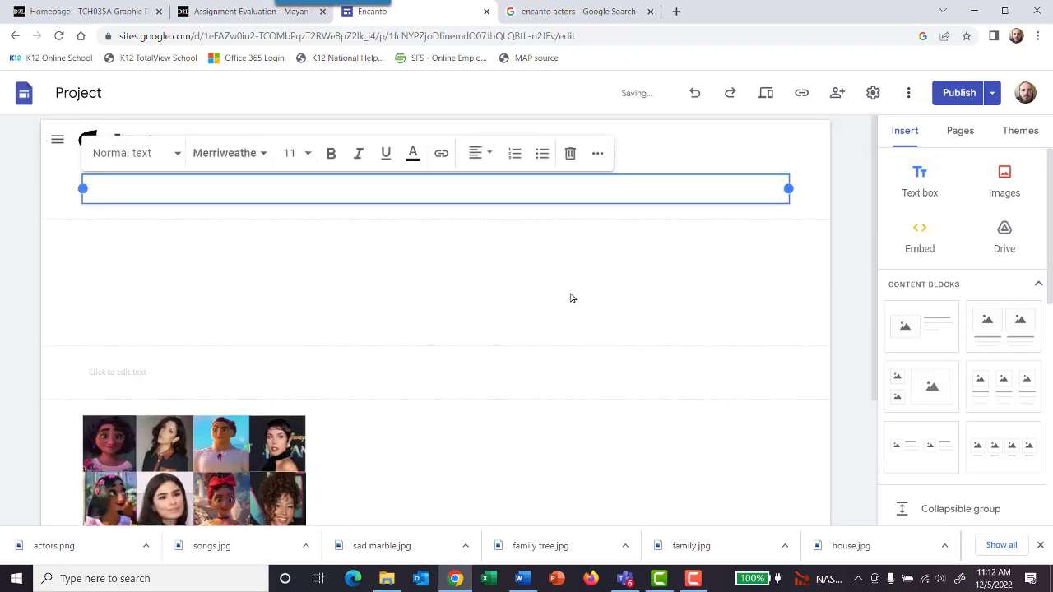
key(ctrl+z)
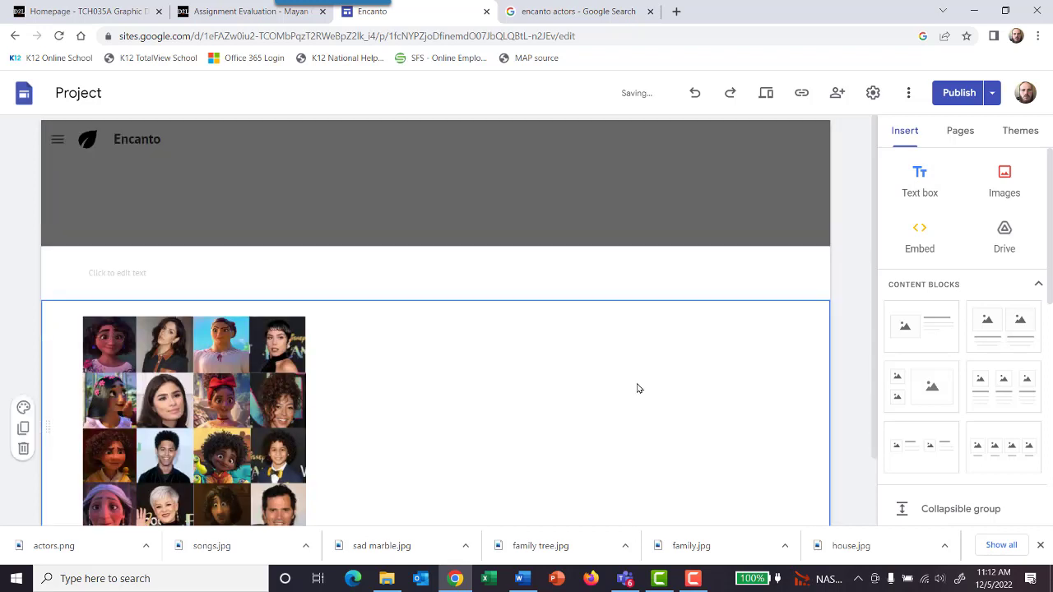
click(902, 174)
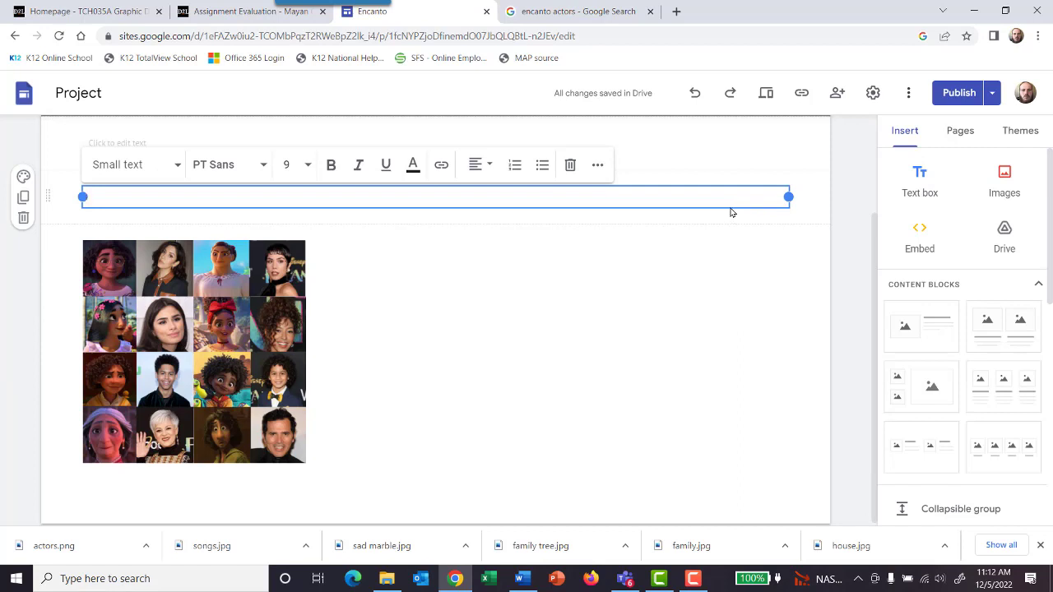
drag(726, 205, 654, 293)
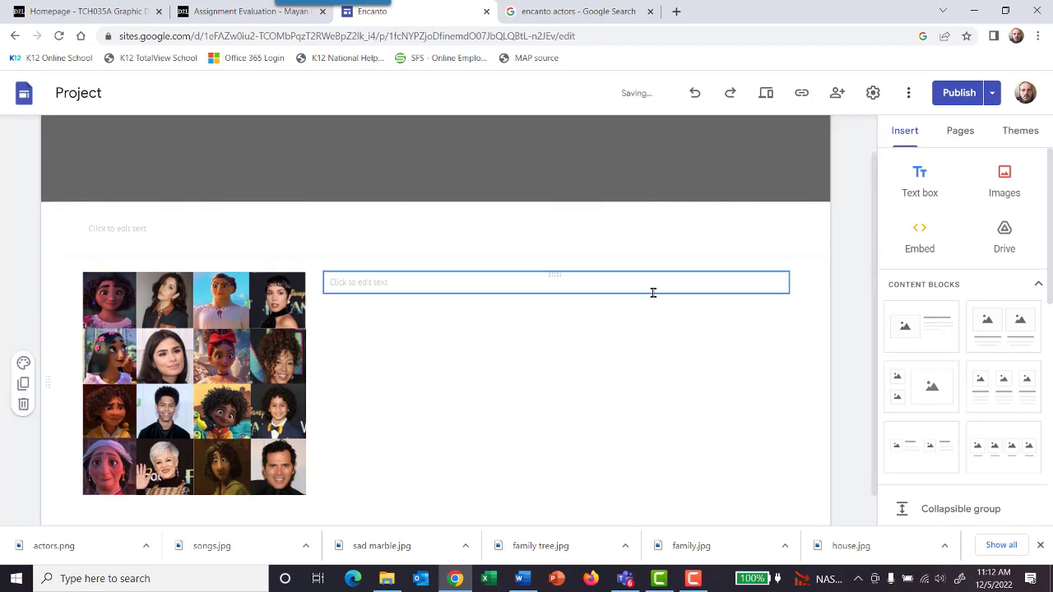
click(450, 296)
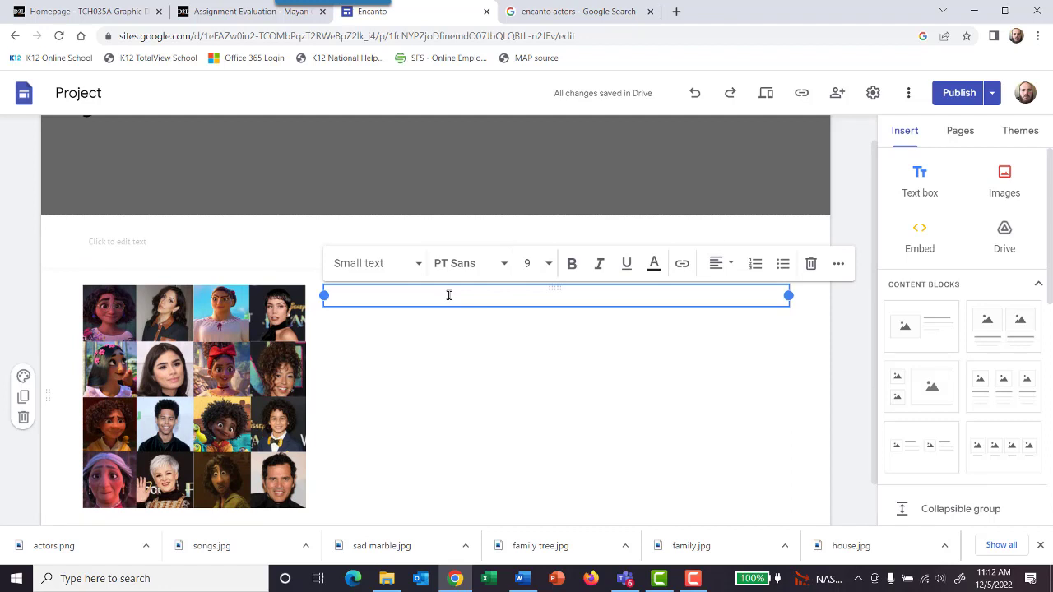
Step: Write in the text box: "All of the voice are very tallented in what they do. The main character, Marible, was on brooklyn 99 and many other movies."
text(All)
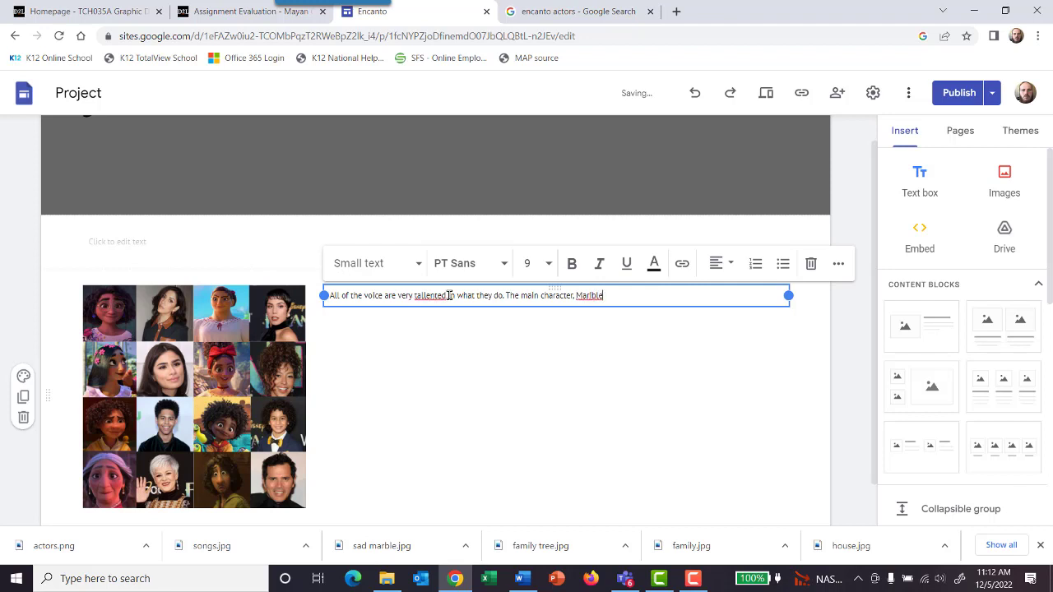
text(,)
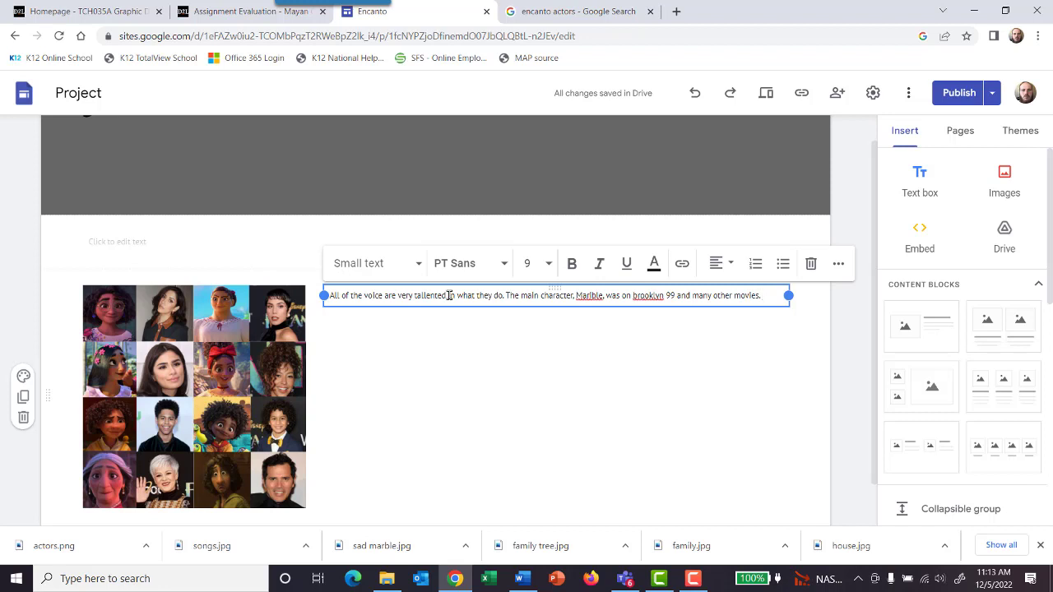
text(The)
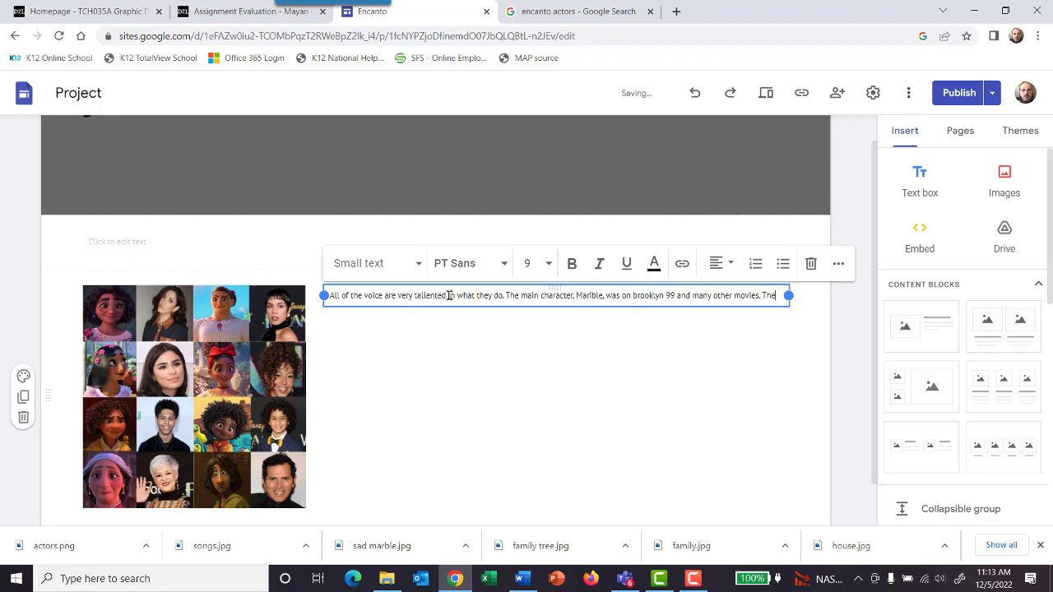
key(BackSpace)
key(BackSpace)
key(BackSpace)
Step: Continue the actors paragraph with "The fan favorite character, Bruno, is played by John, Leguizamo"
text(The fan favor)
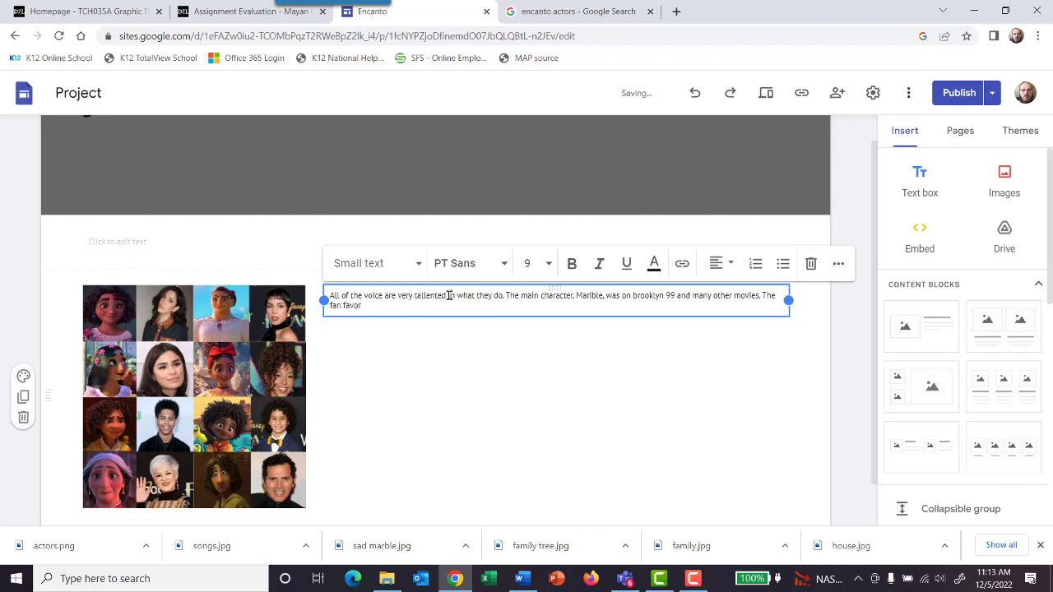
text(ite character, Bruno, Is played by)
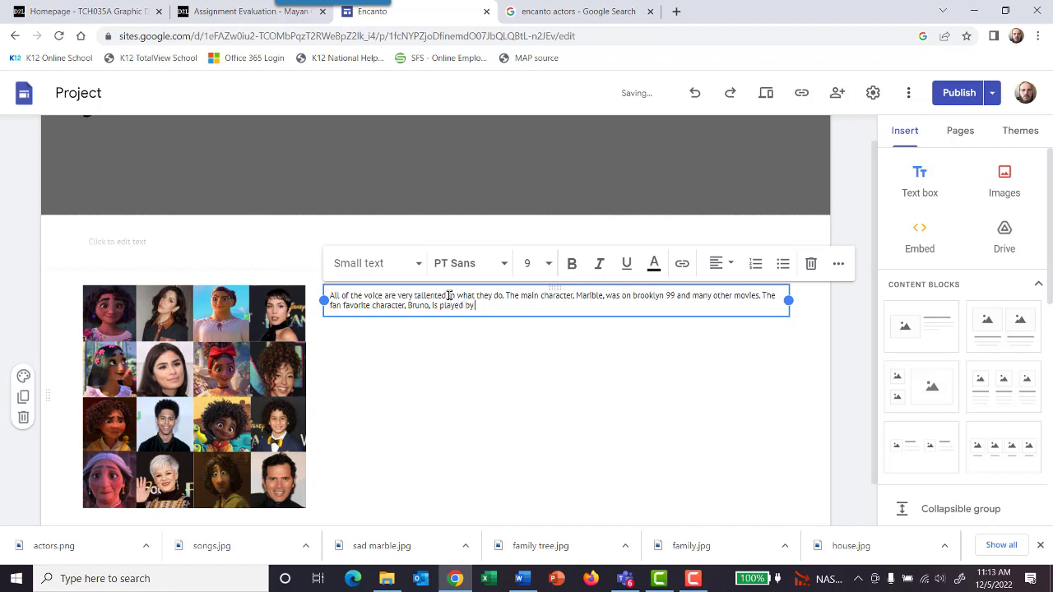
text( John,)
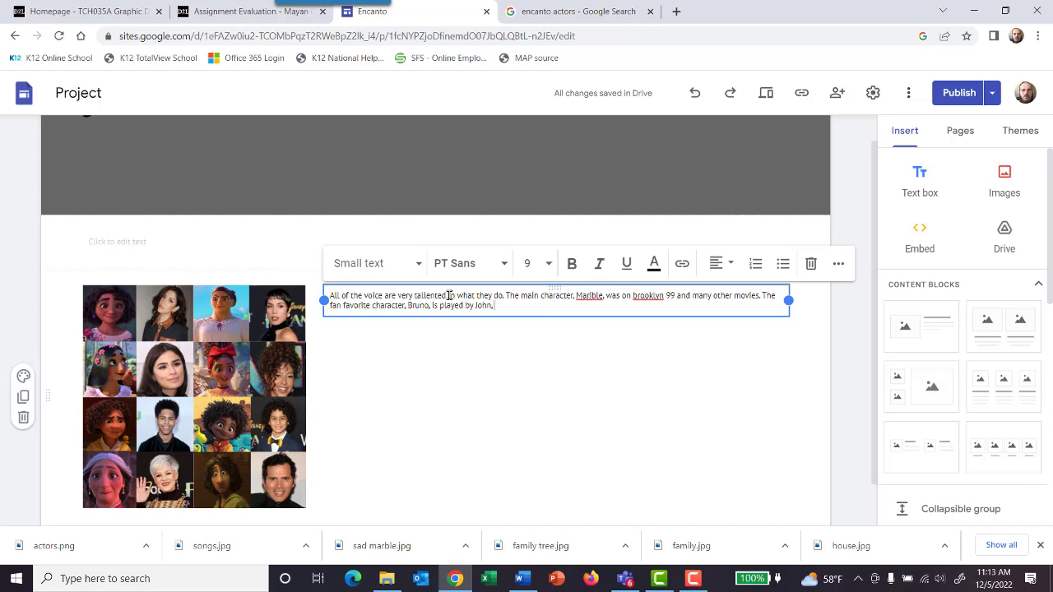
text(L)
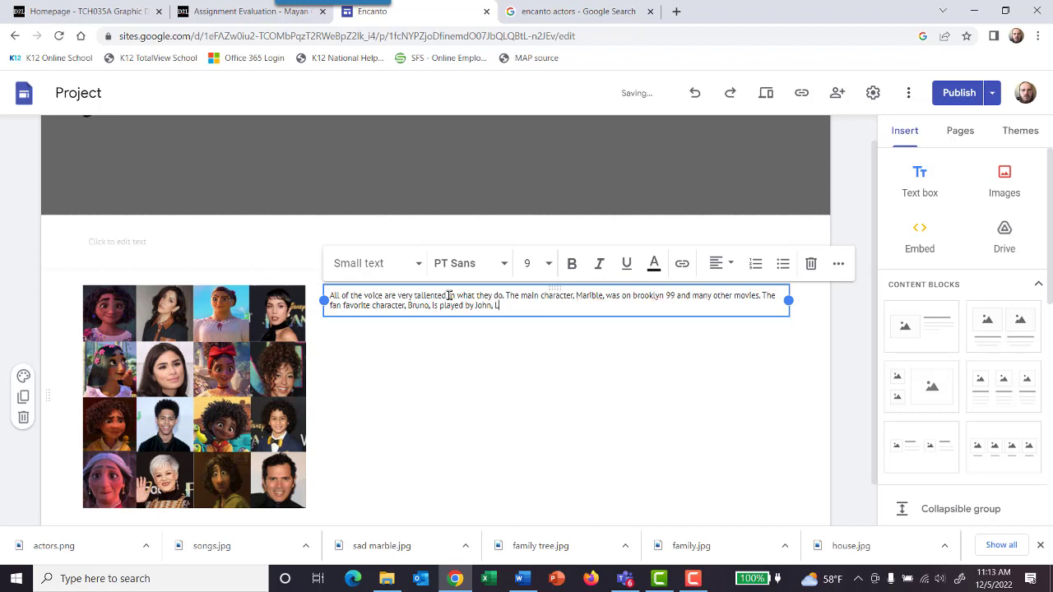
text(e)
text(g)
text(uiza)
text(mo)
Step: Complete the sentence about Bruno's actor with "is in may feature films including the upcomming Mario movie."
text(is in may)
text( feature fl)
text(i)
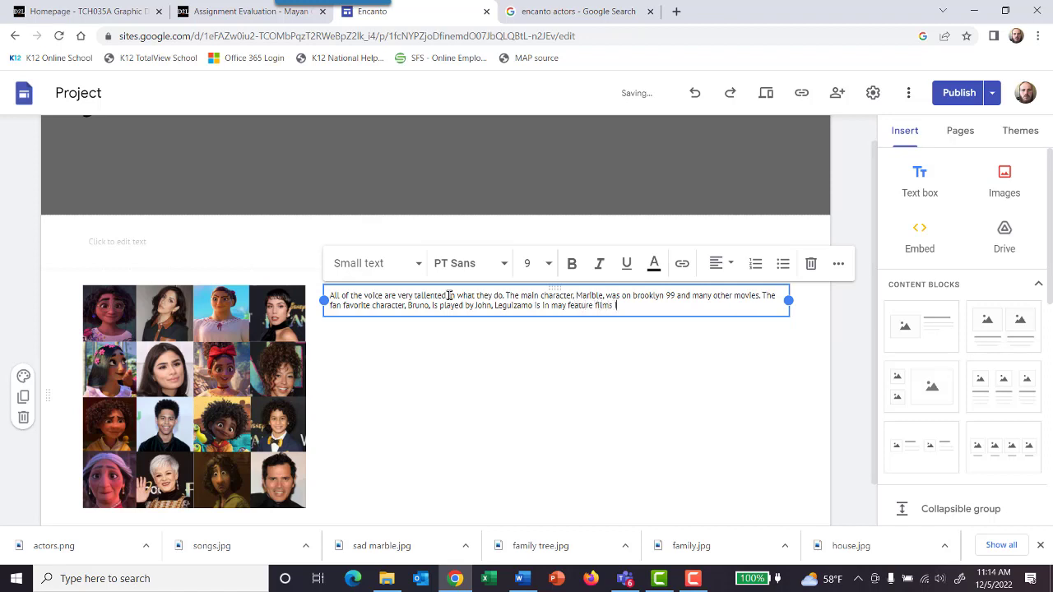
text(ms including the upcomming Marlo)
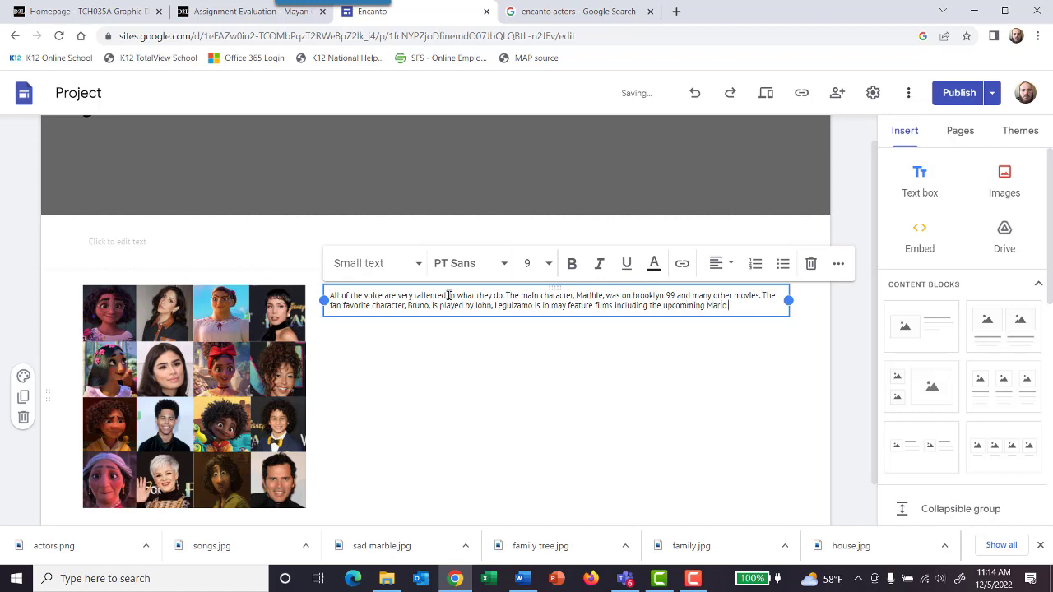
text( movie. This cast is no short of)
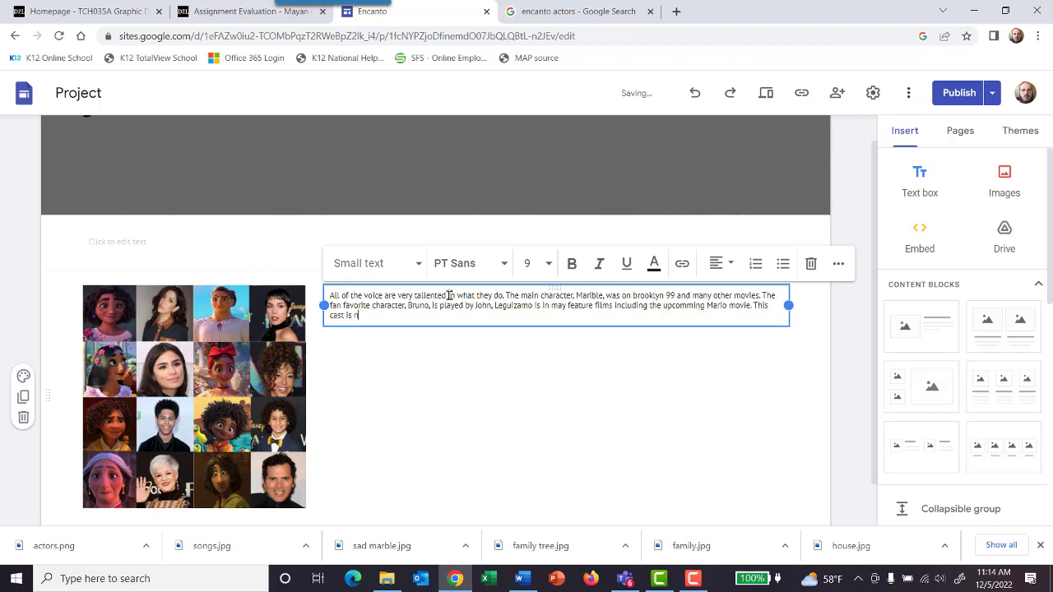
text( talen)
text( and)
Step: Add the sentence "This cast is no short of talen even with music." to the actors paragraph
key(BackSpace)
key(BackSpace)
key(BackSpace)
key(BackSpace)
key(BackSpace)
text(even whith music.)
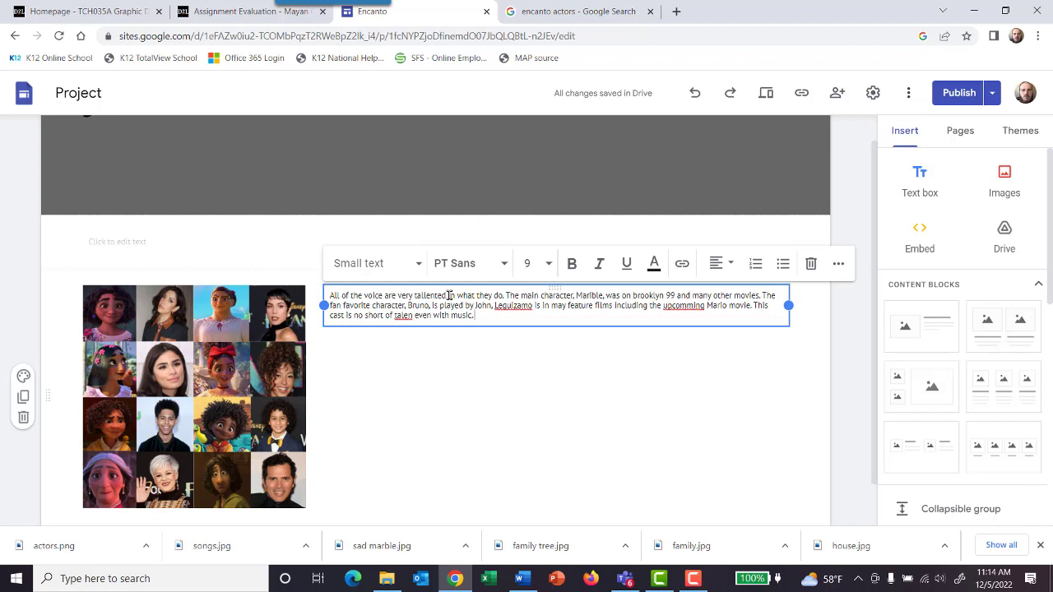
Step: End the actors paragraph with "Lin-Manuel Miranda wrote many of the songs for this movie."
text(Lin)
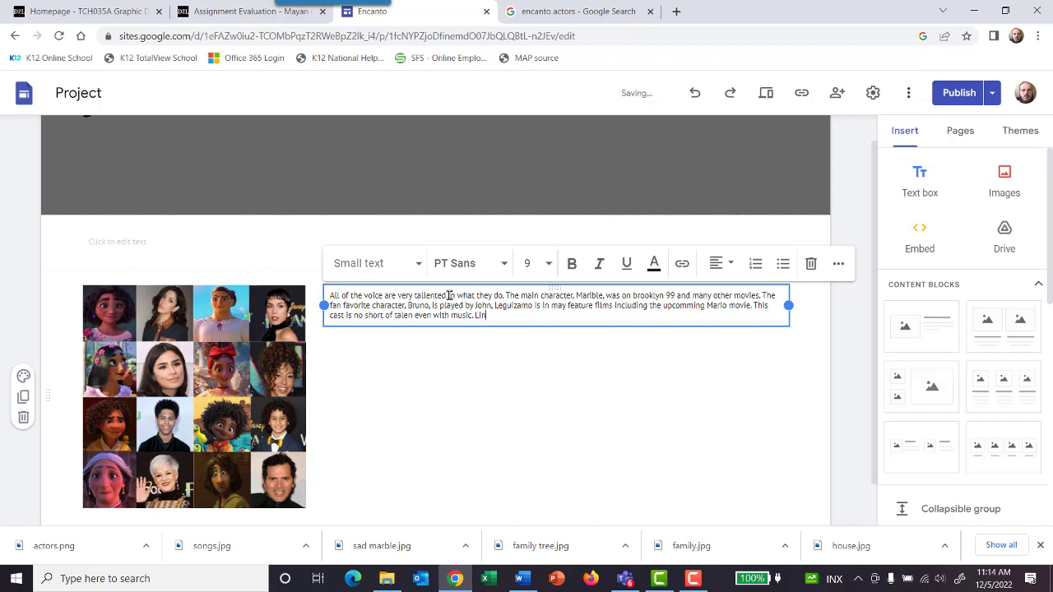
text(-Manuel Miranda)
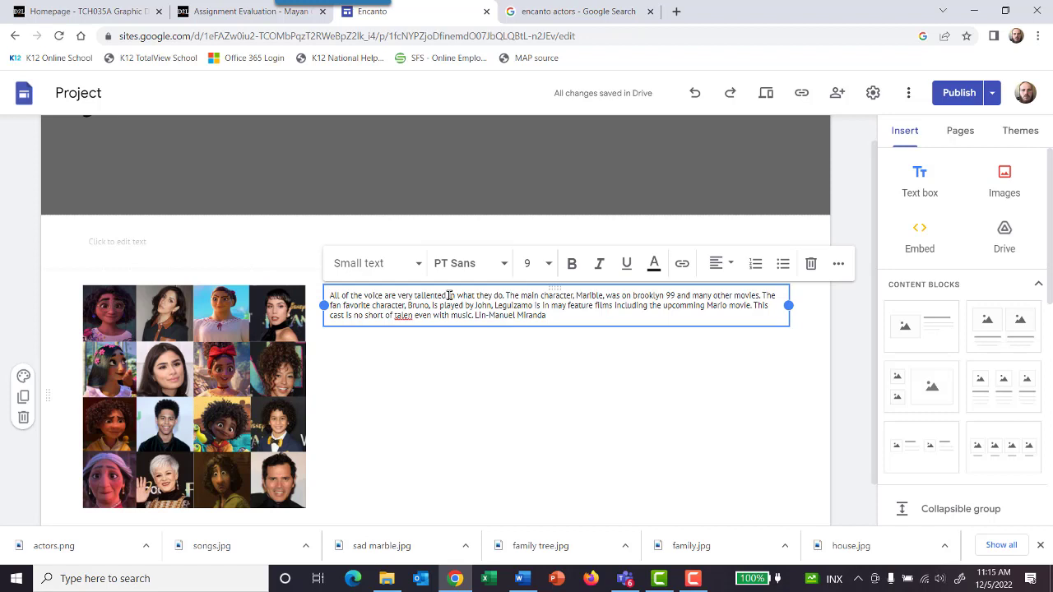
text(wrote m)
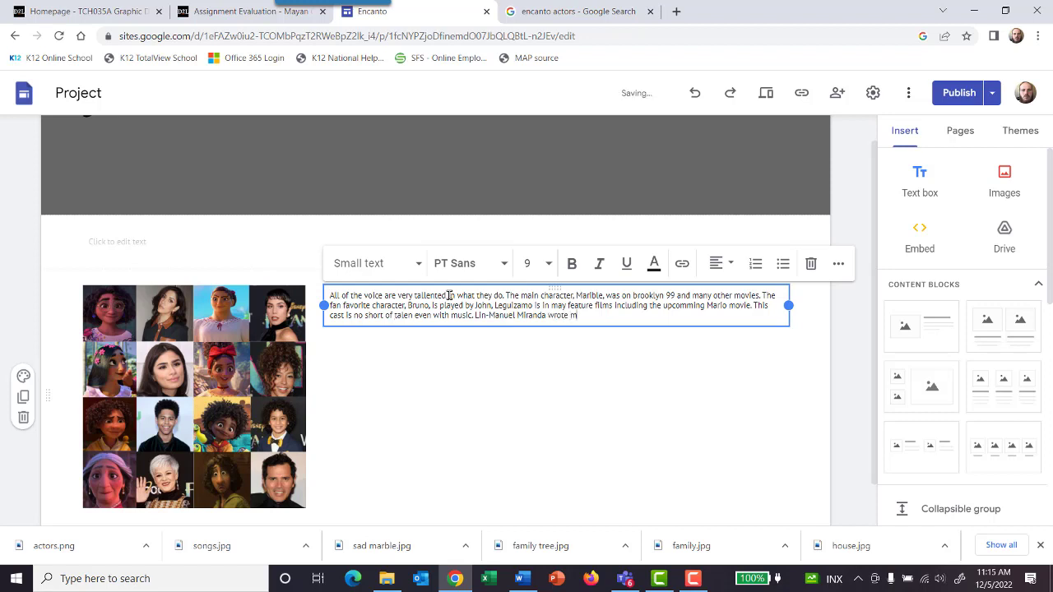
text(any of the songs for this movie.)
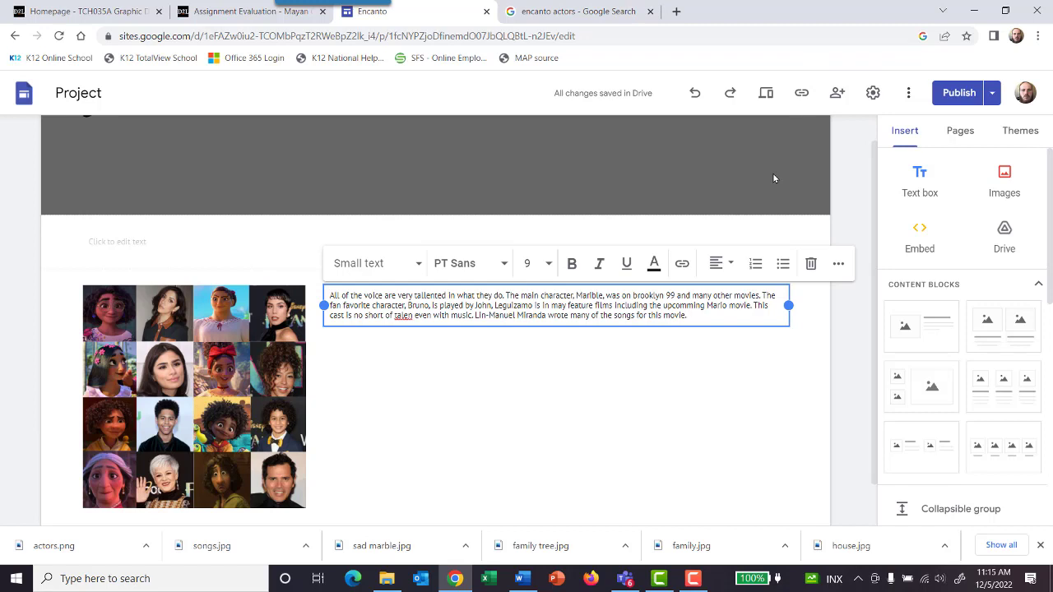
Step: Correct the misspelled word "talen" to "talent" in the actors paragraph and look over the page
click(420, 310)
text(t)
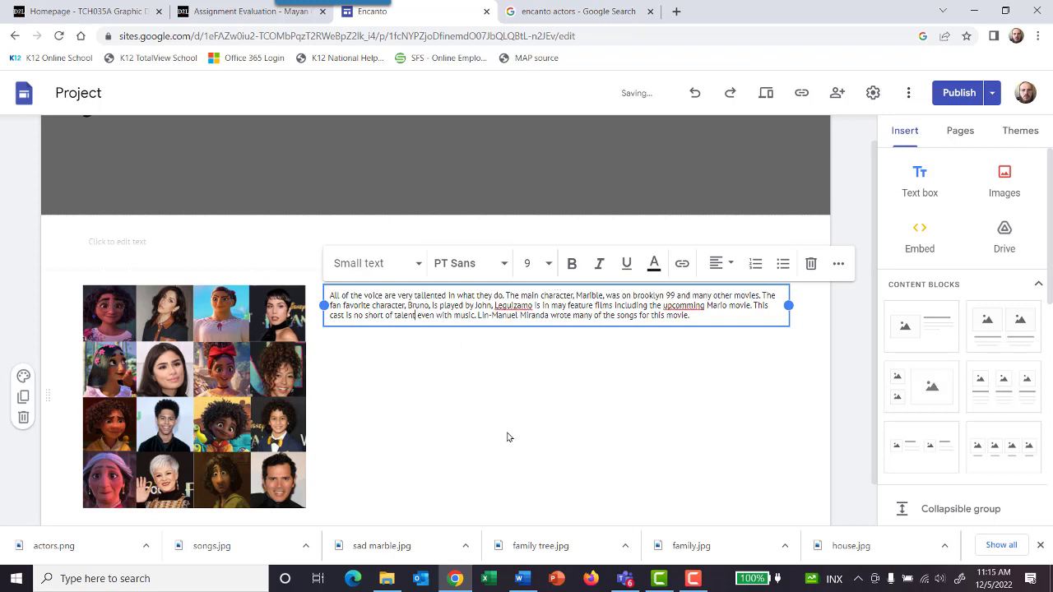
click(525, 423)
scroll(519, 358, down, 1)
scroll(519, 358, up, 2)
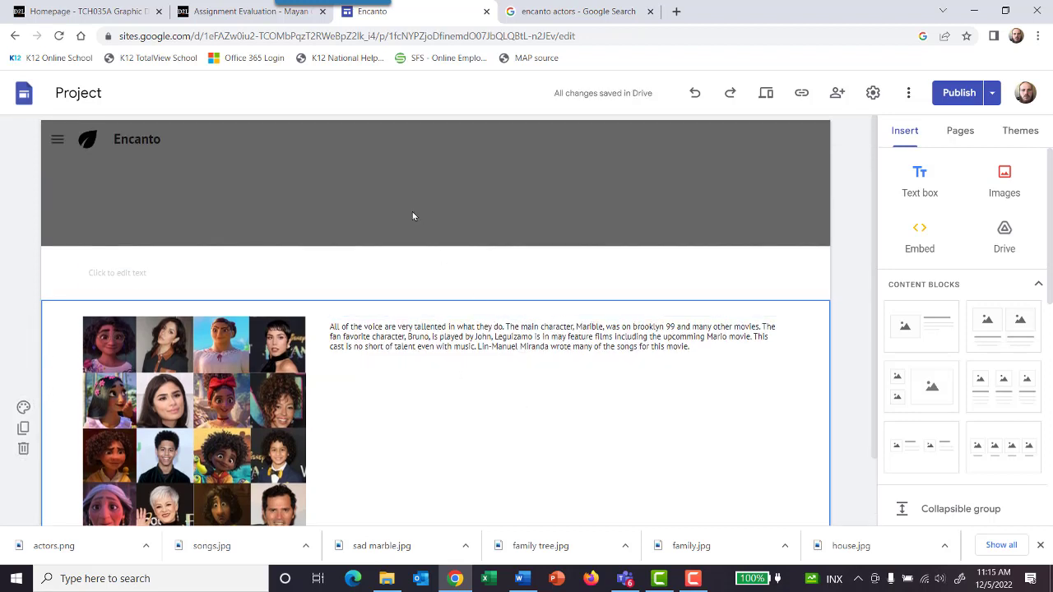
scroll(680, 332, down, 2)
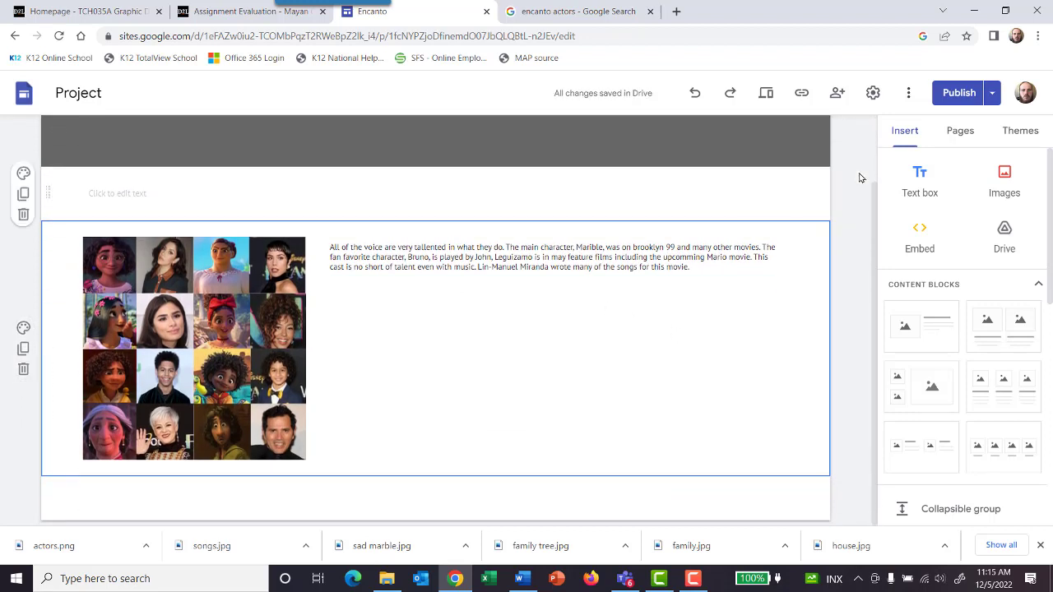
Step: Compare the draft with the currently published version of the Home page and publish the changes to the site
click(957, 93)
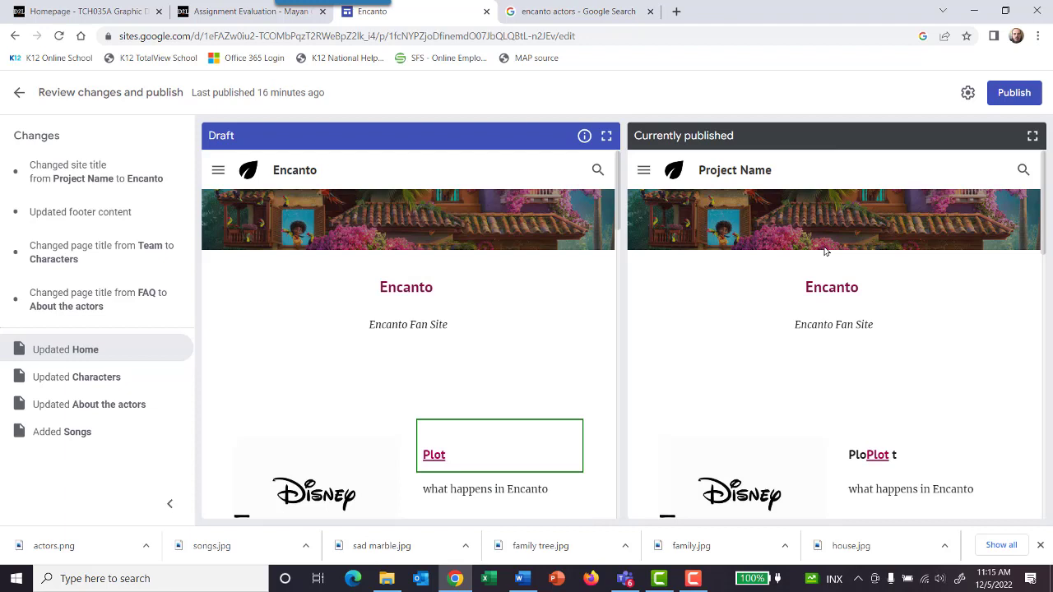
scroll(826, 252, down, 2)
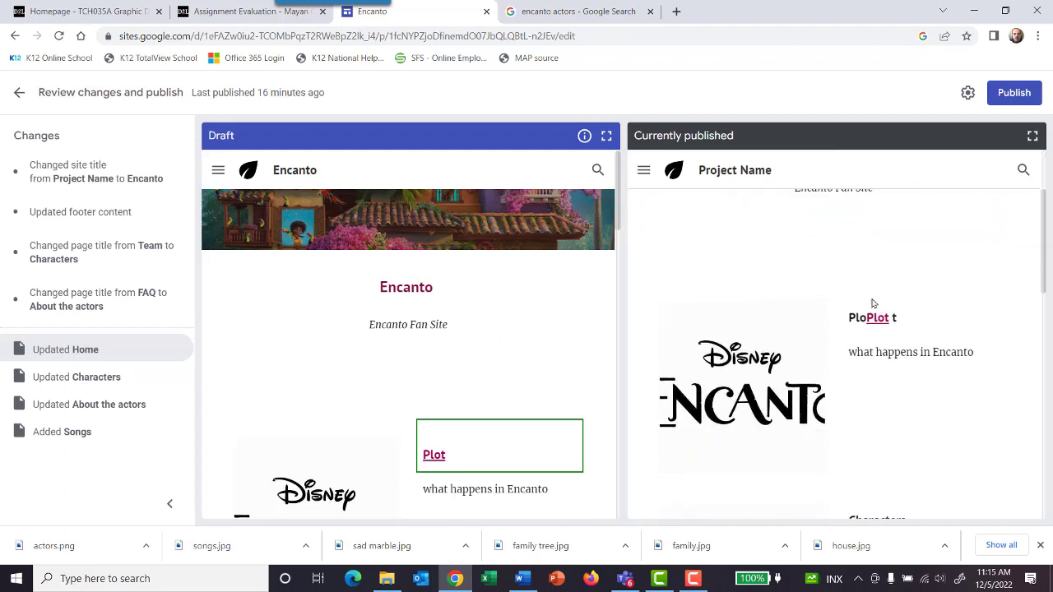
scroll(870, 330, down, 3)
scroll(871, 329, up, 2)
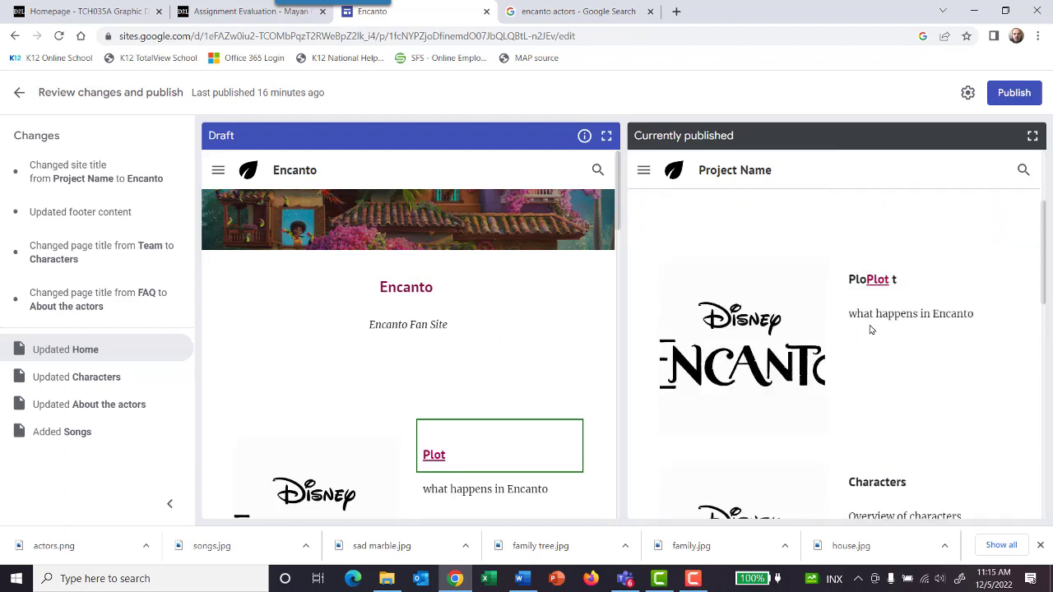
scroll(919, 259, up, 2)
click(1014, 93)
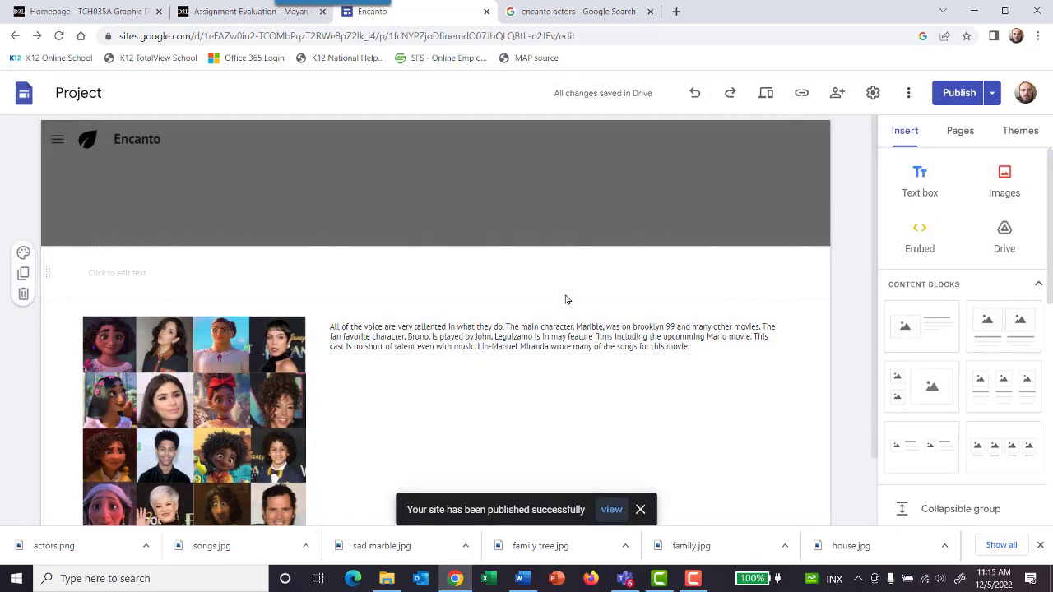
Step: Copy the published site link of the "About the actors" page and try to open it in a new browser tab
click(801, 93)
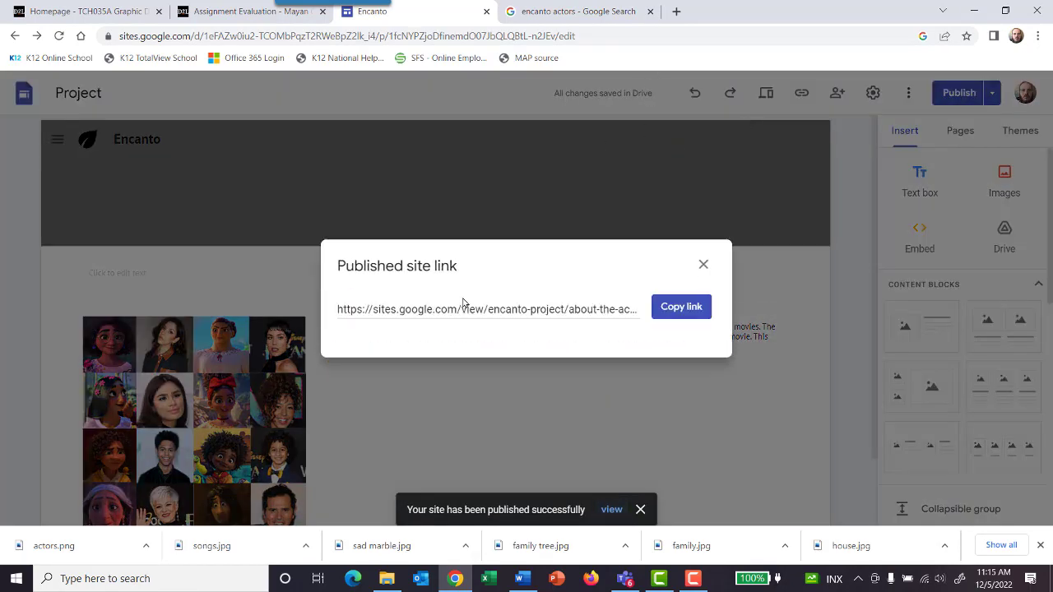
click(677, 309)
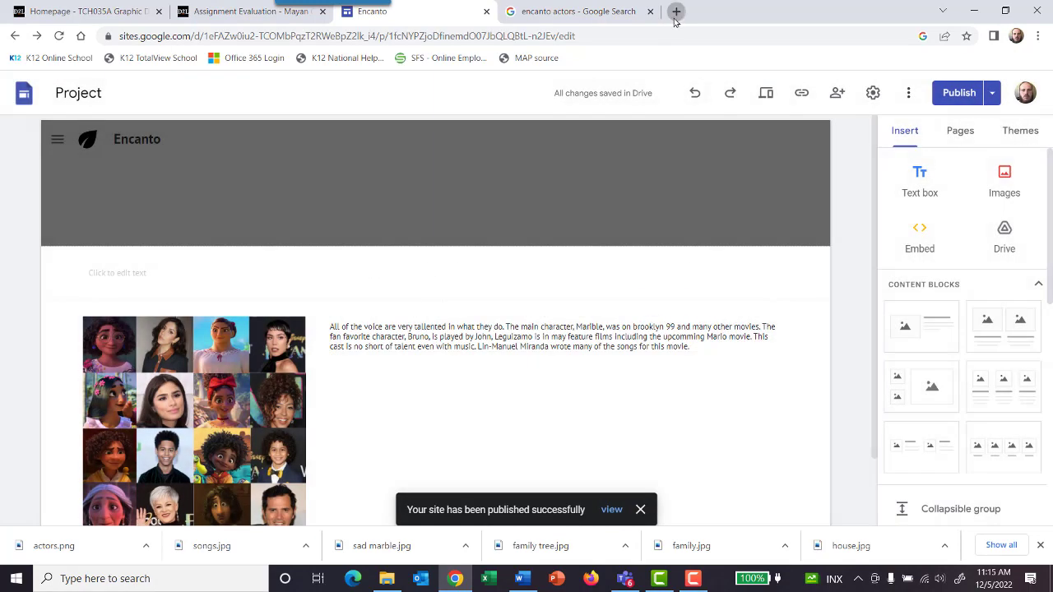
click(674, 17)
text(https://sites.google.com/view/encanto-project/about-the-actors)
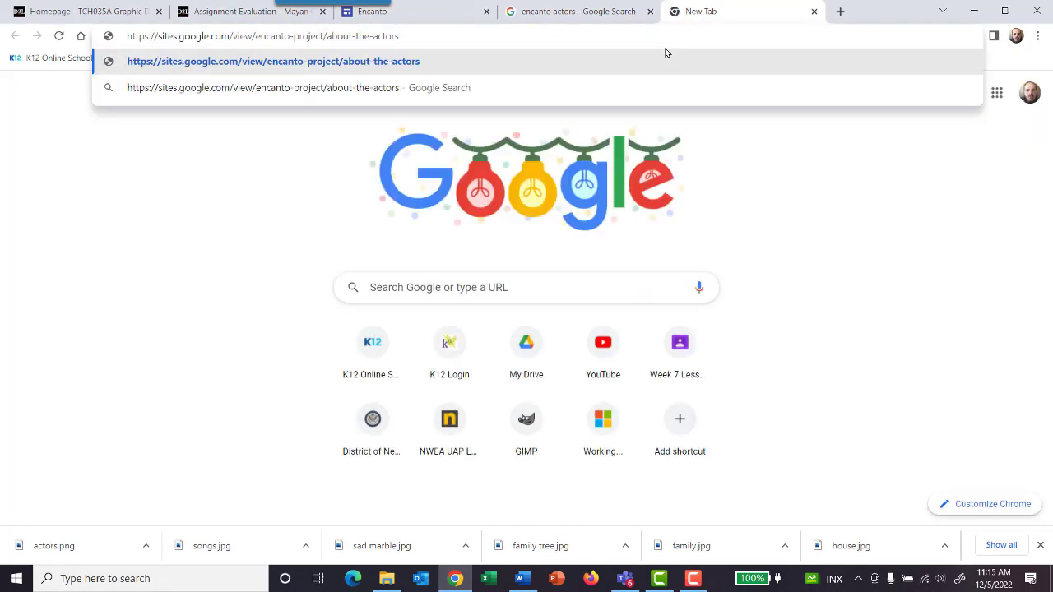
key(Return)
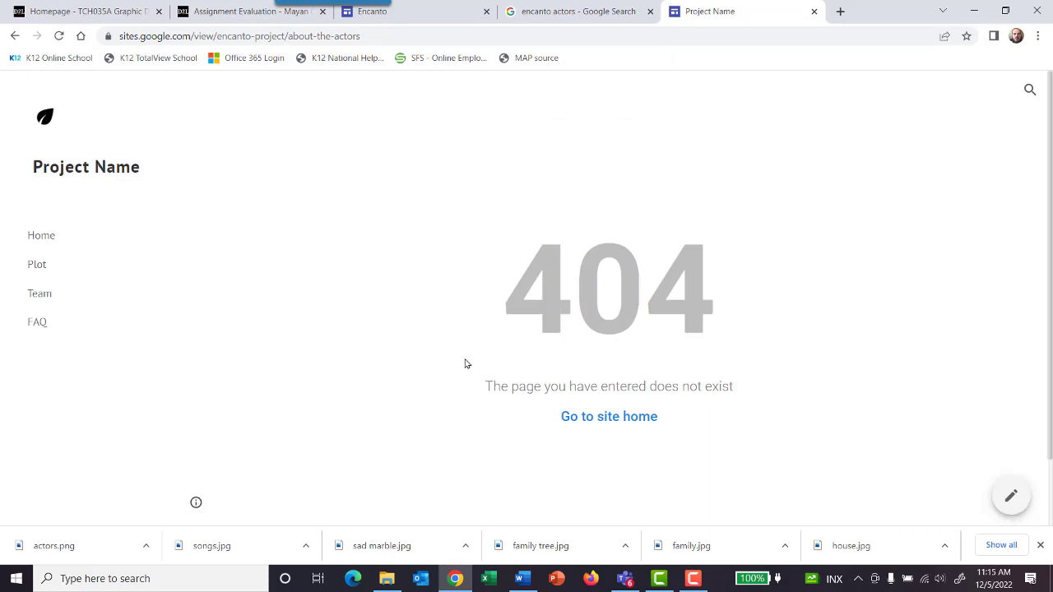
Step: Return to the site editor, copy the published link again and open the live "About the actors" page in another new tab
click(399, 18)
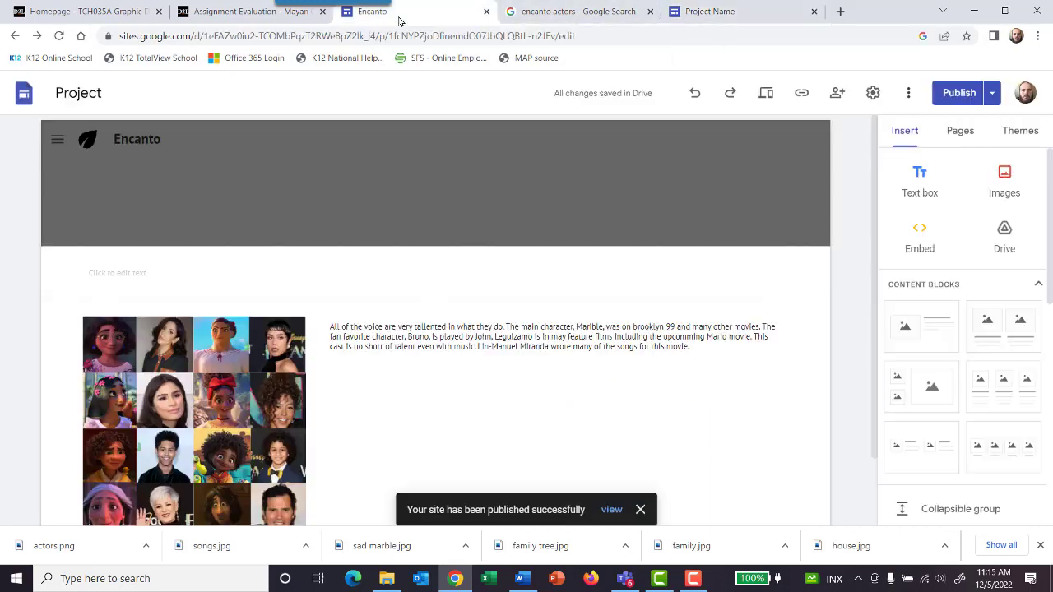
click(801, 93)
click(696, 311)
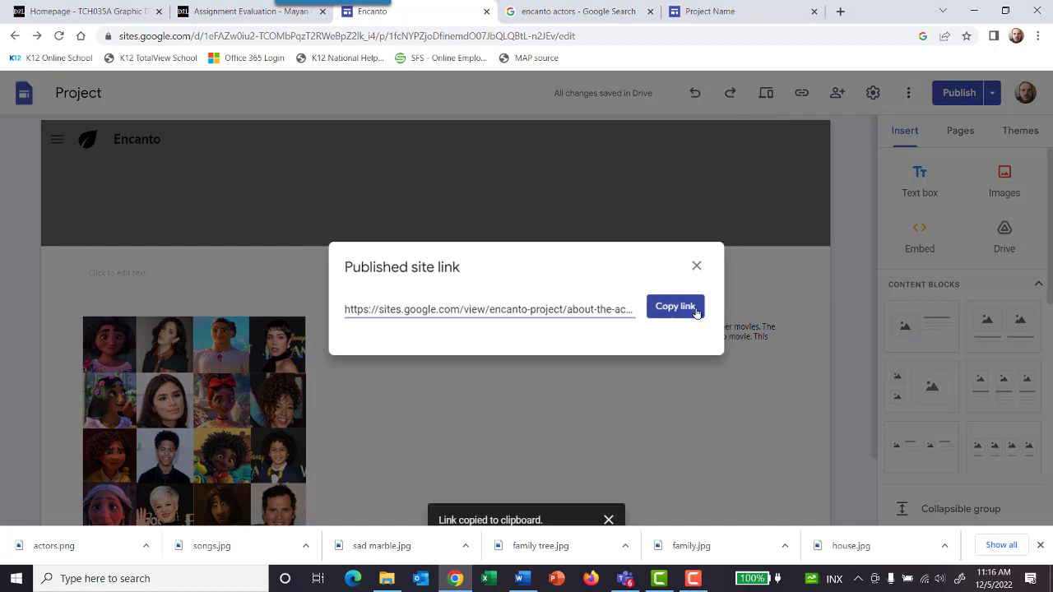
click(840, 12)
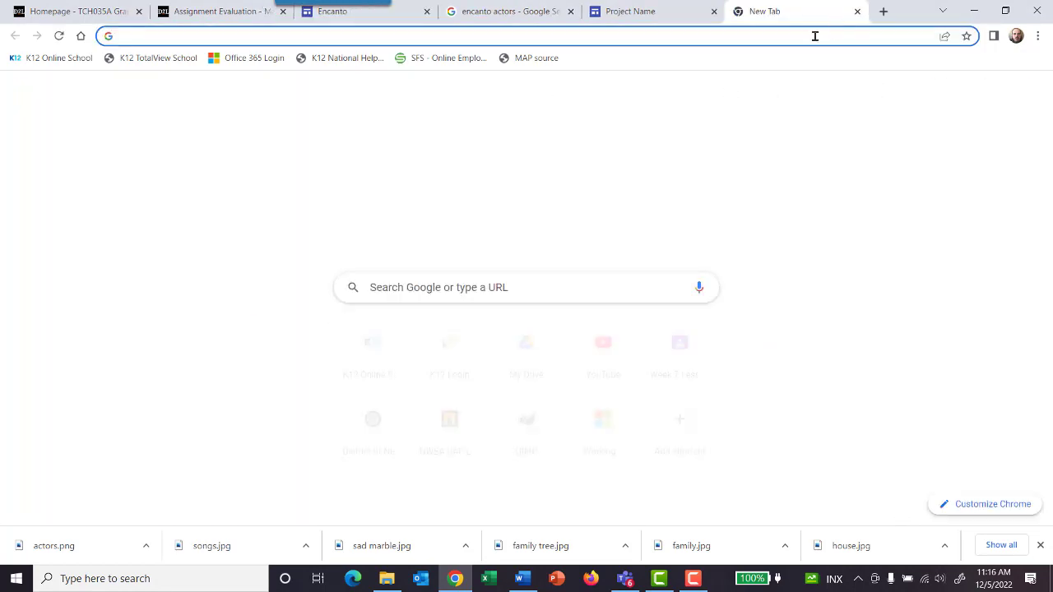
key(ctrl+v)
key(Return)
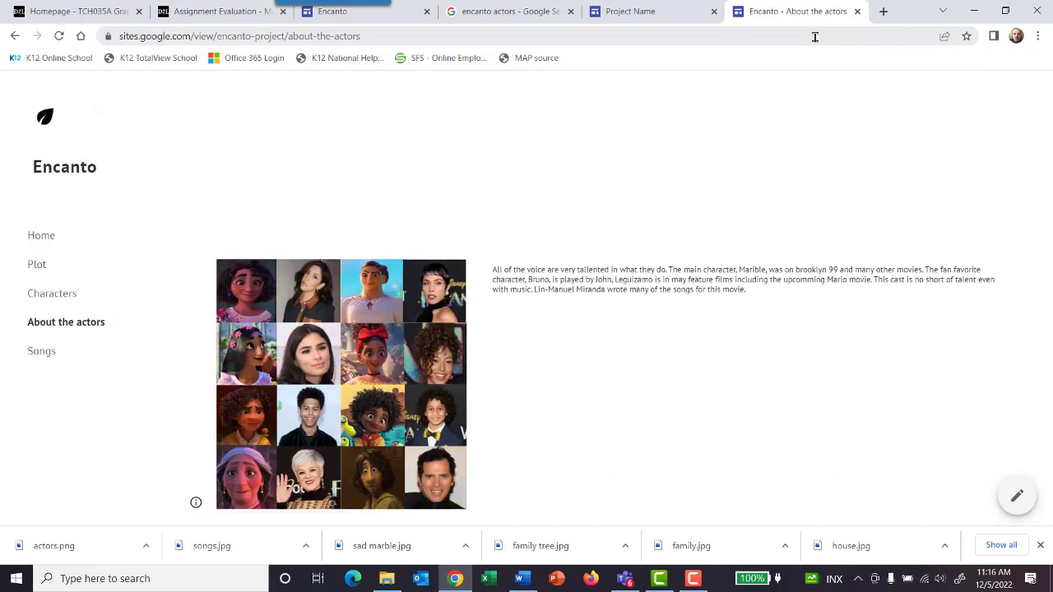
Step: Open the Home page of the published site and examine its content down to the footer
click(51, 241)
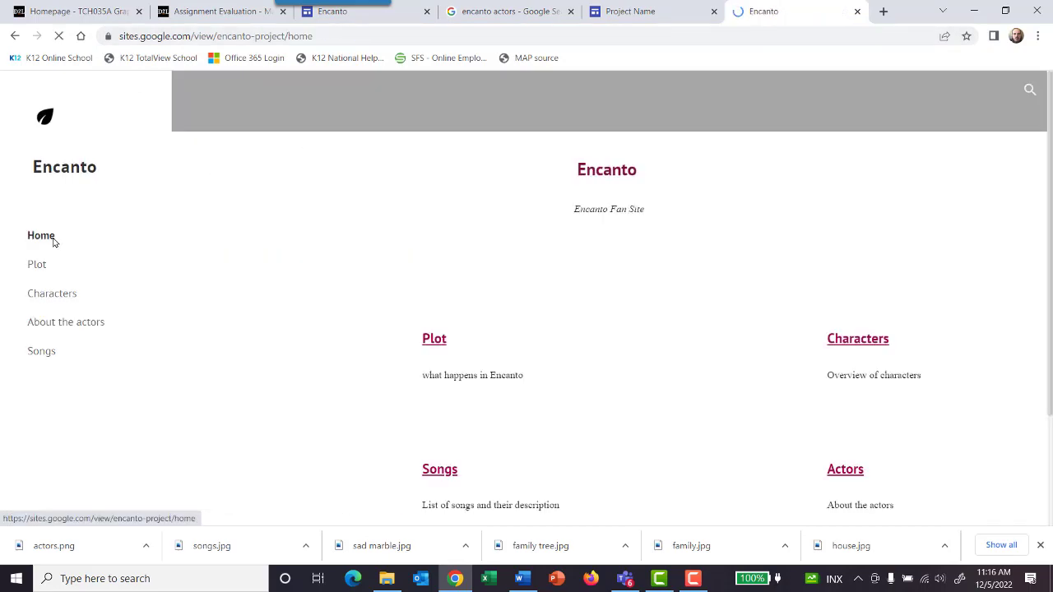
scroll(350, 189, down, 8)
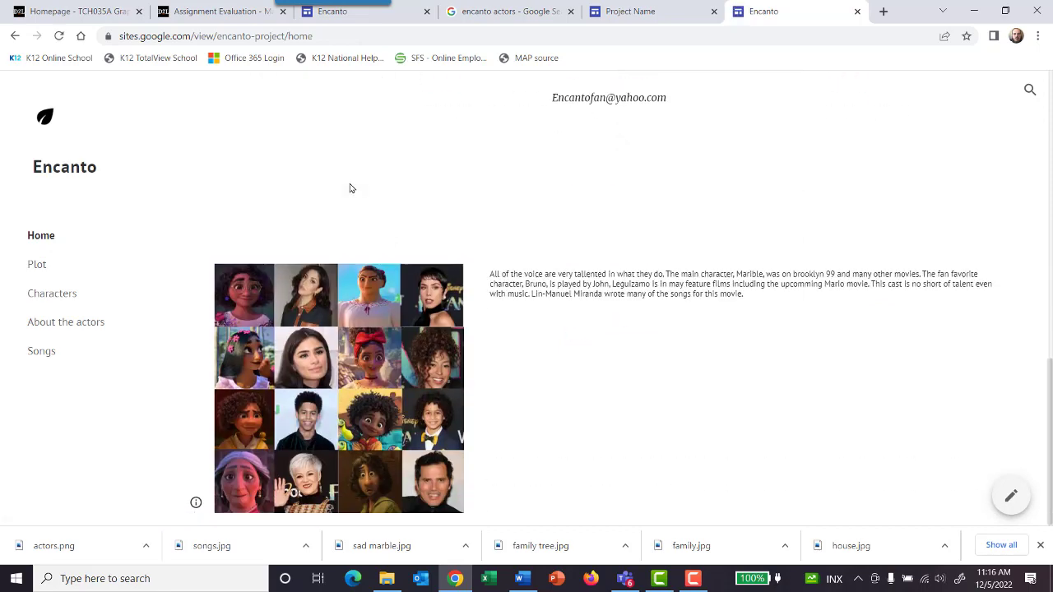
scroll(349, 188, up, 7)
scroll(349, 188, down, 7)
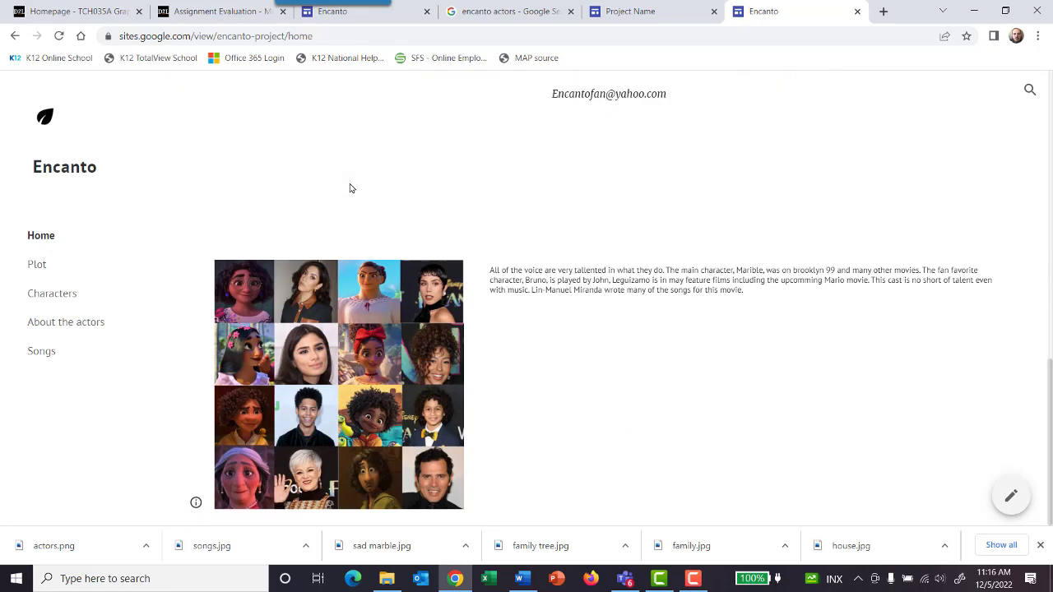
scroll(349, 188, up, 3)
scroll(349, 188, down, 3)
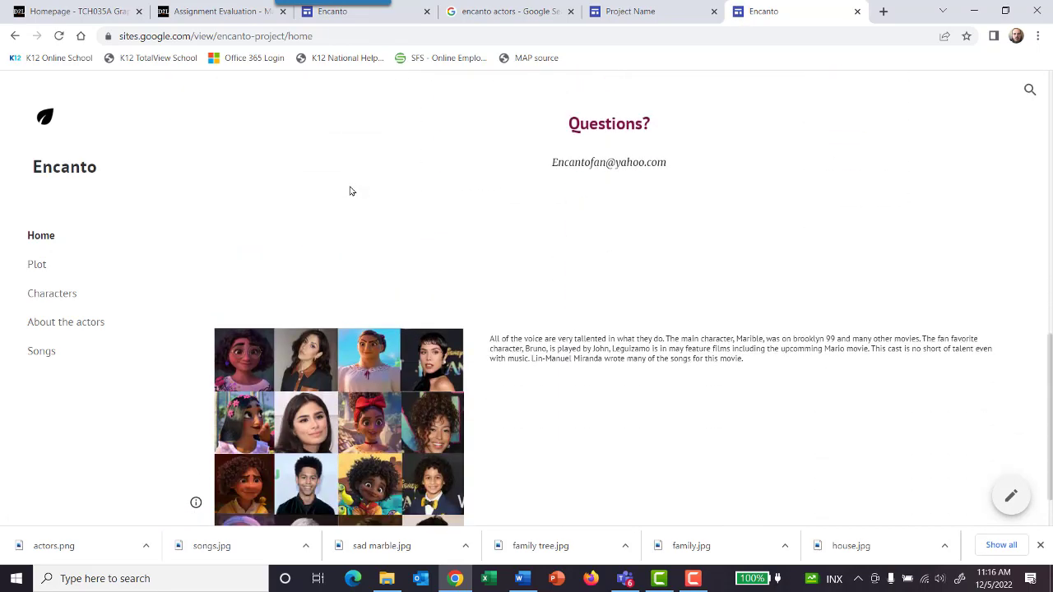
scroll(350, 191, down, 1)
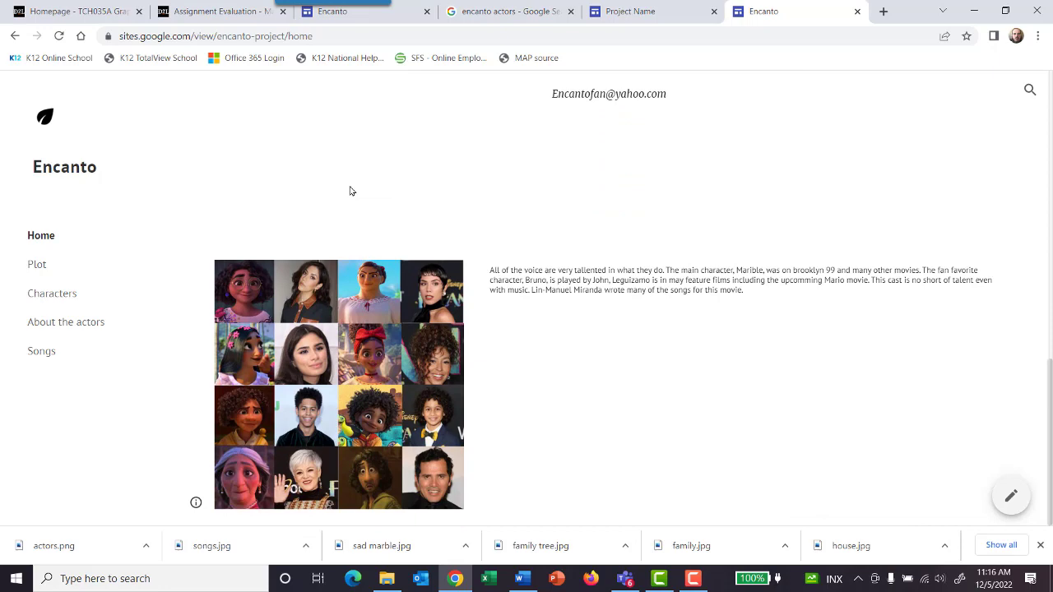
Step: Examine the Songs page of the published site and return to the site editor
click(51, 352)
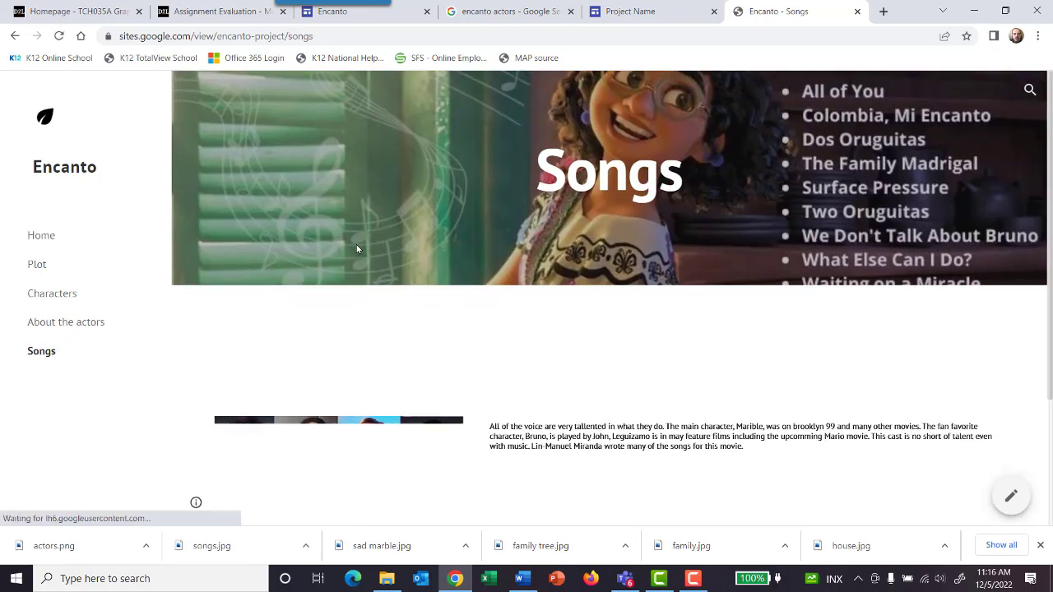
scroll(357, 247, down, 2)
scroll(381, 186, up, 2)
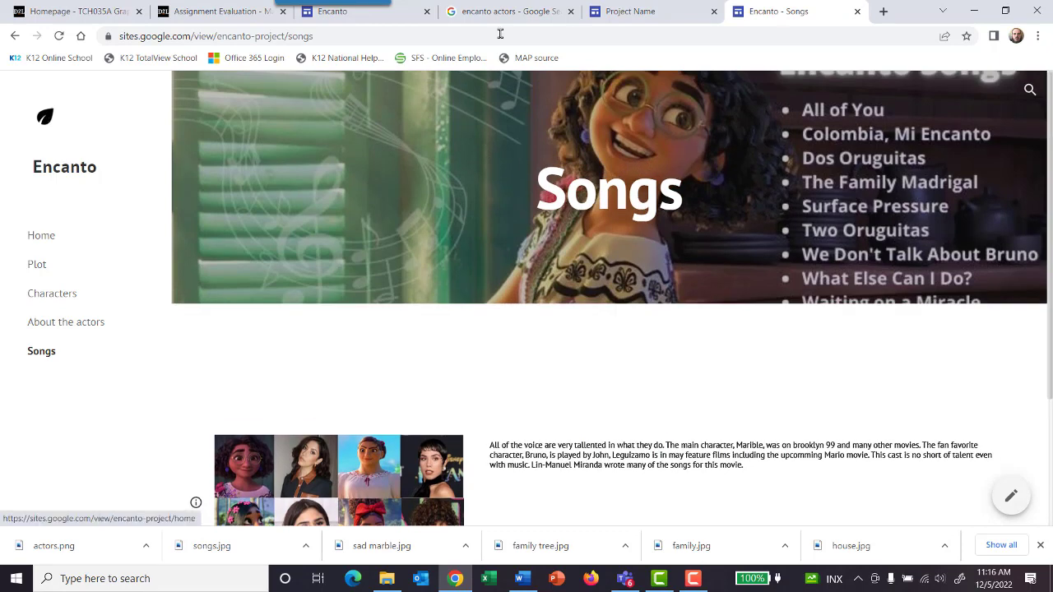
click(632, 14)
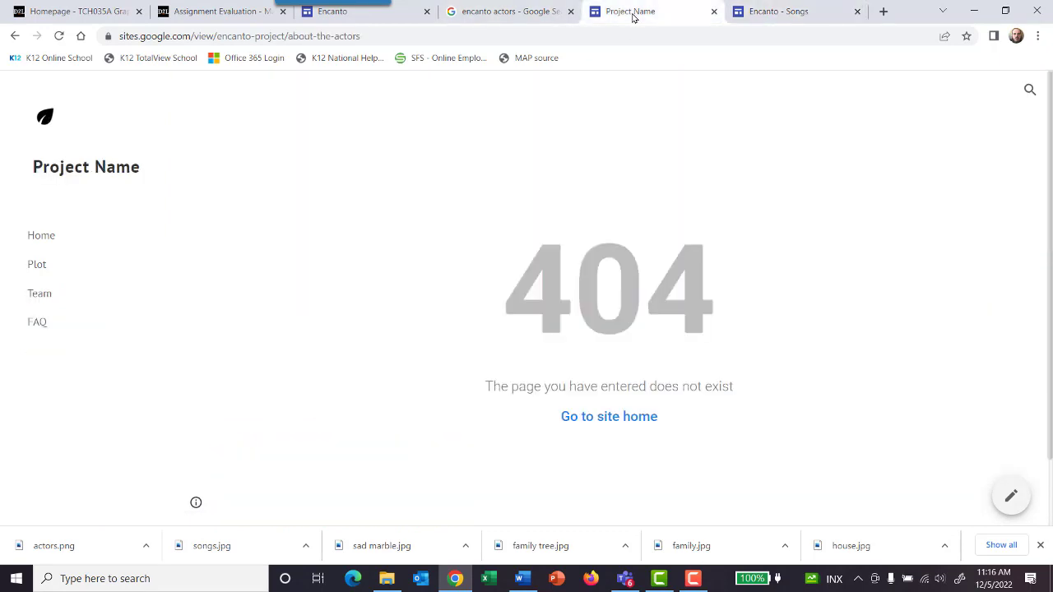
click(405, 17)
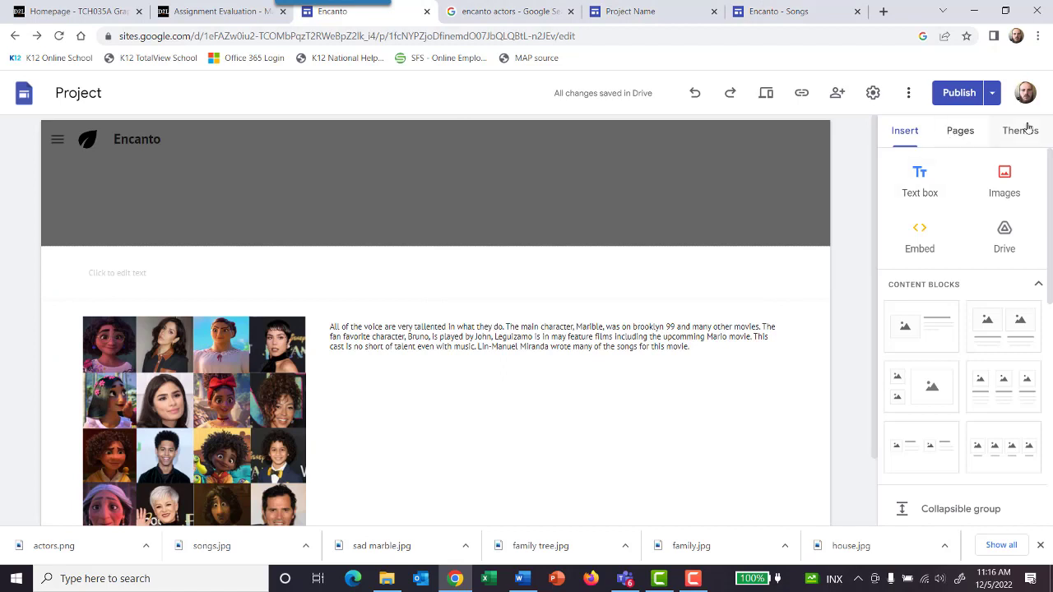
Step: Open the Home page in the editor and delete the footer section holding the cast photo grid and actors description
click(960, 132)
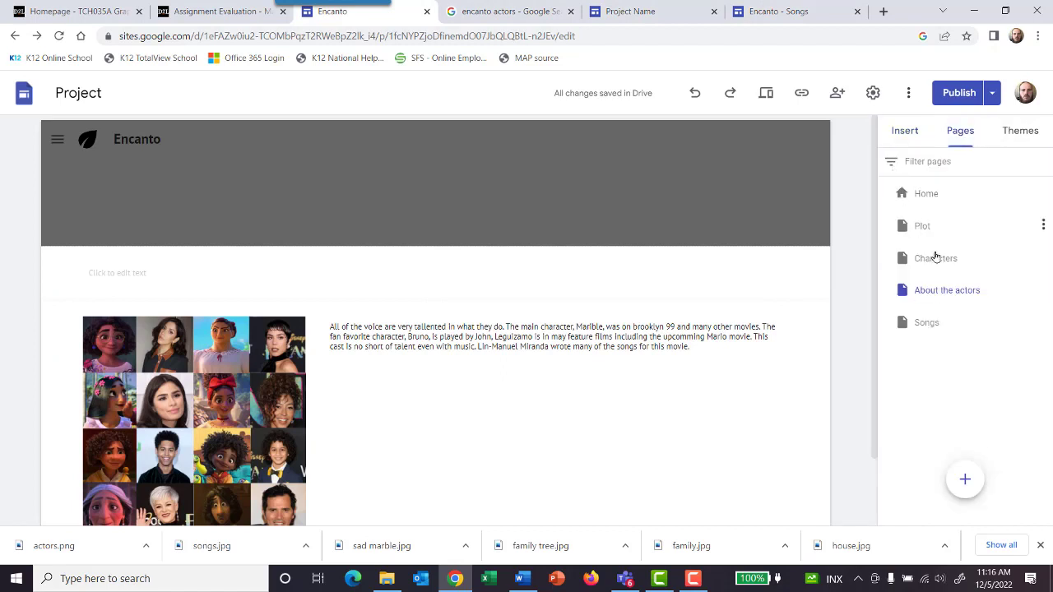
click(925, 194)
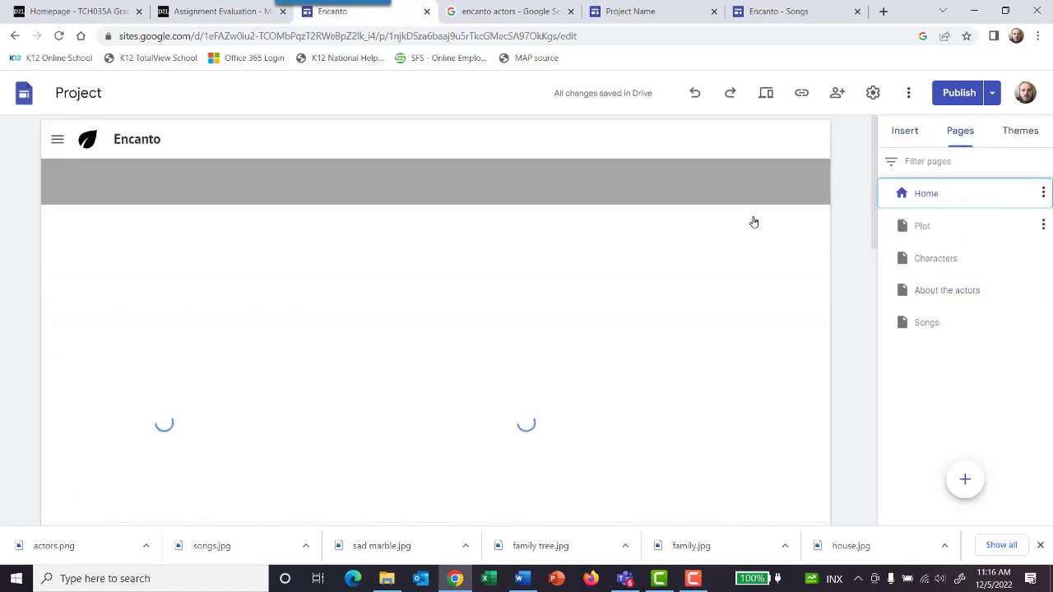
scroll(184, 338, down, 8)
scroll(189, 343, down, 5)
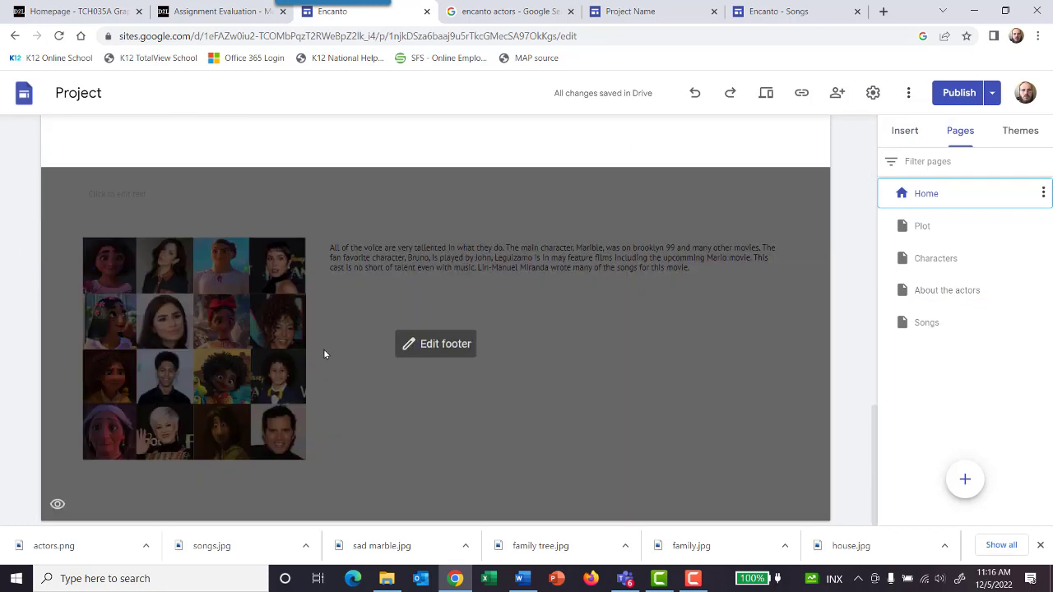
click(324, 349)
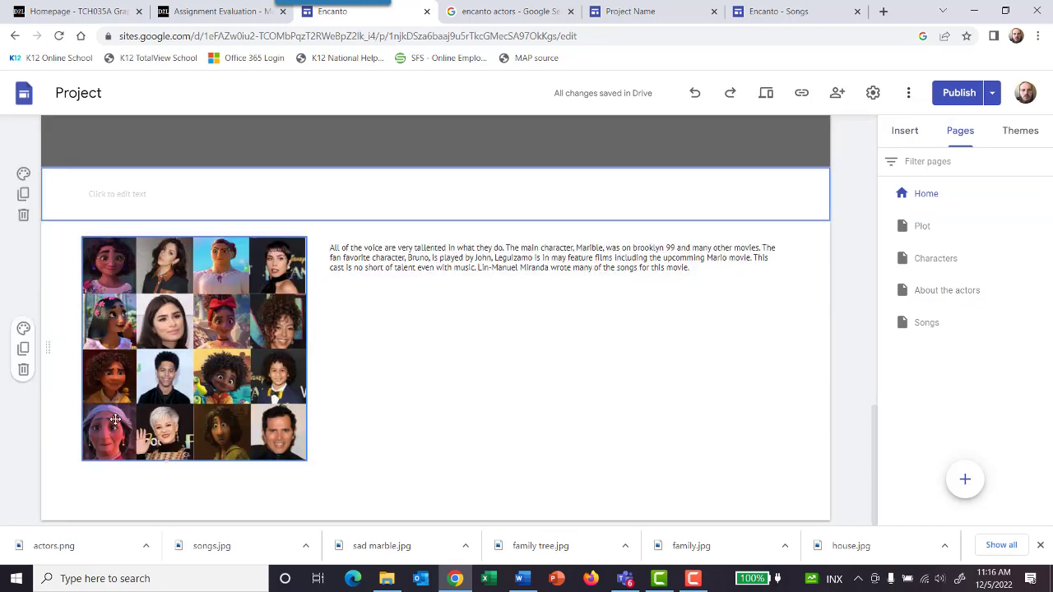
click(23, 369)
scroll(462, 296, up, 3)
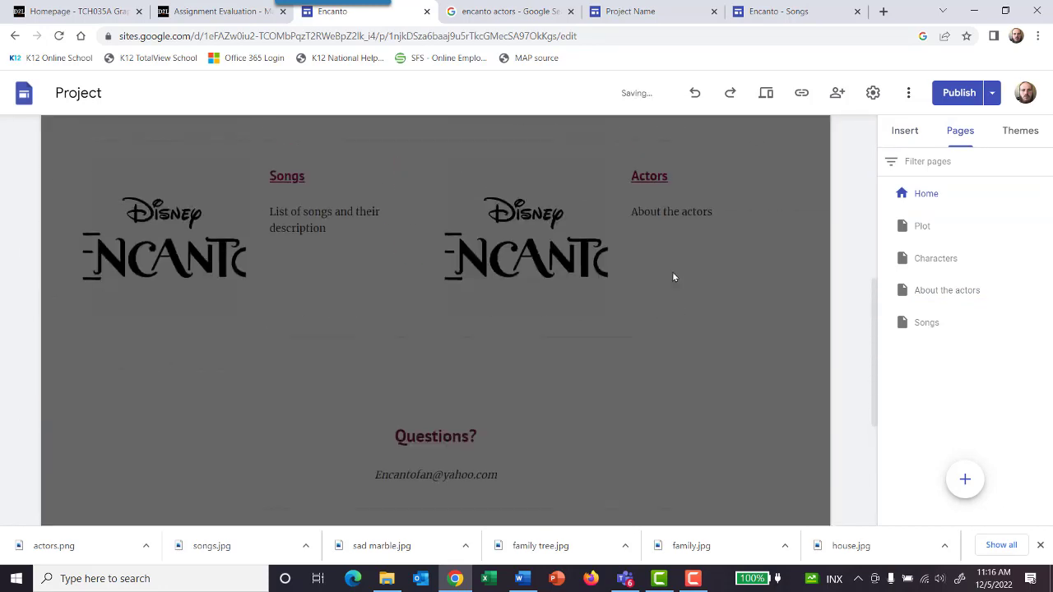
Step: Check the Songs page in the editor and undo the deletion of the footer's actors section
click(915, 322)
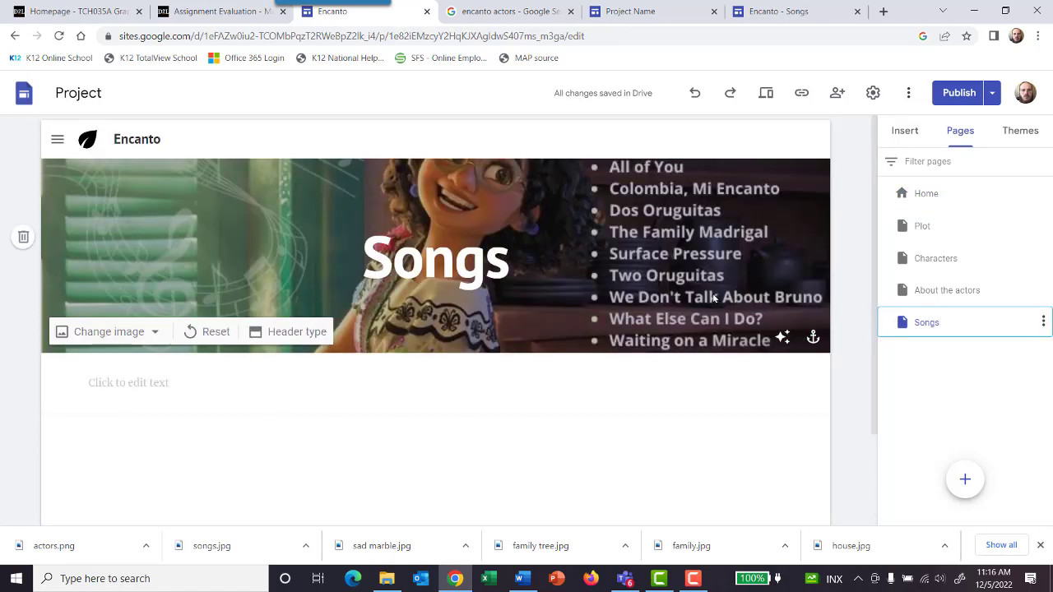
scroll(713, 300, down, 2)
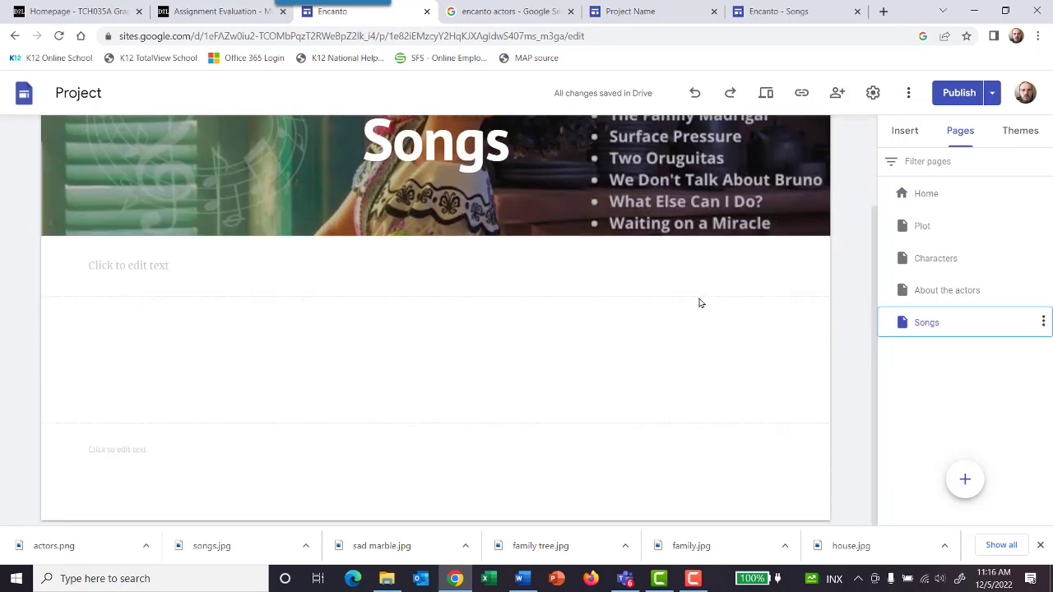
key(ctrl+z)
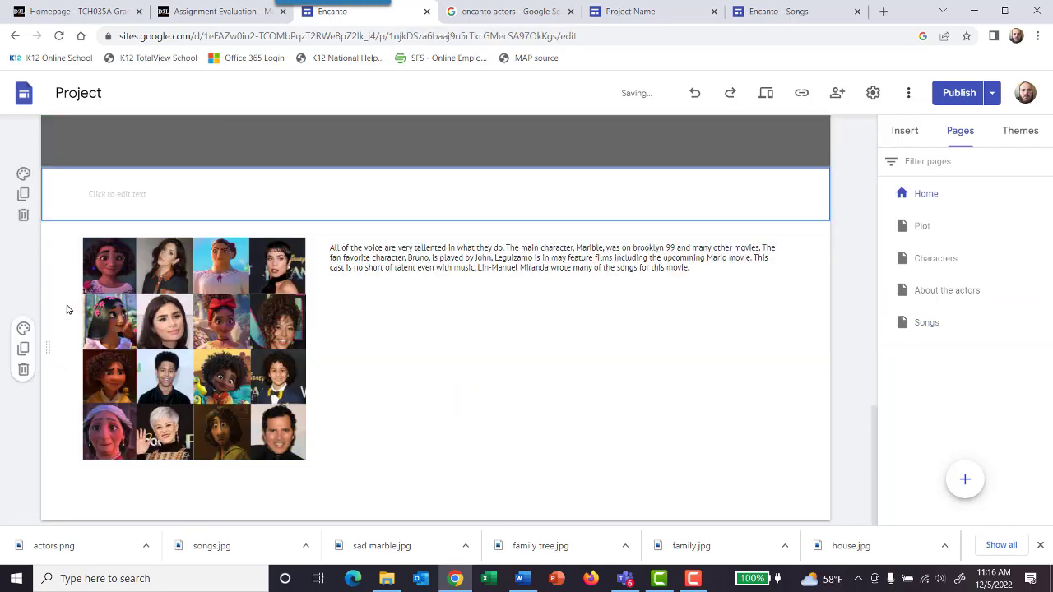
Step: Duplicate the Home page's footer section that holds the cast photo grid and actors description
click(23, 349)
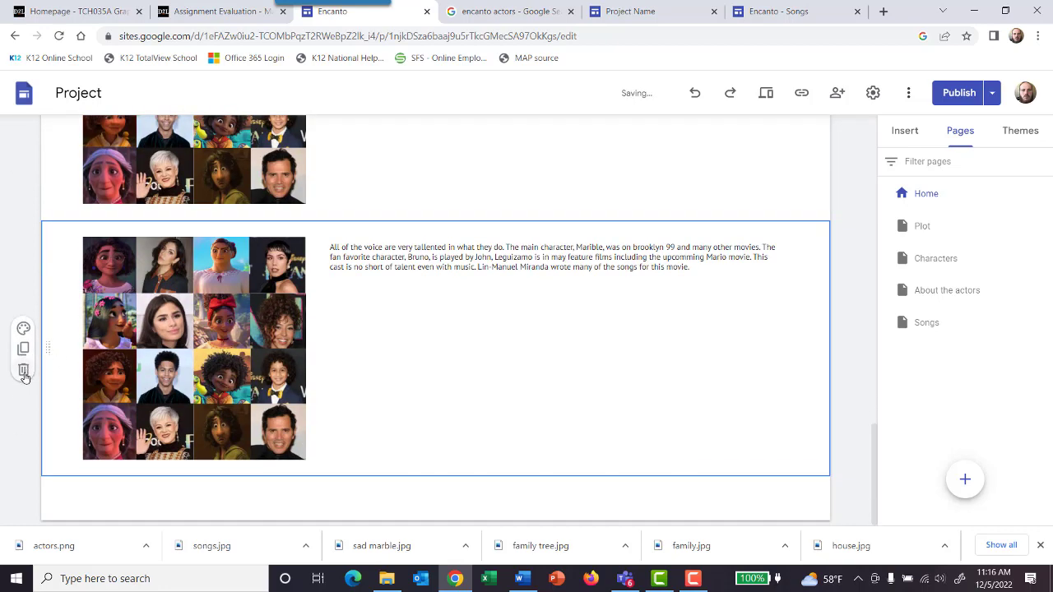
right_click(51, 348)
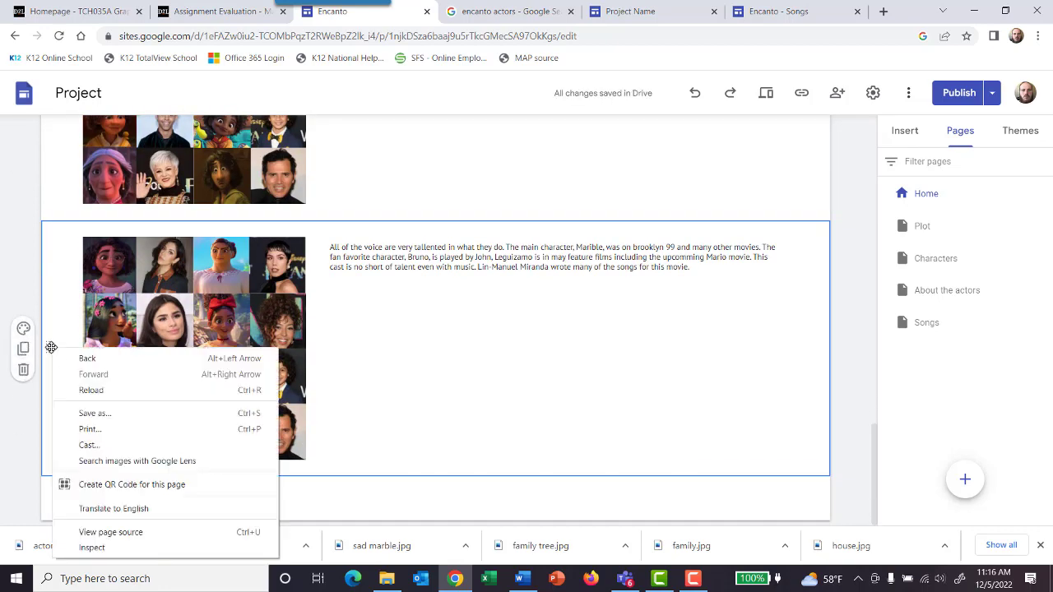
click(420, 364)
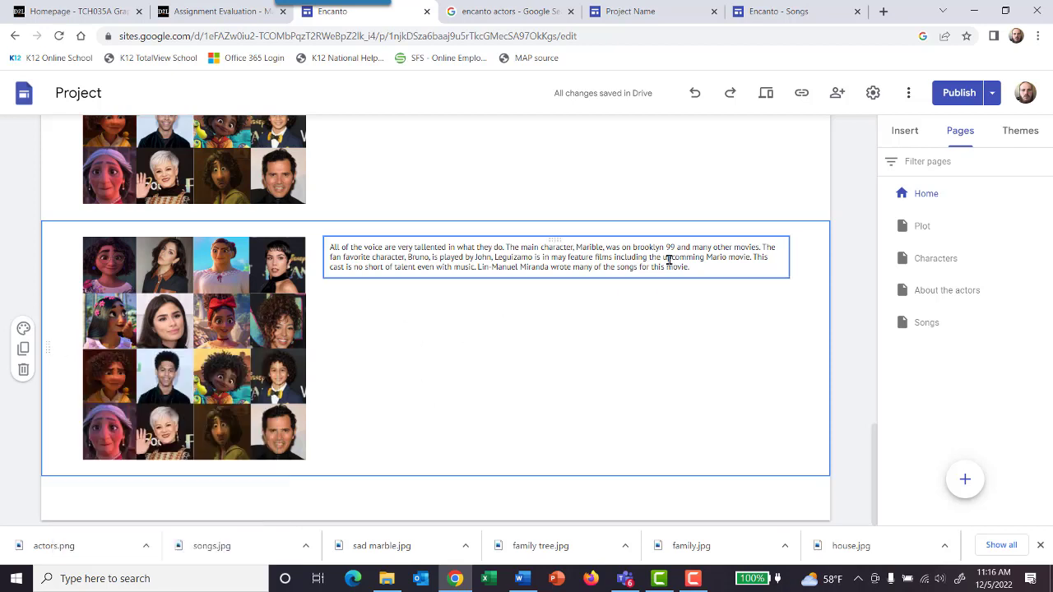
Step: Copy the actors description from the duplicated footer section and delete both actors sections from the footer
drag(691, 267, 308, 245)
key(ctrl+c)
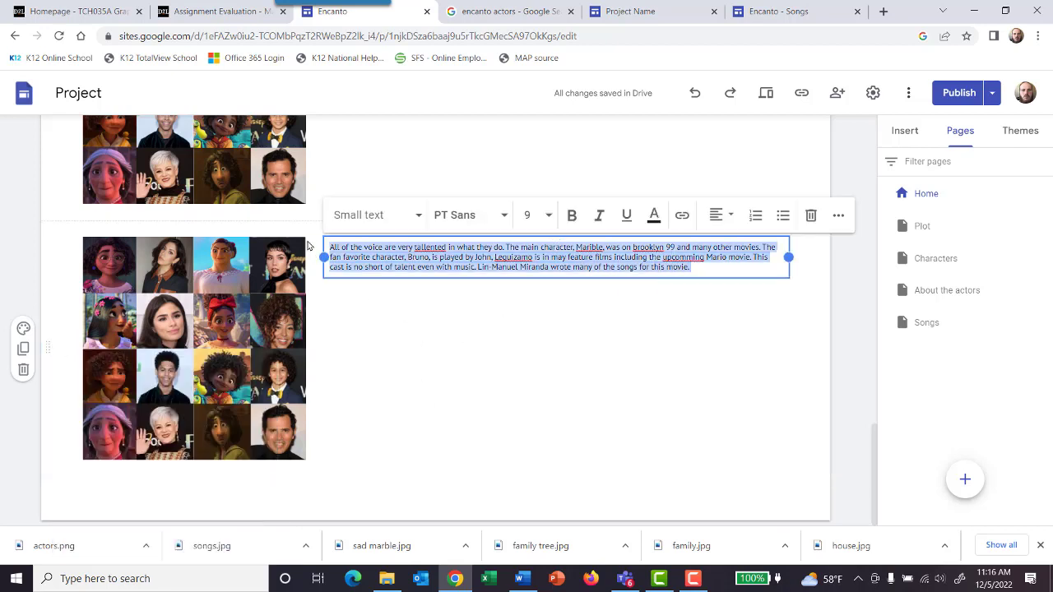
click(23, 370)
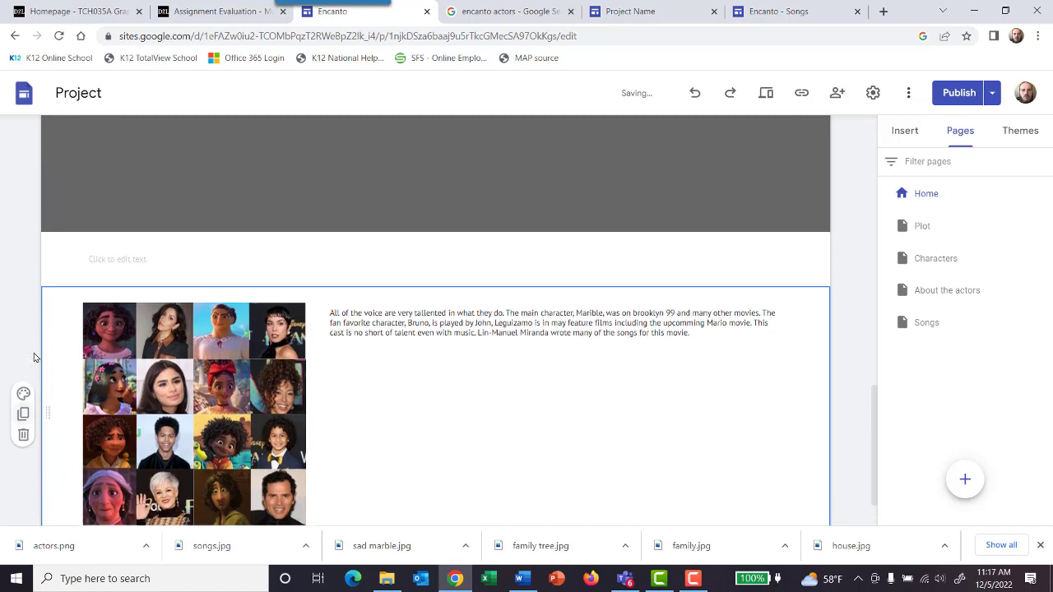
scroll(32, 359, up, 3)
scroll(30, 361, down, 3)
click(23, 371)
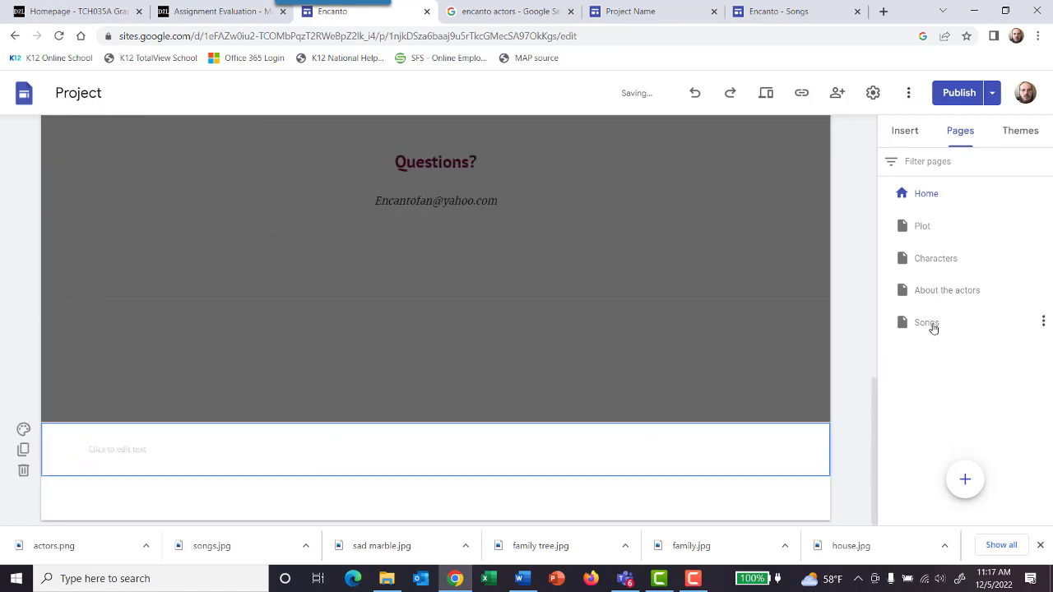
Step: Add a text box to the Songs page and paste the copied actors description into it
click(933, 325)
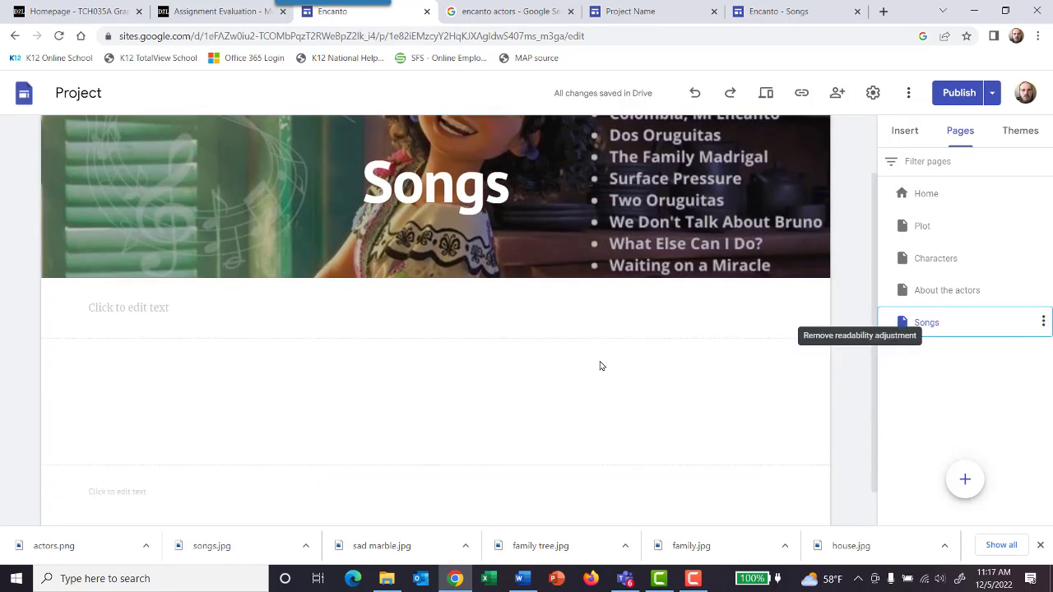
scroll(601, 366, down, 1)
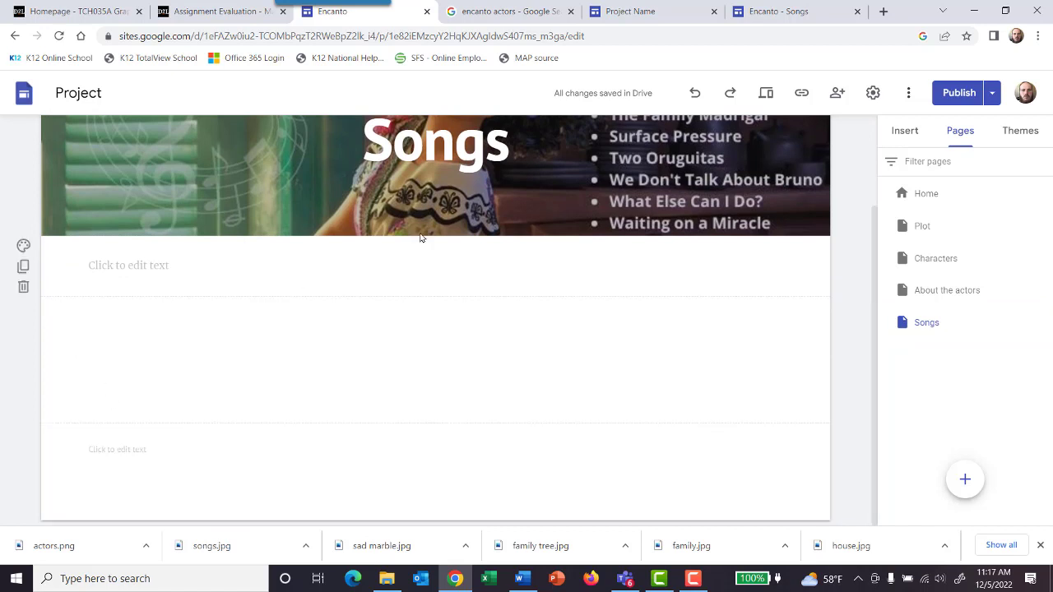
click(906, 130)
click(920, 177)
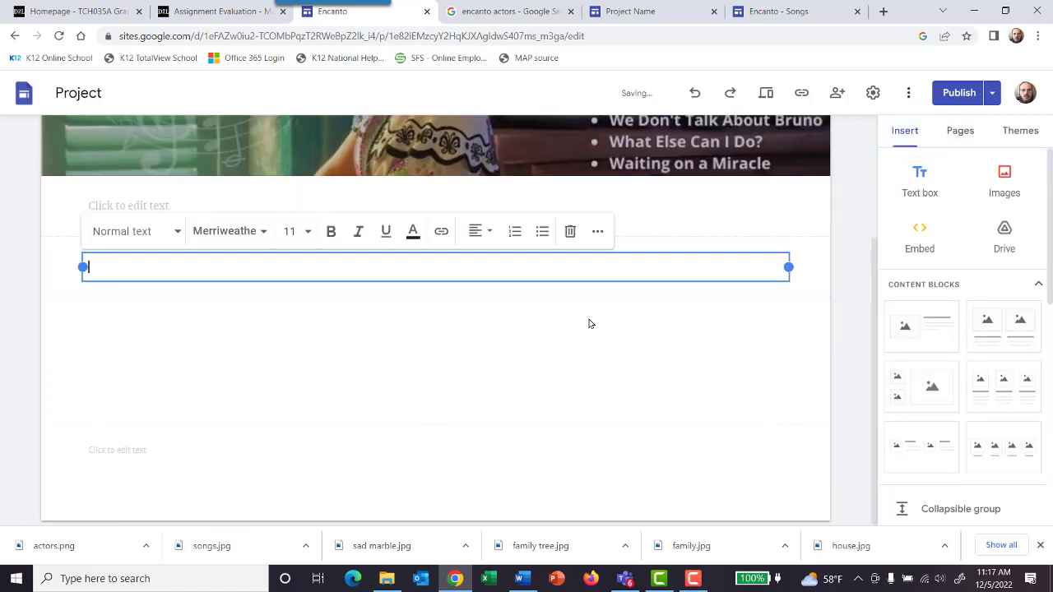
key(ctrl+v)
click(543, 366)
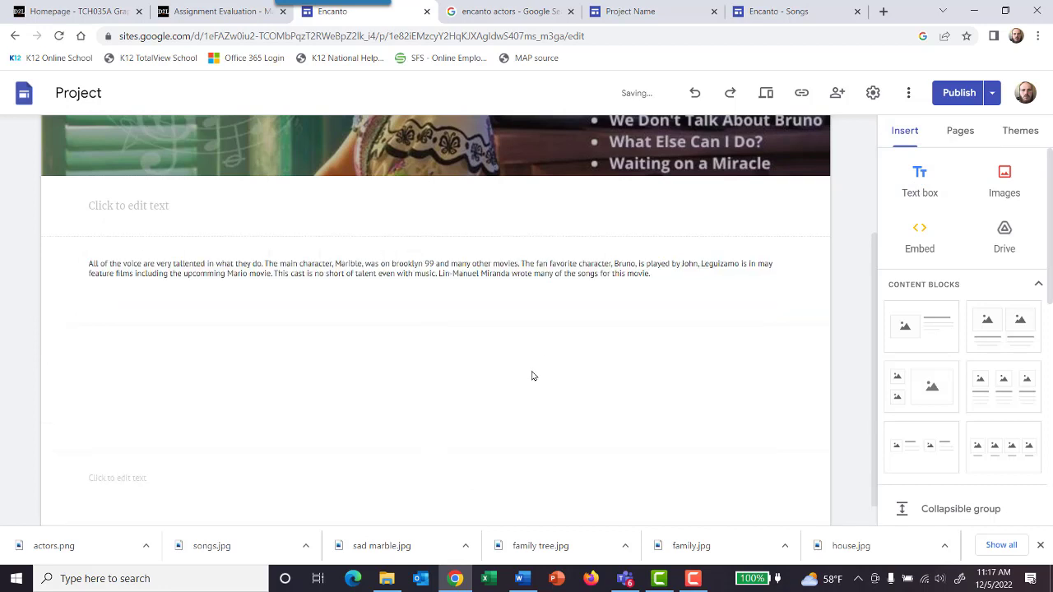
Step: Upload the "actors" image from the encanto images folder to the Songs page
click(1005, 175)
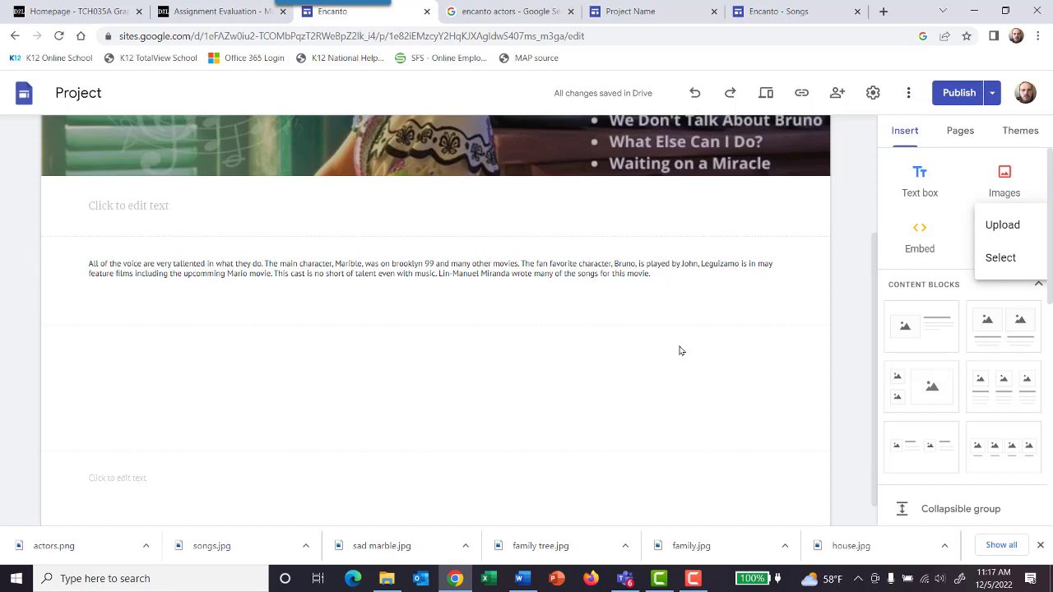
click(1008, 226)
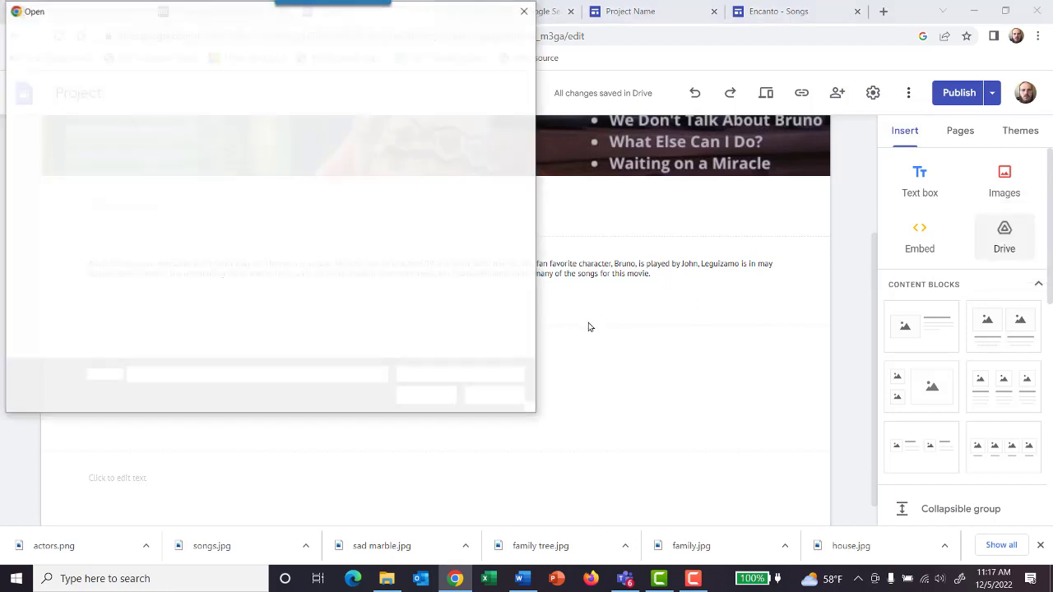
click(160, 109)
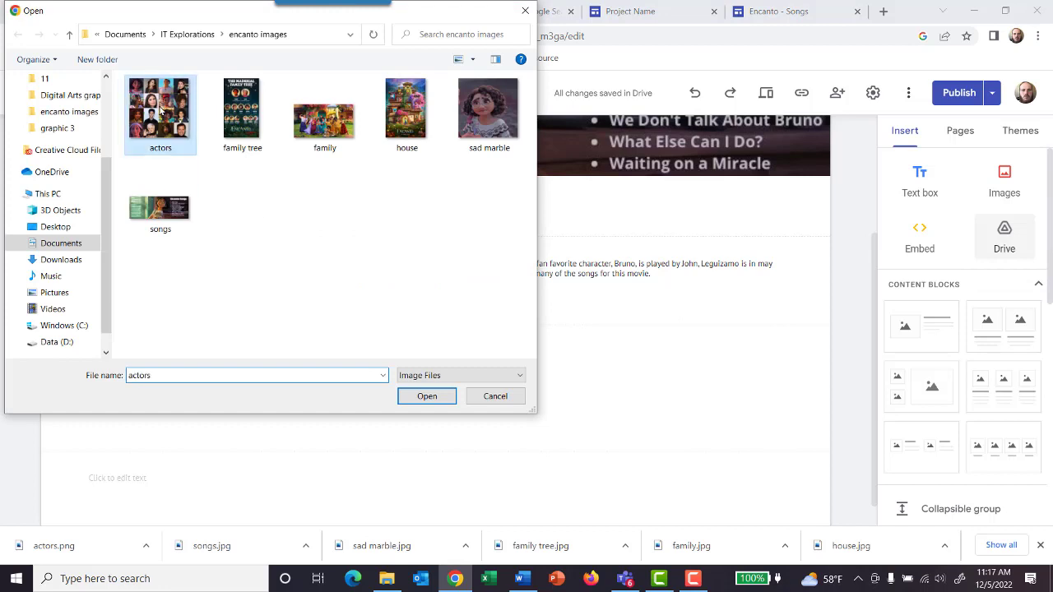
click(428, 396)
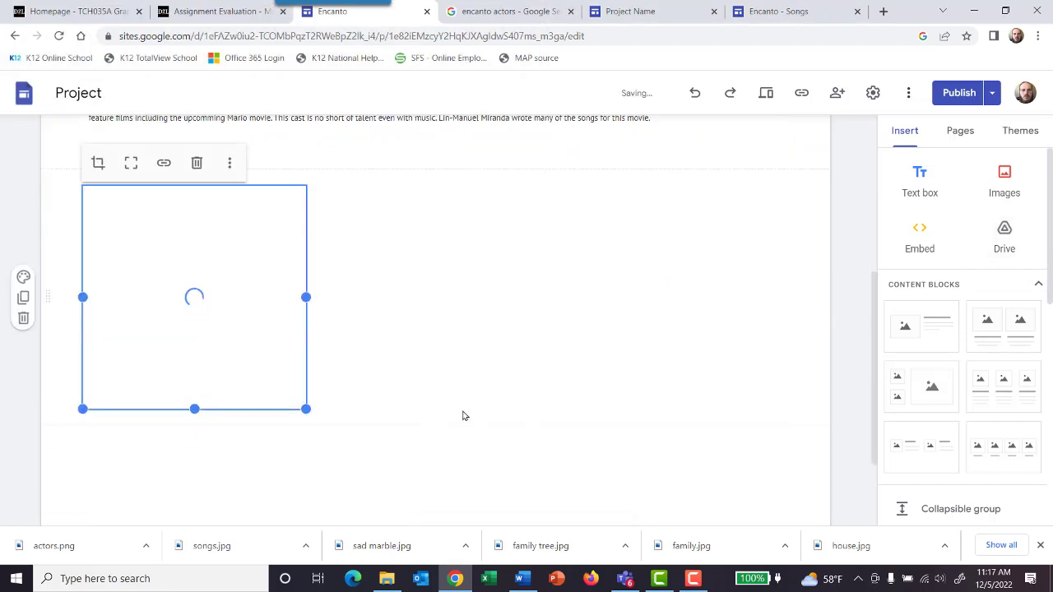
Step: Check the Home page in the editor down to its footer and open the Plot page
click(959, 133)
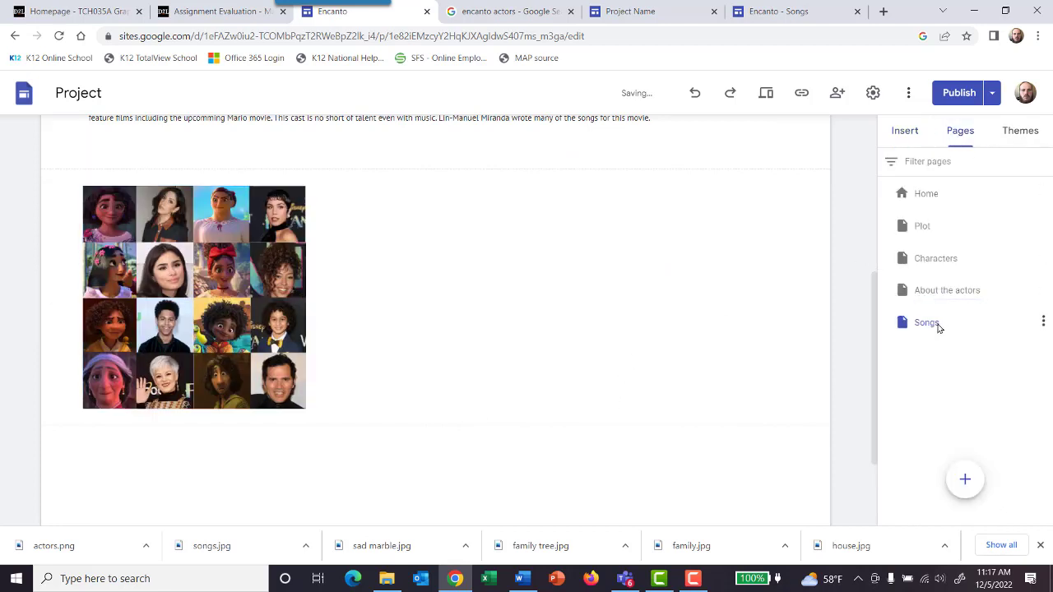
click(927, 197)
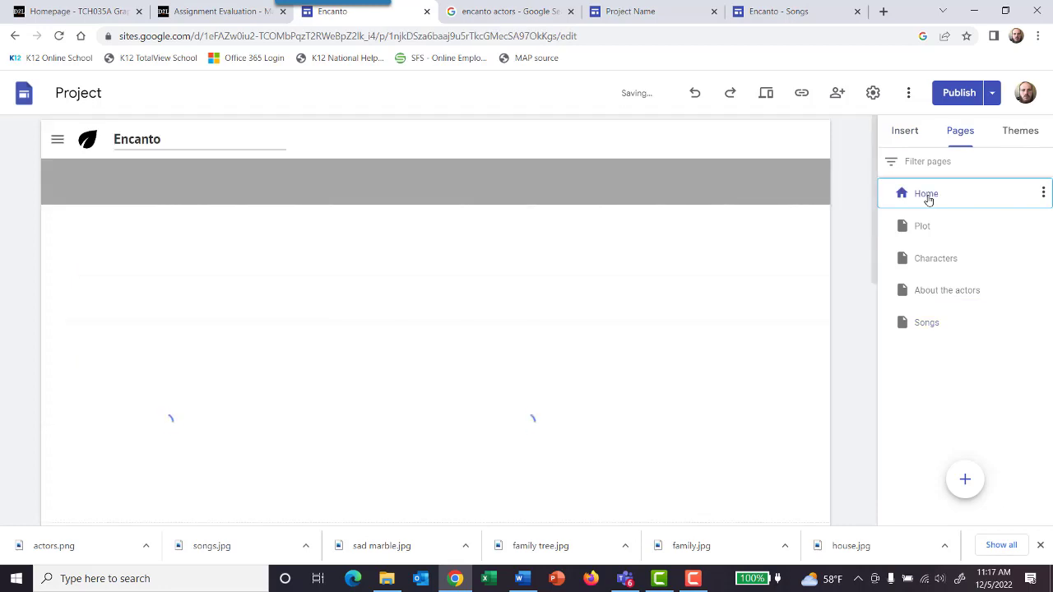
scroll(746, 353, down, 10)
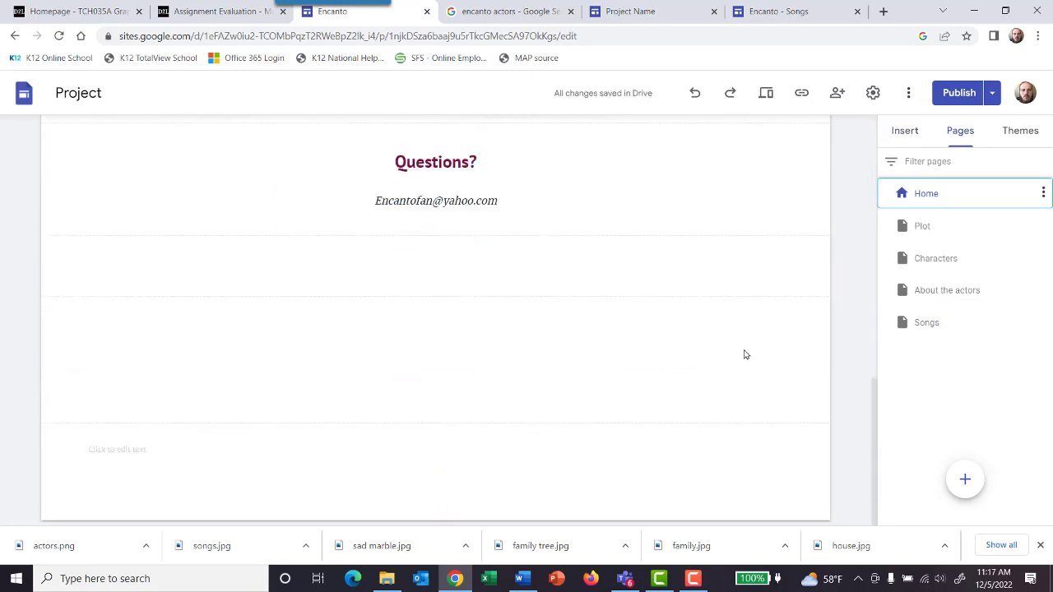
scroll(745, 354, up, 10)
click(923, 227)
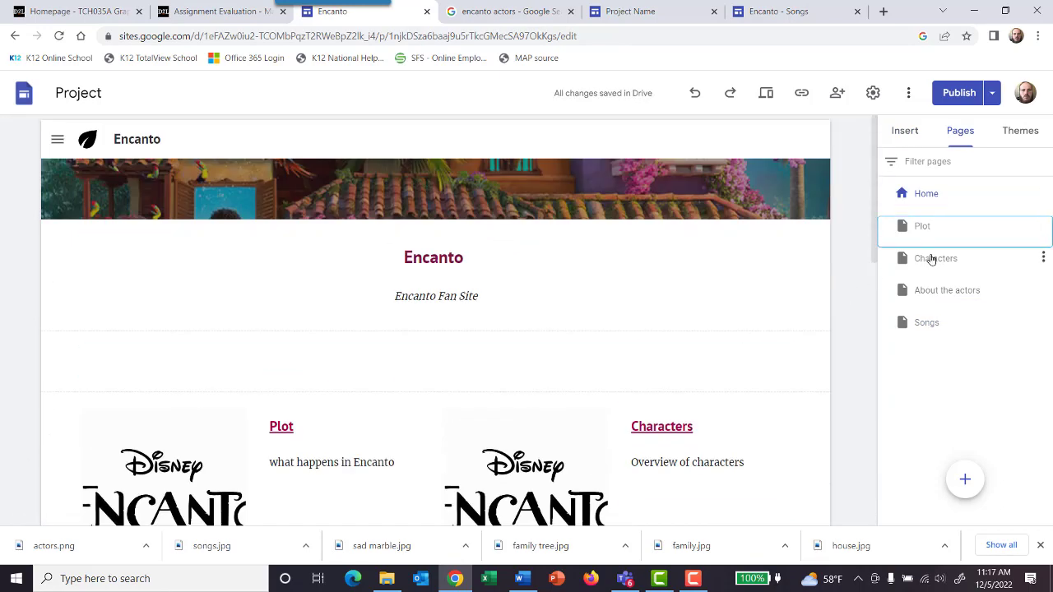
Step: Upload the "pizzzzzza logo" image from the IT Explorations folder to the Characters page
click(932, 260)
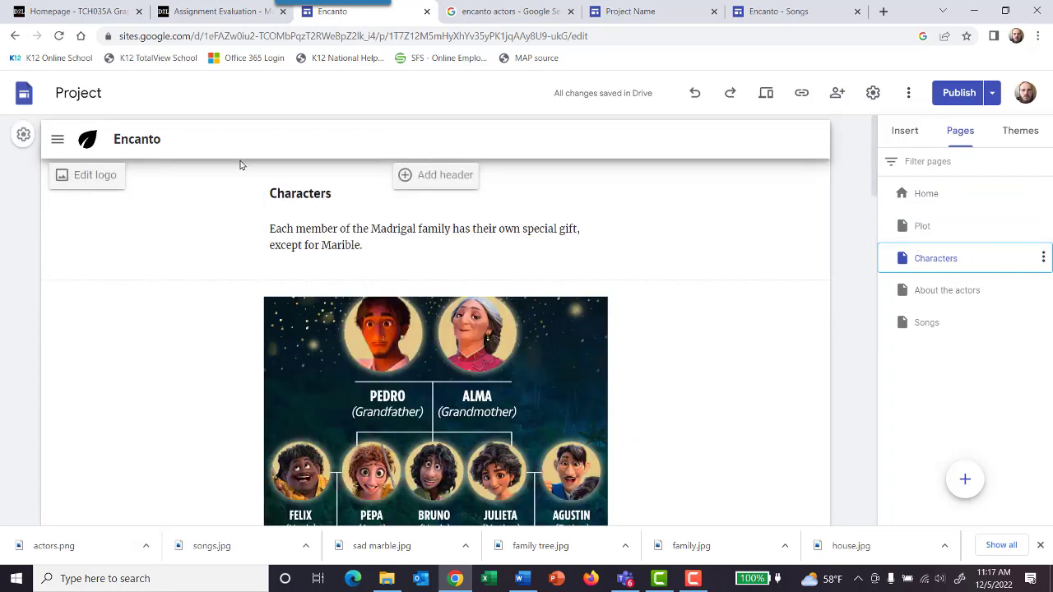
click(907, 134)
click(983, 181)
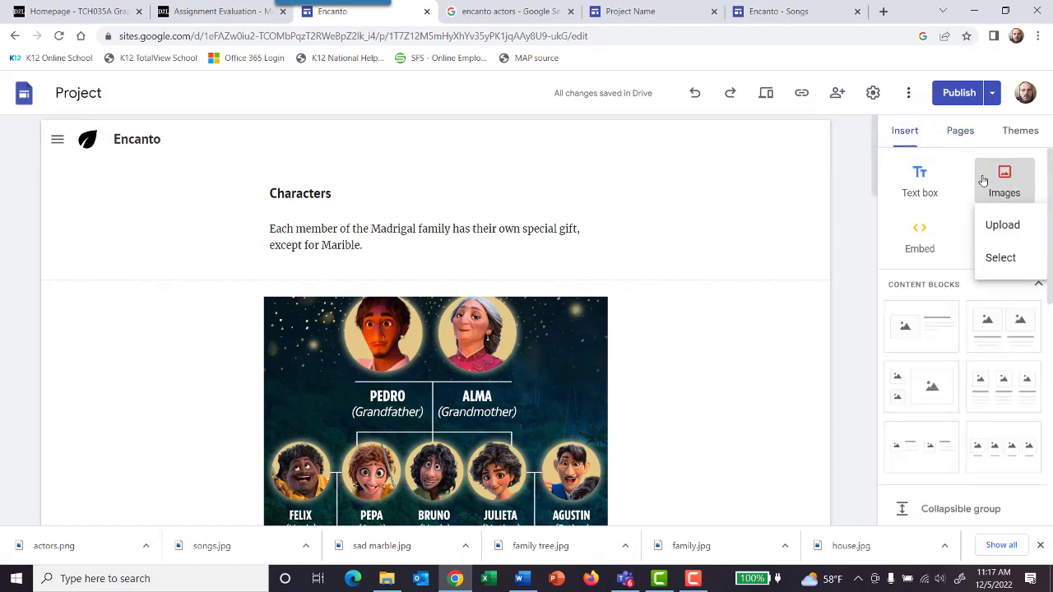
click(999, 225)
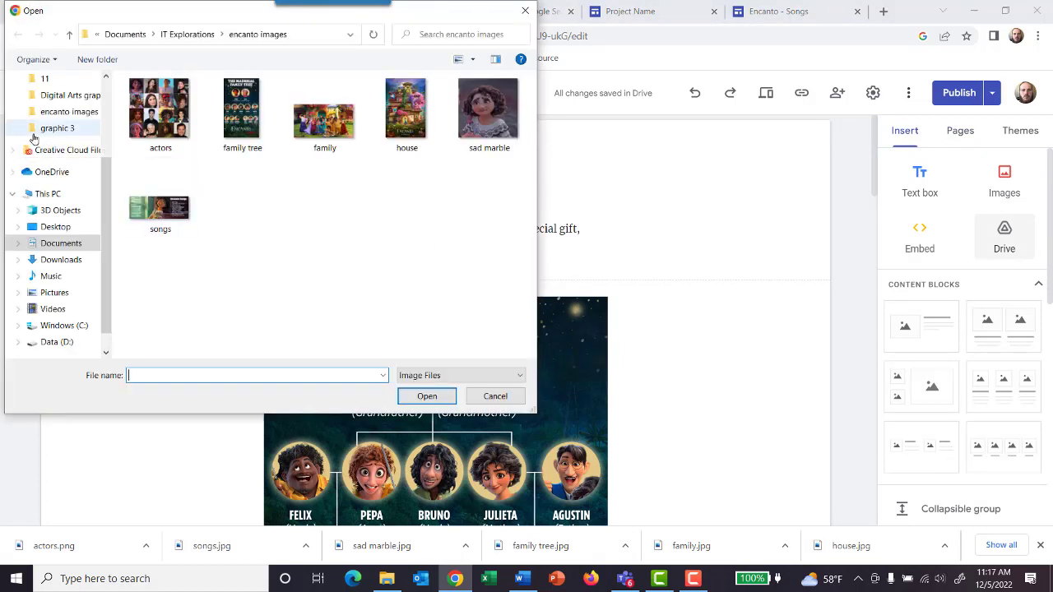
scroll(72, 156, up, 2)
scroll(72, 157, up, 2)
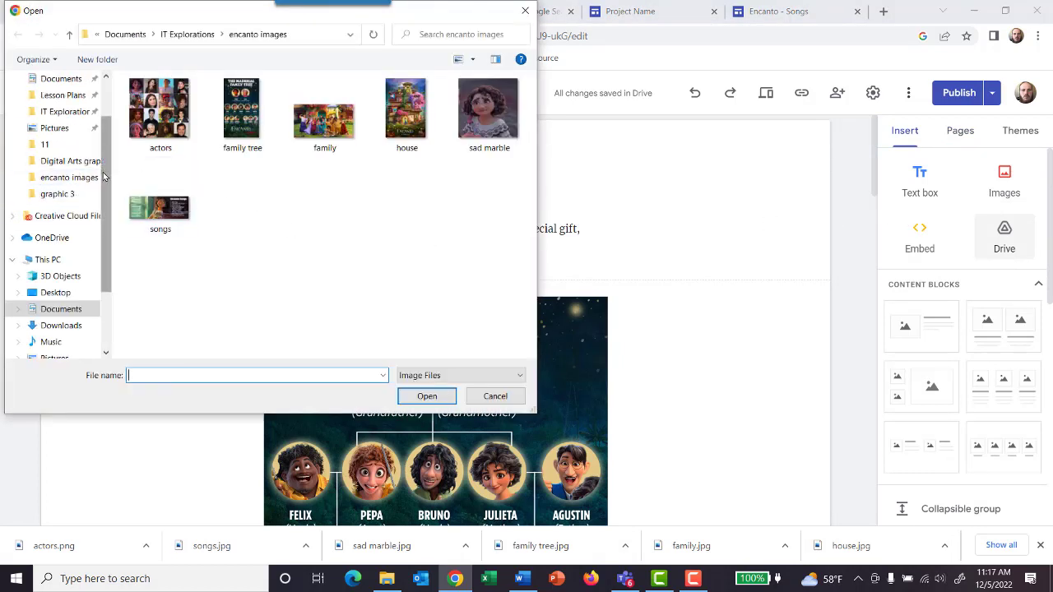
click(74, 111)
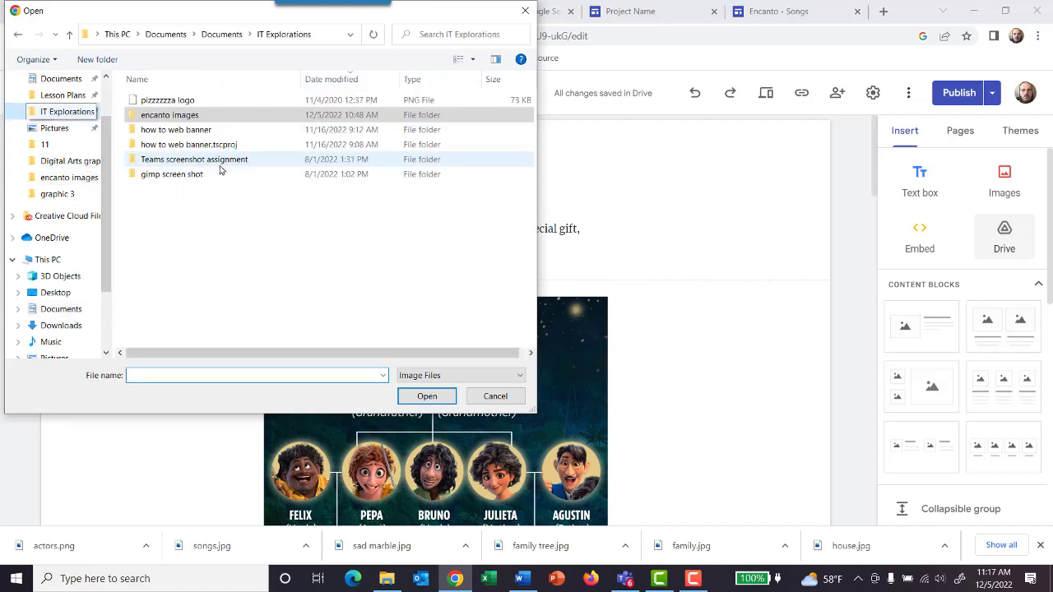
click(226, 101)
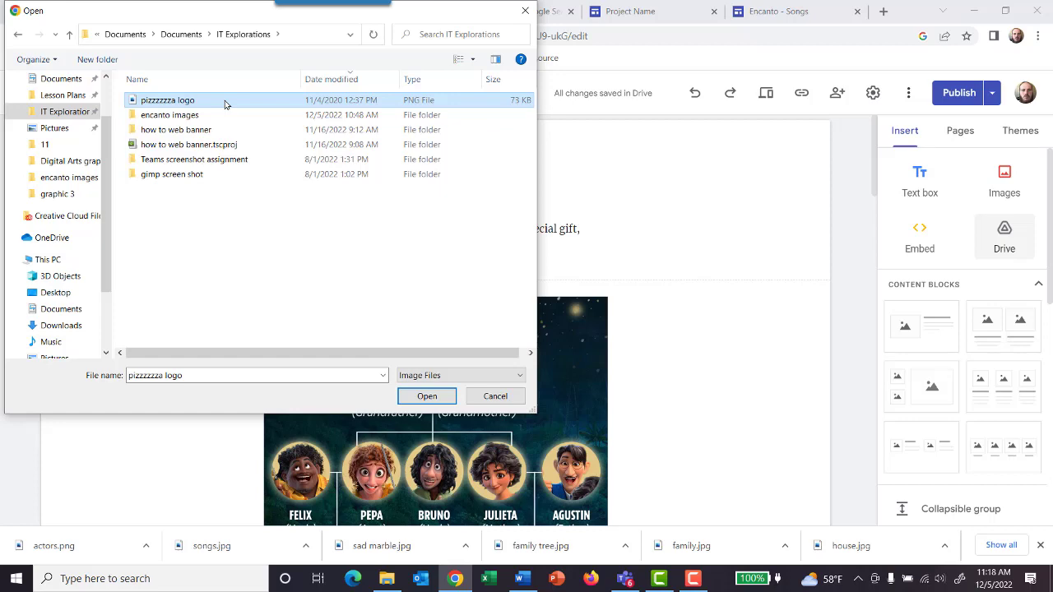
click(426, 396)
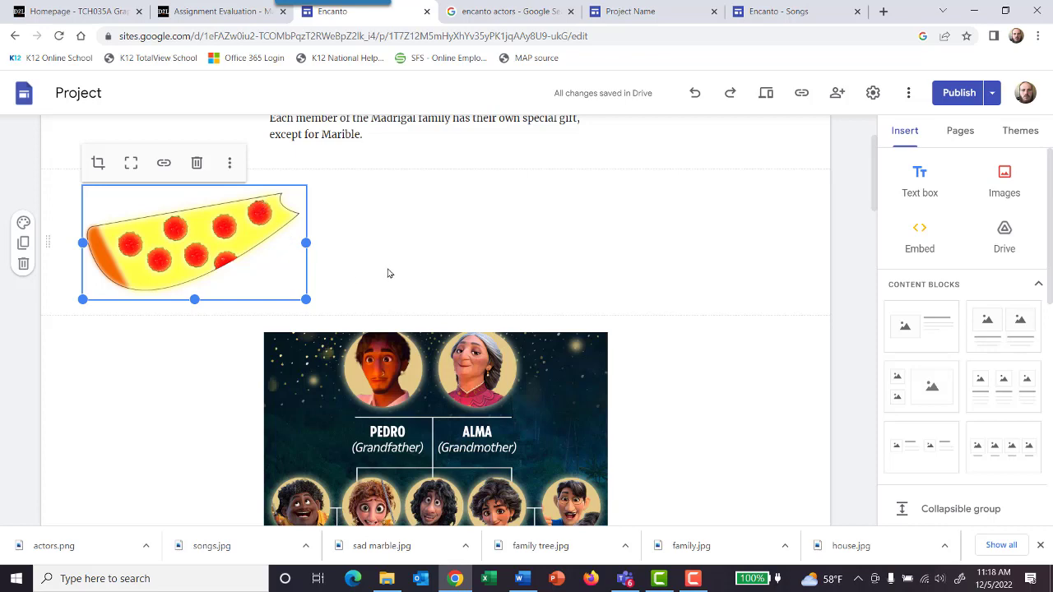
scroll(387, 276, up, 2)
scroll(386, 279, down, 1)
scroll(395, 306, up, 1)
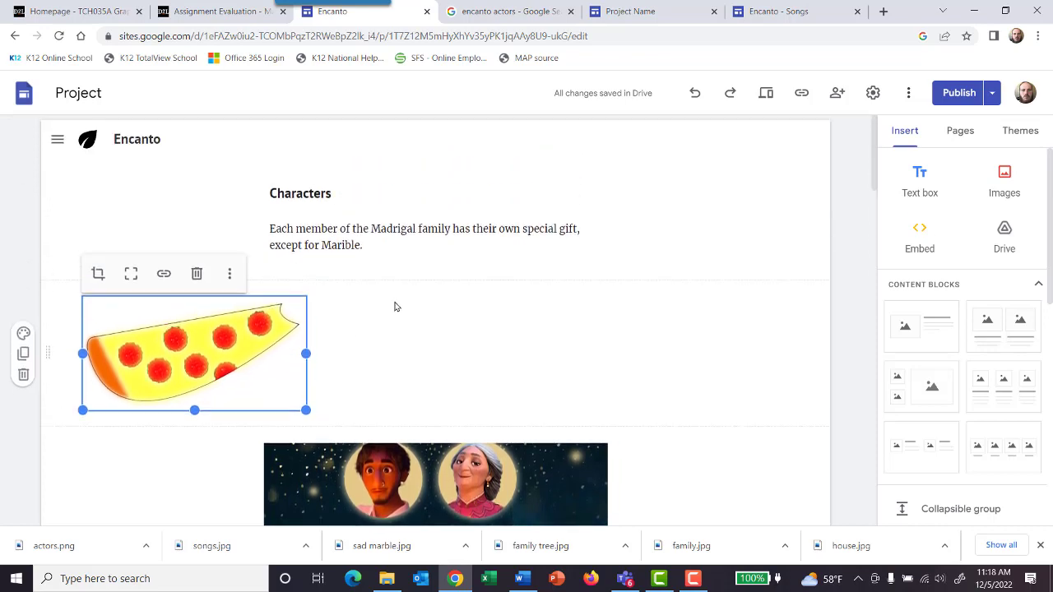
click(395, 321)
scroll(486, 406, down, 3)
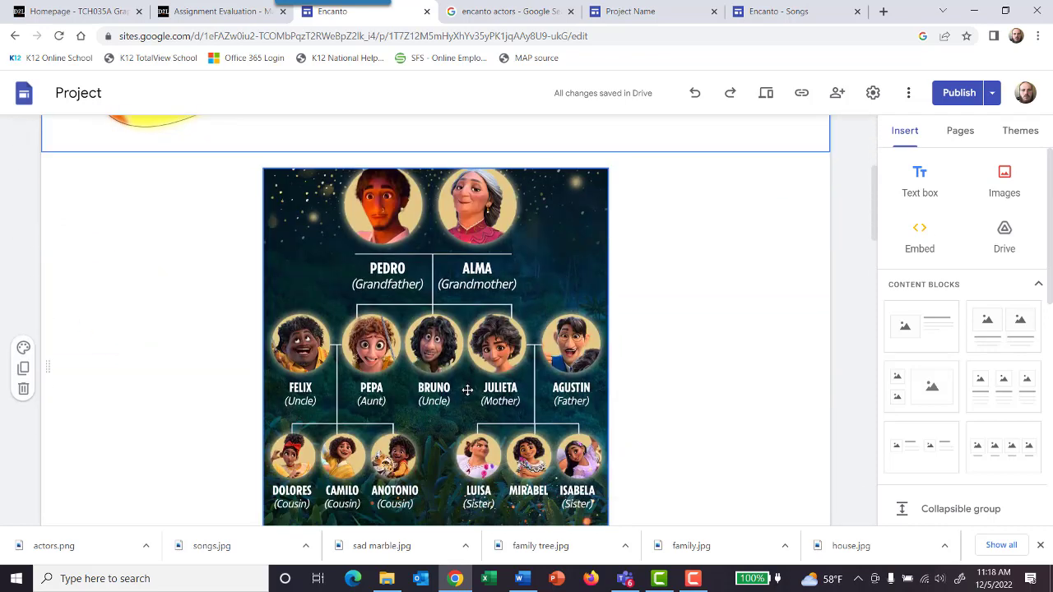
Step: Review the About the actors, Characters and Songs pages to check where the actors content was placed
click(961, 132)
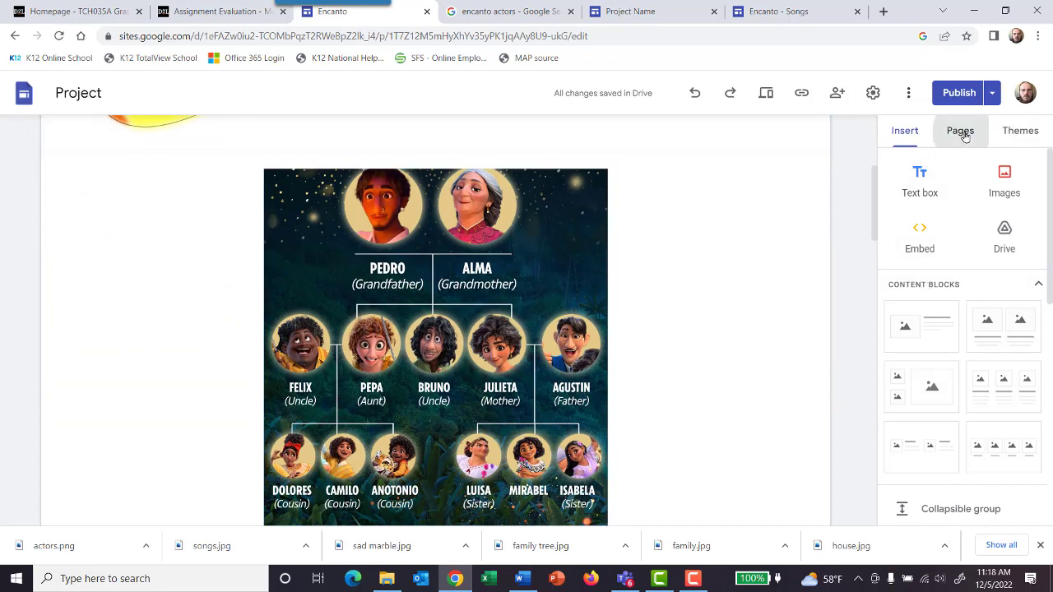
click(932, 295)
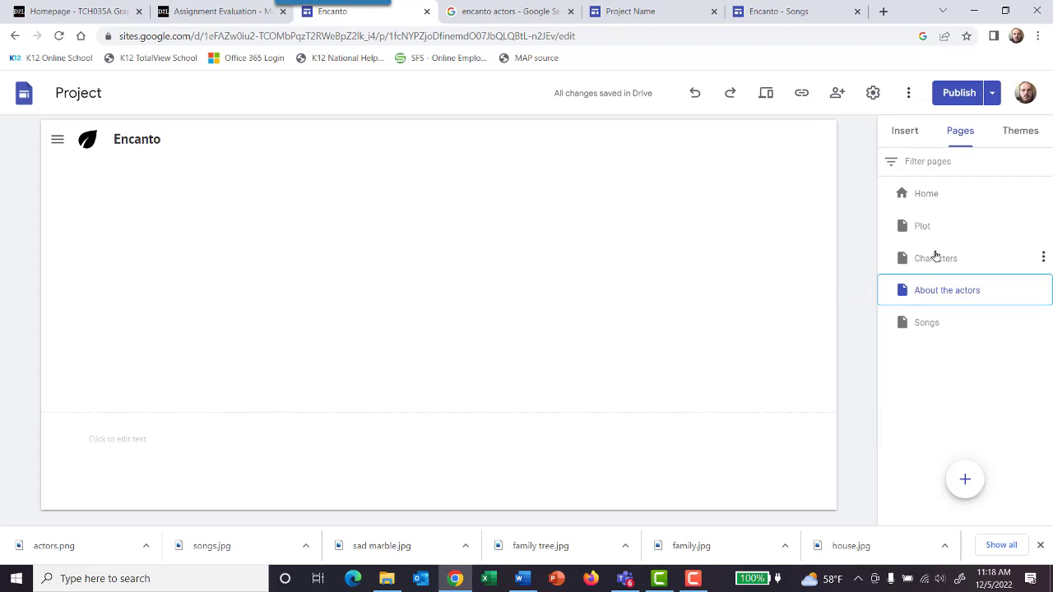
click(935, 258)
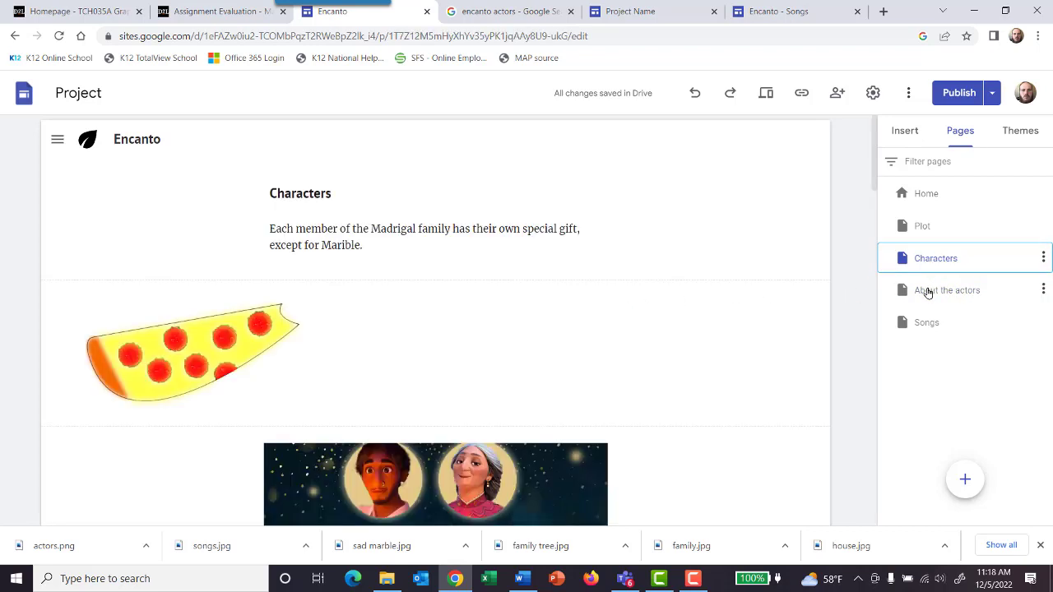
scroll(757, 267, down, 5)
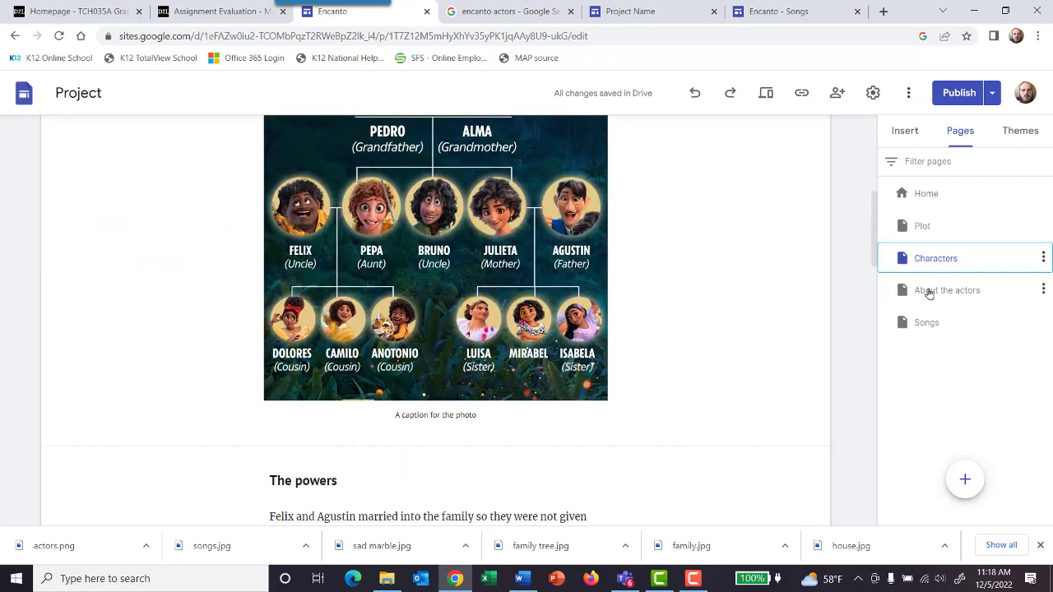
click(929, 293)
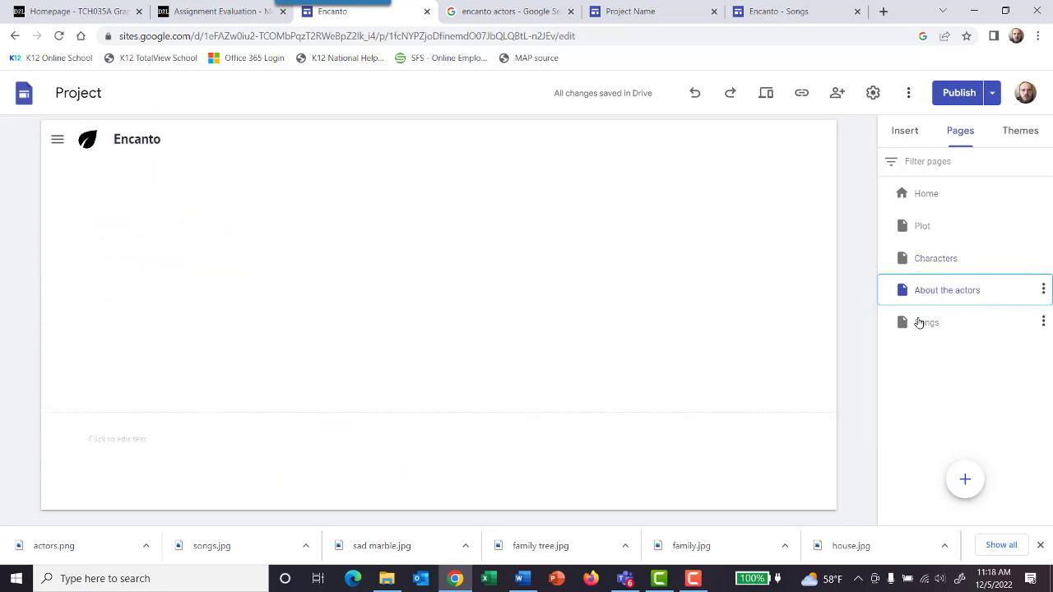
click(909, 322)
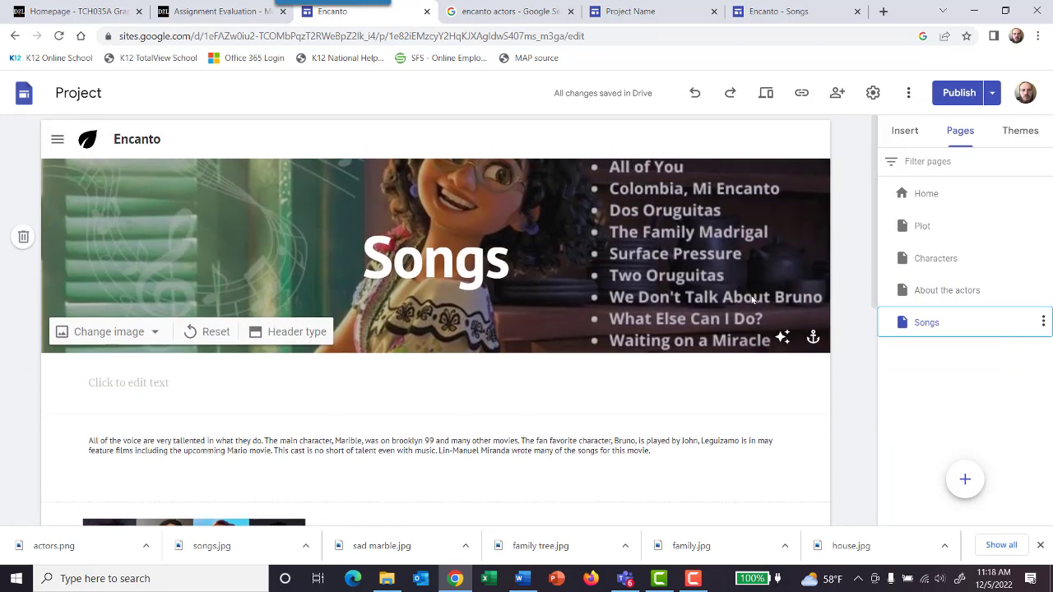
scroll(751, 300, down, 4)
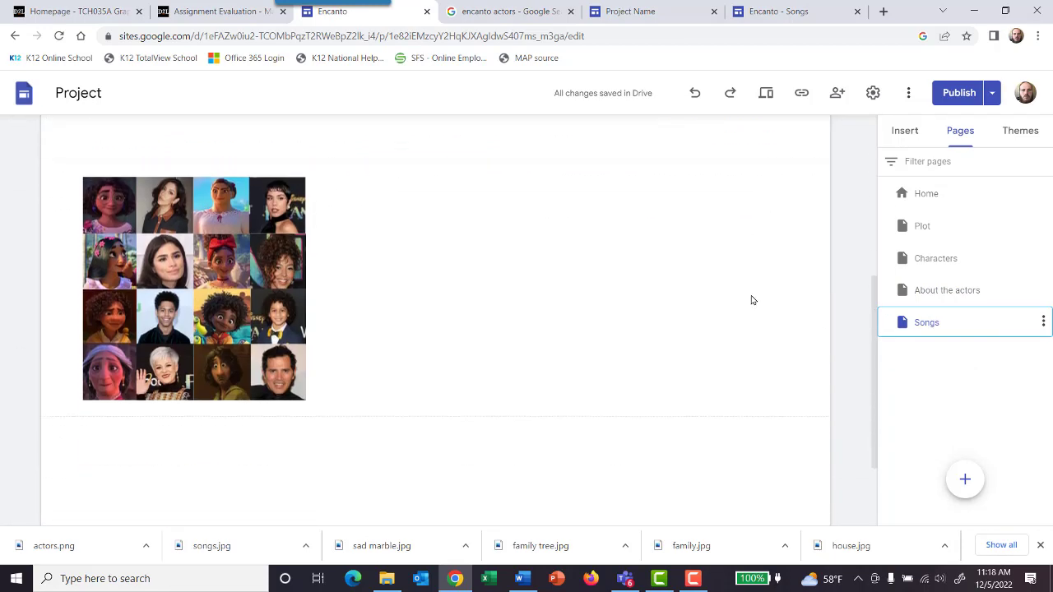
scroll(751, 301, up, 4)
scroll(752, 301, down, 3)
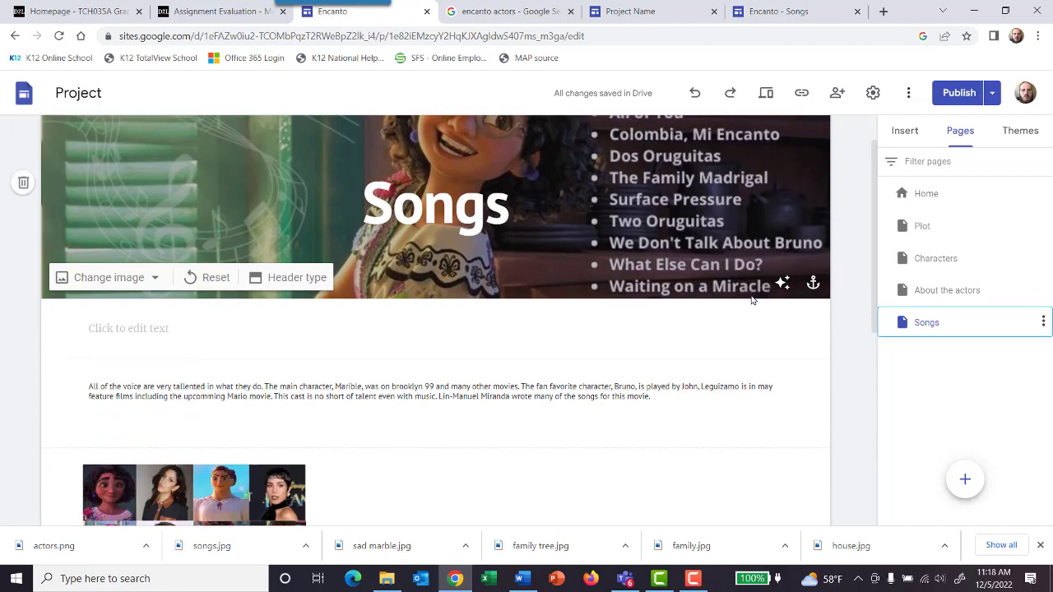
scroll(745, 299, up, 3)
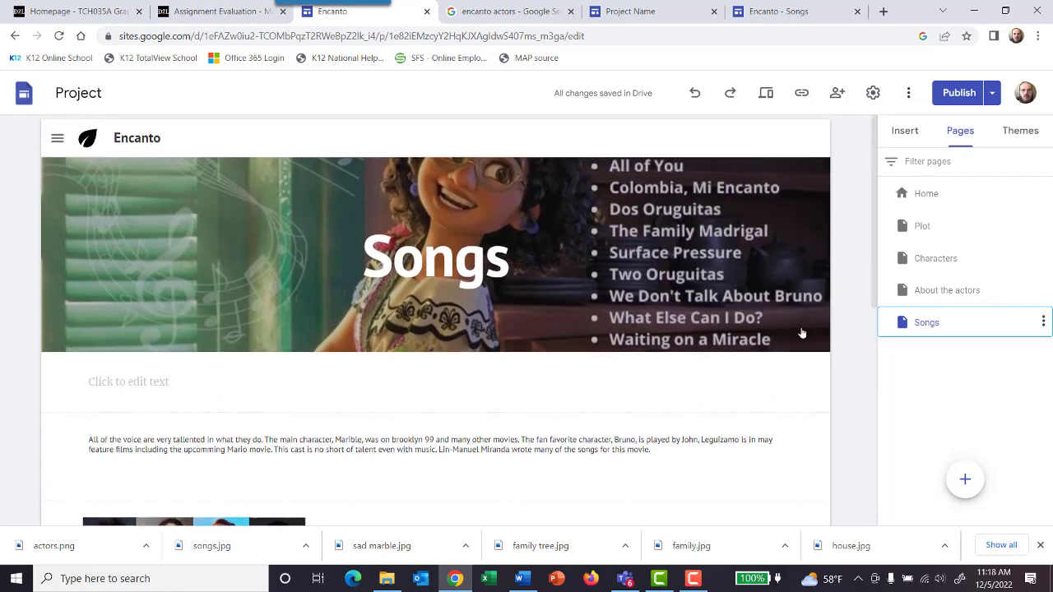
scroll(802, 334, down, 1)
Step: Upload the "actors" image from the encanto images folder to the About the actors page
click(951, 297)
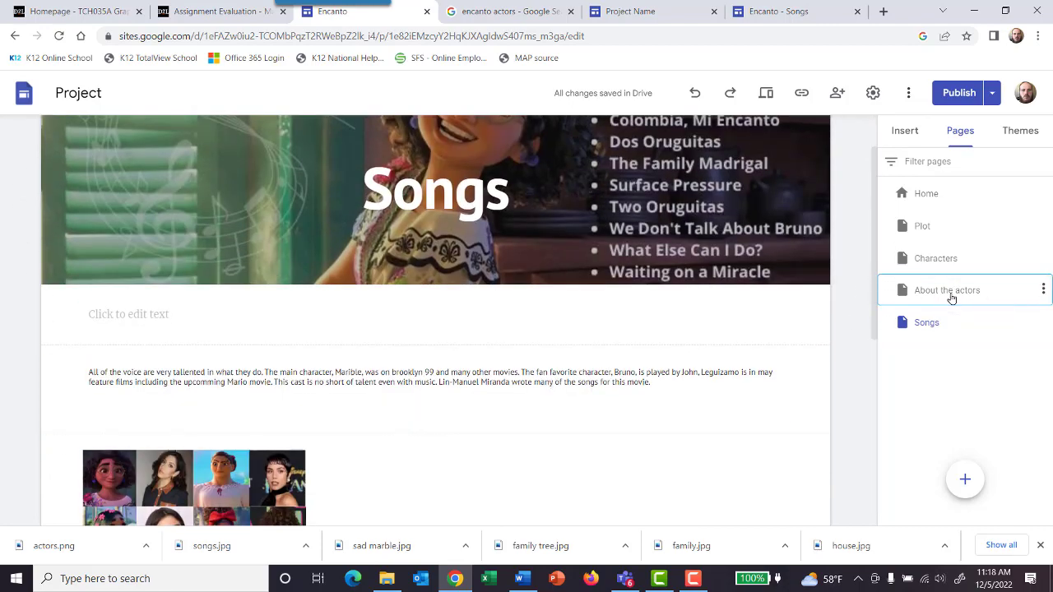
click(905, 130)
click(1029, 185)
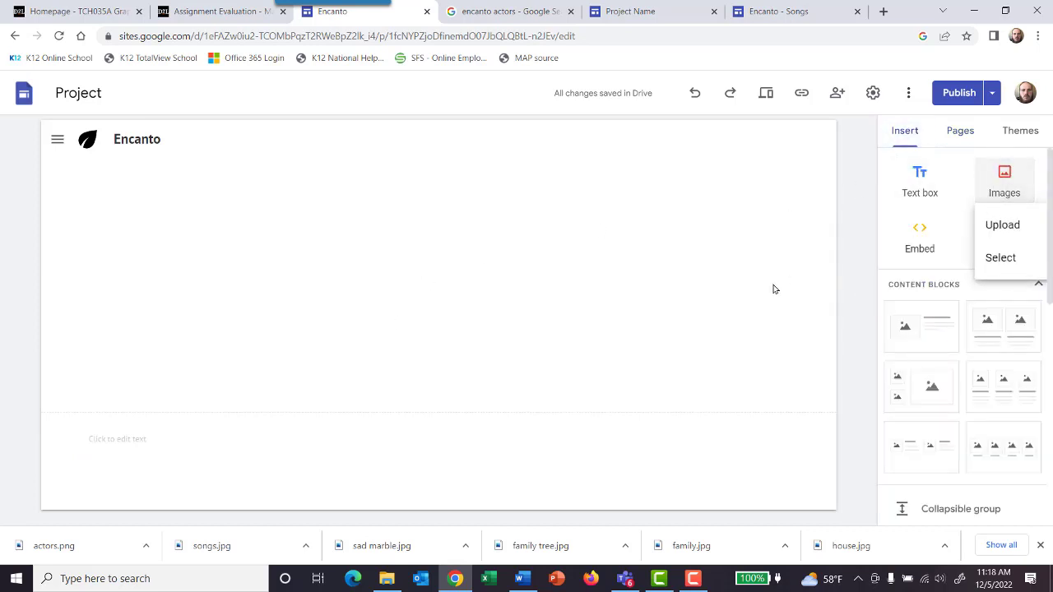
click(997, 235)
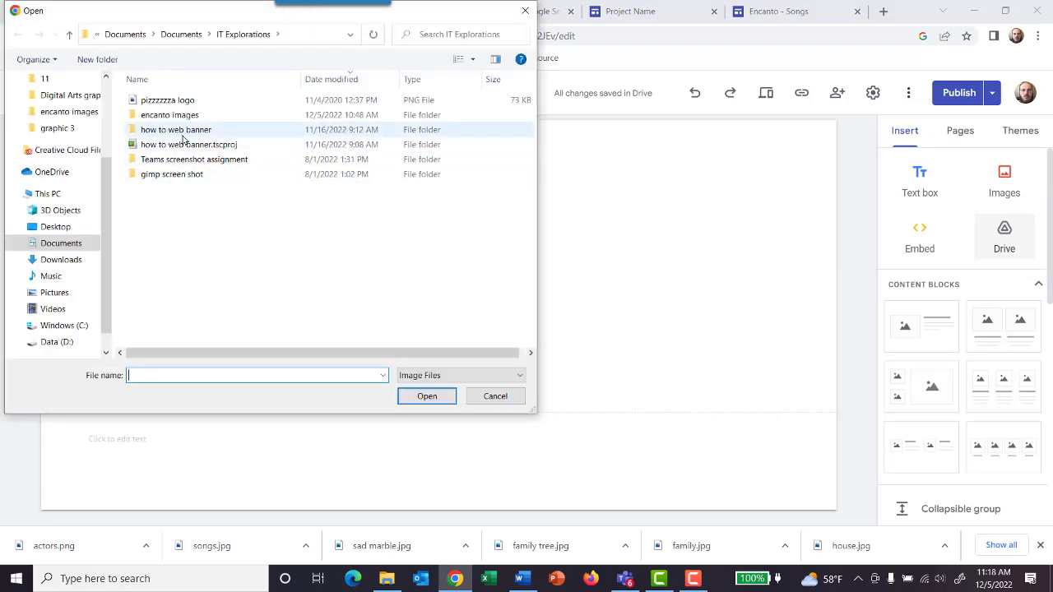
double_click(164, 115)
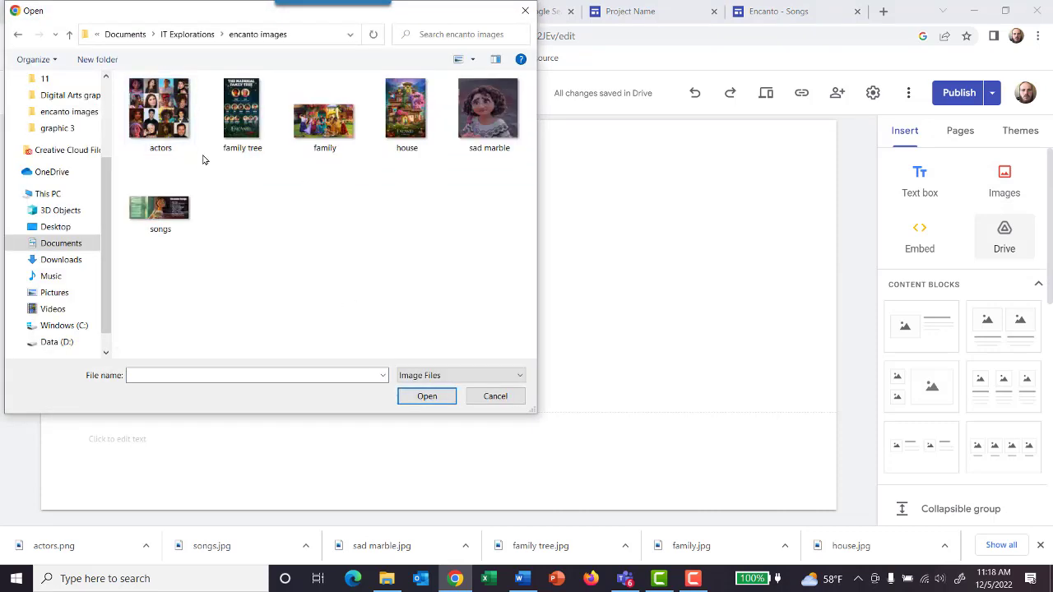
click(158, 111)
click(427, 395)
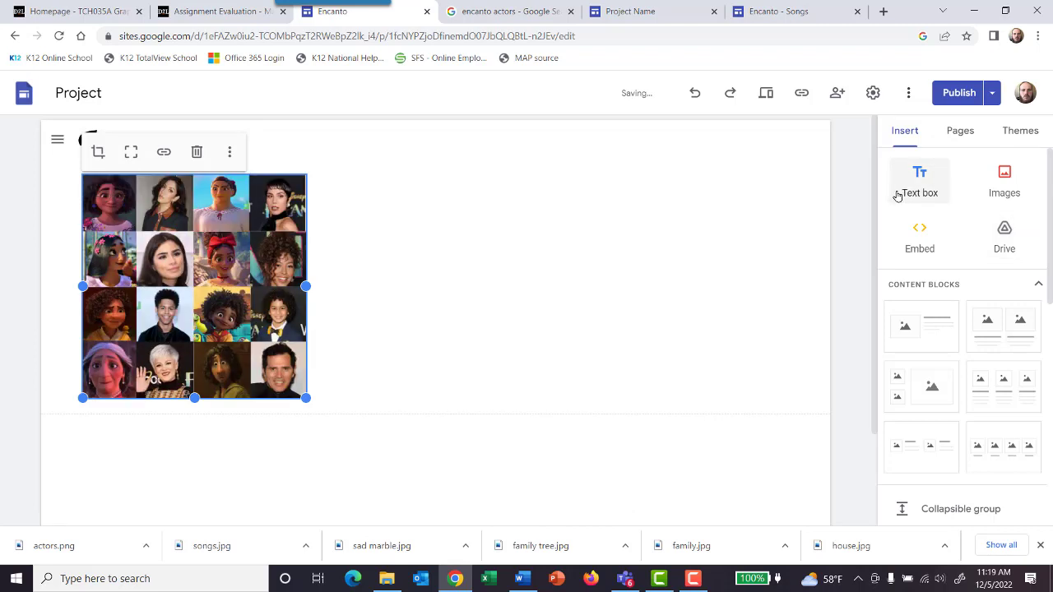
Step: Add a text box below the actors image and paste the copied actors description into it
click(647, 322)
click(915, 183)
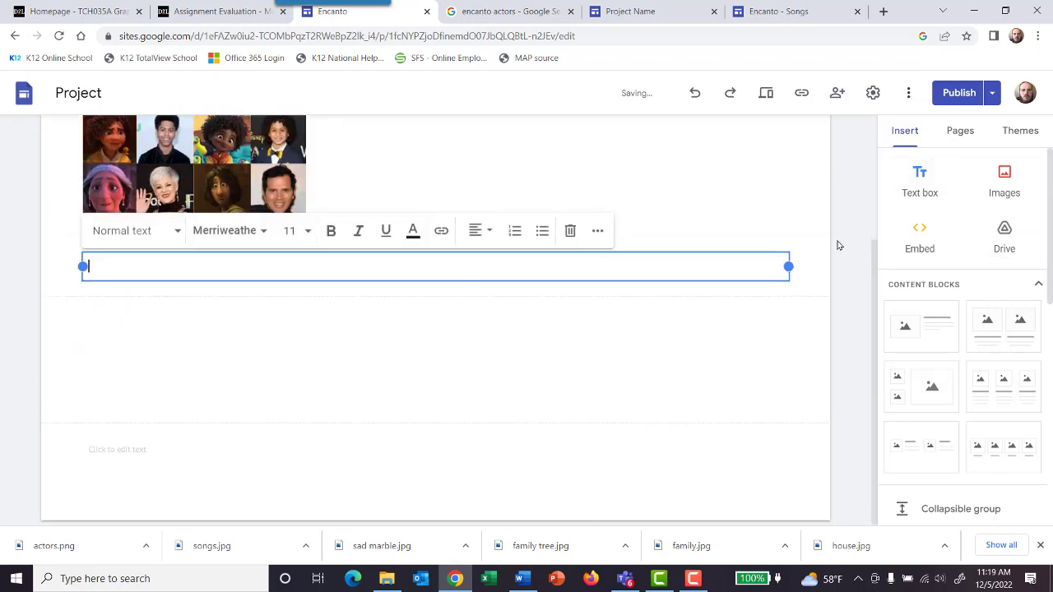
text(All of the voice are very tallented in what they do. The main character, Marible, was on brooklyn 99 and many other movies. The fan favorite character, Bruno, is played by John, Leguizamo is in may feature films including the upcomming Mario movie. This cast is no short of talent even with music. Lin-Manuel Miranda wrote many of the songs for this movie.)
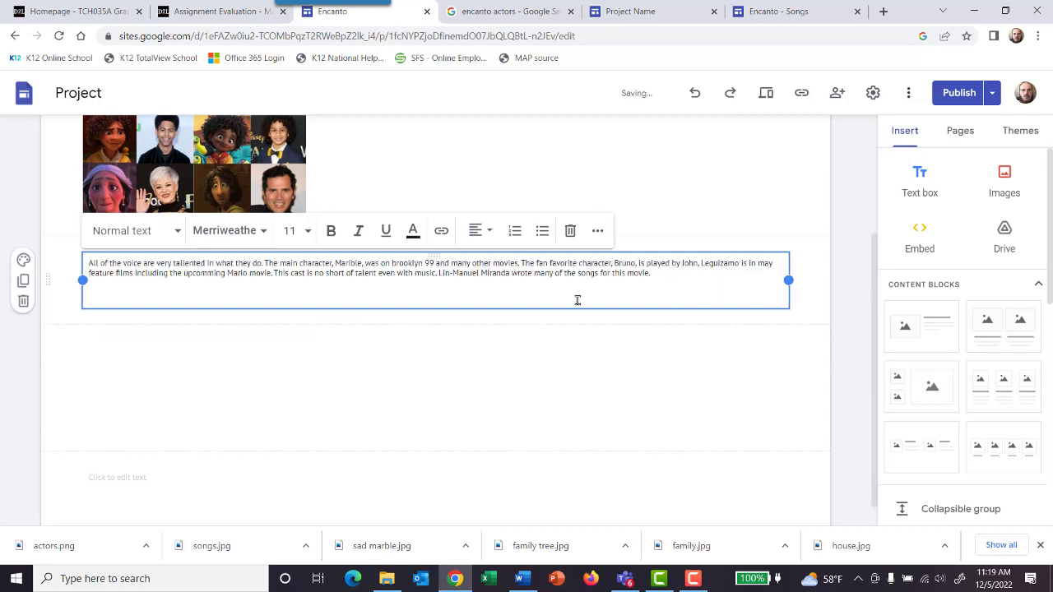
click(443, 376)
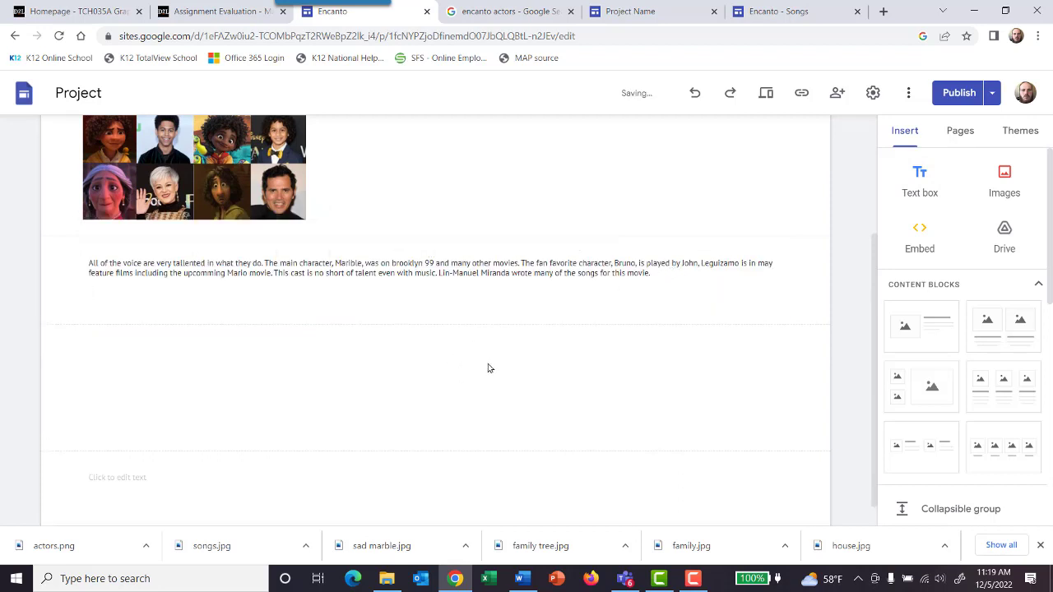
Step: Delete the misplaced actors image from the Songs page
click(968, 133)
click(921, 327)
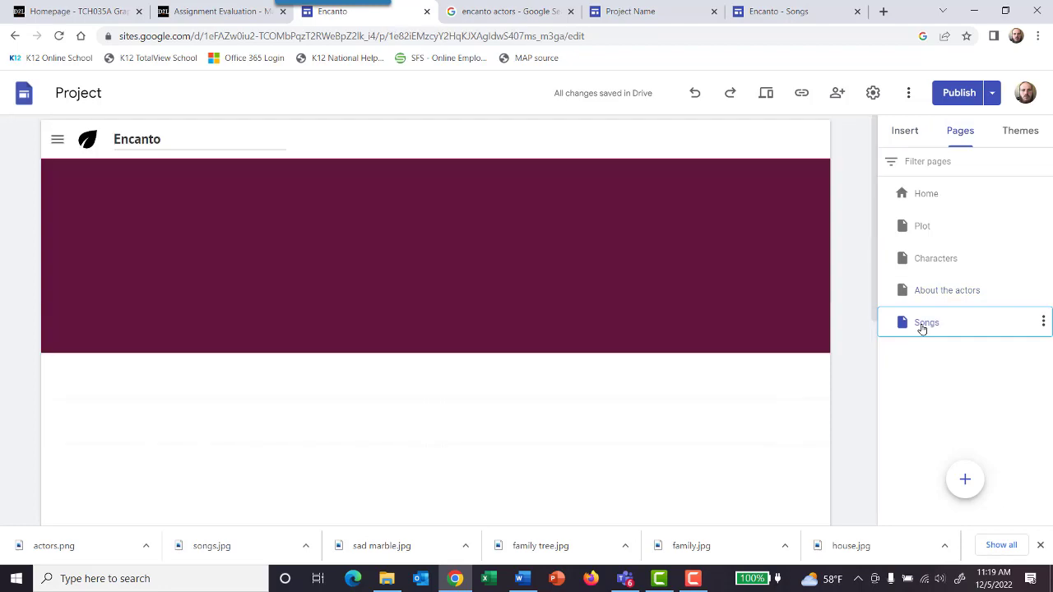
scroll(585, 359, down, 2)
scroll(511, 372, up, 2)
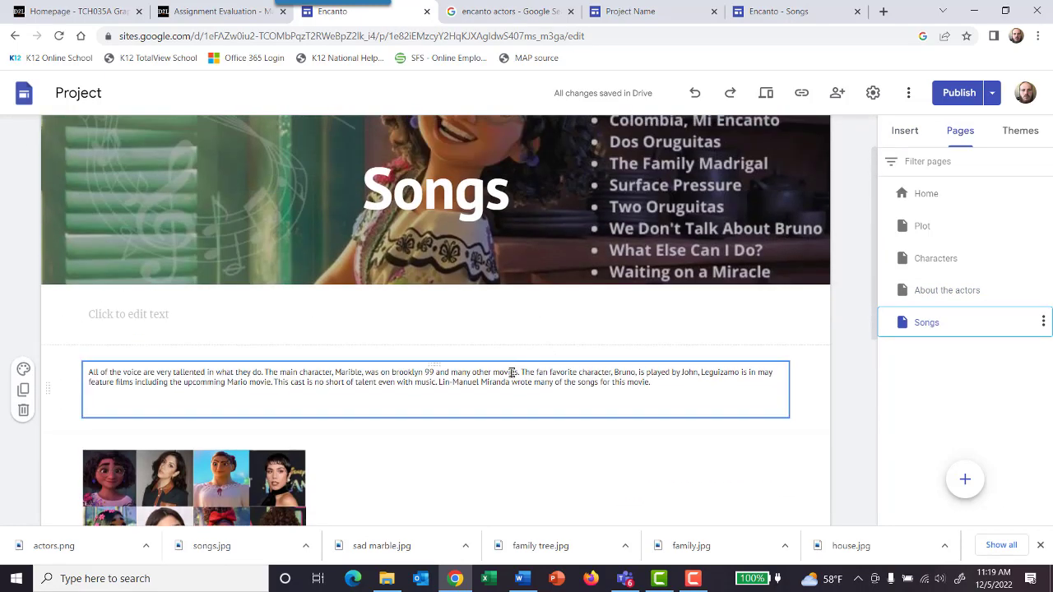
scroll(316, 414, down, 1)
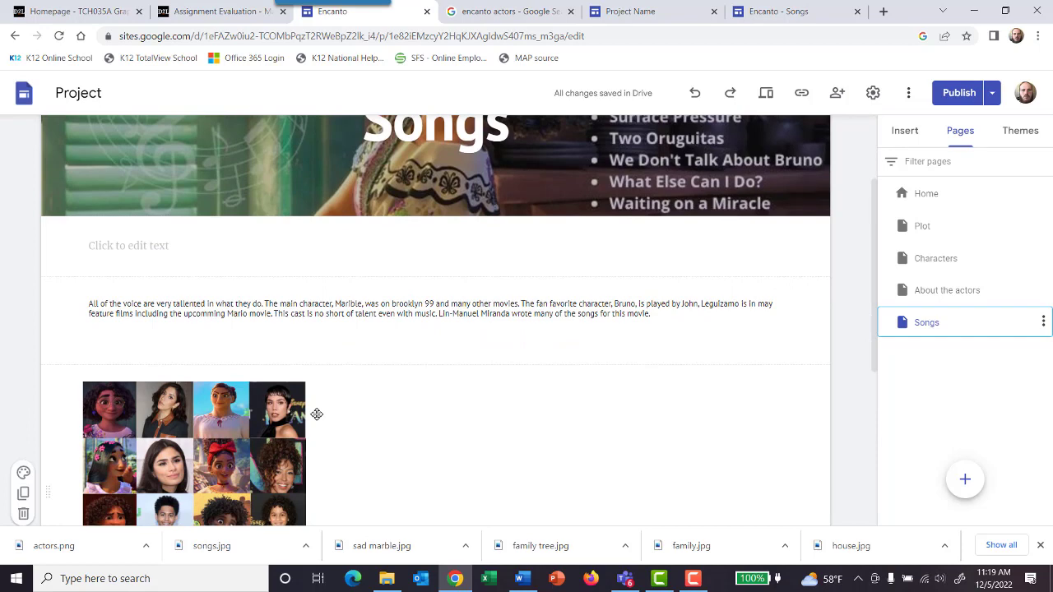
scroll(317, 414, down, 2)
click(221, 369)
key(Delete)
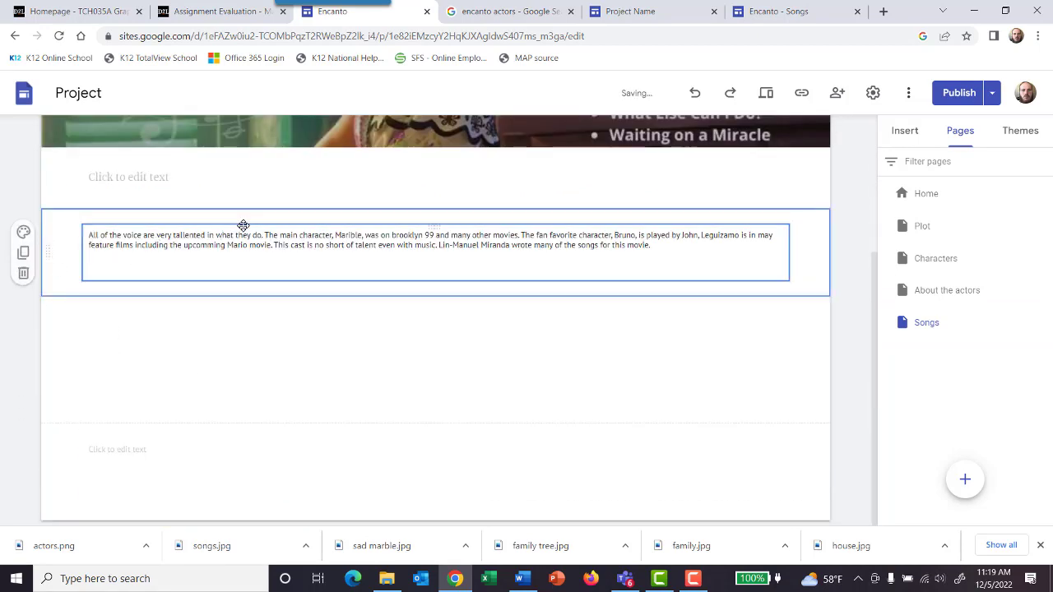
Step: Replace the actors description on the Songs page with "The songs in Encanto are catchy. They are approrpiate for all ages."
drag(690, 244, 80, 234)
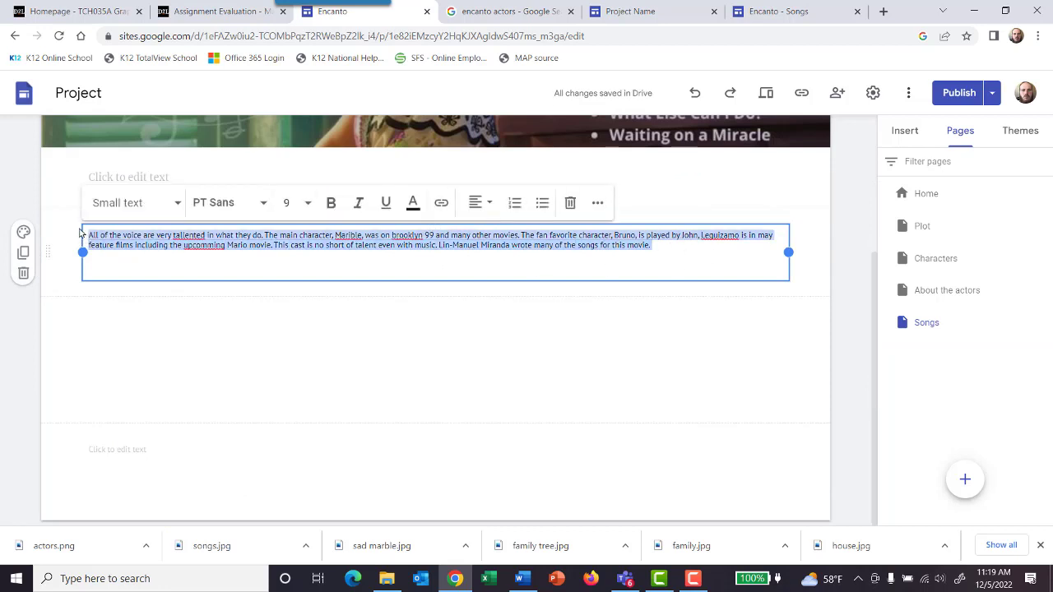
text(T)
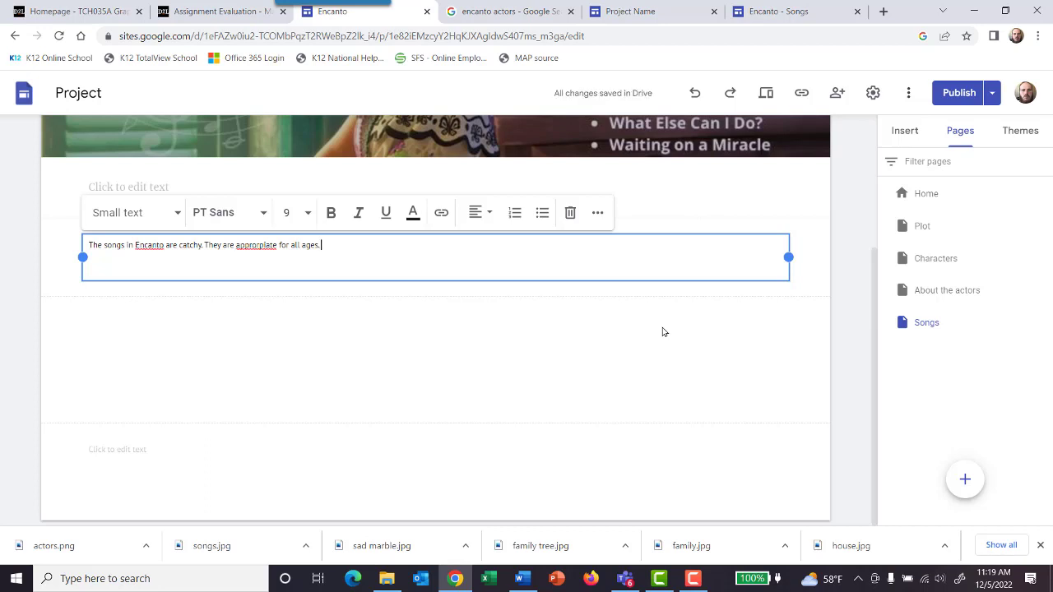
Step: Append "They will make you want to get up and dance. Its fun for the whole family." to the Songs page text
text(They will make you want)
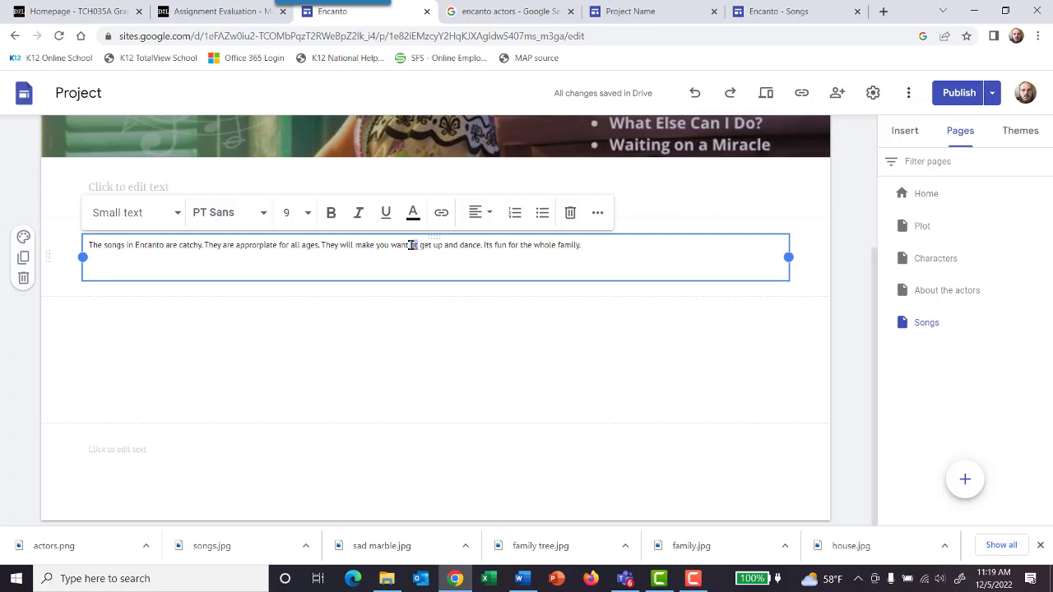
text(to)
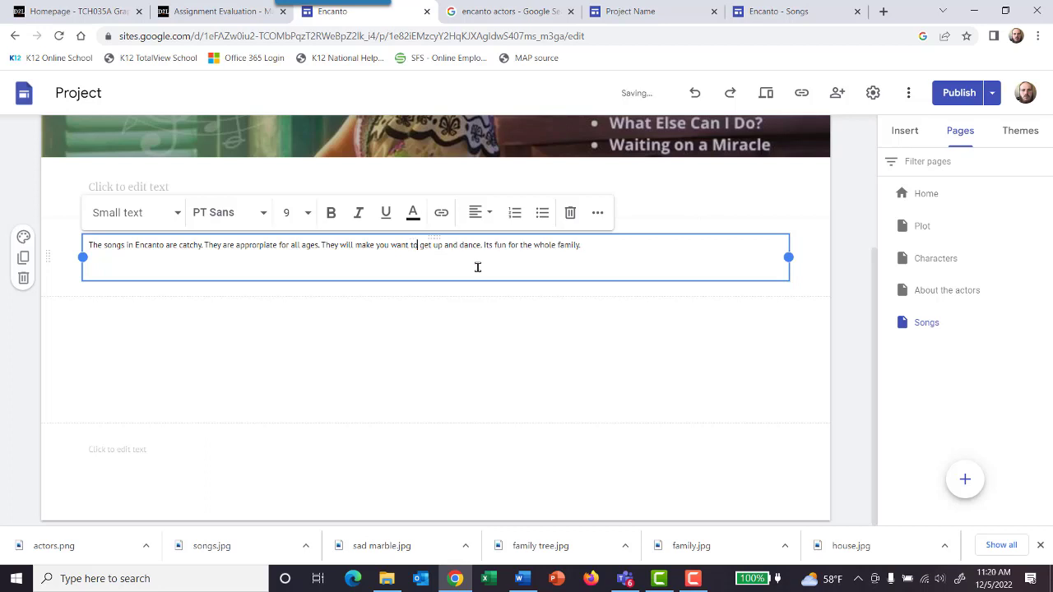
click(672, 321)
scroll(735, 314, up, 3)
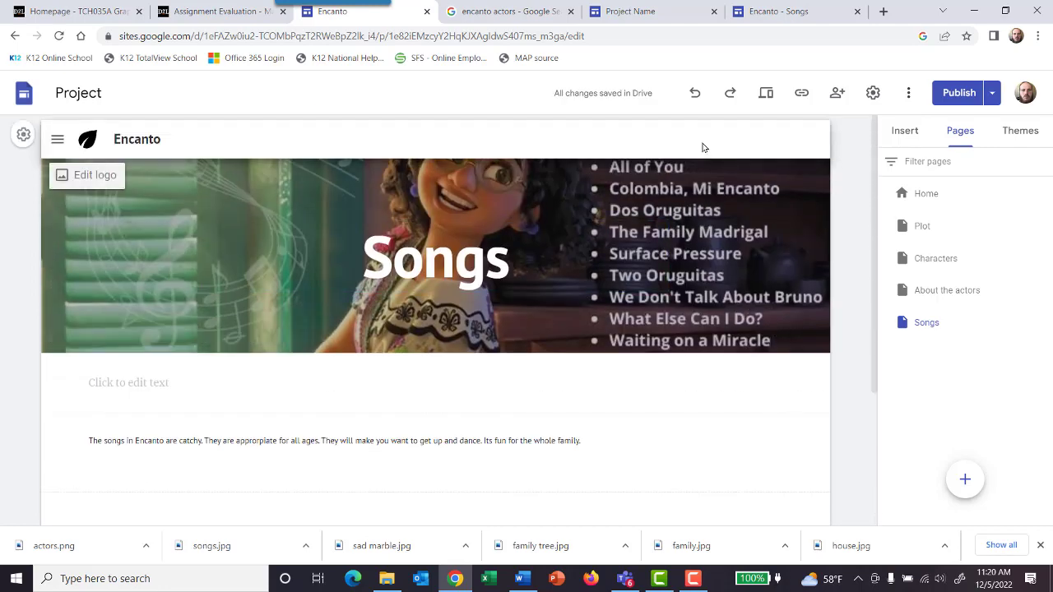
Step: Close the browser tabs with the published Encanto Songs page and the Project Name site, returning to the site editor
click(790, 12)
click(857, 12)
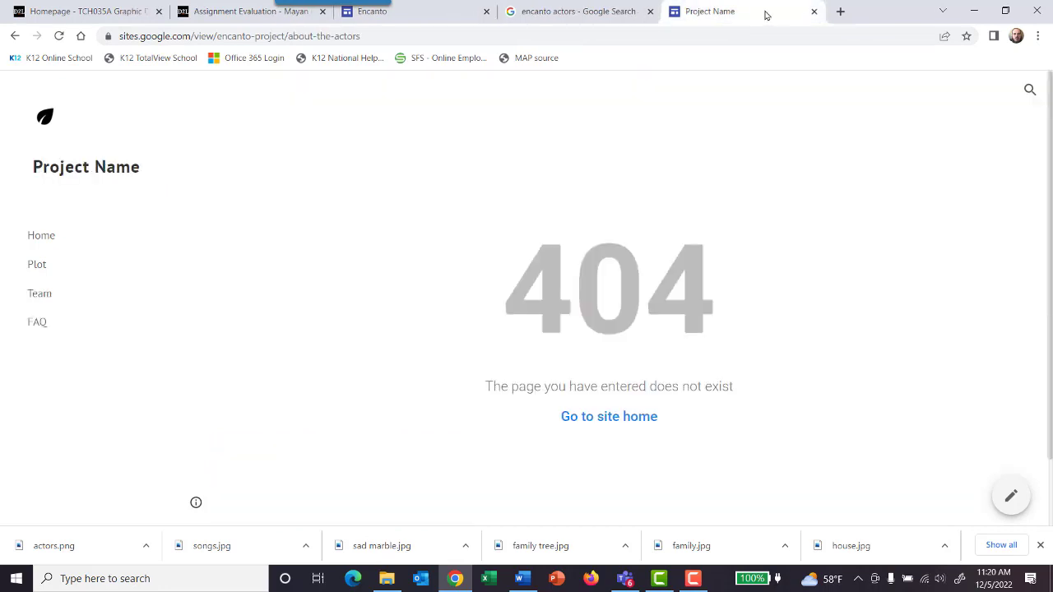
click(813, 12)
click(461, 15)
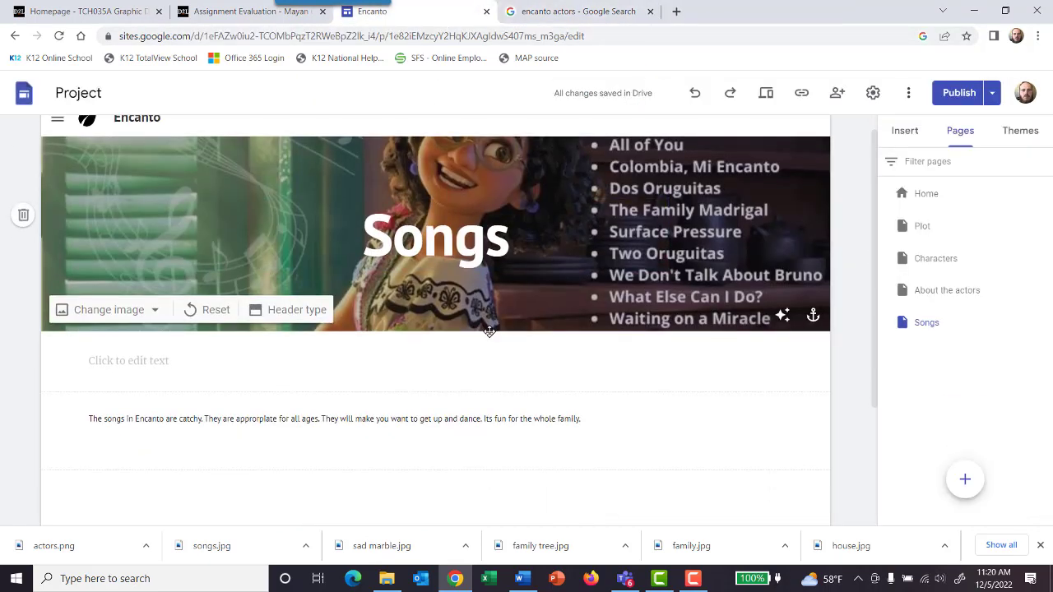
Step: Start an image upload for the Songs page and check the Pictures, IT Explorations and Downloads folders for an image
scroll(477, 337, down, 2)
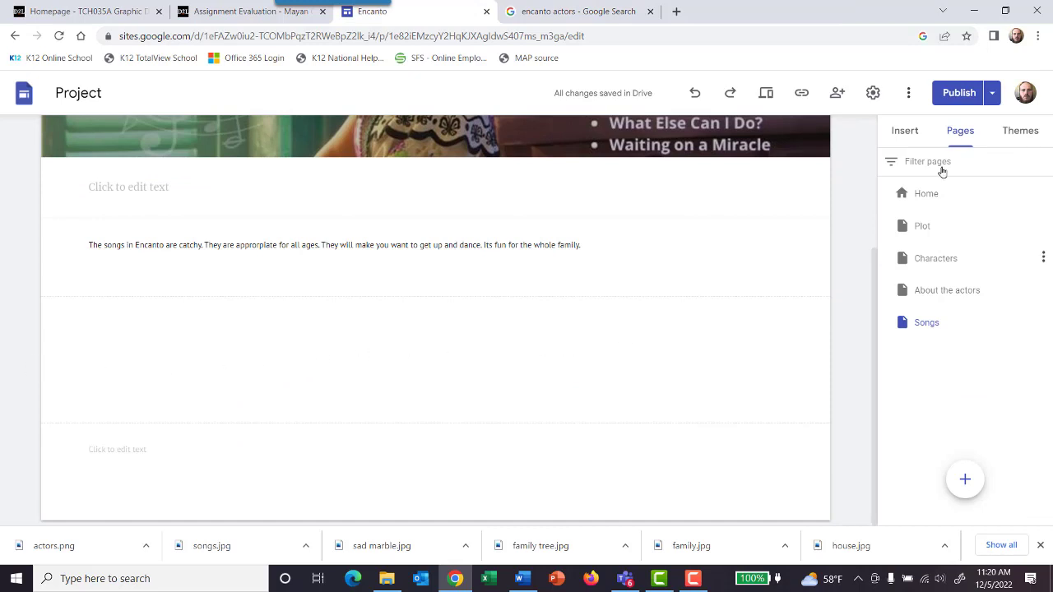
click(905, 131)
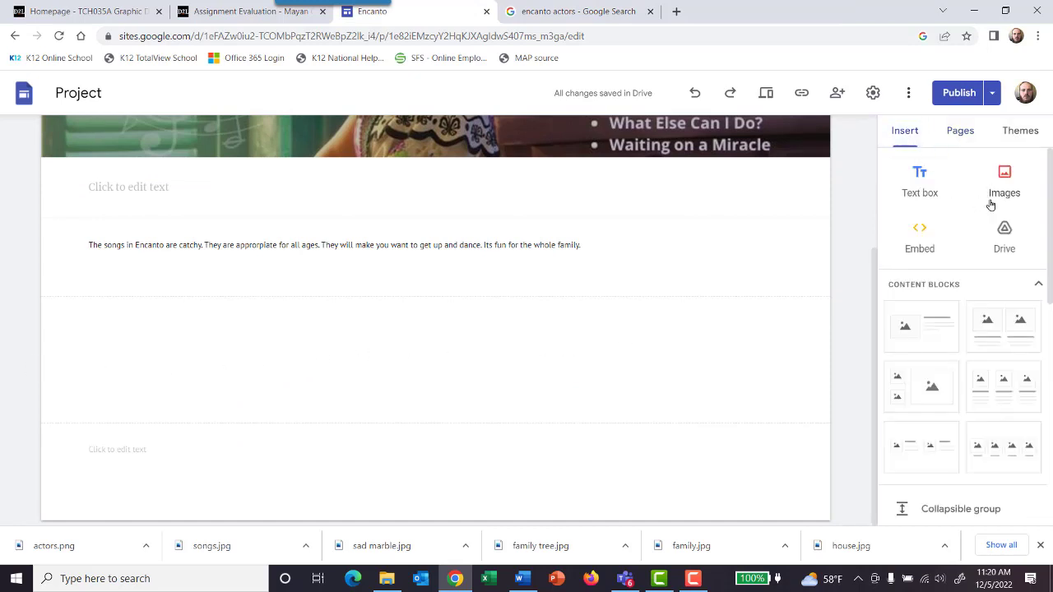
click(991, 201)
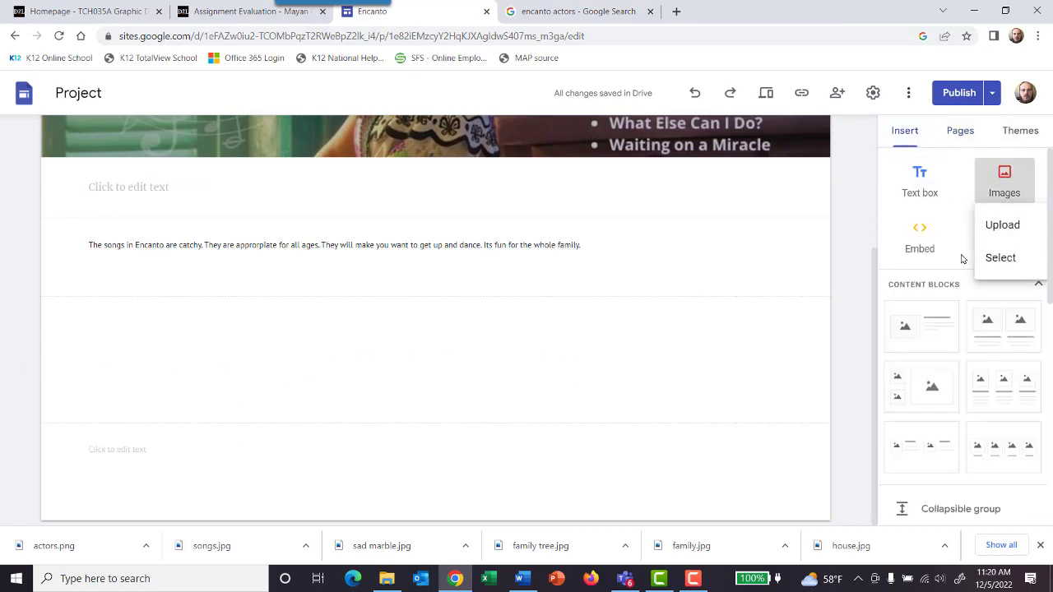
click(1008, 228)
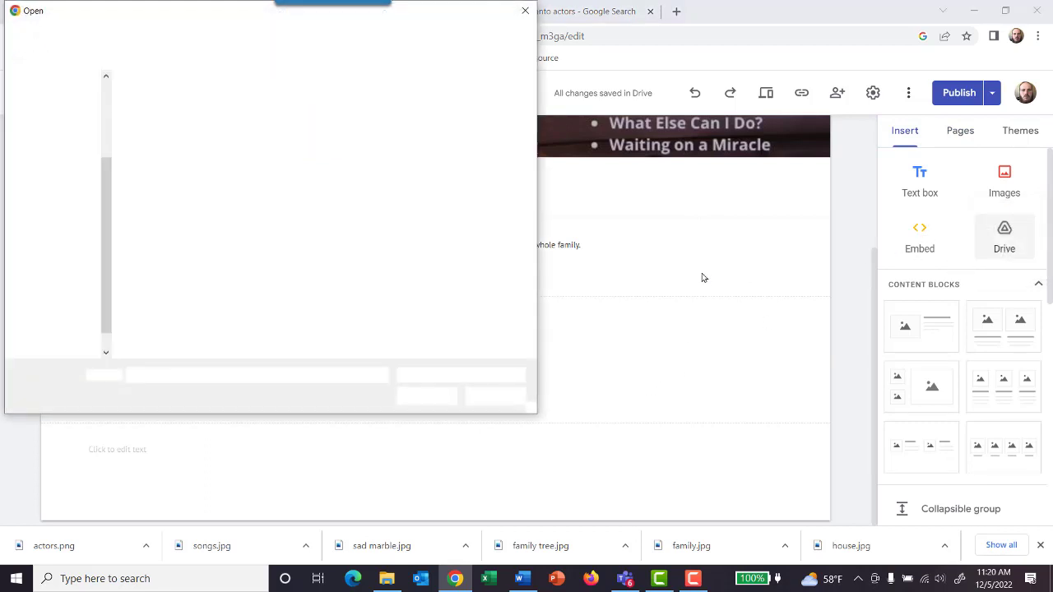
scroll(76, 110, up, 3)
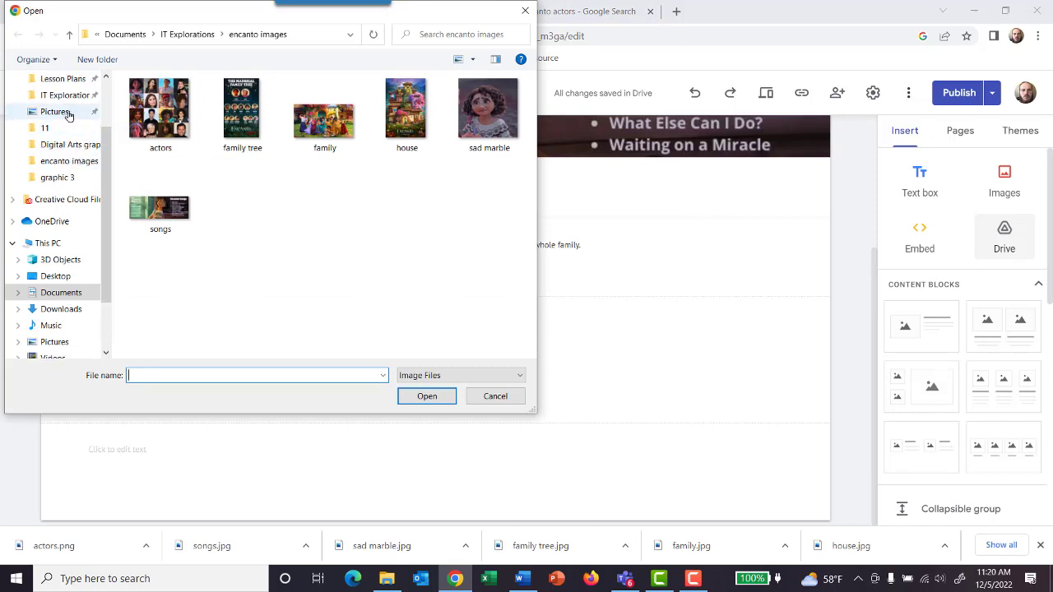
click(68, 113)
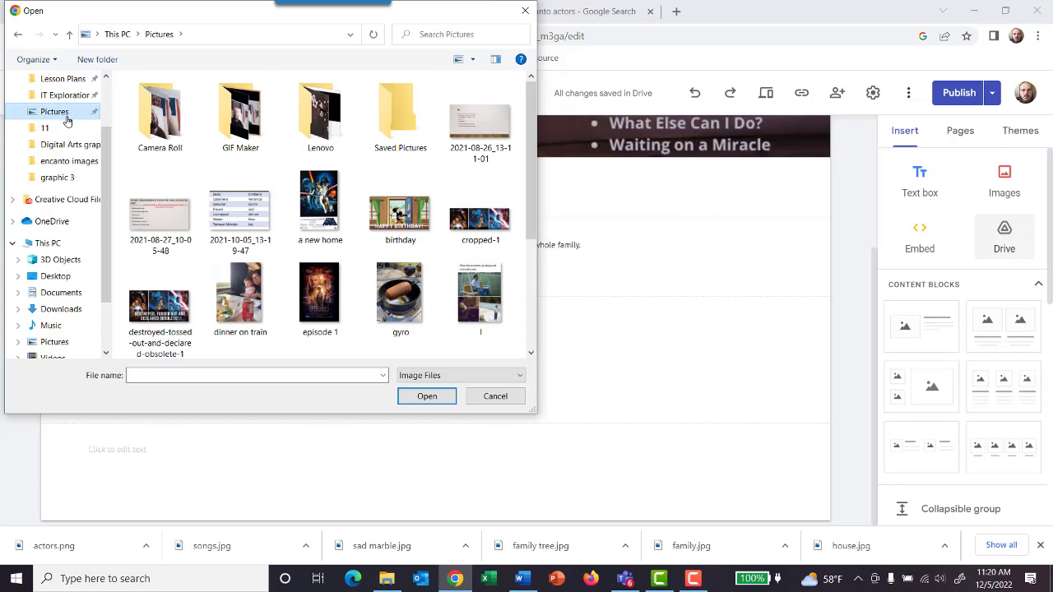
scroll(69, 146, up, 1)
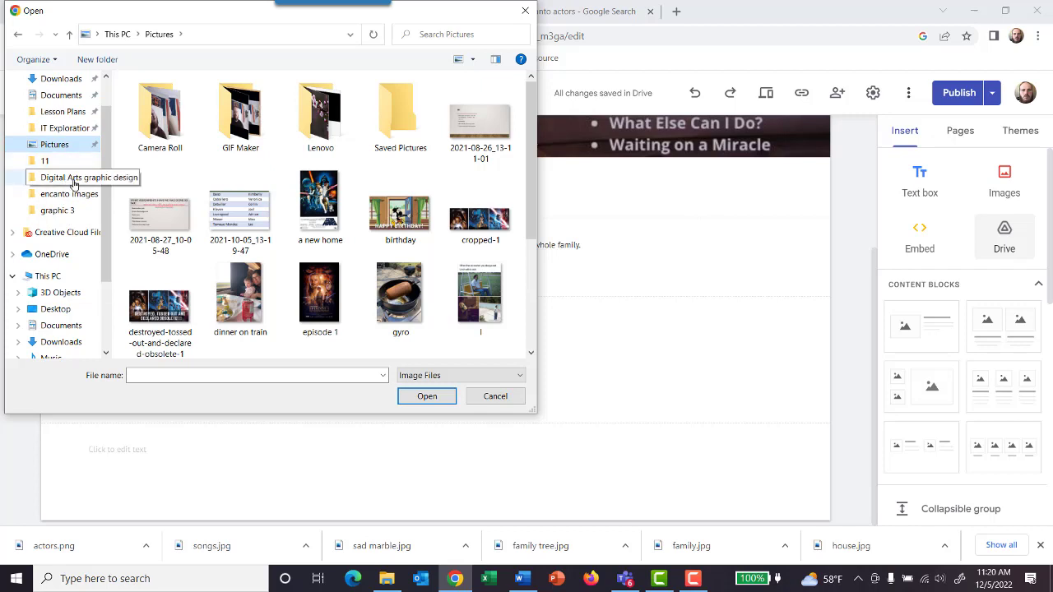
click(64, 128)
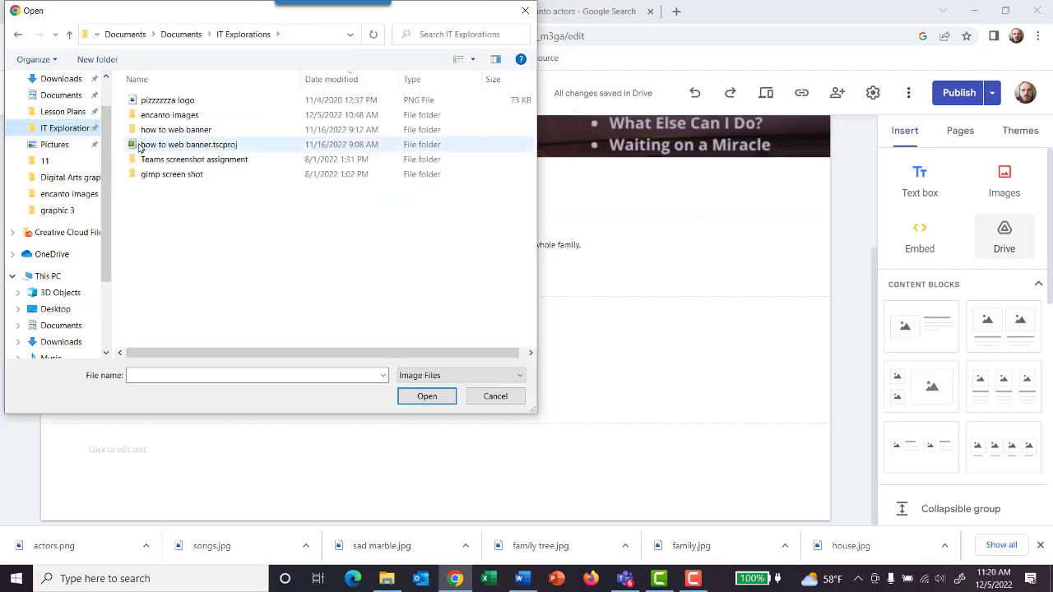
scroll(74, 136, up, 1)
click(61, 123)
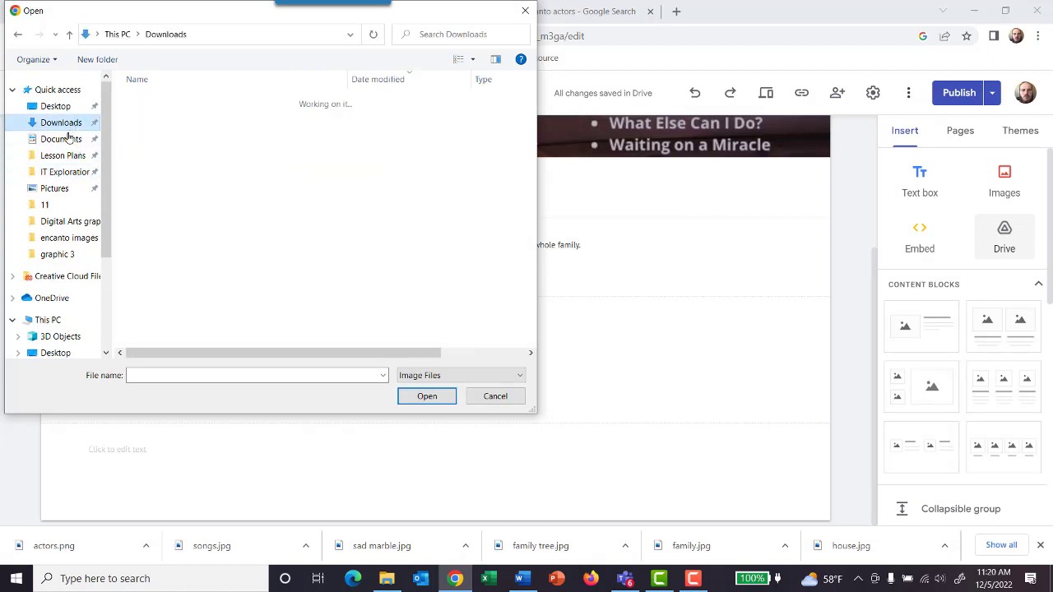
Step: Browse to the Image editing folder within the Documents subfolder of Documents for the upload
click(61, 139)
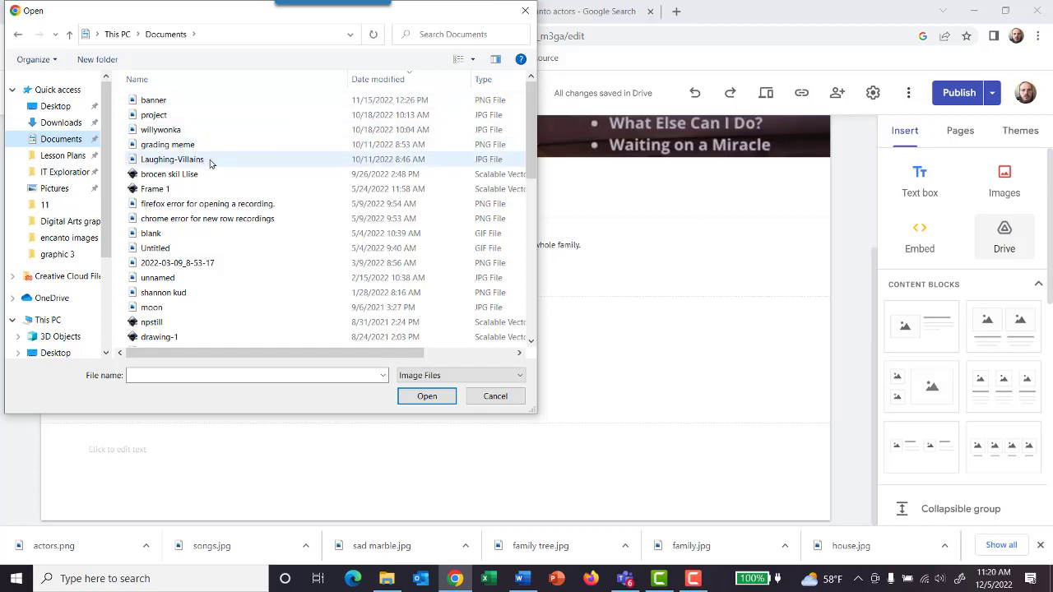
scroll(228, 172, down, 8)
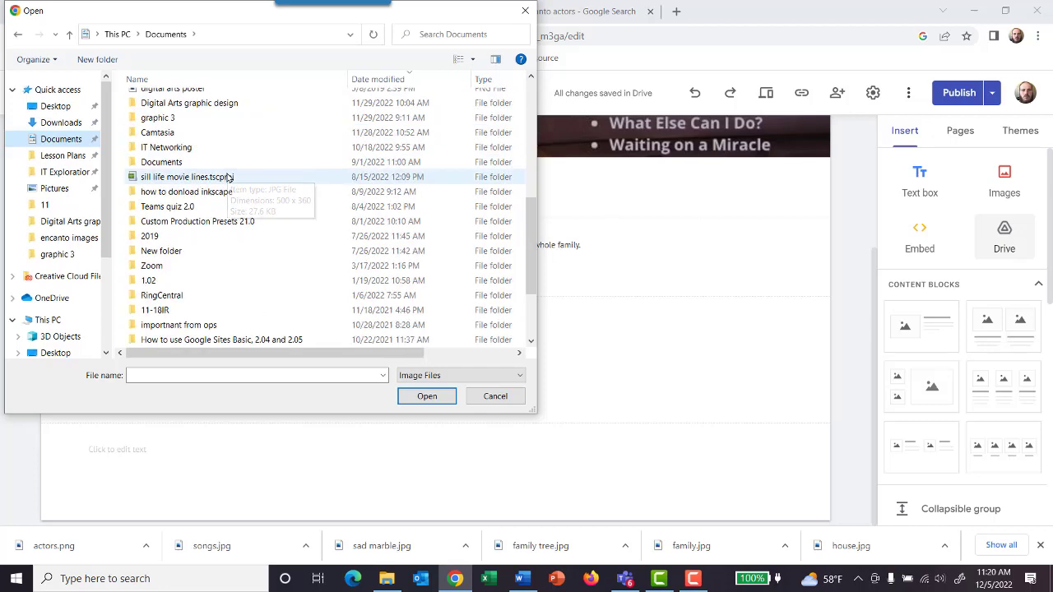
scroll(228, 177, down, 2)
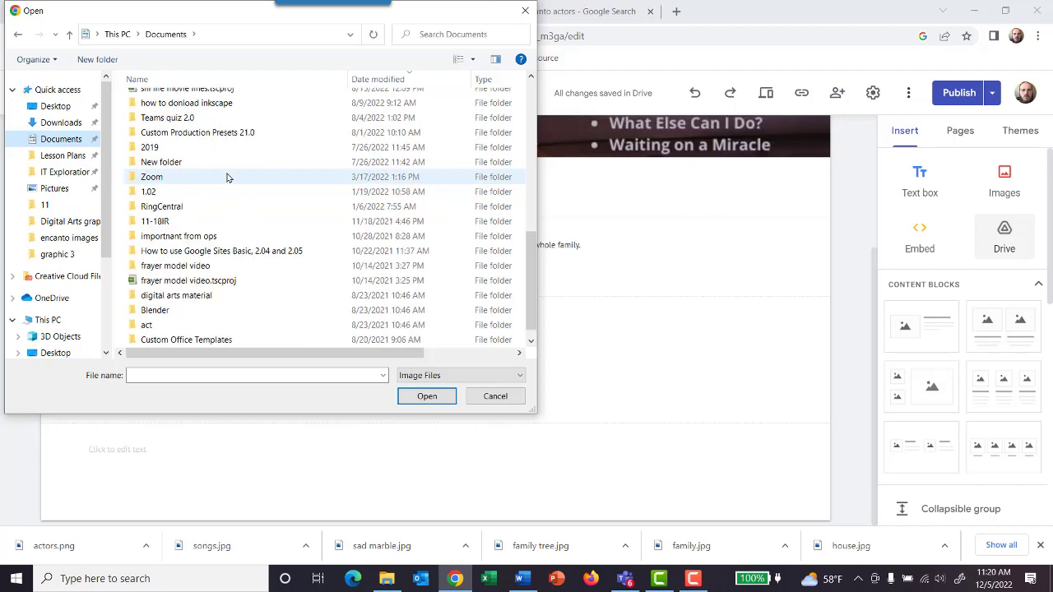
scroll(228, 177, down, 1)
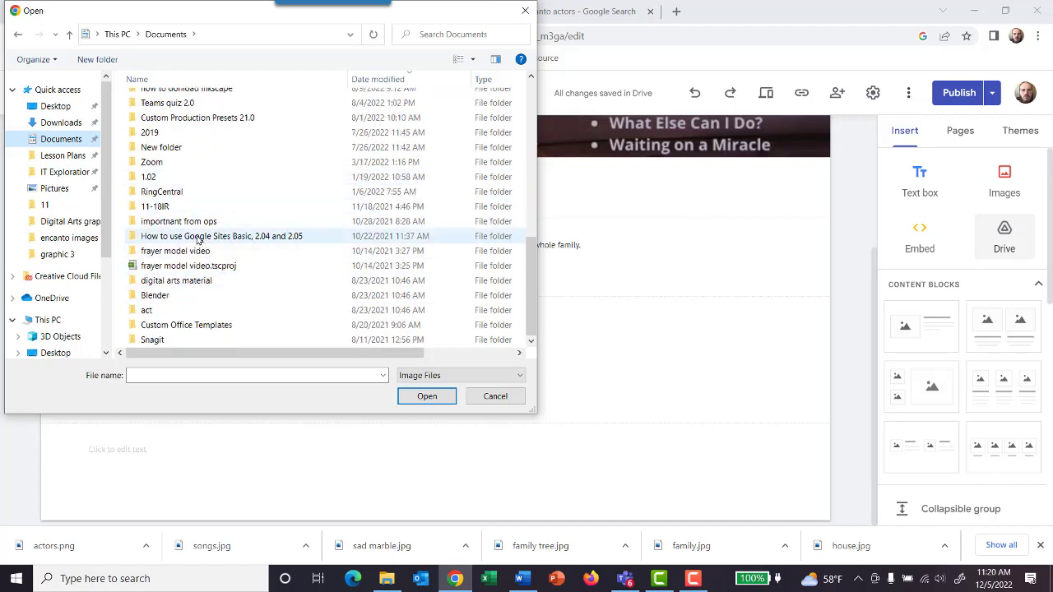
scroll(165, 177, up, 2)
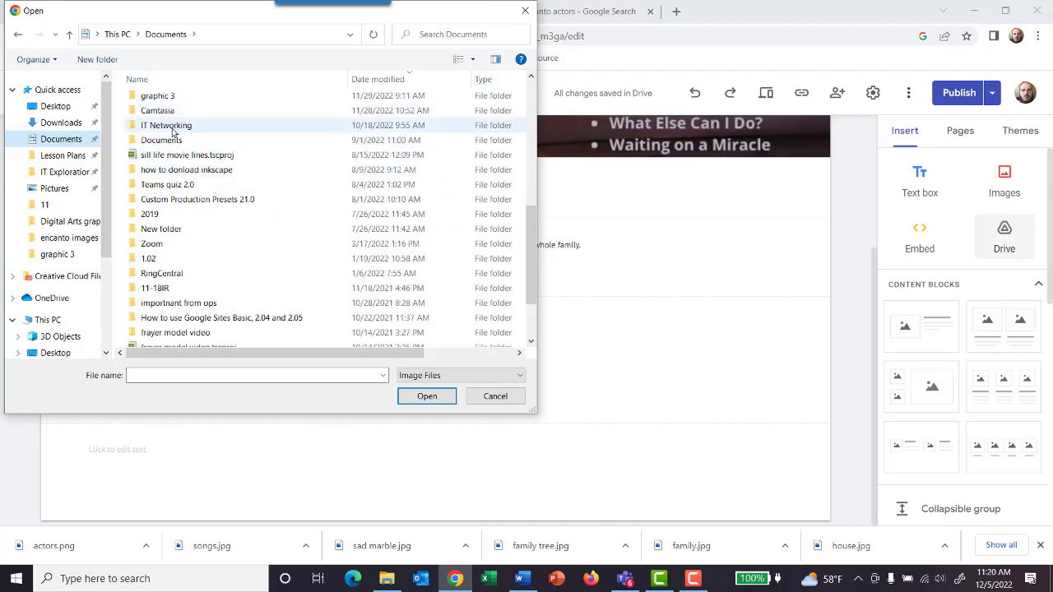
double_click(188, 142)
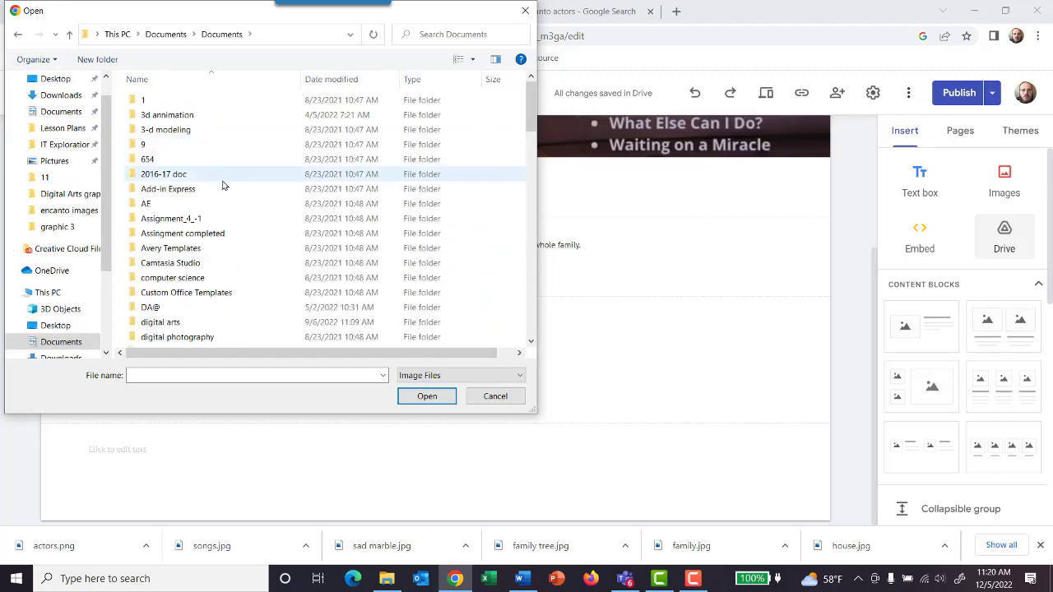
scroll(222, 186, down, 4)
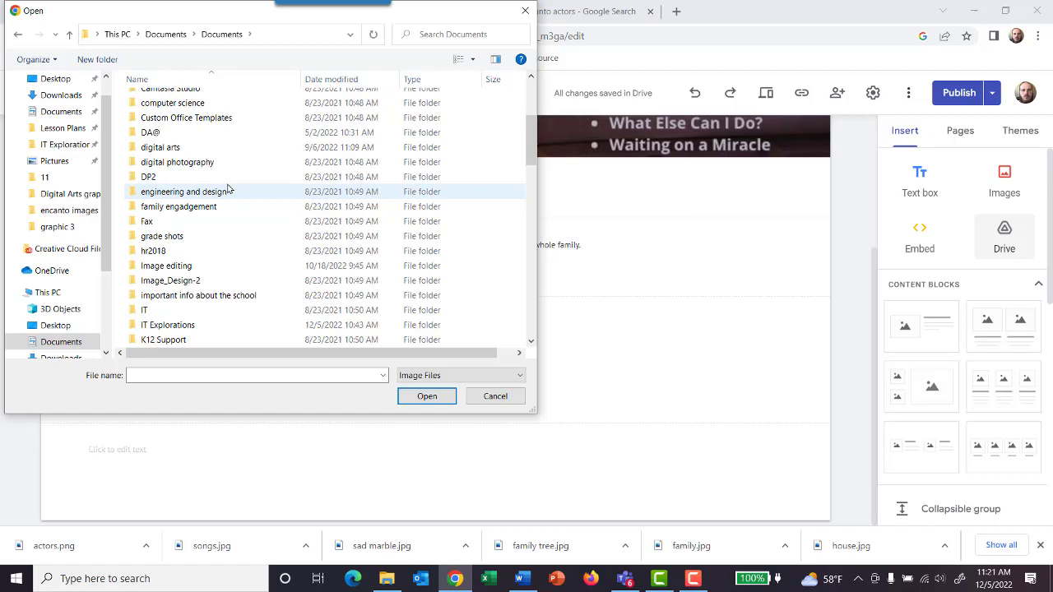
double_click(230, 266)
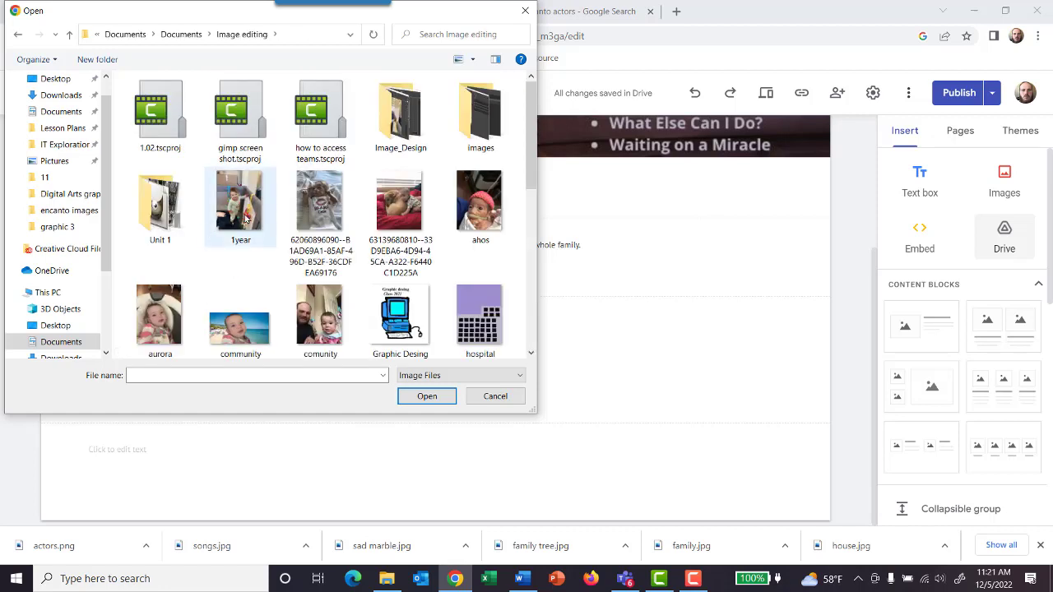
Step: Look through the Image editing folder and its Image_Design subfolder for an image to upload
scroll(244, 218, down, 1)
scroll(245, 220, down, 2)
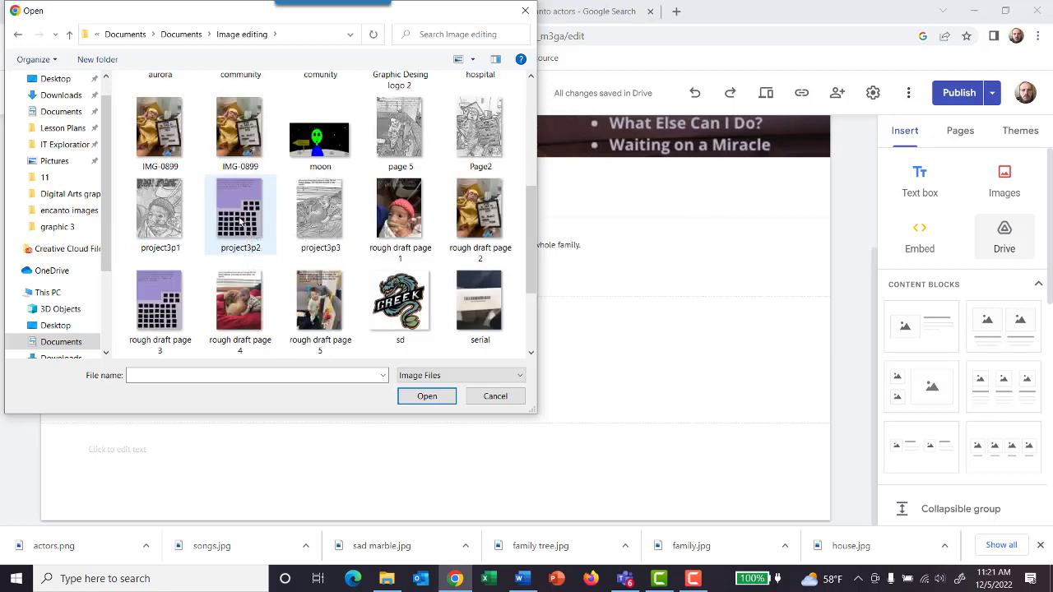
scroll(240, 220, down, 1)
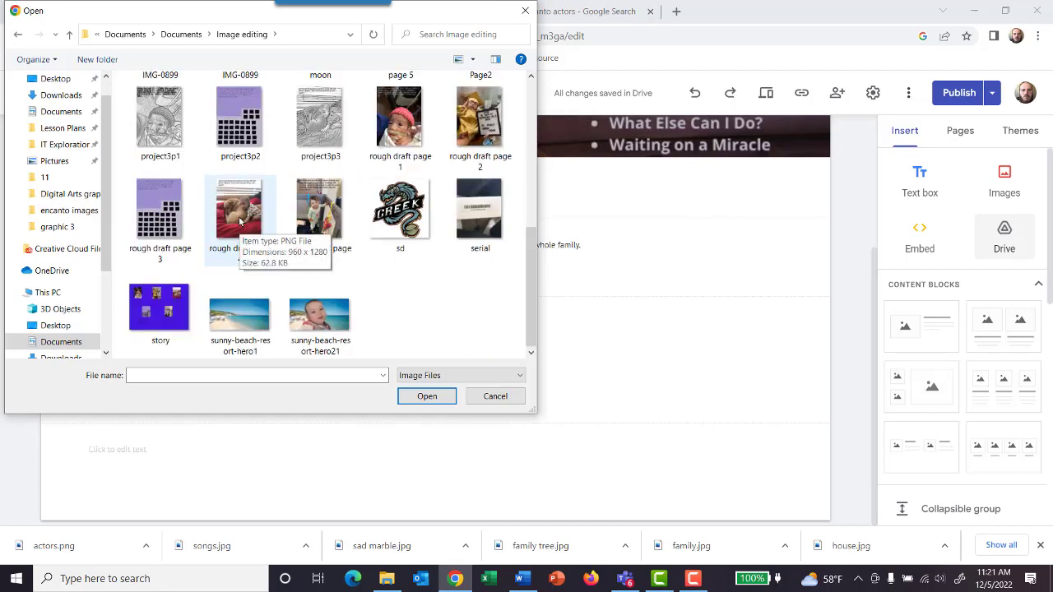
scroll(241, 221, up, 5)
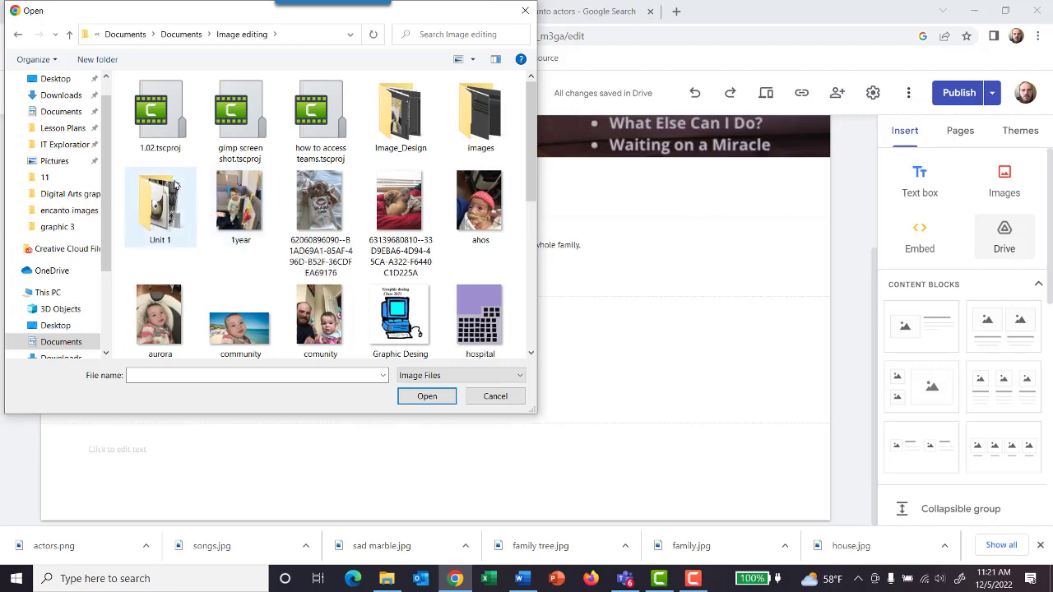
double_click(394, 115)
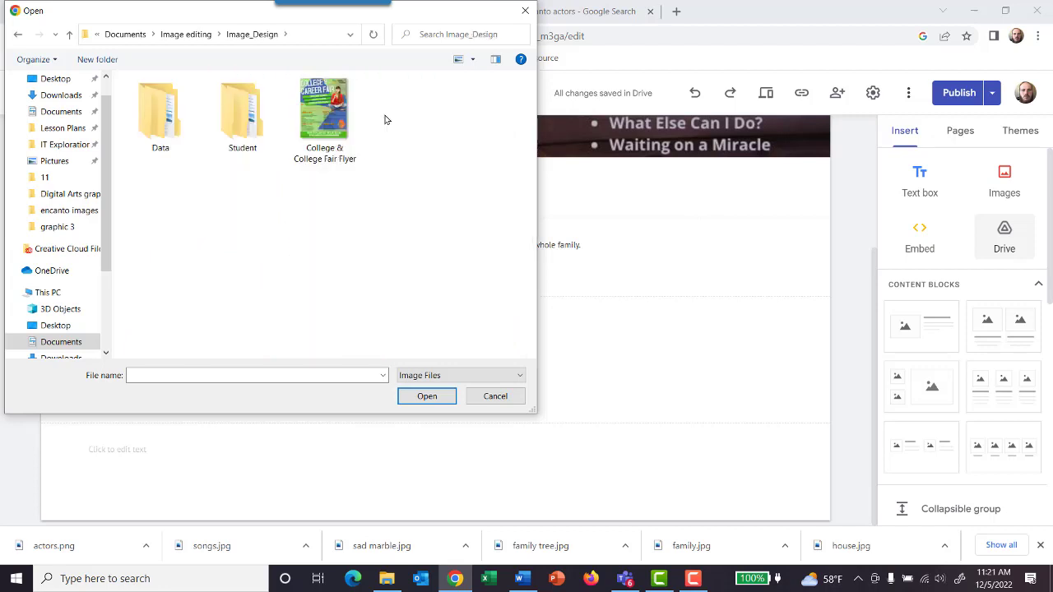
click(16, 34)
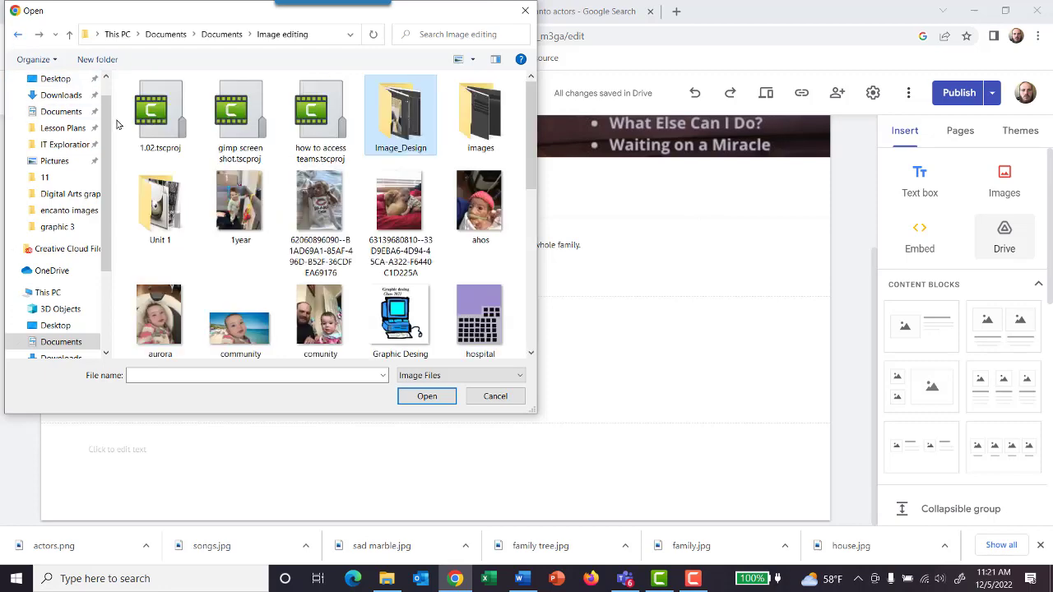
Step: Insert the image project3p3 from the Image editing folder below the text on the Songs page
scroll(253, 224, down, 3)
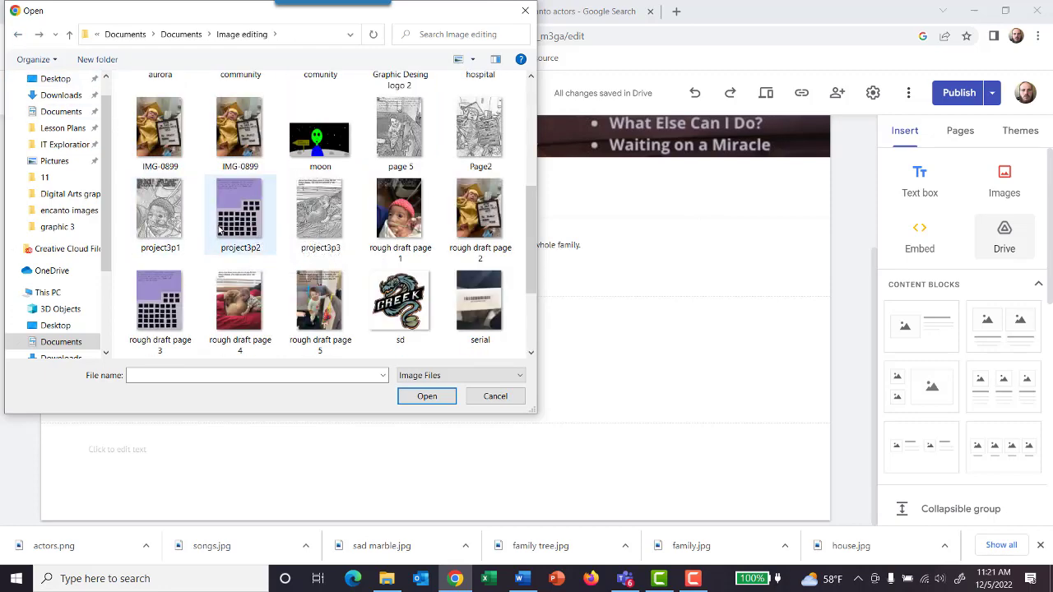
scroll(219, 231, down, 1)
click(233, 213)
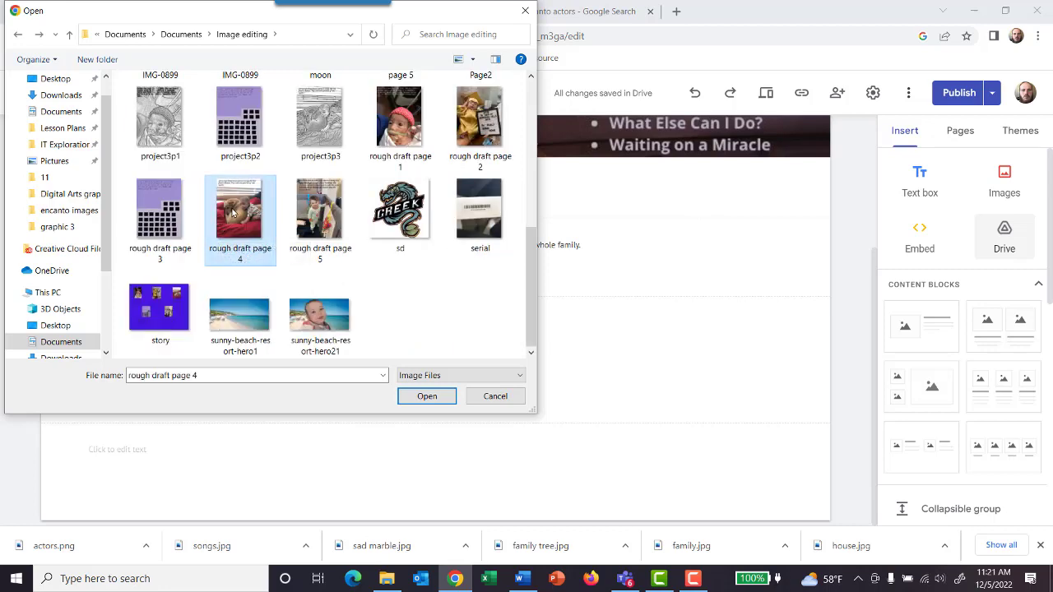
scroll(263, 213, up, 3)
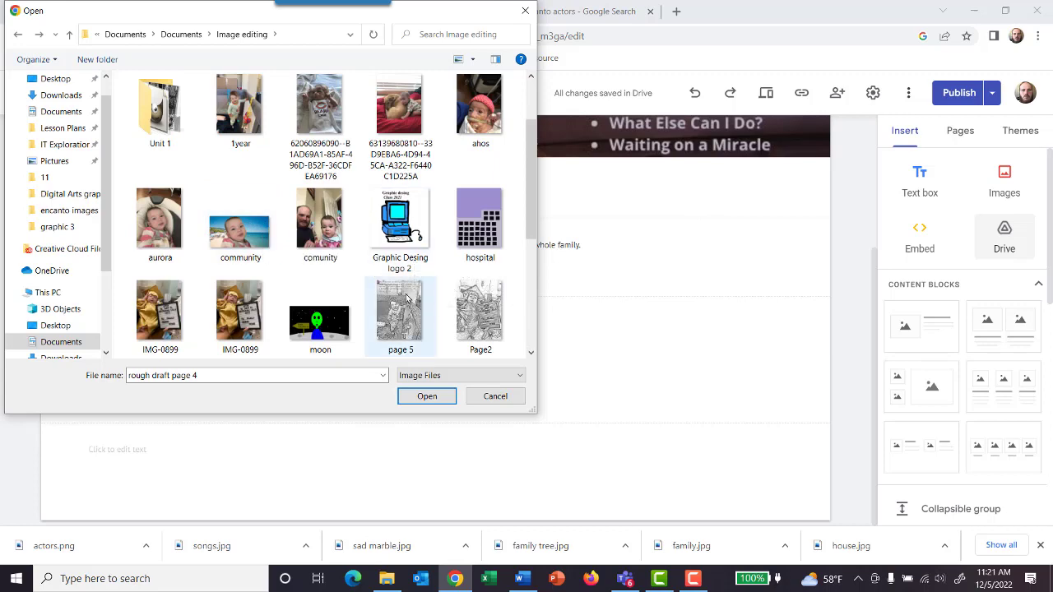
scroll(354, 288, down, 2)
click(311, 221)
double_click(311, 221)
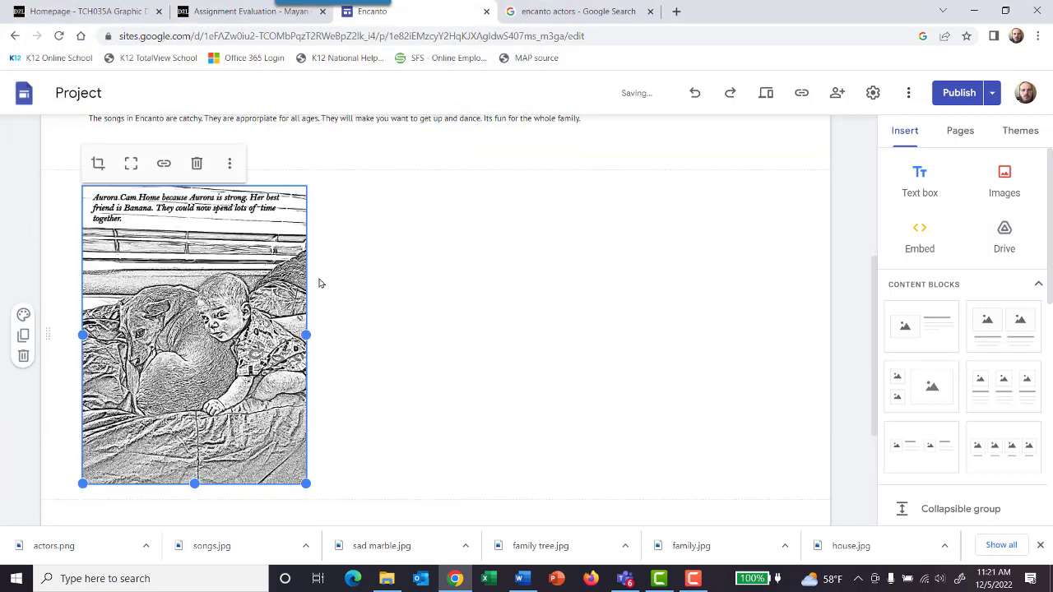
click(399, 249)
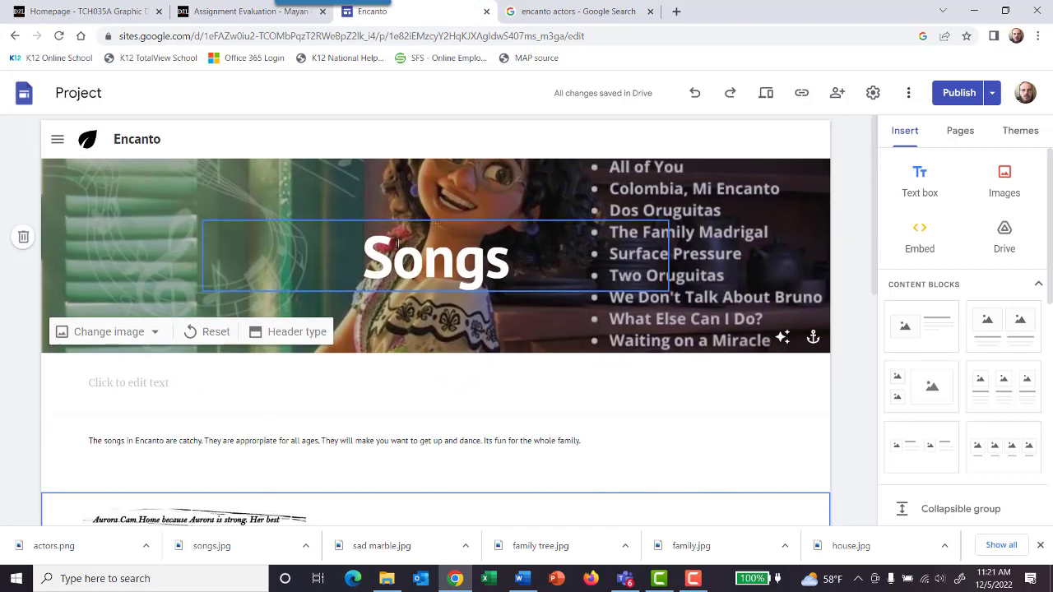
scroll(401, 283, up, 3)
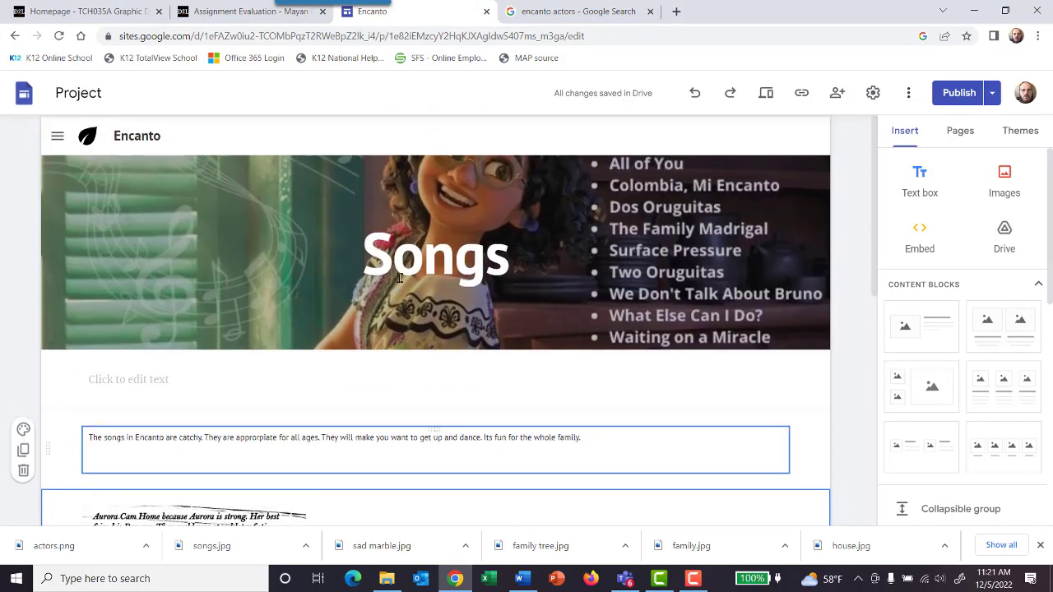
click(210, 138)
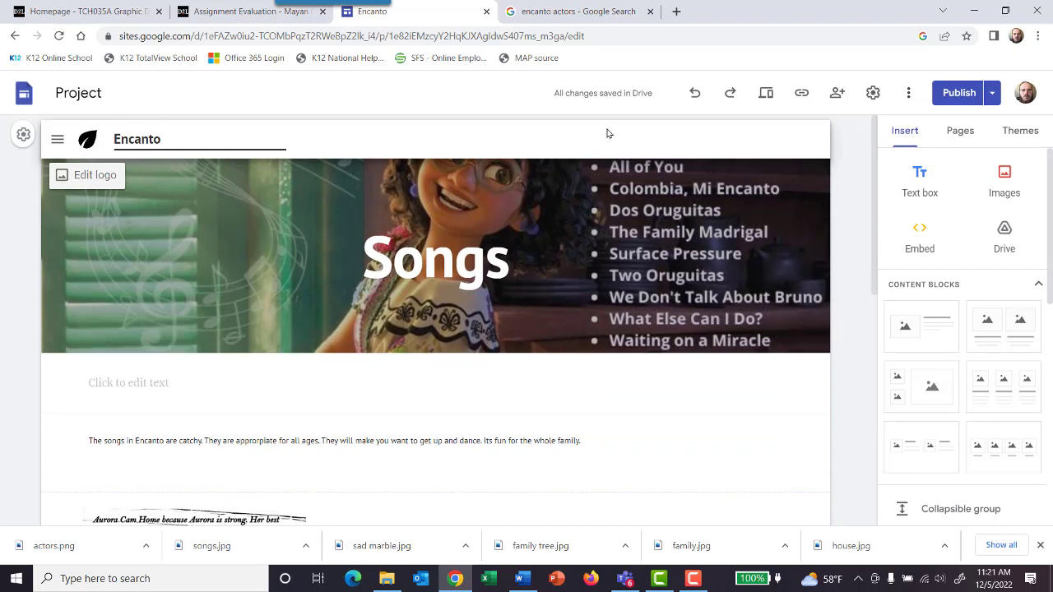
Step: Add a header to the Home page and start an image upload for its background
click(943, 134)
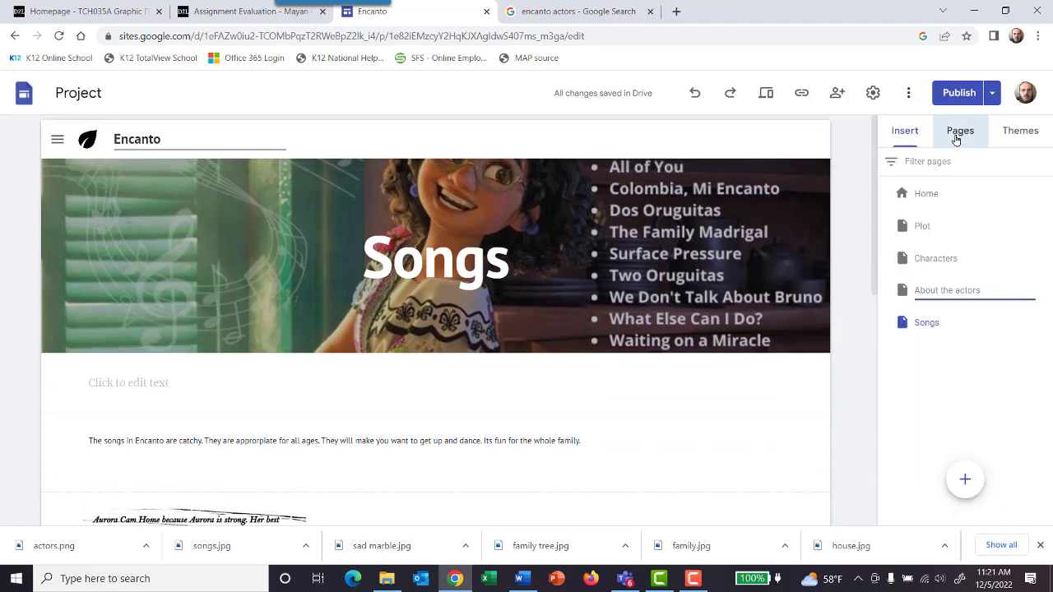
click(929, 197)
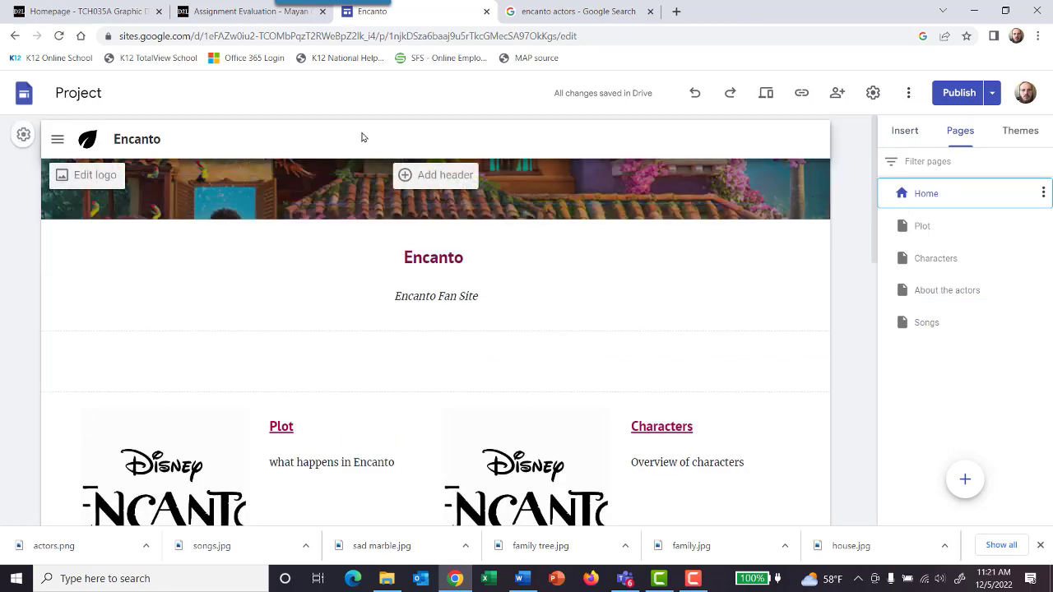
click(430, 175)
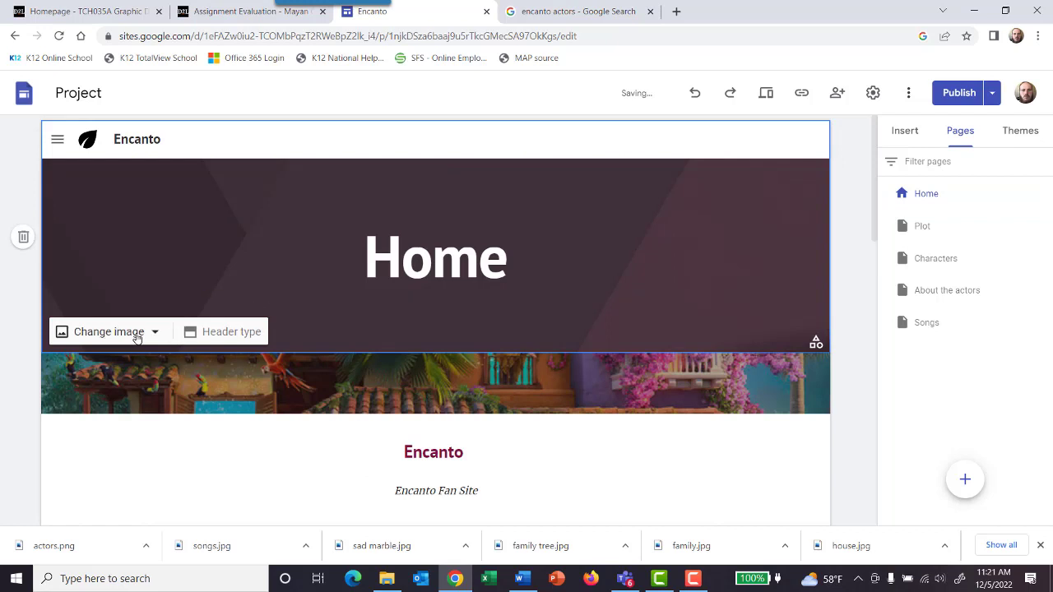
click(165, 333)
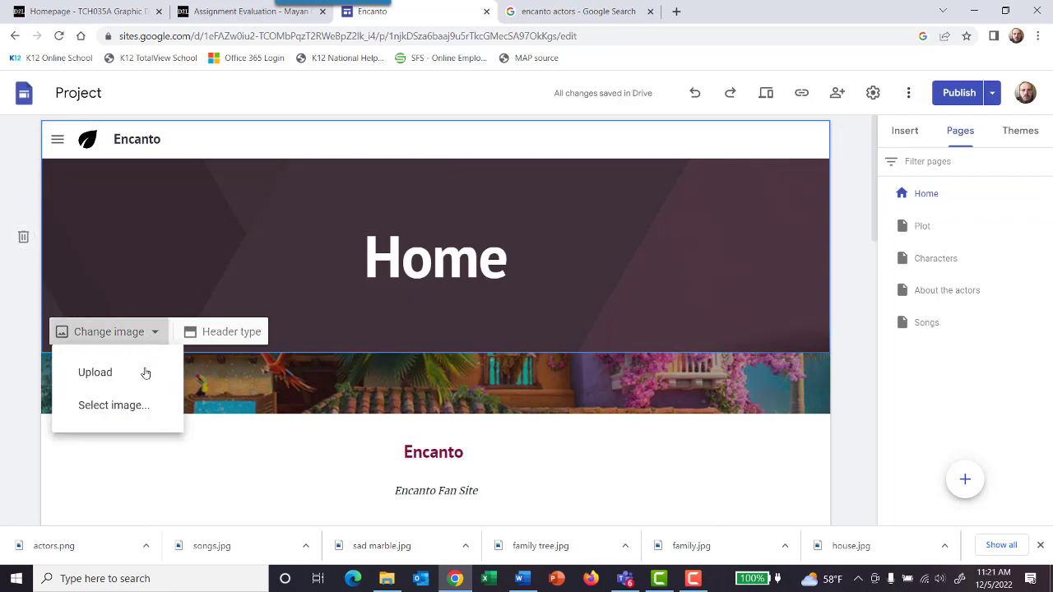
click(141, 377)
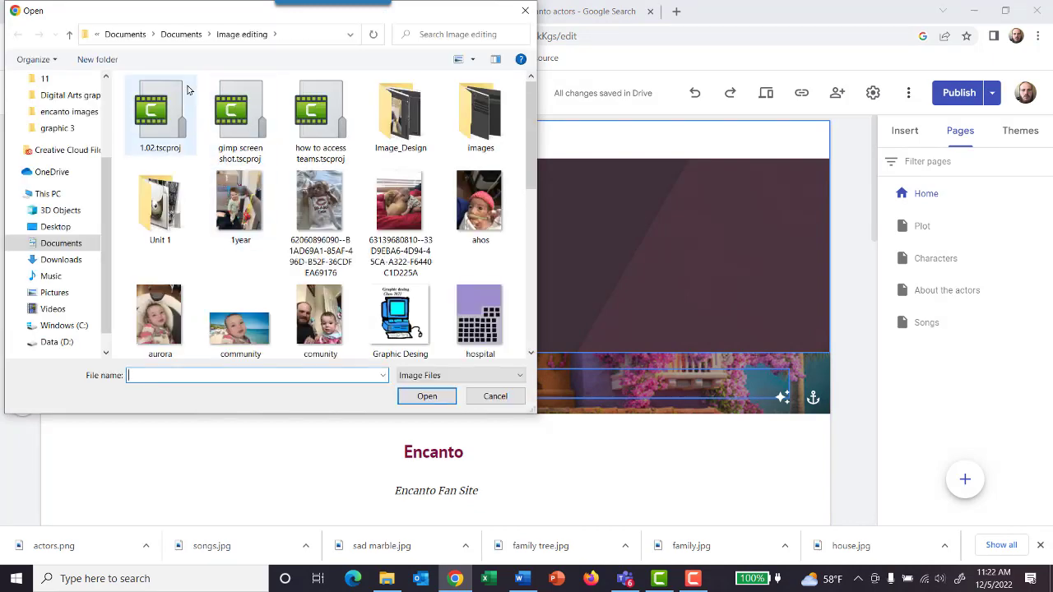
Step: Look through the Image editing and IT Explorations folders for a header image
scroll(329, 151, down, 5)
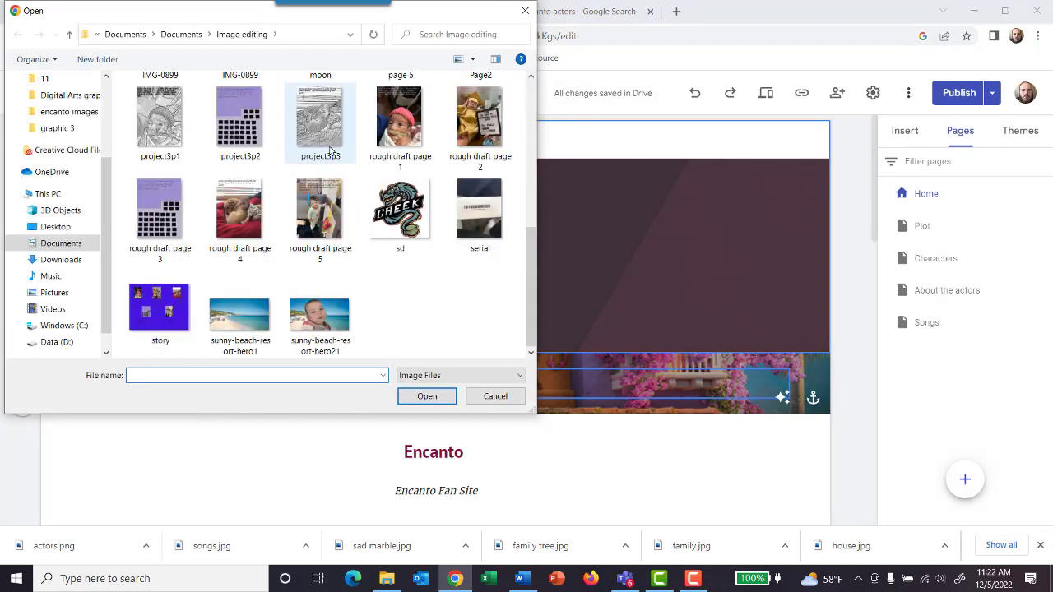
scroll(330, 150, up, 5)
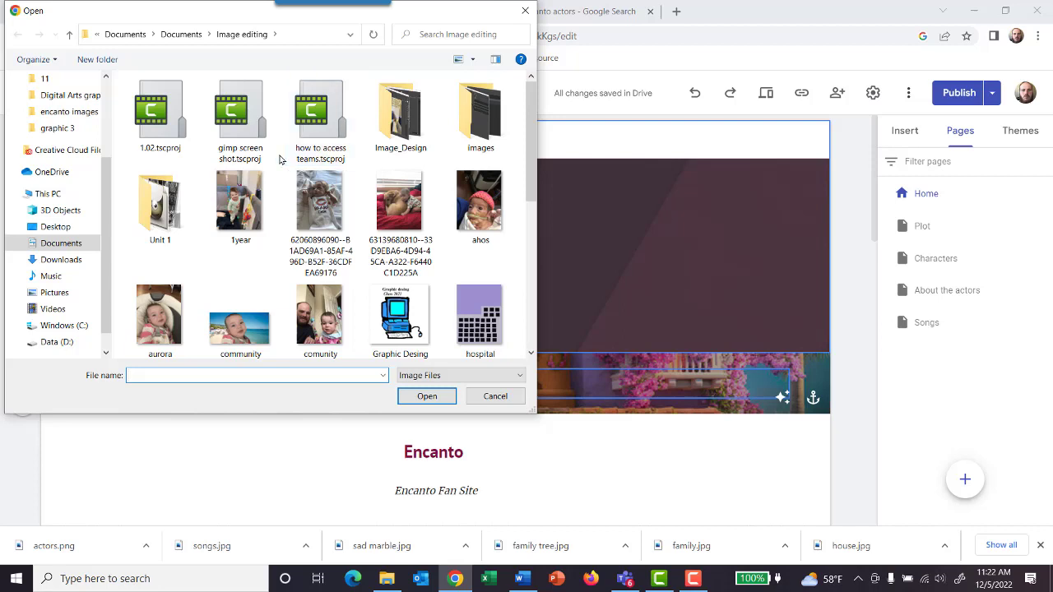
scroll(68, 135, up, 2)
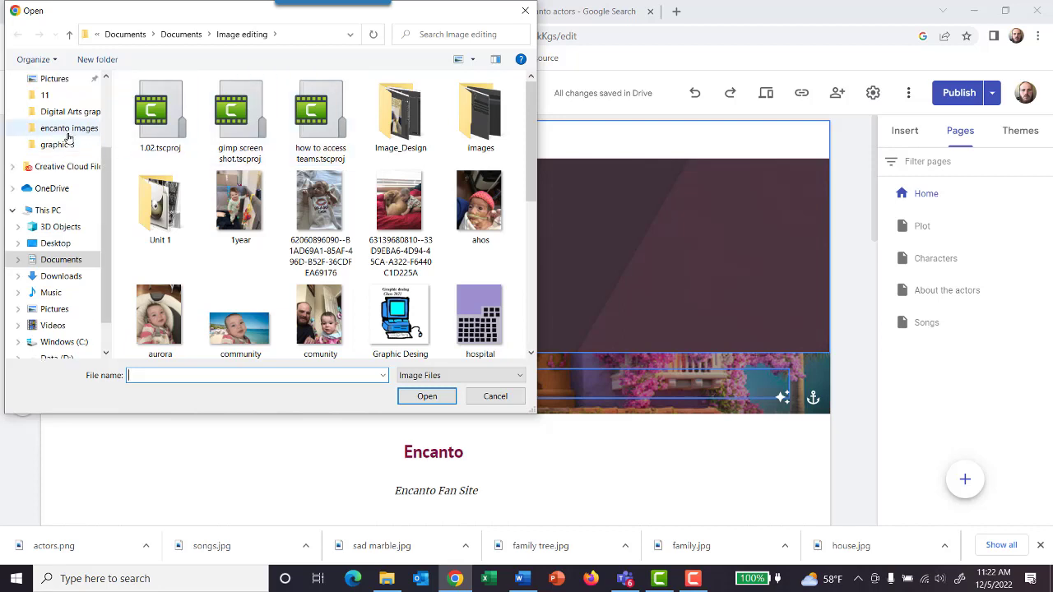
scroll(68, 134, up, 1)
click(67, 131)
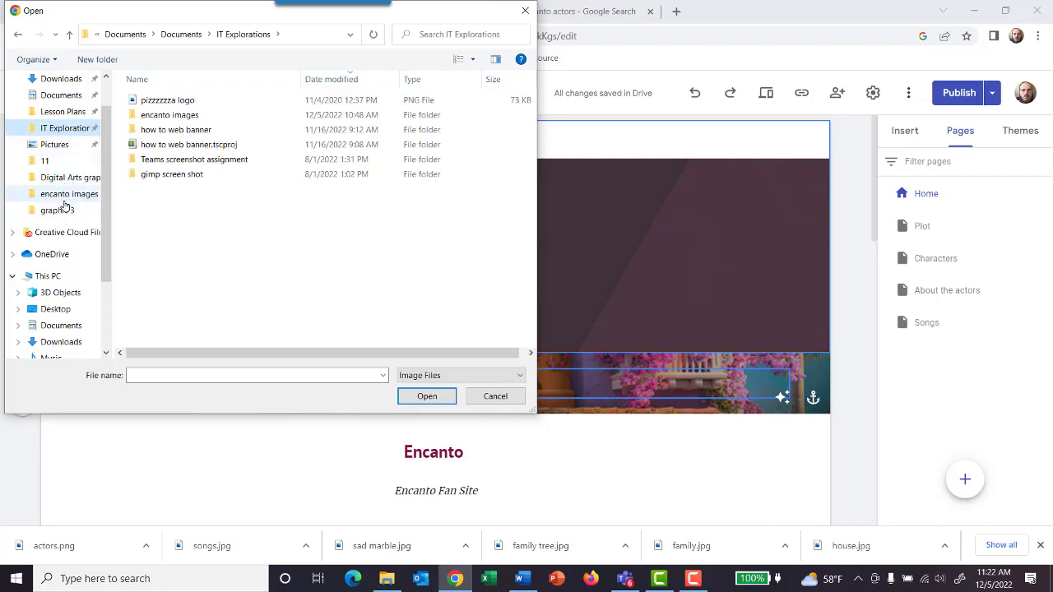
scroll(65, 177, up, 1)
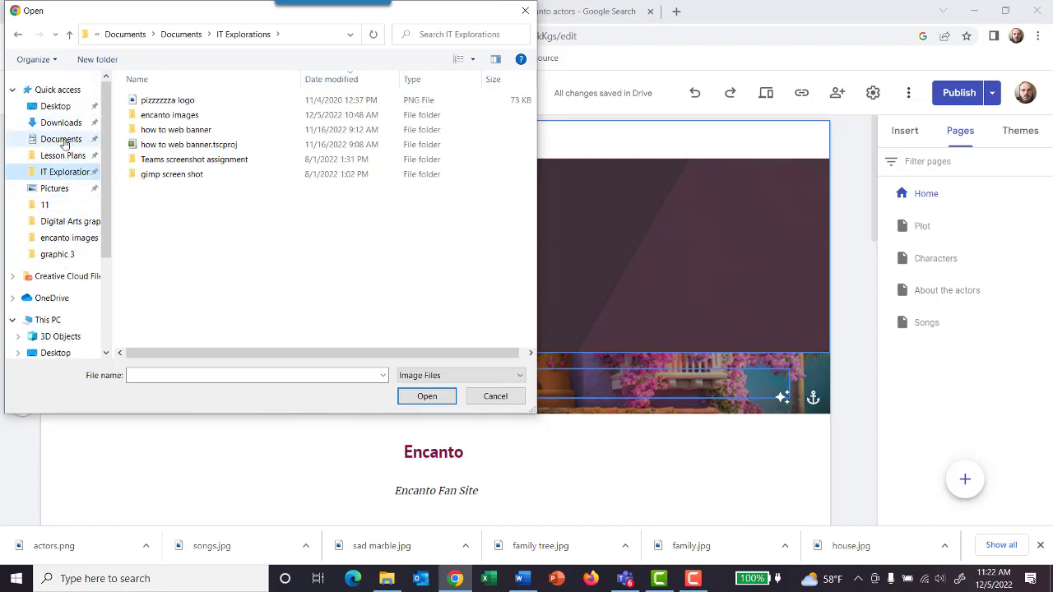
Step: Set the banner image from the Documents folder as the Home page header background
click(66, 138)
scroll(199, 191, up, 2)
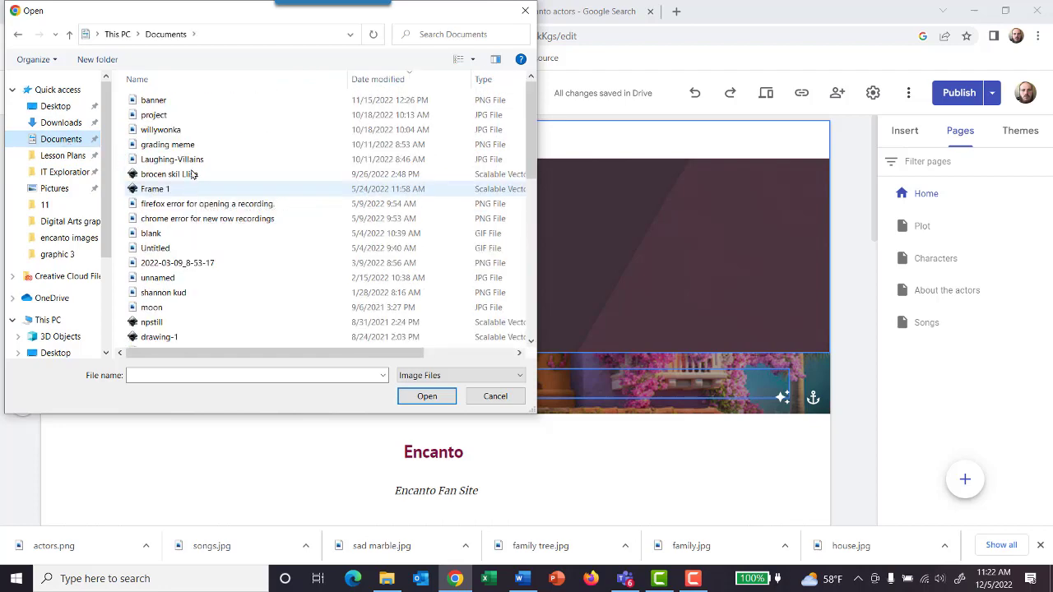
click(164, 102)
click(418, 395)
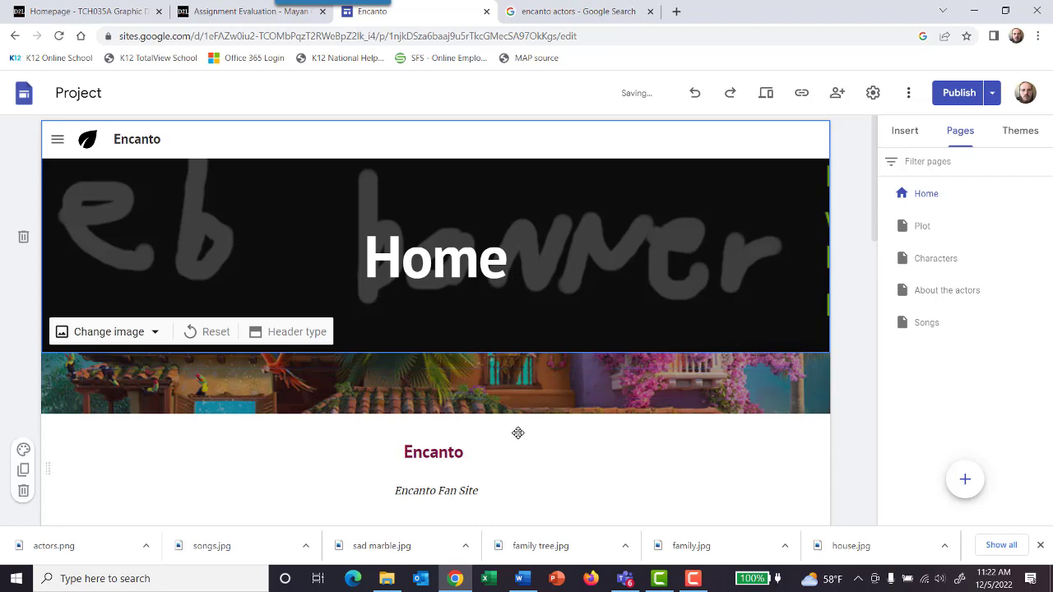
Step: Review the Home page, compare the draft with the published version, and publish the site changes
scroll(810, 459, down, 10)
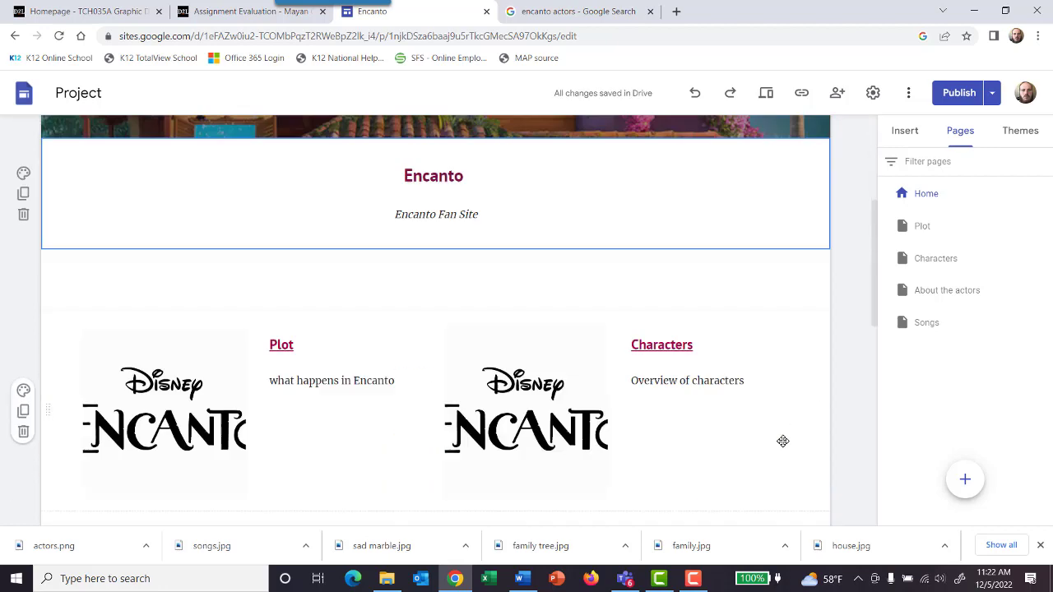
scroll(576, 386, up, 10)
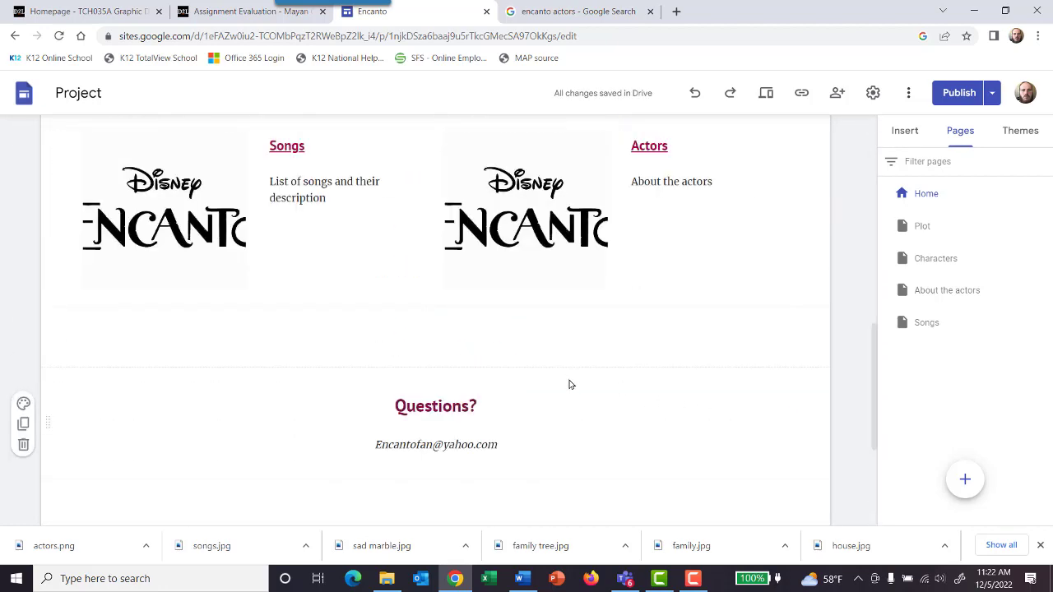
click(949, 100)
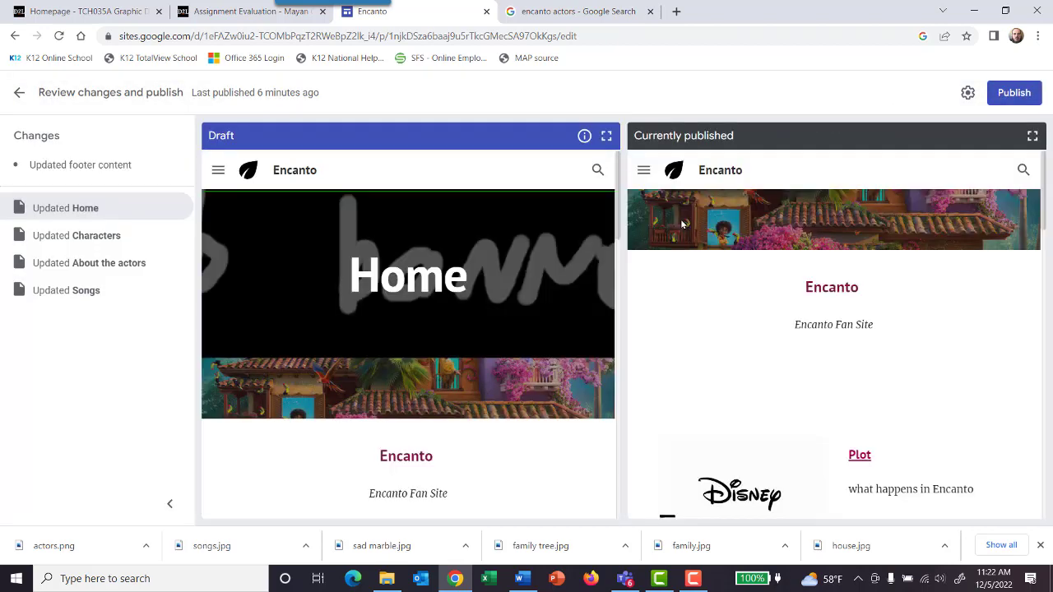
scroll(688, 217, down, 8)
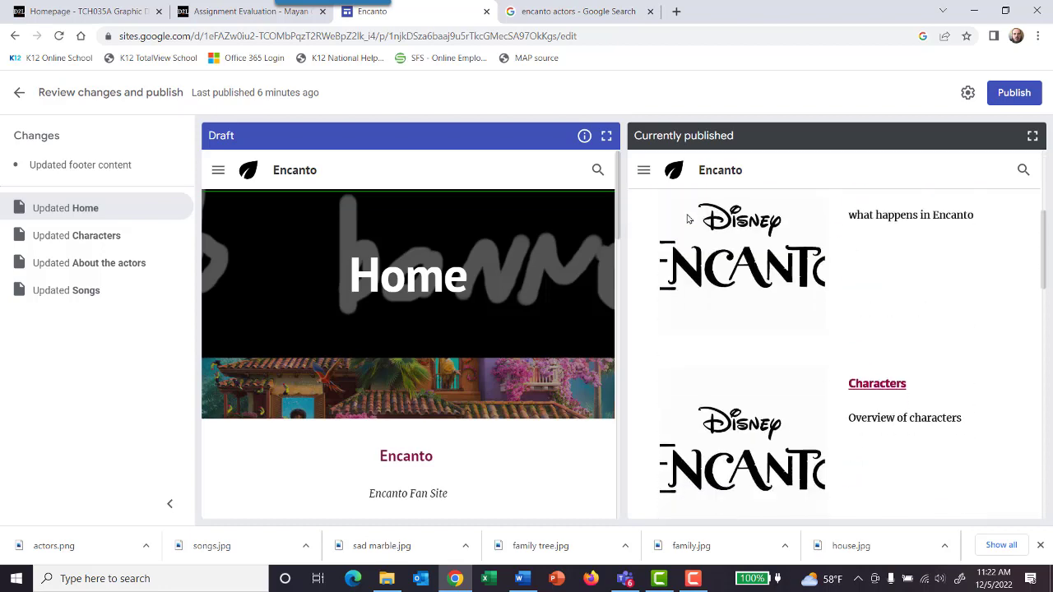
click(1028, 96)
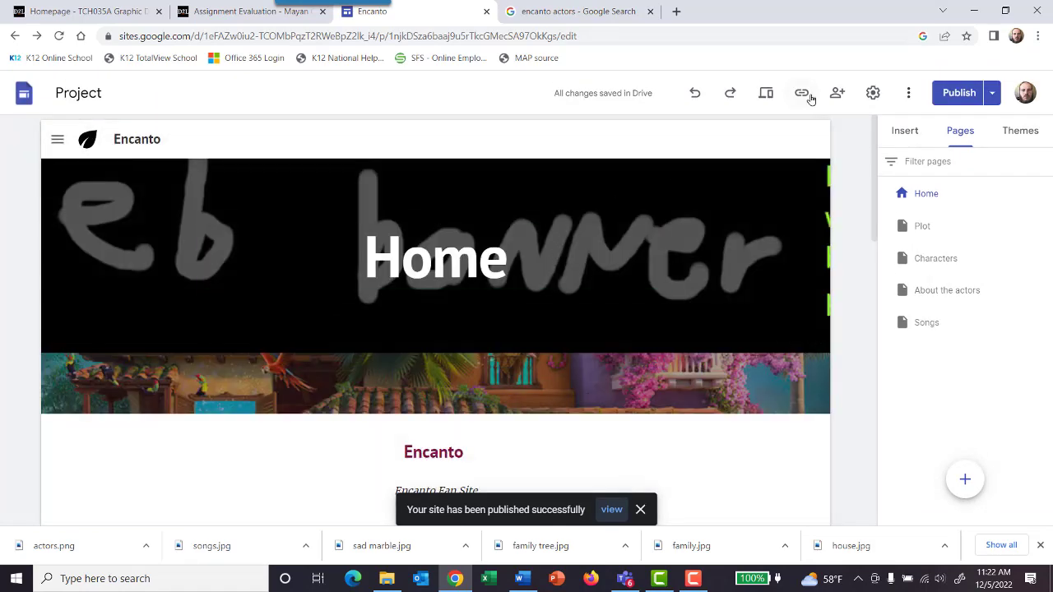
Step: Copy the published site link and open the live site in a new browser tab
click(808, 95)
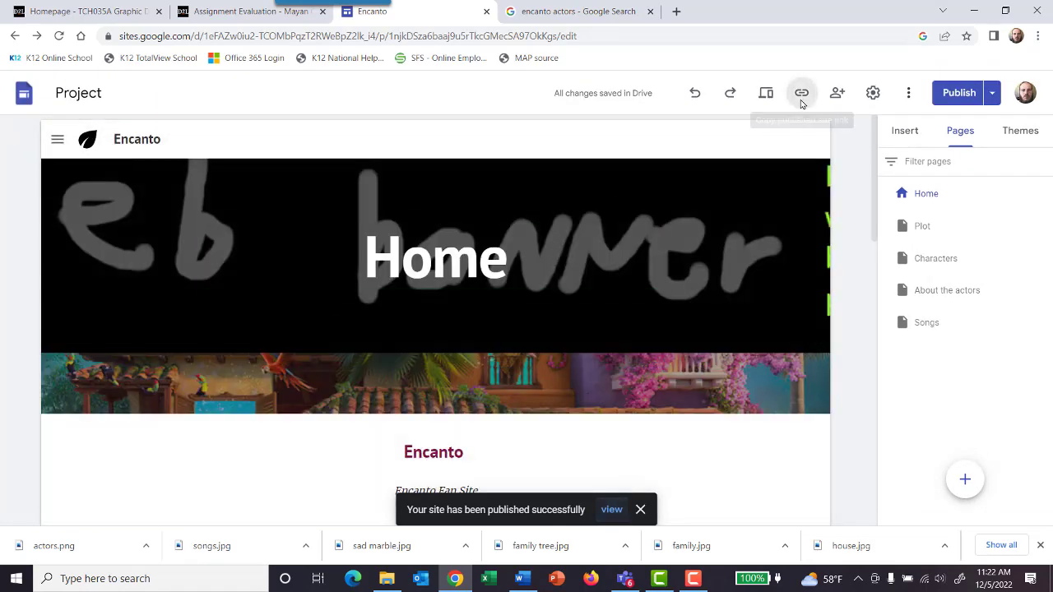
click(681, 306)
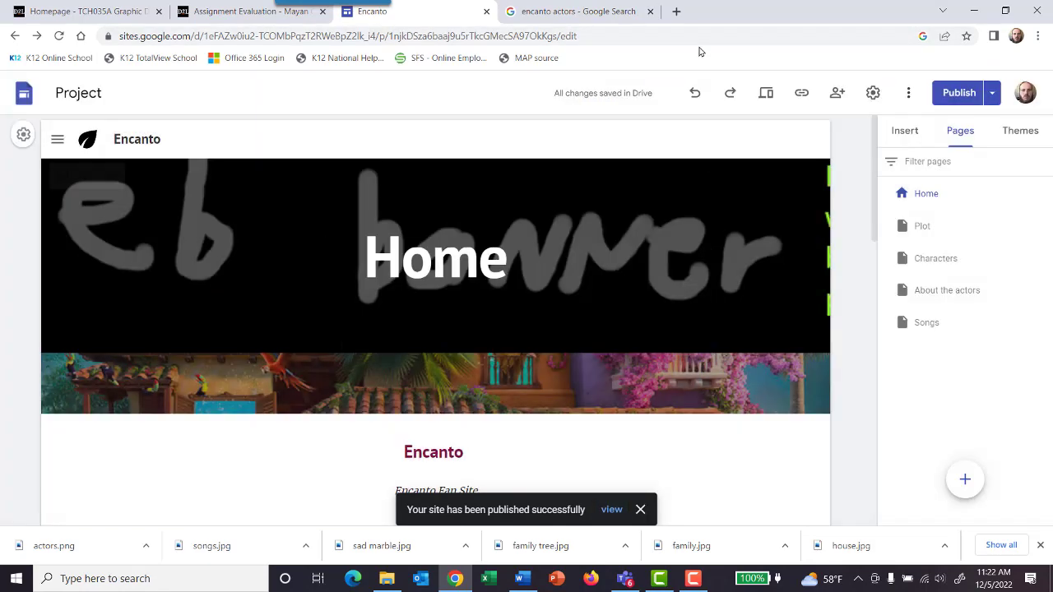
click(676, 11)
click(679, 33)
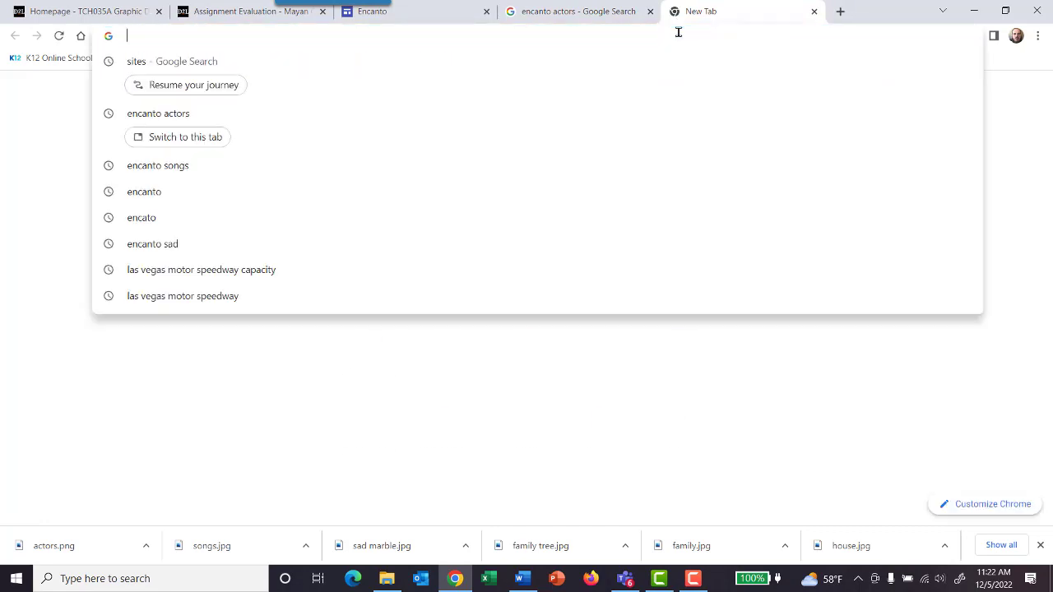
text(https://sites.google.com/view/encanto-project/home)
key(Return)
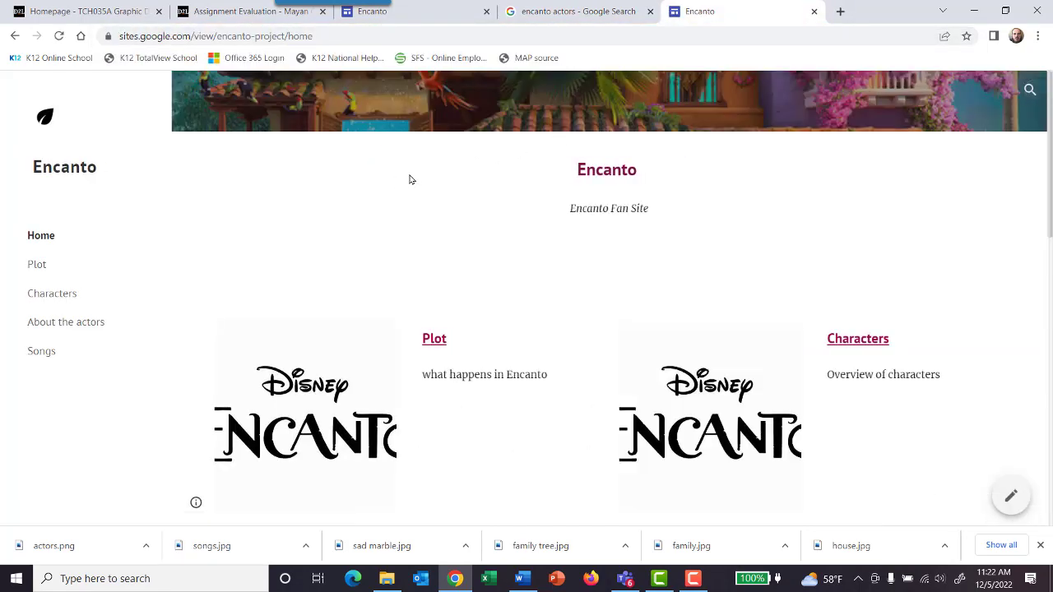
Step: Check the live site's Home, About the actors, Songs, Characters and Plot pages, ending on the Home page
scroll(436, 178, down, 3)
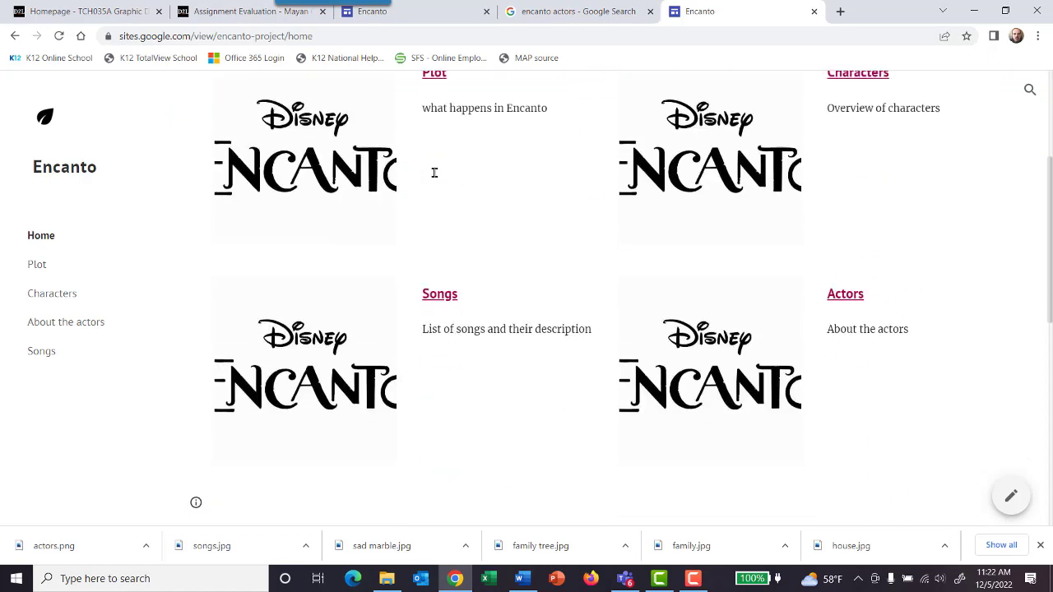
scroll(436, 178, up, 3)
scroll(271, 160, down, 3)
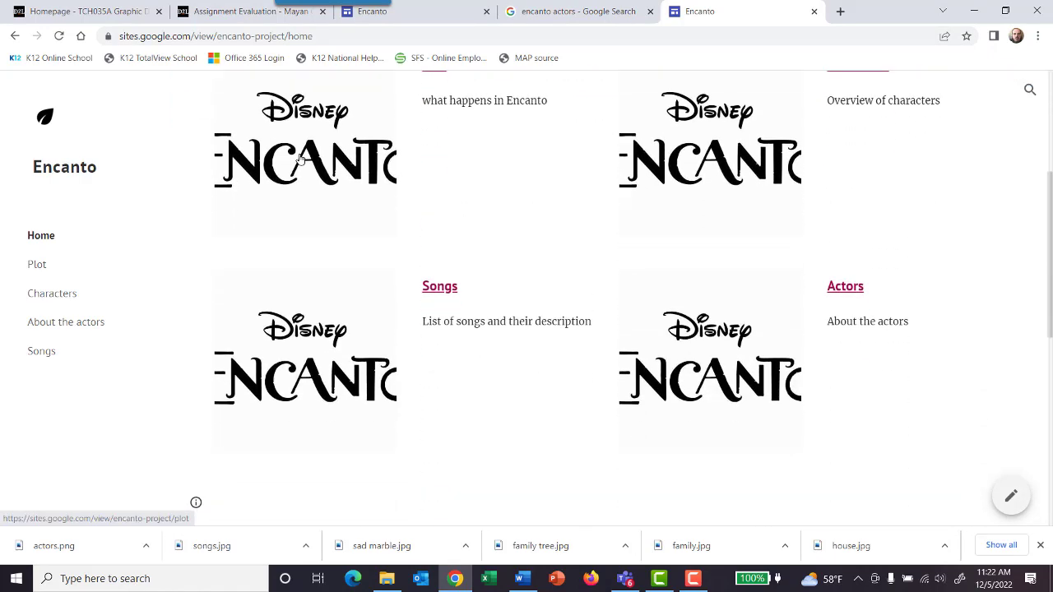
click(842, 285)
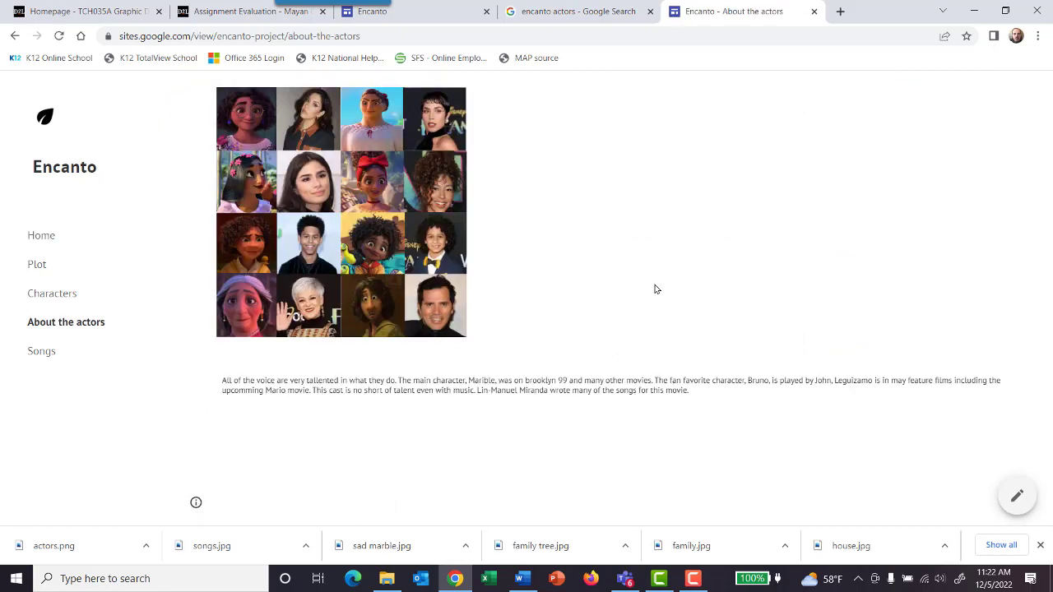
click(61, 351)
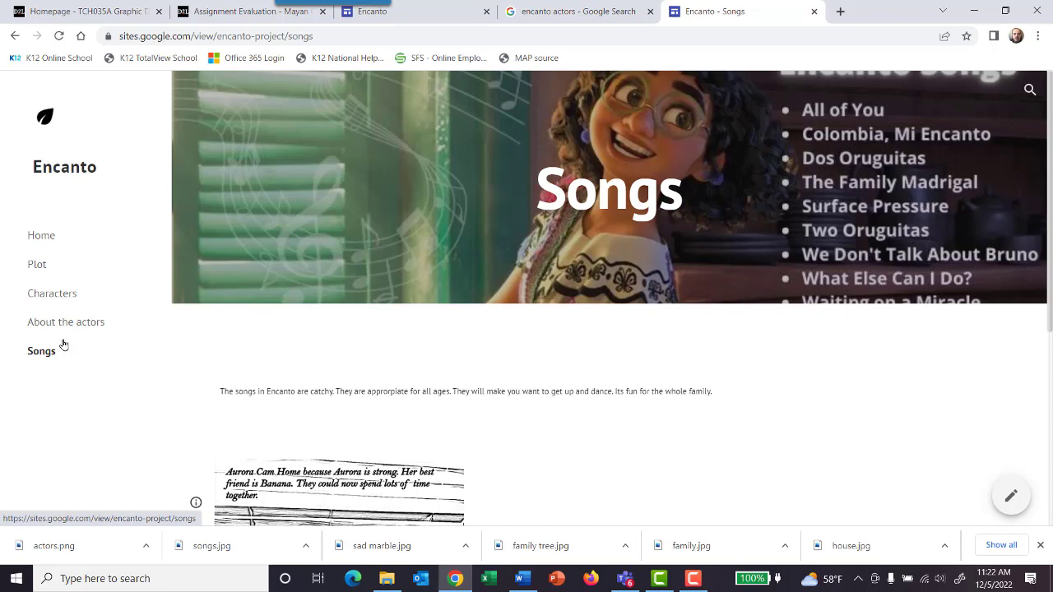
click(67, 323)
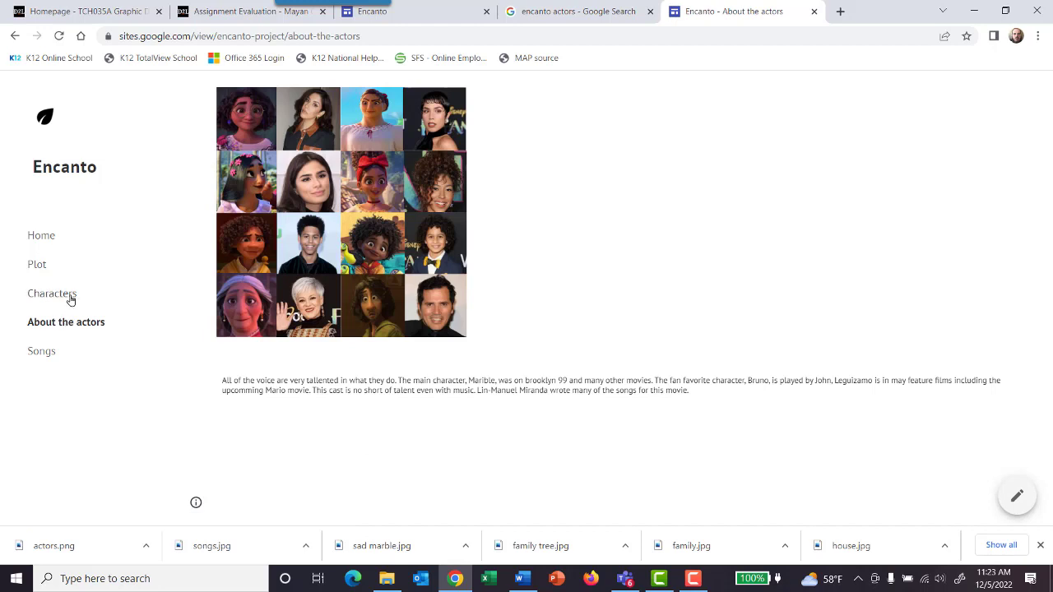
click(70, 297)
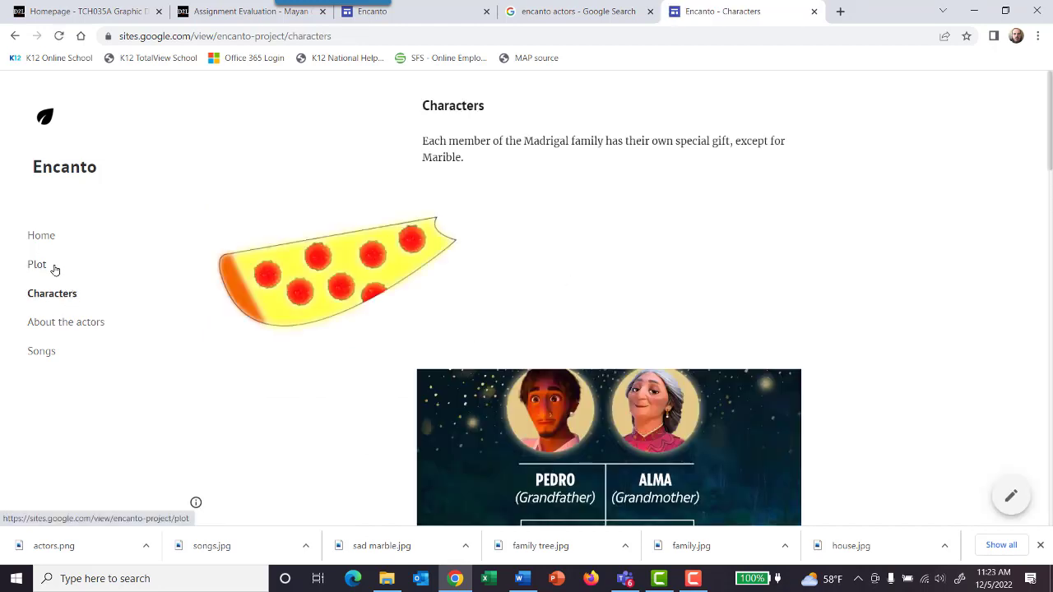
click(52, 265)
click(55, 240)
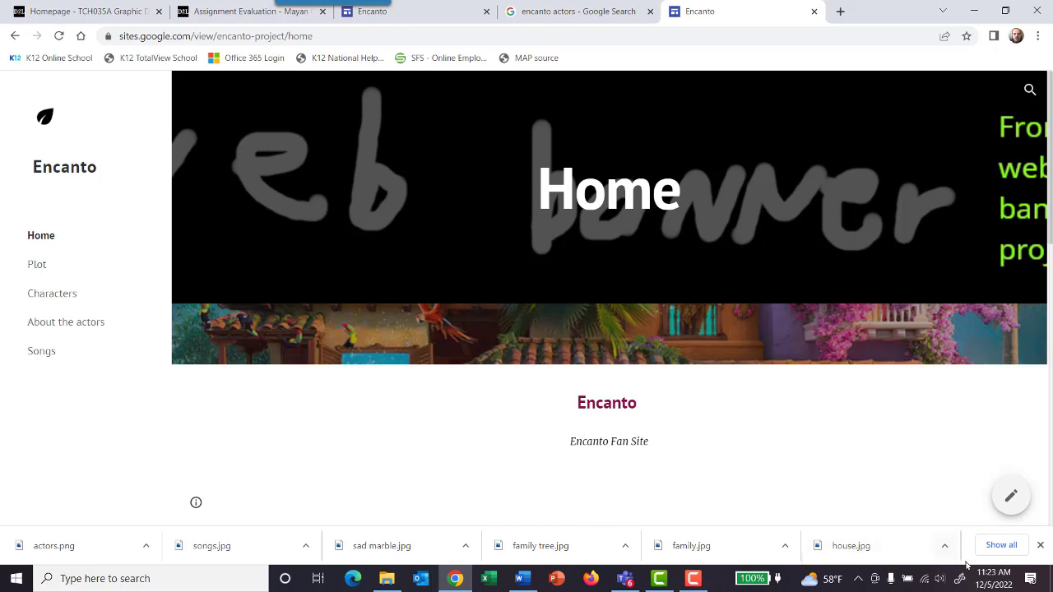
Step: Open the system calendar to view the December 2022 dates
click(994, 578)
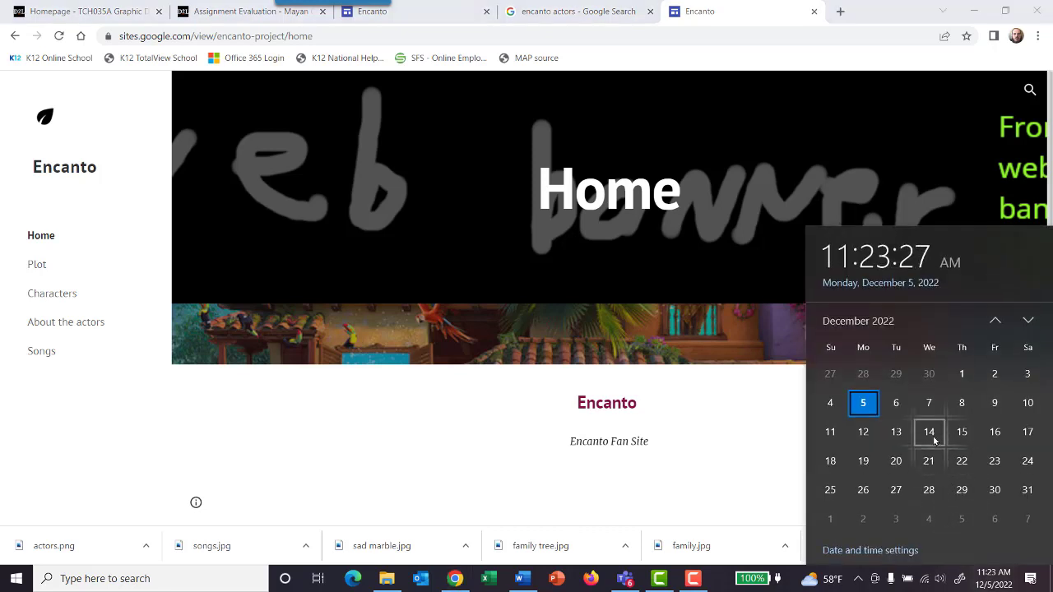